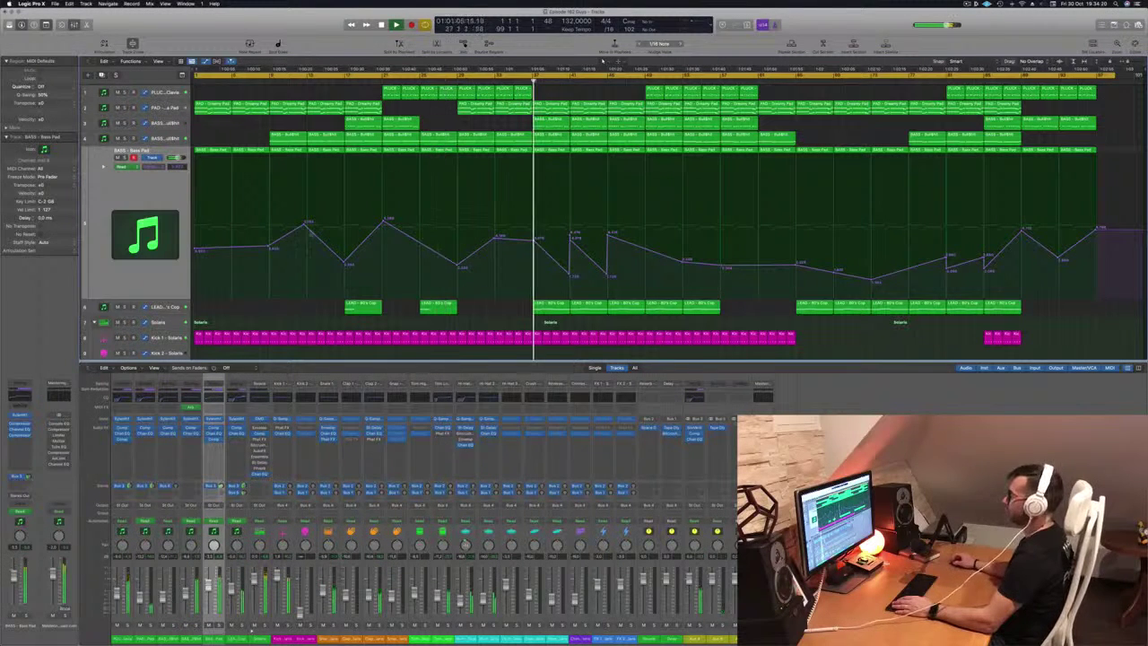
Select the LEAD - 80's Cup track, listen to it in solo, and hide the mixer
{"action": "key", "text": "Down"}
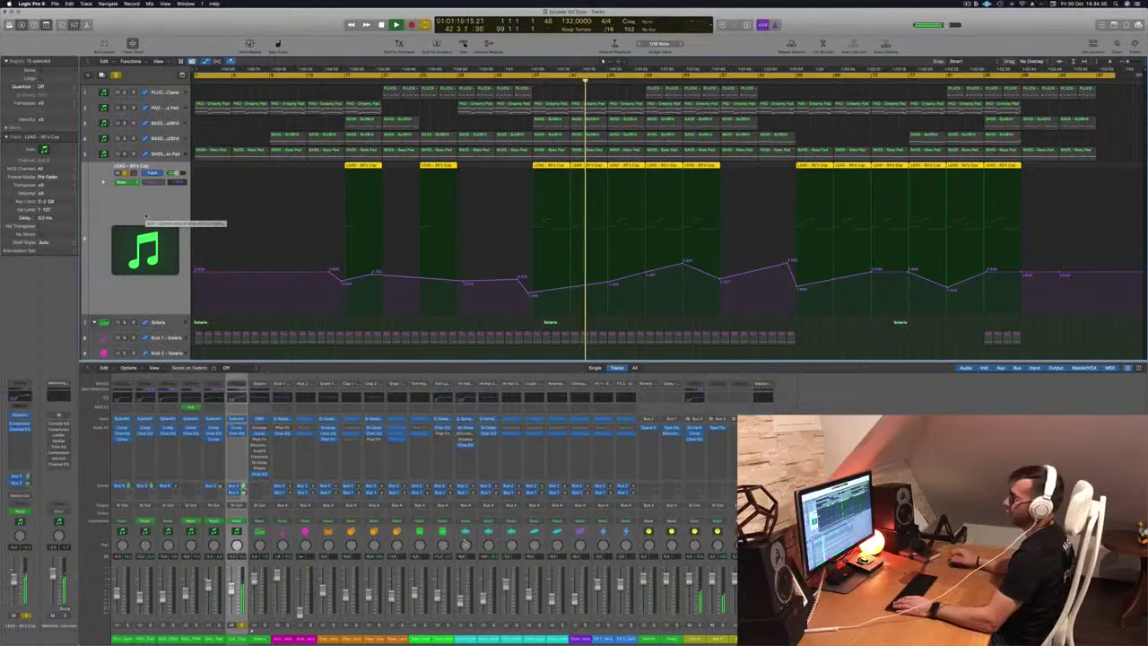
{"action": "key", "text": "super+a"}
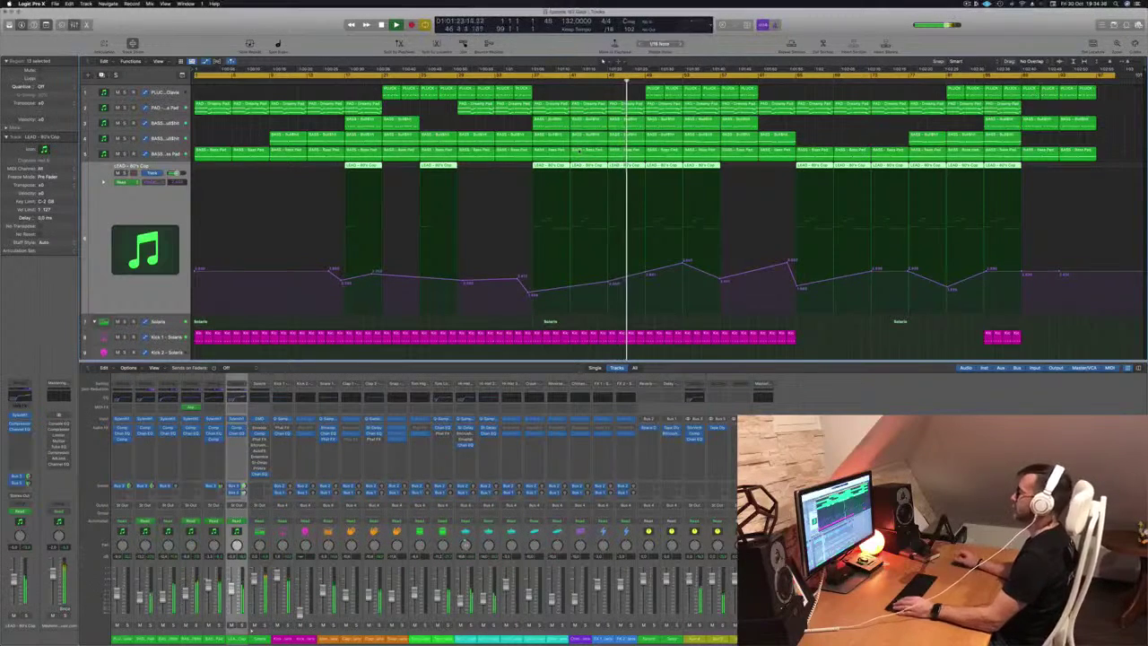
{"action": "key", "text": "x"}
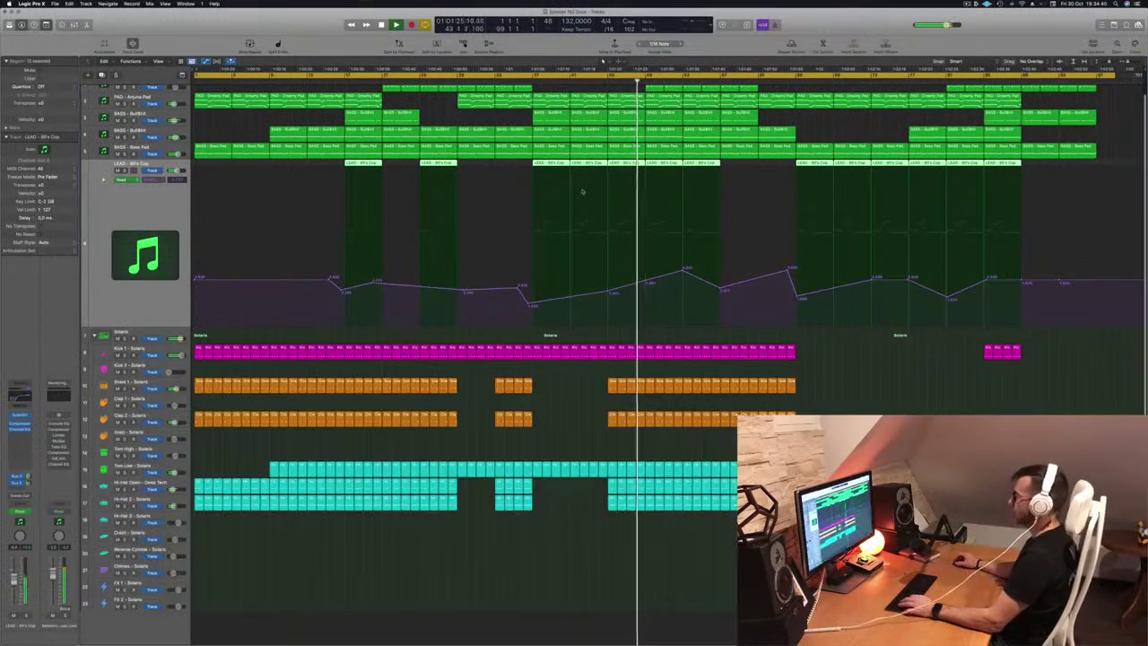
Check the BASS - Bass Pad track in solo and select it to view its automation curve
{"action": "scroll", "coordinate": [543, 437], "scroll_direction": "up", "scroll_amount": 3}
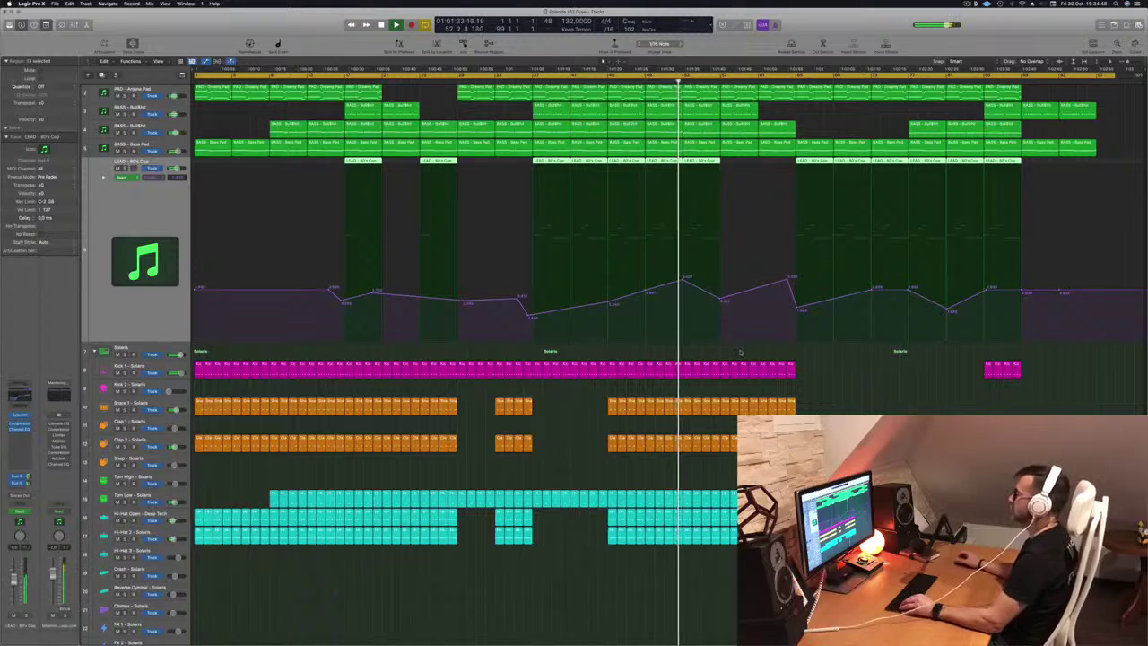
{"action": "scroll", "coordinate": [749, 287], "scroll_direction": "up", "scroll_amount": 1}
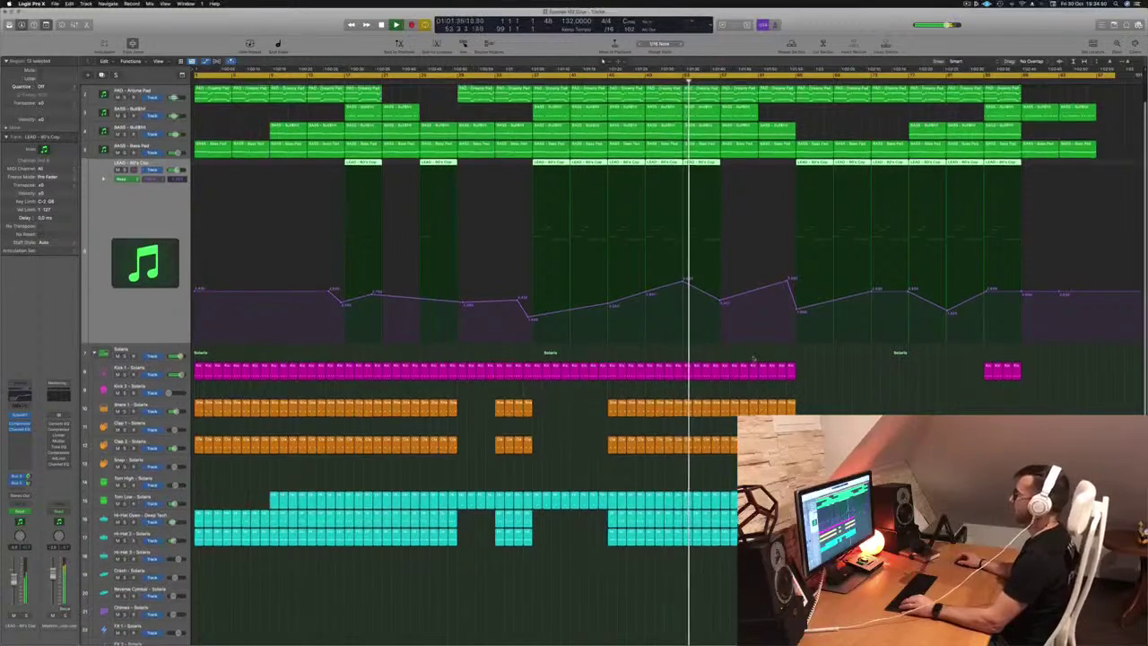
{"action": "scroll", "coordinate": [750, 265], "scroll_direction": "up", "scroll_amount": 2}
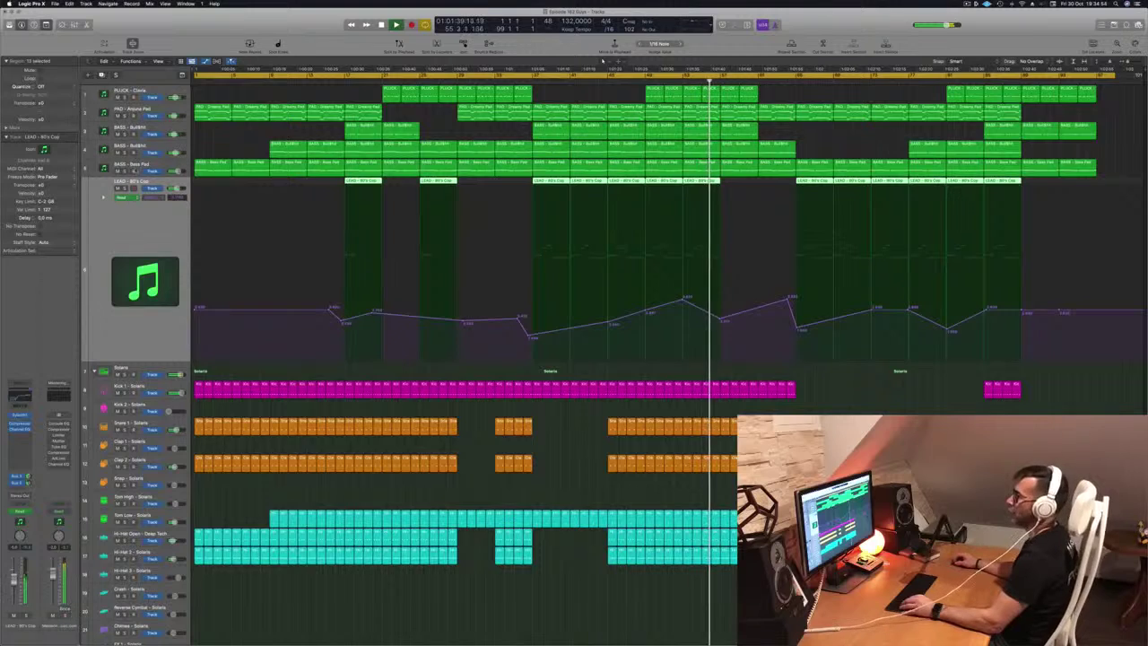
{"action": "left_click", "coordinate": [124, 171]}
{"action": "left_click", "coordinate": [125, 170]}
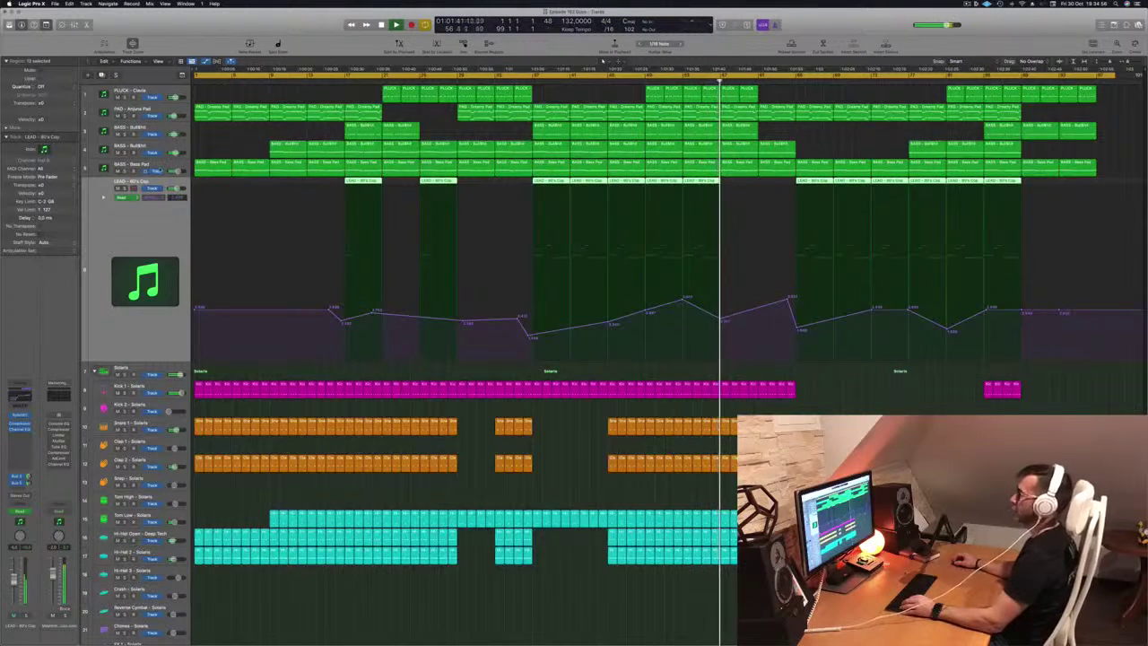
{"action": "left_click", "coordinate": [154, 170]}
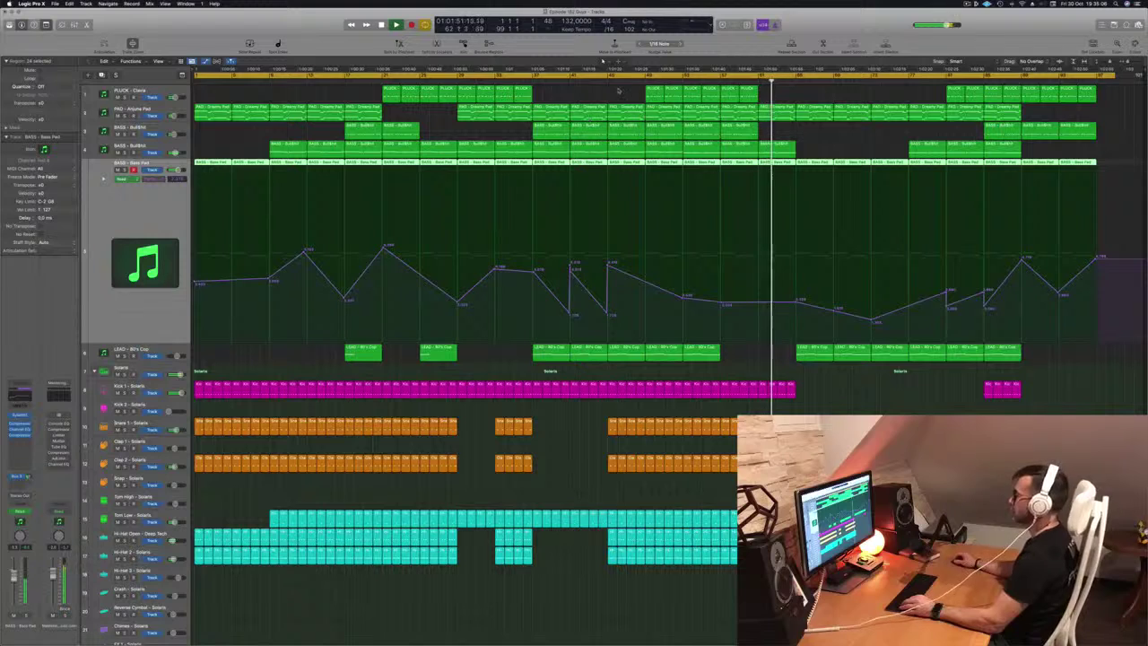
Audition bass track 4 soloed with the Bass Pad, turn its solo off, and select it to display its automation
{"action": "left_click", "coordinate": [603, 61]}
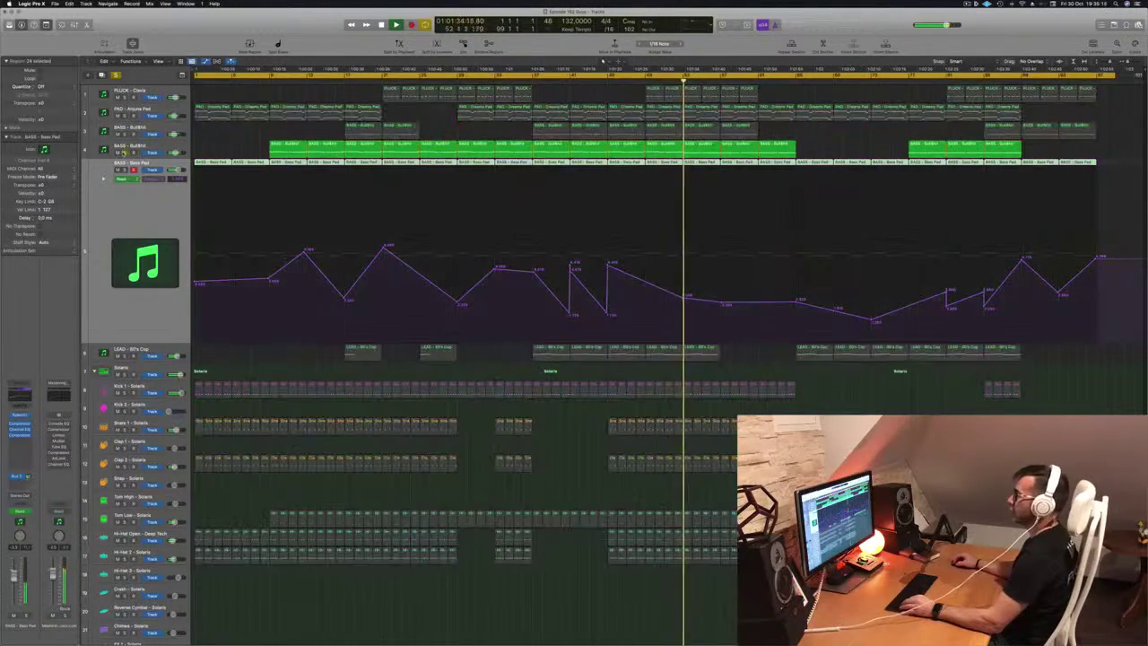
{"action": "left_click", "coordinate": [124, 153]}
{"action": "left_click", "coordinate": [131, 146]}
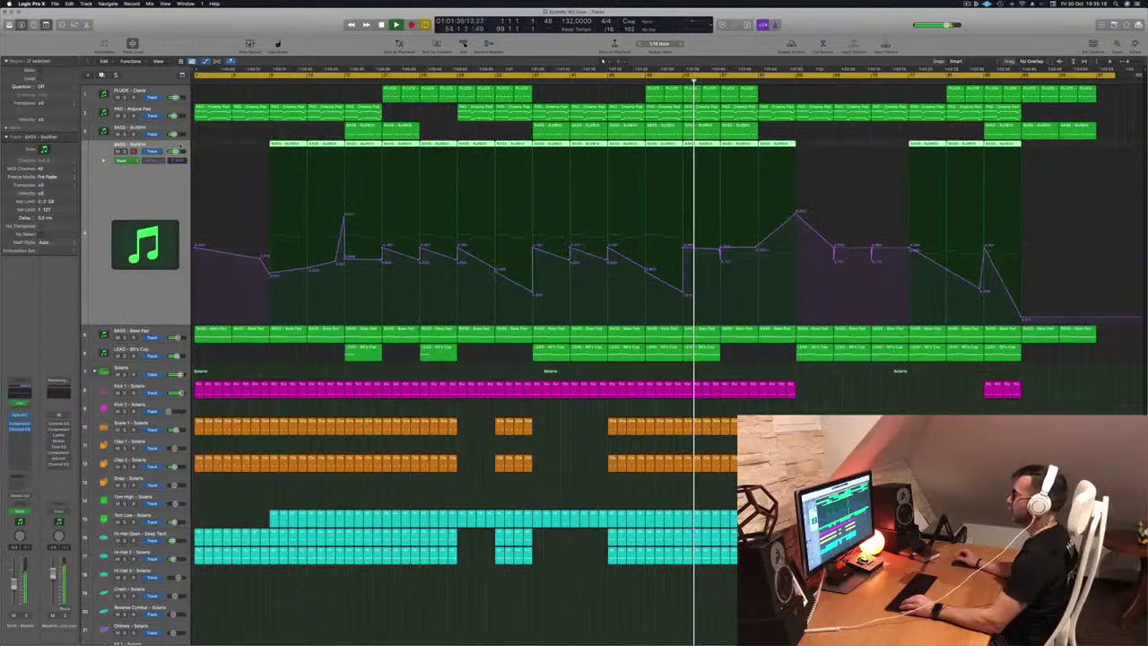
Smooth the automation on bass track 4 around bars 49 to 57, removing the abrupt drops and raising the point at bar 57
{"action": "left_click", "coordinate": [638, 81]}
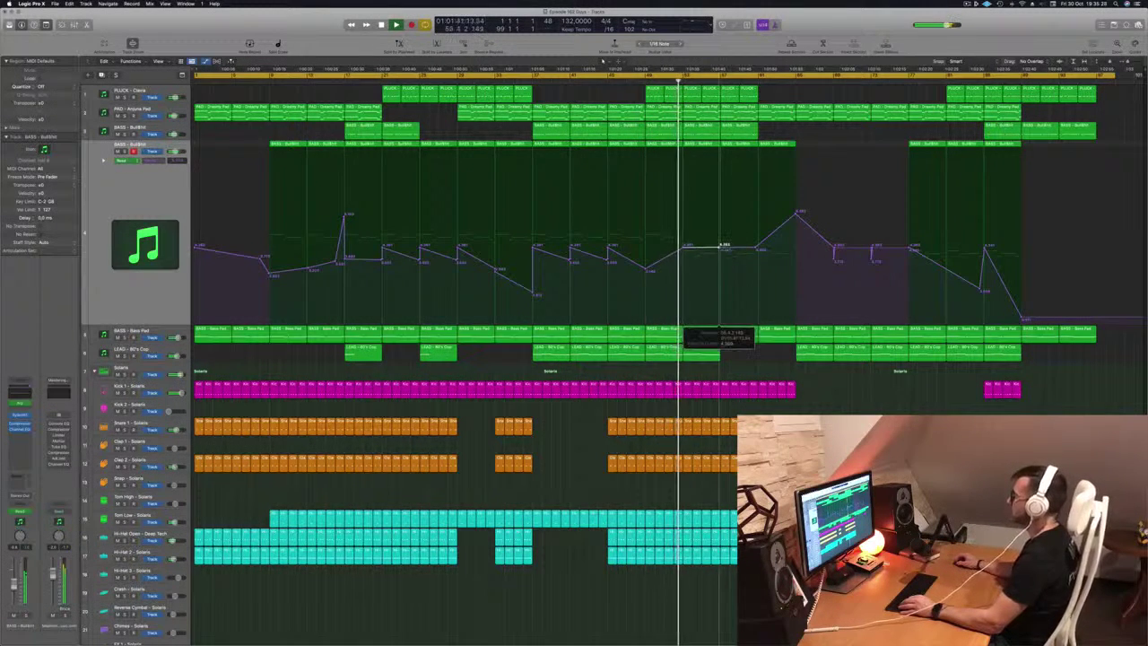
{"action": "left_click", "coordinate": [721, 249]}
{"action": "left_click_drag", "start_coordinate": [724, 244], "coordinate": [722, 234]}
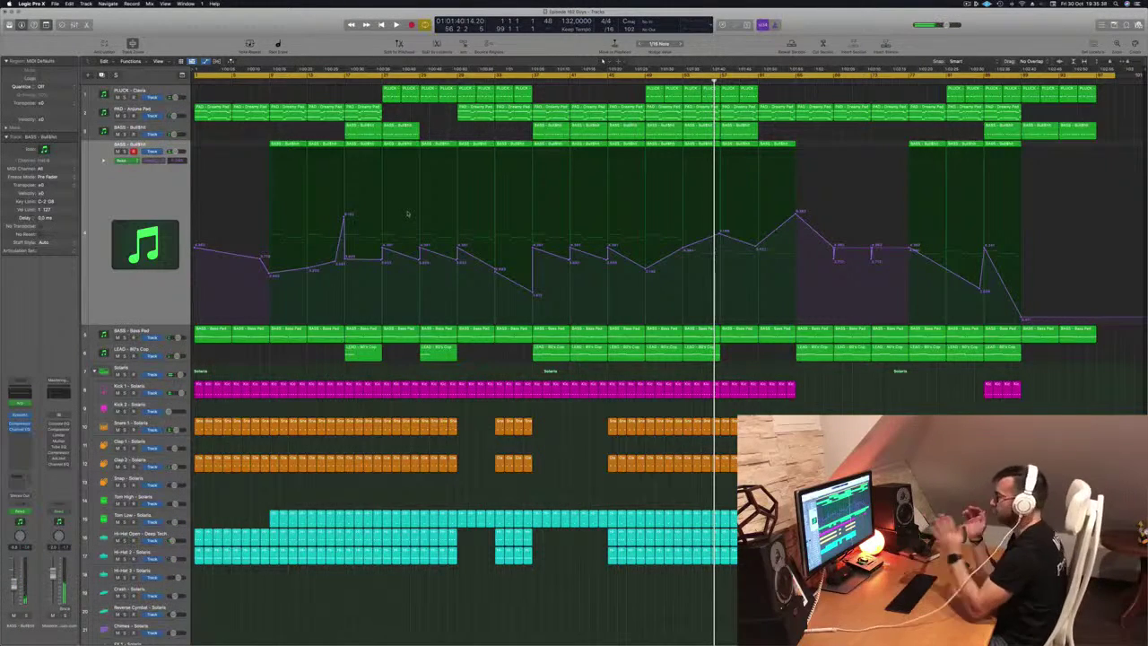
Set the cycle range to bars 1 to 9 and play the arrangement from the start
{"action": "scroll", "coordinate": [408, 213], "scroll_direction": "down", "scroll_amount": 3}
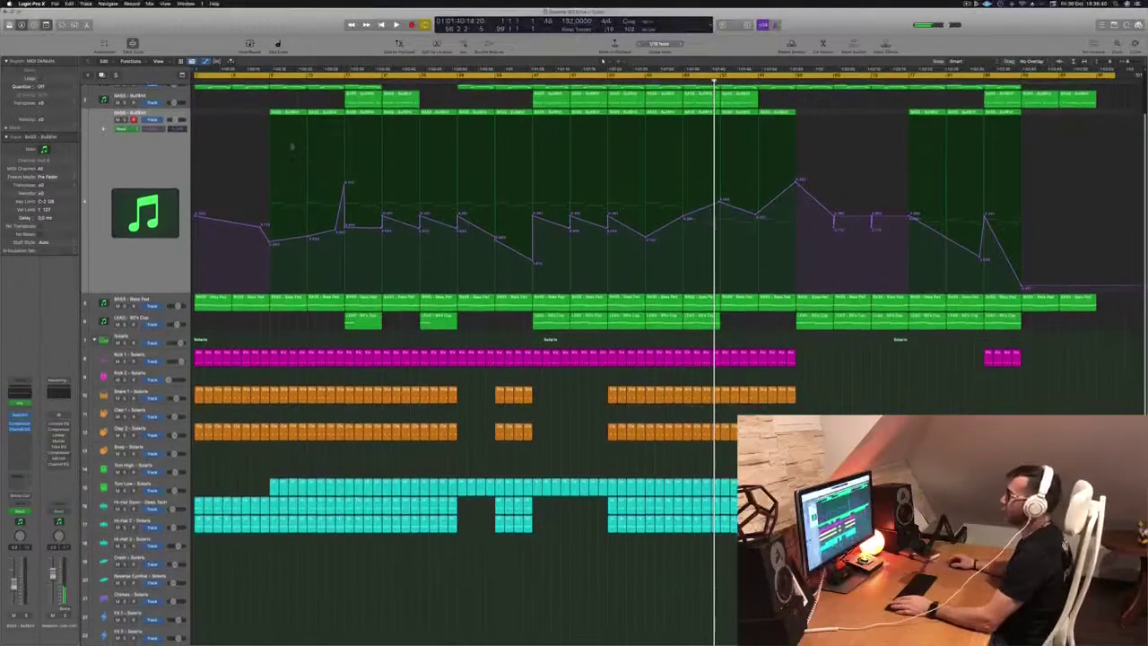
{"action": "scroll", "coordinate": [294, 148], "scroll_direction": "up", "scroll_amount": 3}
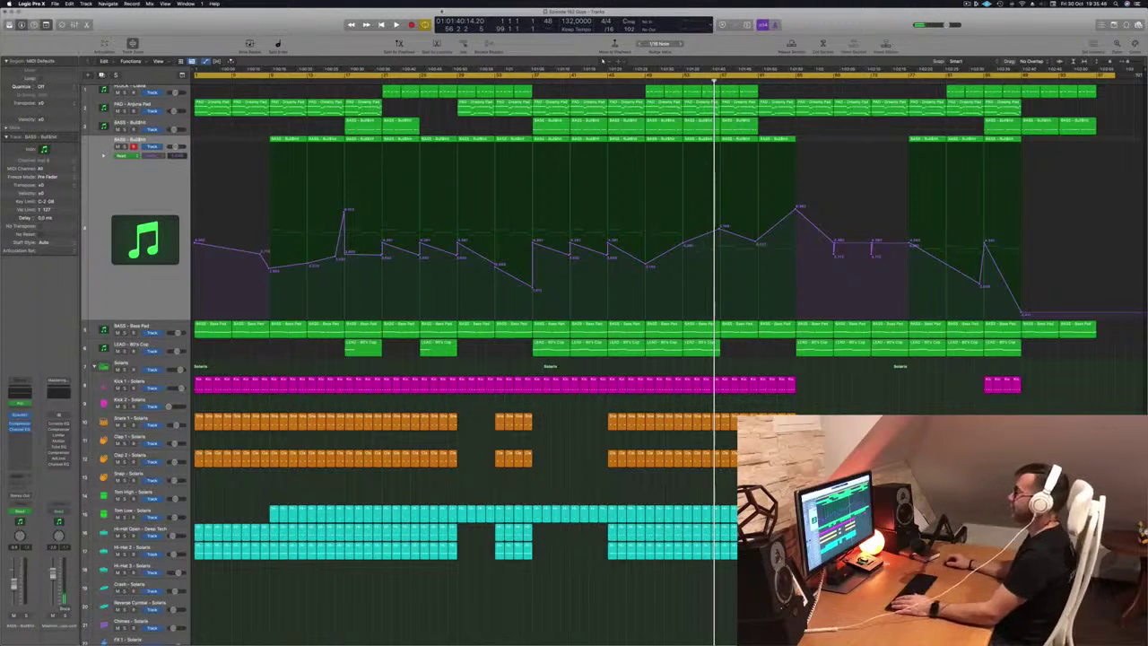
{"action": "key", "text": "Return"}
{"action": "key", "text": "space"}
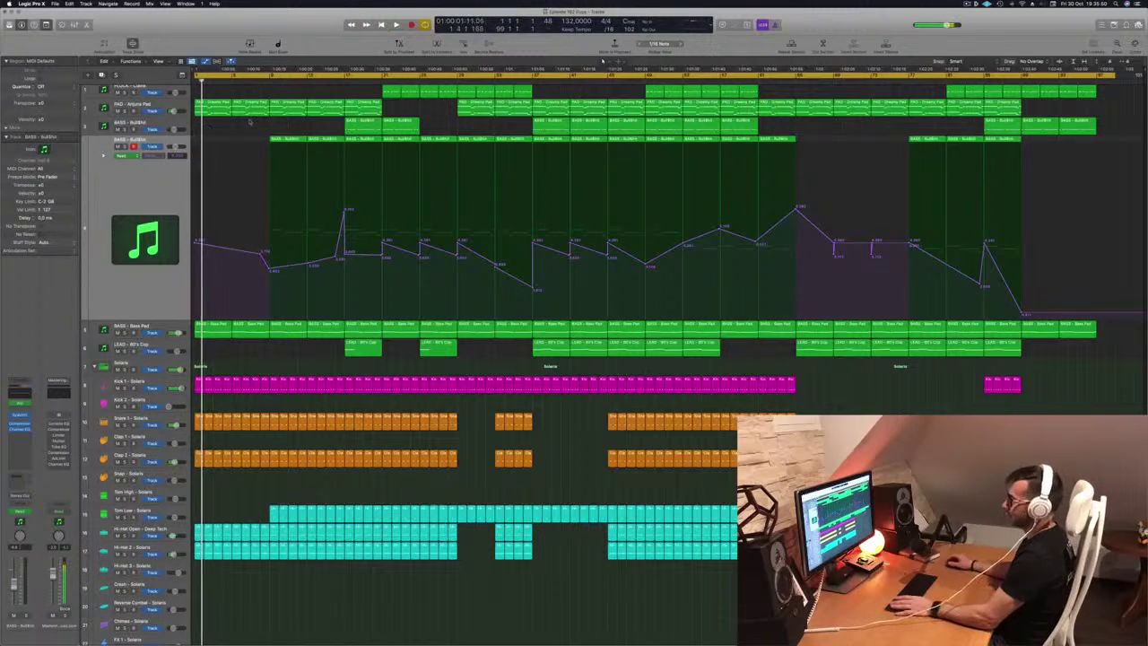
{"action": "key", "text": "super+Right"}
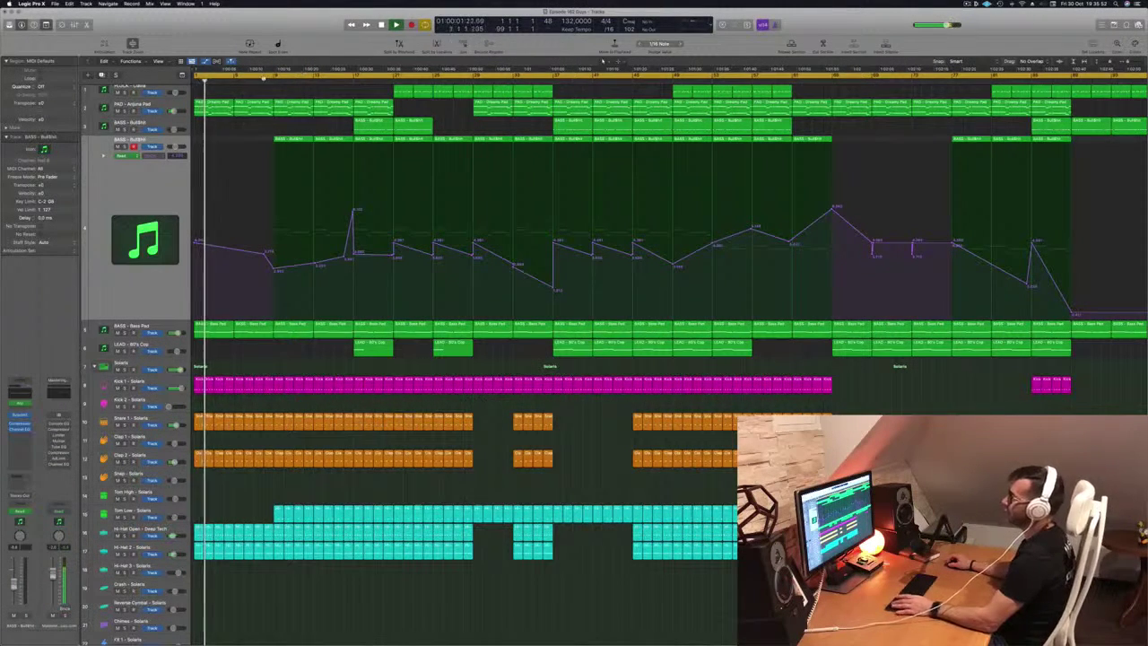
{"action": "key", "text": "Return"}
{"action": "left_click", "coordinate": [263, 77]}
{"action": "left_click_drag", "start_coordinate": [195, 77], "coordinate": [253, 82]}
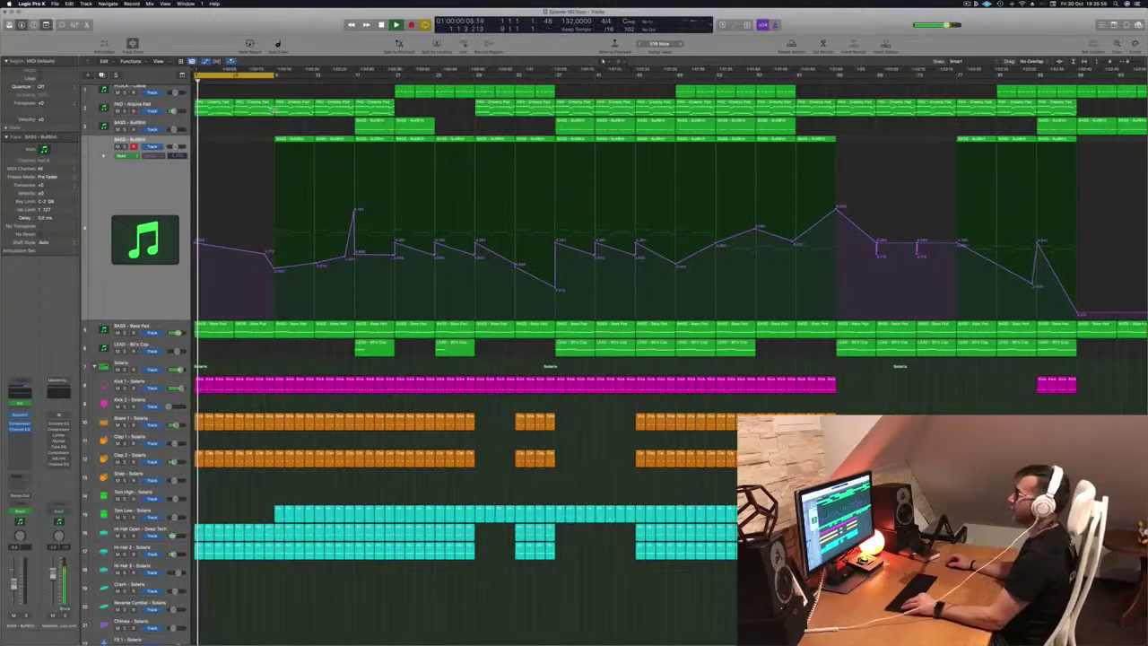
Delete the Bass Pad regions in bars 1 to 9 while auditioning the looped intro
{"action": "key", "text": "super+Right"}
{"action": "key", "text": "Return"}
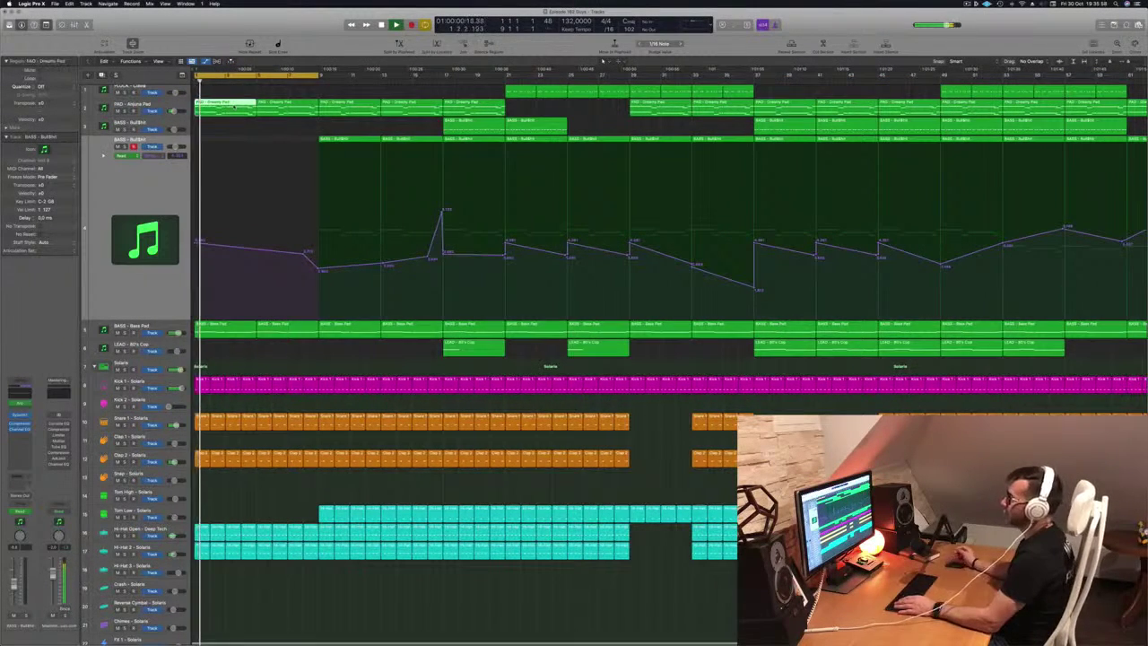
{"action": "key", "text": "space"}
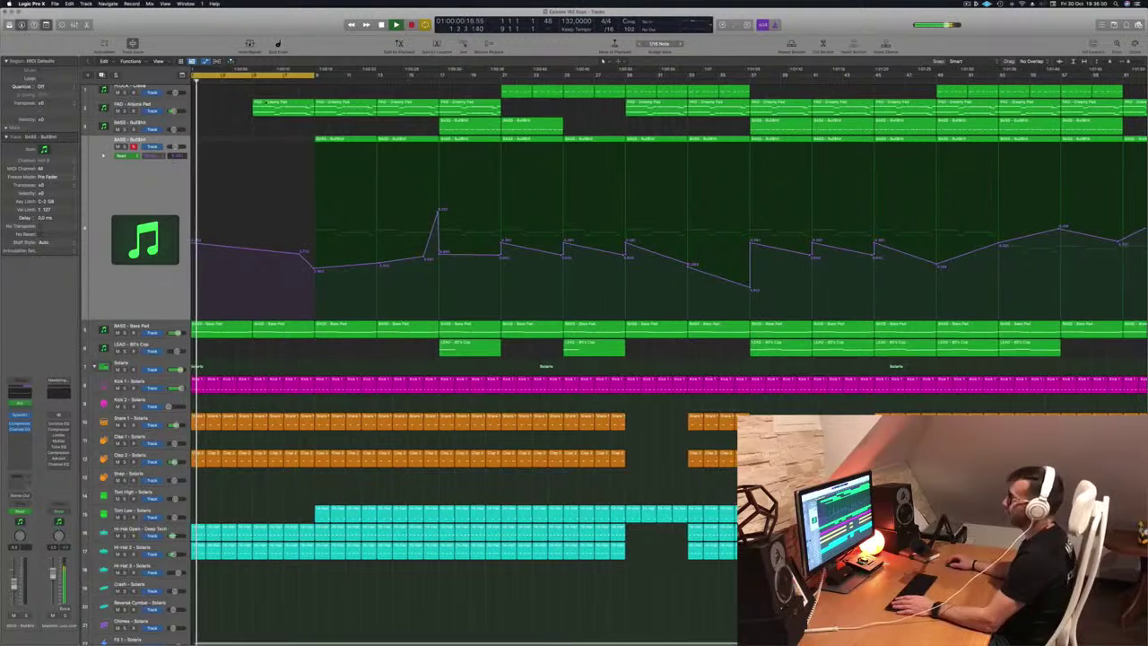
{"action": "key", "text": "space"}
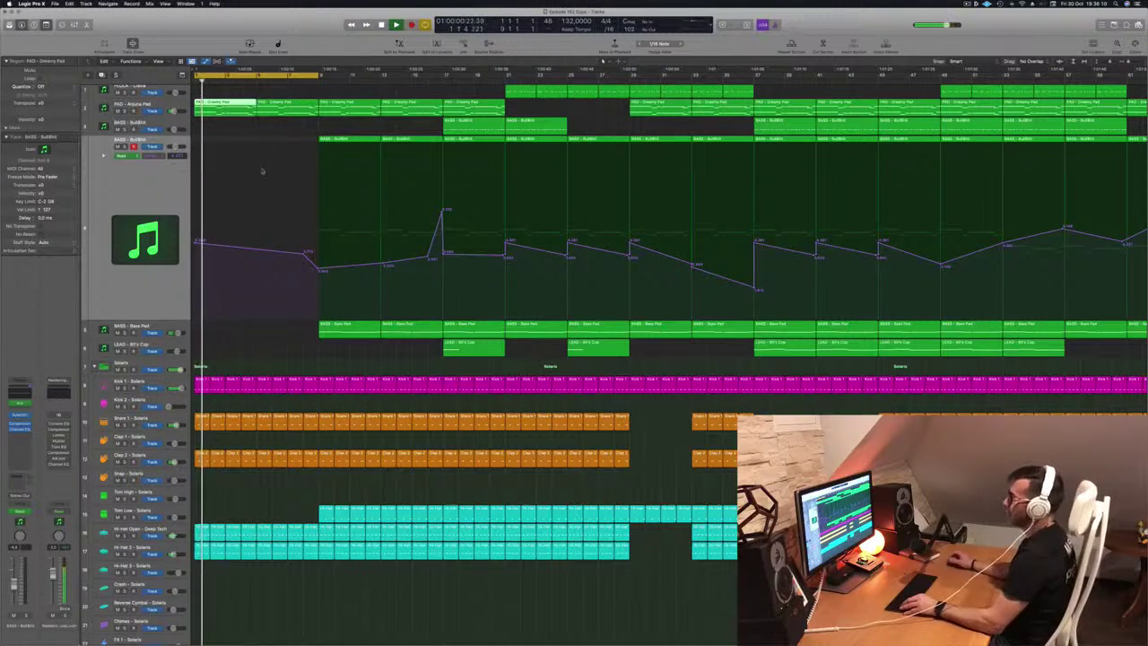
Delete every note after the two opening notes in the first Dreamy Pad region
{"action": "key", "text": "p"}
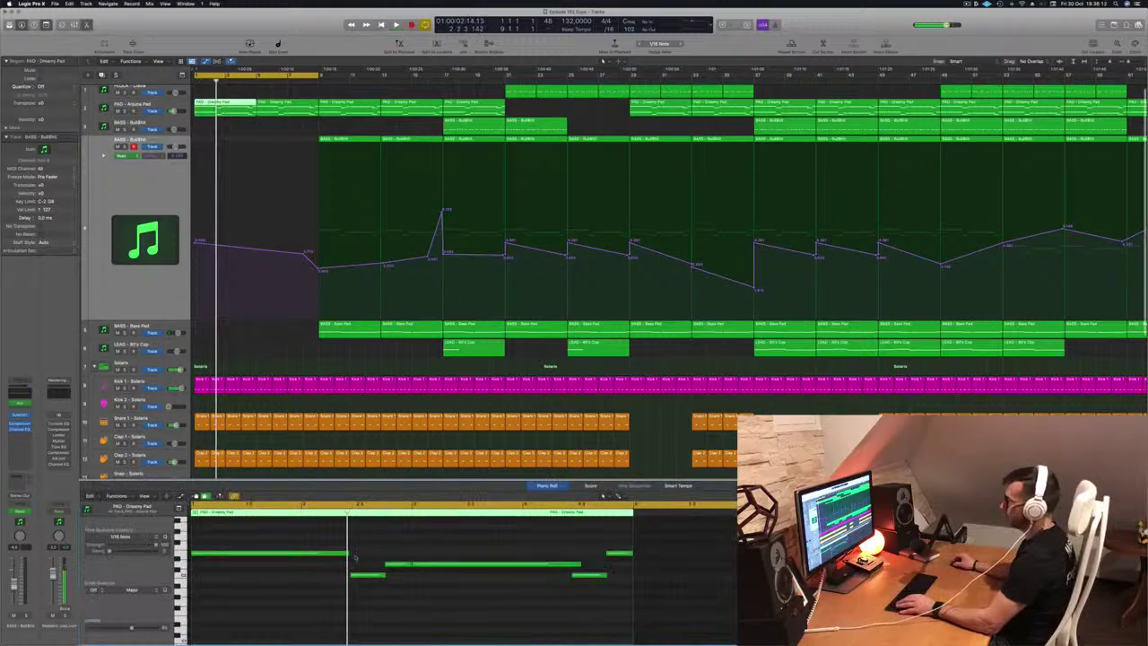
{"action": "scroll", "coordinate": [378, 544], "scroll_direction": "down", "scroll_amount": 3}
{"action": "scroll", "coordinate": [378, 544], "scroll_direction": "up", "scroll_amount": 1}
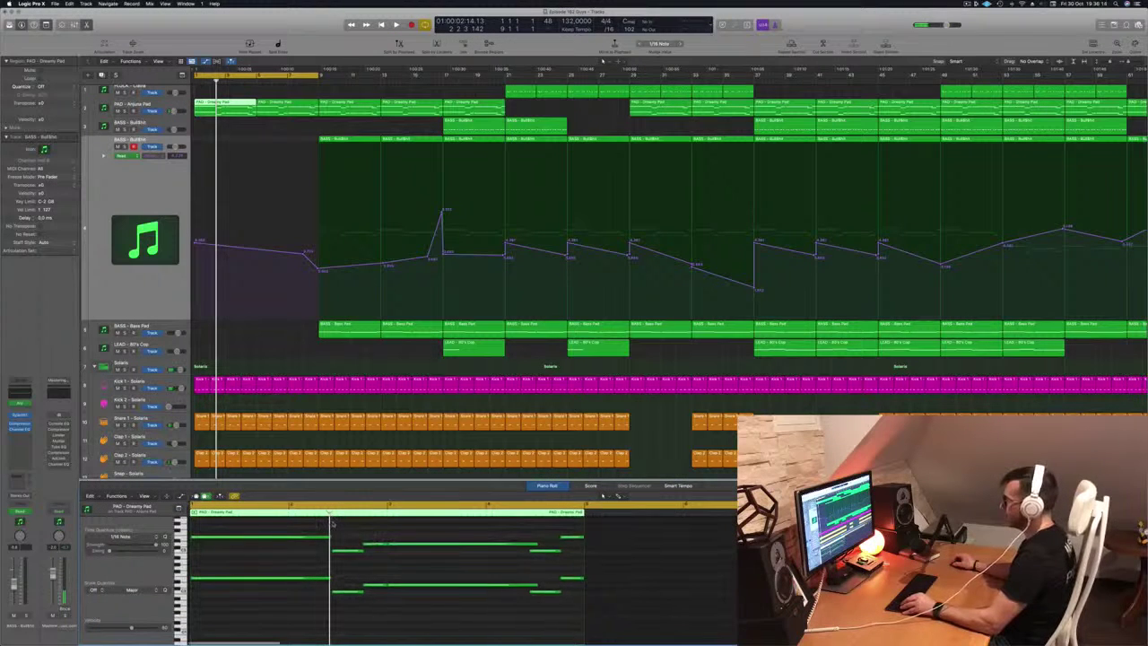
{"action": "left_click_drag", "start_coordinate": [486, 577], "coordinate": [585, 617]}
{"action": "key", "text": "Delete"}
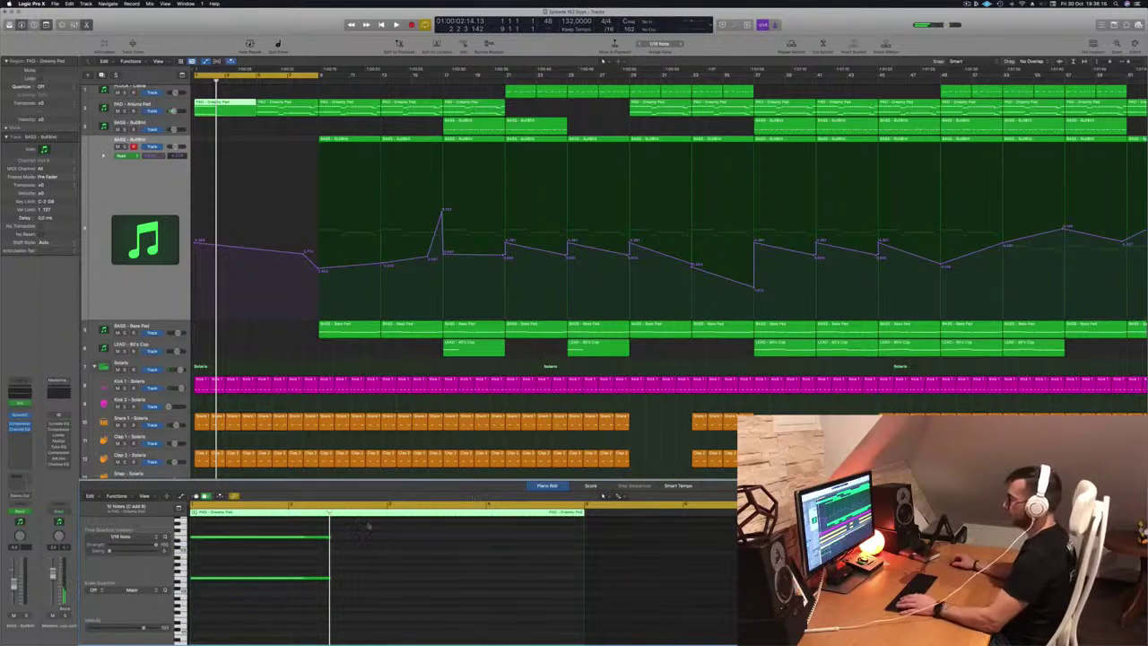
Lengthen the two remaining pad notes to the end of the region and play it from the start
{"action": "key", "text": "super+a"}
{"action": "left_click_drag", "start_coordinate": [329, 536], "coordinate": [581, 537]}
{"action": "key", "text": "Return"}
{"action": "key", "text": "space"}
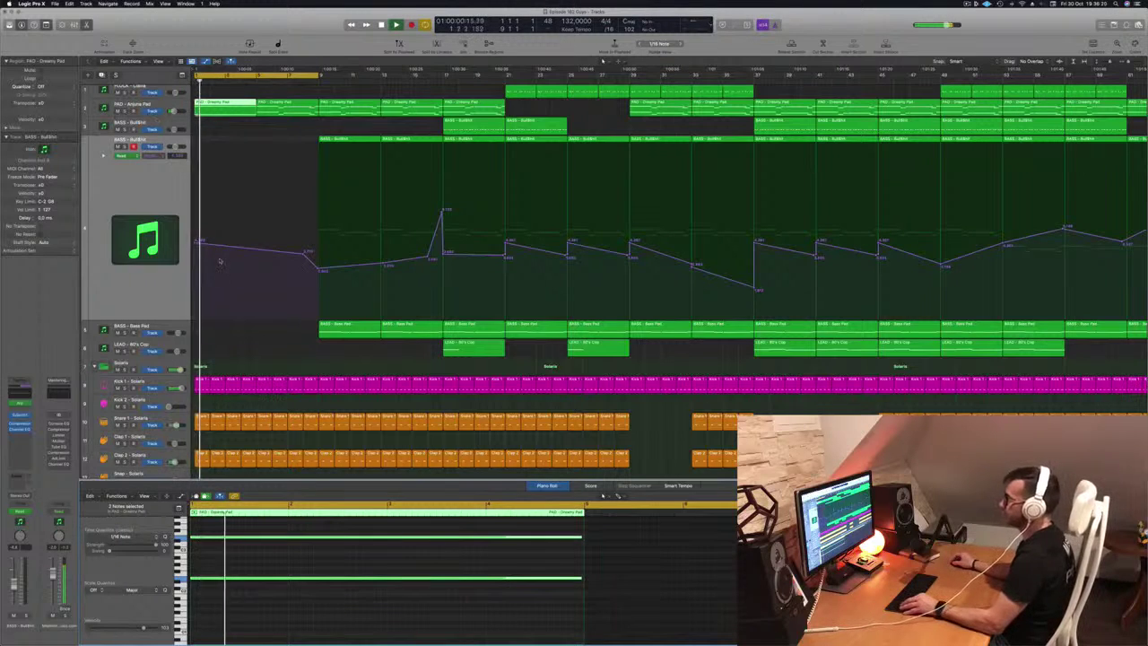
Replace the second Dreamy Pad region with a copy of the edited first region, placed at bar 5
{"action": "left_click", "coordinate": [289, 107]}
{"action": "key", "text": "Delete"}
{"action": "key", "text": "Return"}
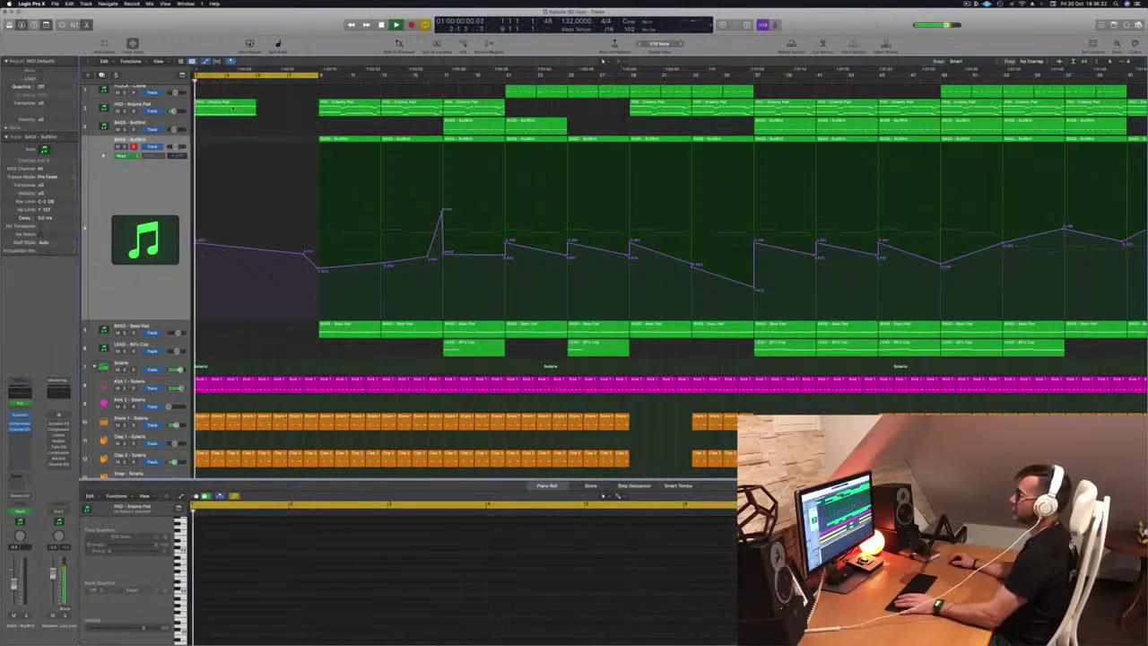
{"action": "left_click", "coordinate": [233, 108]}
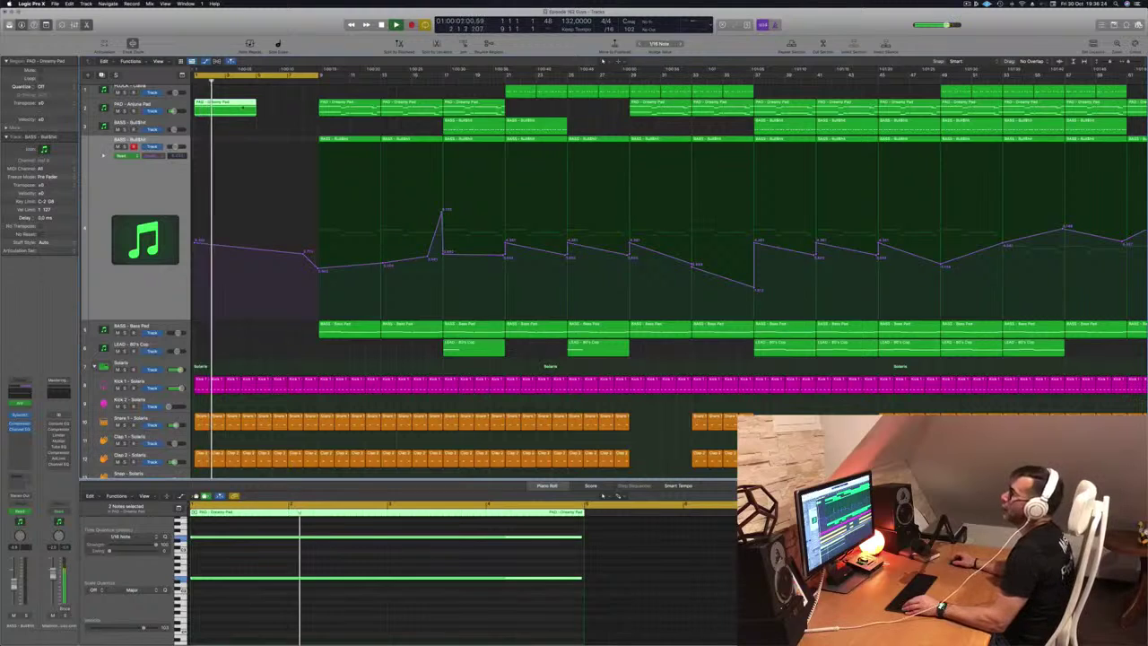
{"action": "left_click_drag", "start_coordinate": [241, 103], "coordinate": [302, 105]}
Delete the Hi-Hat 2 regions in bars 1 to 9
{"action": "scroll", "coordinate": [265, 287], "scroll_direction": "up", "scroll_amount": 1}
{"action": "scroll", "coordinate": [264, 287], "scroll_direction": "down", "scroll_amount": 3}
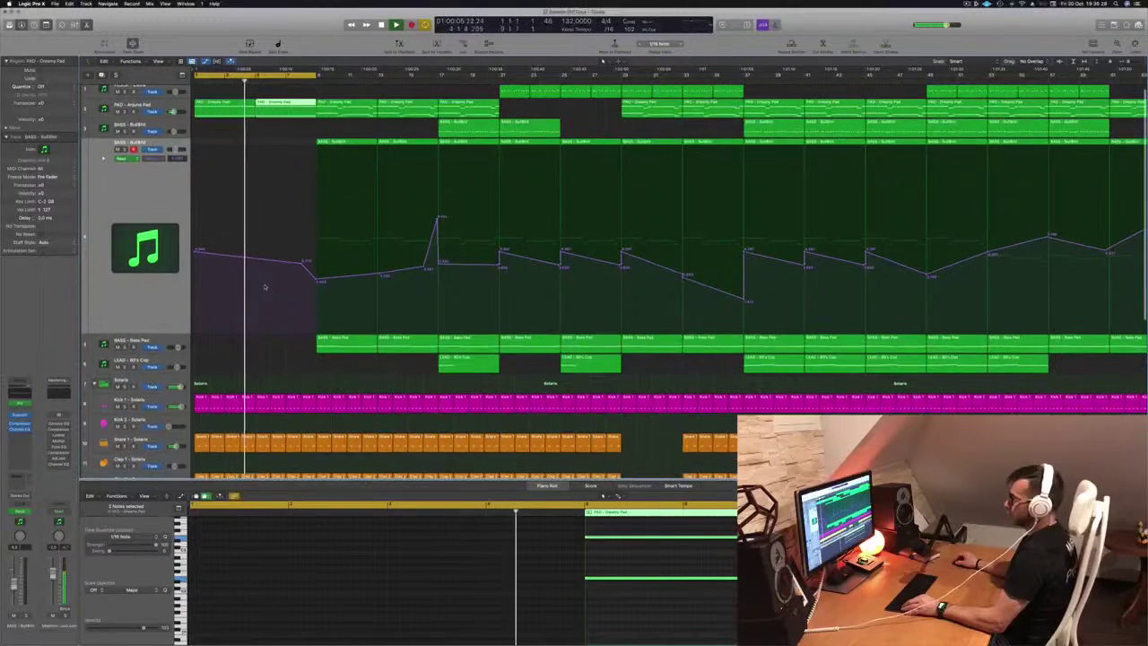
{"action": "scroll", "coordinate": [265, 287], "scroll_direction": "down", "scroll_amount": 3}
{"action": "scroll", "coordinate": [255, 366], "scroll_direction": "down", "scroll_amount": 2}
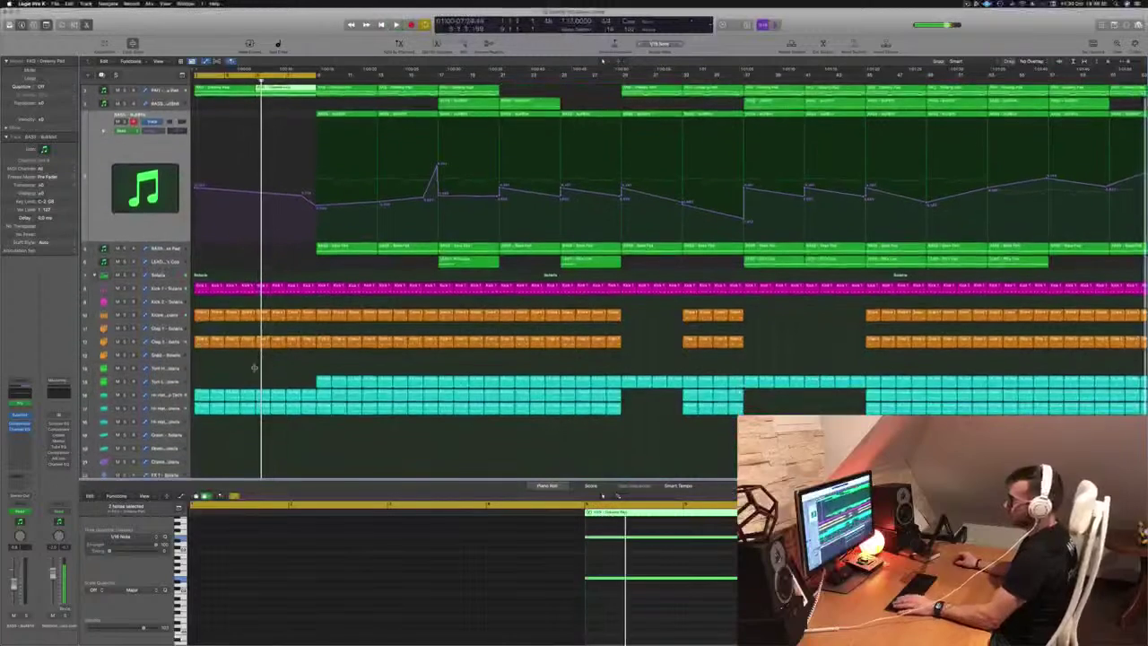
{"action": "key", "text": "Return"}
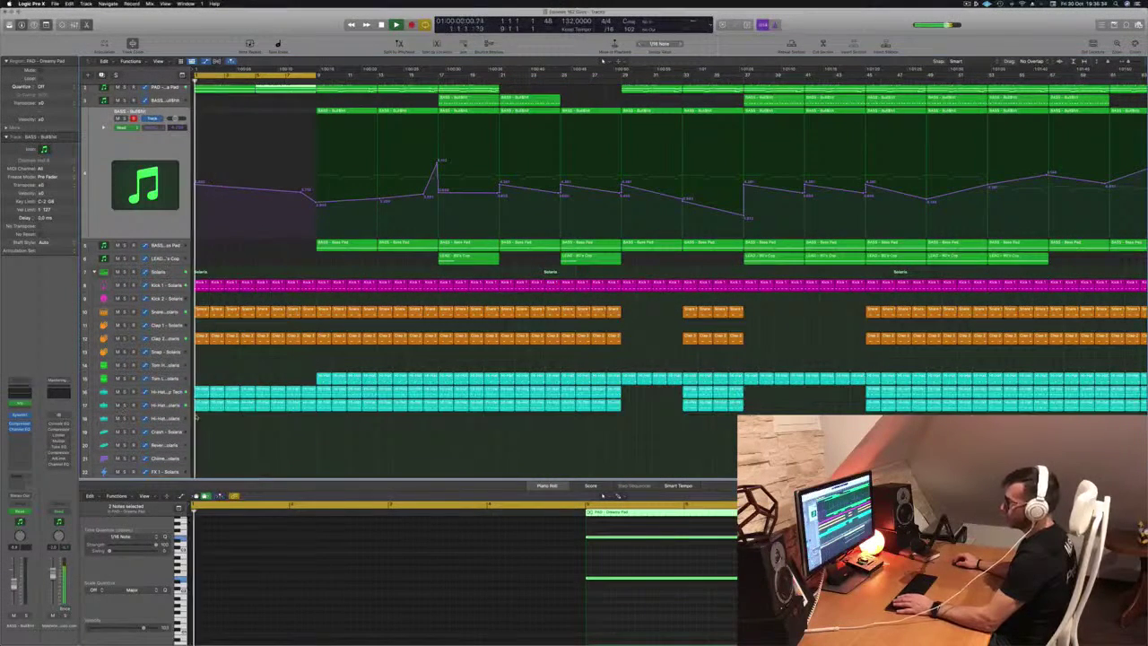
{"action": "left_click", "coordinate": [308, 403]}
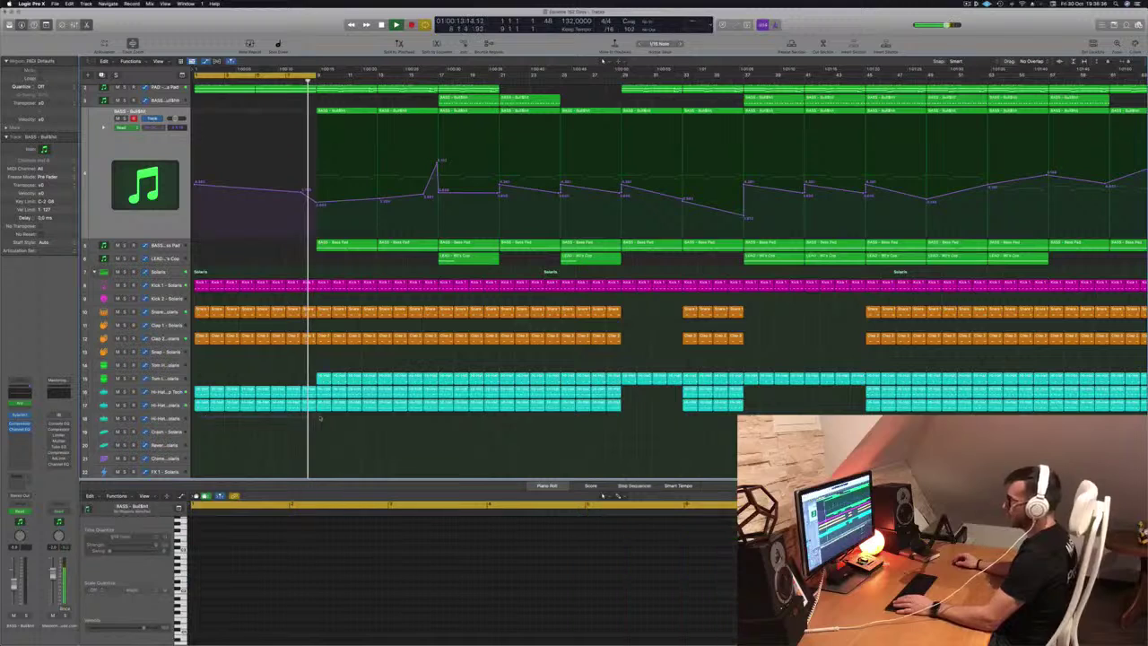
{"action": "left_click_drag", "start_coordinate": [205, 419], "coordinate": [309, 411]}
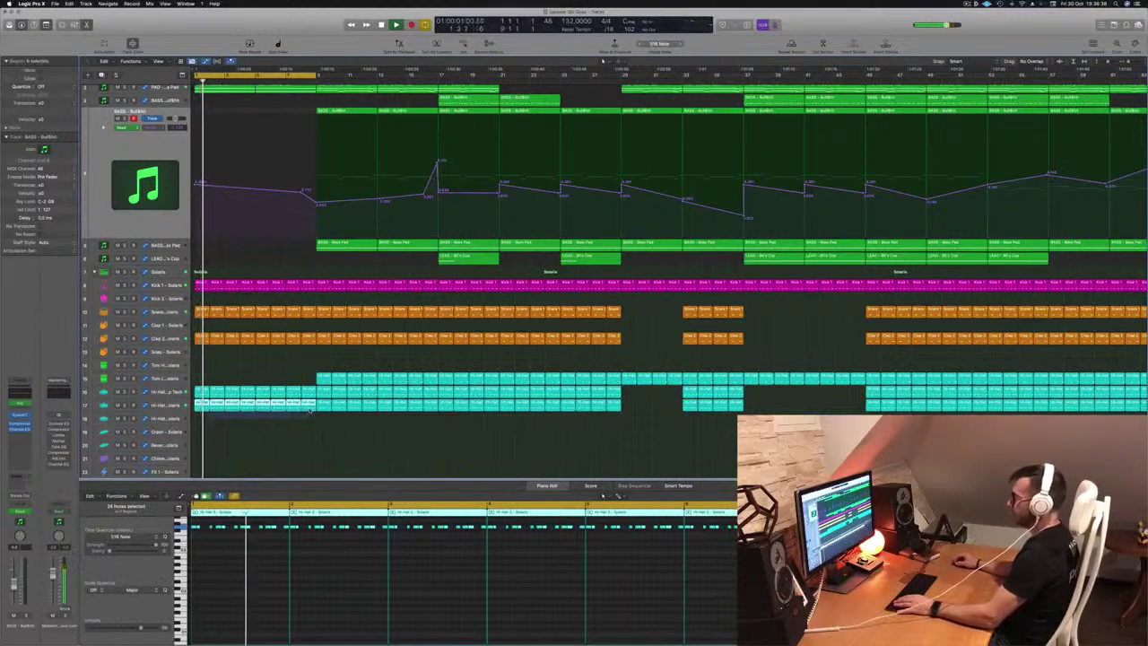
{"action": "key", "text": "Delete"}
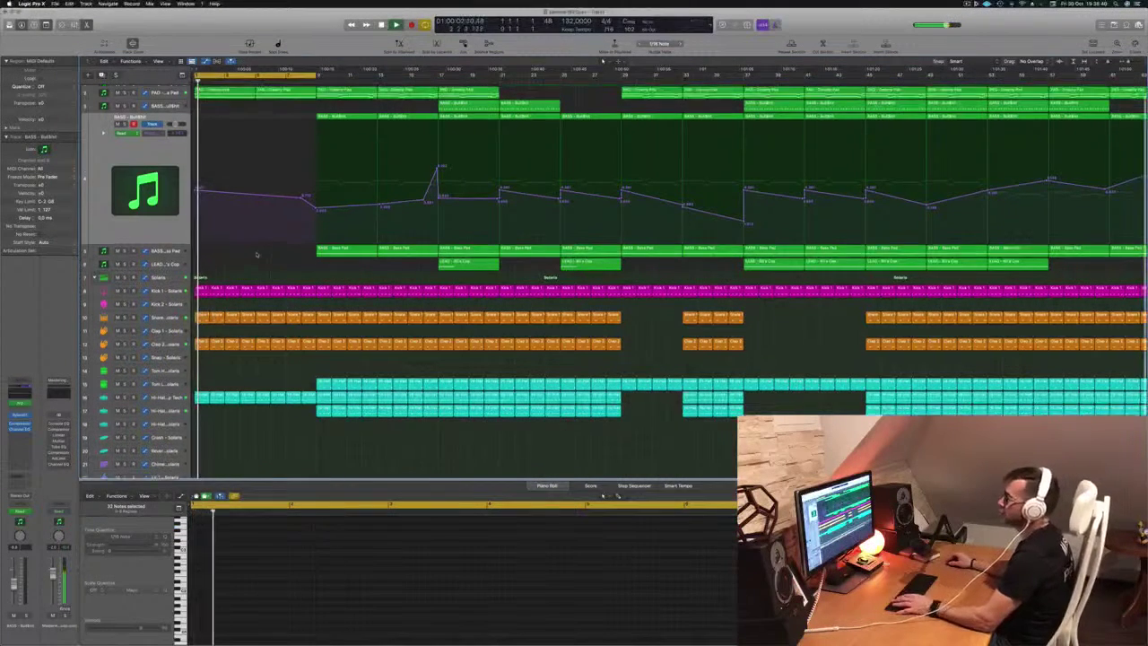
Thin the Clap 2 part in the first eight bars by deleting its regions at bars 3, 5 and 7, and play the intro
{"action": "scroll", "coordinate": [249, 260], "scroll_direction": "up", "scroll_amount": 2}
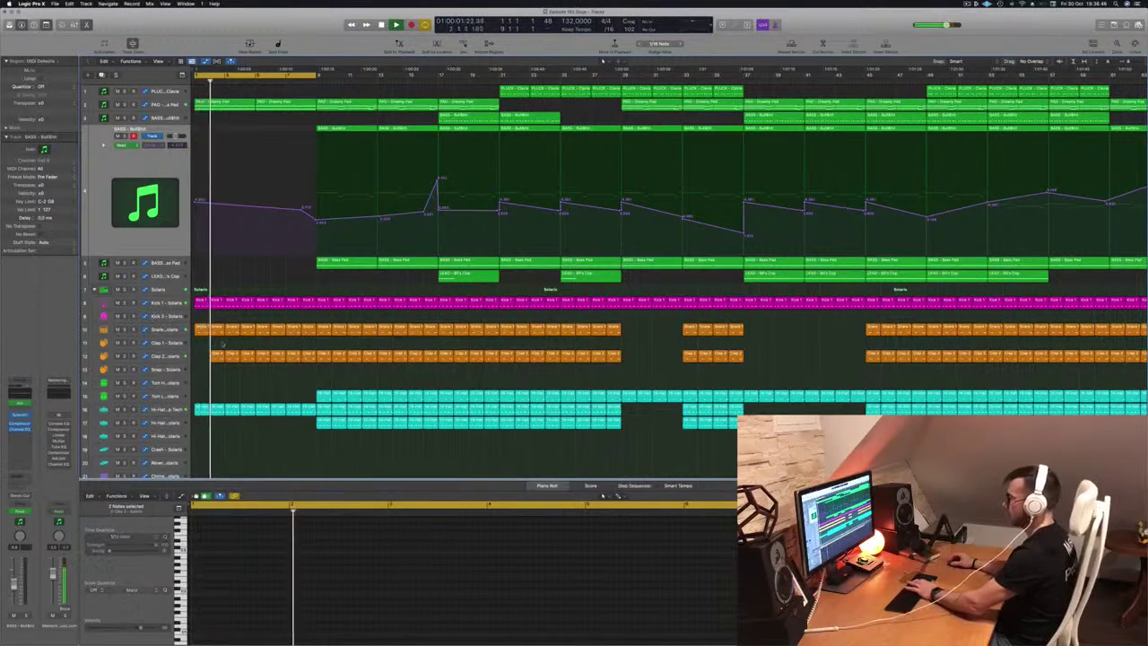
{"action": "left_click_drag", "start_coordinate": [232, 352], "coordinate": [244, 354]}
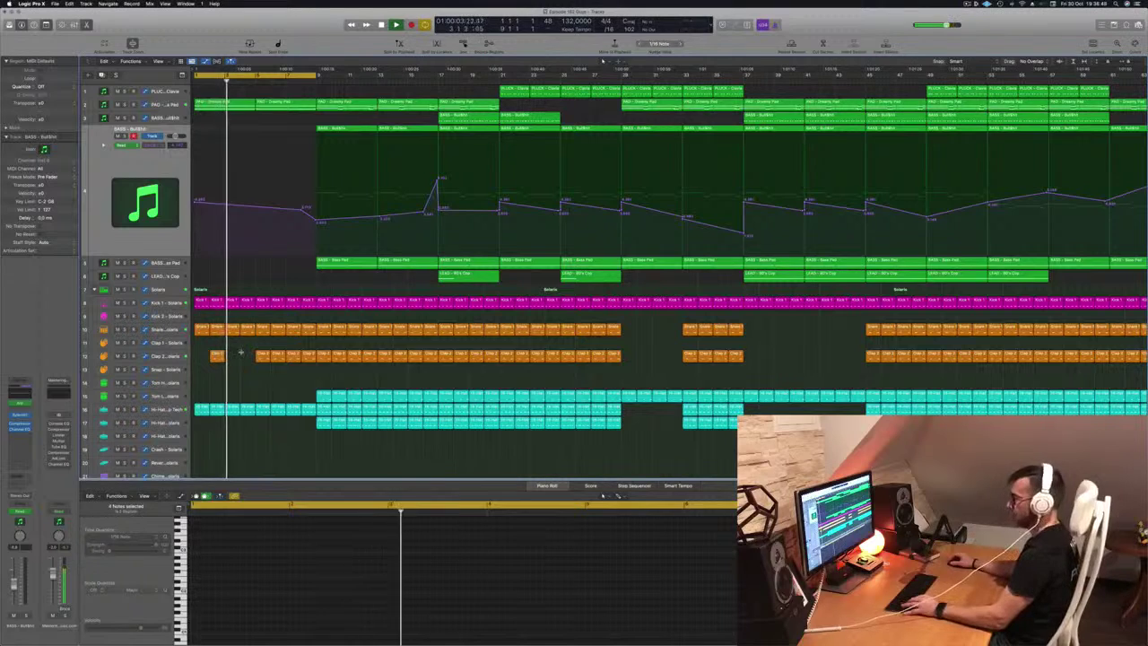
{"action": "key", "text": "super+z"}
{"action": "left_click", "coordinate": [232, 355]}
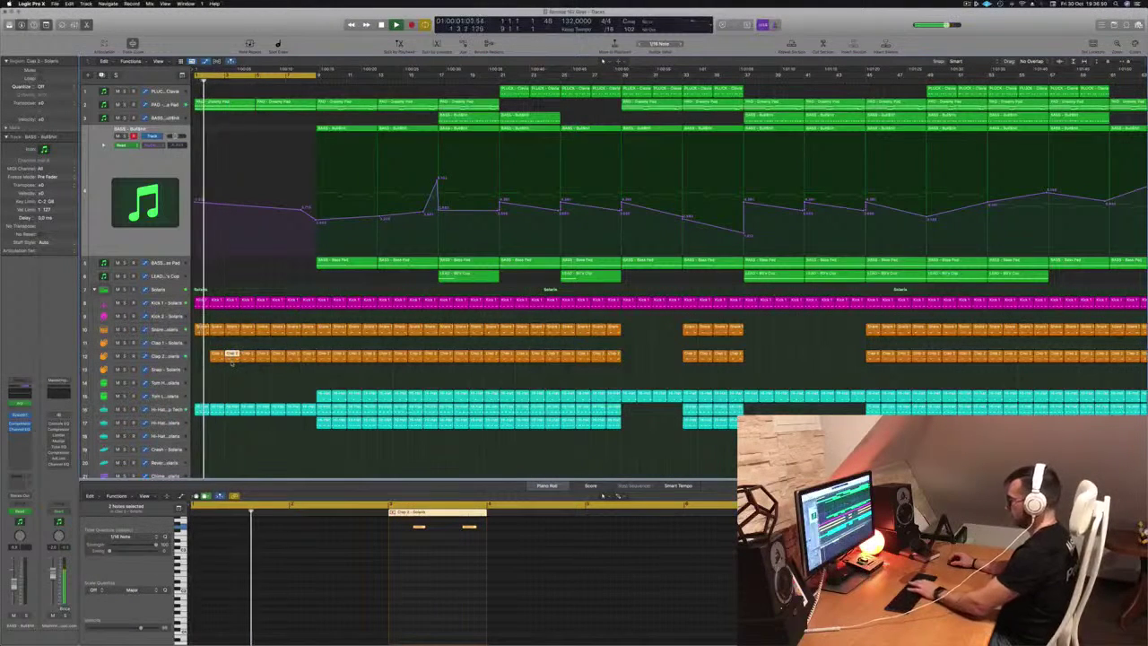
{"action": "key", "text": "Delete"}
{"action": "left_click", "coordinate": [266, 354]}
{"action": "key", "text": "Delete"}
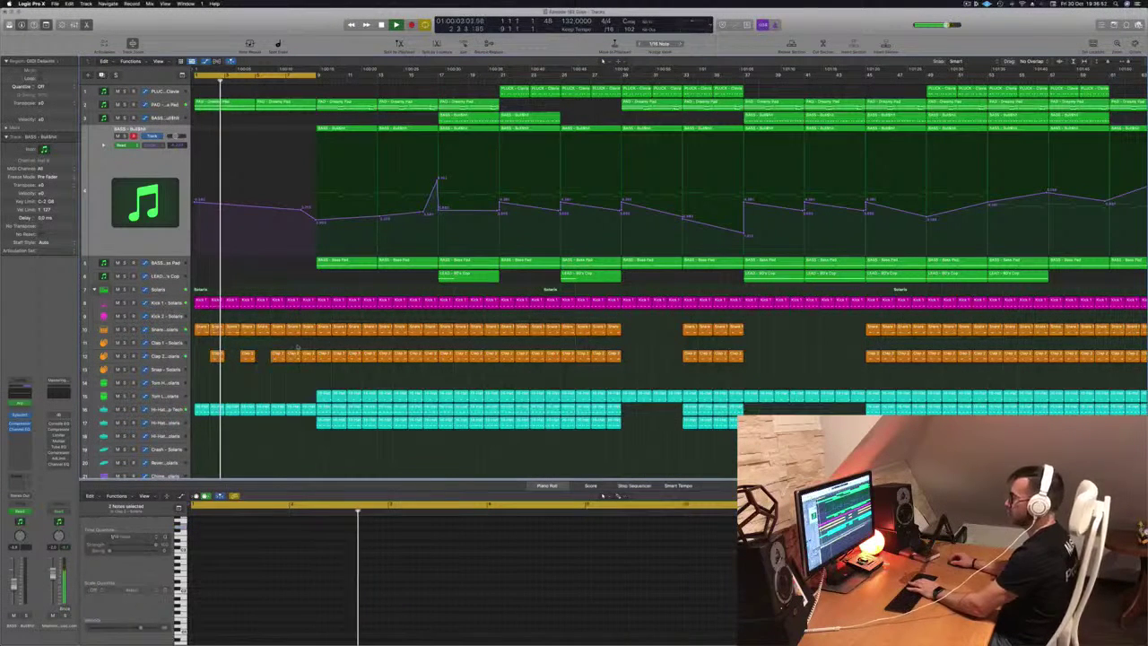
{"action": "left_click", "coordinate": [177, 359]}
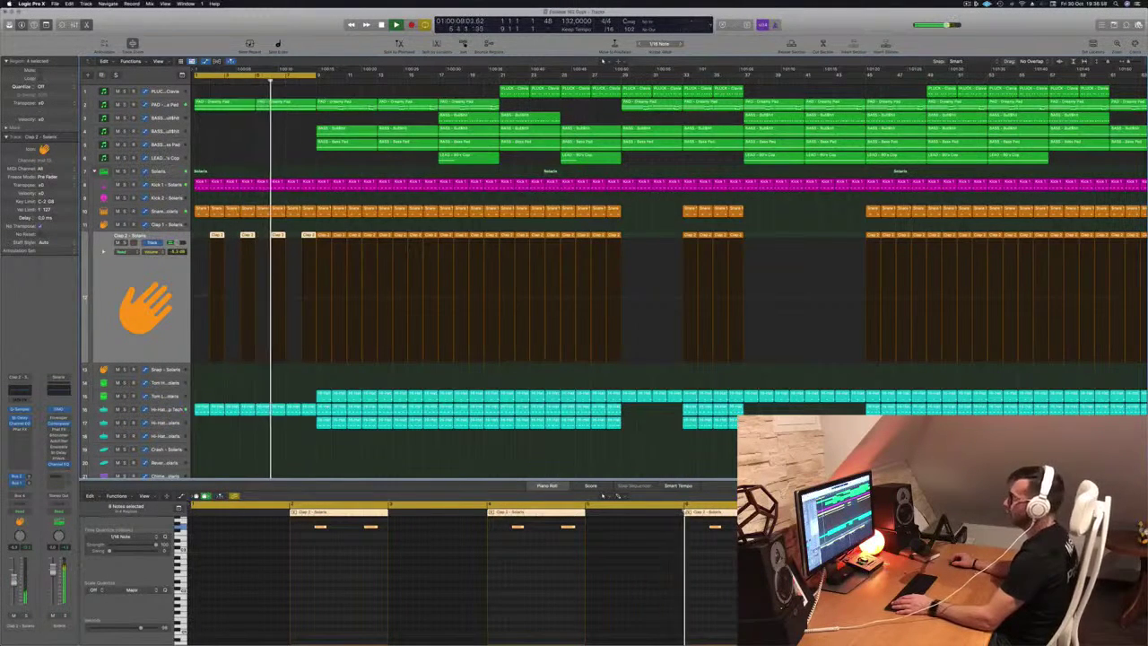
{"action": "key", "text": "space"}
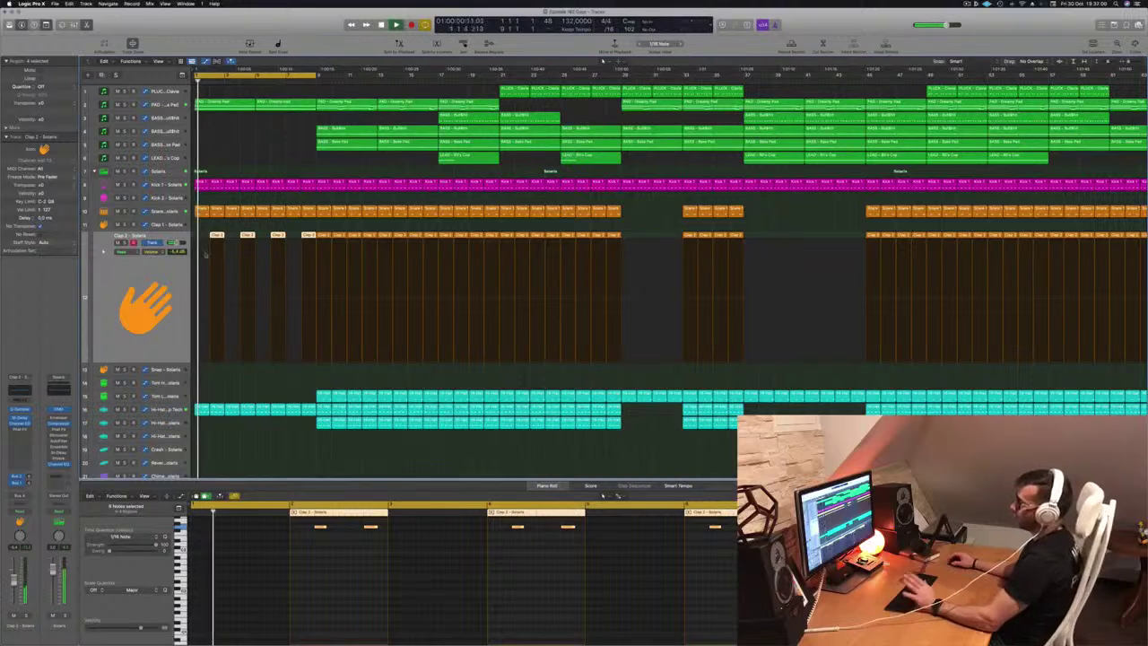
Adjust the coarse pitch tuning of Kick 1 in its Quick Sampler while the intro plays from the start
{"action": "left_click", "coordinate": [155, 183]}
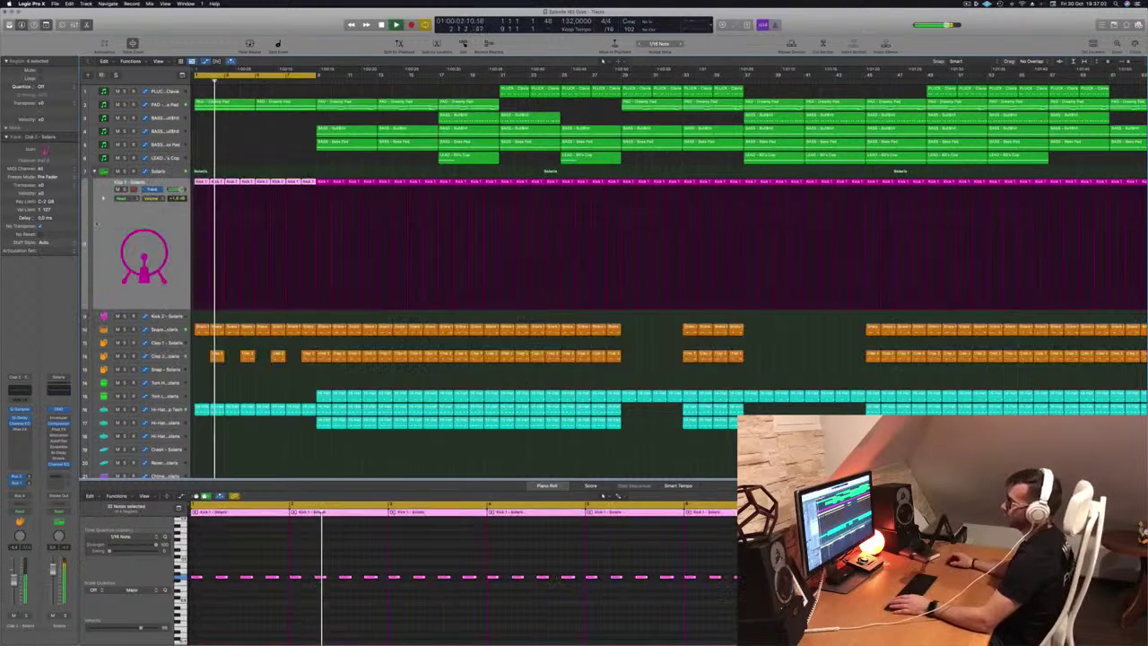
{"action": "key", "text": "space"}
{"action": "key", "text": "space"}
{"action": "key", "text": "space"}
{"action": "key", "text": "space"}
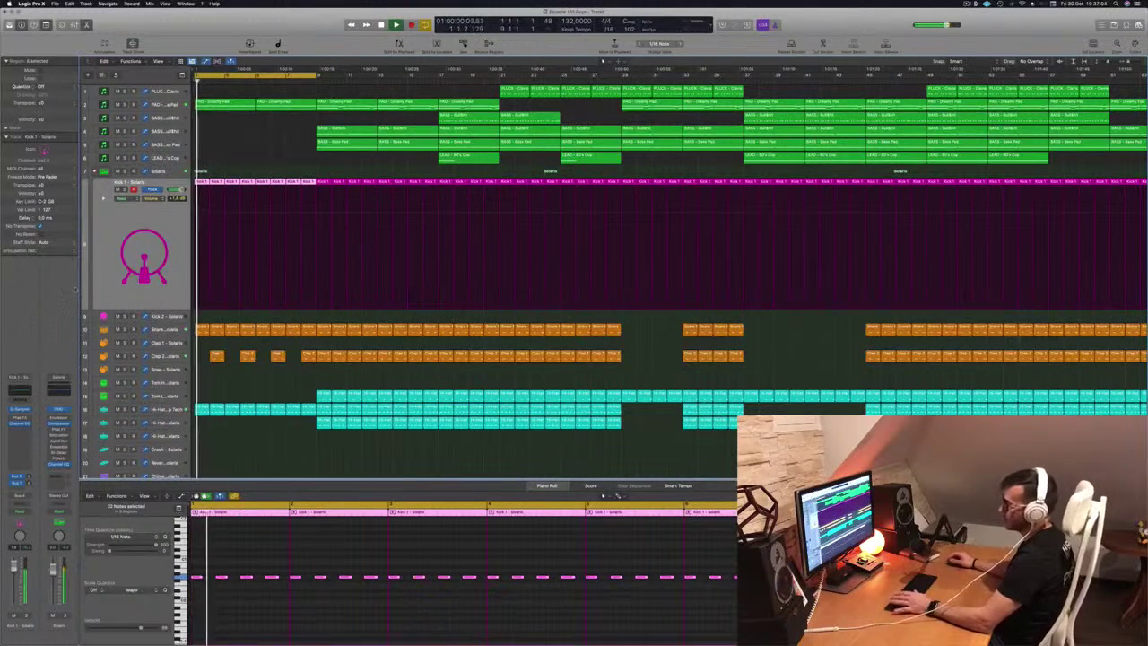
{"action": "left_click", "coordinate": [21, 409]}
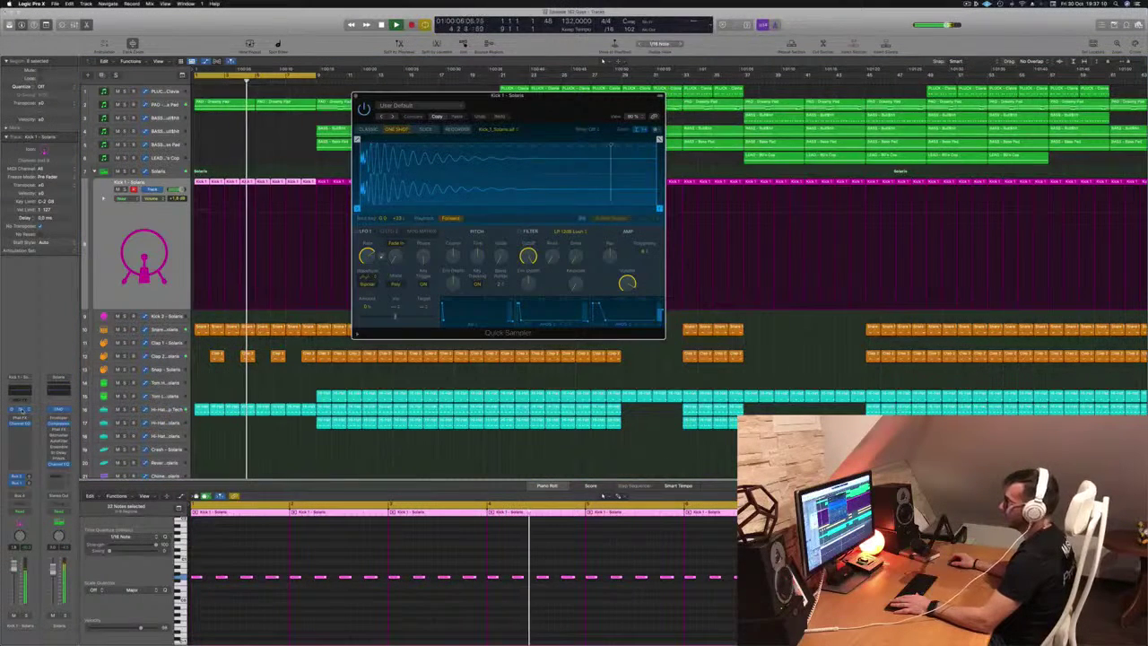
{"action": "left_click_drag", "start_coordinate": [454, 256], "coordinate": [455, 263]}
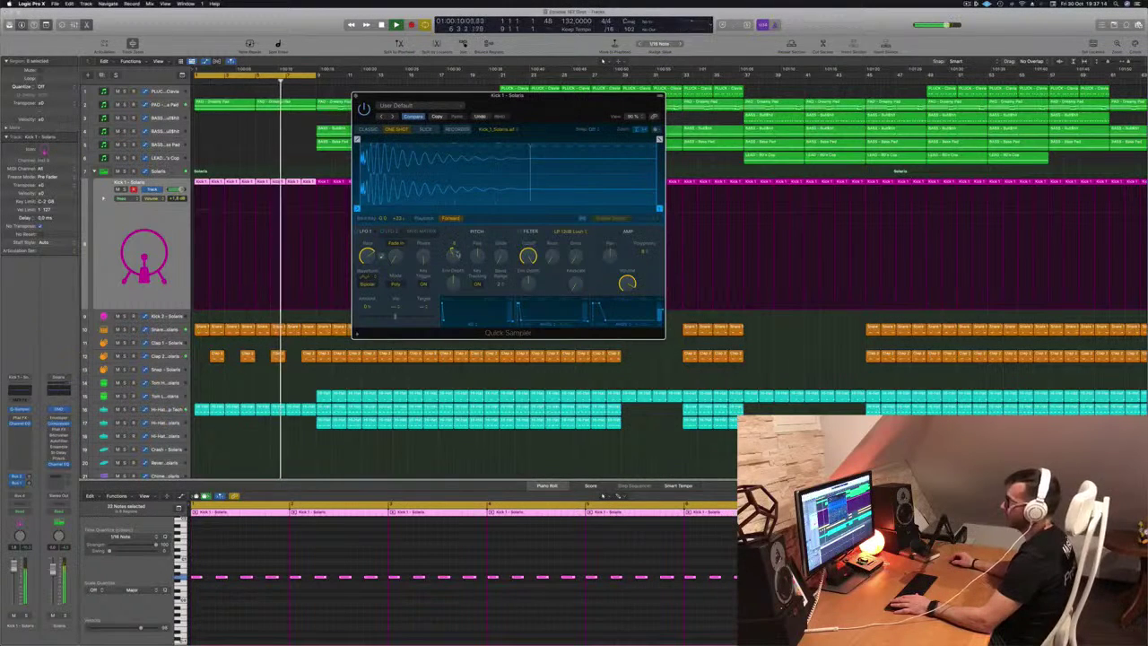
{"action": "key", "text": "space"}
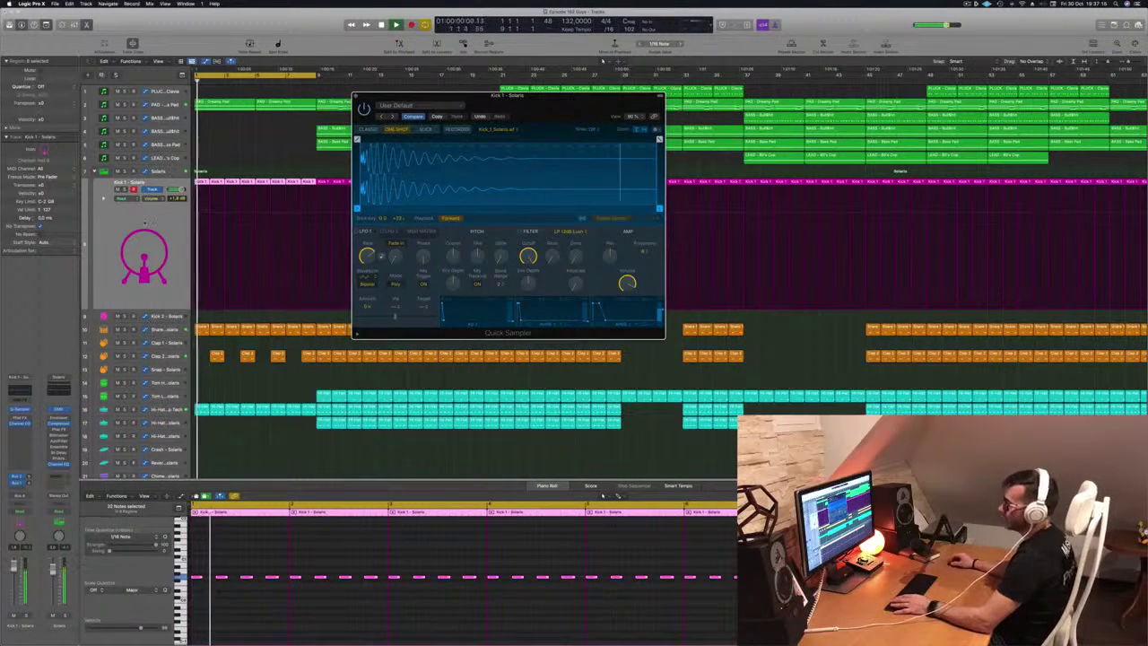
Boost Kick 1's low shelf in Channel EQ by 4.5 dB at 75 Hz and set the next band to -0.4 dB at 58.5 Hz
{"action": "left_click", "coordinate": [20, 423]}
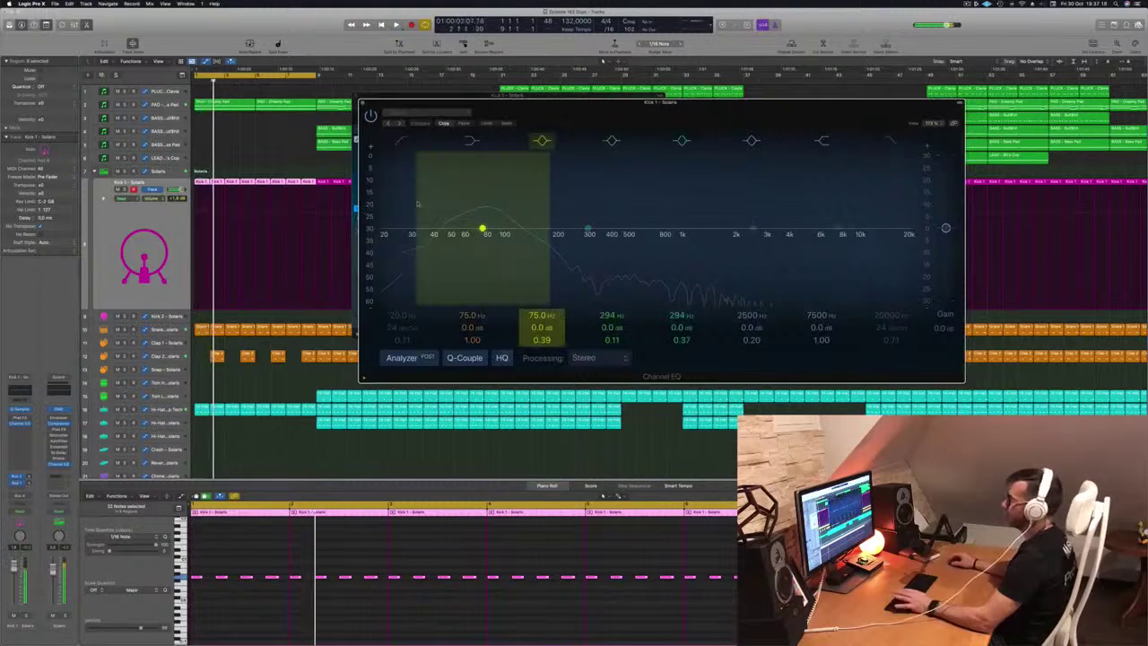
{"action": "mouse_move", "coordinate": [483, 230]}
{"action": "left_mouse_down"}
{"action": "mouse_move", "coordinate": [458, 223]}
{"action": "mouse_move", "coordinate": [481, 221]}
{"action": "left_mouse_up"}
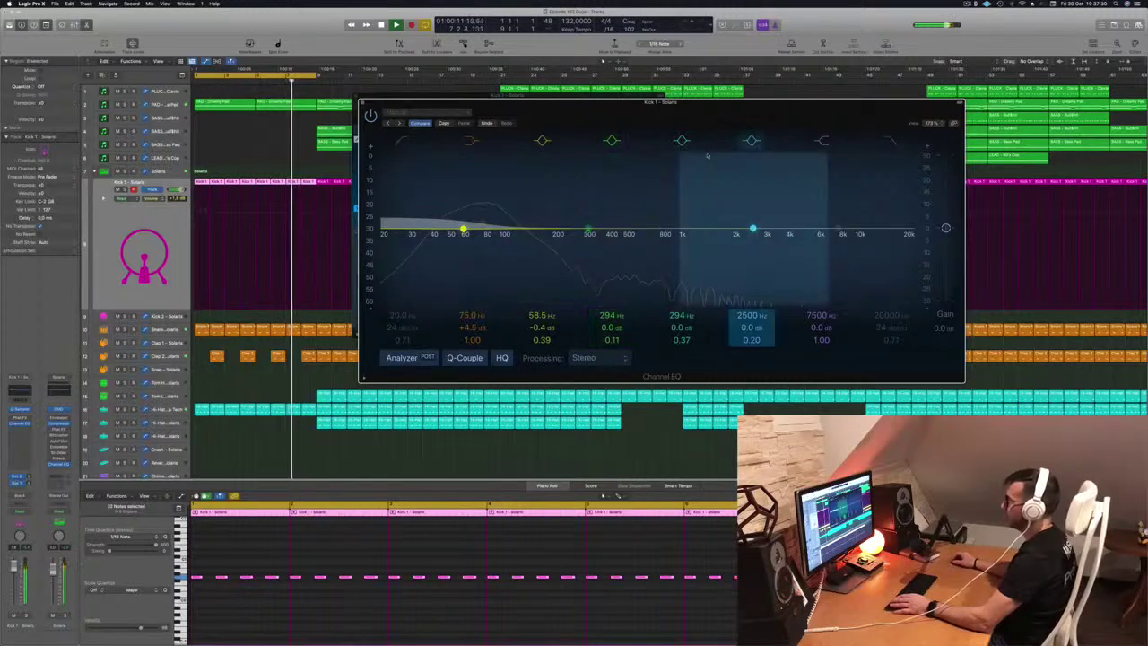
{"action": "left_click_drag", "start_coordinate": [628, 104], "coordinate": [699, 112]}
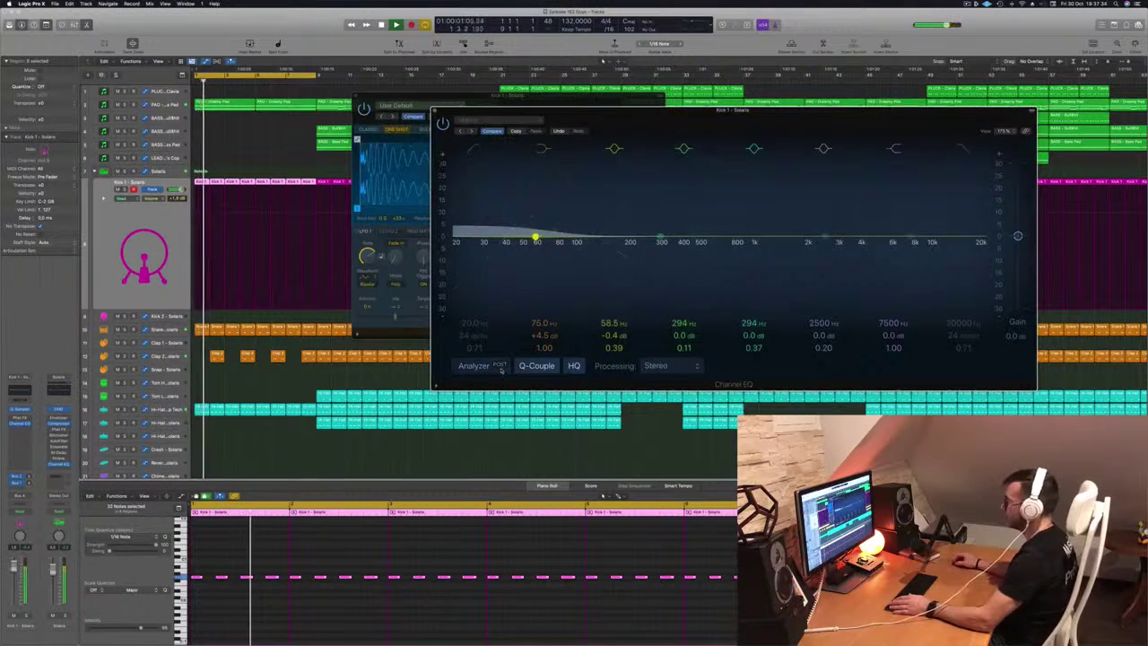
{"action": "left_click_drag", "start_coordinate": [760, 120], "coordinate": [696, 127]}
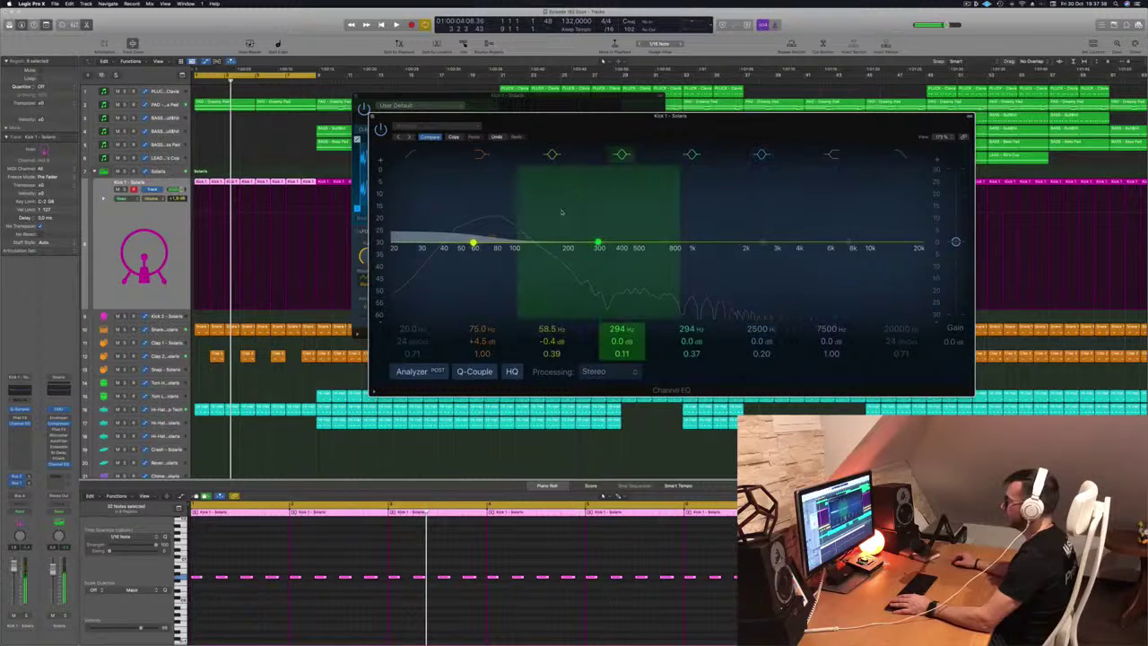
{"action": "left_click_drag", "start_coordinate": [562, 116], "coordinate": [632, 82]}
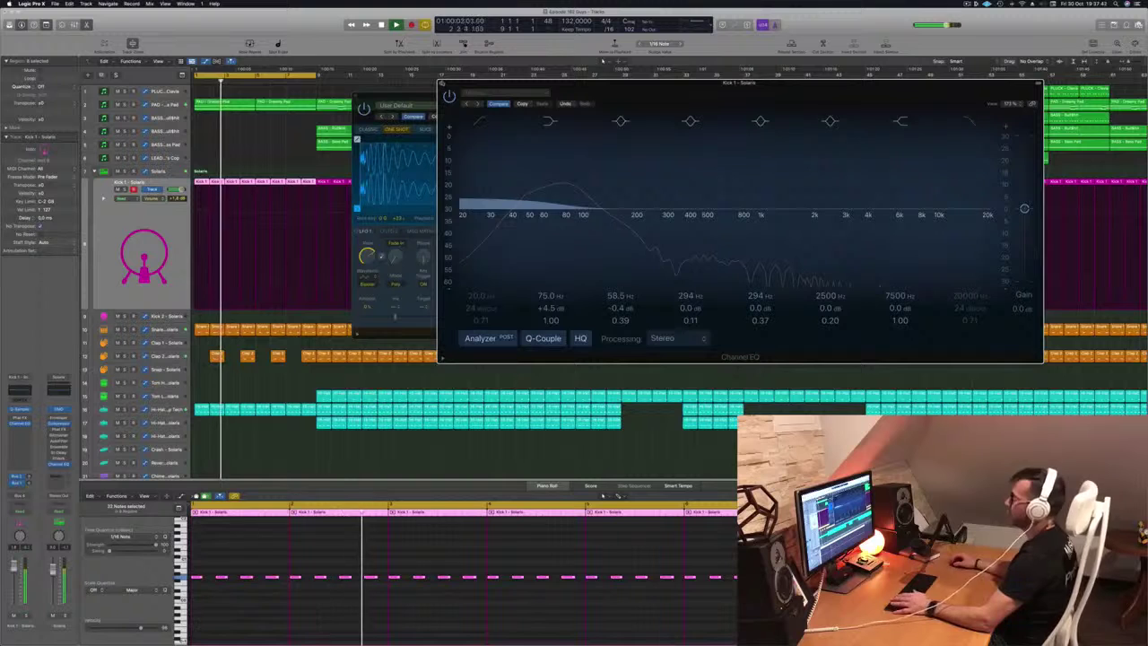
{"action": "left_click", "coordinate": [441, 84]}
{"action": "left_click", "coordinate": [357, 96]}
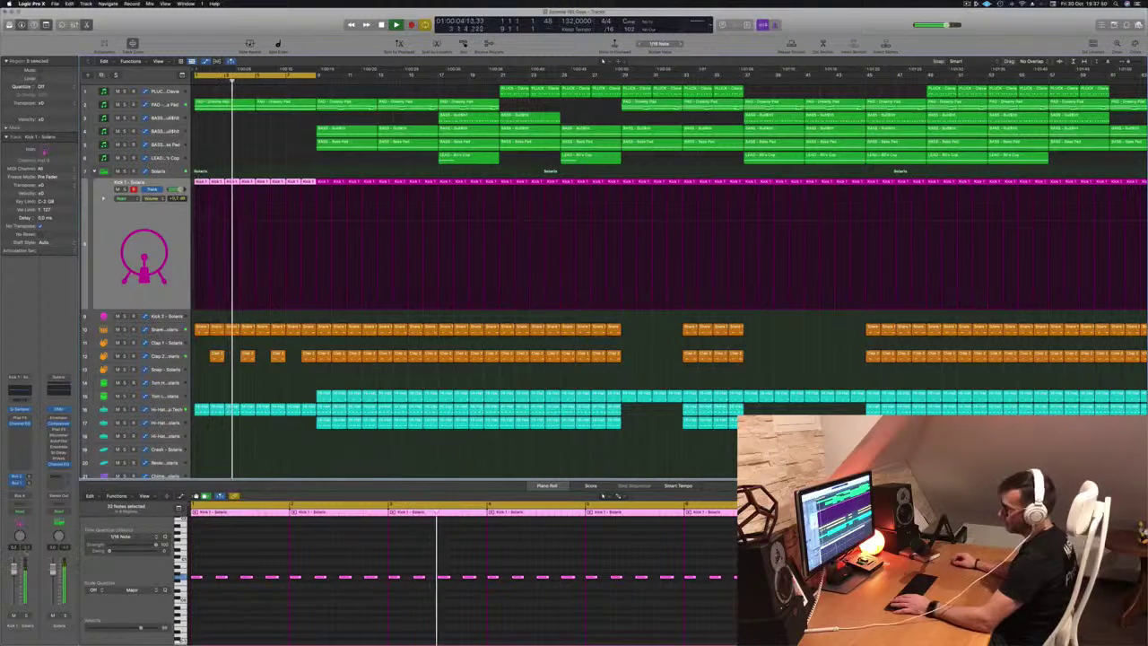
Add a 24 dB/oct low cut at 224 Hz with a Q of 0.75 to Snare 1's Channel EQ
{"action": "key", "text": "Return"}
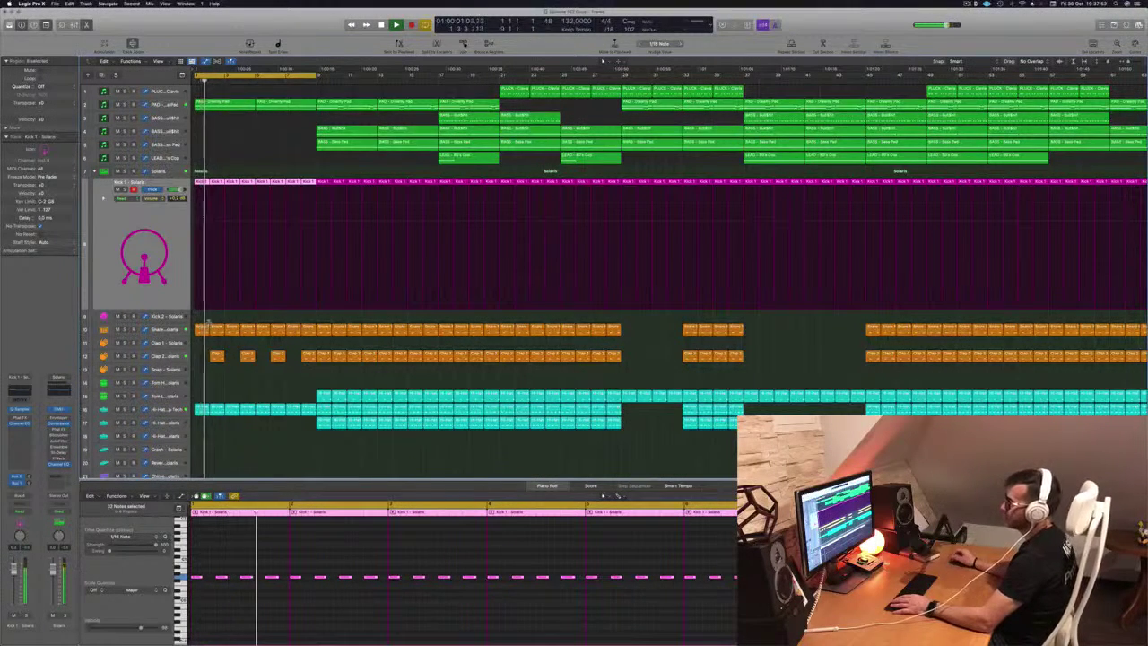
{"action": "left_click", "coordinate": [158, 330]}
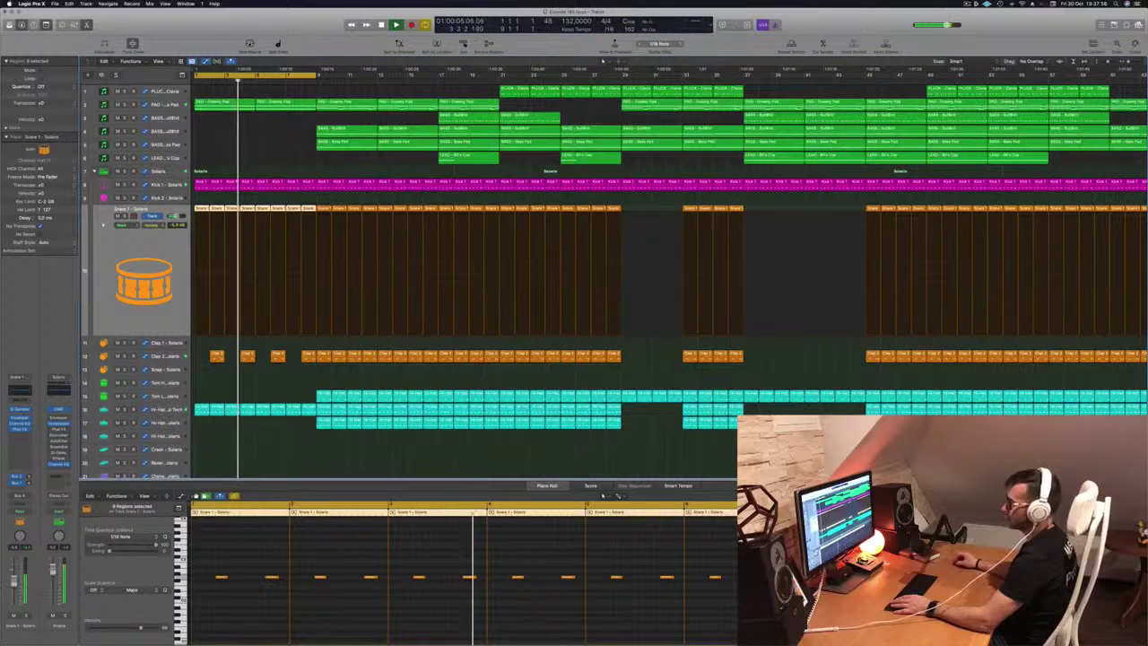
{"action": "left_click", "coordinate": [20, 423]}
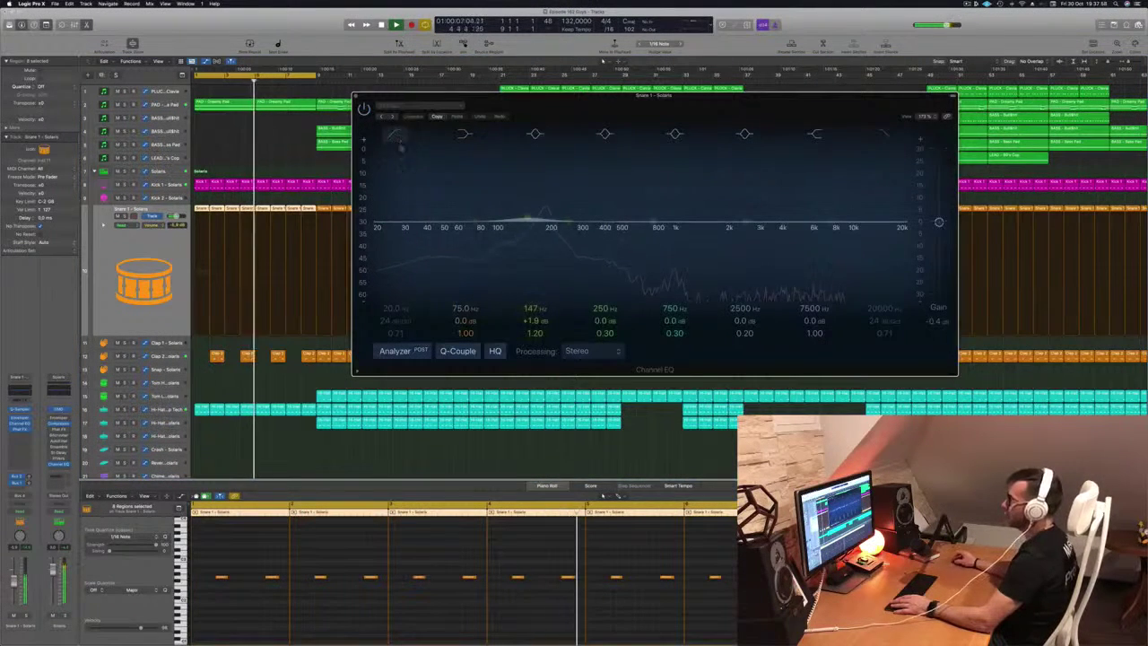
{"action": "mouse_move", "coordinate": [387, 136]}
{"action": "left_mouse_down"}
{"action": "mouse_move", "coordinate": [395, 157]}
{"action": "mouse_move", "coordinate": [557, 191]}
{"action": "mouse_move", "coordinate": [562, 227]}
{"action": "left_mouse_up"}
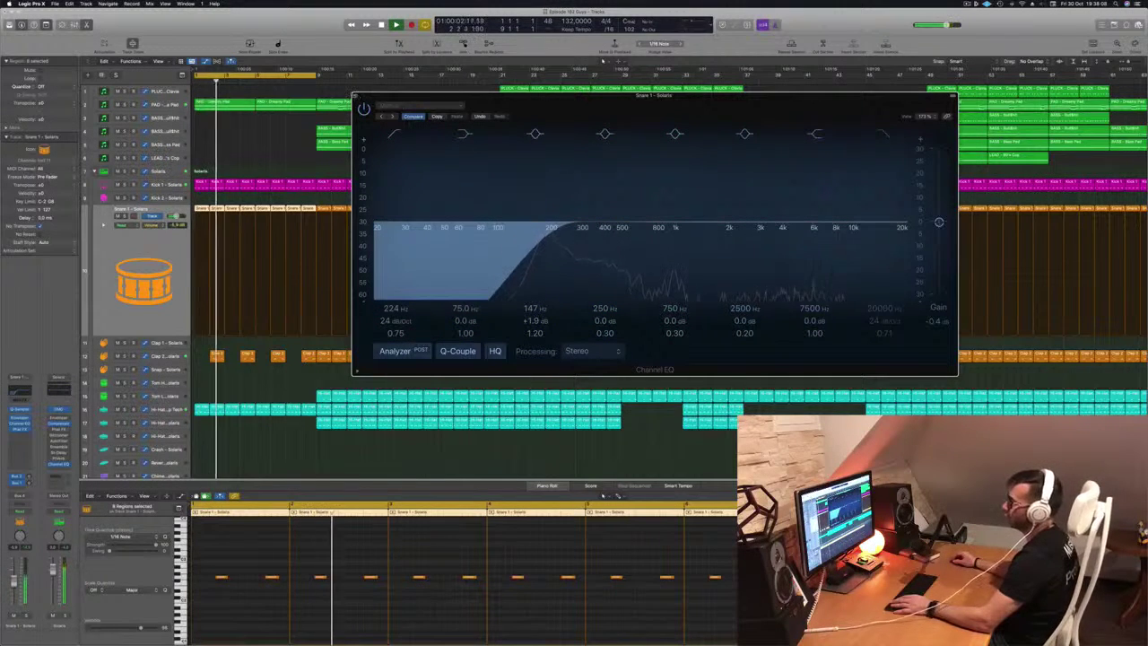
{"action": "left_click", "coordinate": [356, 96]}
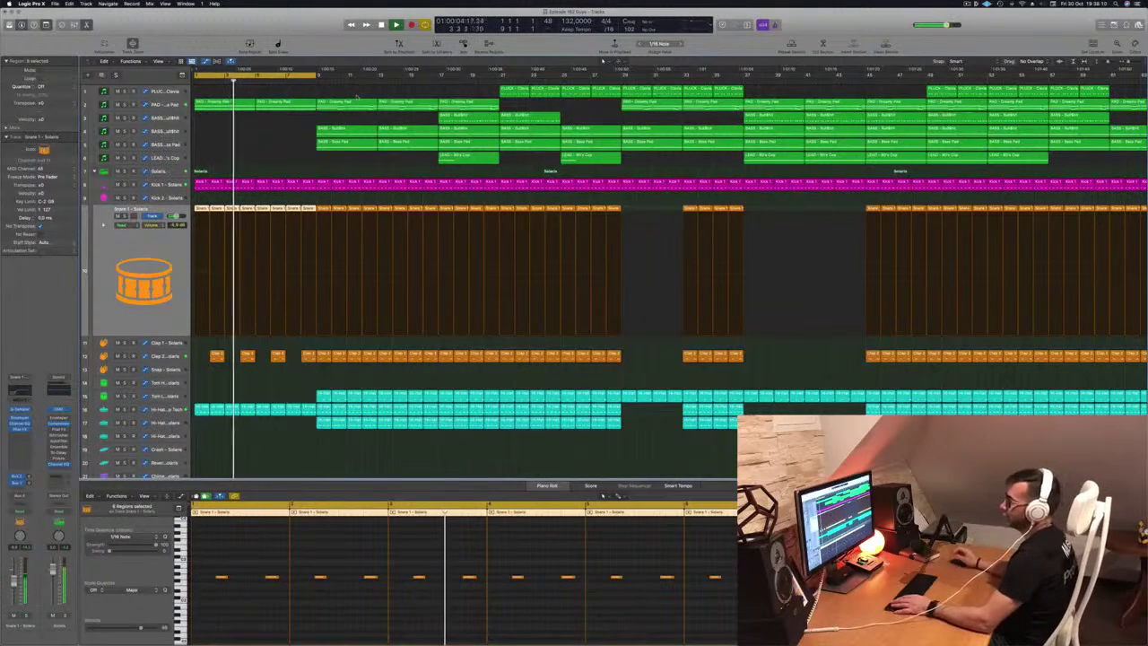
{"action": "left_click", "coordinate": [271, 144]}
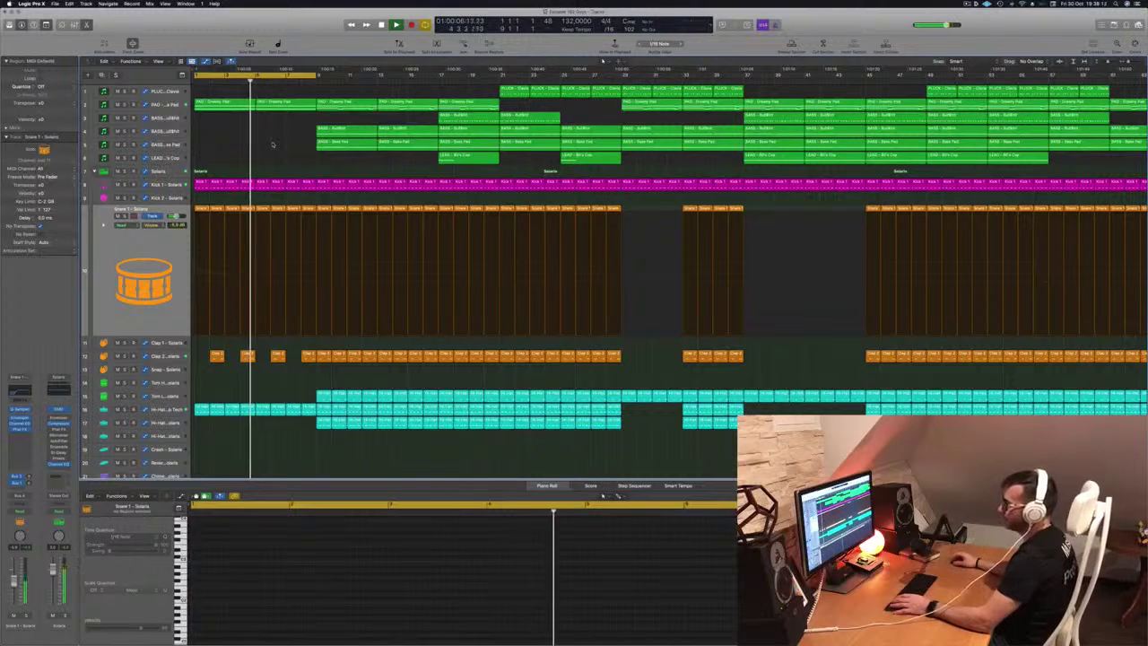
Set the Stereo Delay output mix on the open hi-hat track to 25% left and 49% right
{"action": "left_click", "coordinate": [165, 412]}
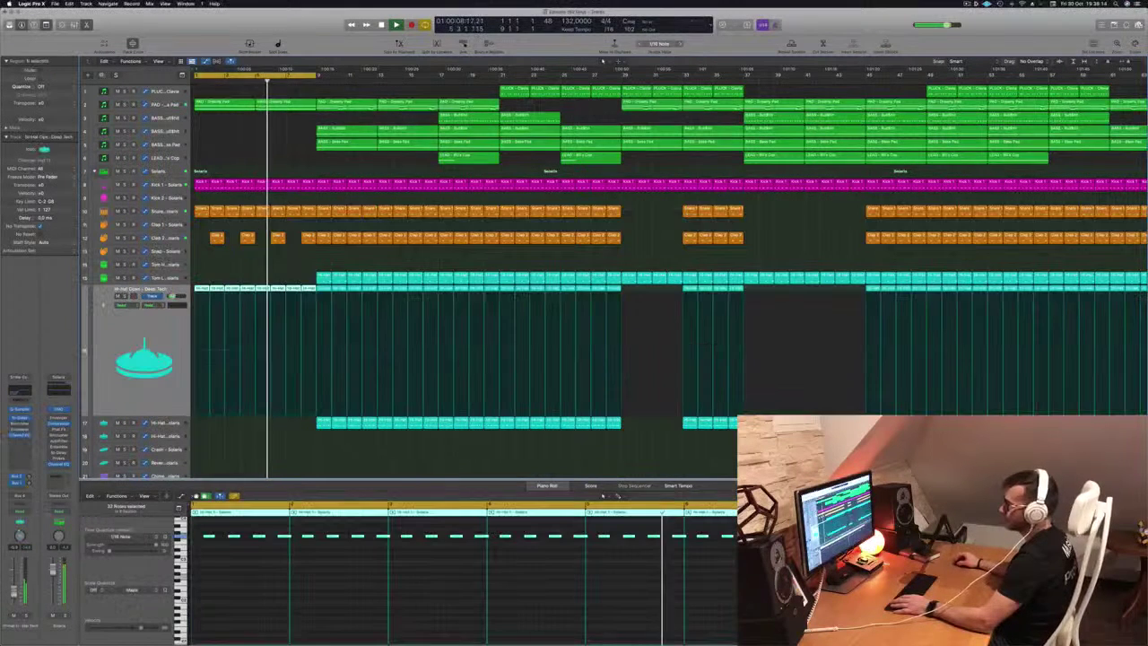
{"action": "key", "text": "Return"}
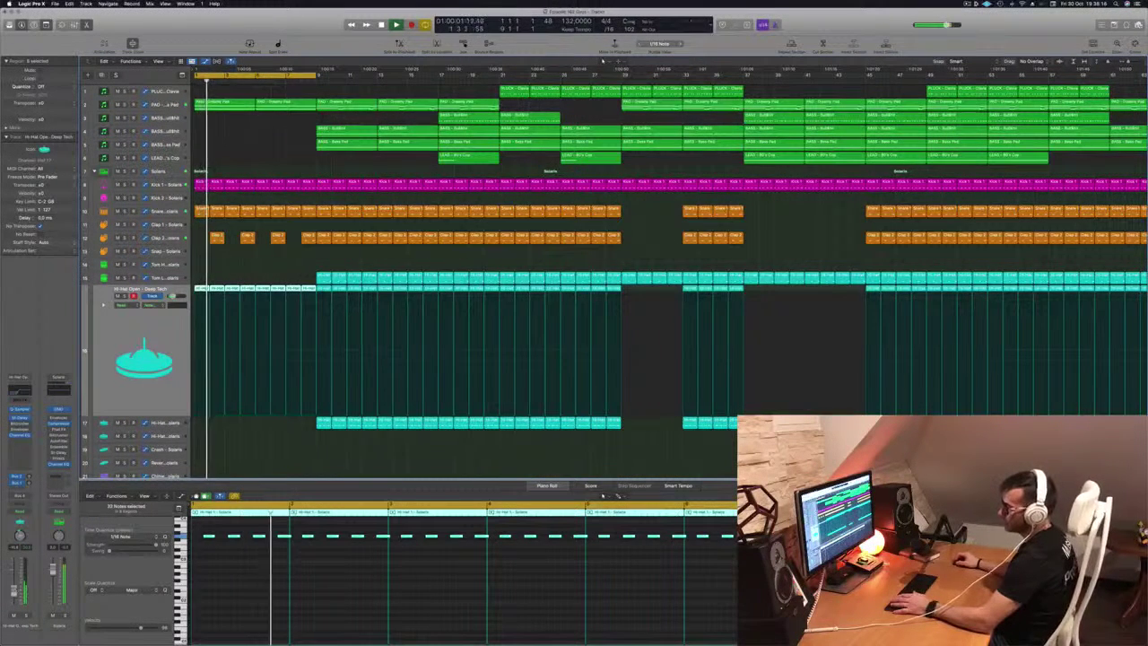
{"action": "key", "text": "Return"}
{"action": "left_click", "coordinate": [22, 418]}
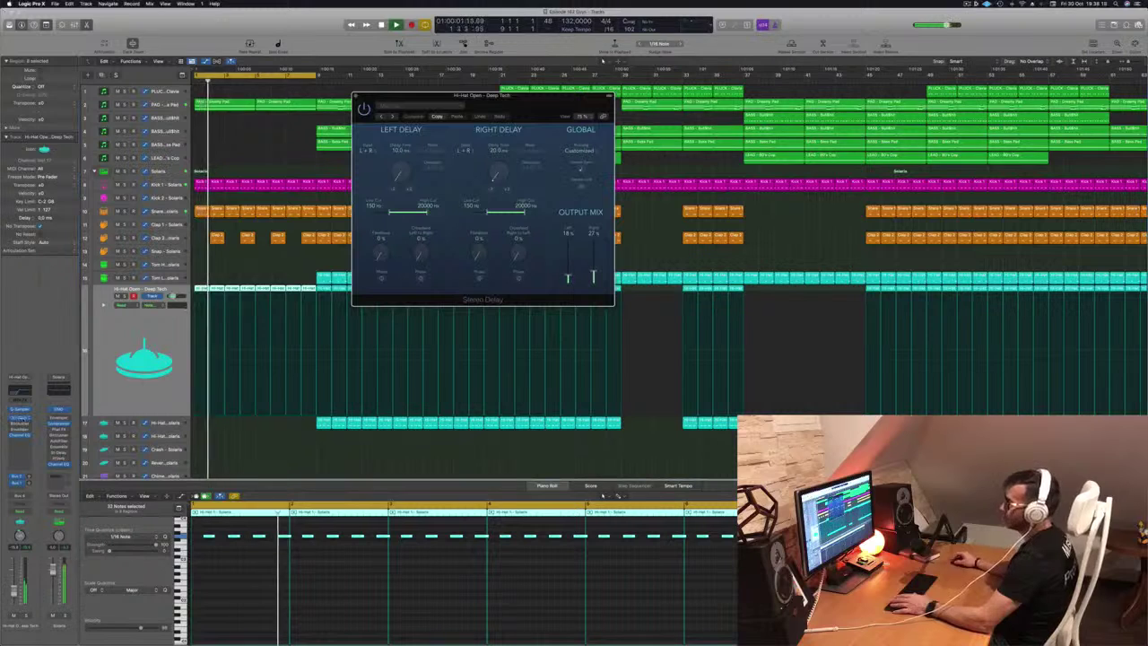
{"action": "key", "text": "Return"}
{"action": "left_click_drag", "start_coordinate": [595, 274], "coordinate": [568, 273]}
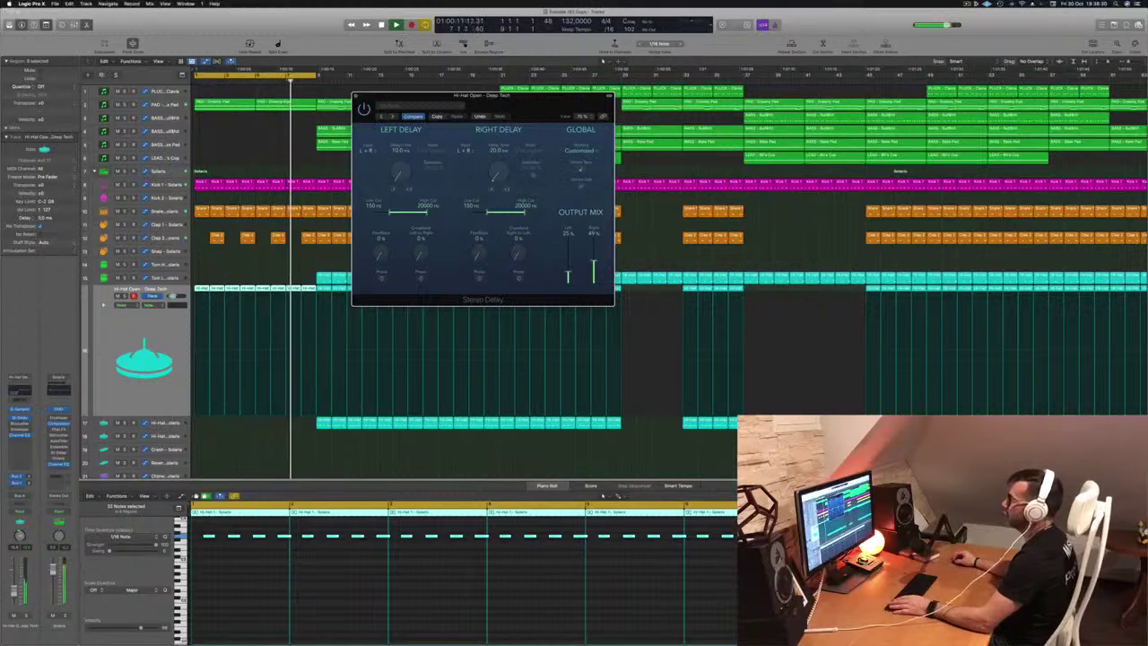
{"action": "left_click", "coordinate": [355, 96]}
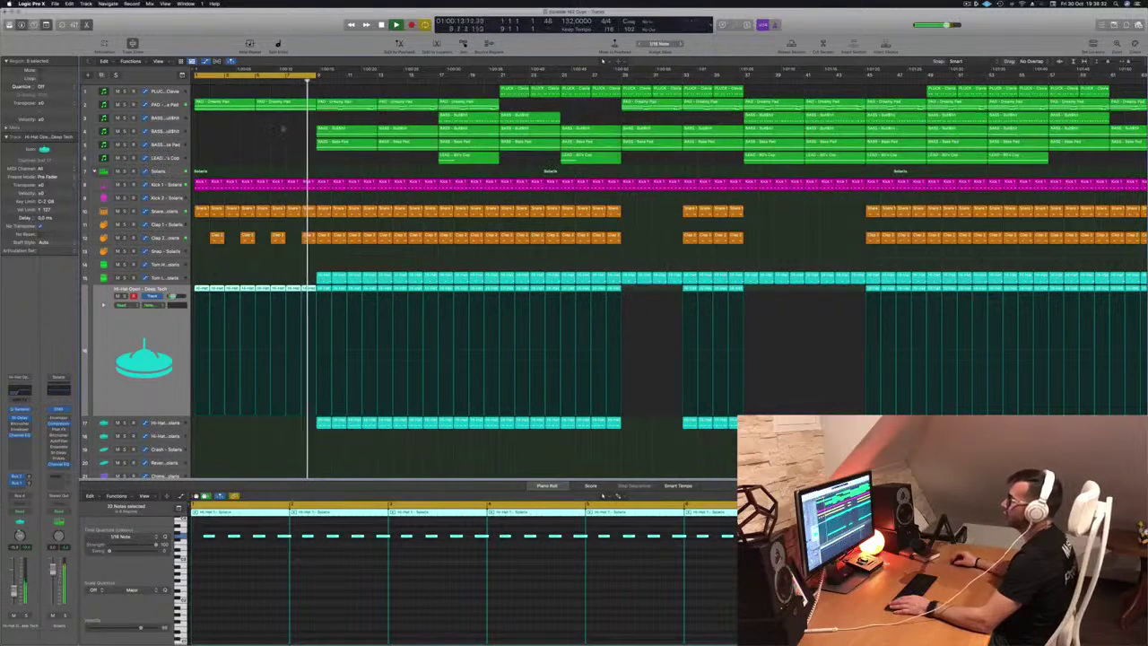
{"action": "left_click", "coordinate": [248, 142]}
{"action": "scroll", "coordinate": [257, 148], "scroll_direction": "up", "scroll_amount": 1}
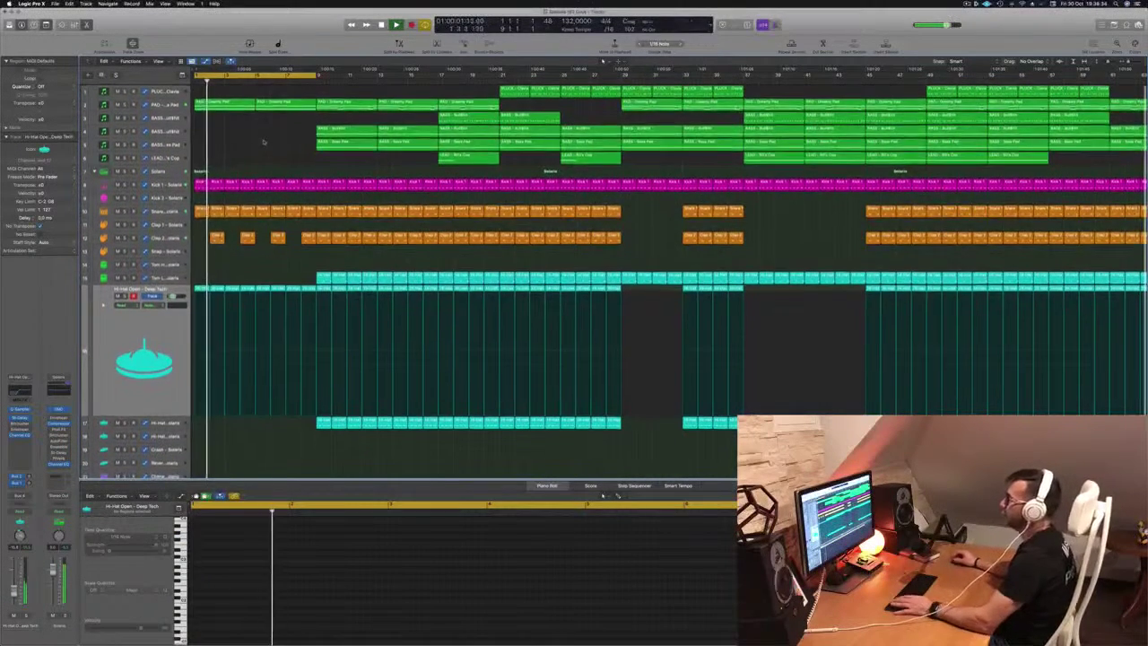
Adjust the low cut in the pad's Channel EQ and repeat the eight-bar intro section from bar 9 to bar 17
{"action": "key", "text": "Return"}
{"action": "scroll", "coordinate": [226, 132], "scroll_direction": "down", "scroll_amount": 1}
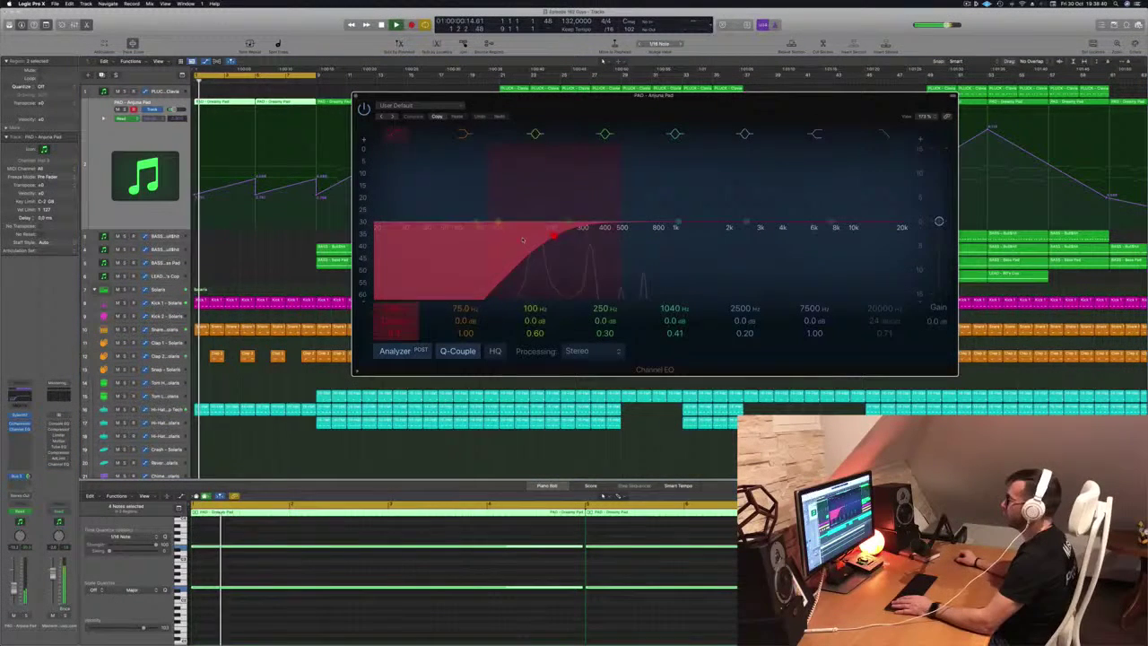
{"action": "mouse_move", "coordinate": [523, 240]}
{"action": "left_mouse_down"}
{"action": "mouse_move", "coordinate": [363, 244]}
{"action": "mouse_move", "coordinate": [544, 242]}
{"action": "left_mouse_up"}
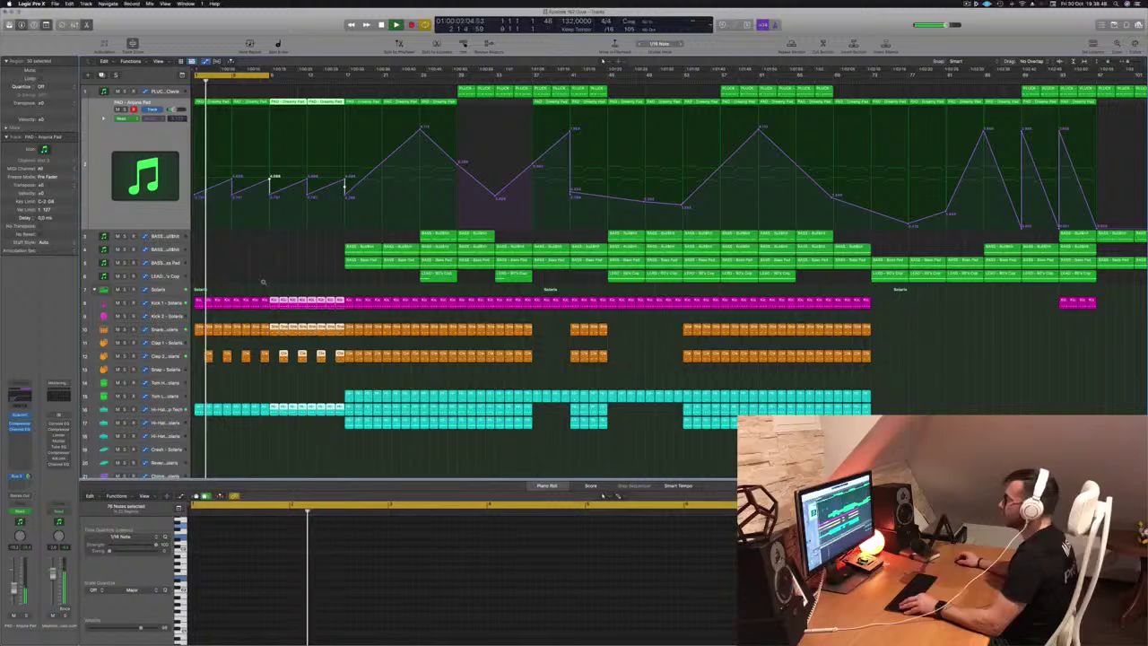
Flatten the pad's automation ramp over the first four bars by lowering its peak at bar 5
{"action": "scroll", "coordinate": [264, 281], "scroll_direction": "down", "scroll_amount": 1}
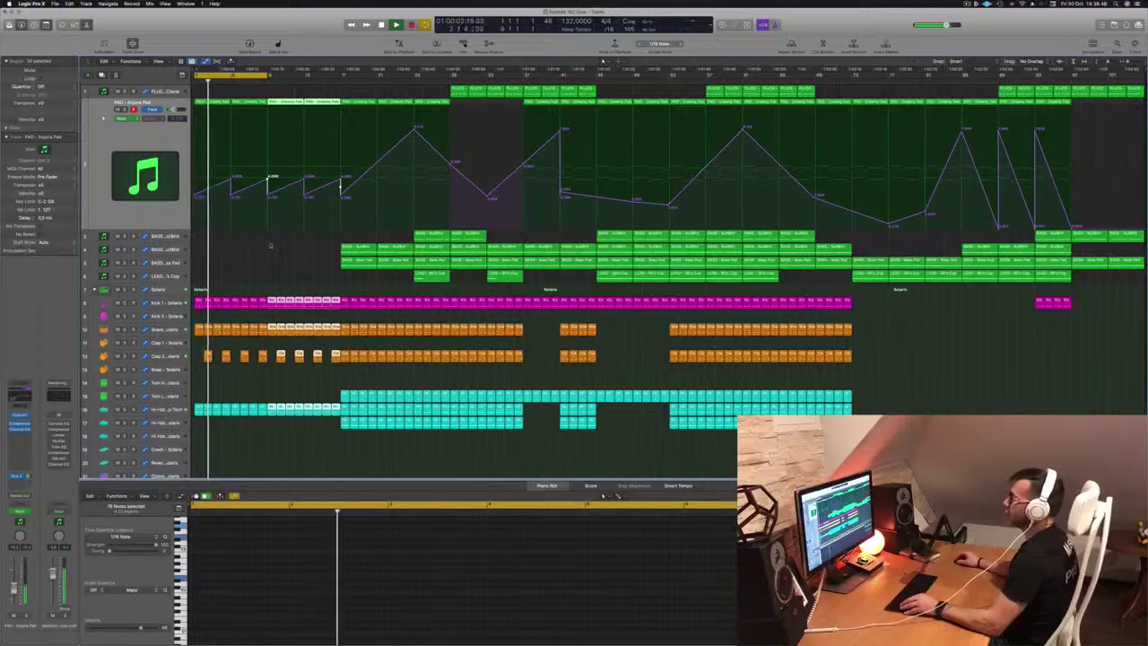
{"action": "left_click_drag", "start_coordinate": [230, 181], "coordinate": [232, 197]}
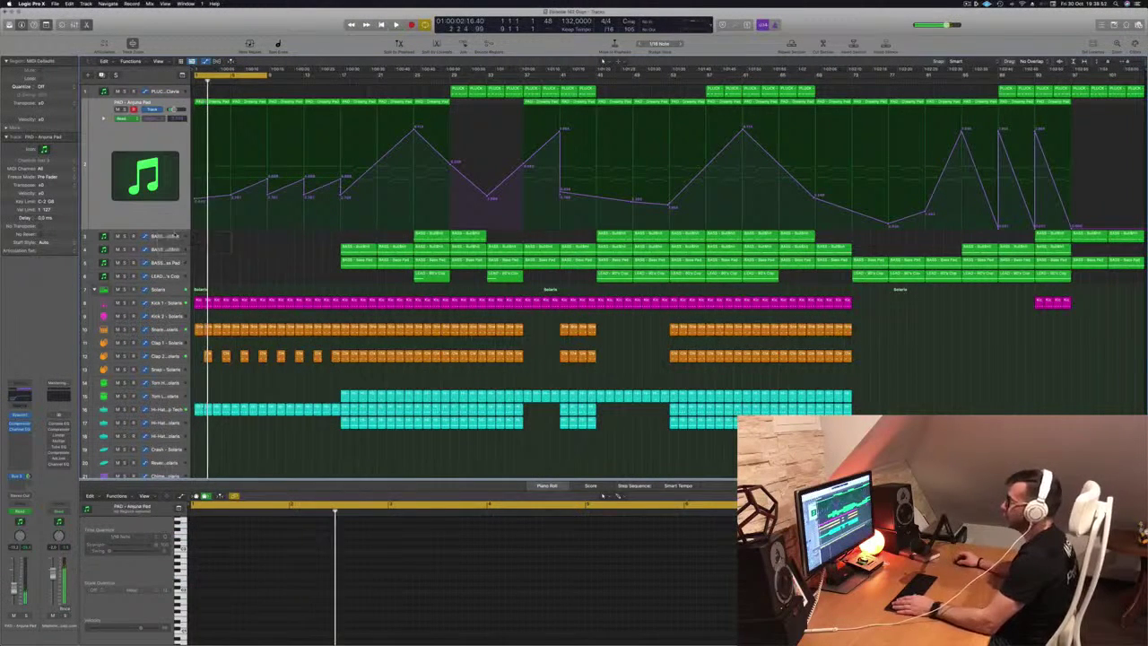
Solo the bass track that carries the automation curve (track 4) and play it
{"action": "key", "text": "space"}
{"action": "left_click", "coordinate": [171, 250]}
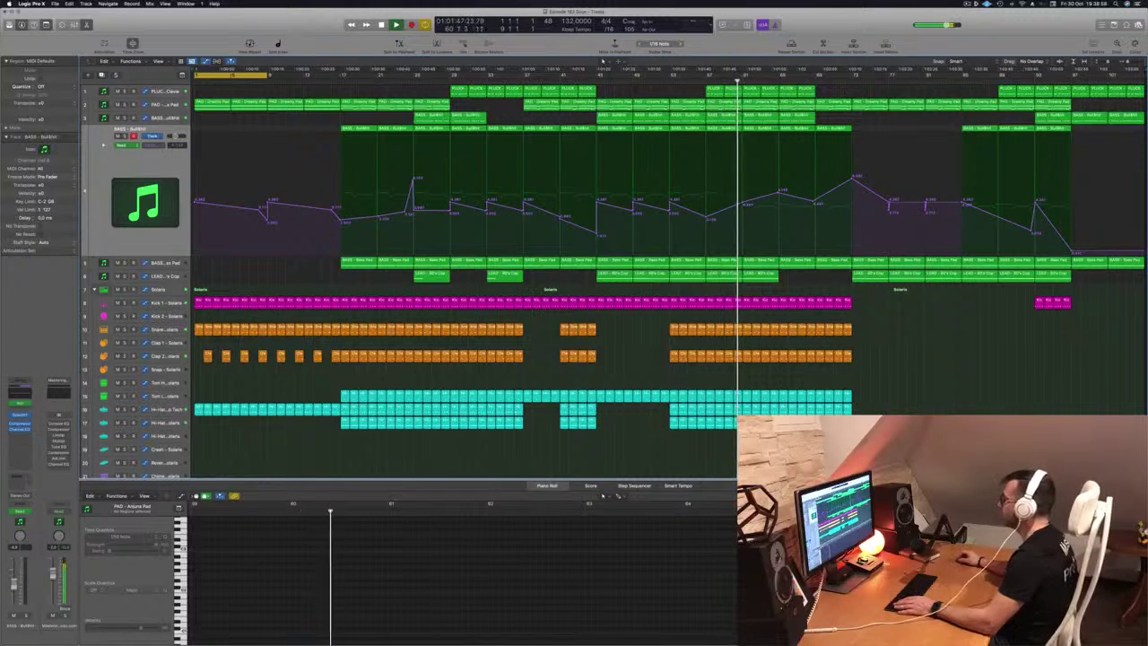
{"action": "key", "text": "ctrl+s"}
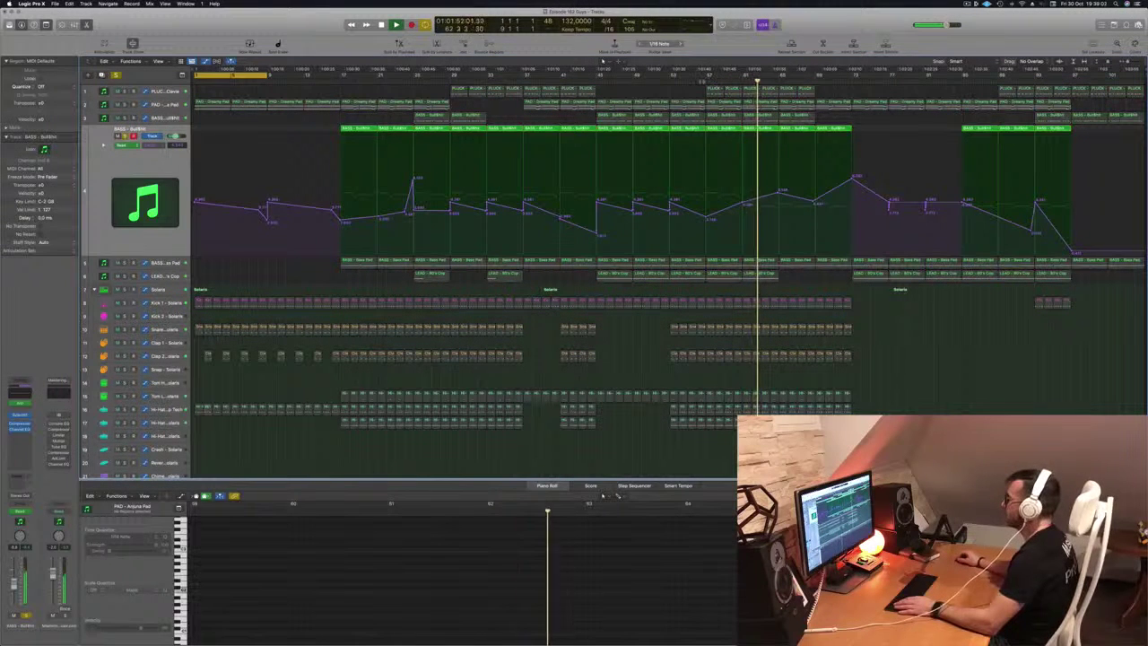
Copy a four-bar region of the soloed bass track (track 4) to bar 1
{"action": "left_click", "coordinate": [703, 82]}
{"action": "left_click", "coordinate": [697, 81]}
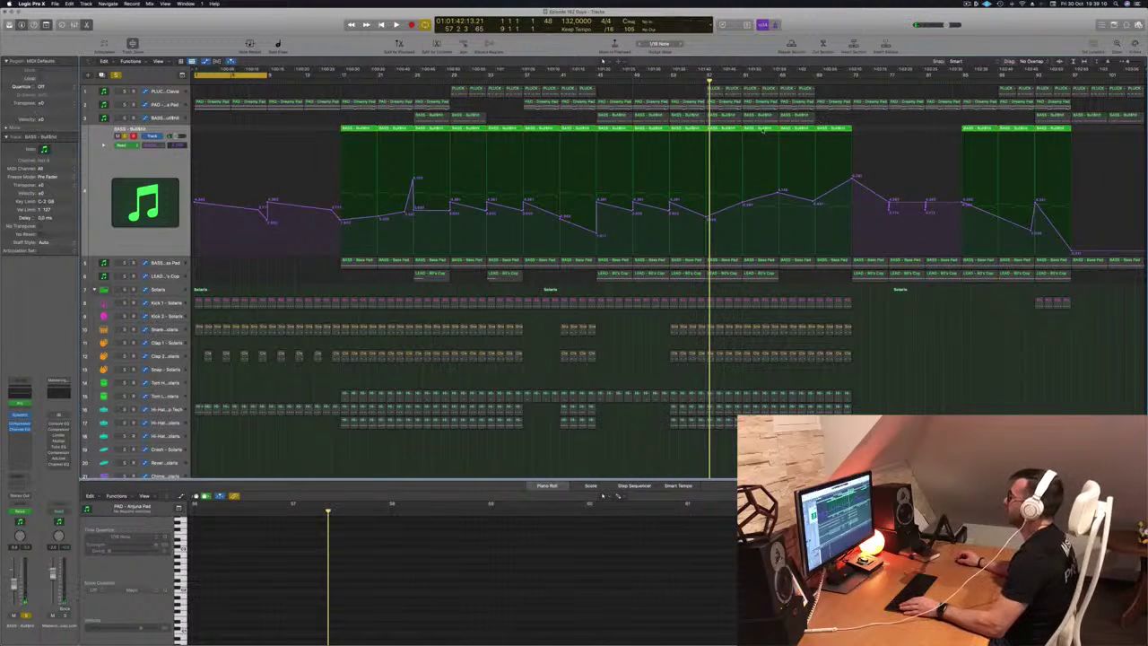
{"action": "left_click", "coordinate": [763, 129]}
{"action": "left_click", "coordinate": [823, 129]}
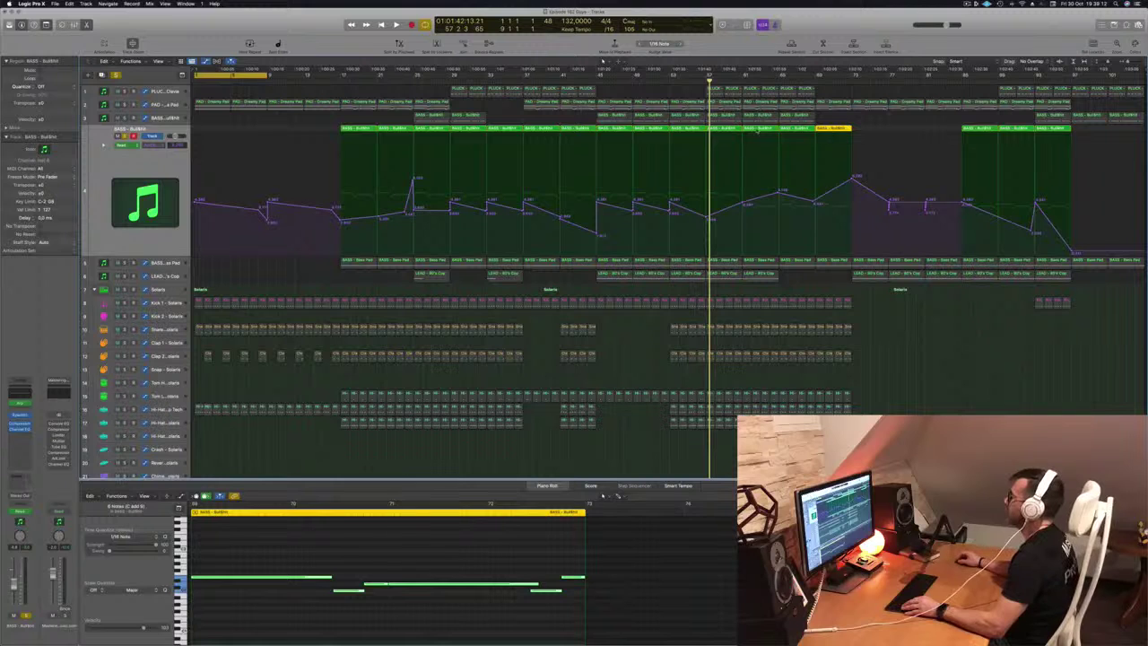
{"action": "left_click_drag", "start_coordinate": [508, 130], "coordinate": [210, 132]}
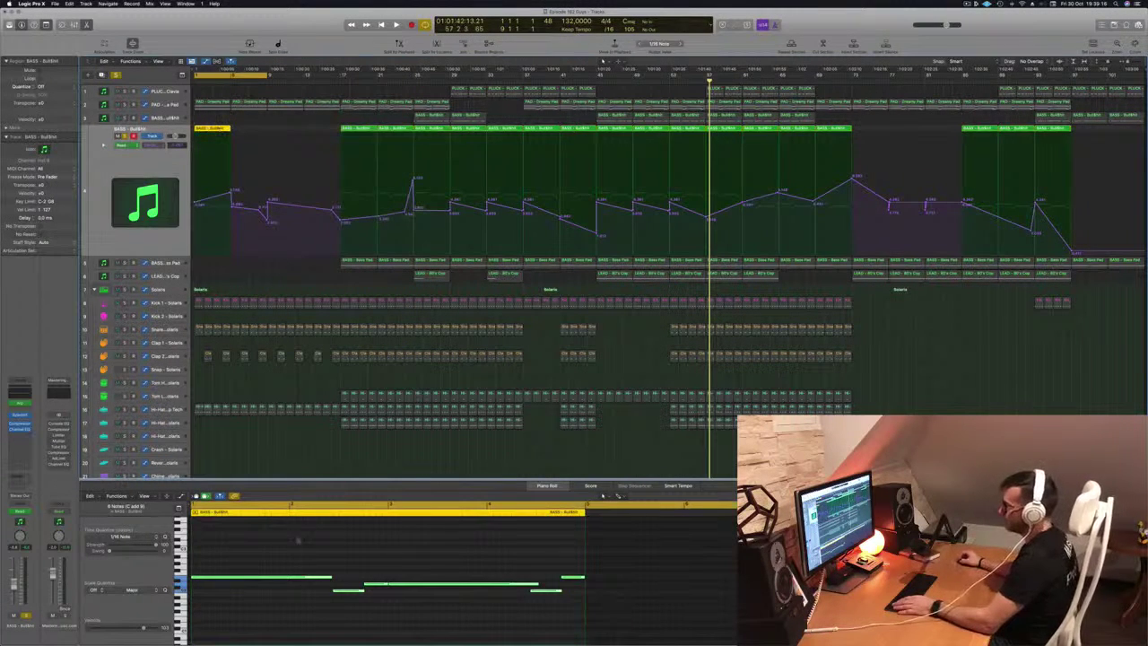
Delete every note except the first in the copied bass region and play it from the start
{"action": "left_click_drag", "start_coordinate": [337, 538], "coordinate": [574, 619]}
{"action": "key", "text": "Delete"}
{"action": "key", "text": "Return"}
{"action": "key", "text": "space"}
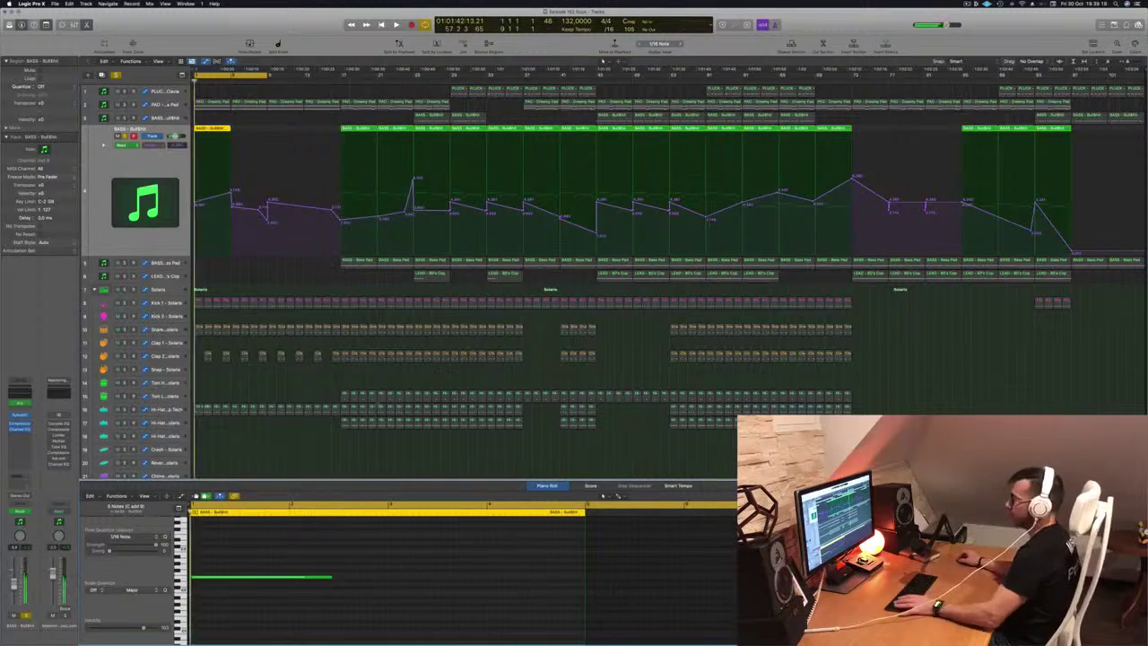
{"action": "key", "text": "Return"}
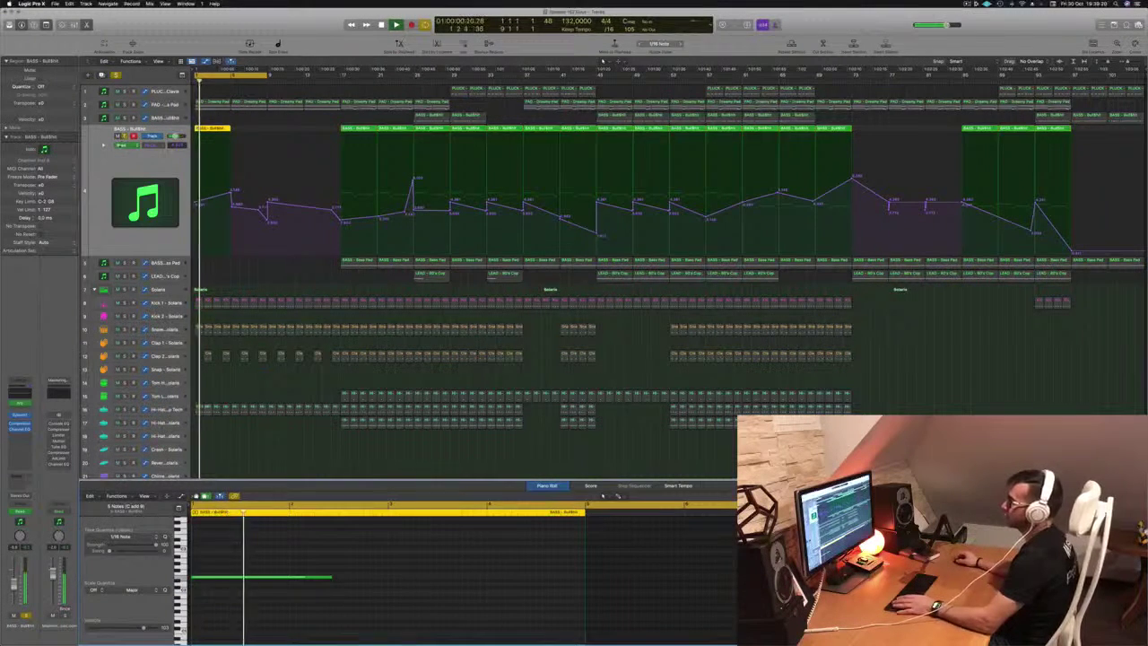
Unsolo the bass track and lower its automation over the first four bars while playing the intro from the start
{"action": "key", "text": "space"}
{"action": "key", "text": "s"}
{"action": "key", "text": "Return"}
{"action": "key", "text": "space"}
{"action": "left_click_drag", "start_coordinate": [232, 193], "coordinate": [194, 218]}
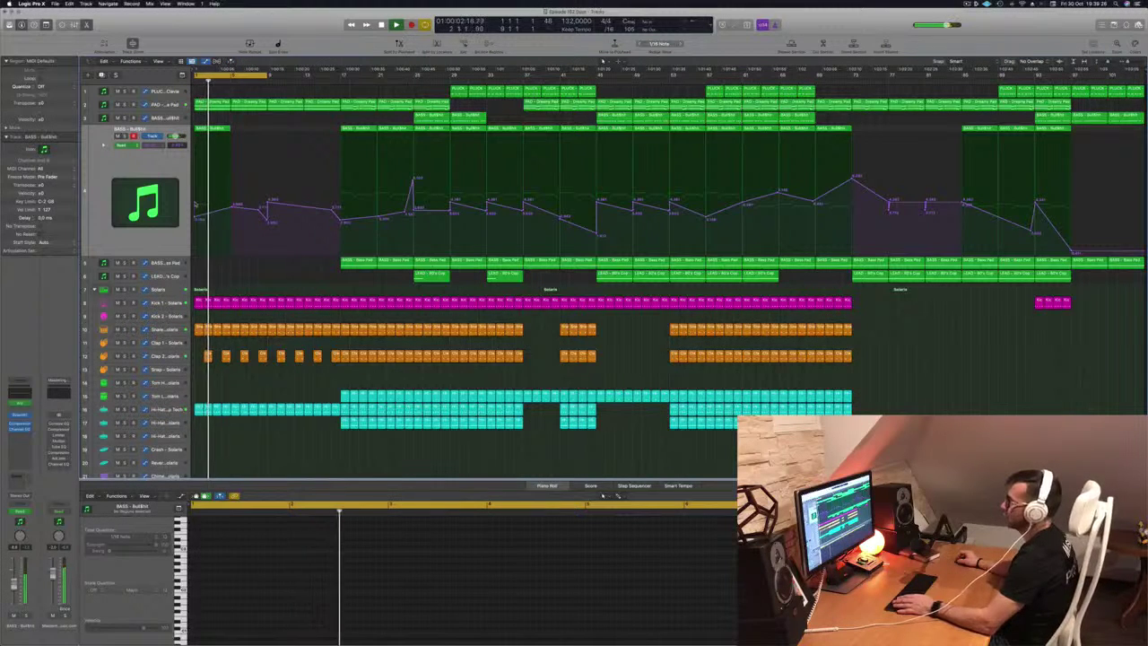
{"action": "key", "text": "Return"}
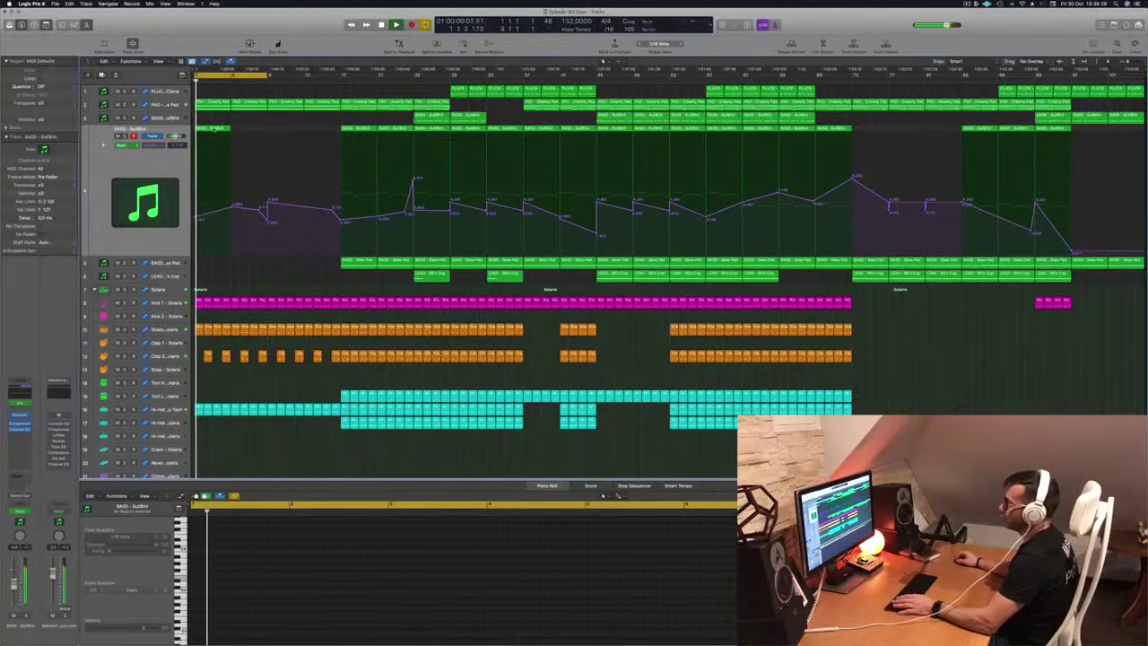
Lengthen the remaining bass note to the region's full four bars and repeat the region up to bar 17
{"action": "left_click", "coordinate": [220, 128]}
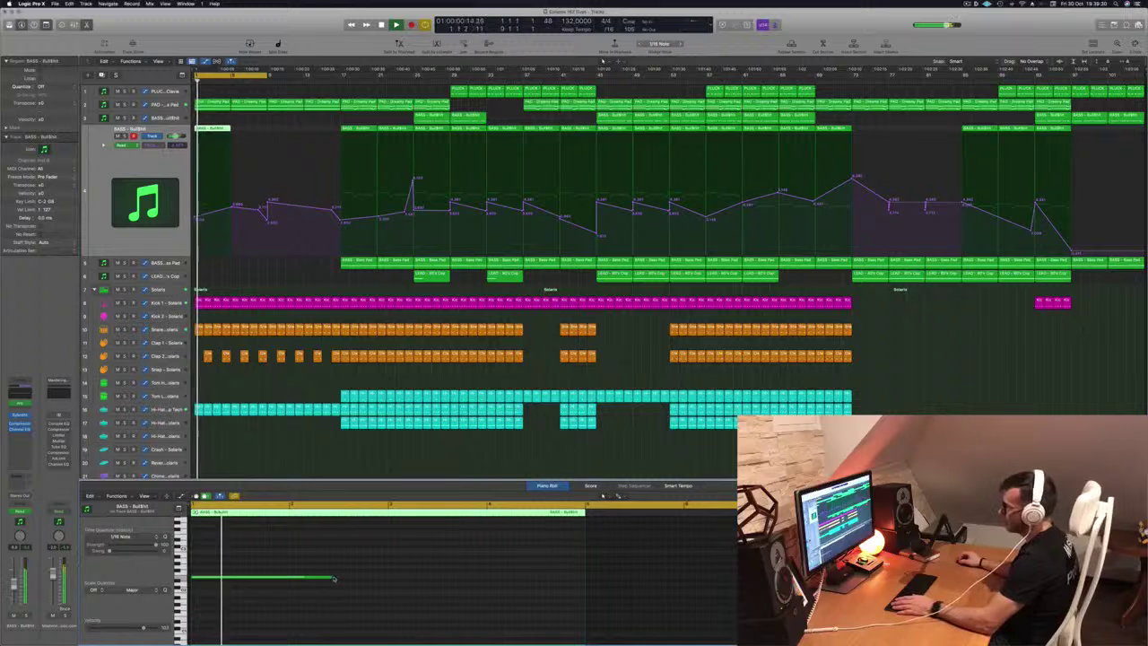
{"action": "left_click_drag", "start_coordinate": [330, 576], "coordinate": [560, 579]}
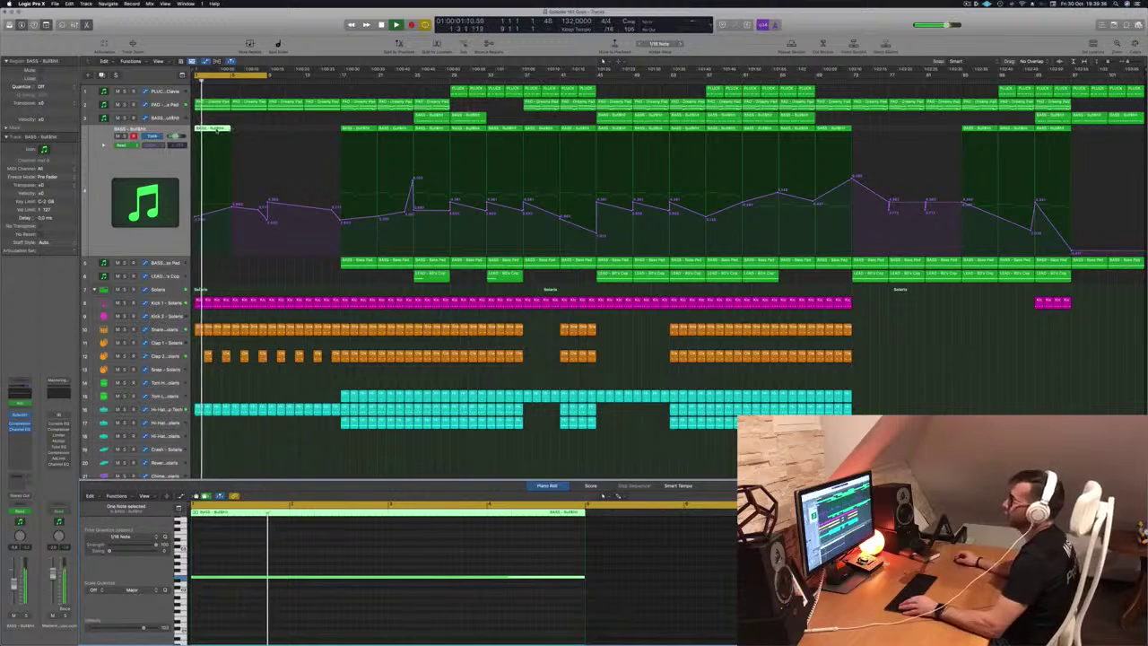
{"action": "left_click_drag", "start_coordinate": [216, 130], "coordinate": [287, 136]}
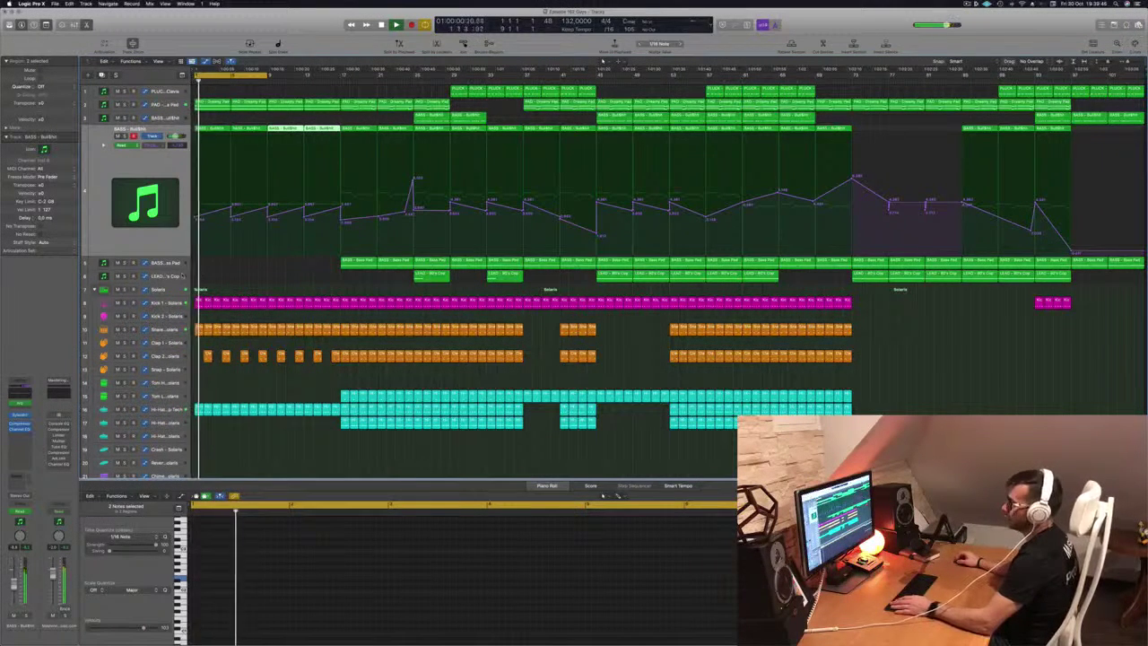
Create a new track with the 80's lead track's duplicate settings and extend the cycle area to bar 17
{"action": "left_click", "coordinate": [213, 275]}
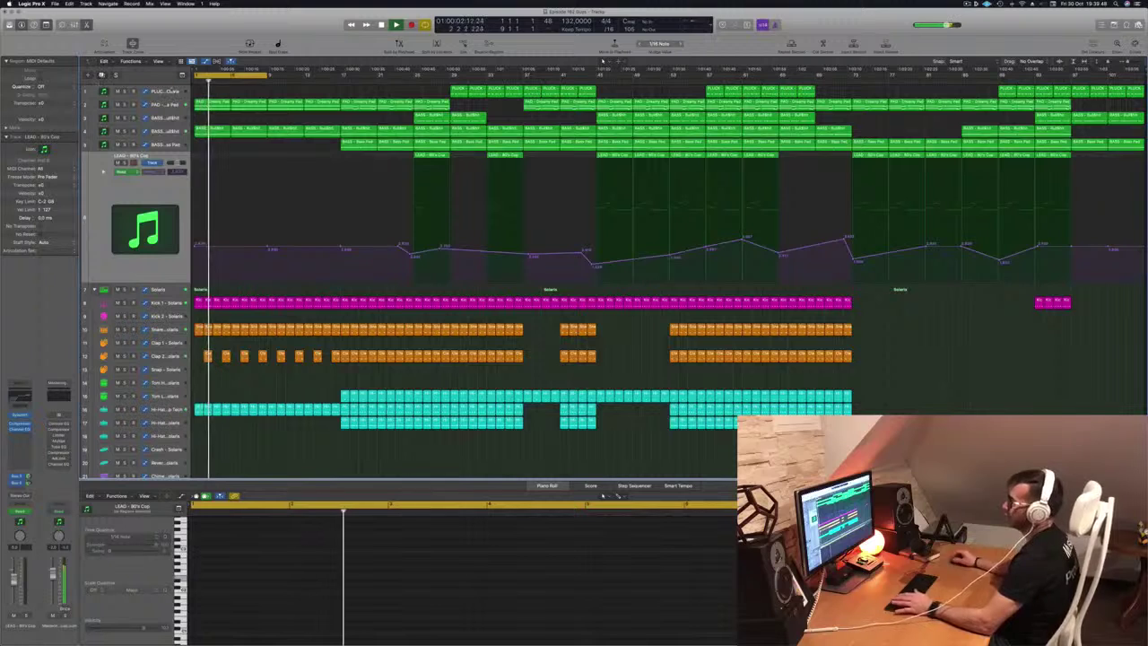
{"action": "key", "text": "super+d"}
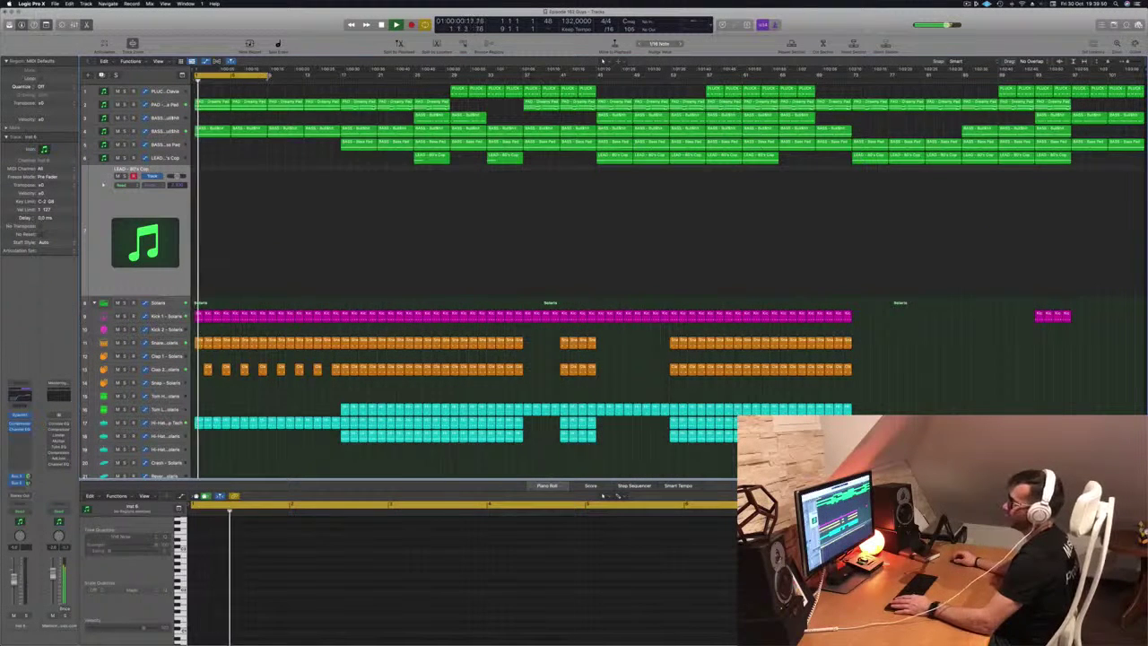
{"action": "left_click_drag", "start_coordinate": [268, 76], "coordinate": [341, 81]}
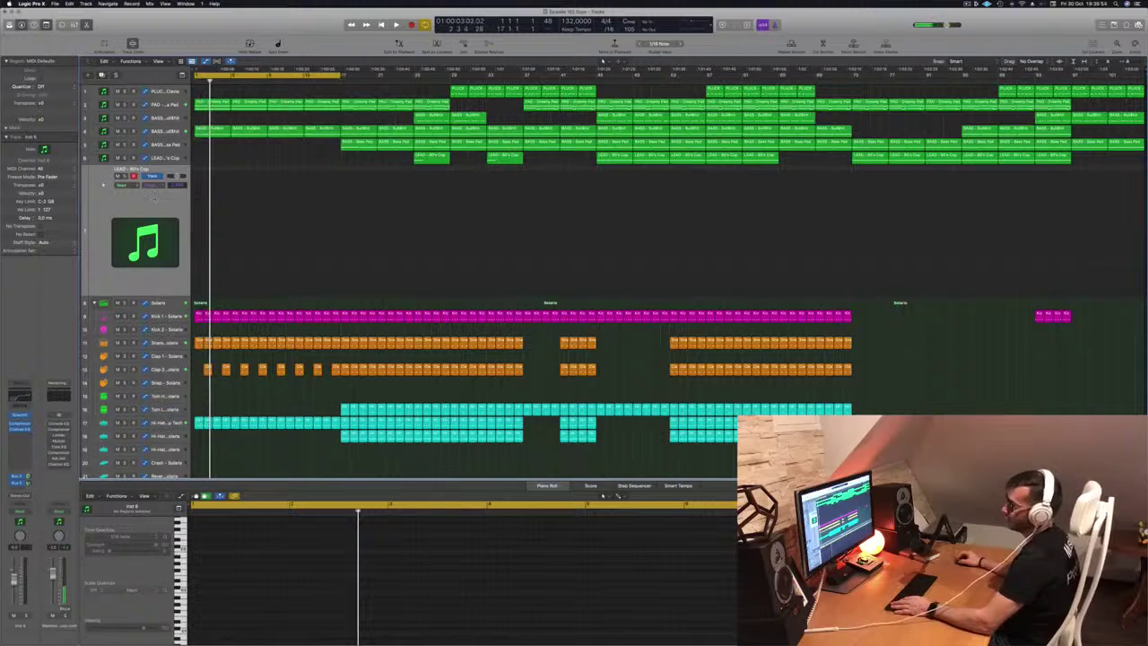
Load the channel strip setting "000-Mega Saw Riser With noise" on the new track
{"action": "left_click", "coordinate": [19, 414]}
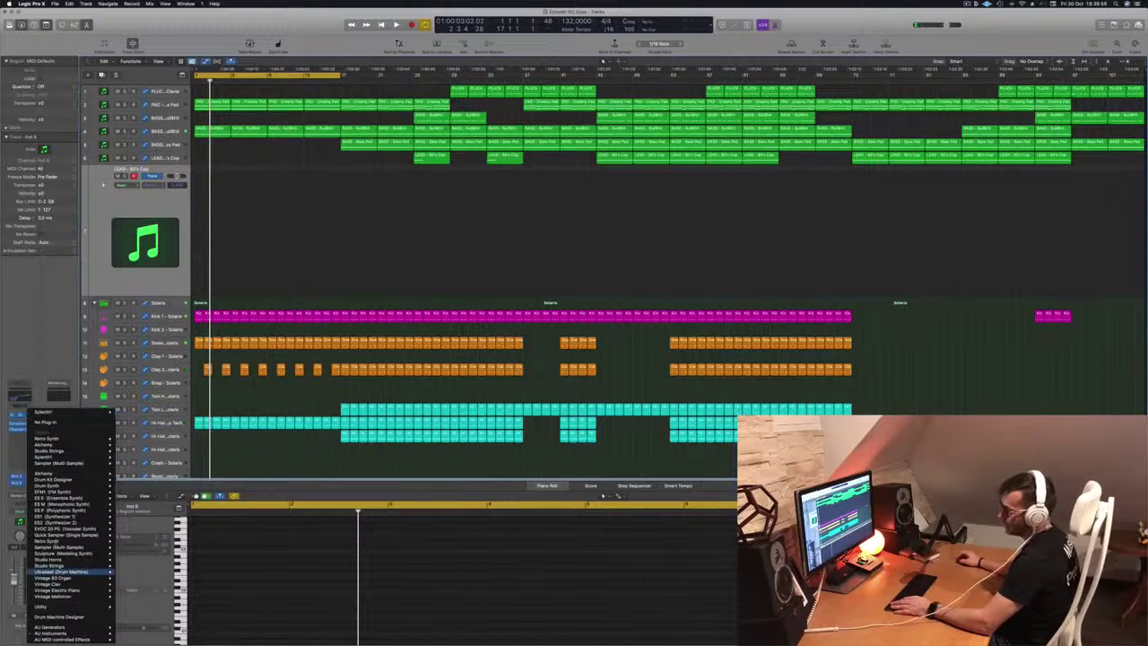
{"action": "left_click", "coordinate": [32, 386]}
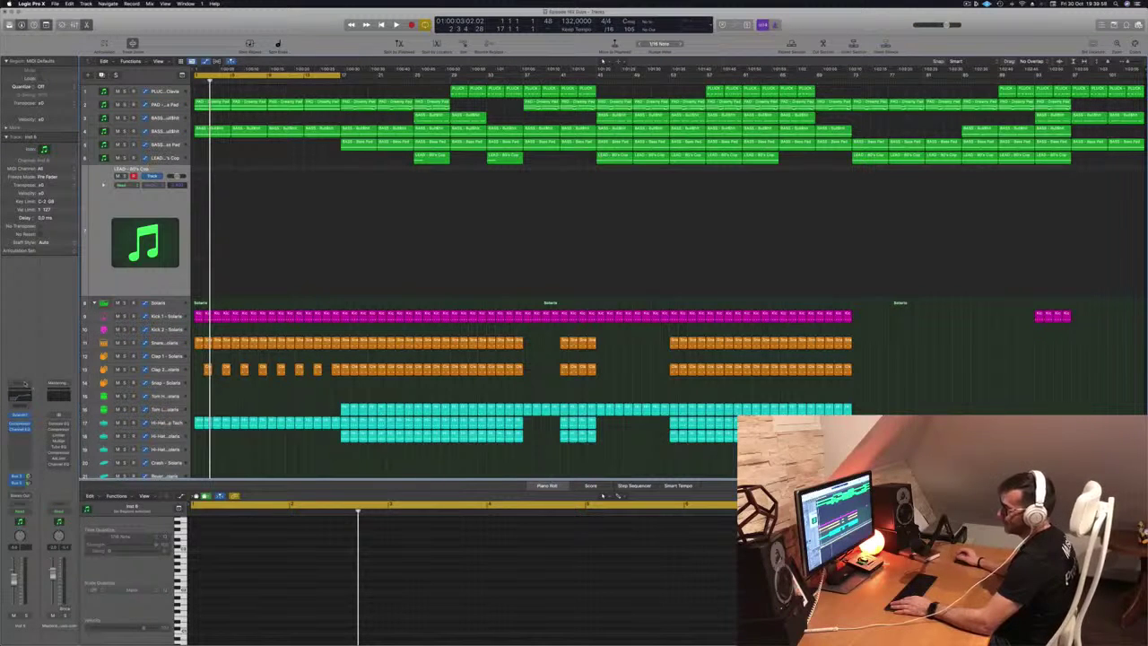
{"action": "left_click", "coordinate": [22, 383]}
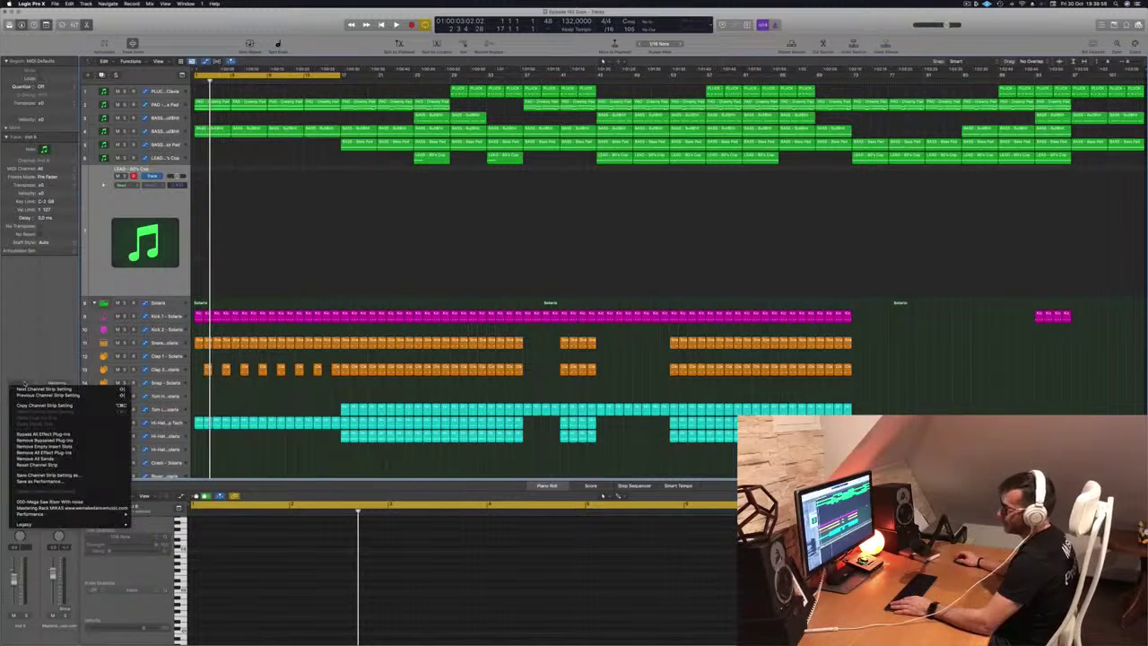
{"action": "left_click", "coordinate": [95, 503]}
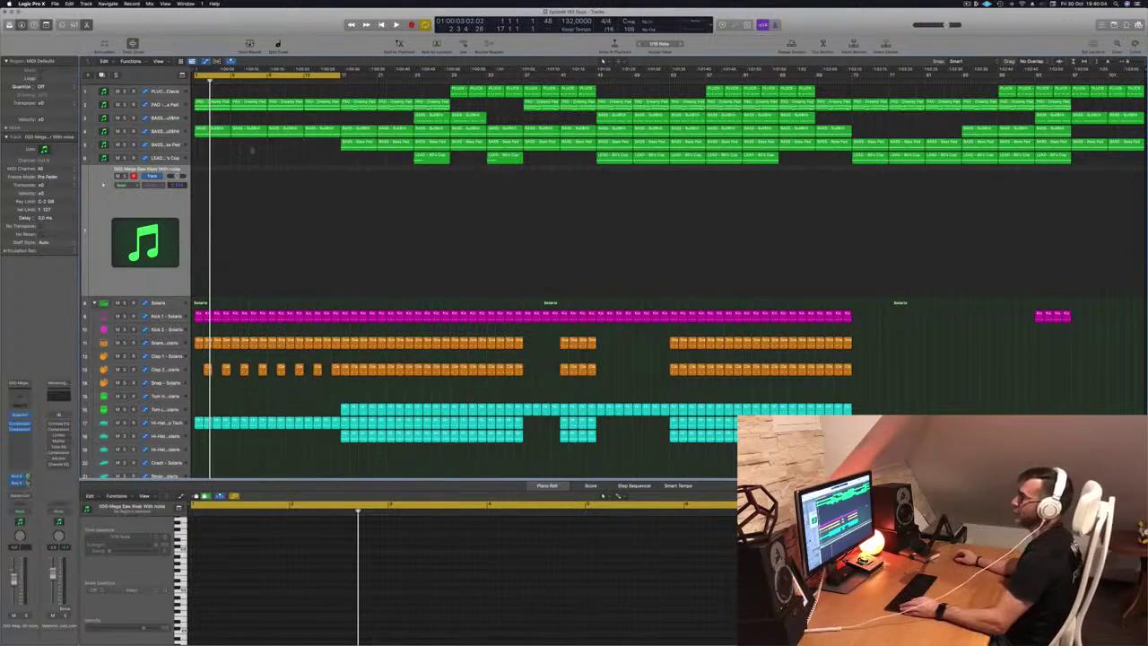
Copy the first bass region to bar 1 of the riser track and slightly lower the track's flat automation line
{"action": "left_click_drag", "start_coordinate": [211, 133], "coordinate": [212, 176]}
{"action": "left_click_drag", "start_coordinate": [232, 228], "coordinate": [196, 245]}
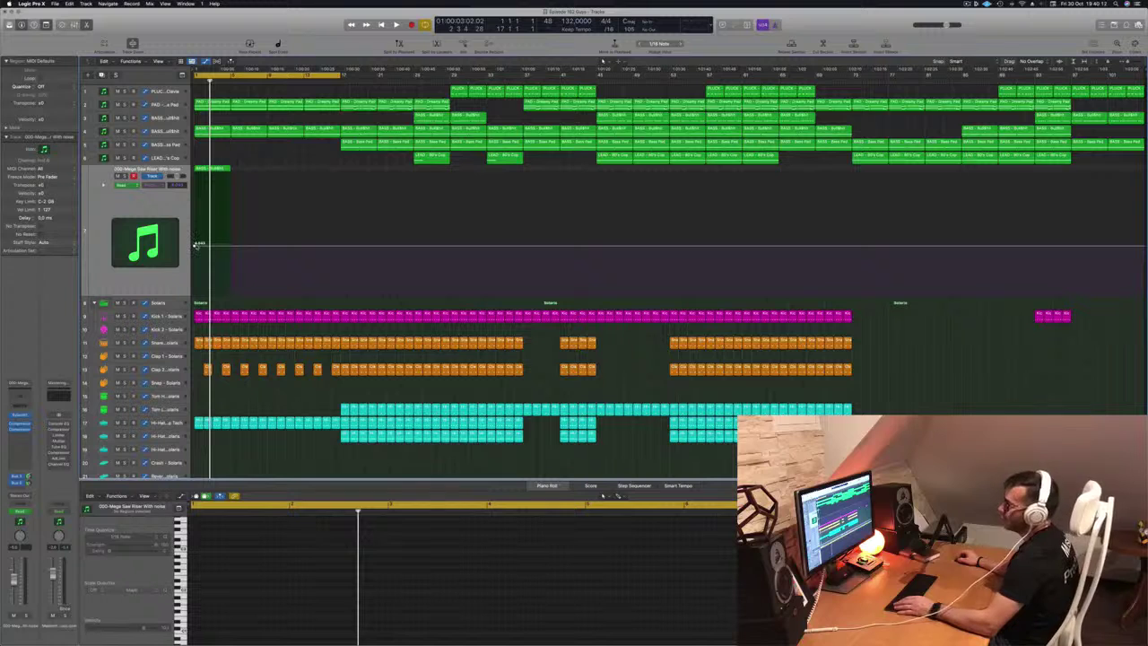
{"action": "left_click_drag", "start_coordinate": [195, 246], "coordinate": [195, 250]}
{"action": "scroll", "coordinate": [237, 169], "scroll_direction": "right", "scroll_amount": 1}
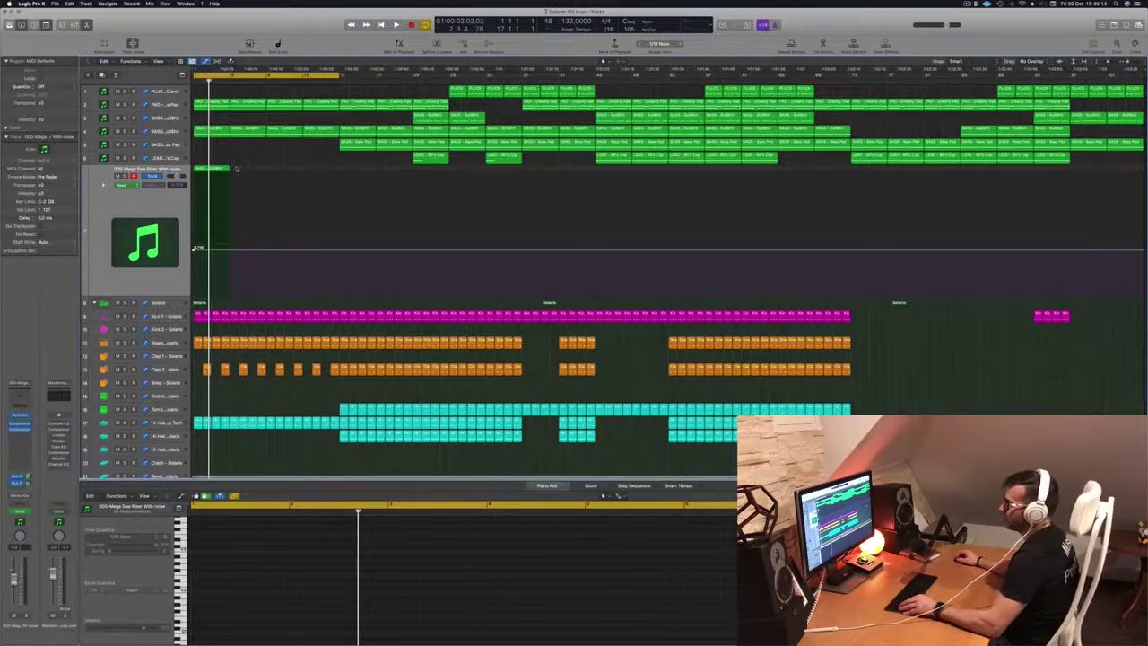
Lengthen the riser region to bar 17 and stretch its single note across the whole region
{"action": "left_click_drag", "start_coordinate": [228, 169], "coordinate": [336, 182]}
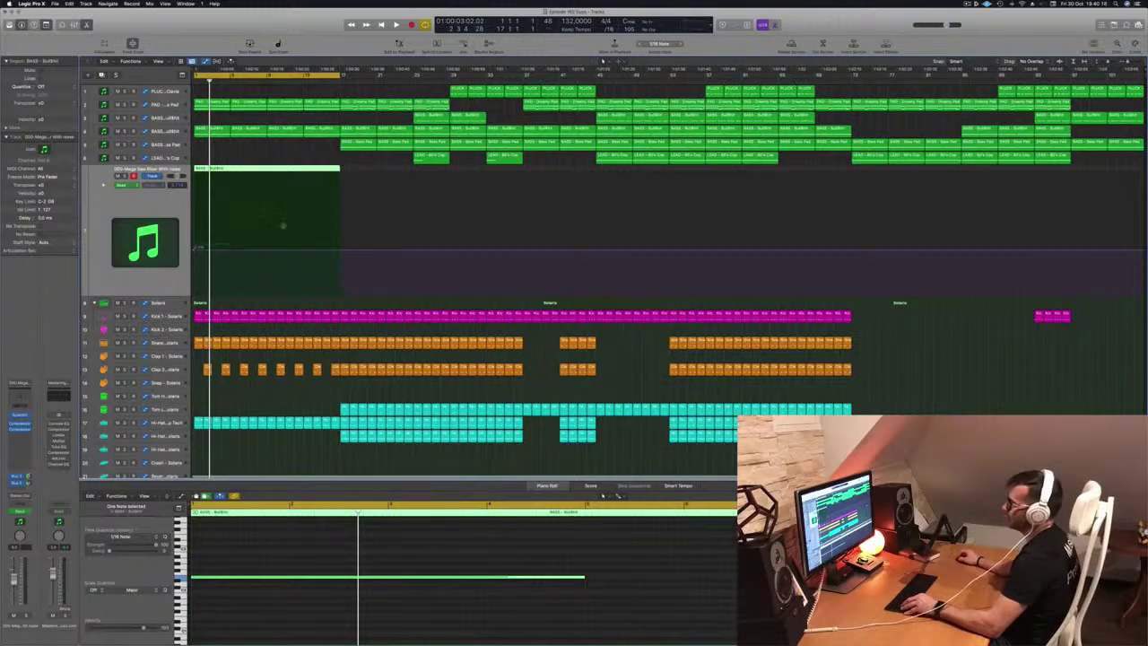
{"action": "scroll", "coordinate": [276, 600], "scroll_direction": "down", "scroll_amount": 3}
{"action": "left_click_drag", "start_coordinate": [473, 554], "coordinate": [451, 606]}
{"action": "scroll", "coordinate": [451, 606], "scroll_direction": "down", "scroll_amount": 2}
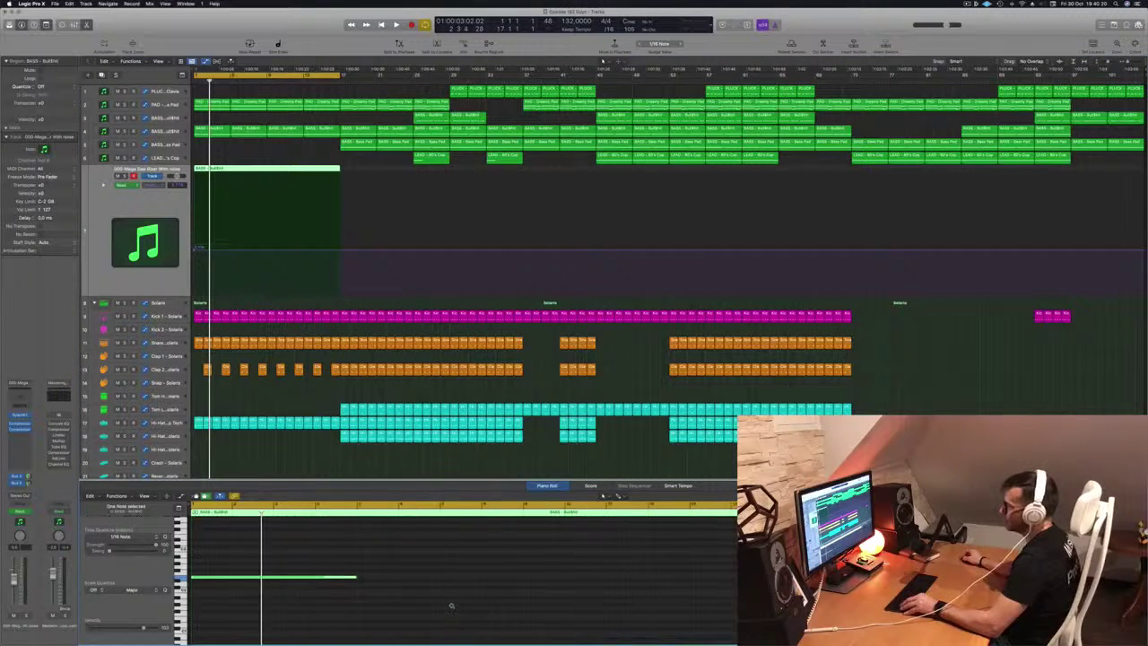
{"action": "left_click_drag", "start_coordinate": [373, 578], "coordinate": [736, 579]}
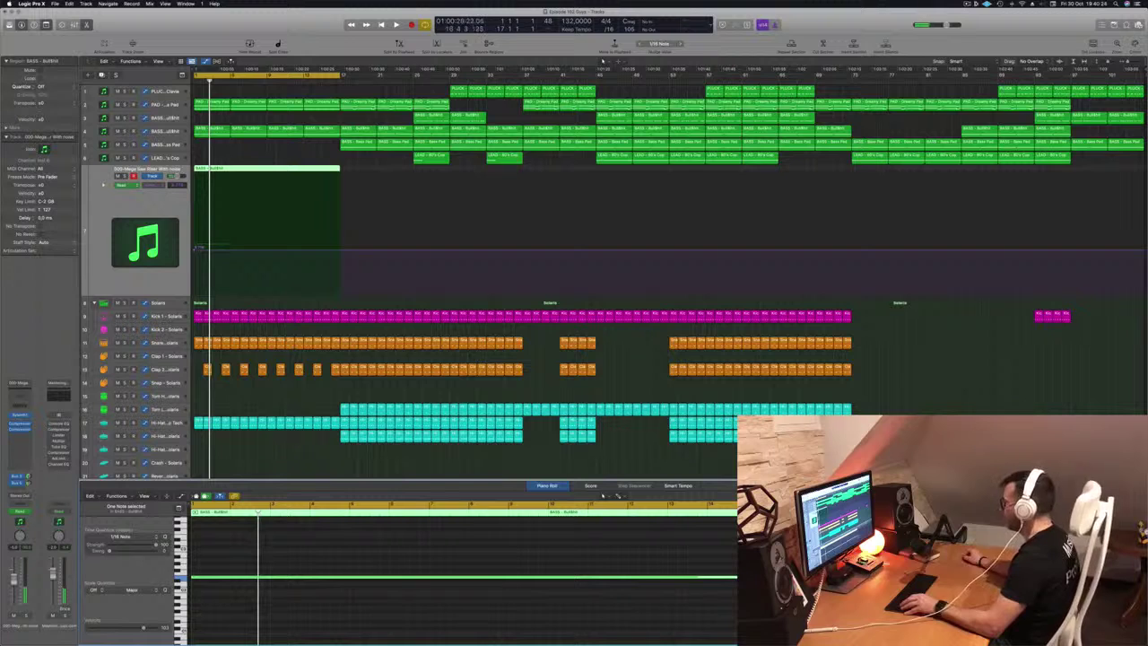
Play the riser with the full mix and raise its automation line
{"action": "left_click", "coordinate": [171, 204]}
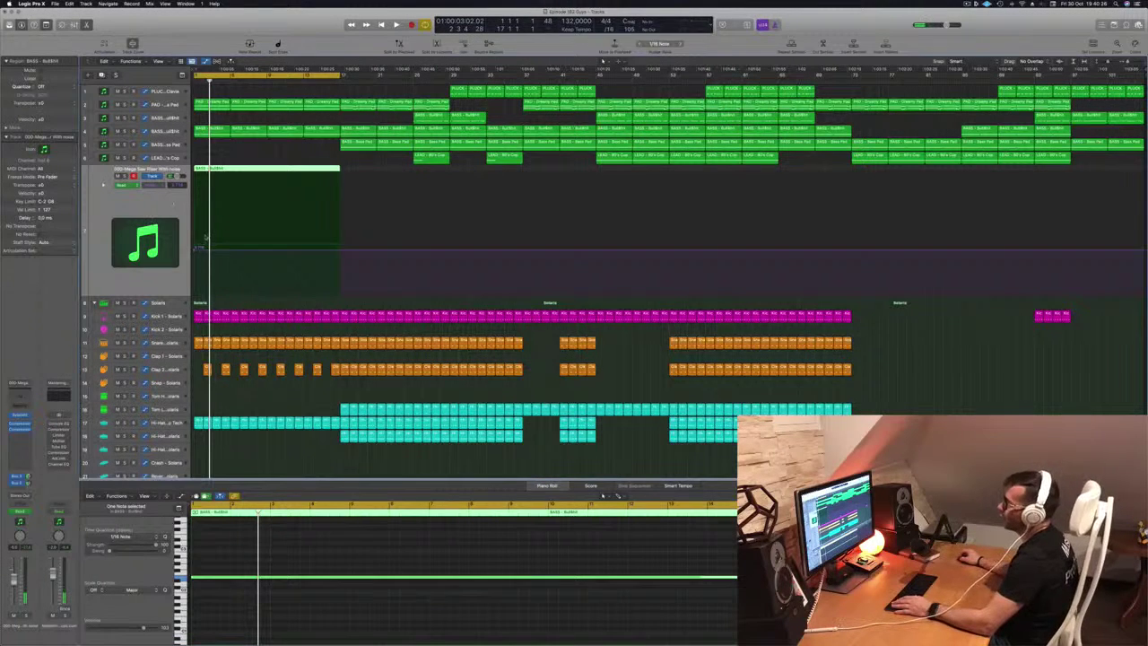
{"action": "key", "text": "space"}
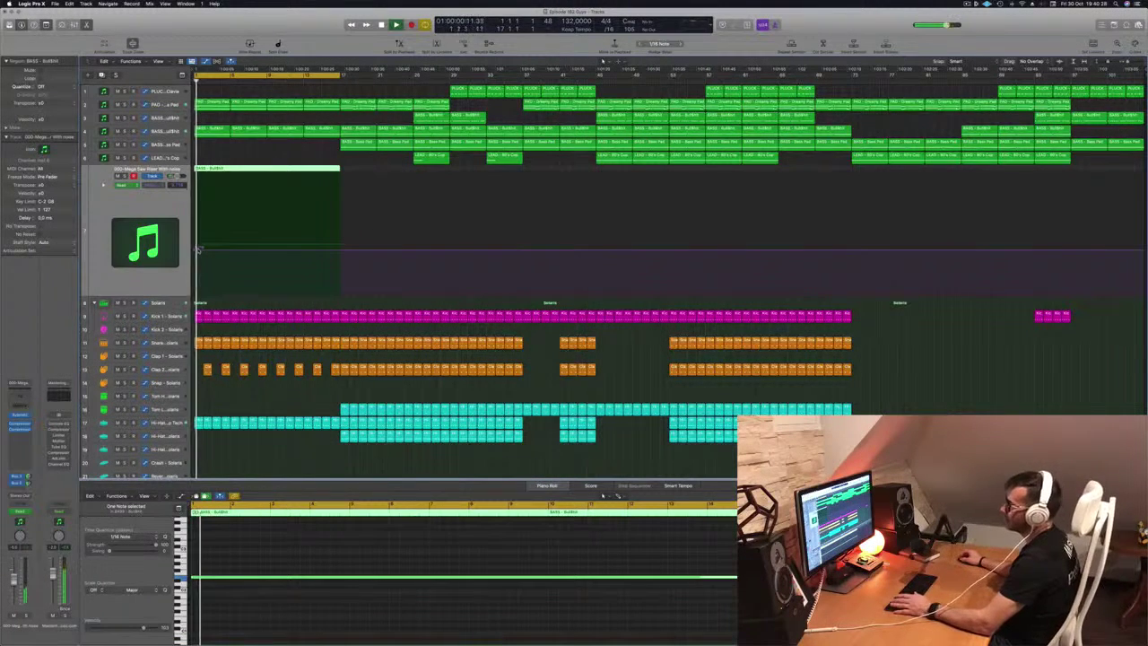
{"action": "left_click_drag", "start_coordinate": [196, 250], "coordinate": [199, 235]}
Audition riser presets in the riser track's Sylenth1 and load "Tizer 10 Sub Riser"
{"action": "left_click", "coordinate": [20, 416]}
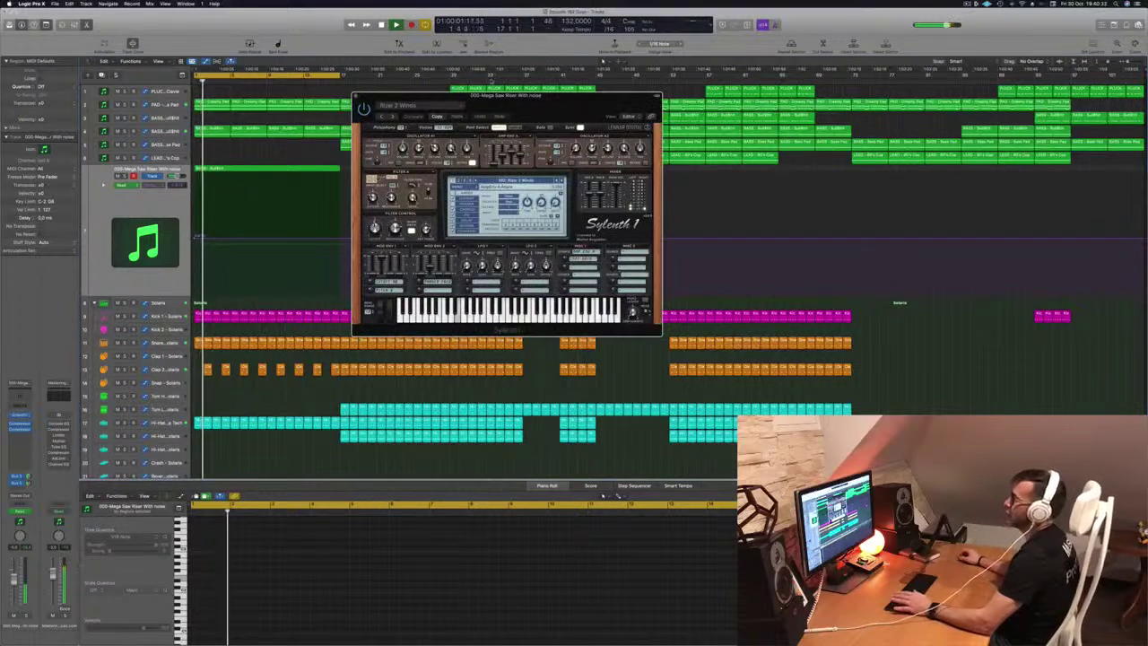
{"action": "key", "text": "space"}
{"action": "key", "text": "space"}
{"action": "left_click_drag", "start_coordinate": [440, 97], "coordinate": [425, 96]}
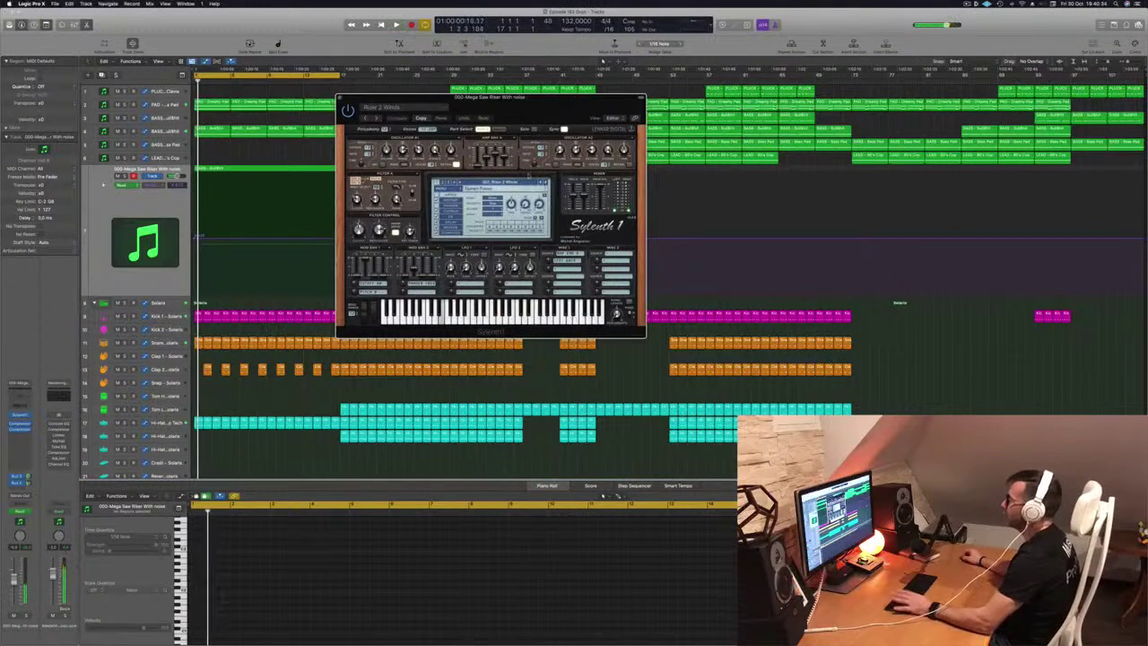
{"action": "left_click_drag", "start_coordinate": [550, 110], "coordinate": [492, 133]}
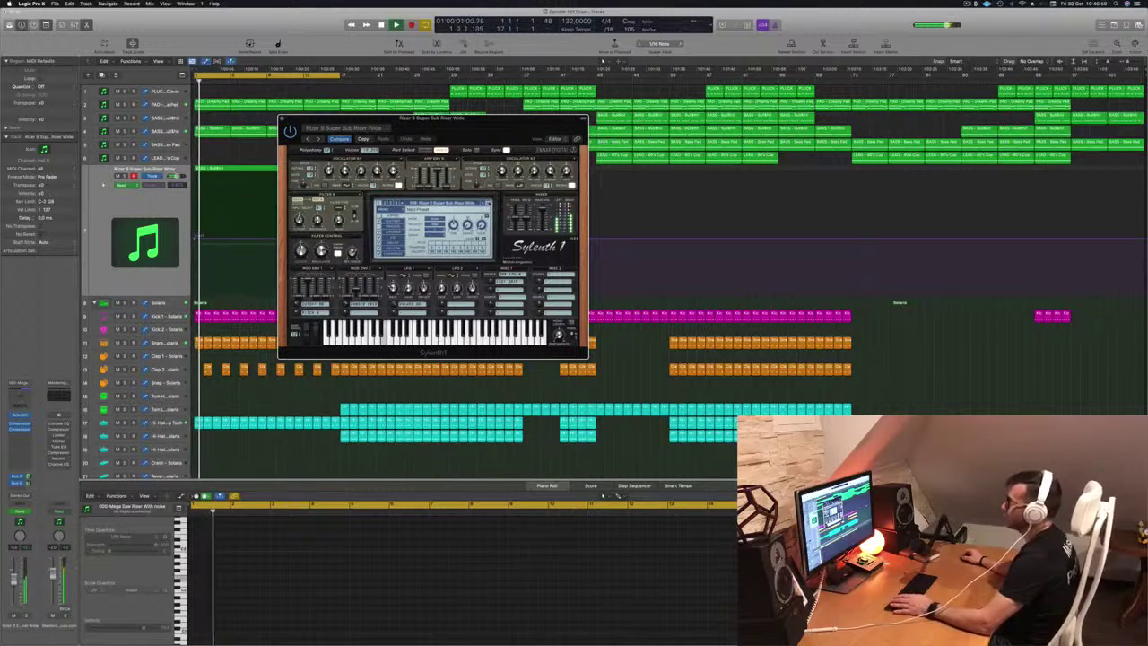
{"action": "left_click", "coordinate": [488, 203]}
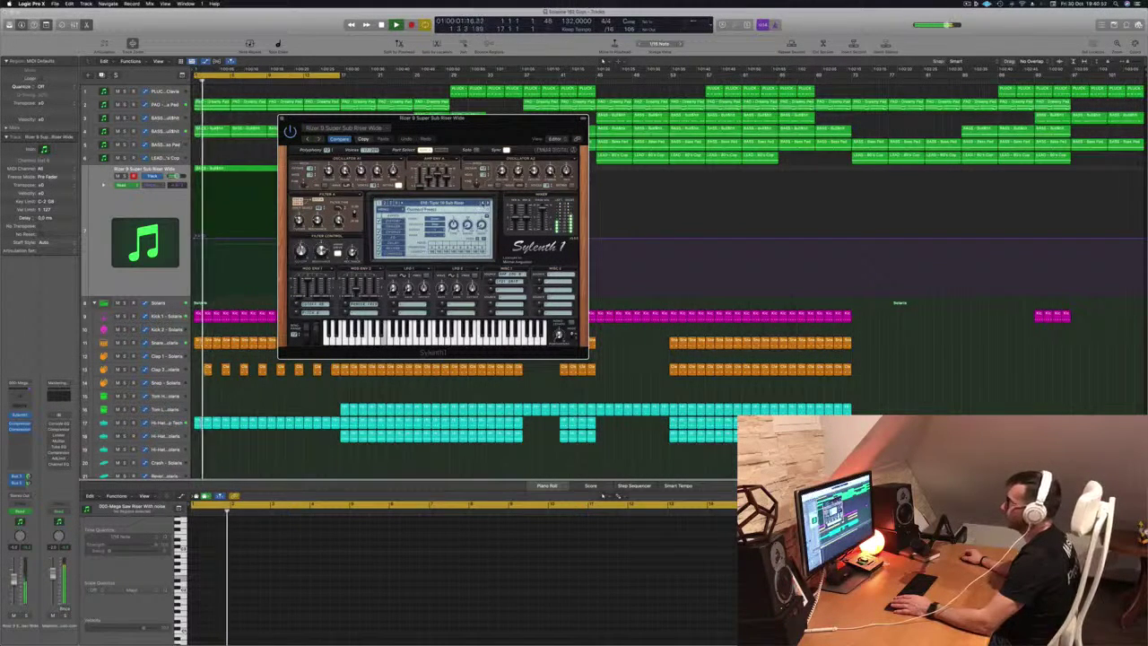
{"action": "left_click_drag", "start_coordinate": [475, 129], "coordinate": [531, 158]}
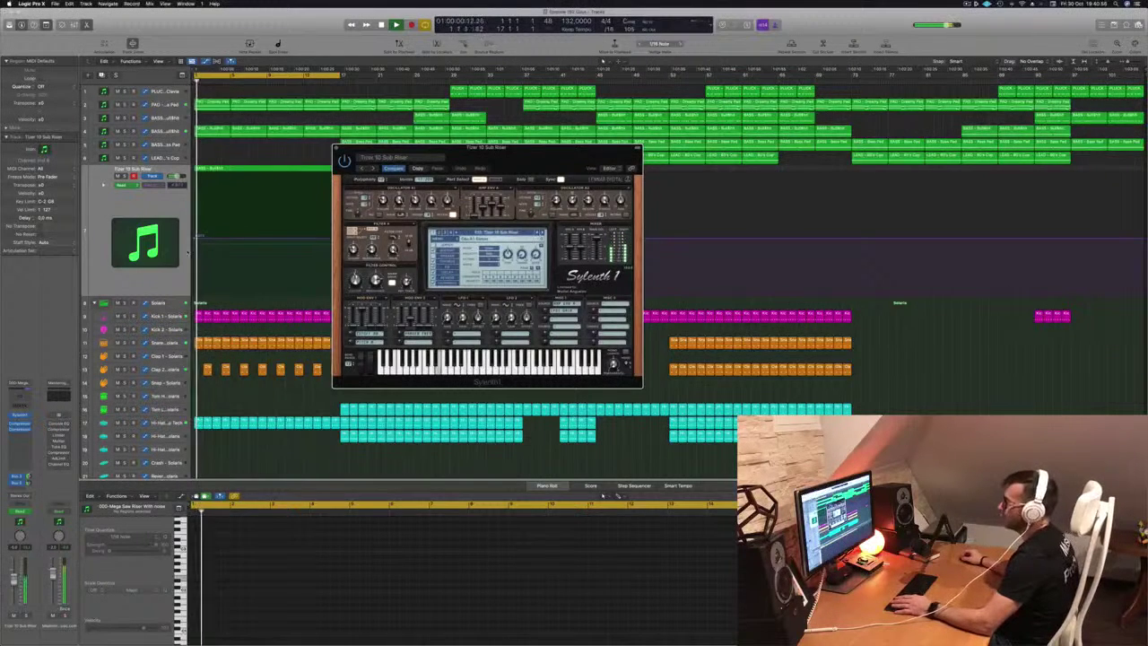
{"action": "left_click_drag", "start_coordinate": [527, 170], "coordinate": [571, 167]}
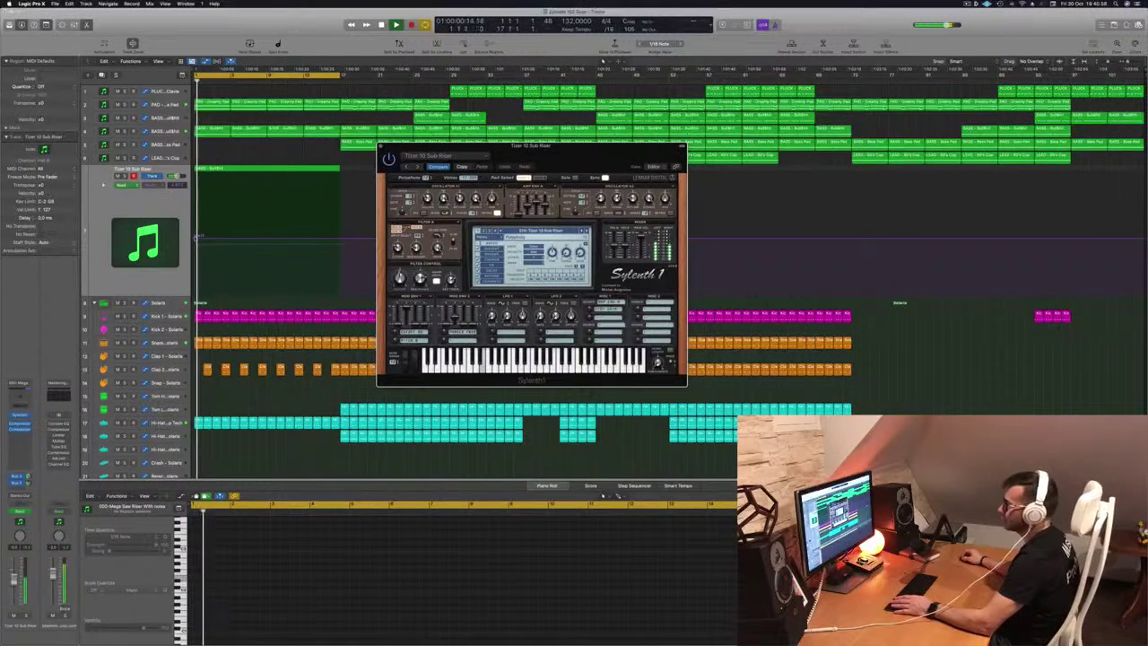
Lower the riser's automation line well down and remove its low end with the low-cut band of a Channel EQ
{"action": "mouse_move", "coordinate": [197, 237]}
{"action": "left_mouse_down"}
{"action": "mouse_move", "coordinate": [195, 292]}
{"action": "mouse_move", "coordinate": [209, 221]}
{"action": "mouse_move", "coordinate": [212, 258]}
{"action": "mouse_move", "coordinate": [197, 294]}
{"action": "mouse_move", "coordinate": [195, 278]}
{"action": "left_mouse_up"}
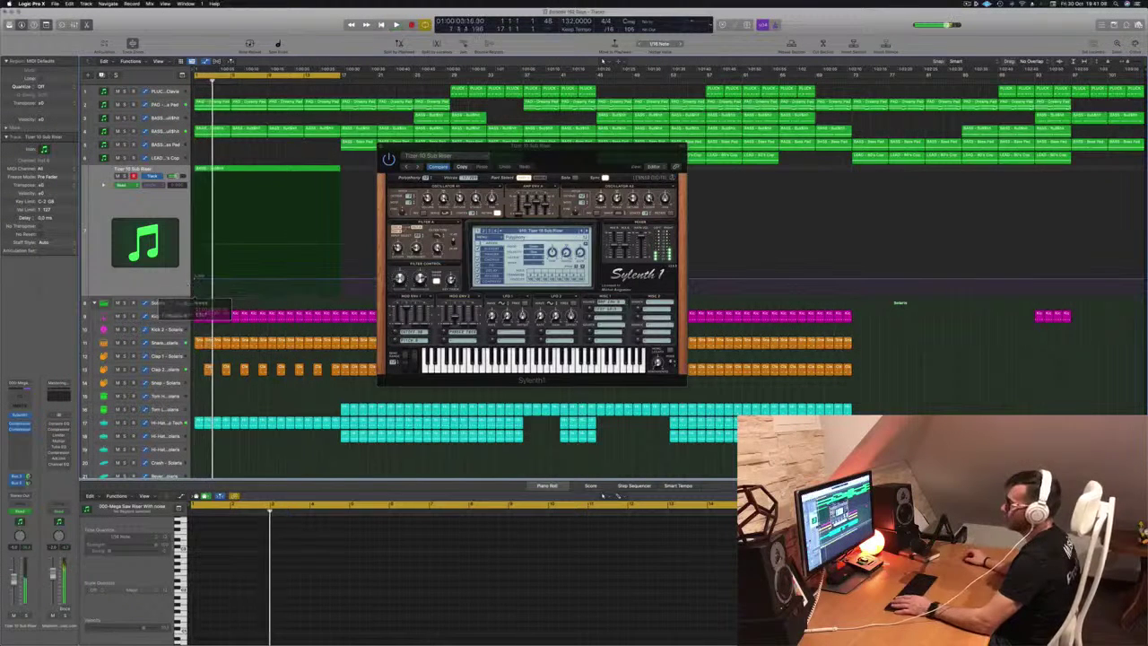
{"action": "left_click", "coordinate": [16, 397]}
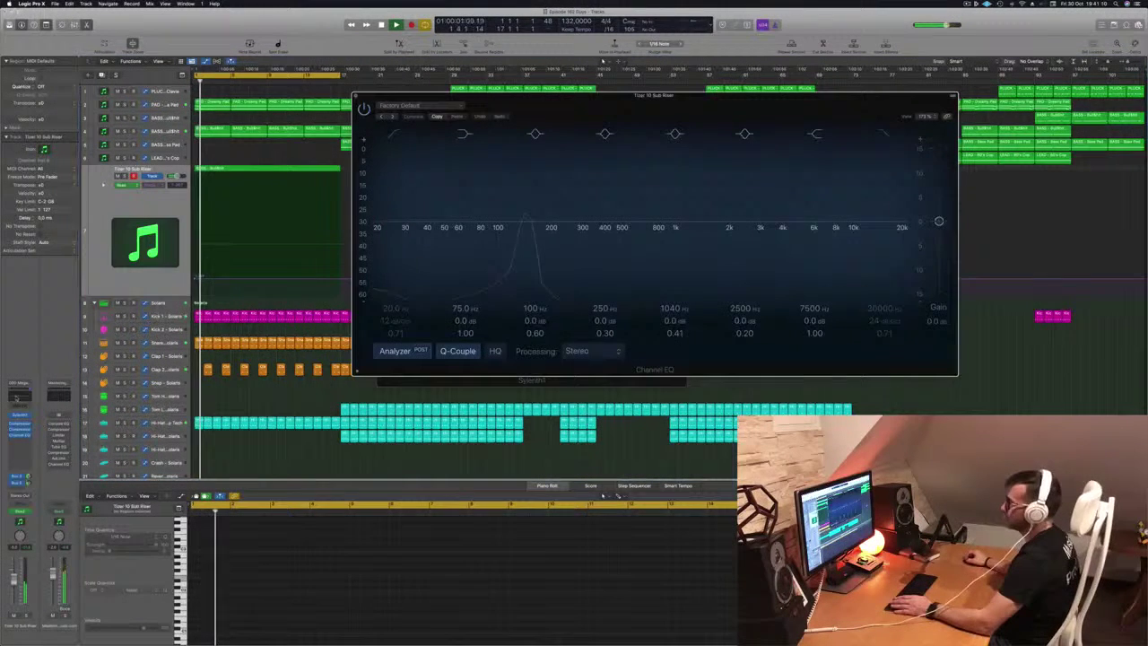
{"action": "left_click", "coordinate": [395, 131]}
{"action": "left_click_drag", "start_coordinate": [404, 215], "coordinate": [586, 192]}
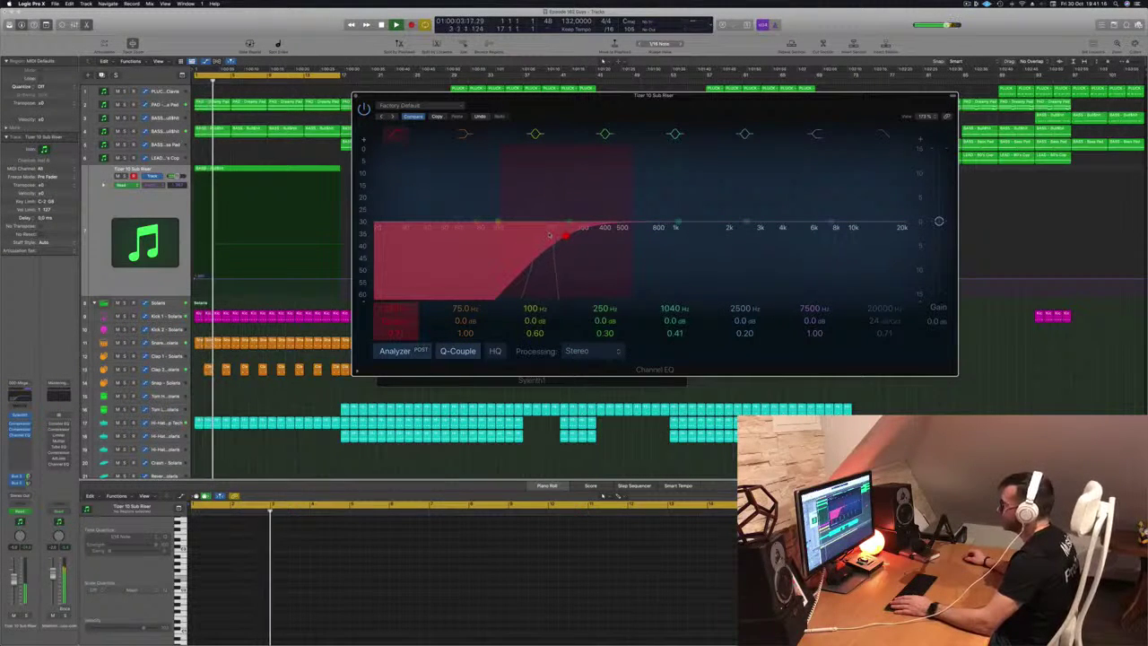
{"action": "left_click_drag", "start_coordinate": [628, 96], "coordinate": [796, 104]}
{"action": "left_click", "coordinate": [525, 106]}
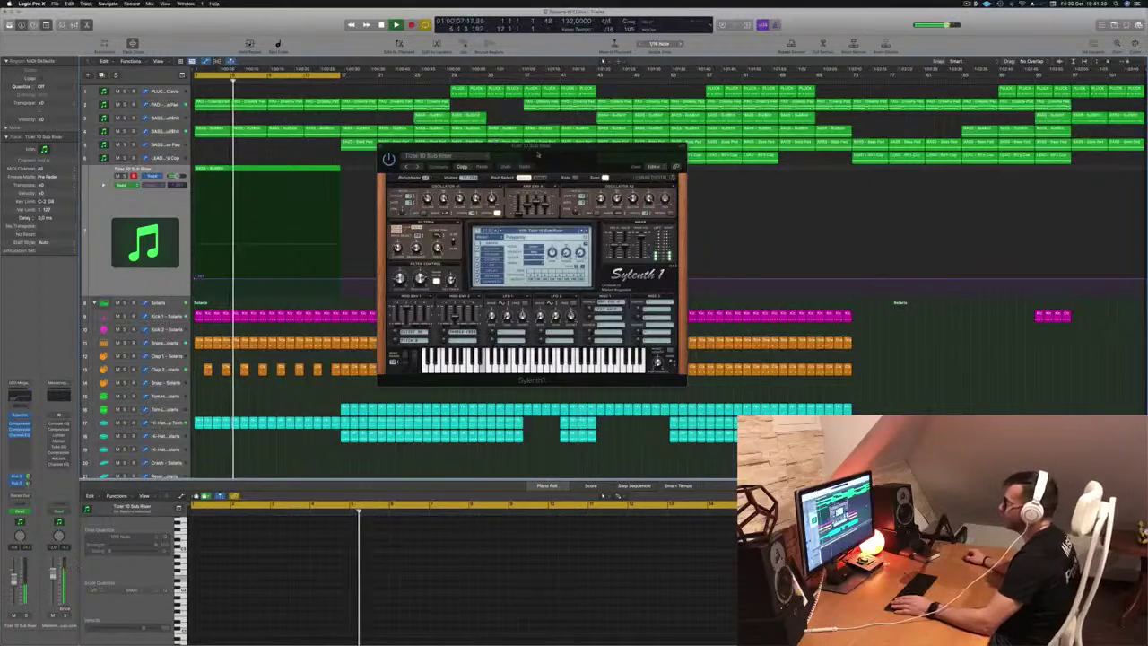
{"action": "left_click_drag", "start_coordinate": [532, 146], "coordinate": [790, 108]}
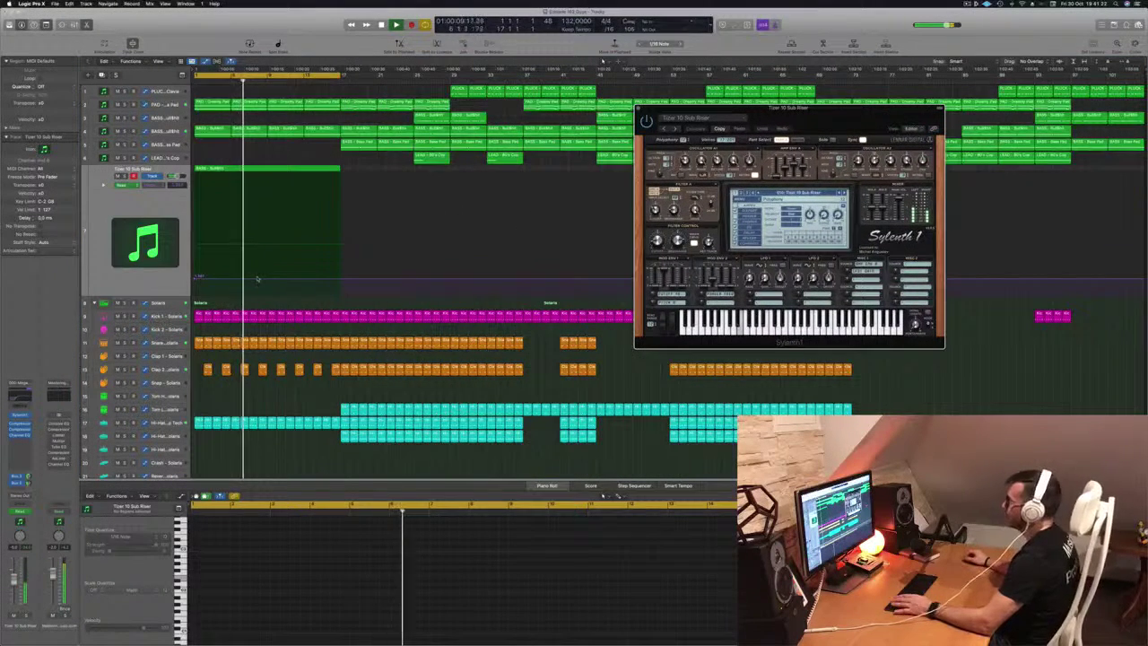
Ramp the riser's automation steadily upward from bar 1 to bar 17 and replay the intro from the start
{"action": "left_click", "coordinate": [340, 280]}
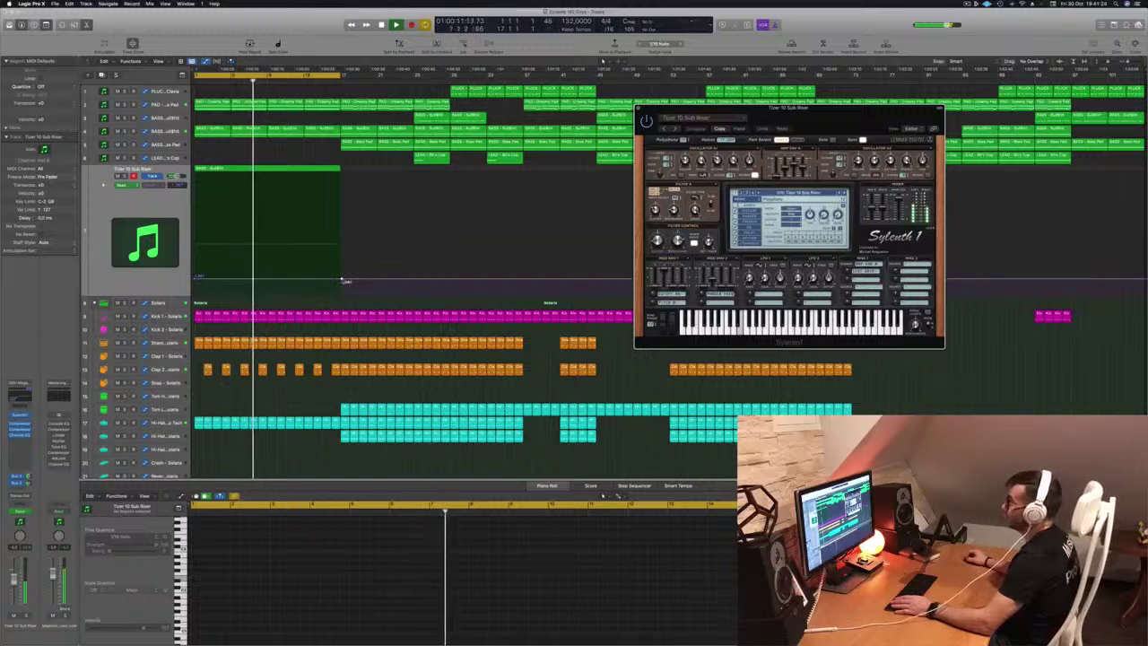
{"action": "left_click_drag", "start_coordinate": [341, 280], "coordinate": [342, 220]}
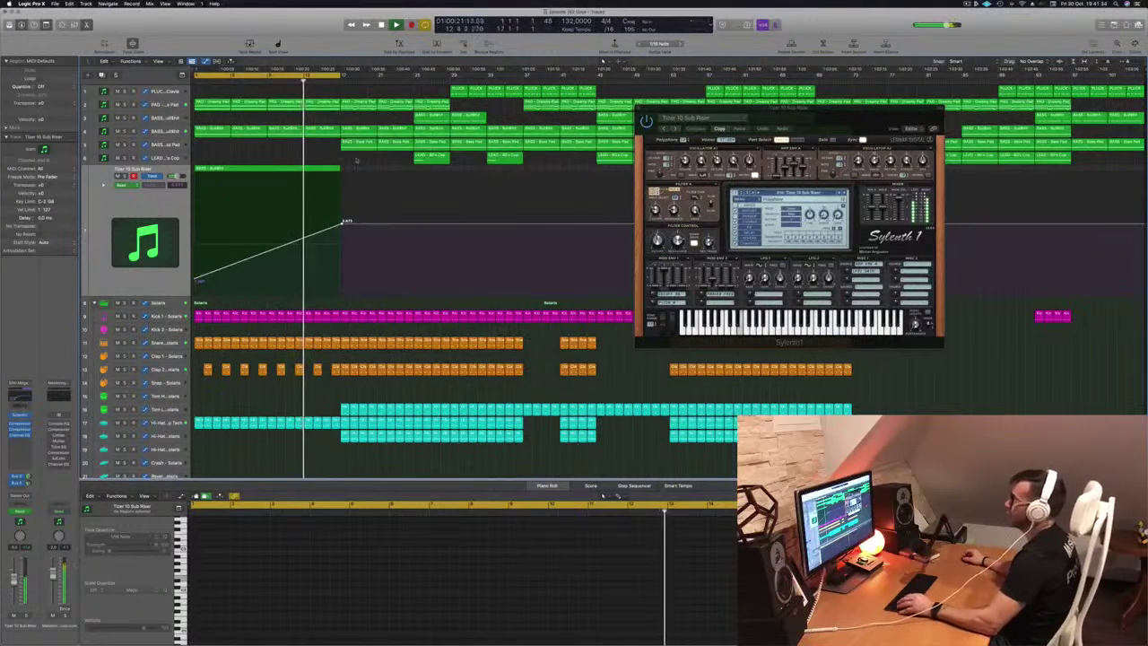
{"action": "key", "text": "Return"}
{"action": "left_click", "coordinate": [329, 169]}
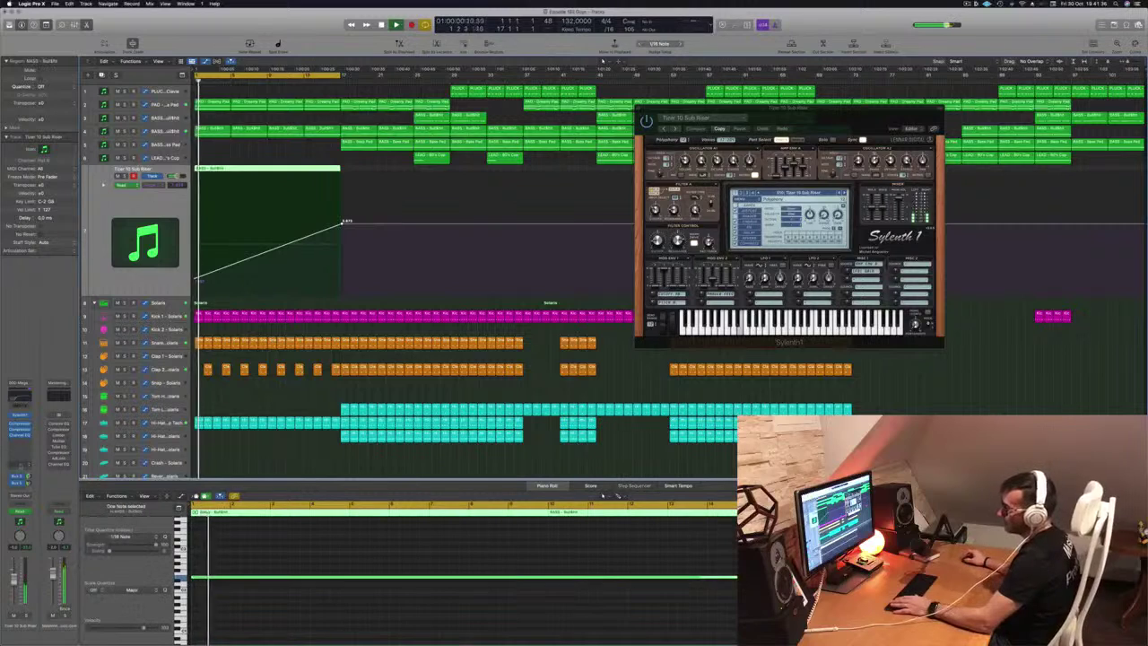
{"action": "key", "text": "Return"}
Sidechain the riser's second Compressor to the Kick 1 instrument and raise its ratio while the intro plays
{"action": "left_click", "coordinate": [20, 423]}
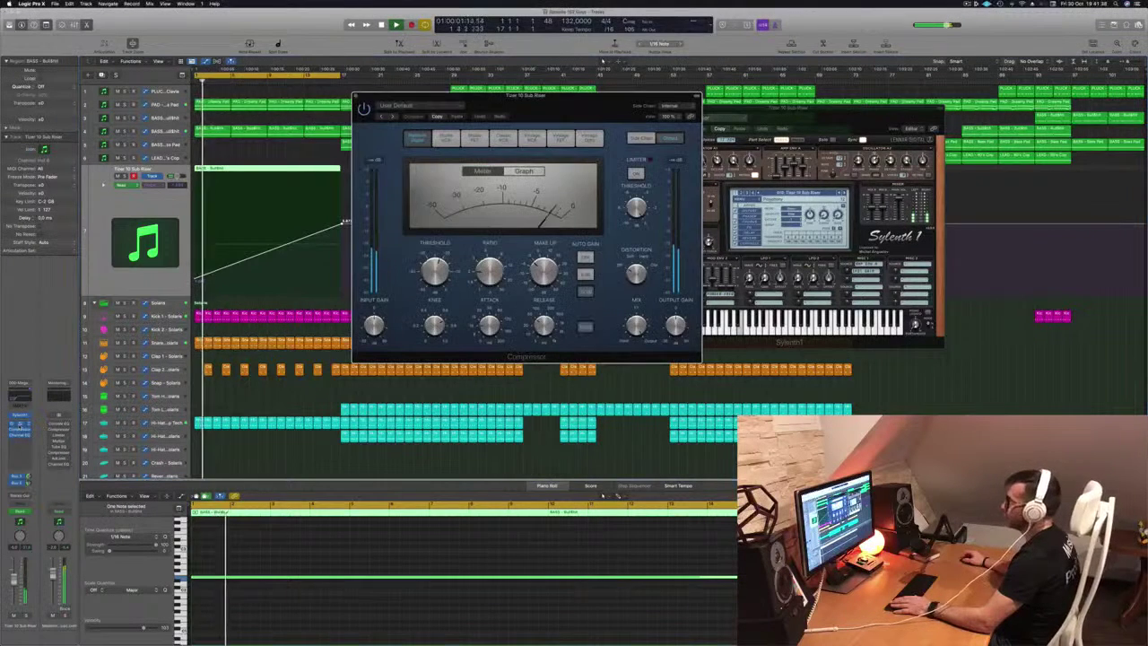
{"action": "key", "text": "Return"}
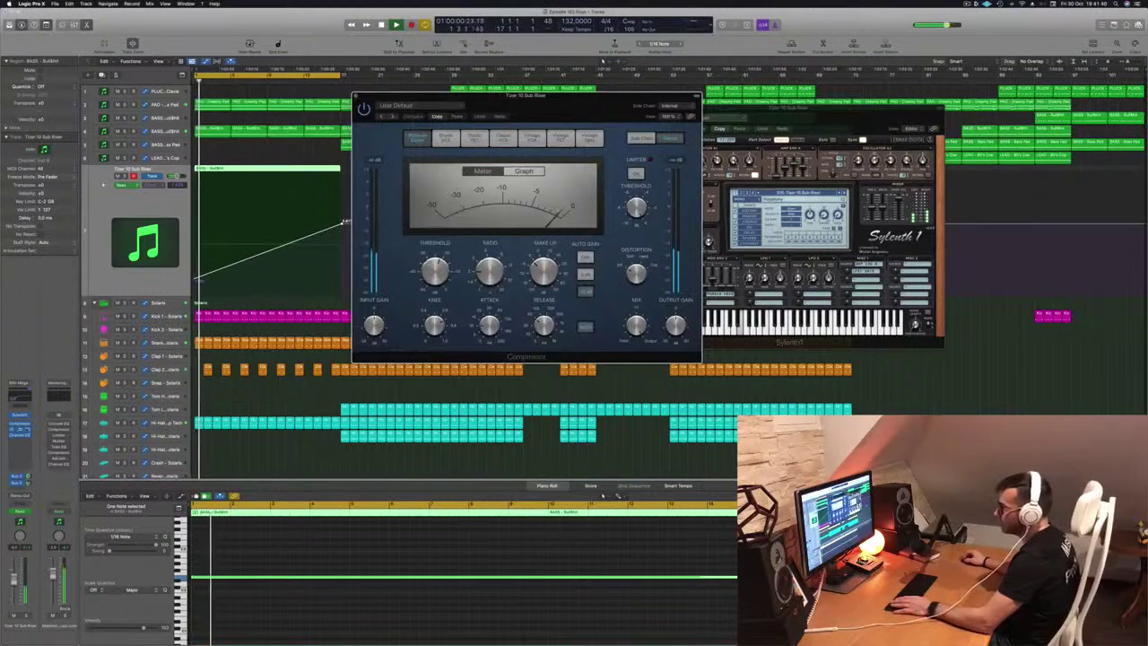
{"action": "left_click", "coordinate": [19, 430]}
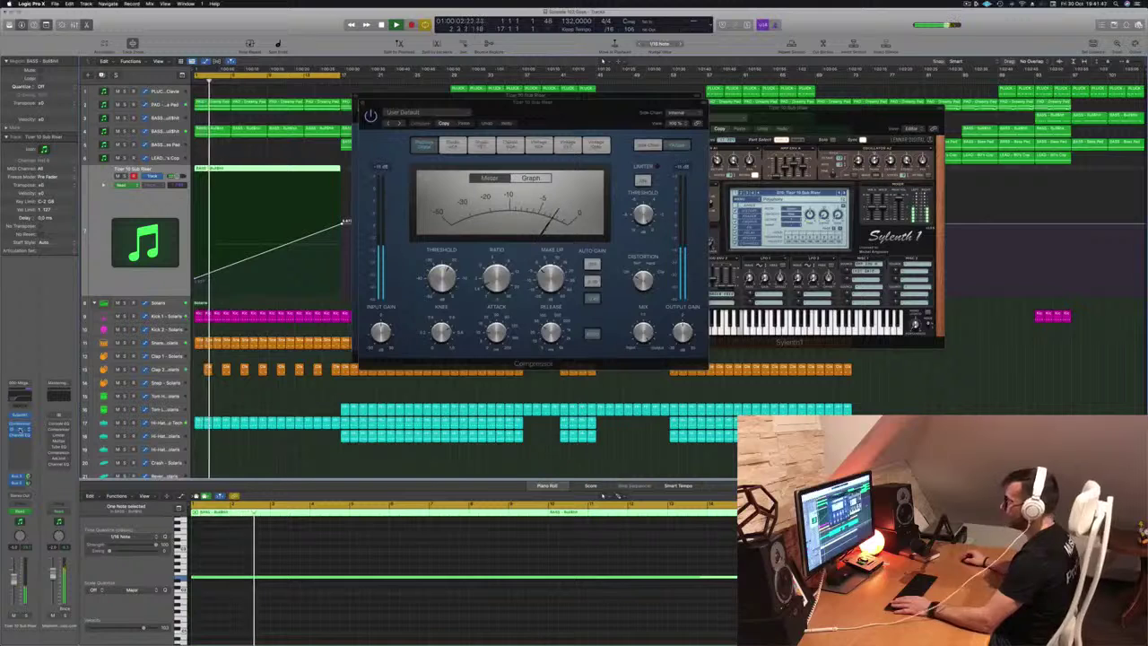
{"action": "left_click", "coordinate": [678, 113]}
{"action": "mouse_move", "coordinate": [689, 130]}
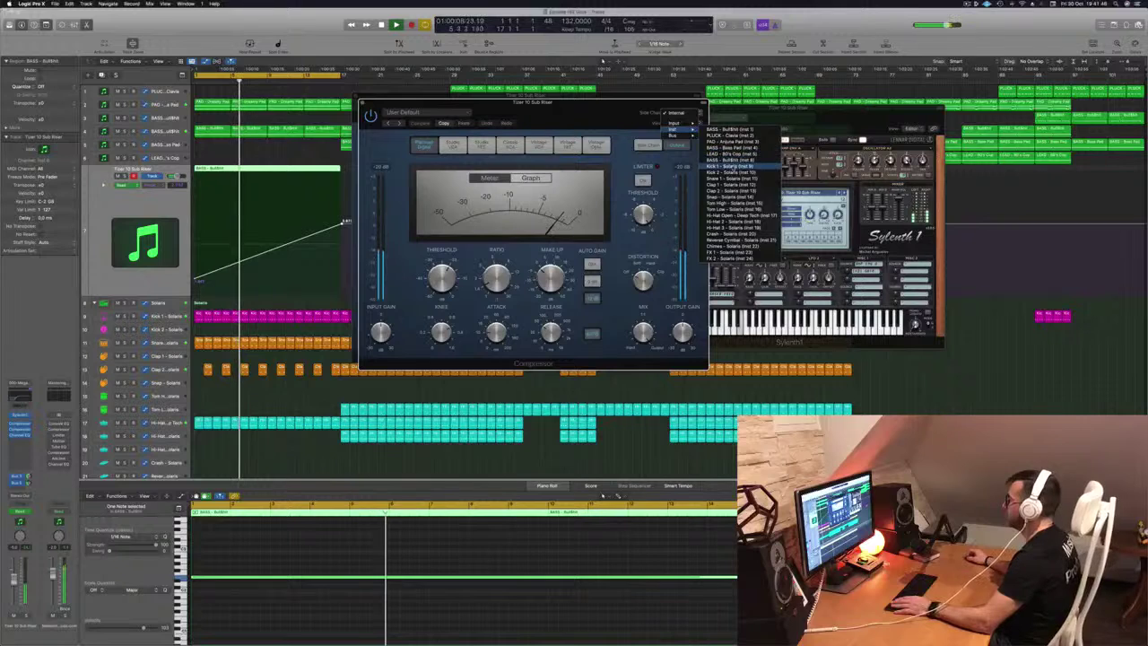
{"action": "left_click", "coordinate": [726, 166]}
{"action": "key", "text": "Return"}
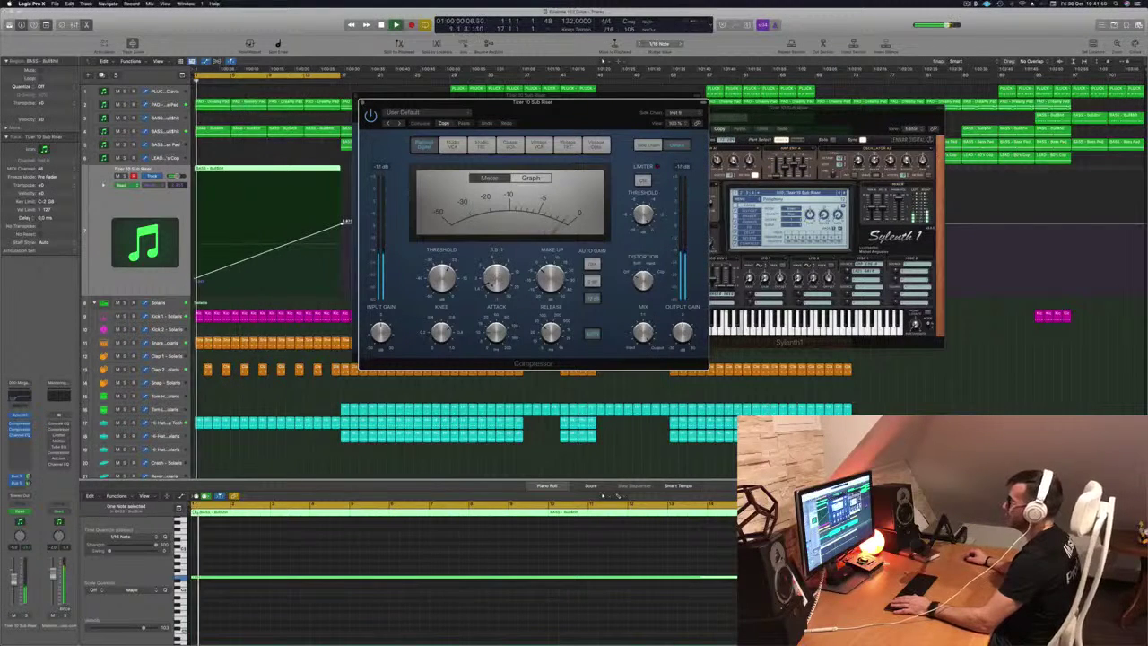
{"action": "left_click_drag", "start_coordinate": [496, 276], "coordinate": [496, 257]}
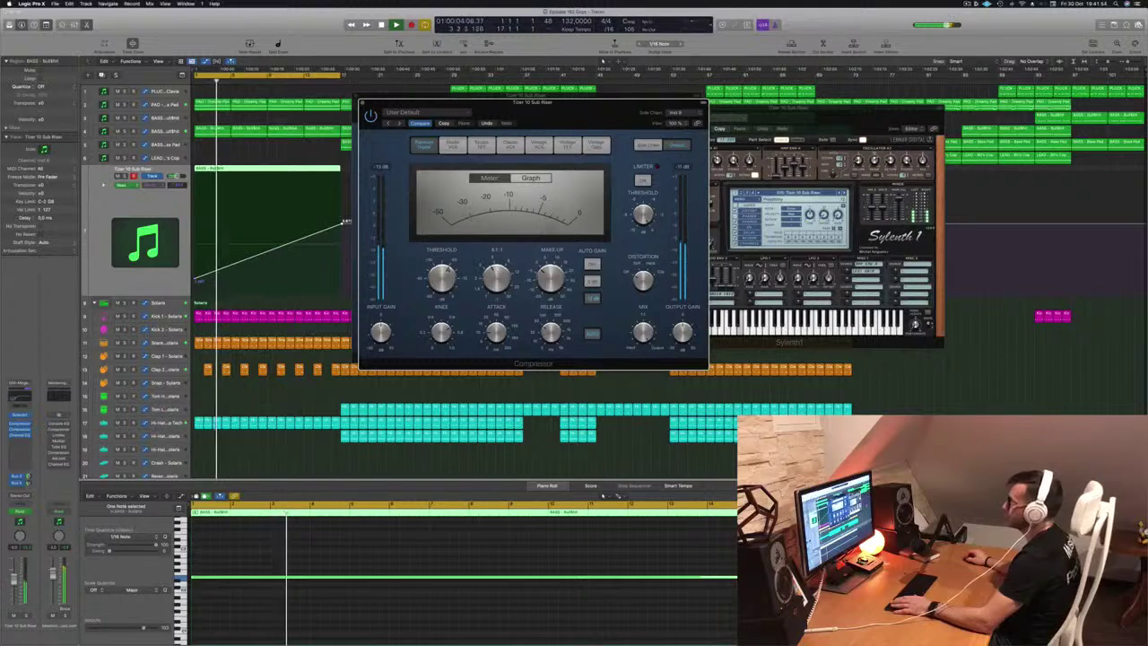
Close the riser's two Compressor windows and its Sylenth1 window
{"action": "left_click_drag", "start_coordinate": [527, 103], "coordinate": [625, 119]}
{"action": "left_click", "coordinate": [460, 119]}
{"action": "left_click_drag", "start_coordinate": [499, 95], "coordinate": [644, 152]}
{"action": "left_click", "coordinate": [501, 152]}
{"action": "left_click_drag", "start_coordinate": [695, 109], "coordinate": [536, 141]}
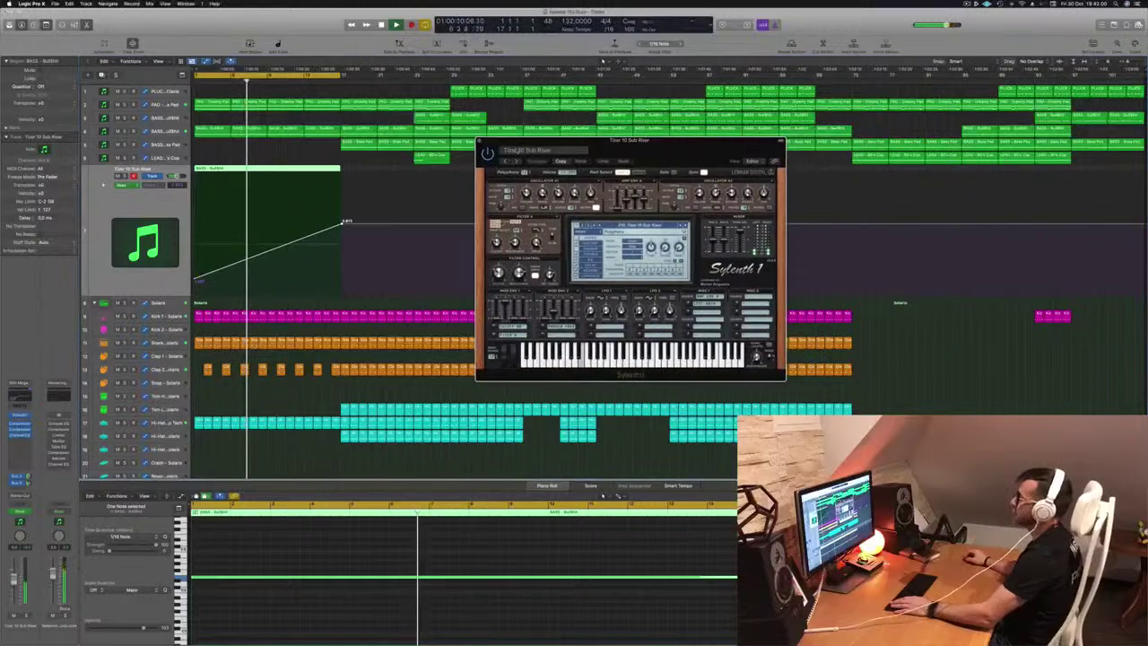
{"action": "left_click", "coordinate": [479, 141]}
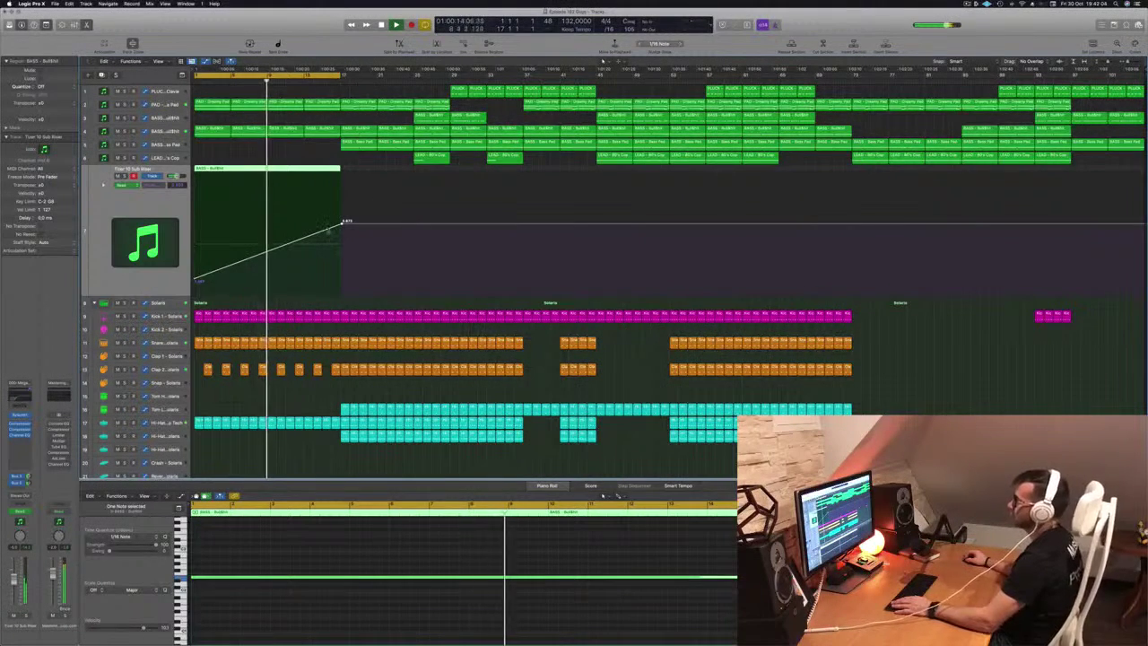
Add an automation point just before bar 17 on the riser and raise the end point for a steep final climb
{"action": "left_click", "coordinate": [328, 230]}
{"action": "left_click_drag", "start_coordinate": [341, 222], "coordinate": [342, 189]}
{"action": "left_click", "coordinate": [311, 169]}
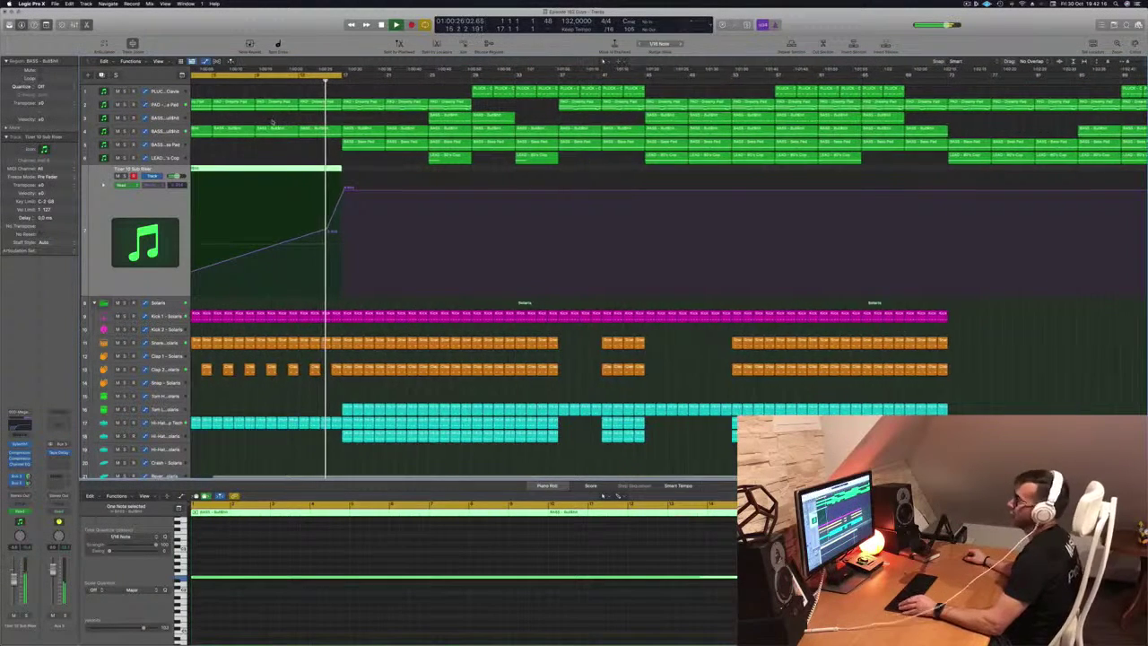
{"action": "scroll", "coordinate": [317, 143], "scroll_direction": "up", "scroll_amount": 5}
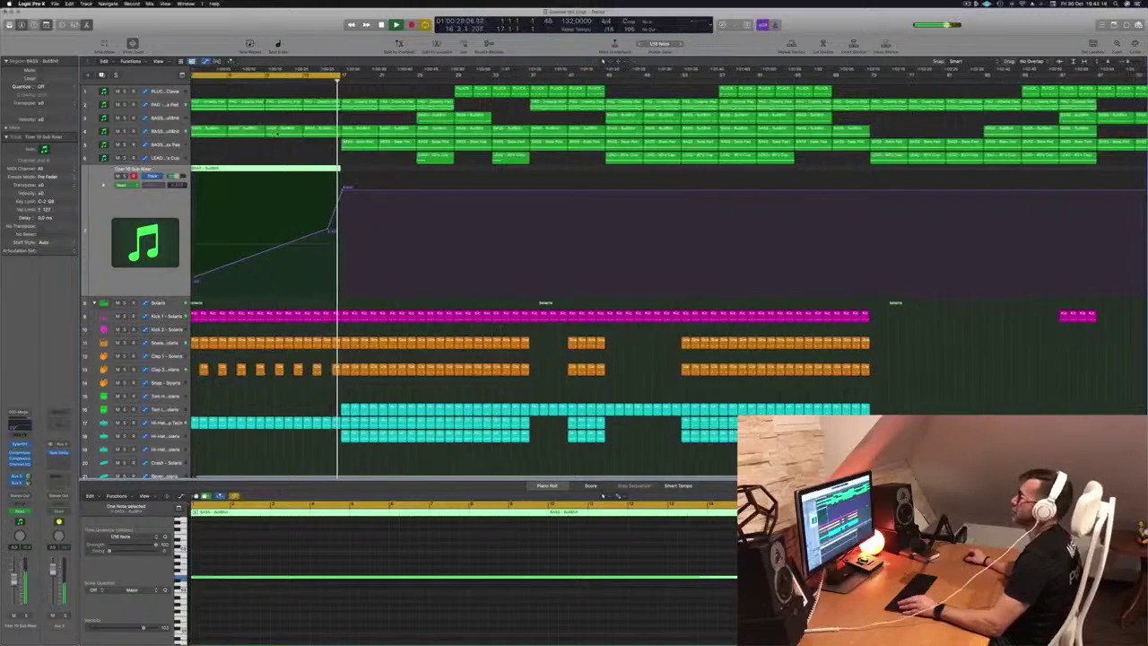
{"action": "scroll", "coordinate": [318, 143], "scroll_direction": "down", "scroll_amount": 3}
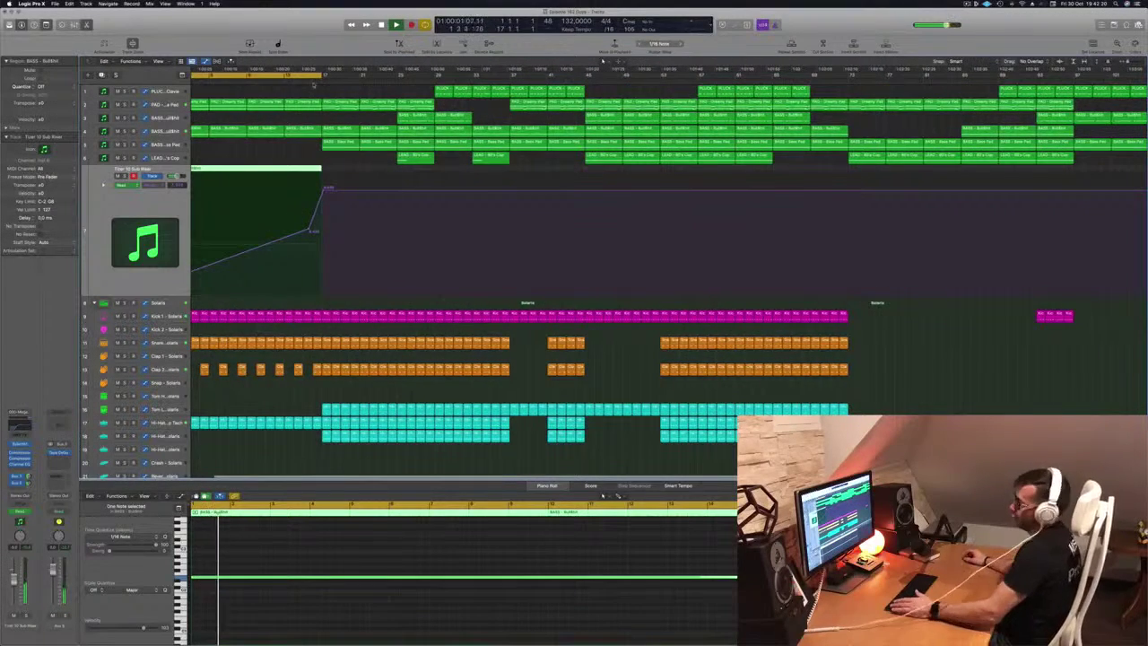
{"action": "scroll", "coordinate": [247, 151], "scroll_direction": "left", "scroll_amount": 2}
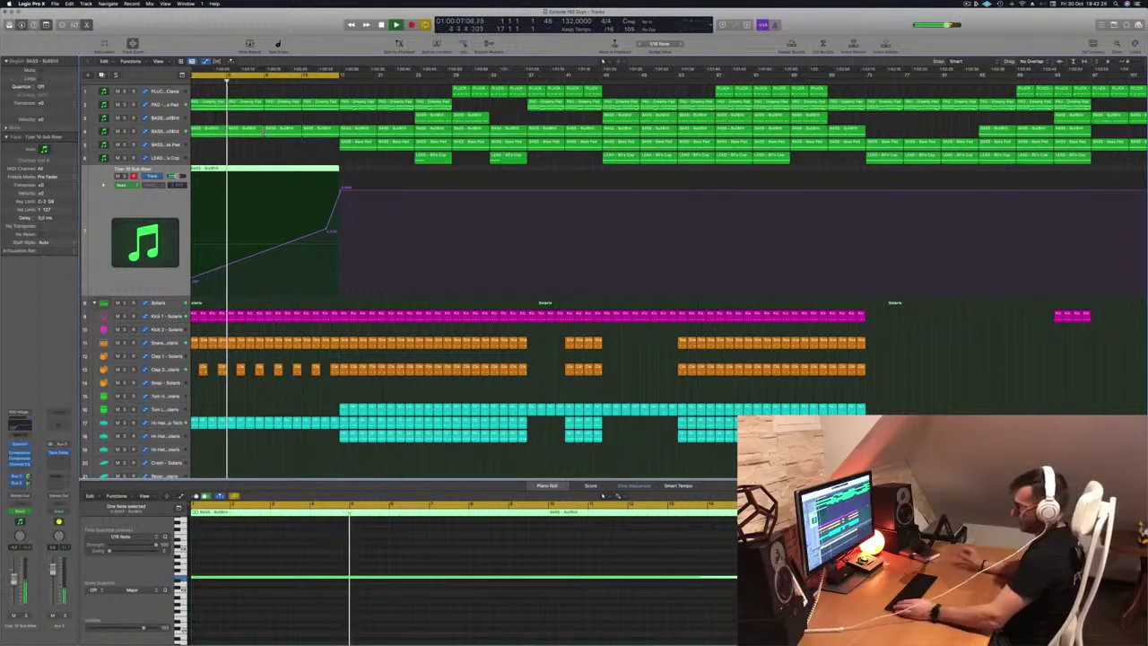
Repeat the cycled intro section once across all tracks and extend the cycle range to bar 33
{"action": "key", "text": "ctrl+super+r"}
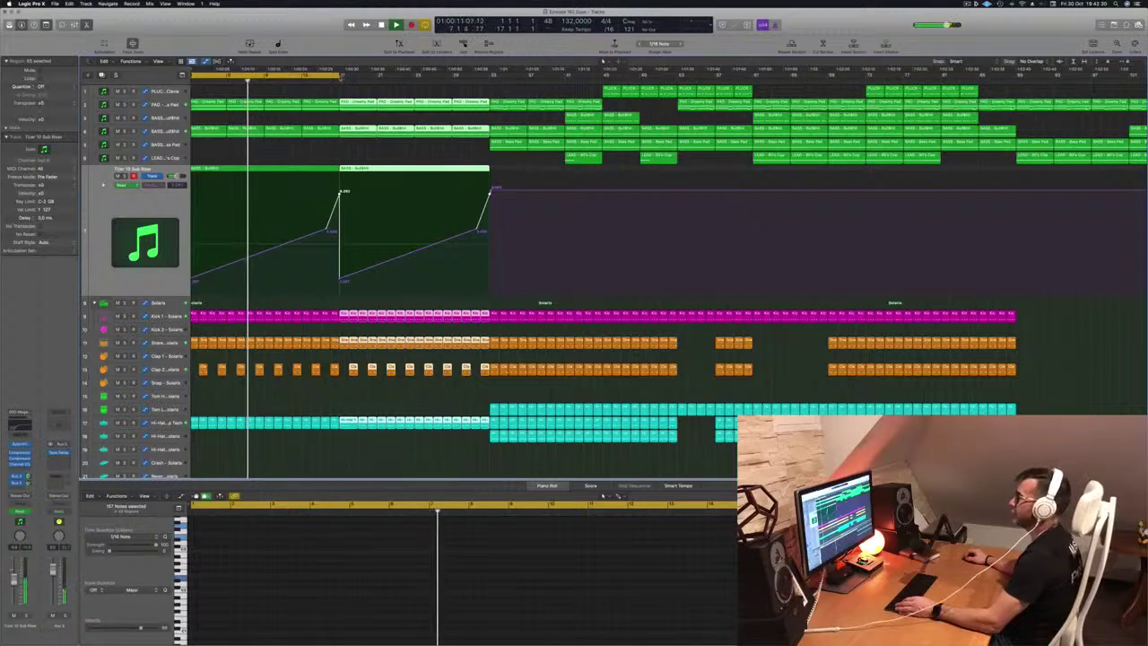
{"action": "left_click_drag", "start_coordinate": [340, 77], "coordinate": [490, 76]}
{"action": "key", "text": "super+Left"}
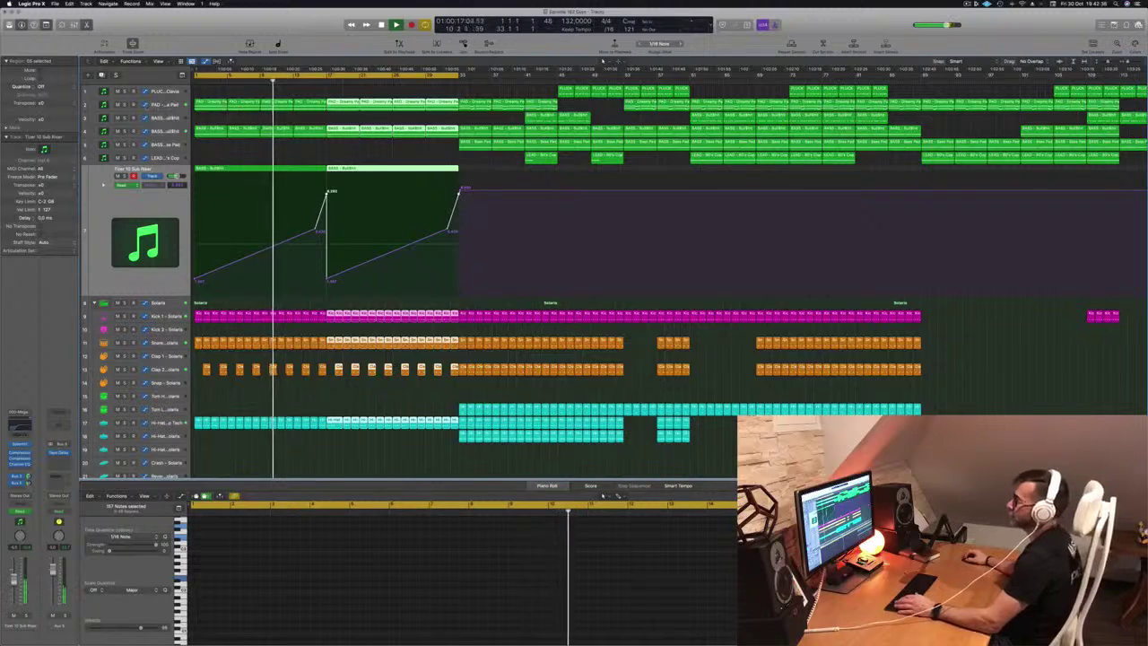
Raise the Anjuna Pad's automation point at bar 17 into a high peak
{"action": "left_click", "coordinate": [161, 105]}
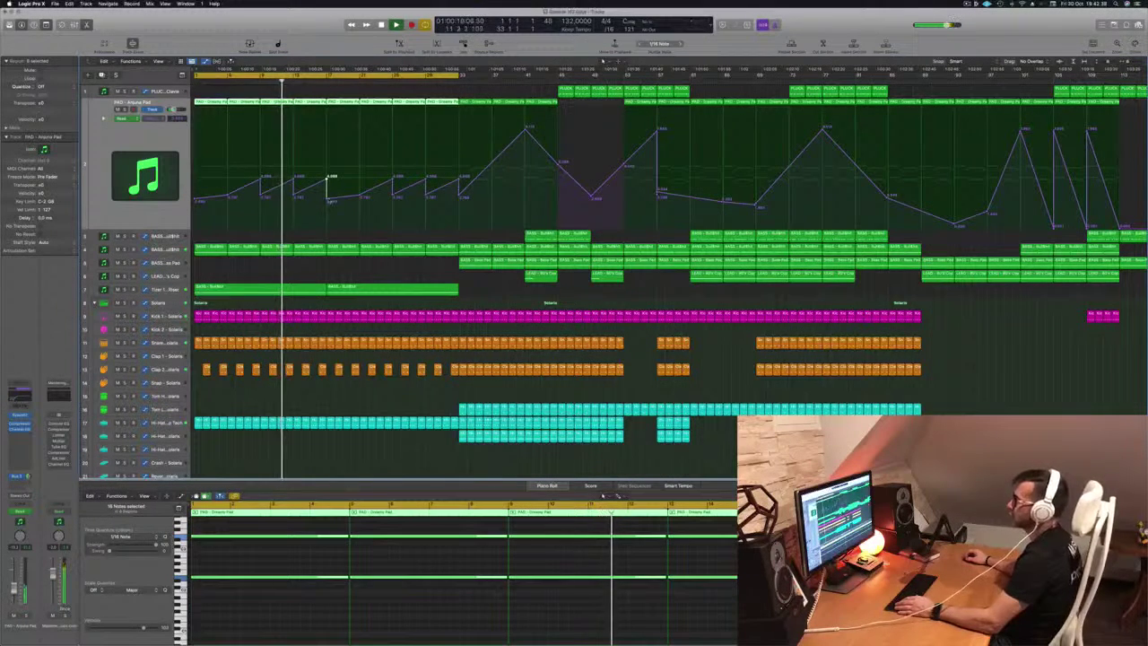
{"action": "left_click_drag", "start_coordinate": [330, 176], "coordinate": [328, 151]}
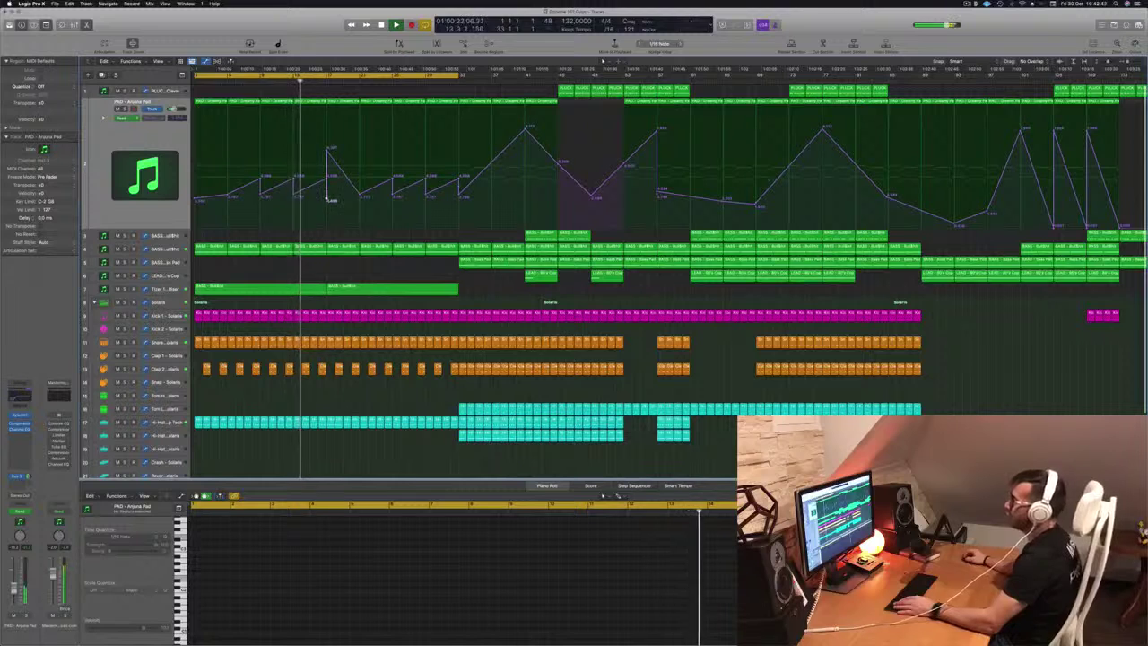
{"action": "left_click_drag", "start_coordinate": [327, 152], "coordinate": [329, 124]}
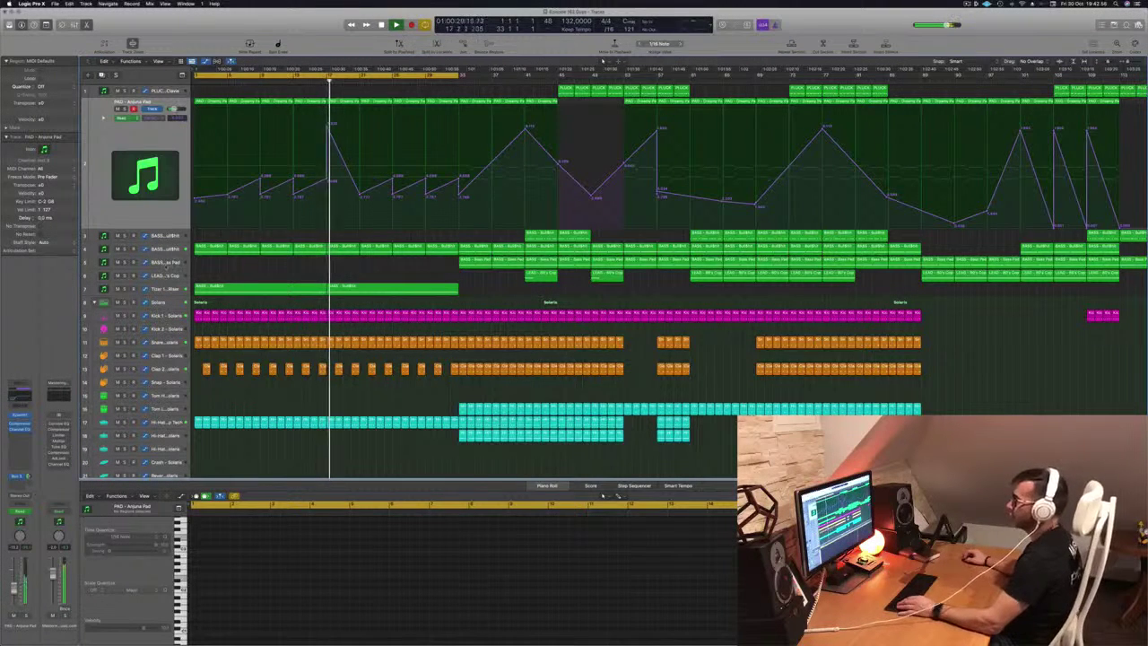
Copy the first Bass Pad region to bar 17 and play from just before it
{"action": "left_click", "coordinate": [166, 262]}
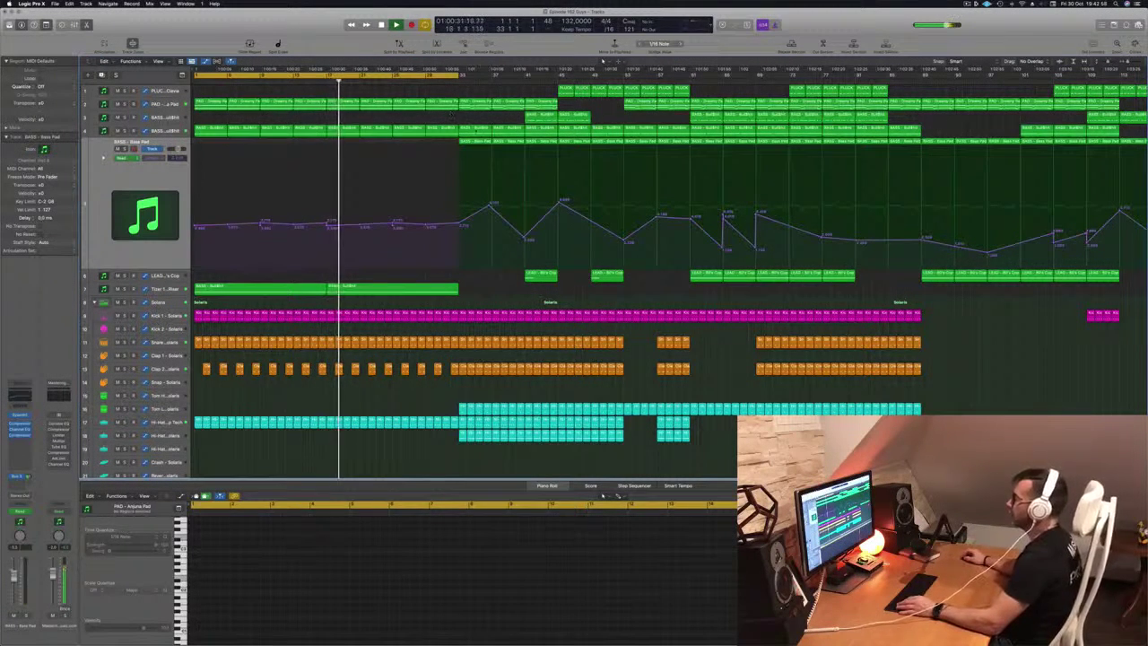
{"action": "left_click", "coordinate": [473, 142]}
{"action": "left_click_drag", "start_coordinate": [474, 143], "coordinate": [343, 143]}
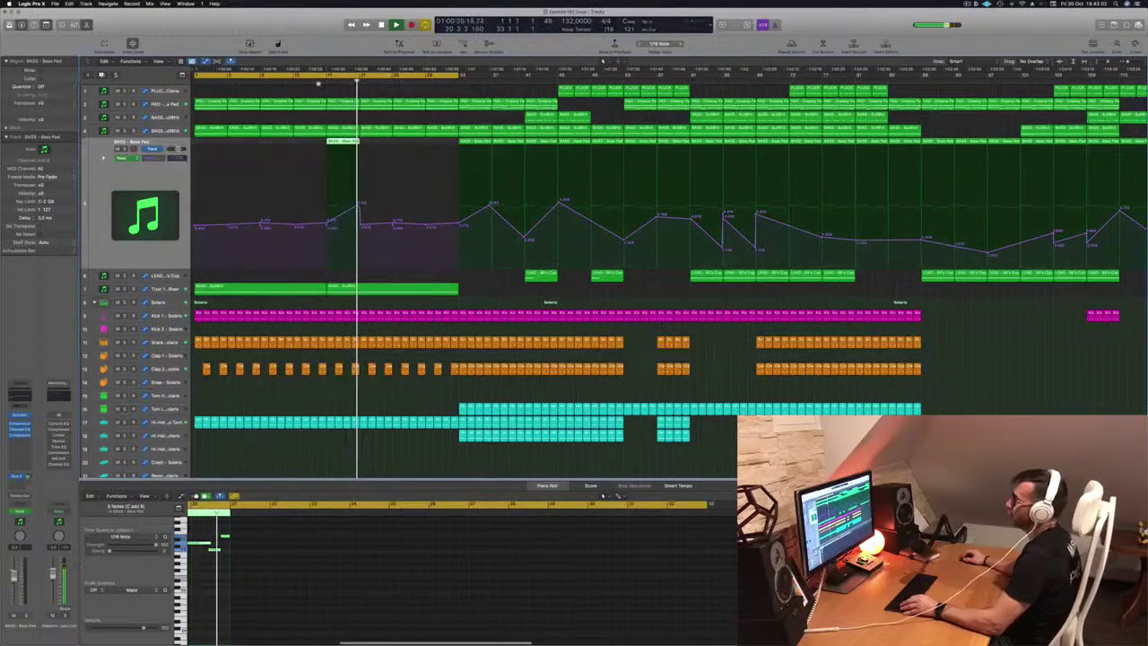
{"action": "left_click", "coordinate": [319, 81]}
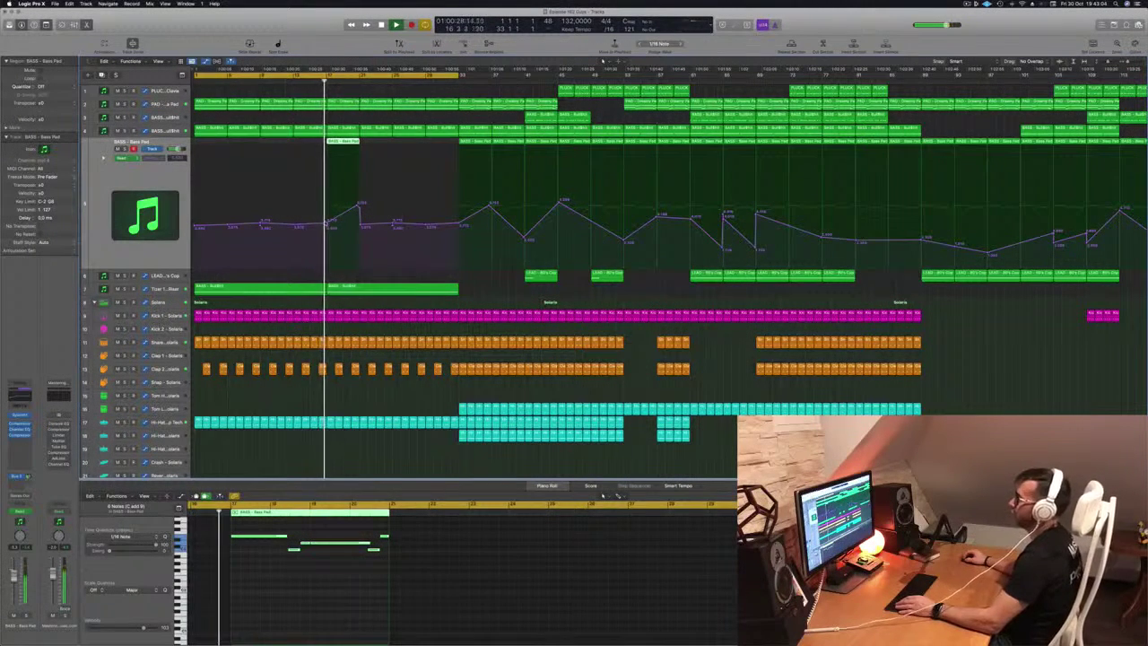
Lower the Bass Pad automation at bar 17 and reduce the copied region to its first note
{"action": "left_click", "coordinate": [327, 223]}
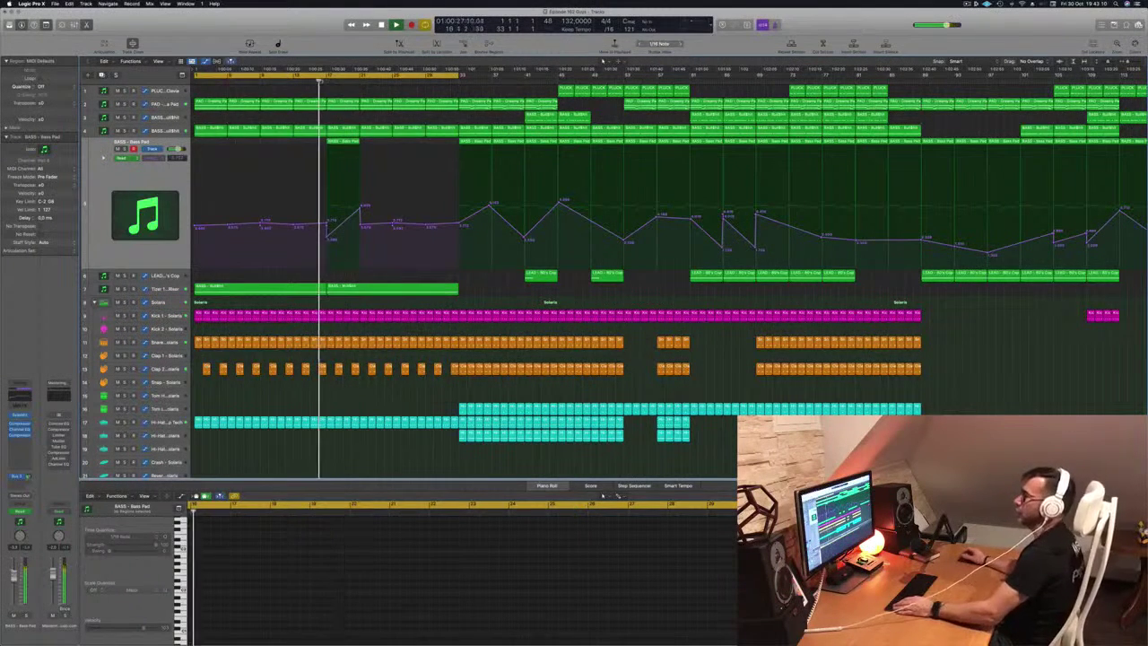
{"action": "left_click", "coordinate": [348, 142]}
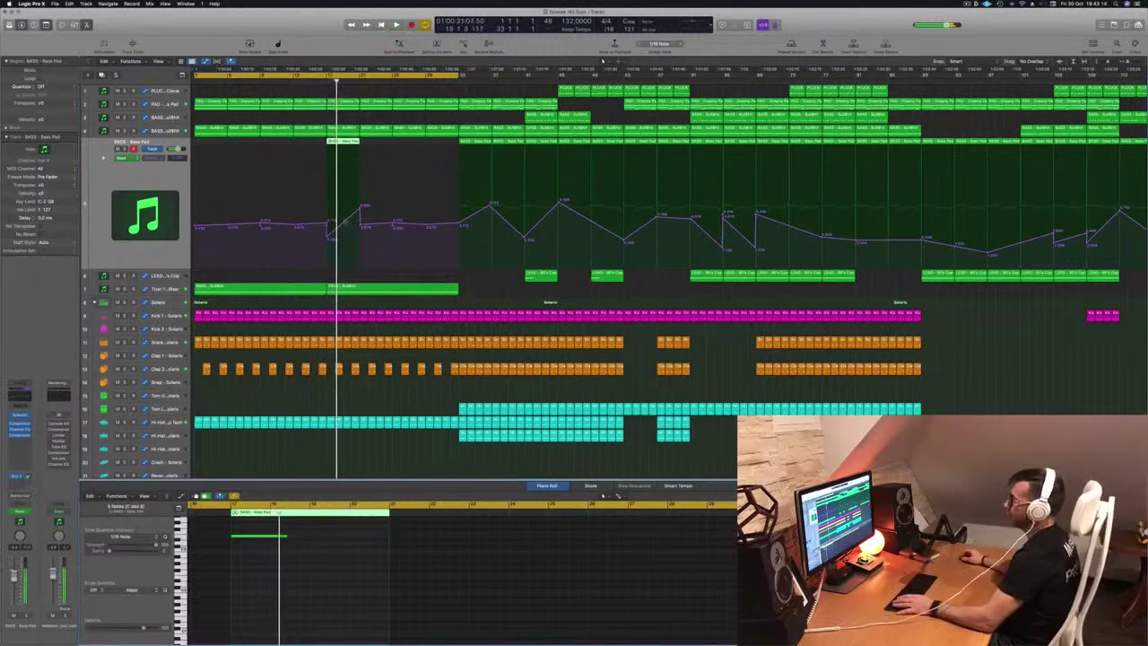
{"action": "key", "text": "Return"}
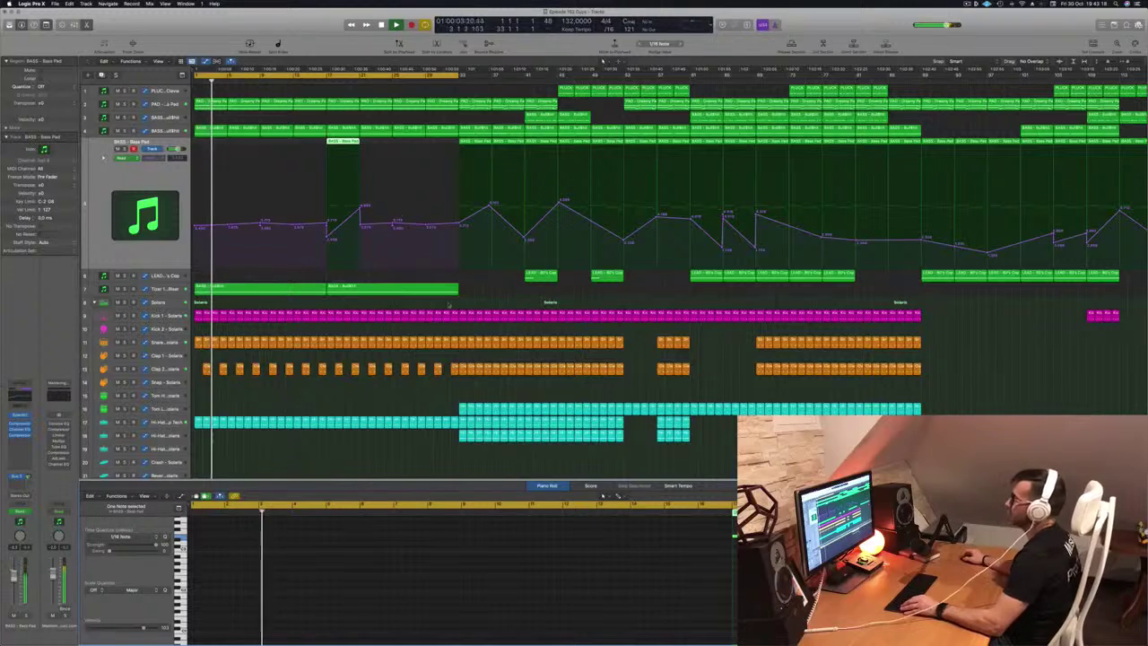
Copy the one-bar hi-hat region at bar 3 to bar 1 of the FX 1 track and play from the start
{"action": "left_click", "coordinate": [322, 303]}
{"action": "scroll", "coordinate": [323, 303], "scroll_direction": "down", "scroll_amount": 1}
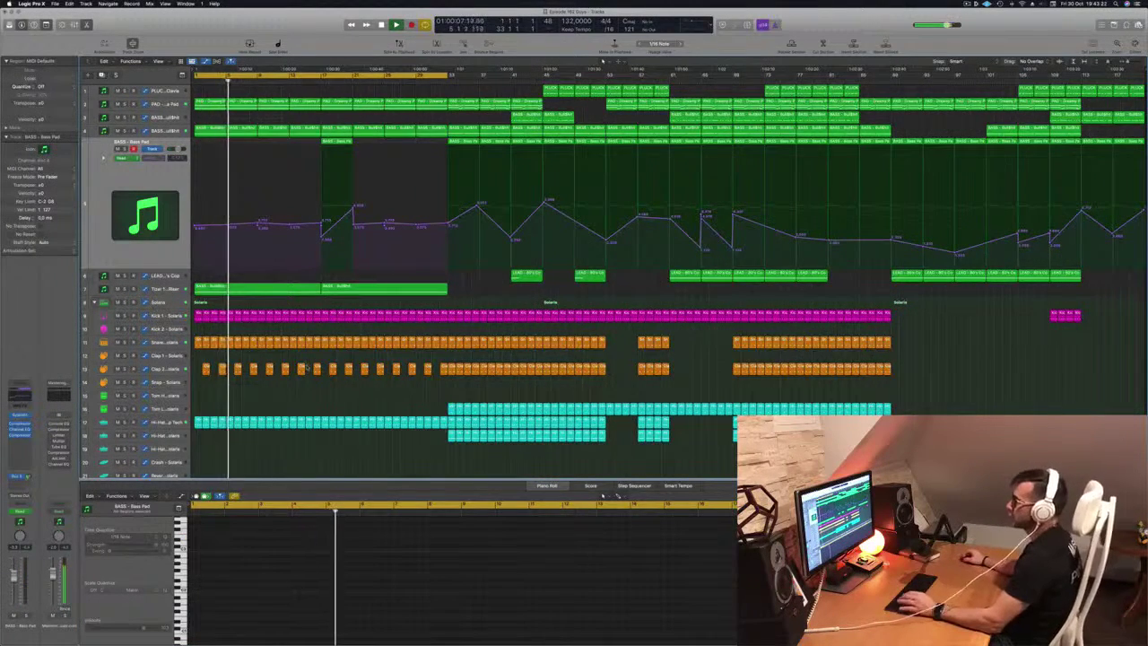
{"action": "scroll", "coordinate": [242, 443], "scroll_direction": "down", "scroll_amount": 5}
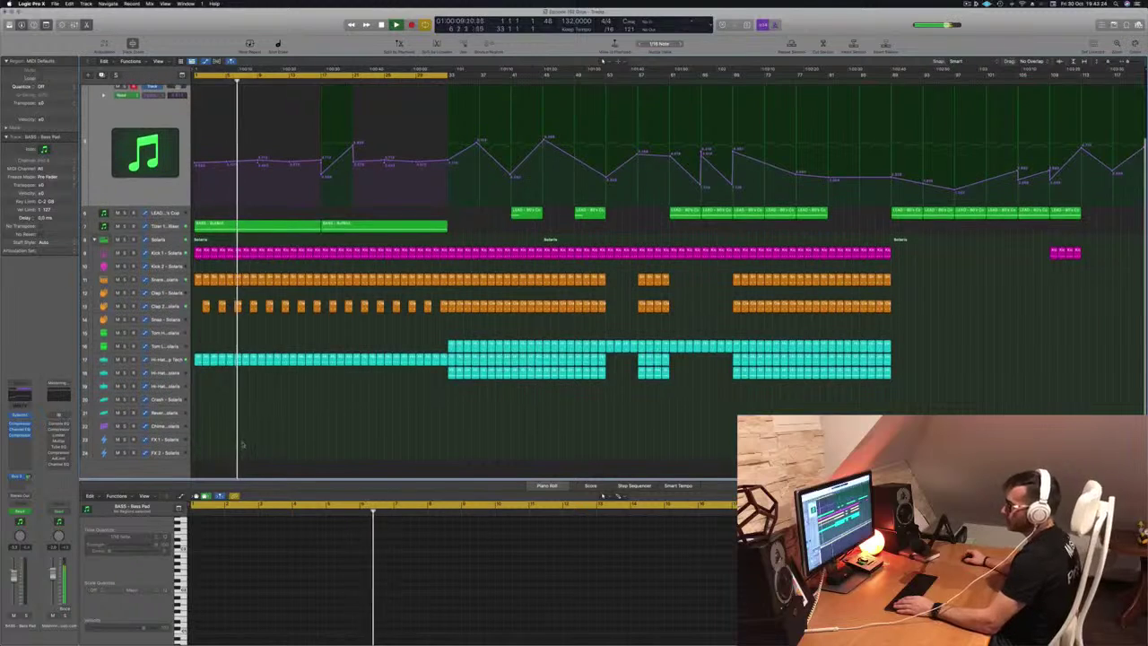
{"action": "key", "text": "Return"}
{"action": "left_click", "coordinate": [200, 359]}
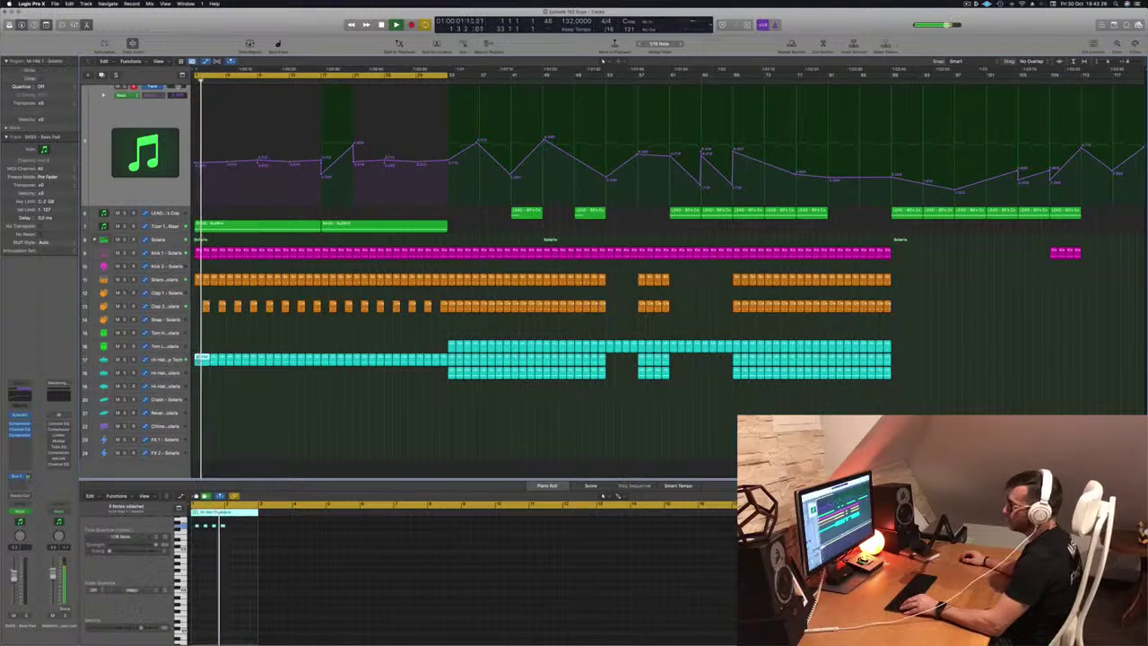
{"action": "left_click", "coordinate": [215, 348]}
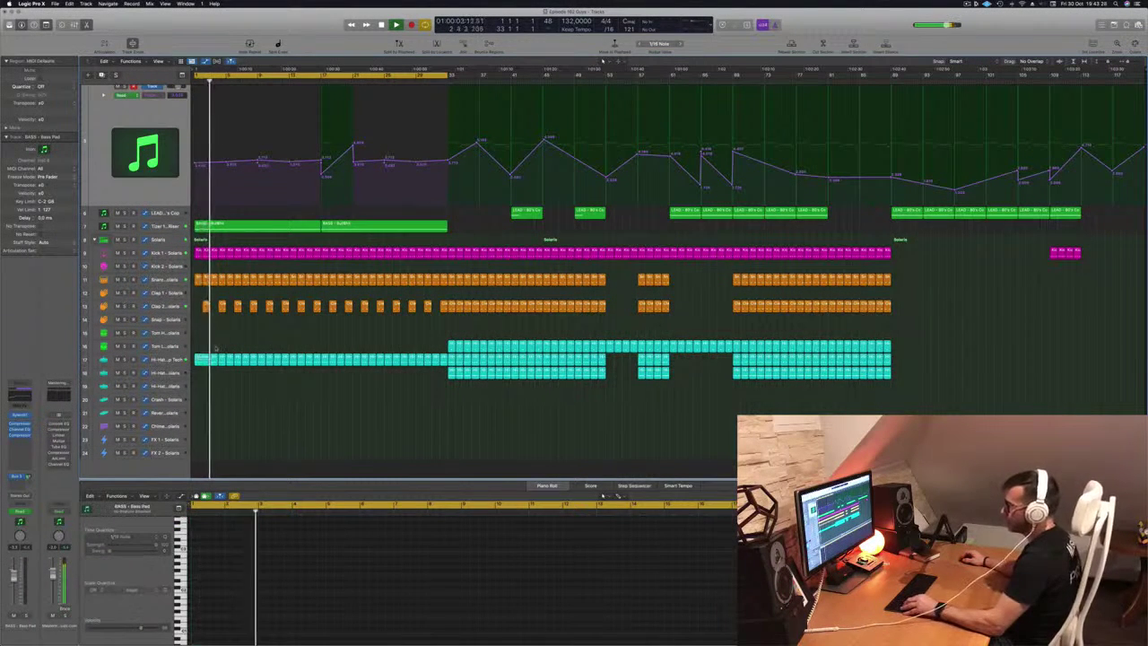
{"action": "left_click", "coordinate": [212, 356]}
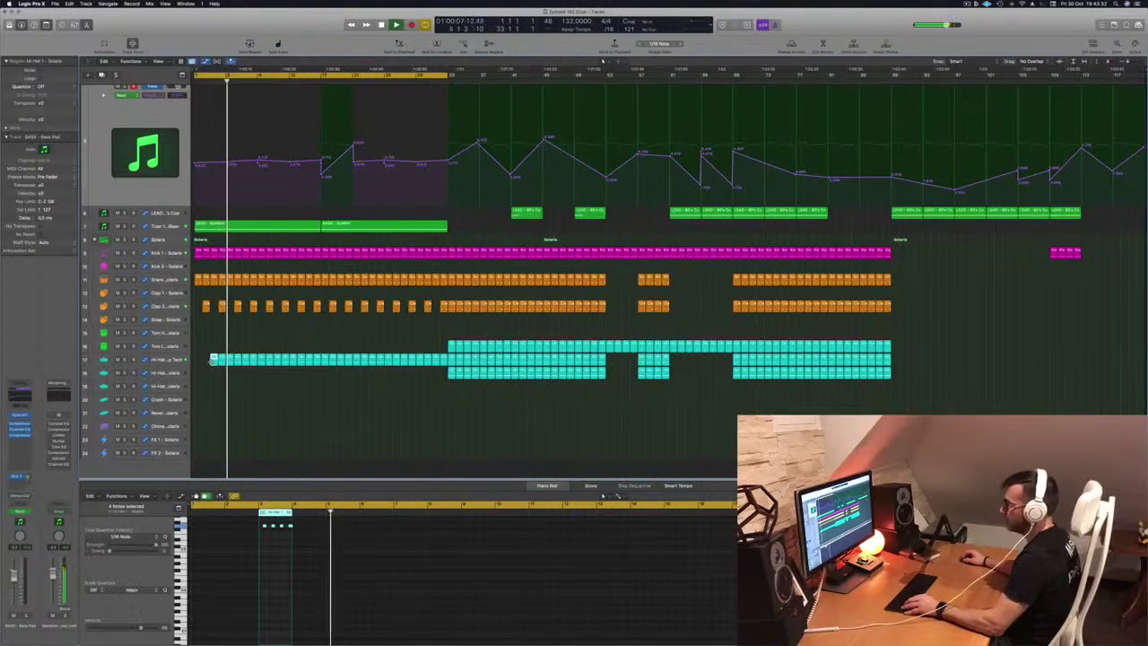
{"action": "left_click_drag", "start_coordinate": [212, 358], "coordinate": [198, 439]}
{"action": "key", "text": "Return"}
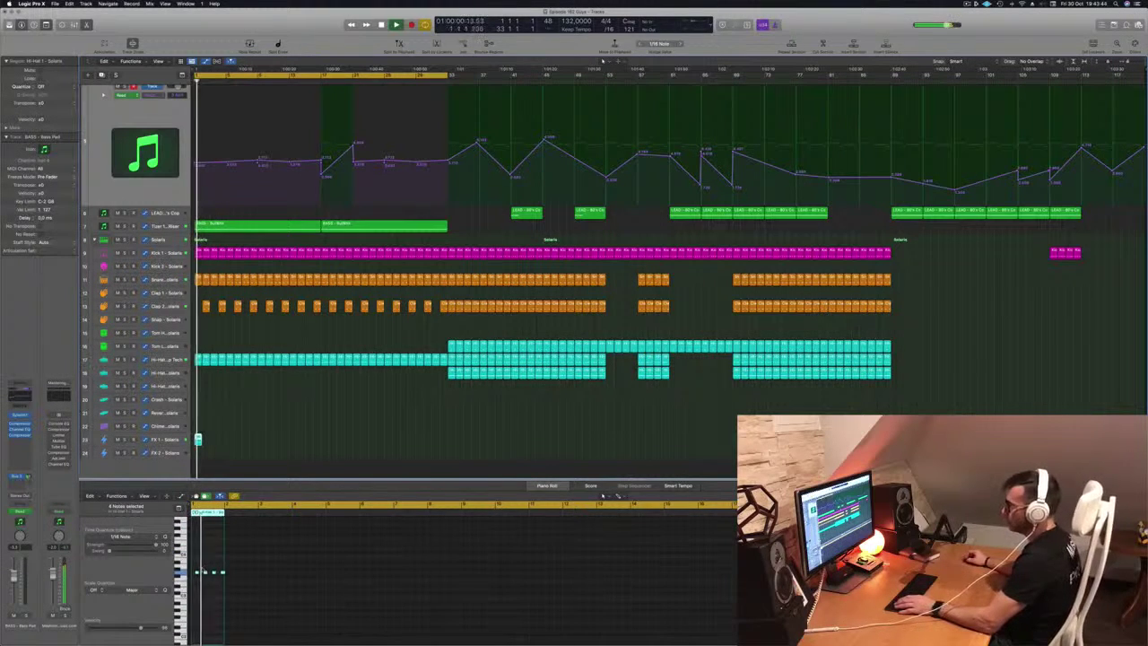
Delete the last three notes of the FX 1 region, keeping only the first one
{"action": "scroll", "coordinate": [202, 568], "scroll_direction": "up", "scroll_amount": 4}
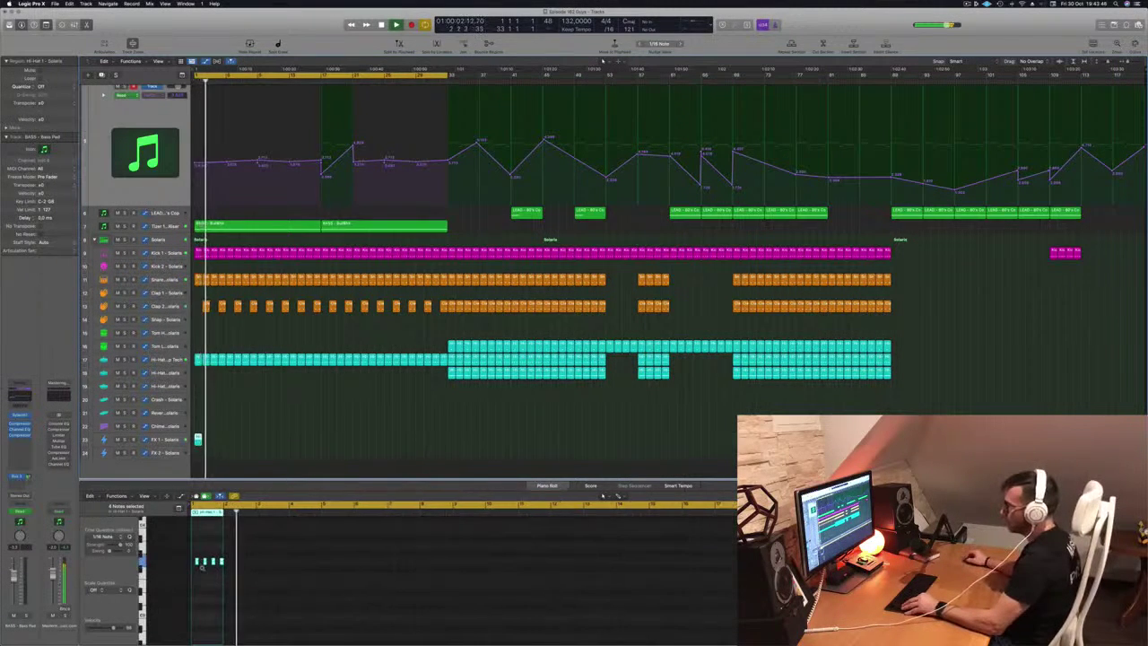
{"action": "left_click_drag", "start_coordinate": [201, 553], "coordinate": [228, 569]}
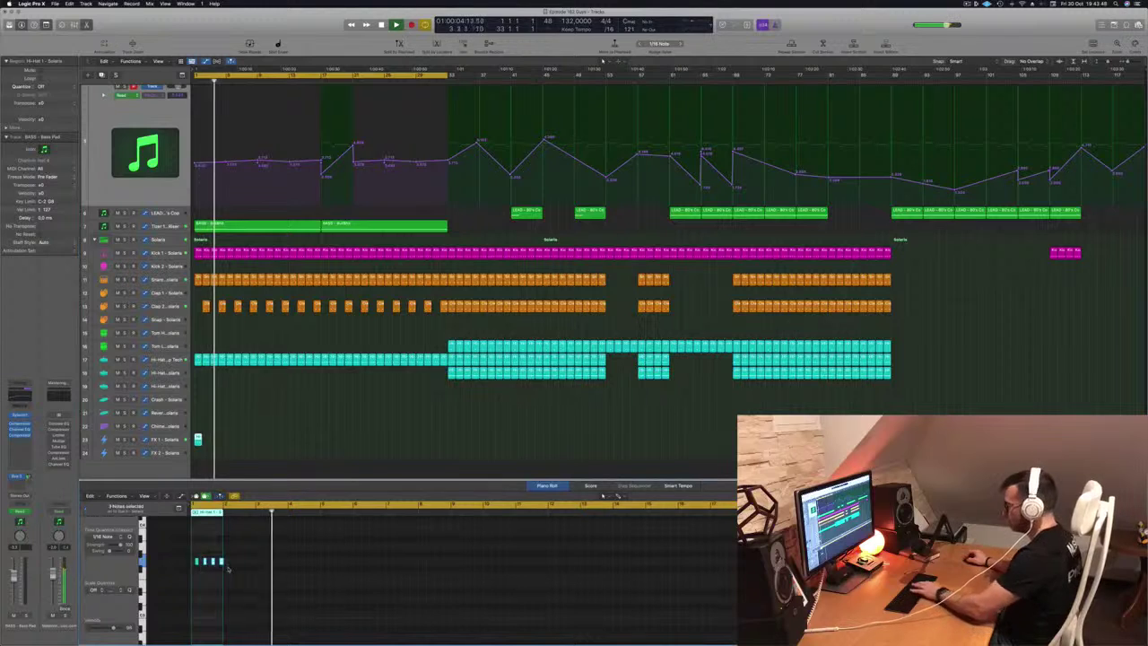
{"action": "key", "text": "Delete"}
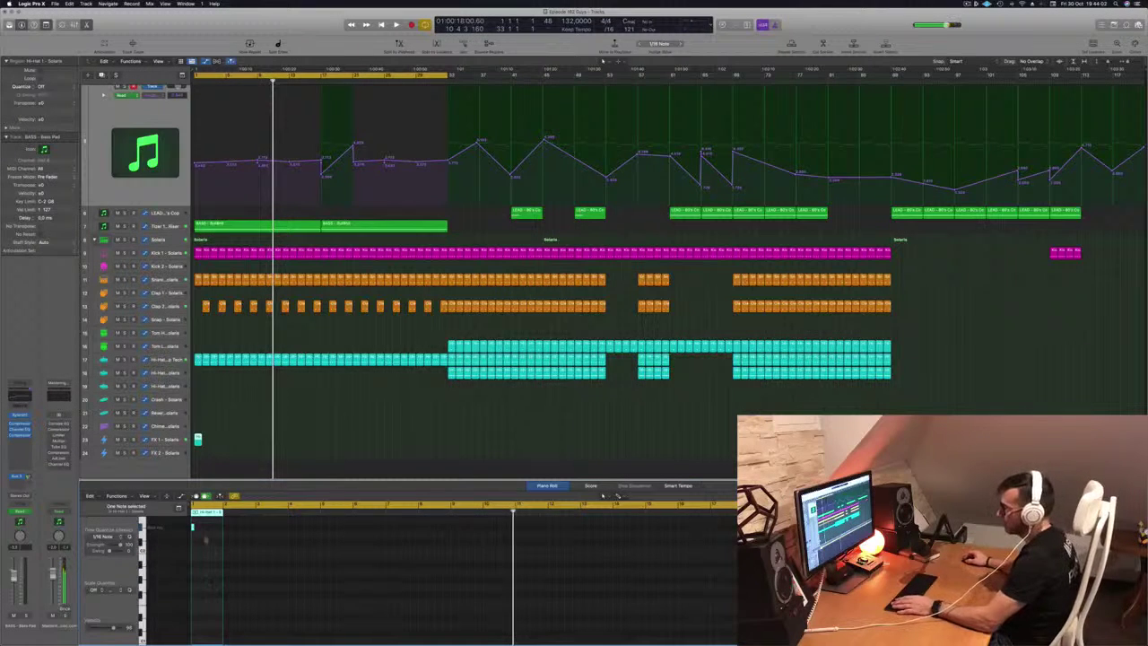
Lengthen the remaining FX 1 note to fill its one-bar region and play the FX 1 track from the start
{"action": "key", "text": "space"}
{"action": "key", "text": "space"}
{"action": "key", "text": "space"}
{"action": "left_click_drag", "start_coordinate": [194, 528], "coordinate": [221, 528]}
{"action": "key", "text": "space"}
{"action": "key", "text": "space"}
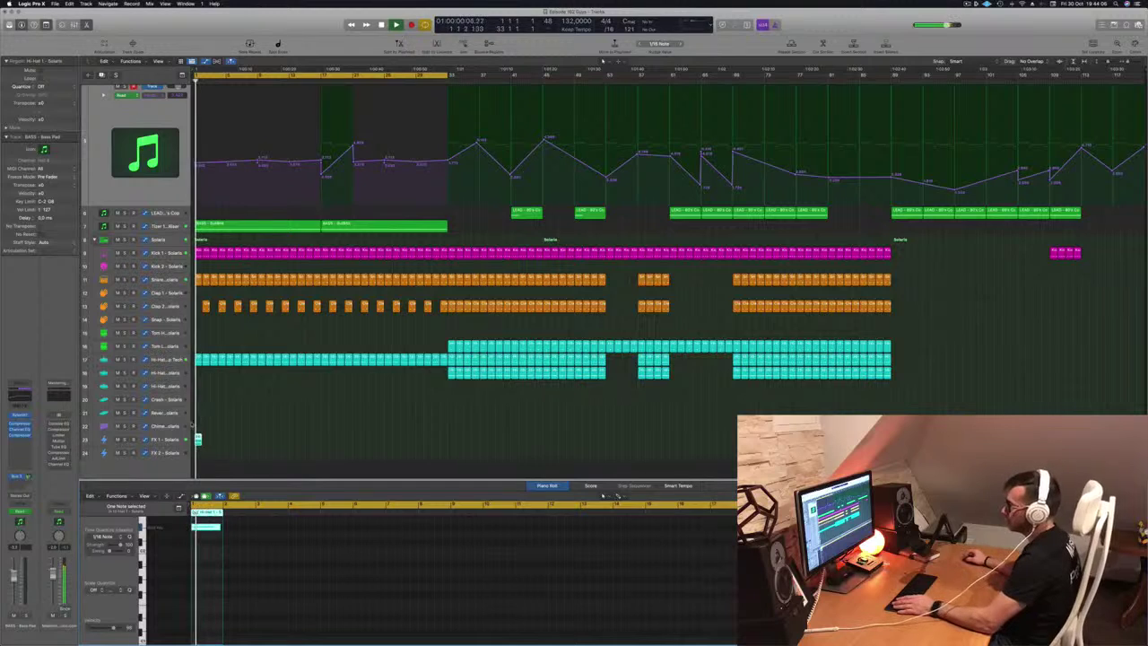
{"action": "left_click", "coordinate": [167, 439]}
{"action": "key", "text": "space"}
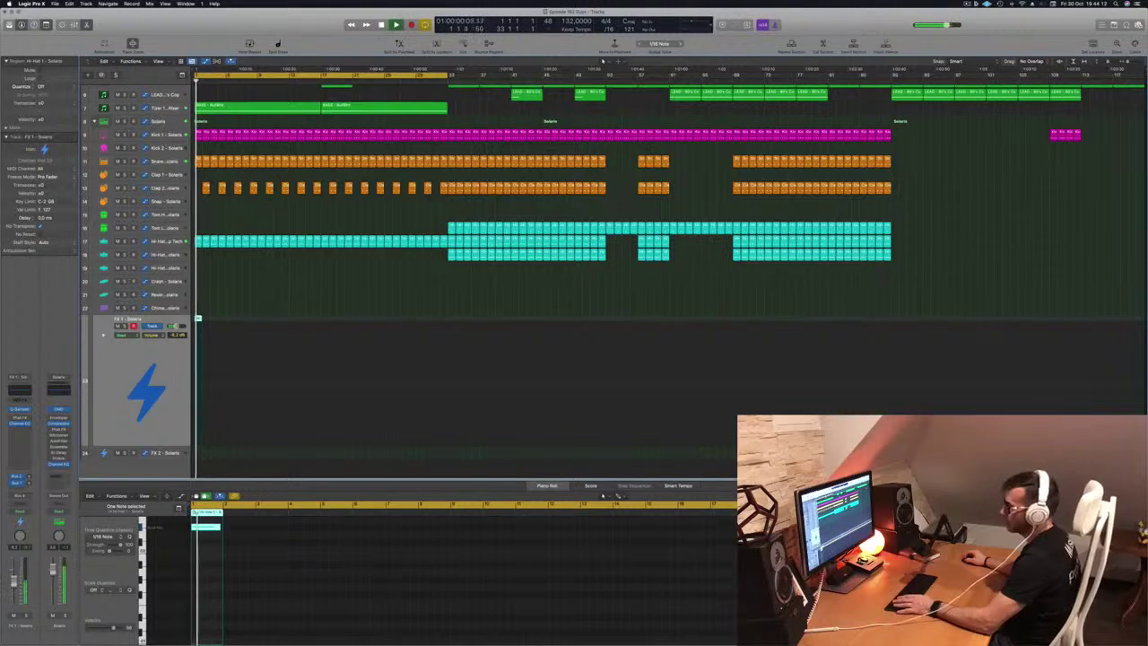
Copy the FX 1 region from bar 1 to bar 5 and play both hits from the start
{"action": "scroll", "coordinate": [248, 307], "scroll_direction": "up", "scroll_amount": 4}
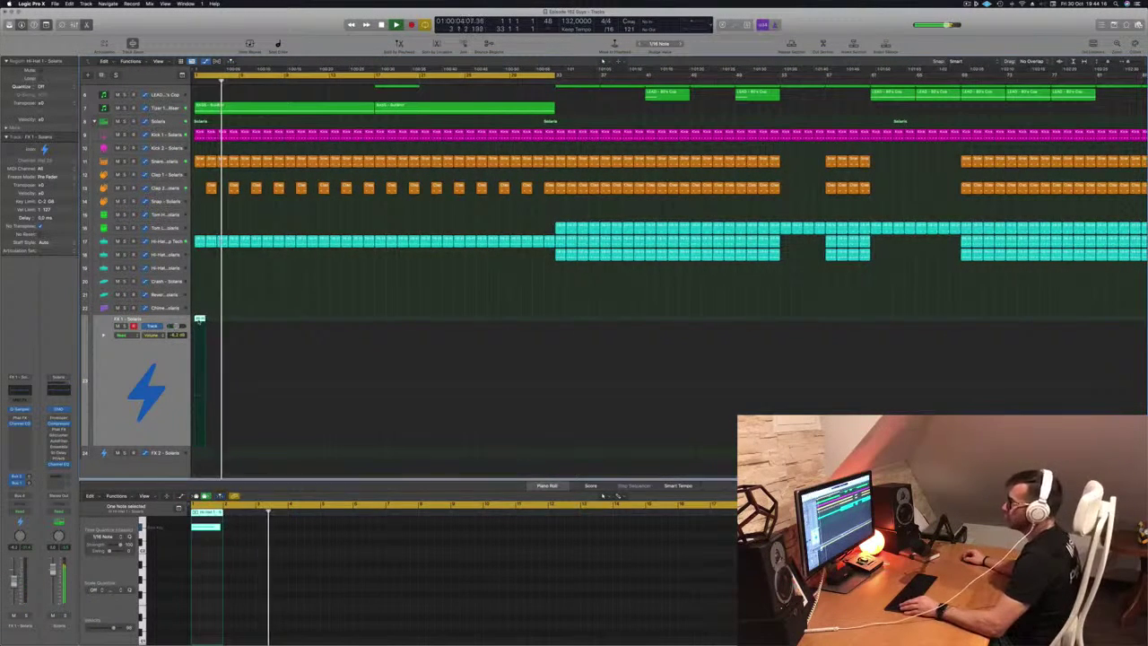
{"action": "left_click_drag", "start_coordinate": [199, 323], "coordinate": [245, 329]}
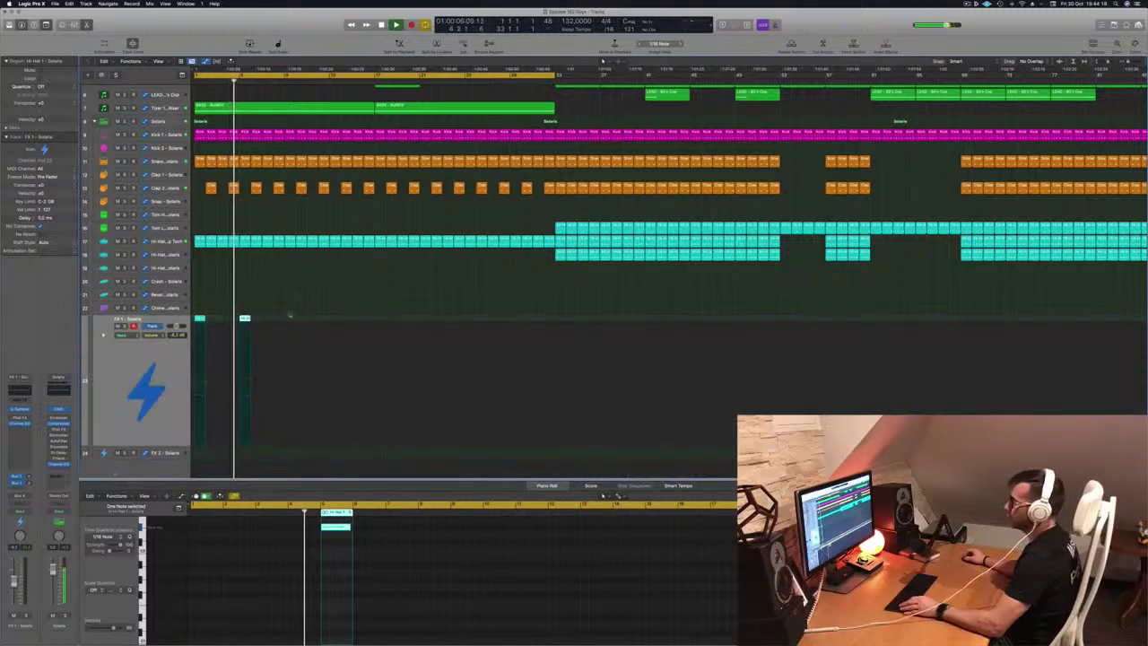
{"action": "left_click", "coordinate": [200, 320], "text": "shift"}
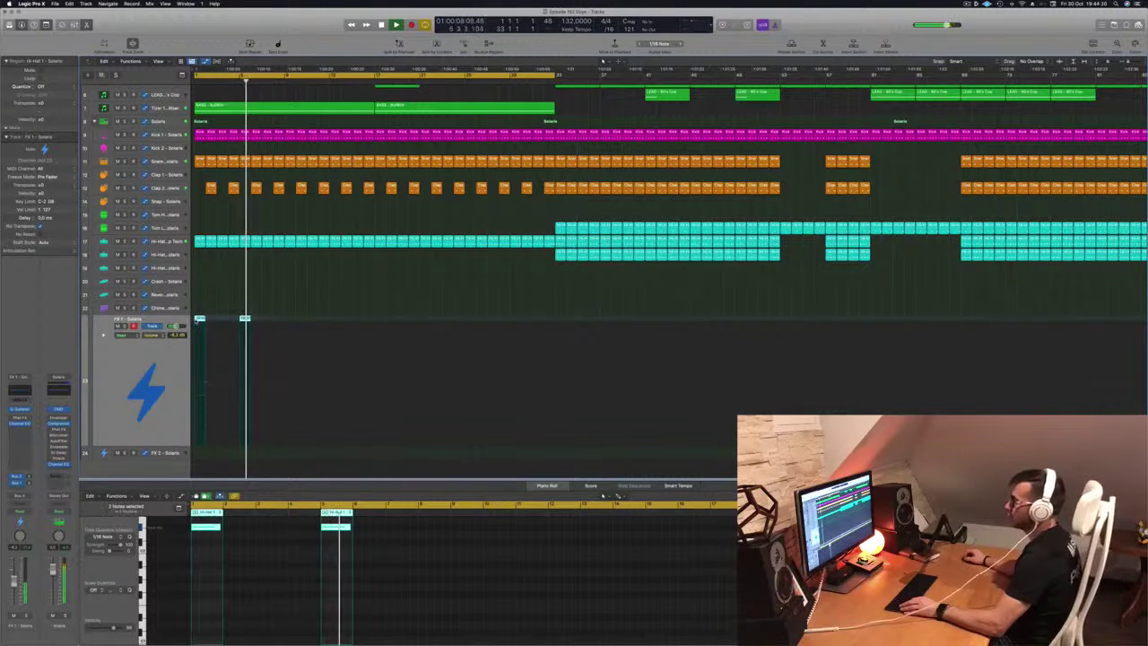
{"action": "key", "text": "Return"}
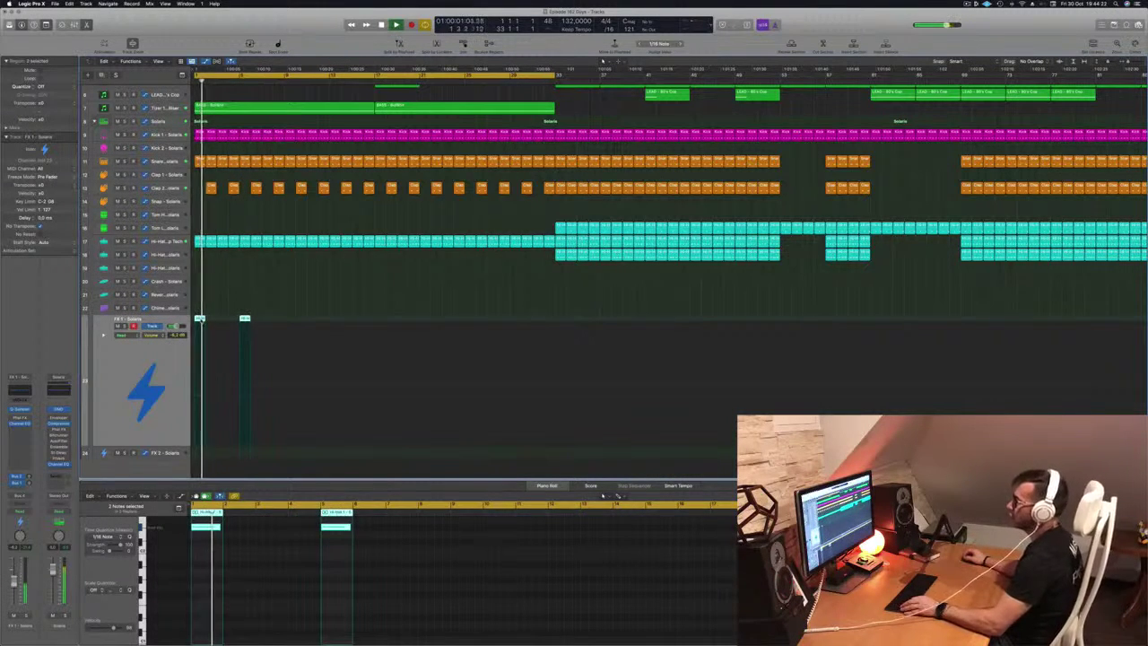
{"action": "left_click", "coordinate": [252, 294]}
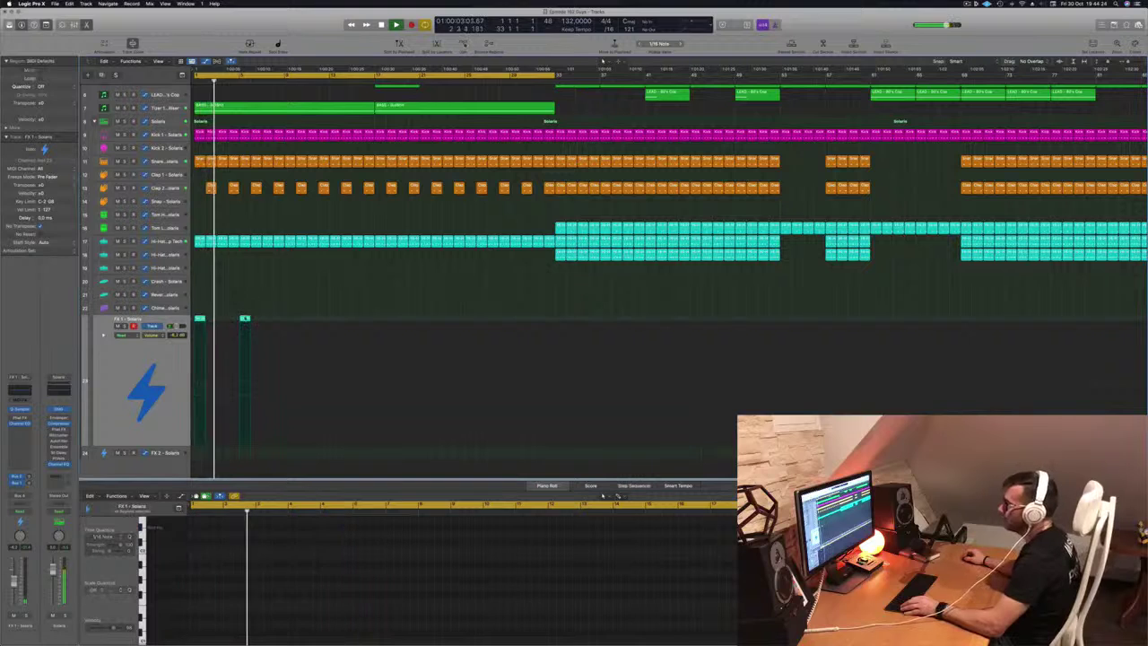
Repeat the FX 1 regions every four bars through bar 29
{"action": "left_click_drag", "start_coordinate": [244, 319], "coordinate": [380, 324]}
{"action": "left_click", "coordinate": [203, 320], "text": "shift"}
{"action": "scroll", "coordinate": [359, 309], "scroll_direction": "down", "scroll_amount": 3}
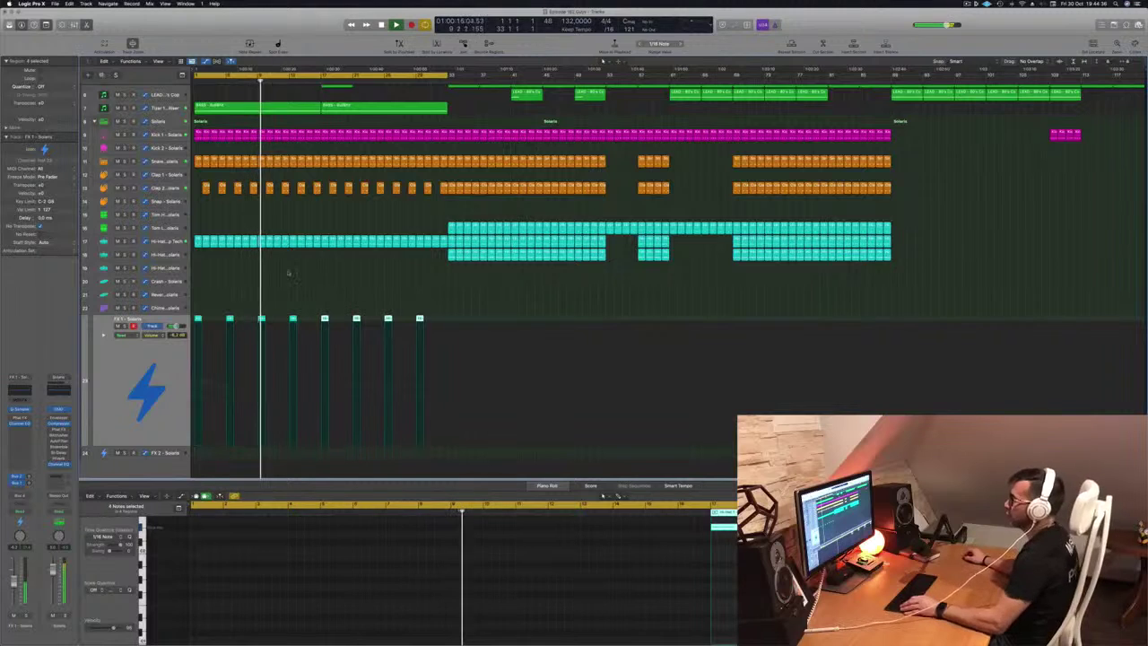
{"action": "scroll", "coordinate": [242, 277], "scroll_direction": "down", "scroll_amount": 2}
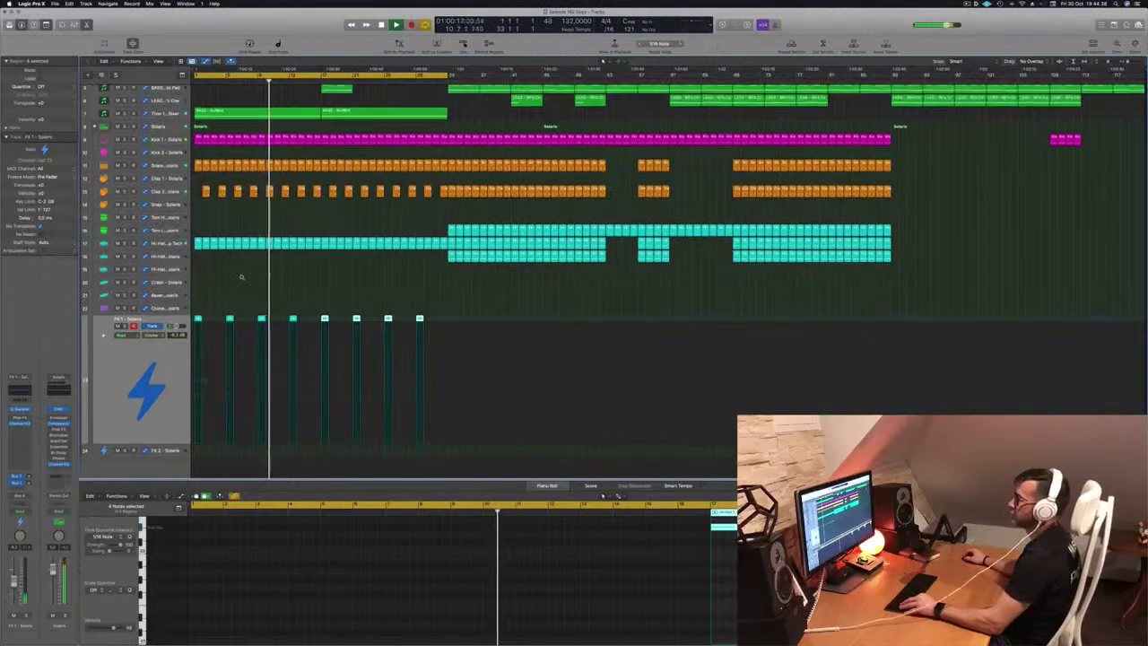
{"action": "scroll", "coordinate": [241, 279], "scroll_direction": "down", "scroll_amount": 2}
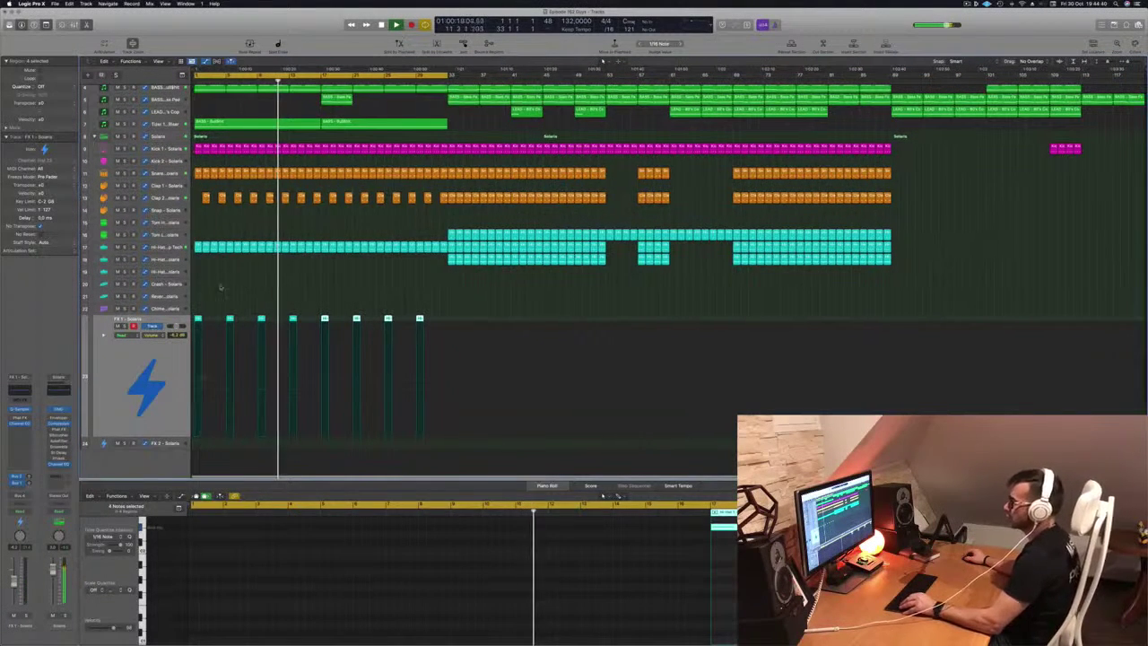
Copy the FX 1 region at bar 17 onto the Crash track at the same bar
{"action": "left_click", "coordinate": [302, 309]}
{"action": "left_click", "coordinate": [292, 320]}
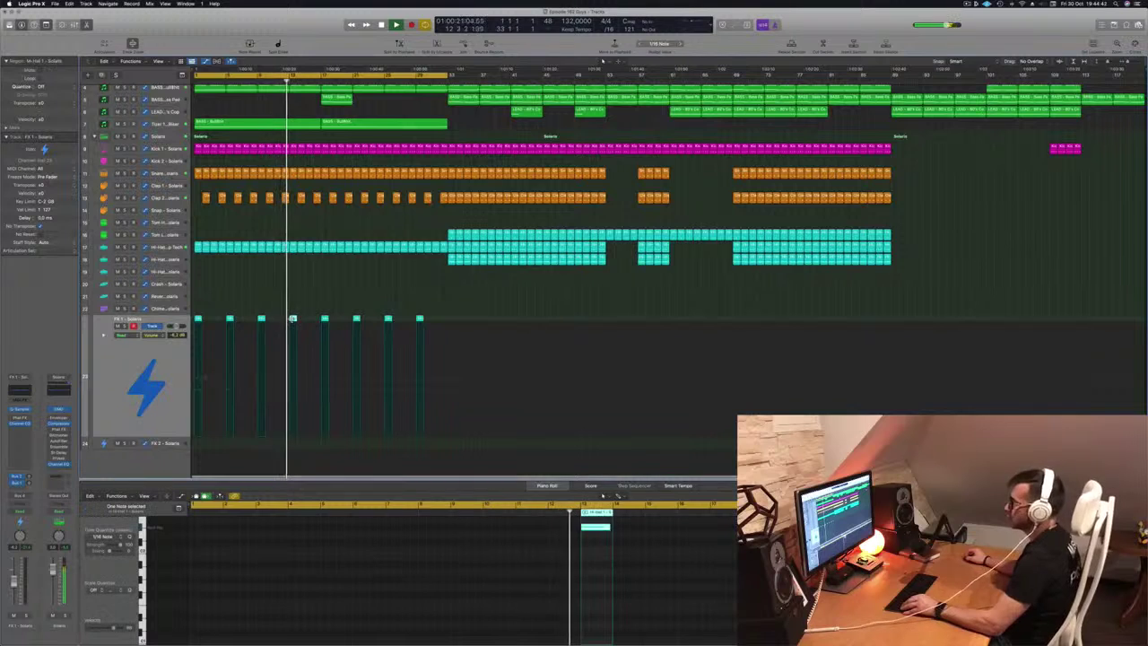
{"action": "left_click", "coordinate": [325, 319]}
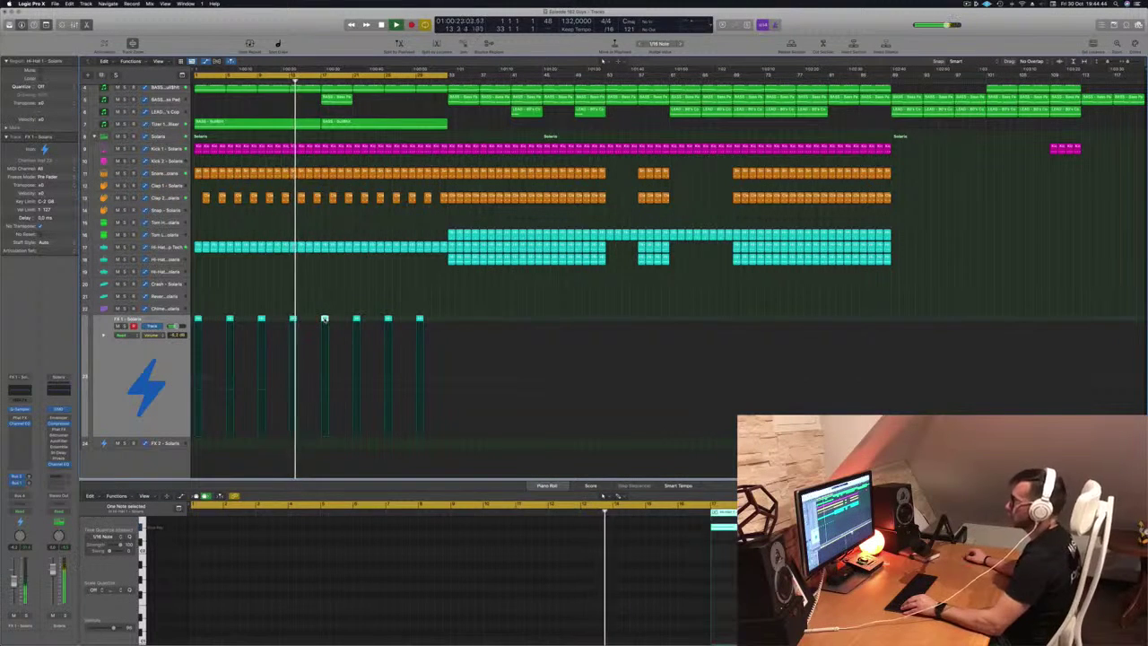
{"action": "left_click_drag", "start_coordinate": [324, 320], "coordinate": [326, 284]}
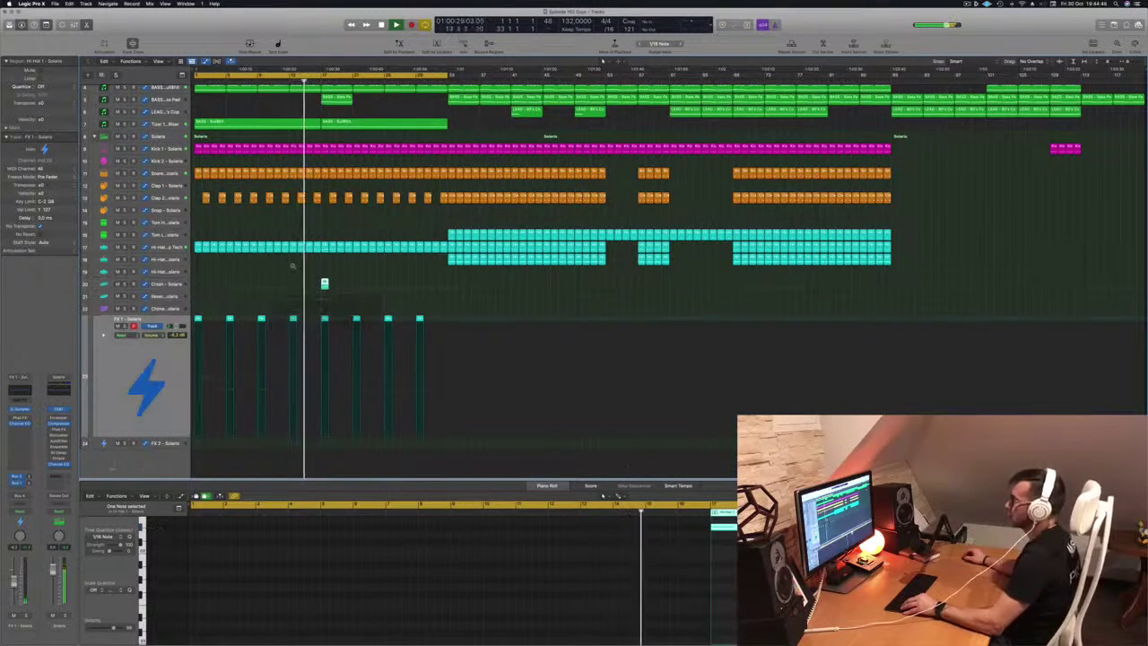
{"action": "scroll", "coordinate": [292, 264], "scroll_direction": "up", "scroll_amount": 8}
{"action": "scroll", "coordinate": [391, 294], "scroll_direction": "down", "scroll_amount": 2}
{"action": "scroll", "coordinate": [392, 293], "scroll_direction": "down", "scroll_amount": 5}
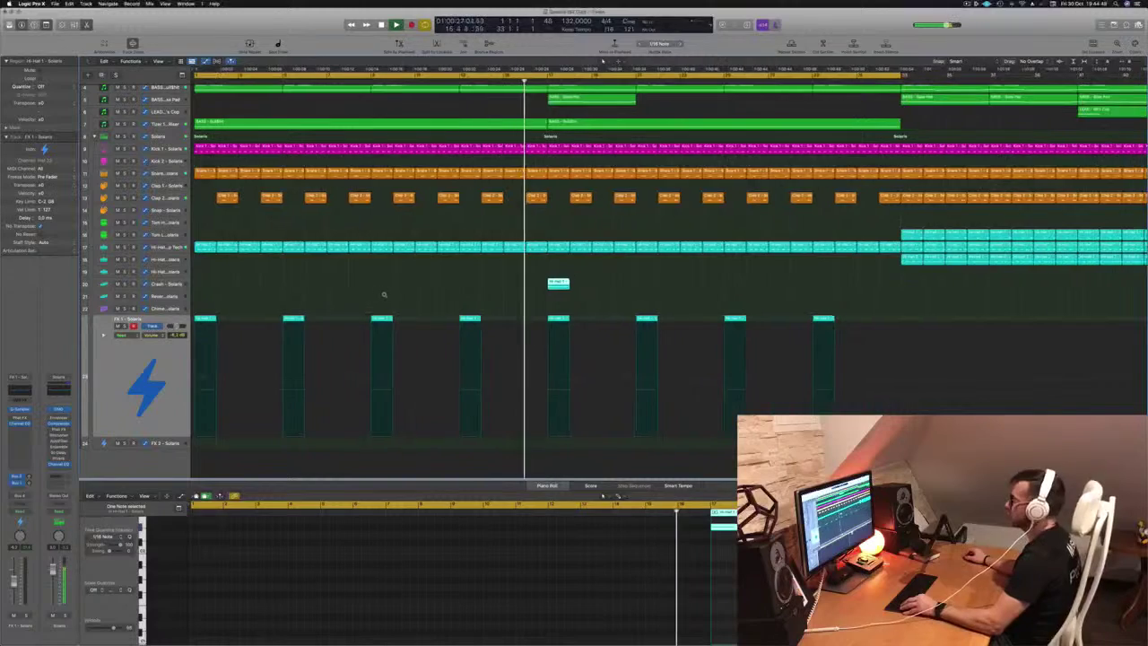
{"action": "scroll", "coordinate": [375, 300], "scroll_direction": "down", "scroll_amount": 3}
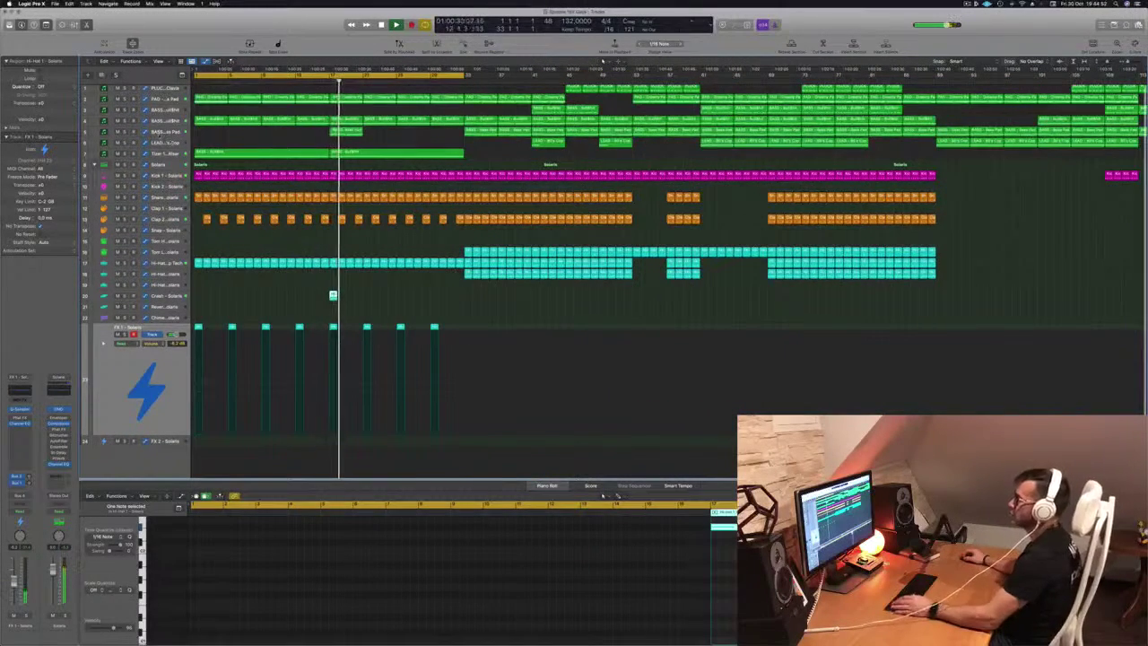
Reduce the Bass Pad region at bar 17 to a single note and replay from just before it
{"action": "left_click", "coordinate": [160, 133]}
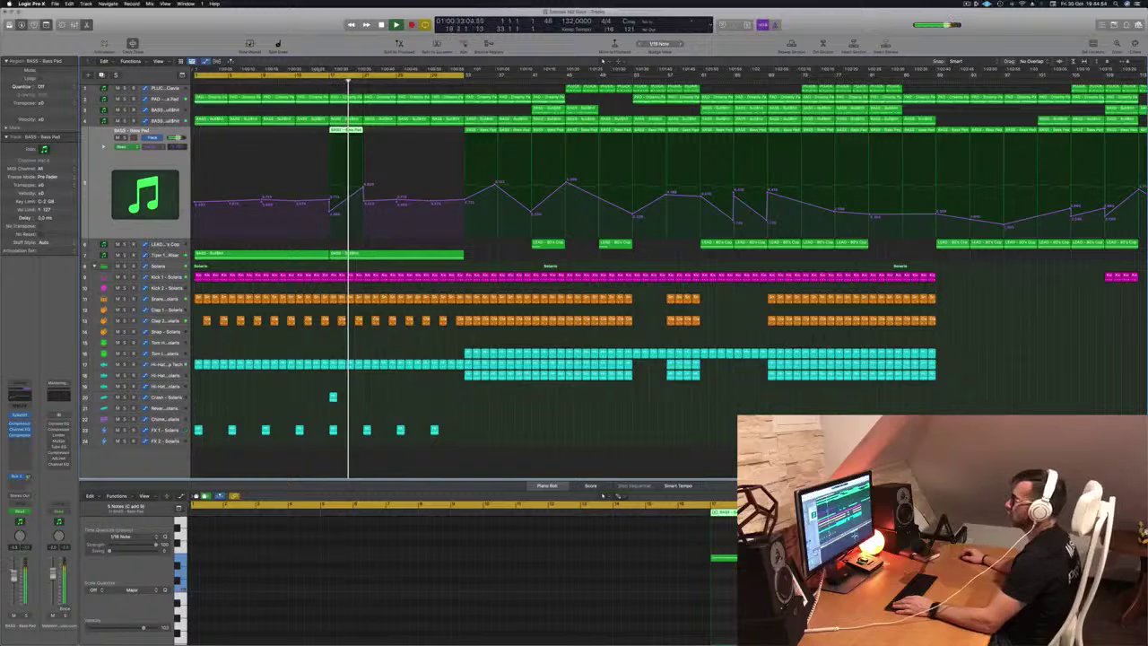
{"action": "left_click", "coordinate": [322, 83]}
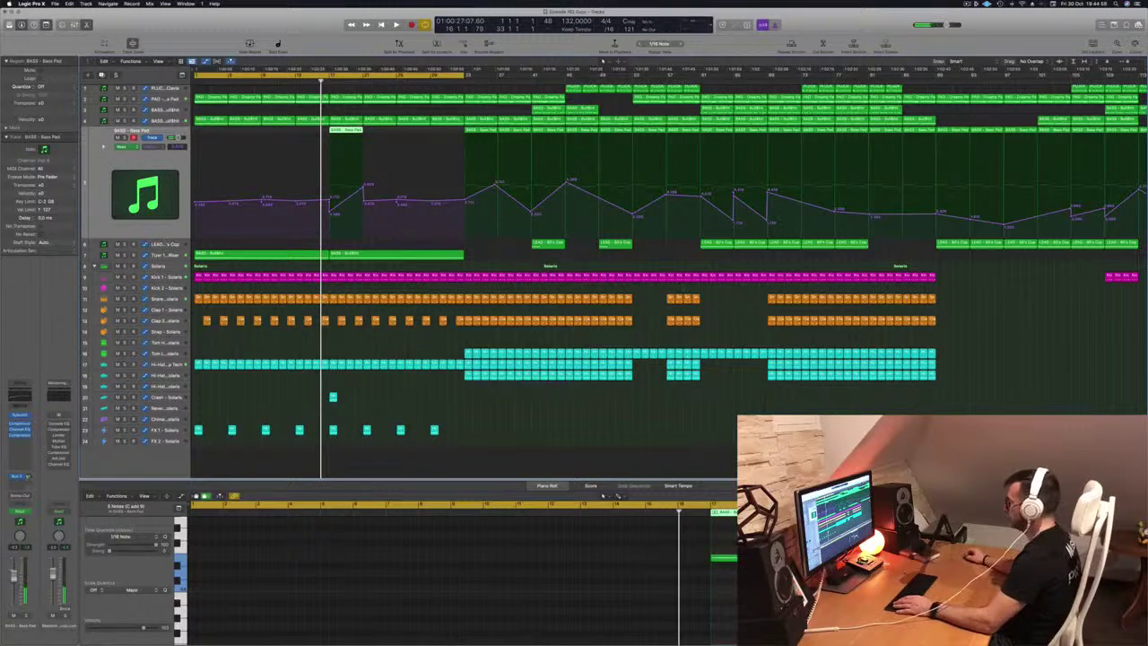
{"action": "left_click", "coordinate": [183, 572]}
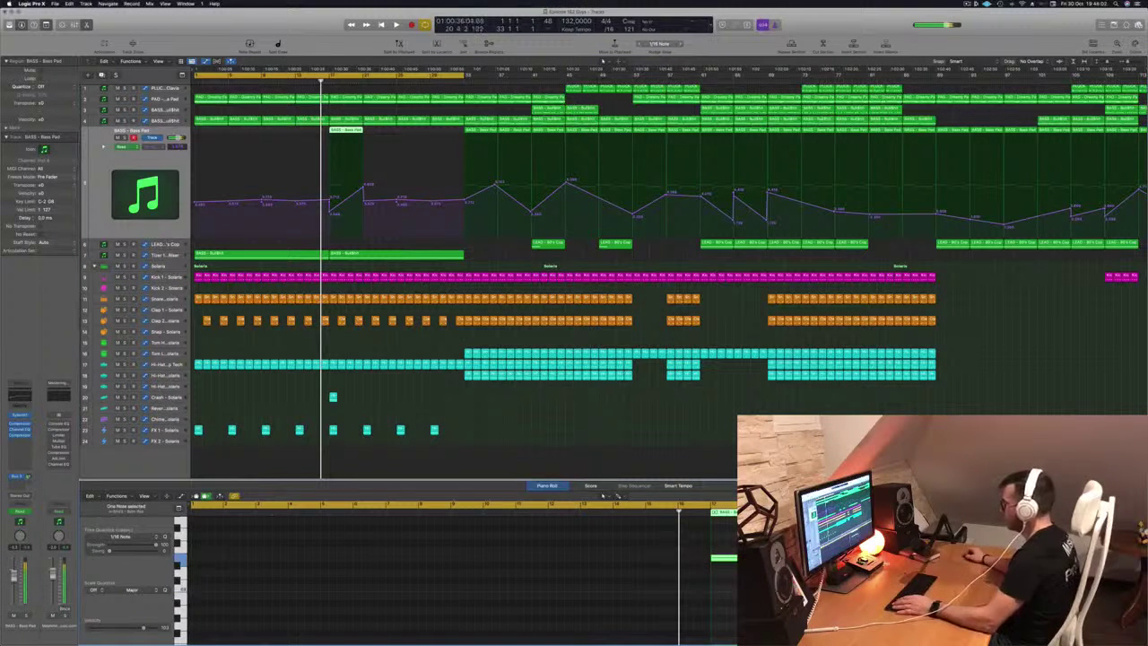
{"action": "key", "text": "space"}
{"action": "left_click", "coordinate": [320, 83]}
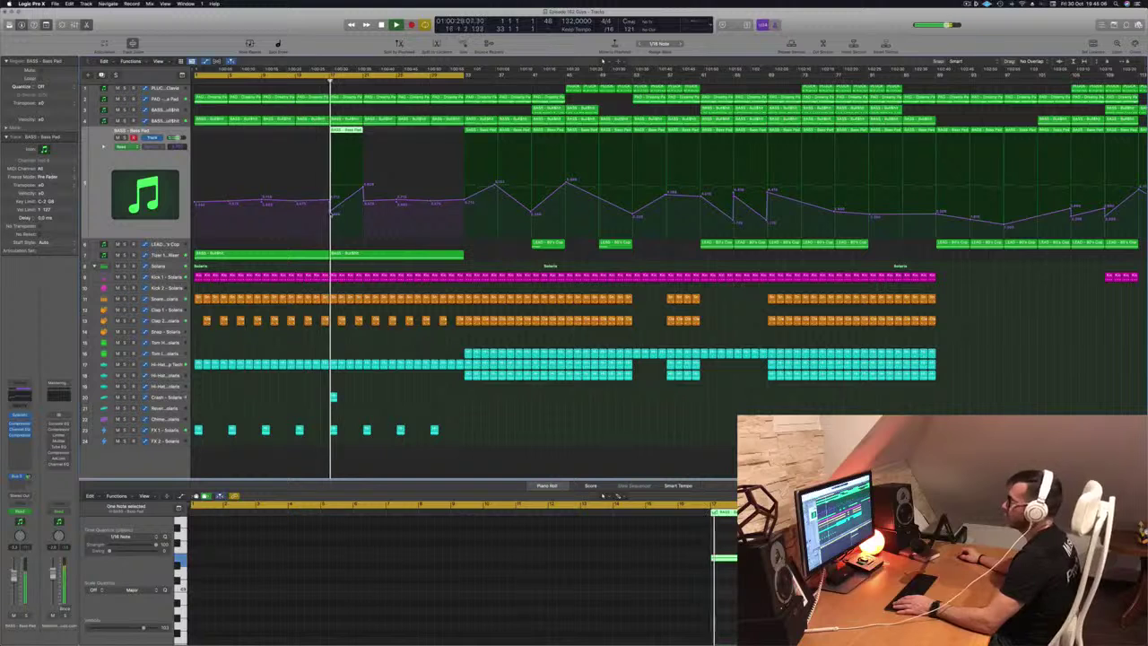
Flatten the Bass Pad automation between bars 17 and 21, and loop playback over bars 17 to 33
{"action": "left_click", "coordinate": [332, 214]}
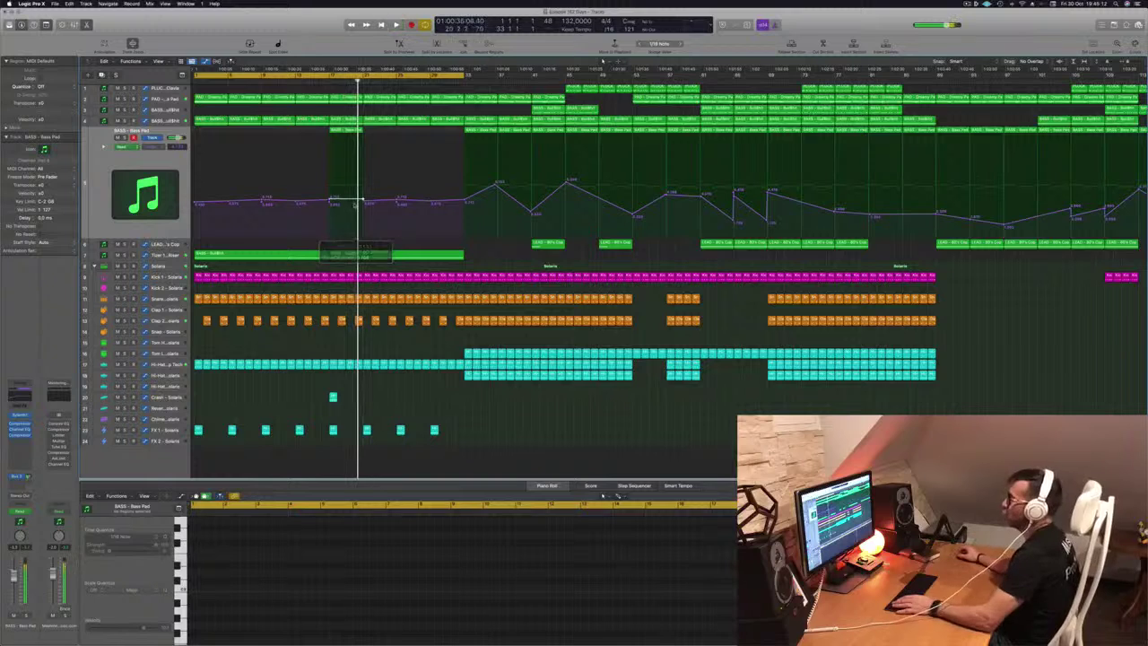
{"action": "left_click", "coordinate": [332, 76]}
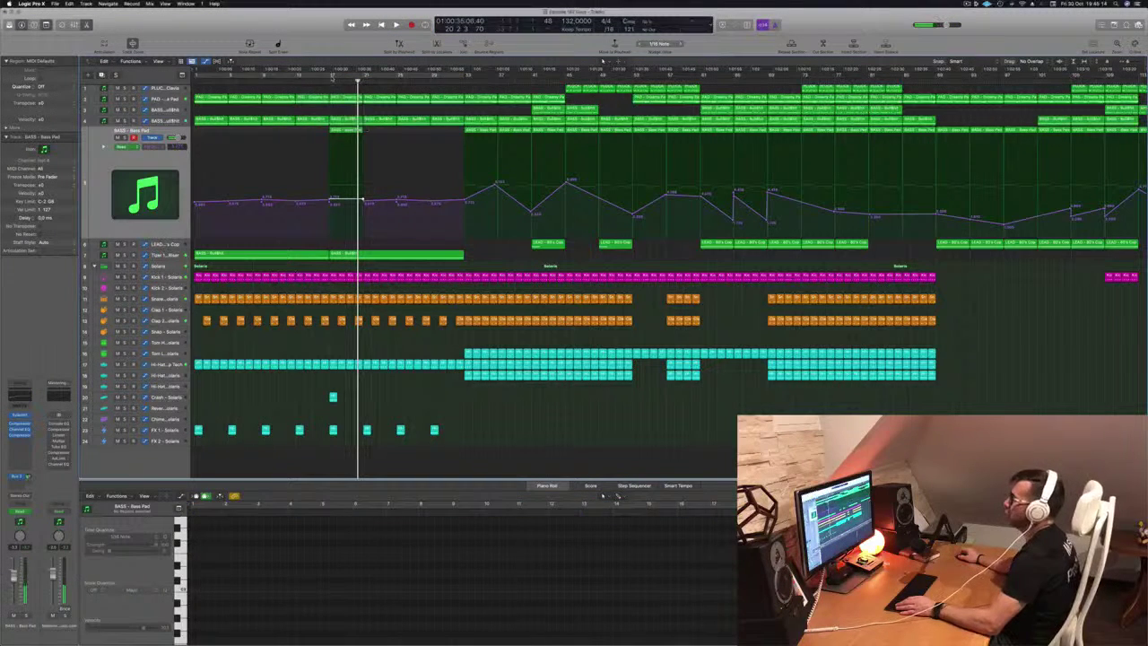
{"action": "left_click_drag", "start_coordinate": [332, 76], "coordinate": [464, 77]}
{"action": "key", "text": "space"}
{"action": "key", "text": "super+Right"}
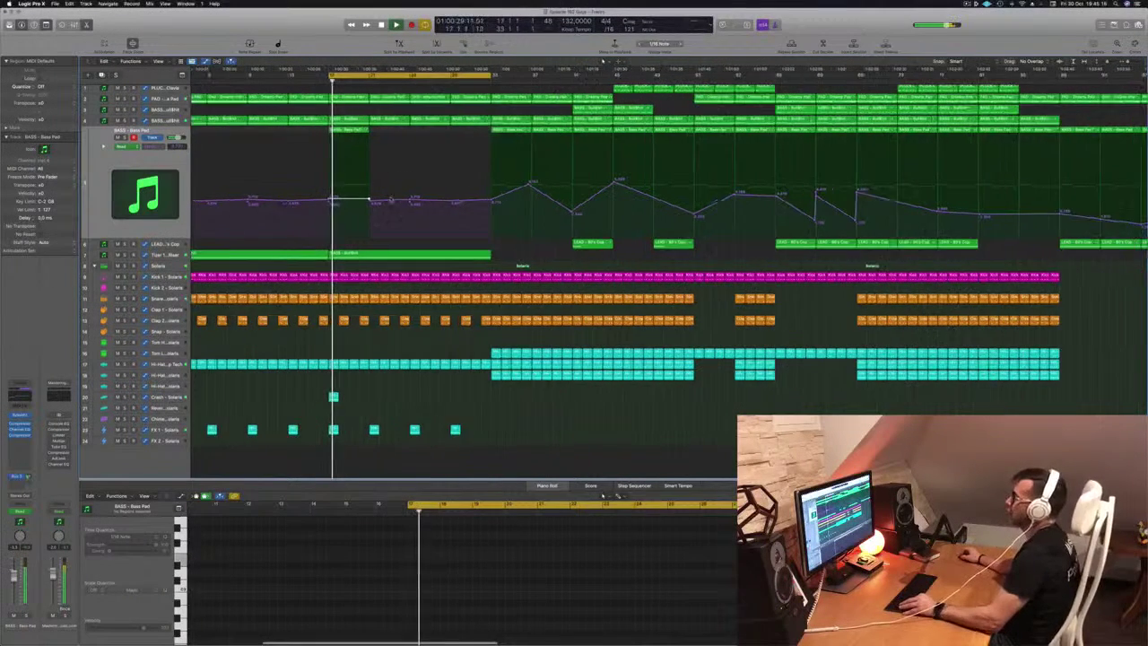
Draw four progressively higher automation ramps across the Bass Pad region from bar 17 to 21 and play it
{"action": "key", "text": "super+Right"}
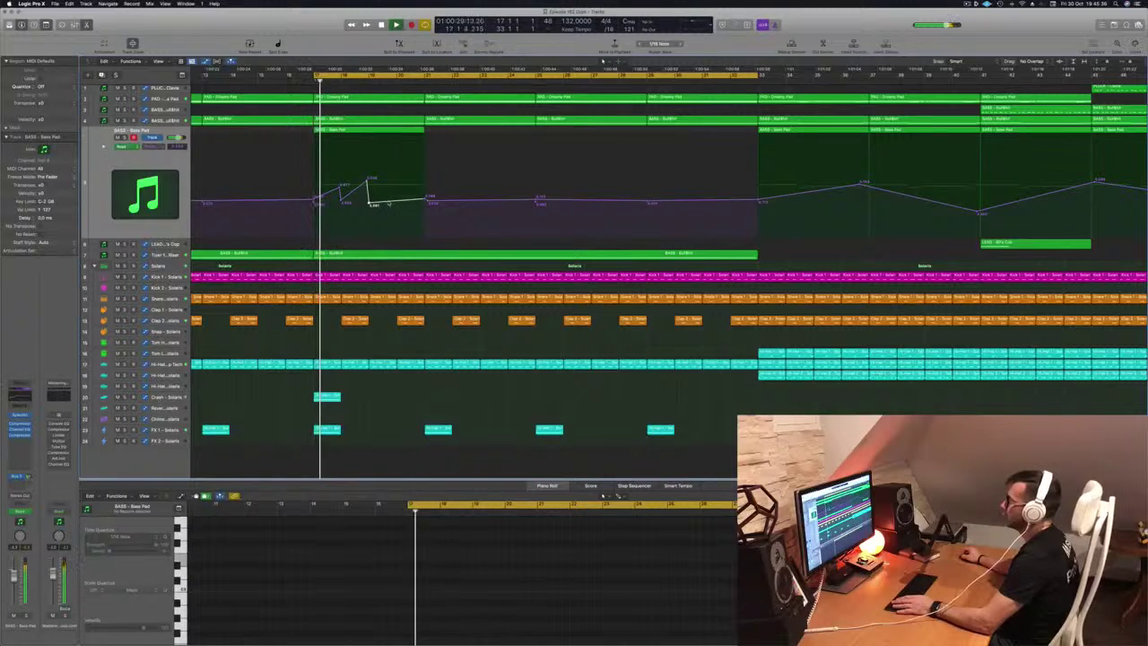
{"action": "left_click_drag", "start_coordinate": [392, 204], "coordinate": [425, 162]}
{"action": "key", "text": "Return"}
{"action": "key", "text": "super+Left"}
{"action": "key", "text": "space"}
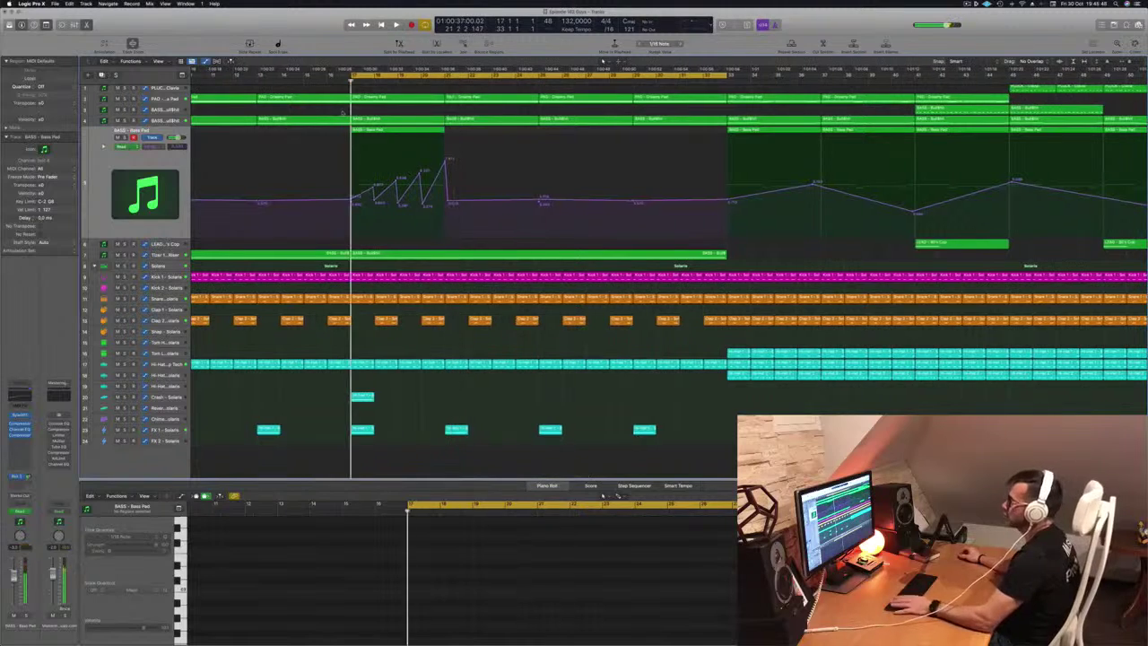
{"action": "left_click", "coordinate": [107, 195]}
{"action": "key", "text": "space"}
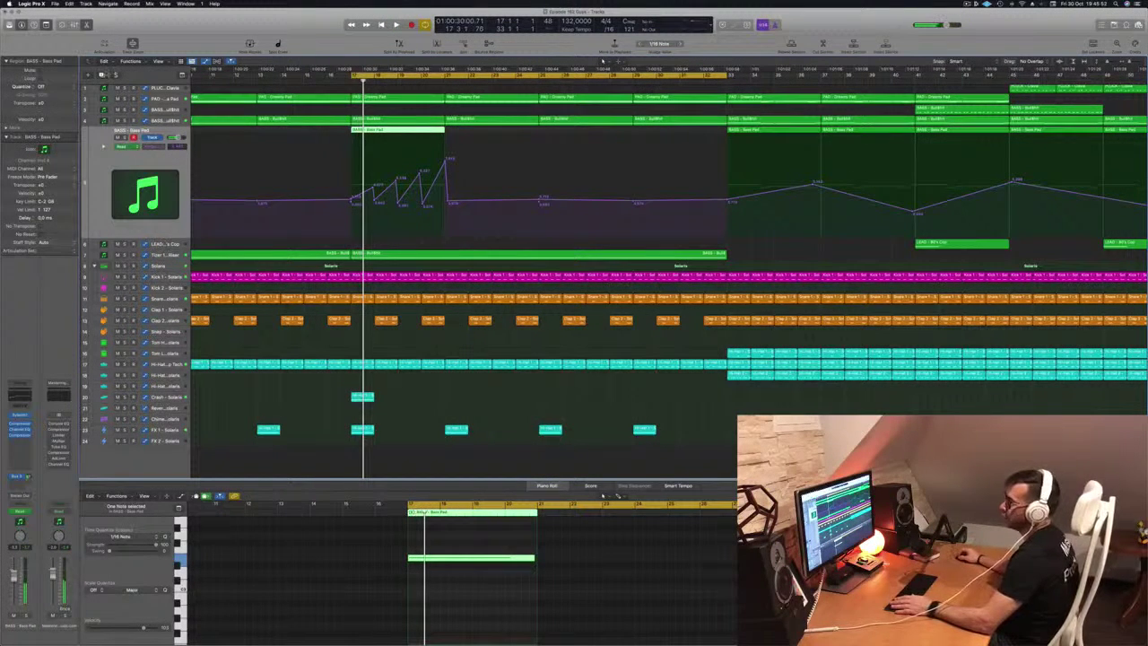
Duplicate the Bass Pad track and move the region at bar 17 onto the new track
{"action": "key", "text": "super+d"}
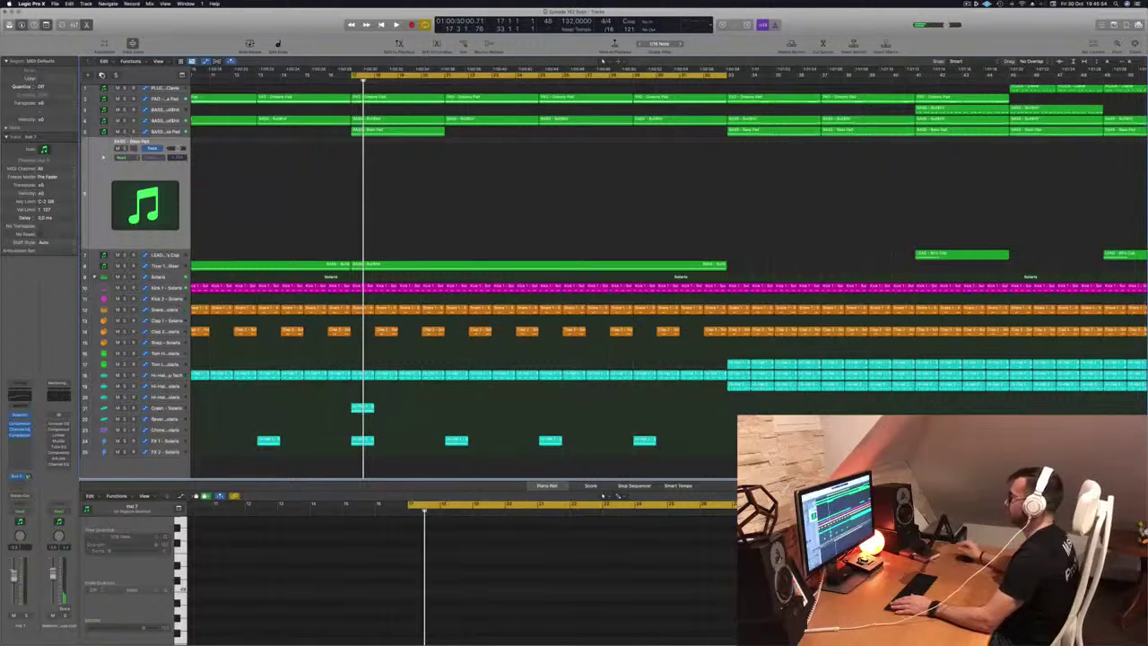
{"action": "left_click", "coordinate": [387, 120]}
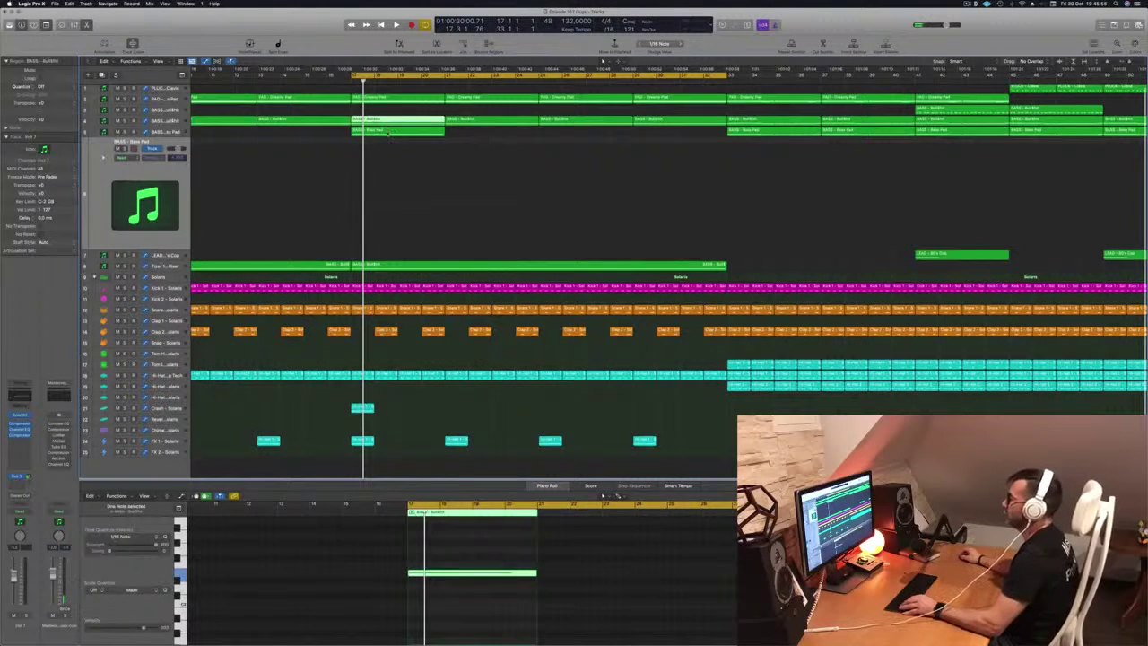
{"action": "left_click_drag", "start_coordinate": [387, 137], "coordinate": [387, 157]}
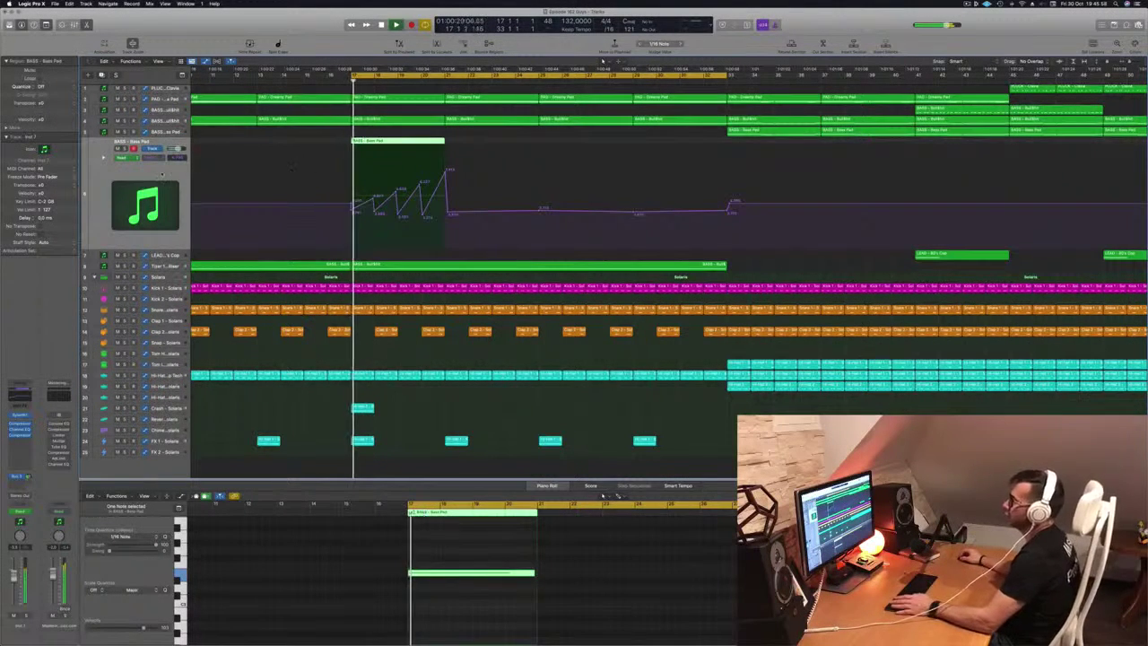
Set the duplicated Bass Pad track to Touch automation and record a bus send level change from bar 17
{"action": "left_click", "coordinate": [18, 475]}
{"action": "key", "text": "Escape"}
{"action": "key", "text": "space"}
{"action": "key", "text": "space"}
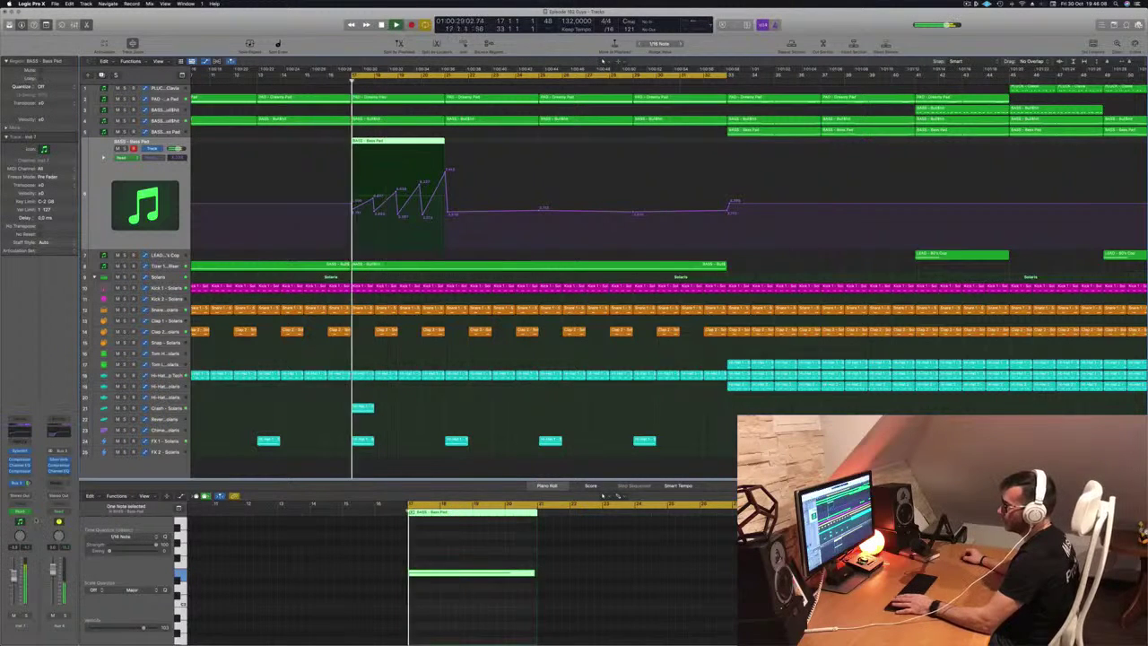
{"action": "left_click", "coordinate": [36, 509]}
{"action": "left_click", "coordinate": [18, 517]}
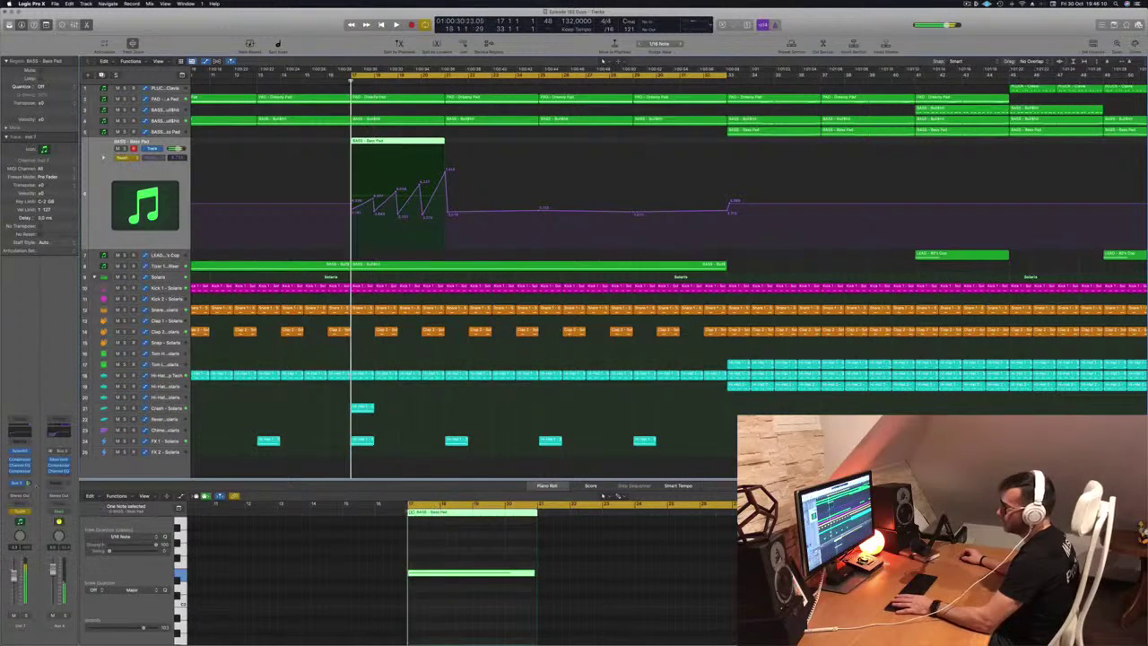
{"action": "left_click_drag", "start_coordinate": [34, 474], "coordinate": [34, 470]}
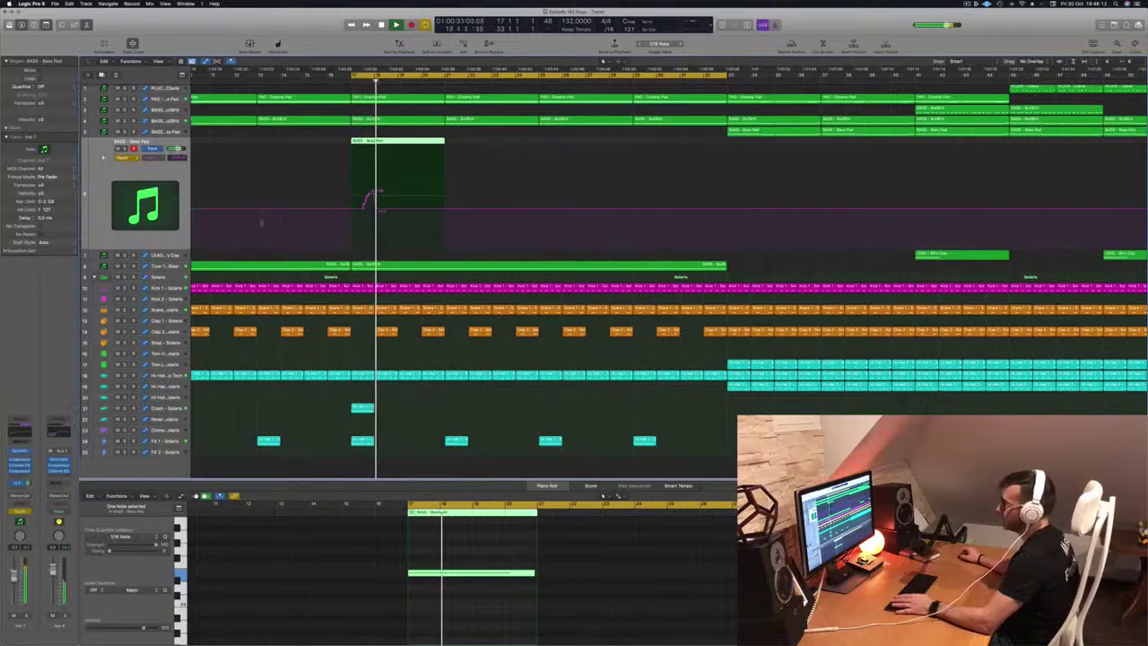
Replace the recorded send automation with a straight ramp rising from bar 17 to 21, and play from bar 17
{"action": "left_click_drag", "start_coordinate": [377, 208], "coordinate": [352, 209]}
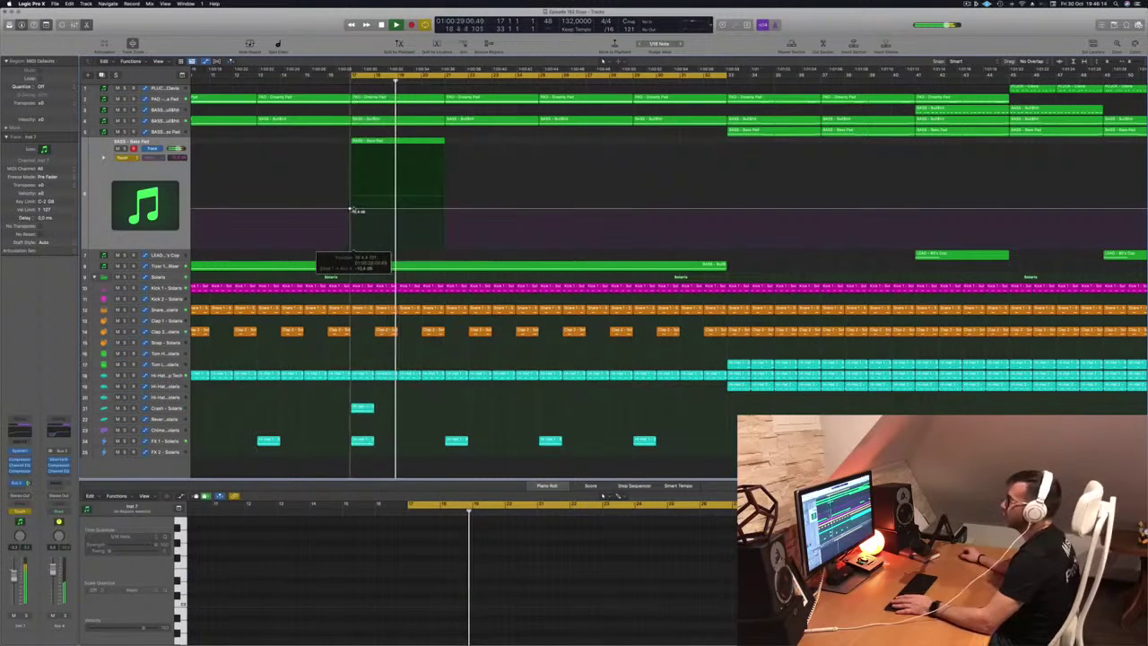
{"action": "left_click", "coordinate": [444, 209]}
{"action": "left_click_drag", "start_coordinate": [444, 209], "coordinate": [446, 175]}
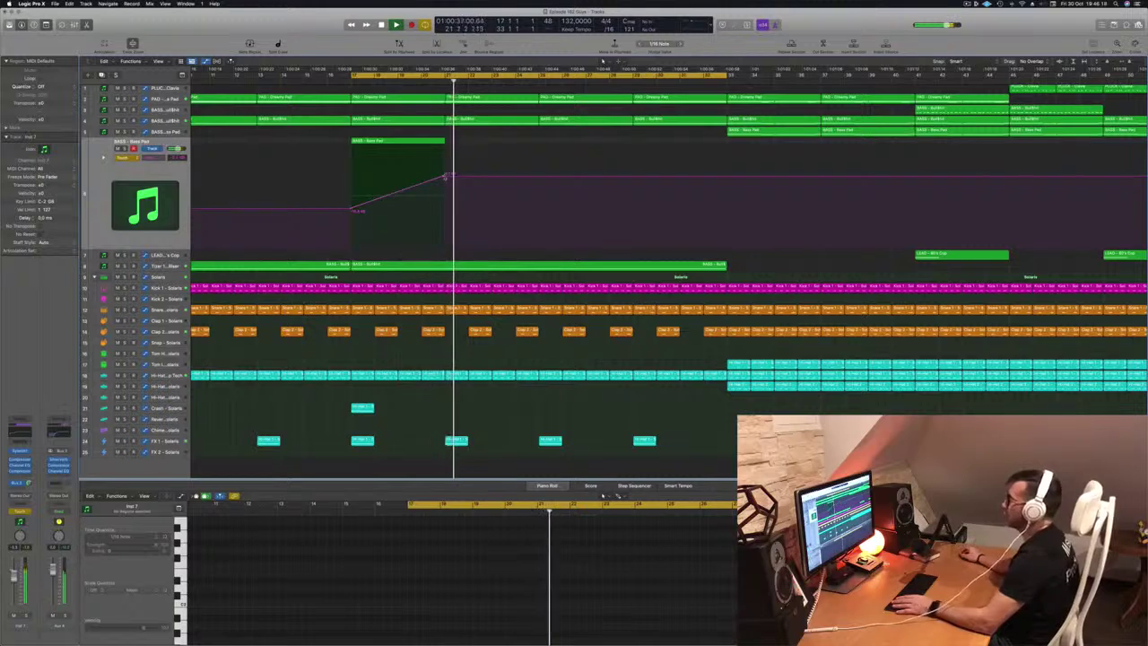
{"action": "key", "text": "super+Left"}
{"action": "key", "text": "super+Left"}
{"action": "key", "text": "super+Left"}
{"action": "key", "text": "super+Up"}
{"action": "key", "text": "super+Up"}
{"action": "key", "text": "super+Up"}
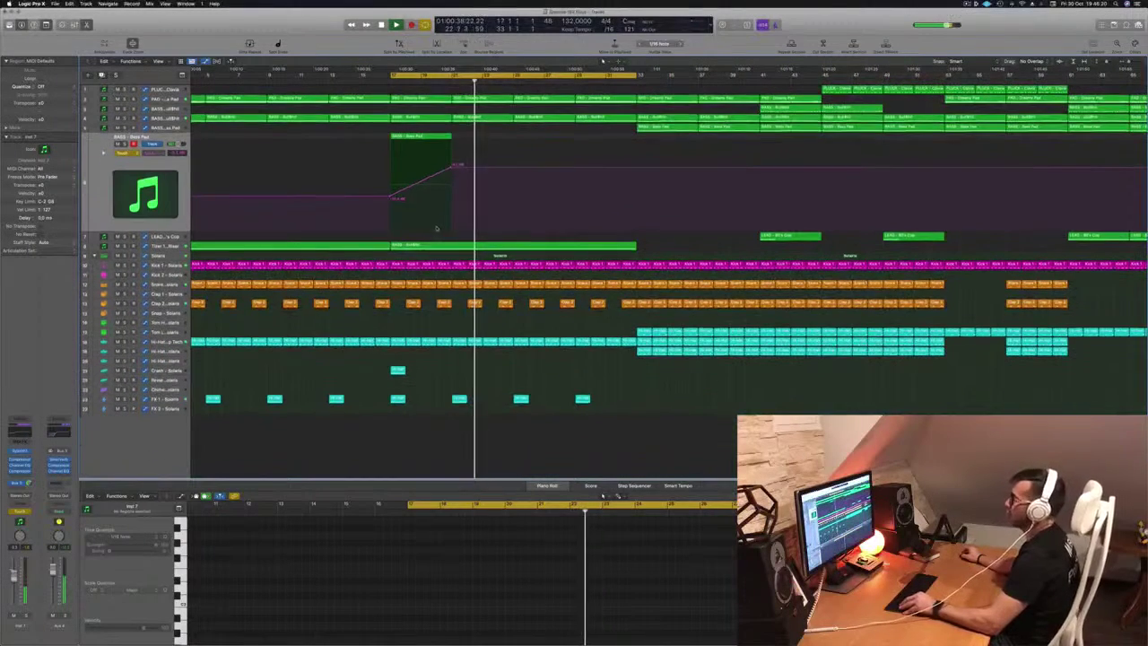
{"action": "key", "text": "Return"}
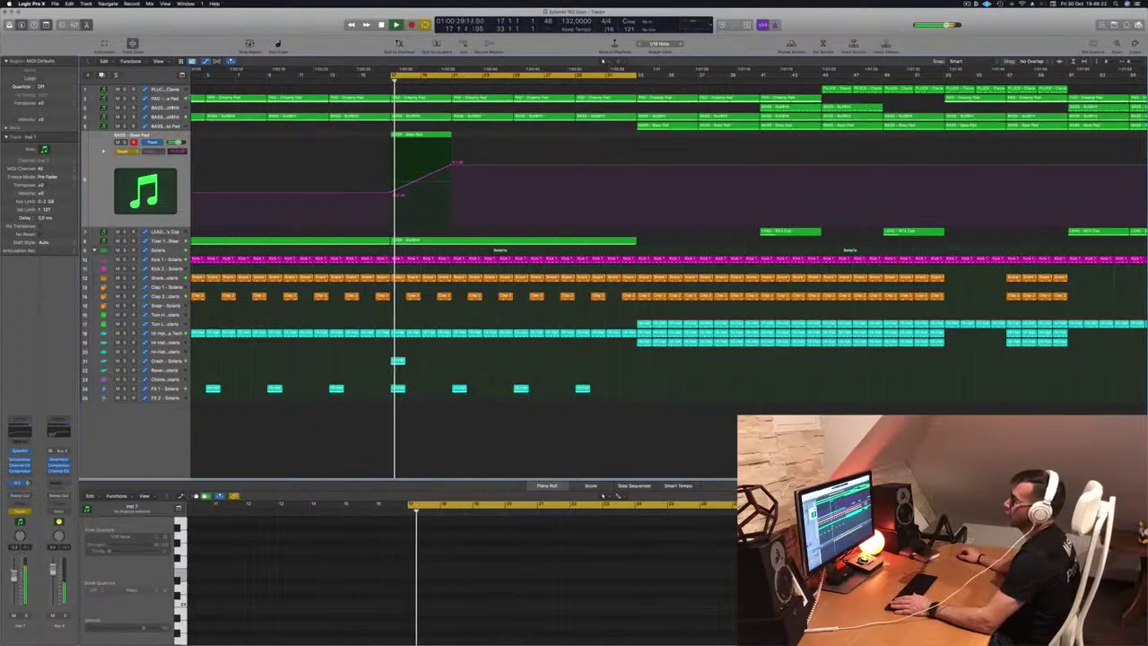
On the pad track, raise an automation peak at bar 21 that slopes down to bar 25, and play from bar 17
{"action": "left_click", "coordinate": [165, 99]}
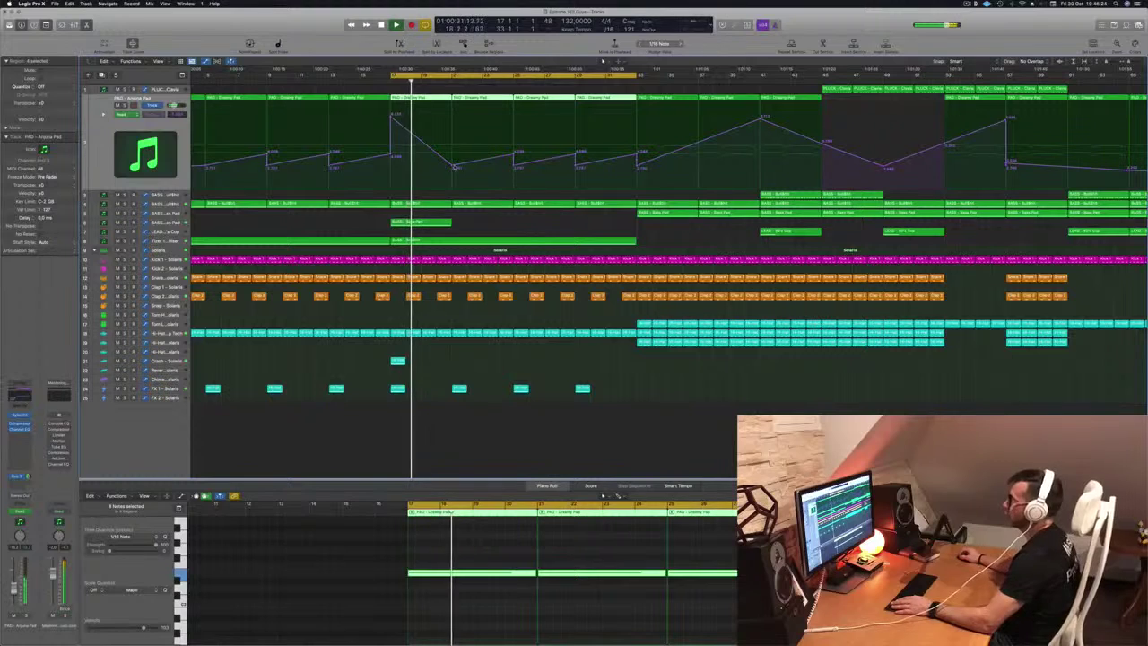
{"action": "left_click", "coordinate": [456, 167]}
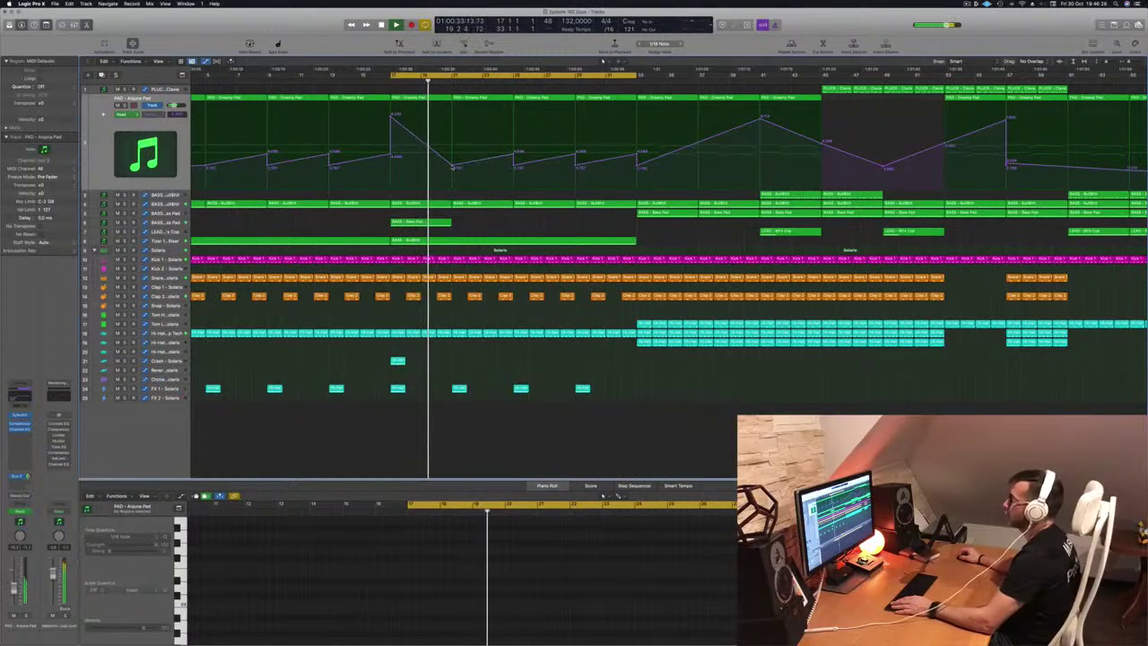
{"action": "left_click_drag", "start_coordinate": [456, 167], "coordinate": [455, 117]}
{"action": "key", "text": "space"}
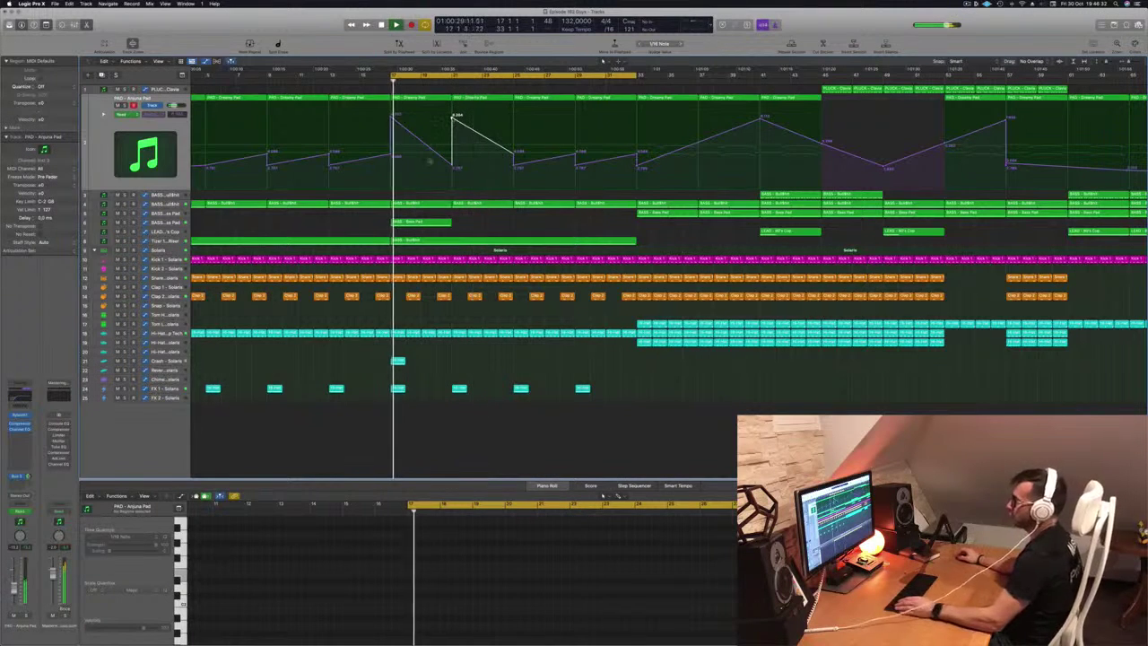
Lower the duplicated Bass Pad track's volume slightly and set its automation mode to Read with all automation lanes shown
{"action": "left_click", "coordinate": [165, 223]}
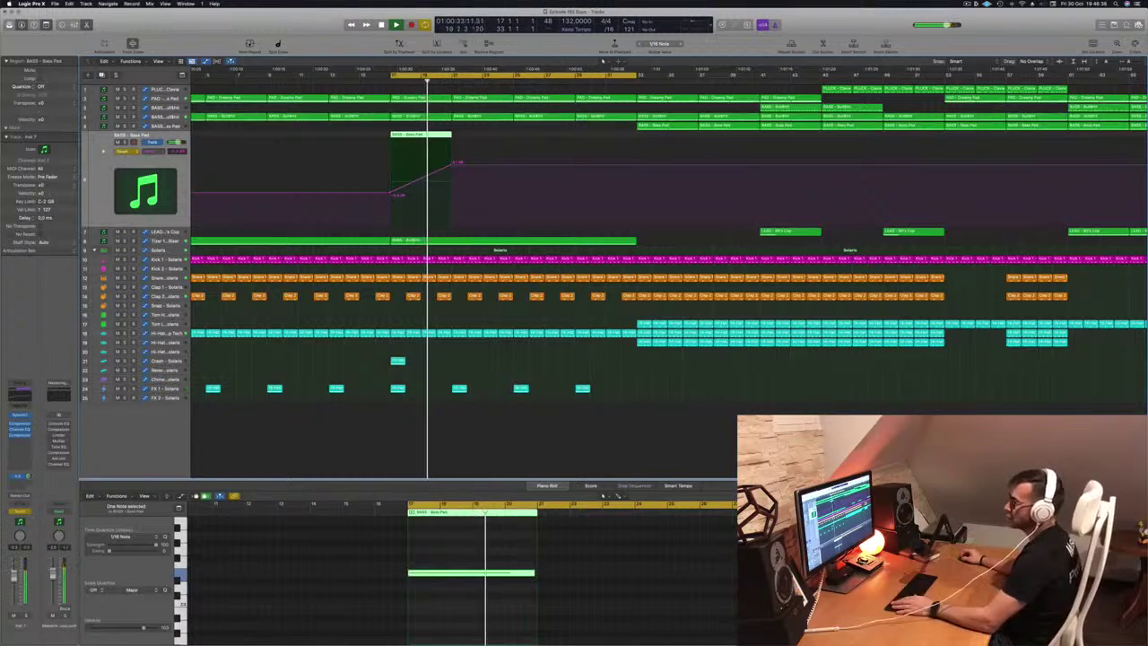
{"action": "left_click_drag", "start_coordinate": [13, 575], "coordinate": [13, 579]}
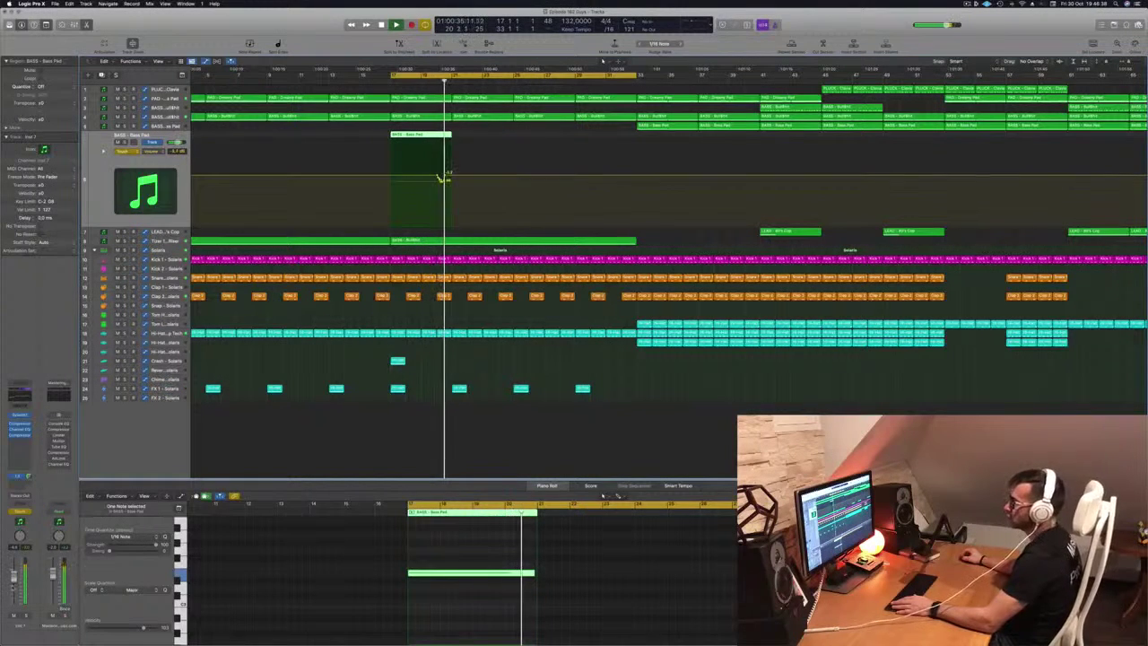
{"action": "left_click", "coordinate": [129, 151]}
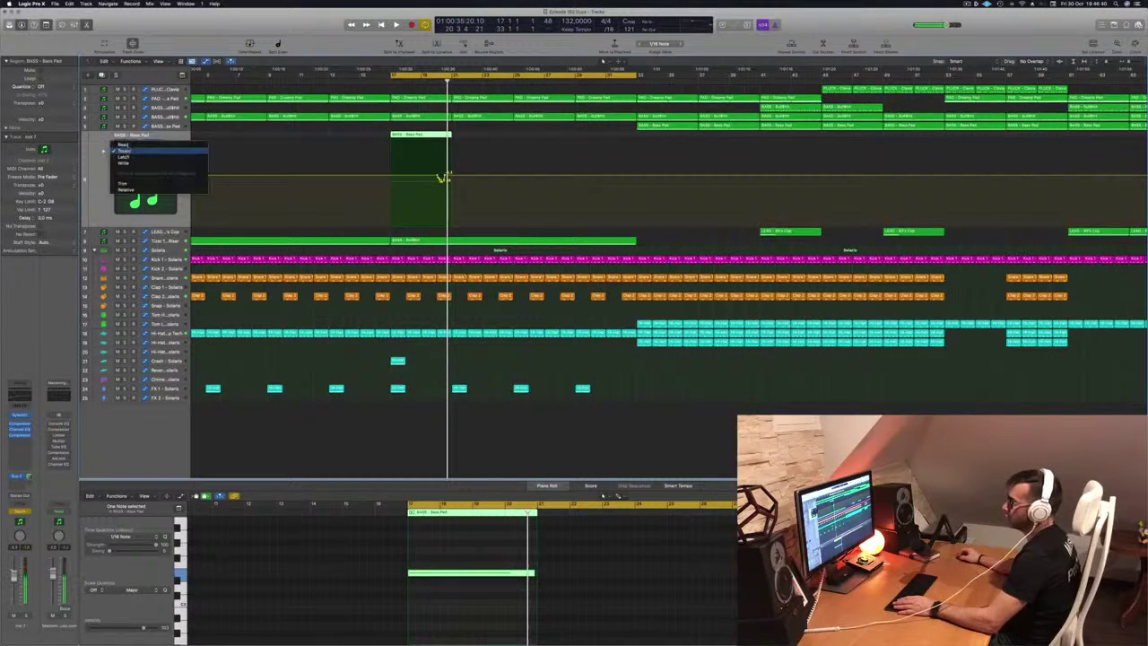
{"action": "left_click", "coordinate": [124, 145]}
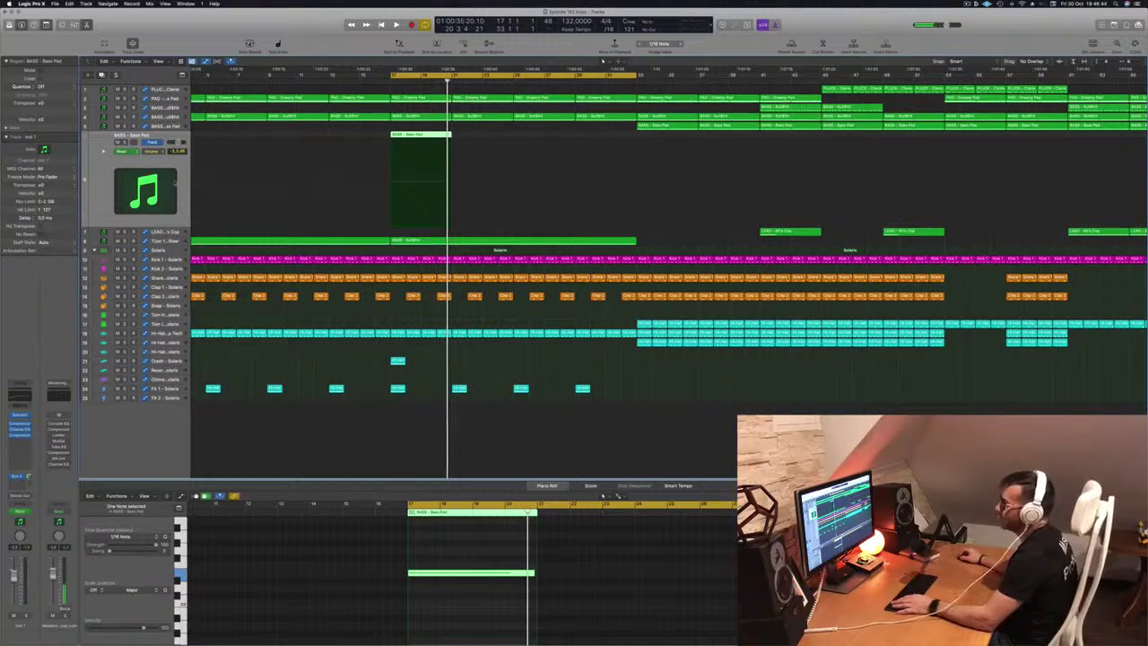
{"action": "left_click", "coordinate": [103, 152]}
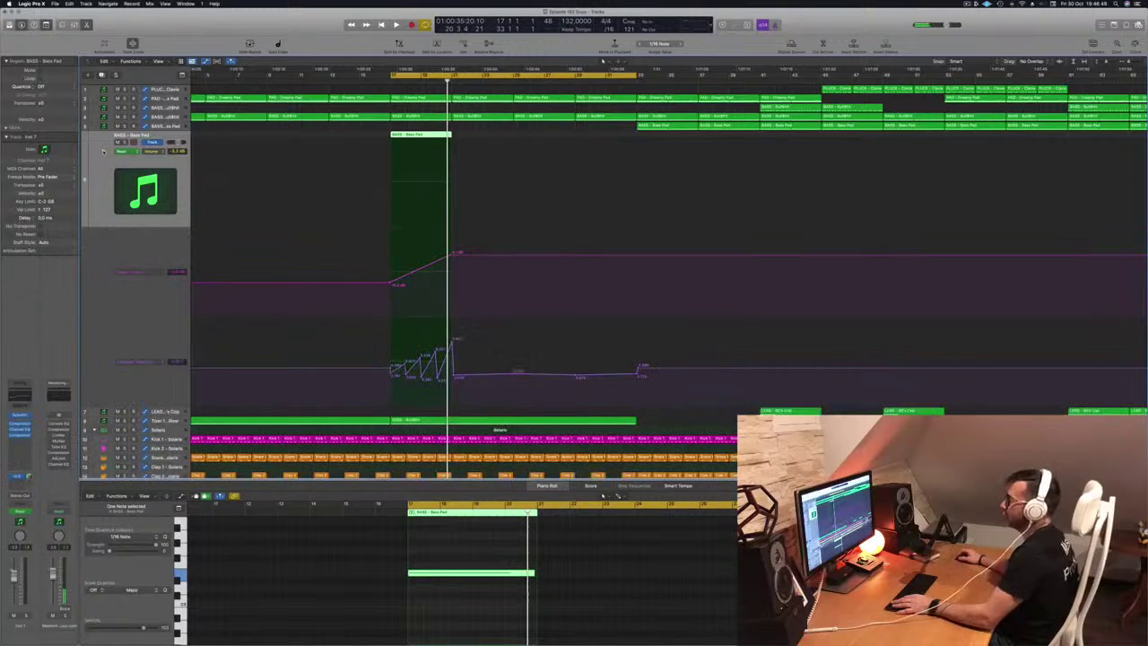
Copy the Bass Pad region with its automation to bar 21, and copy both regions to bar 25 to fill up to bar 33
{"action": "key", "text": "space"}
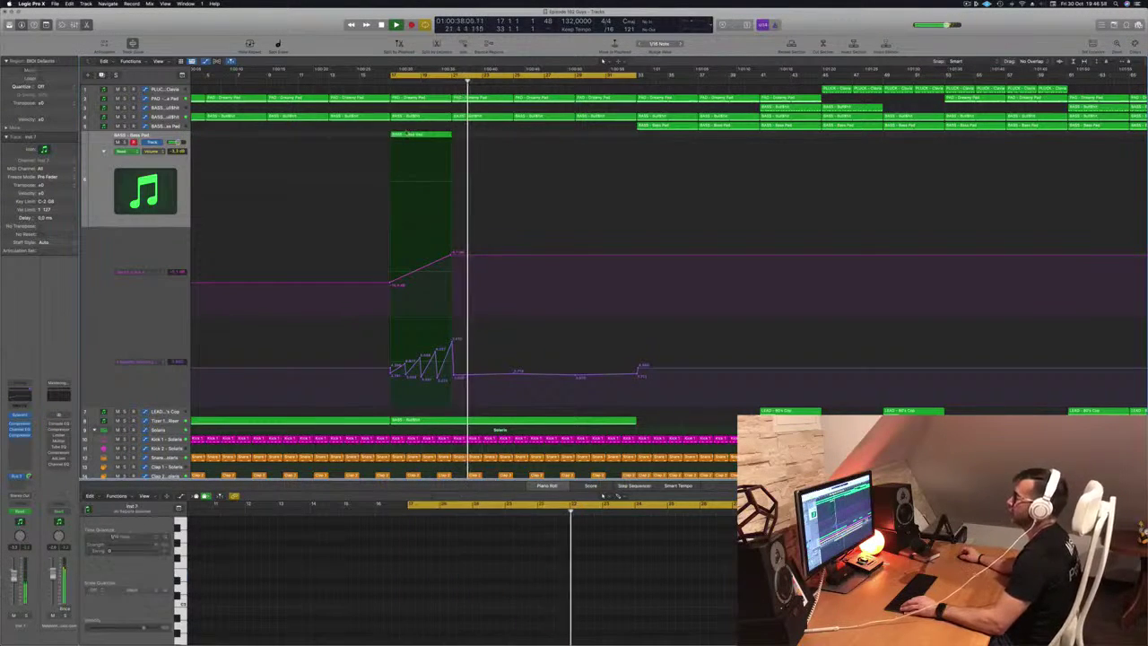
{"action": "left_click_drag", "start_coordinate": [411, 136], "coordinate": [477, 140]}
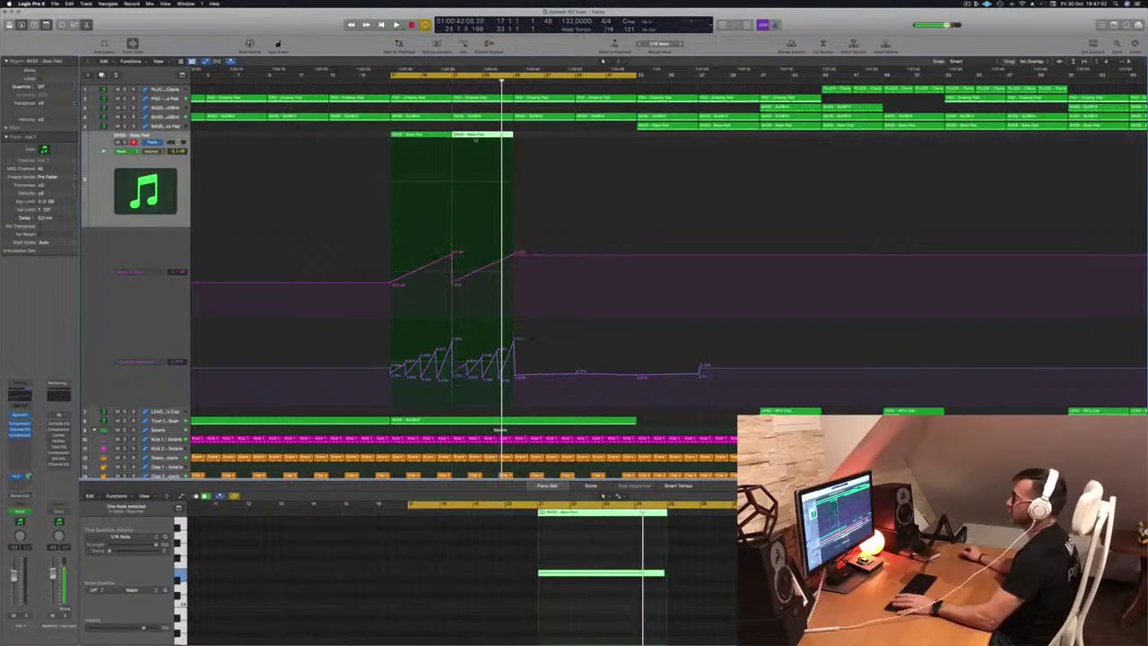
{"action": "left_click", "coordinate": [433, 135], "text": "shift"}
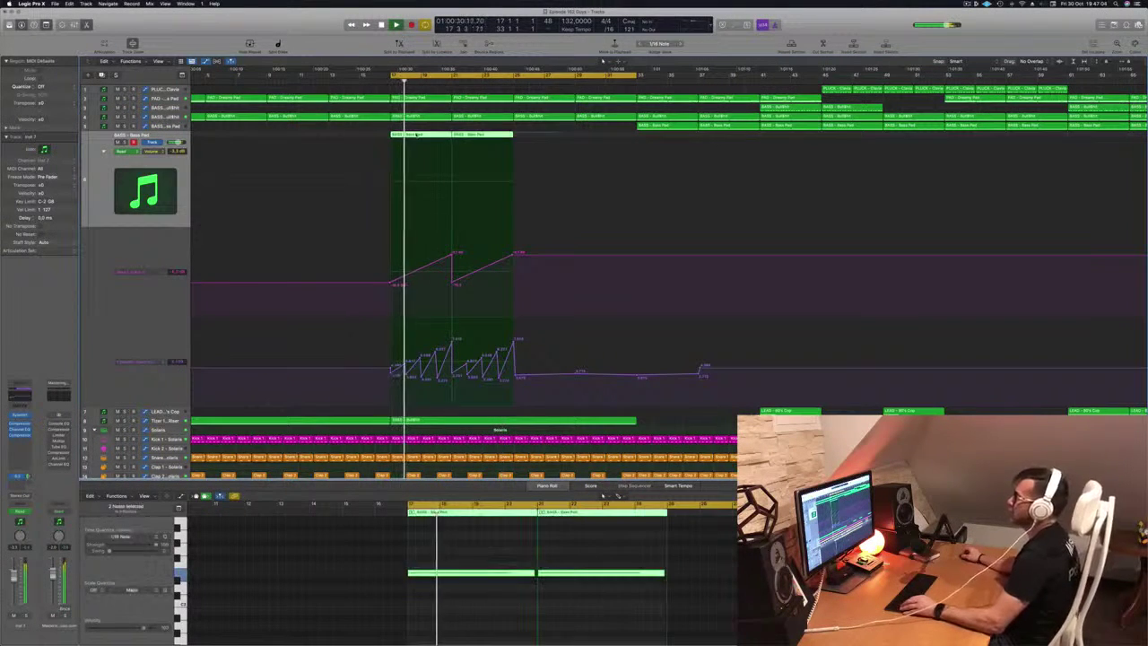
{"action": "left_click_drag", "start_coordinate": [433, 135], "coordinate": [554, 150]}
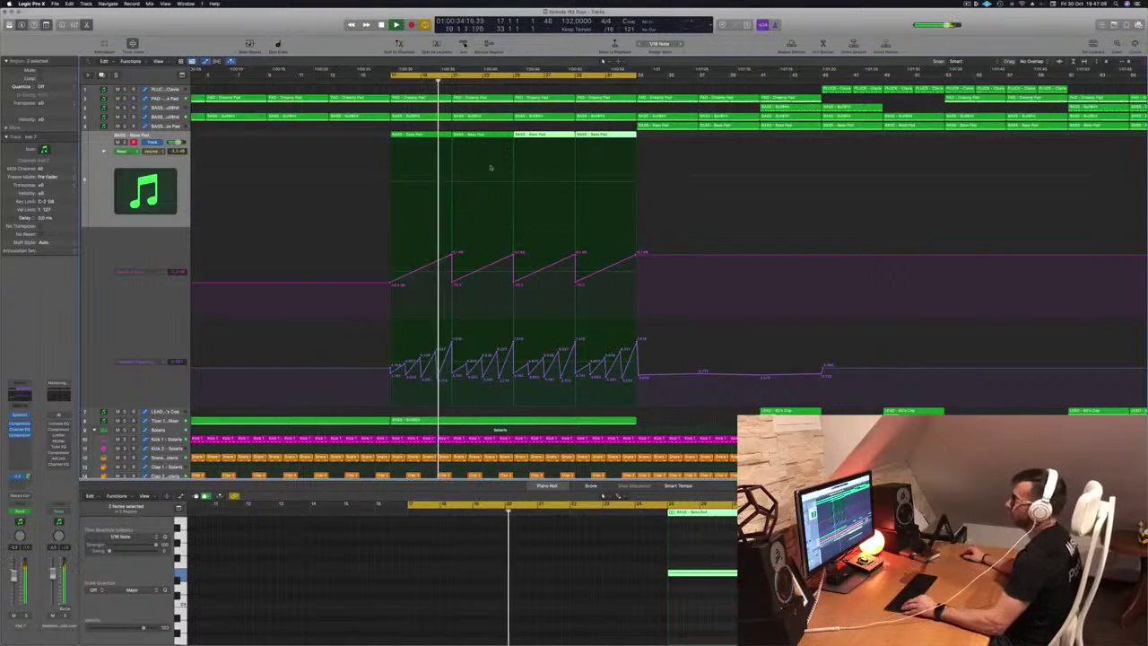
Copy the bass region at bar 41 on track 3 to bar 25 on the same track
{"action": "key", "text": "super+Left"}
{"action": "key", "text": "super+Left"}
{"action": "key", "text": "super+Right"}
{"action": "scroll", "coordinate": [440, 204], "scroll_direction": "right", "scroll_amount": 1}
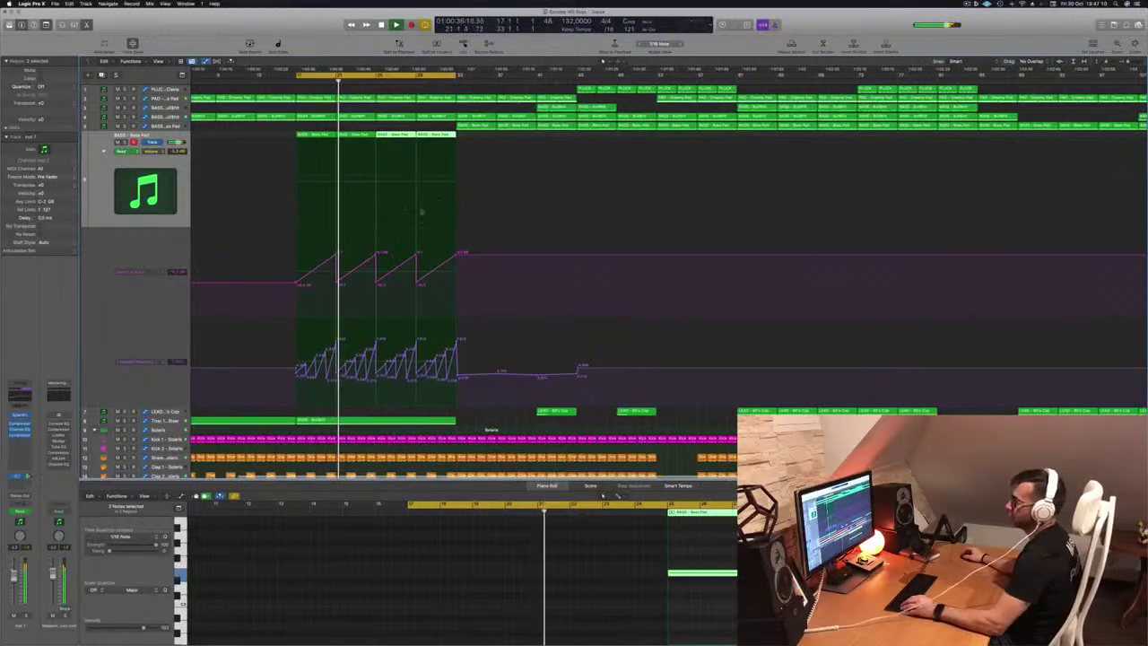
{"action": "scroll", "coordinate": [350, 264], "scroll_direction": "down", "scroll_amount": 1}
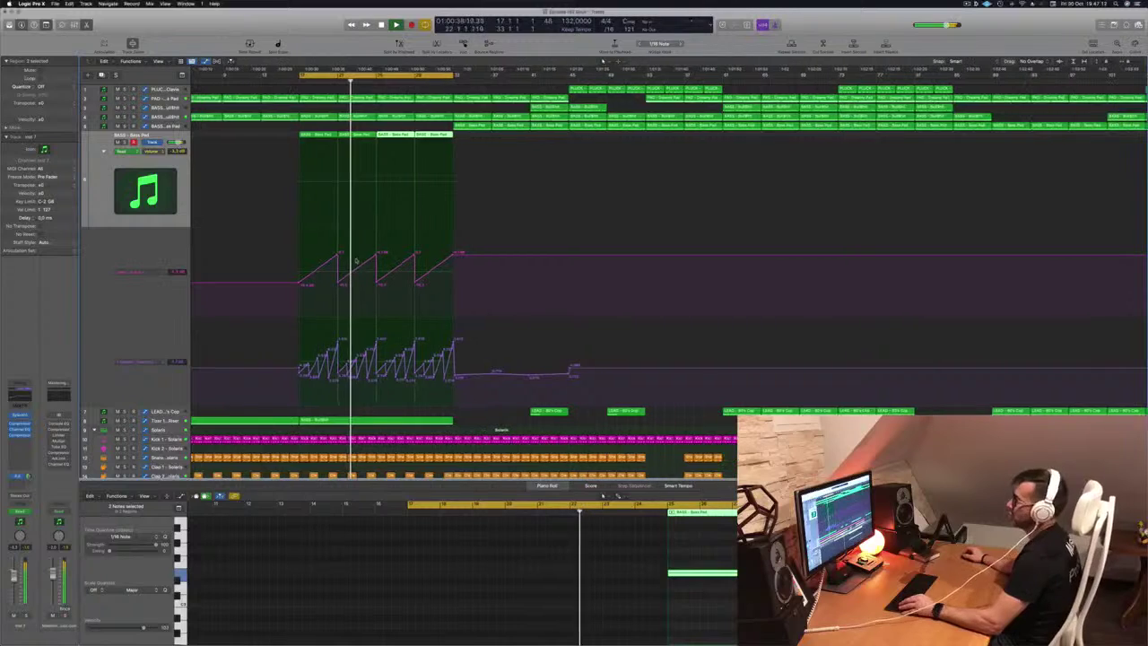
{"action": "scroll", "coordinate": [373, 339], "scroll_direction": "left", "scroll_amount": 2}
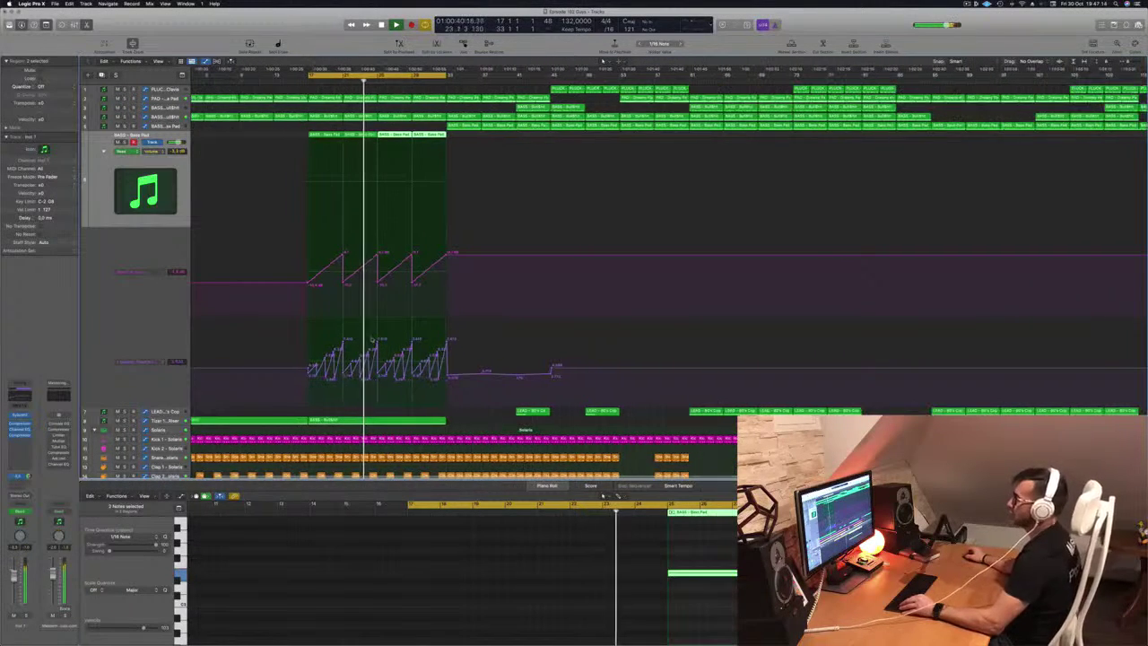
{"action": "scroll", "coordinate": [407, 153], "scroll_direction": "down", "scroll_amount": 3}
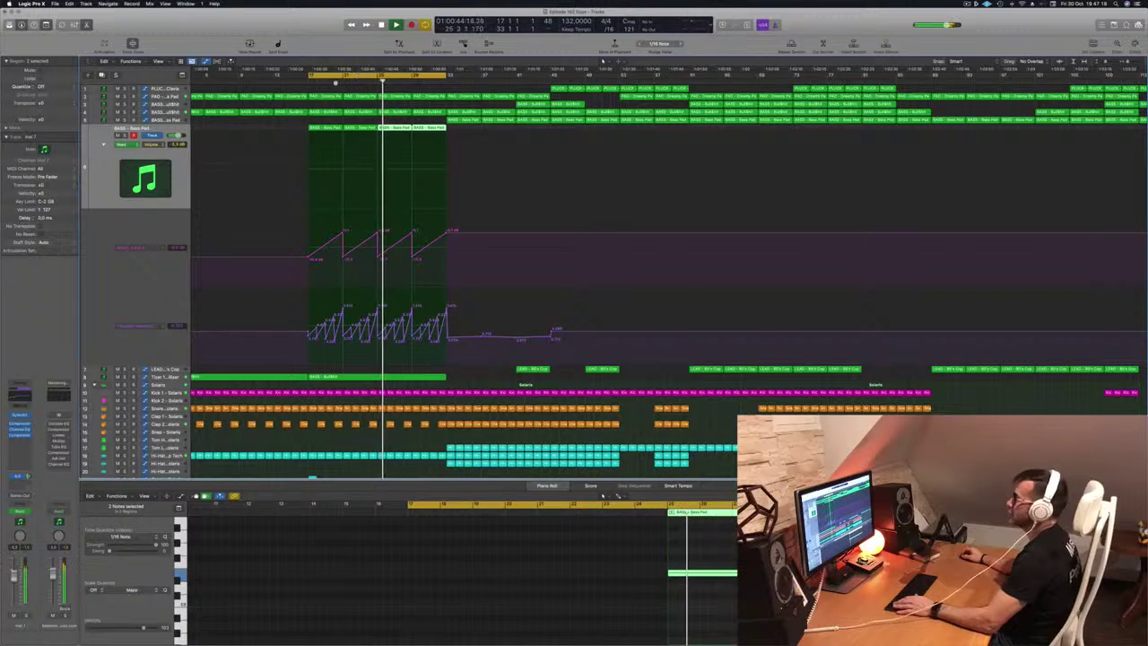
{"action": "key", "text": "Return"}
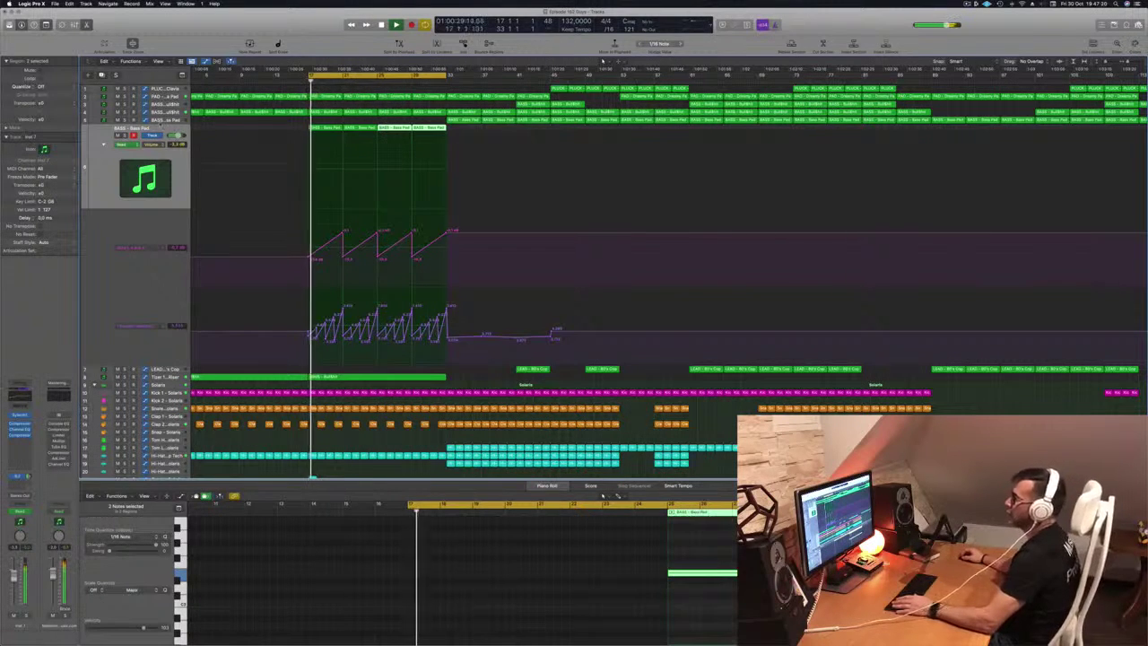
{"action": "left_click", "coordinate": [160, 121]}
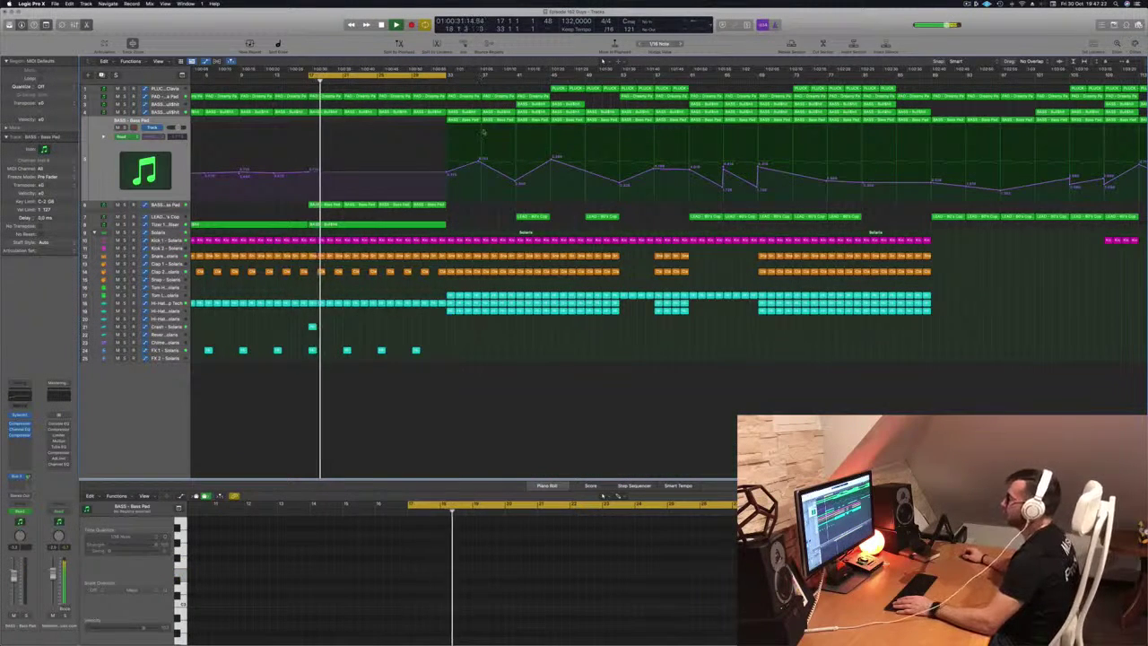
{"action": "left_click", "coordinate": [534, 105]}
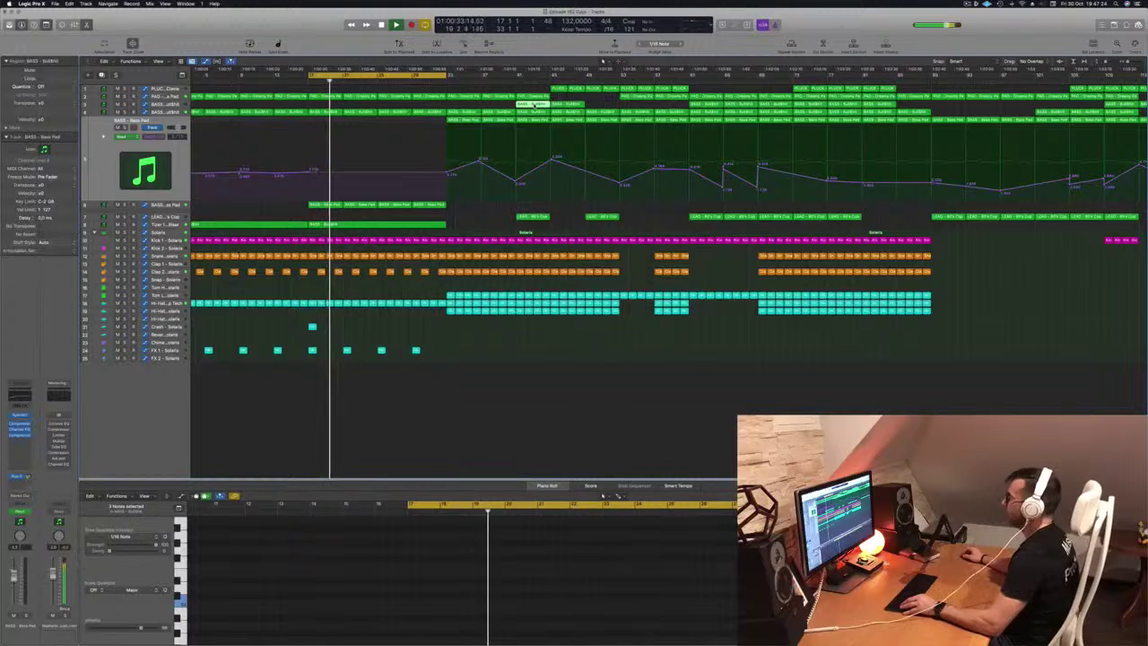
{"action": "left_click_drag", "start_coordinate": [388, 107], "coordinate": [396, 109]}
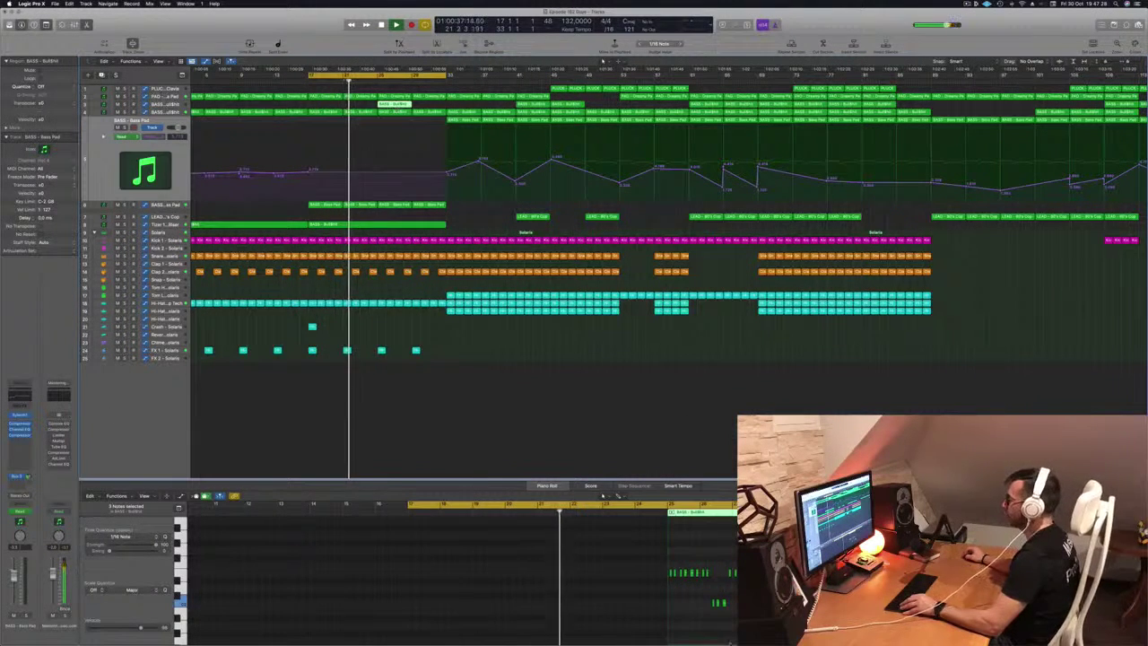
Repeat the first bar's single-pitch note pattern through the bass region at bar 25 and play it from there
{"action": "scroll", "coordinate": [711, 562], "scroll_direction": "up", "scroll_amount": 3}
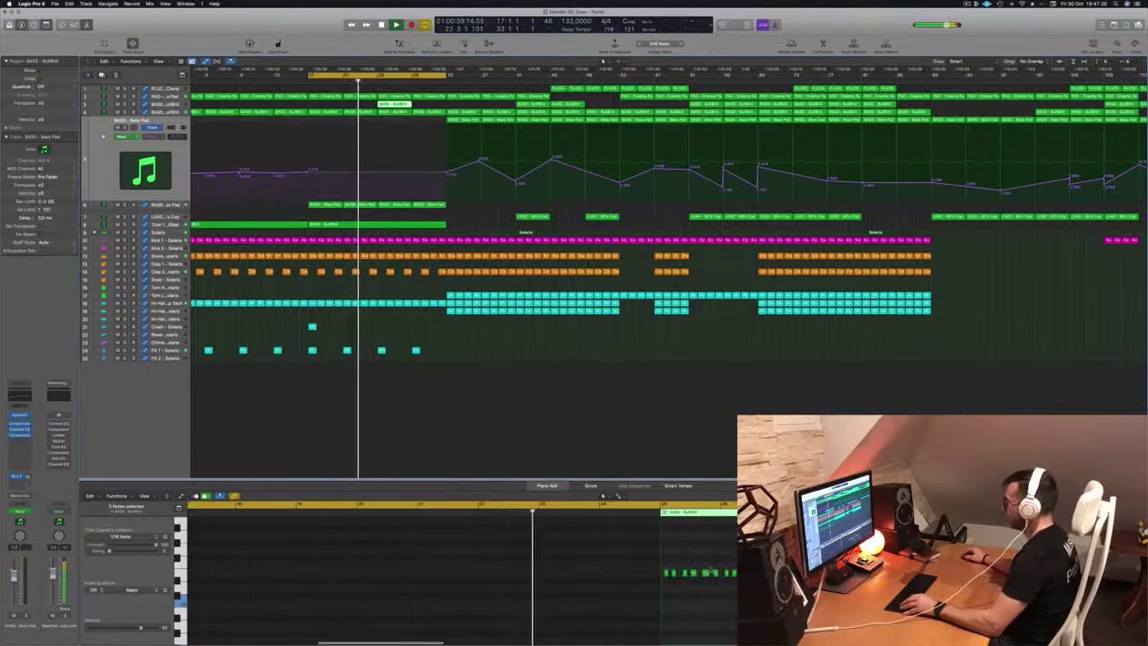
{"action": "left_click_drag", "start_coordinate": [725, 567], "coordinate": [904, 587]}
{"action": "key", "text": "super+Right"}
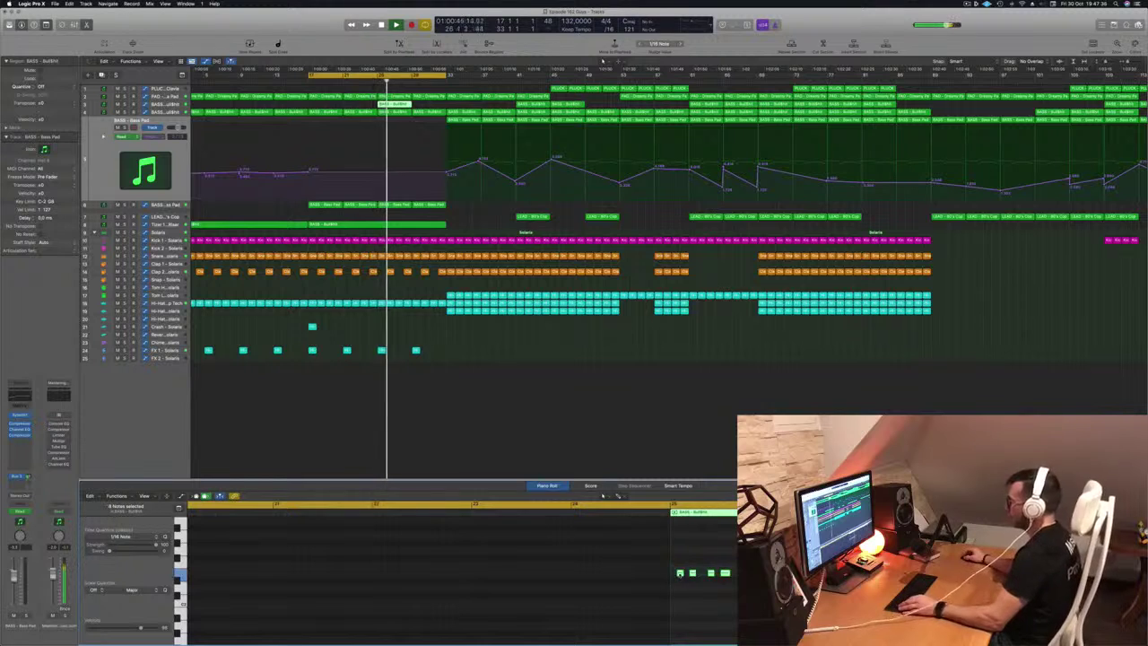
{"action": "left_click_drag", "start_coordinate": [679, 574], "coordinate": [780, 578]}
{"action": "mouse_move", "coordinate": [874, 563]}
{"action": "left_mouse_down"}
{"action": "mouse_move", "coordinate": [615, 581]}
{"action": "mouse_move", "coordinate": [780, 575]}
{"action": "left_mouse_up"}
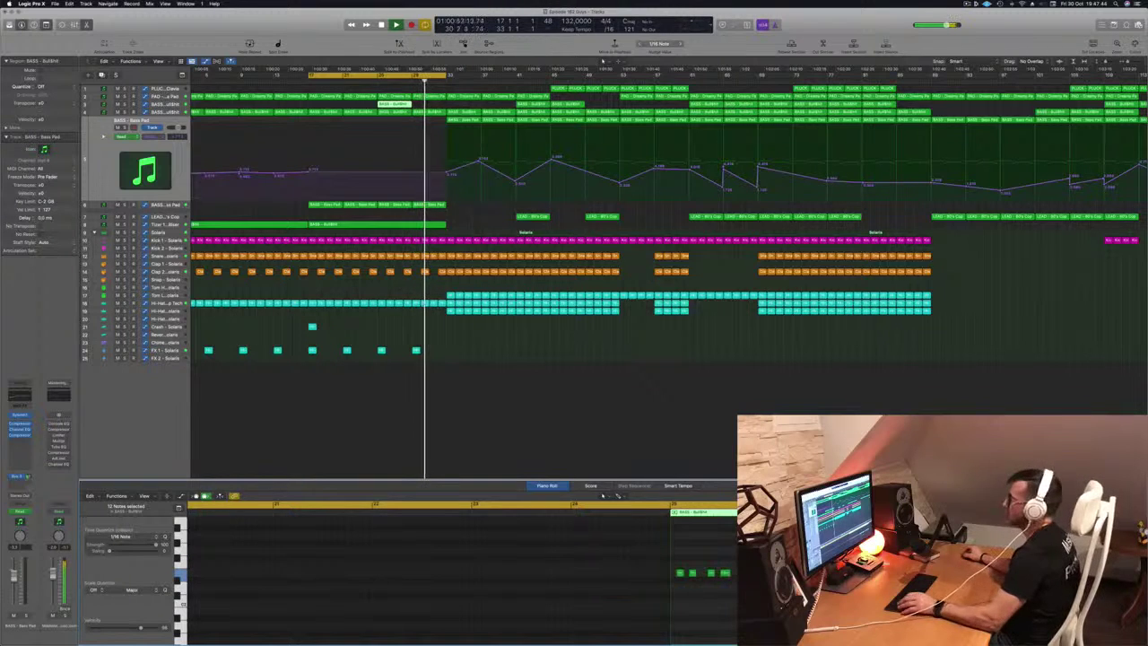
{"action": "key", "text": "space"}
{"action": "key", "text": "space"}
{"action": "left_click", "coordinate": [377, 82]}
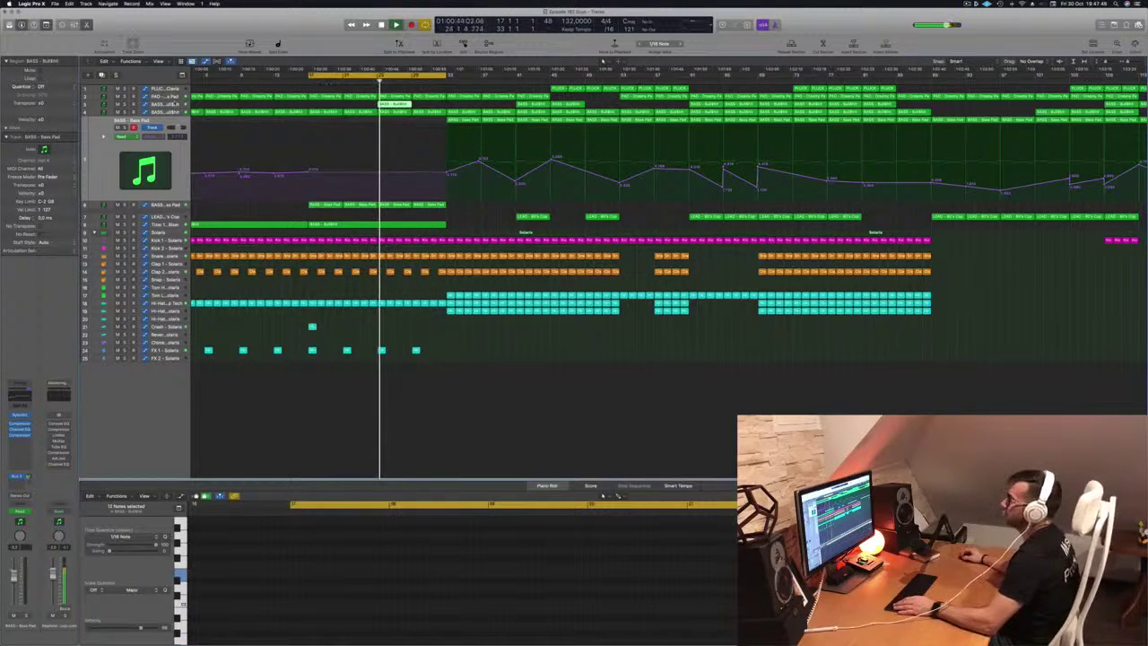
Duplicate bass track 3, move the region at bar 25 onto the new track, and copy it to bar 29
{"action": "left_click", "coordinate": [173, 104]}
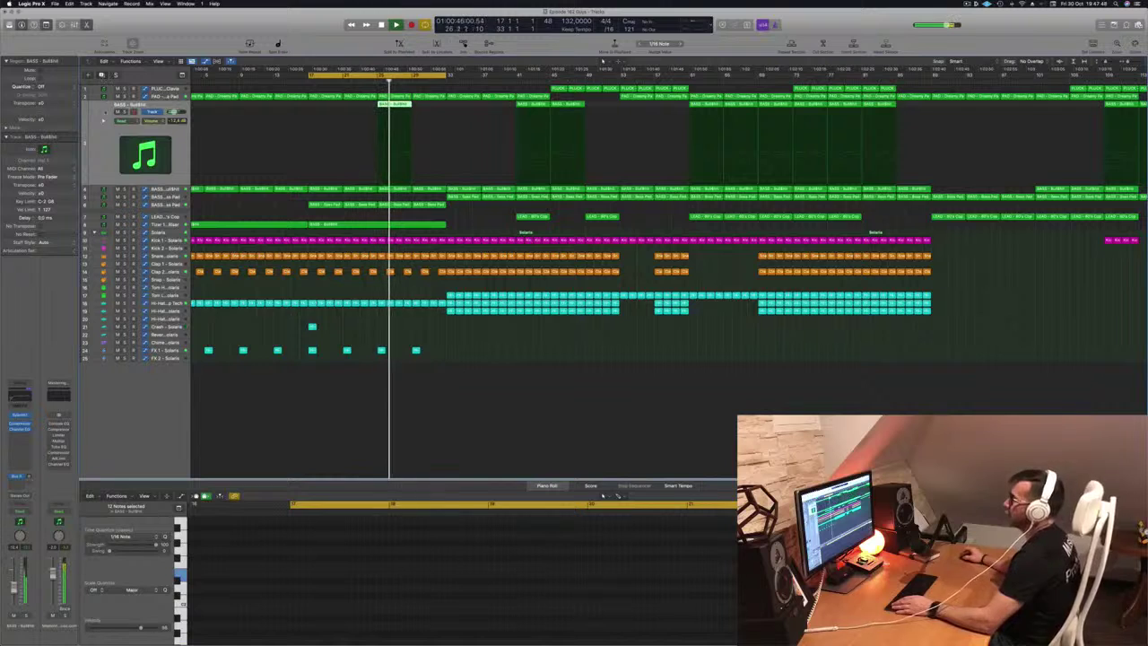
{"action": "key", "text": "super+d"}
{"action": "left_click", "coordinate": [363, 82]}
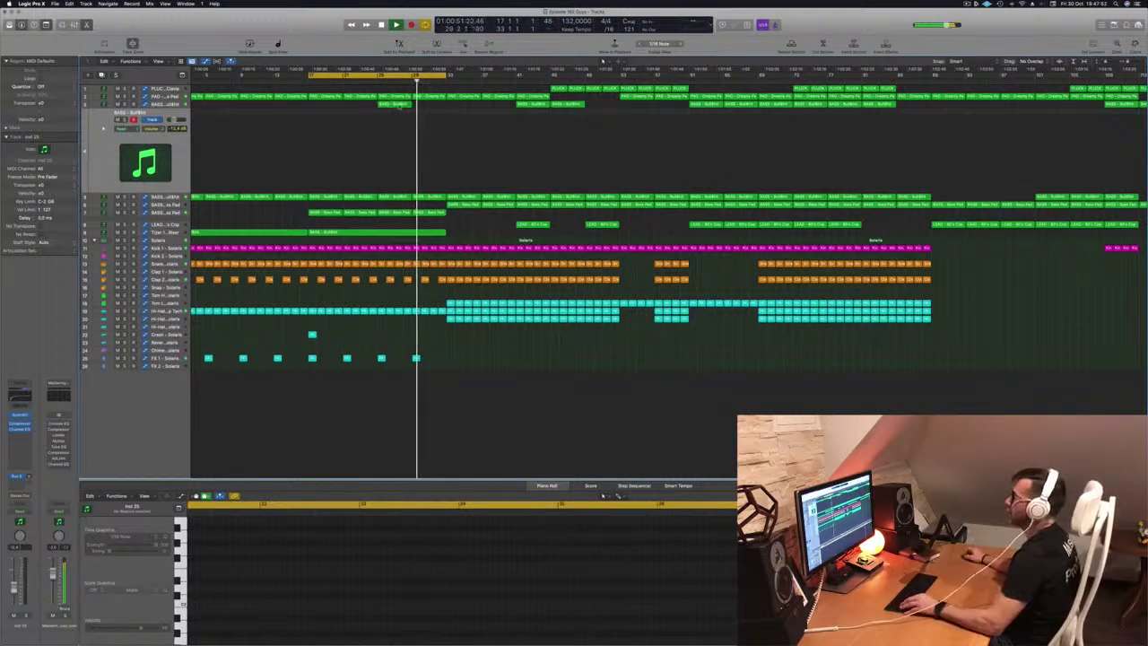
{"action": "left_click_drag", "start_coordinate": [400, 106], "coordinate": [431, 118]}
{"action": "key", "text": "space"}
{"action": "key", "text": "space"}
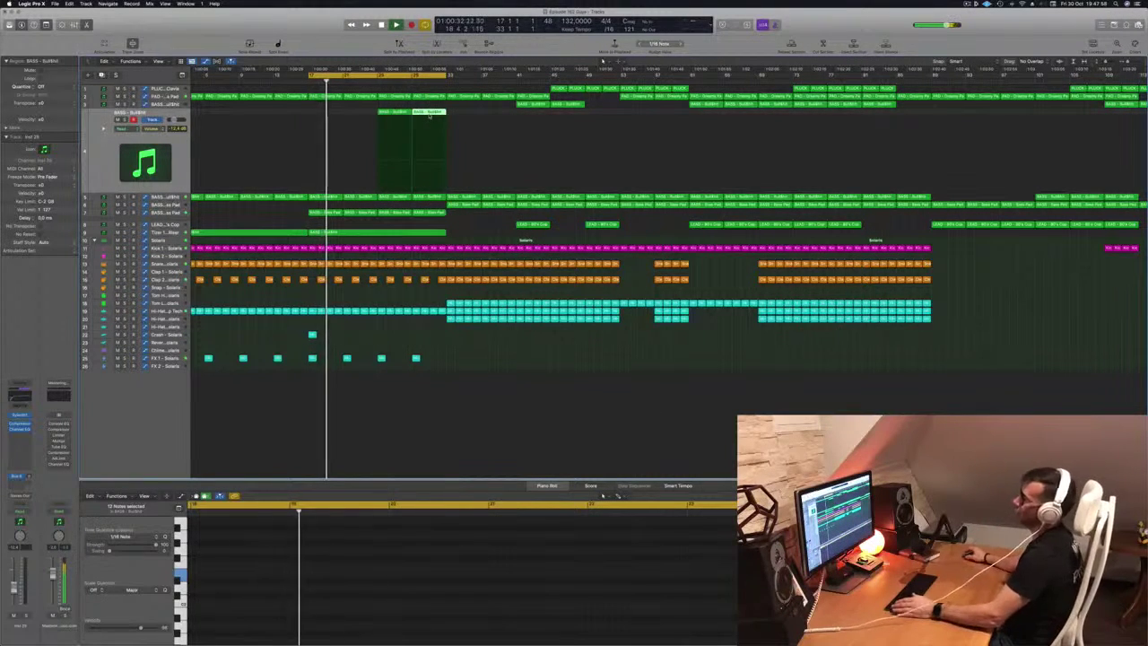
Copy the Crash region from bar 17 to bar 33
{"action": "left_click", "coordinate": [277, 213]}
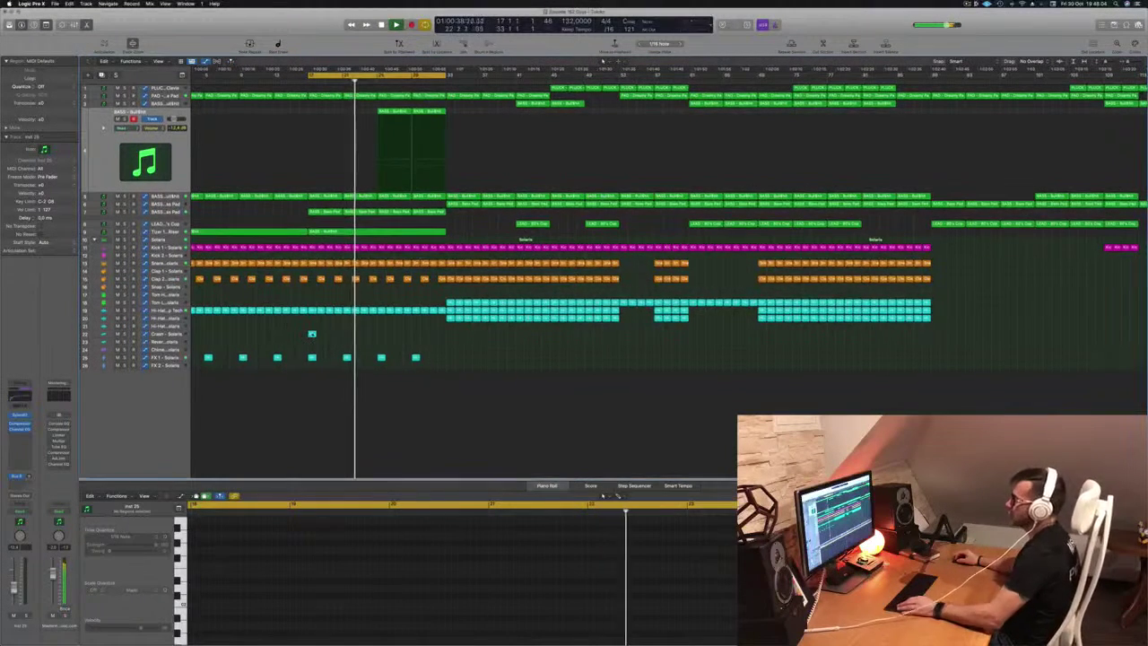
{"action": "left_click", "coordinate": [311, 333]}
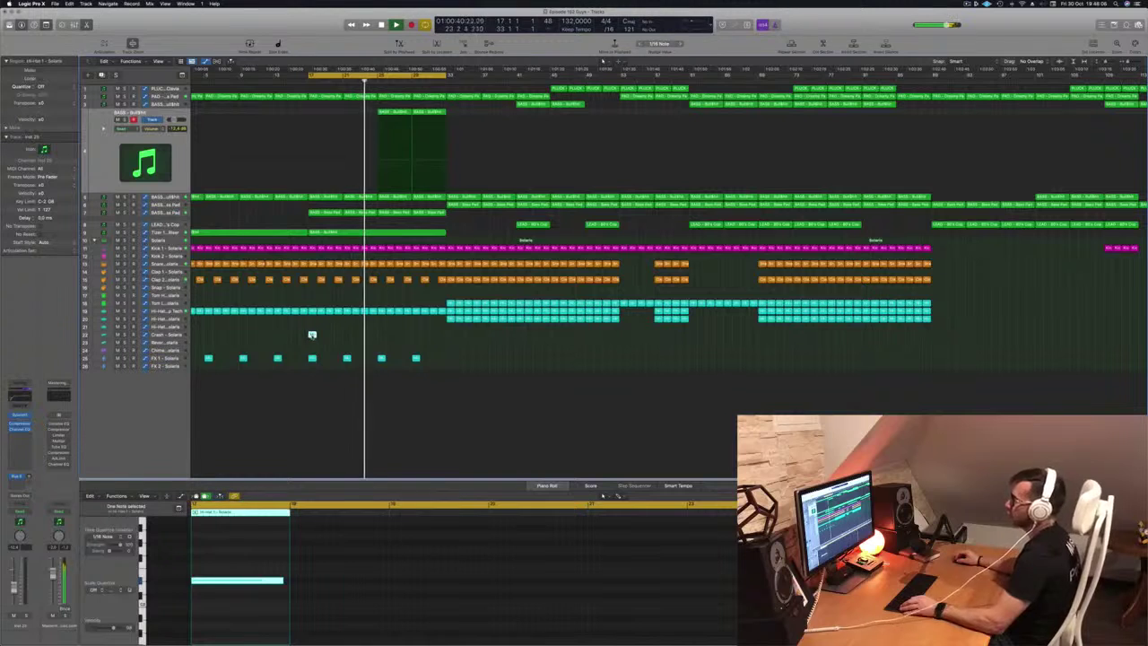
{"action": "left_click_drag", "start_coordinate": [311, 334], "coordinate": [451, 335]}
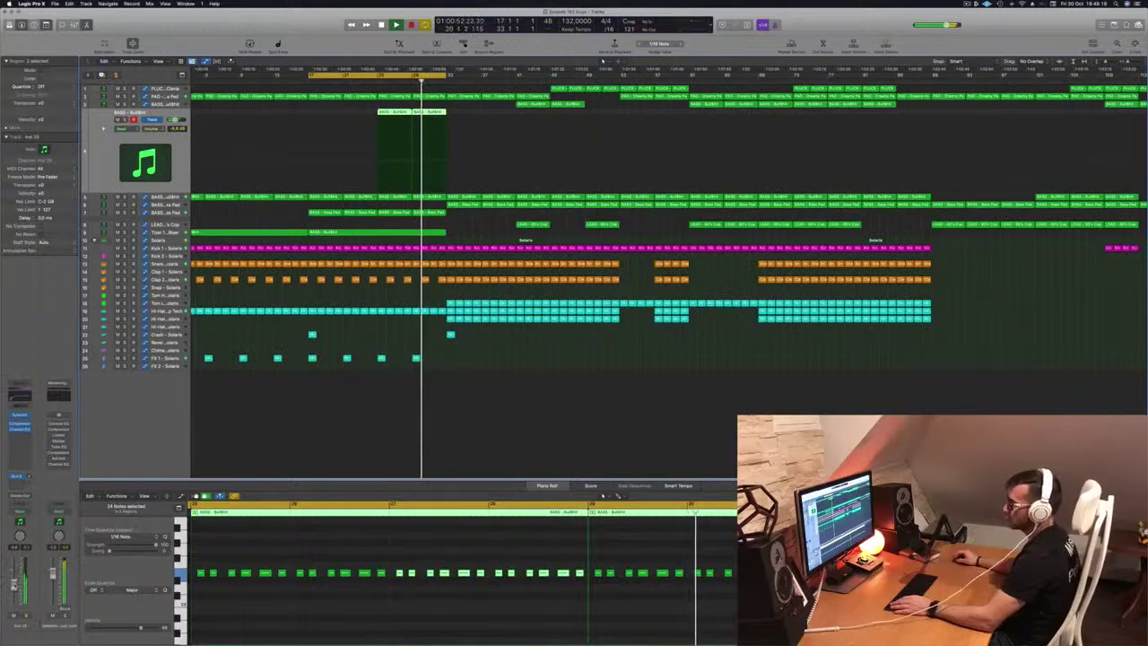
Try shifting all notes in the two new bass regions away from their current pitch, and play from bar 25
{"action": "left_click", "coordinate": [416, 618]}
{"action": "key", "text": "super+a"}
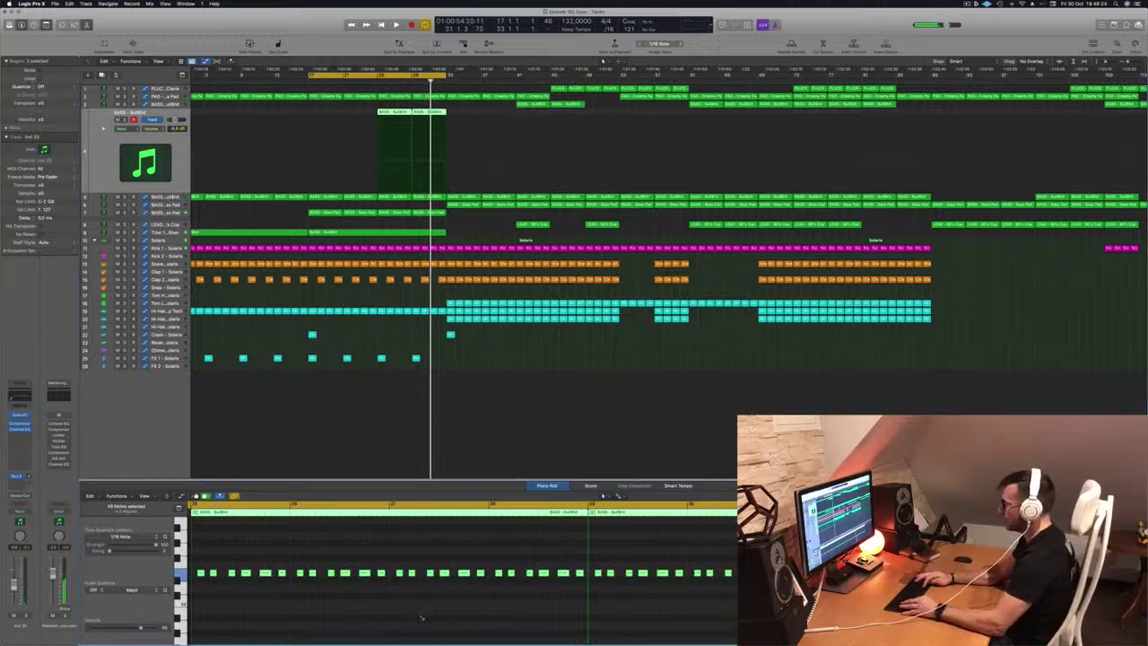
{"action": "key", "text": "Delete"}
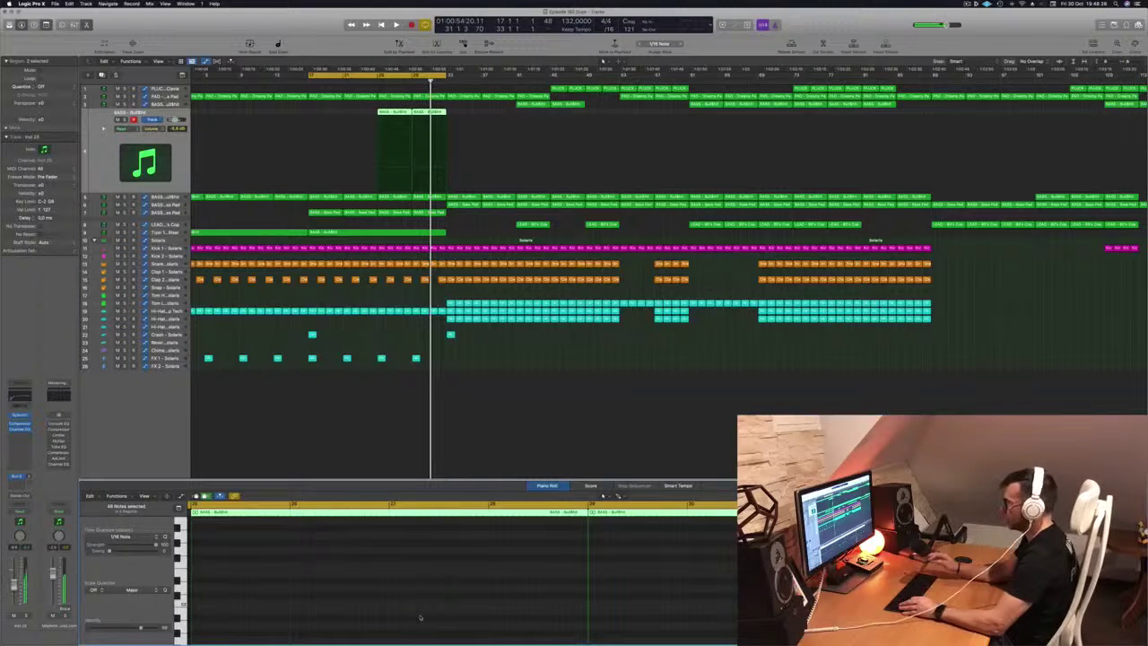
{"action": "key", "text": "space"}
{"action": "left_click", "coordinate": [378, 80]}
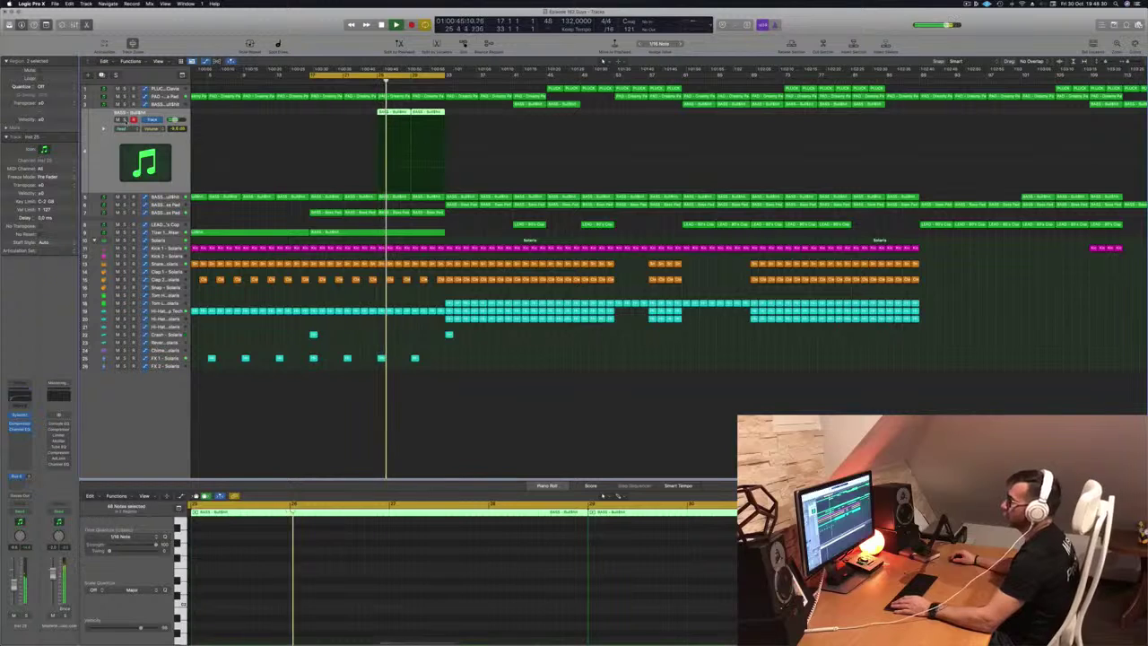
Audition the duplicated bass track within the mix from bar 17 and check its Sylenth1 synth settings during playback
{"action": "left_click", "coordinate": [124, 120]}
{"action": "left_click", "coordinate": [125, 120]}
{"action": "key", "text": "space"}
{"action": "key", "text": "space"}
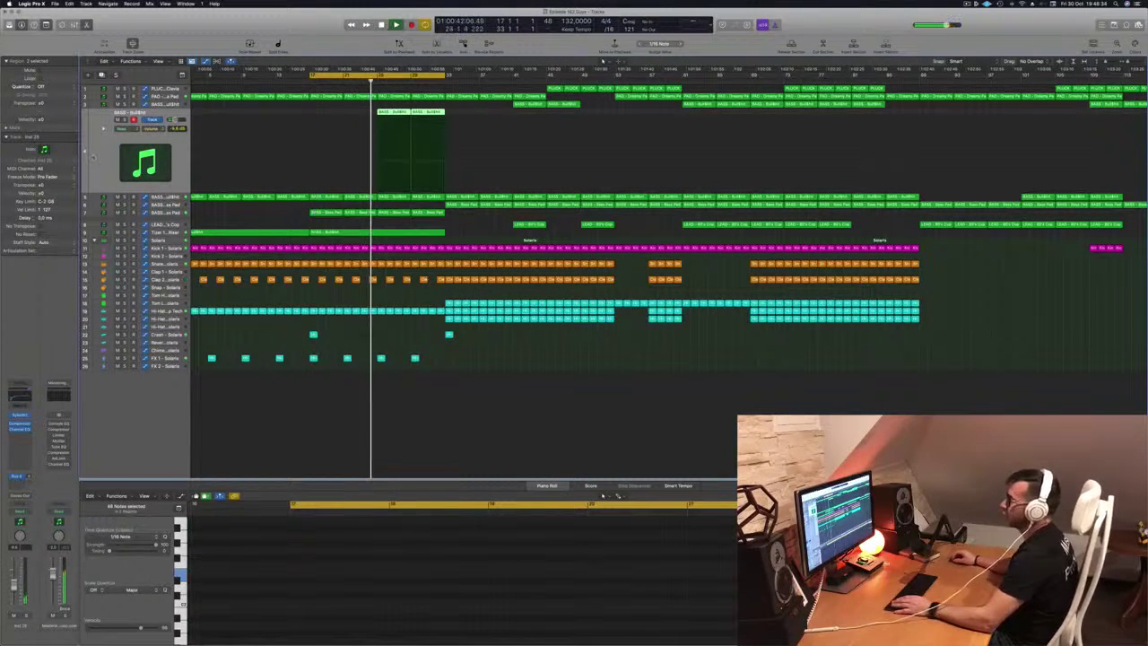
{"action": "left_click", "coordinate": [21, 415]}
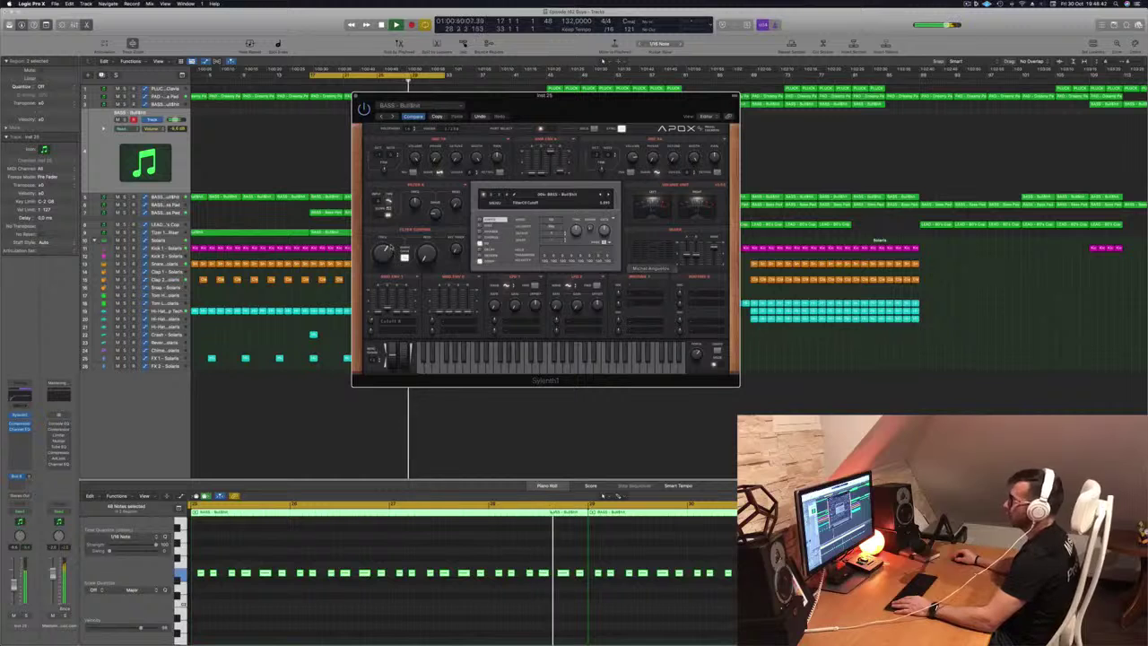
{"action": "left_click_drag", "start_coordinate": [564, 105], "coordinate": [738, 180]}
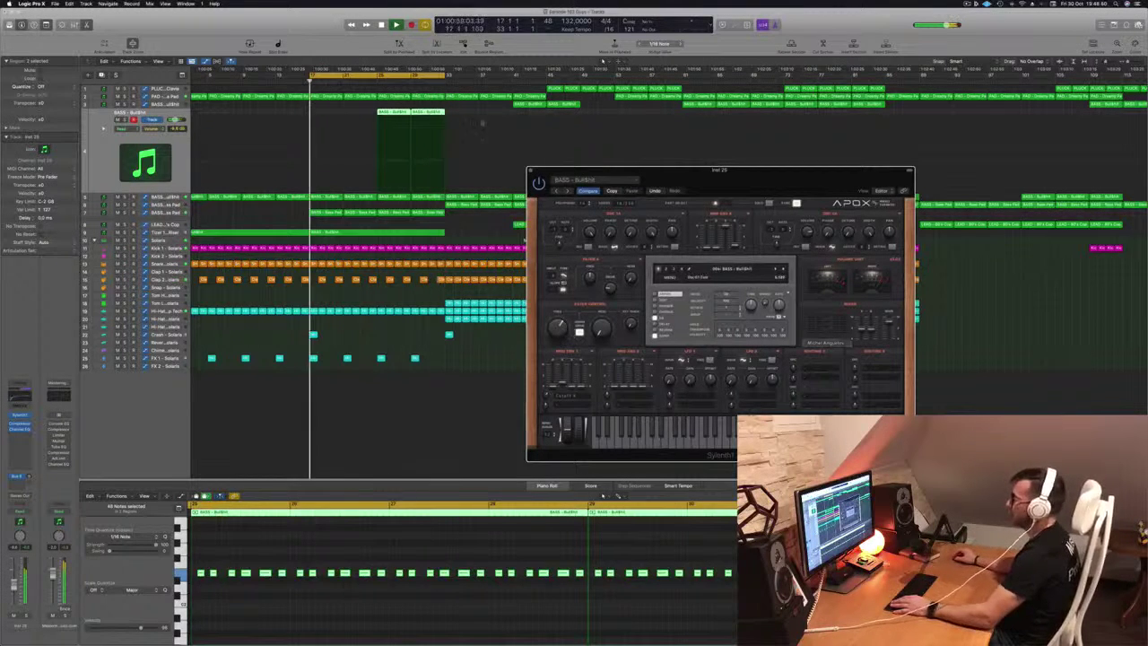
{"action": "left_click_drag", "start_coordinate": [592, 169], "coordinate": [439, 157]}
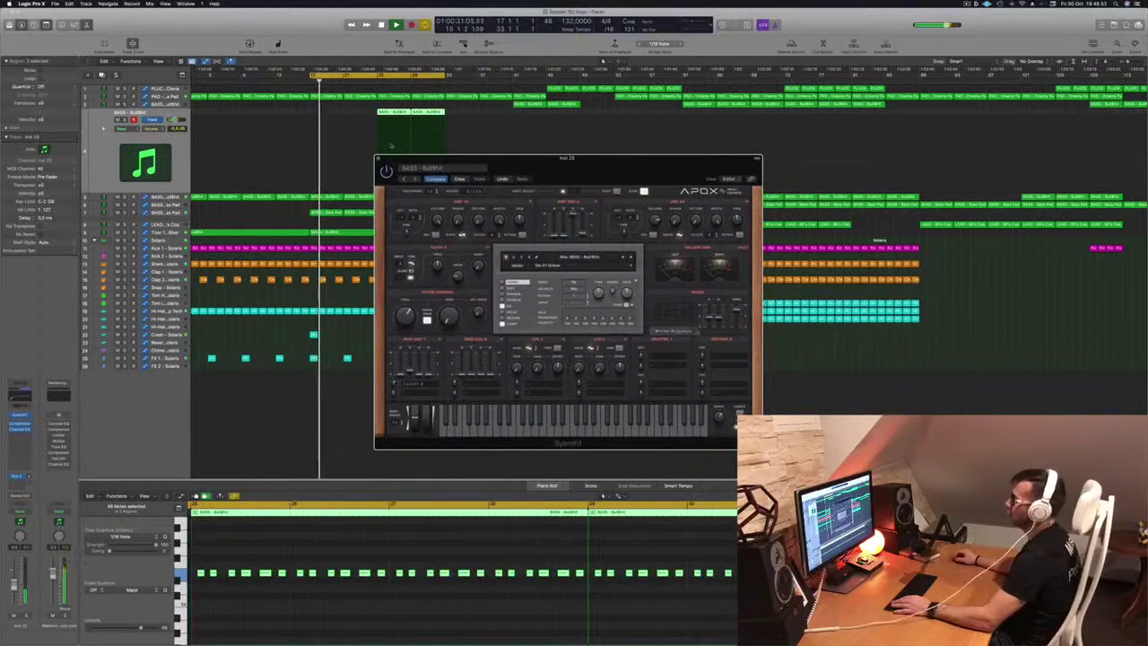
{"action": "left_click", "coordinate": [377, 160]}
Compare the bass, Bass Pad and Sub Riser tracks' automation, expand the Bass Pad's automation lanes, and play the section from bar 17
{"action": "key", "text": "super+Left"}
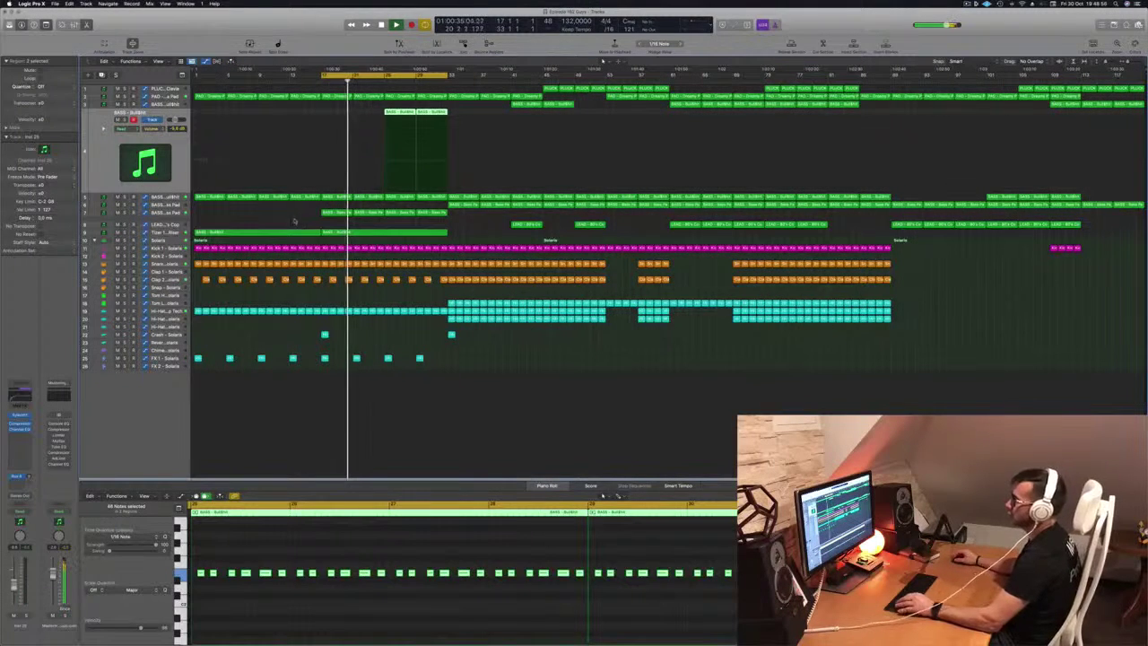
{"action": "left_click", "coordinate": [172, 215]}
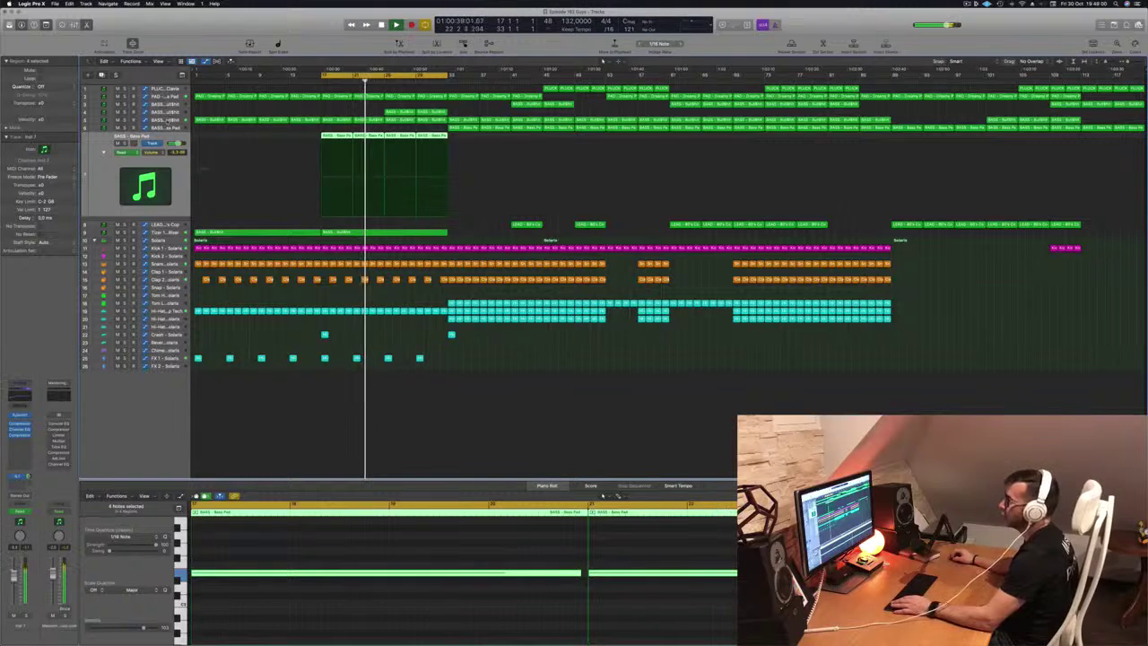
{"action": "left_click", "coordinate": [169, 121]}
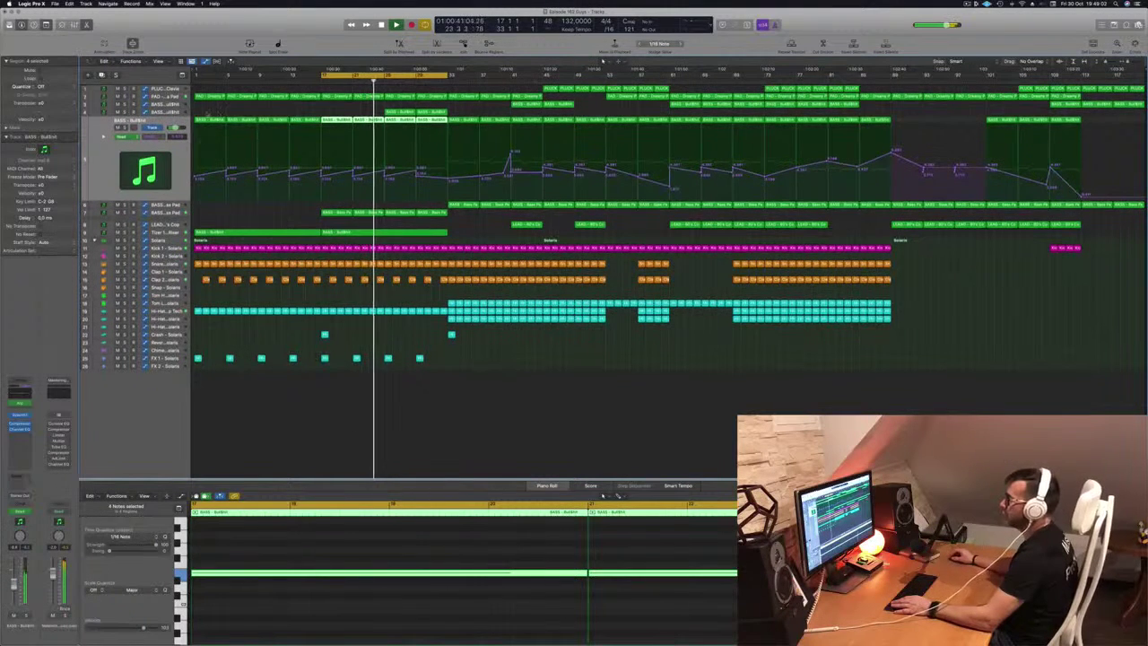
{"action": "left_click", "coordinate": [168, 232]}
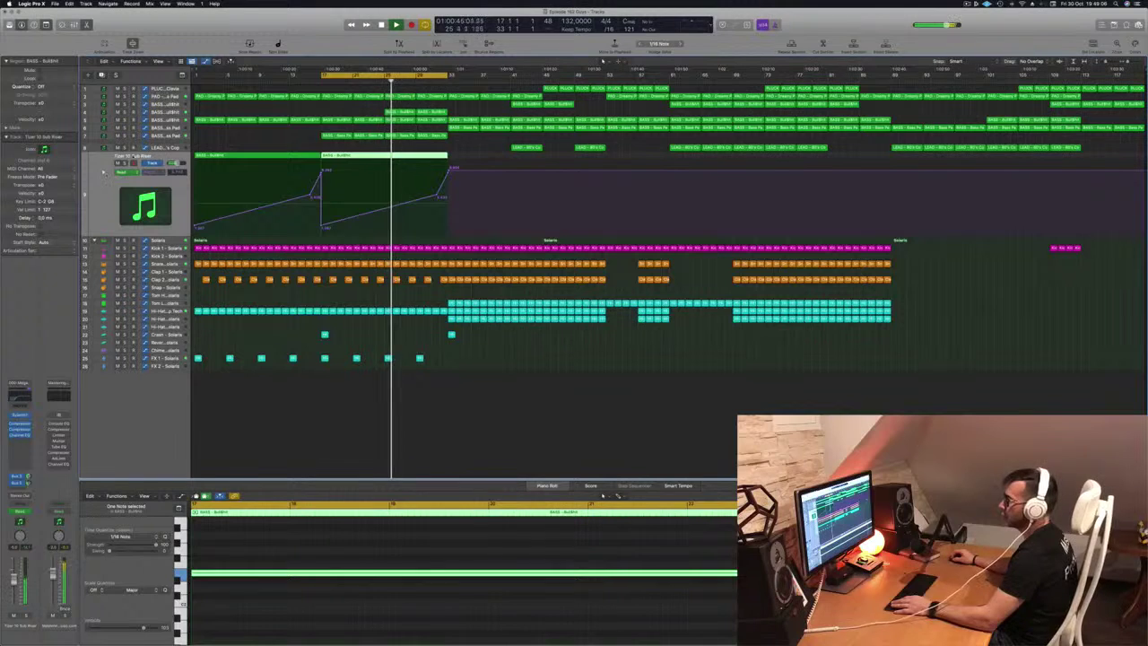
{"action": "left_click", "coordinate": [171, 137]}
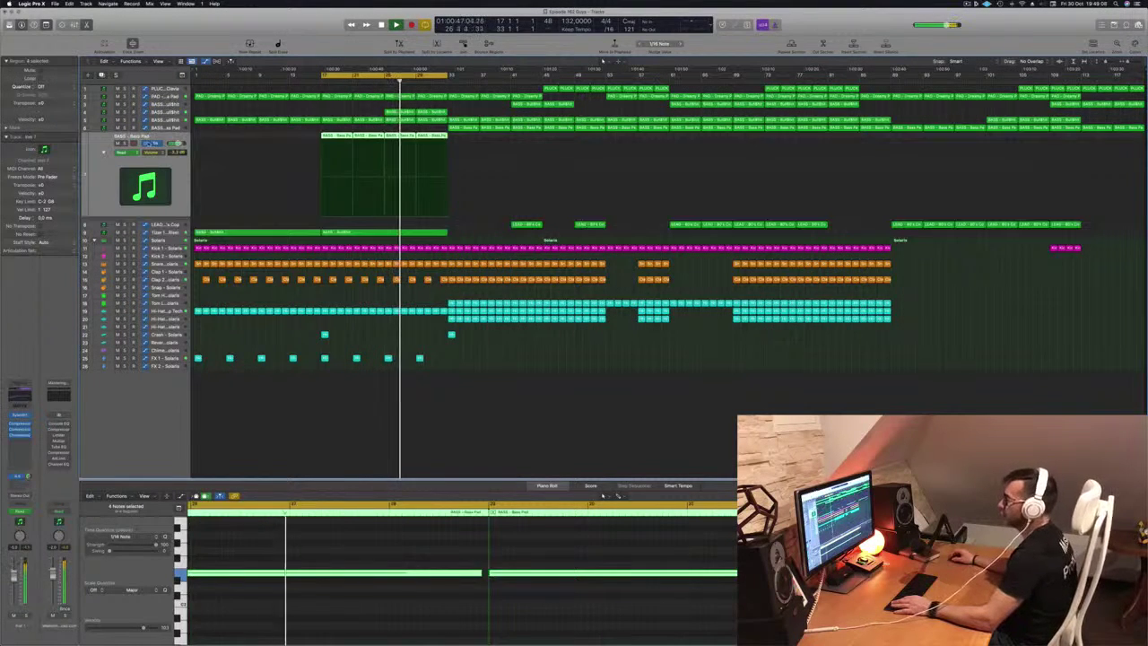
{"action": "left_click", "coordinate": [103, 152]}
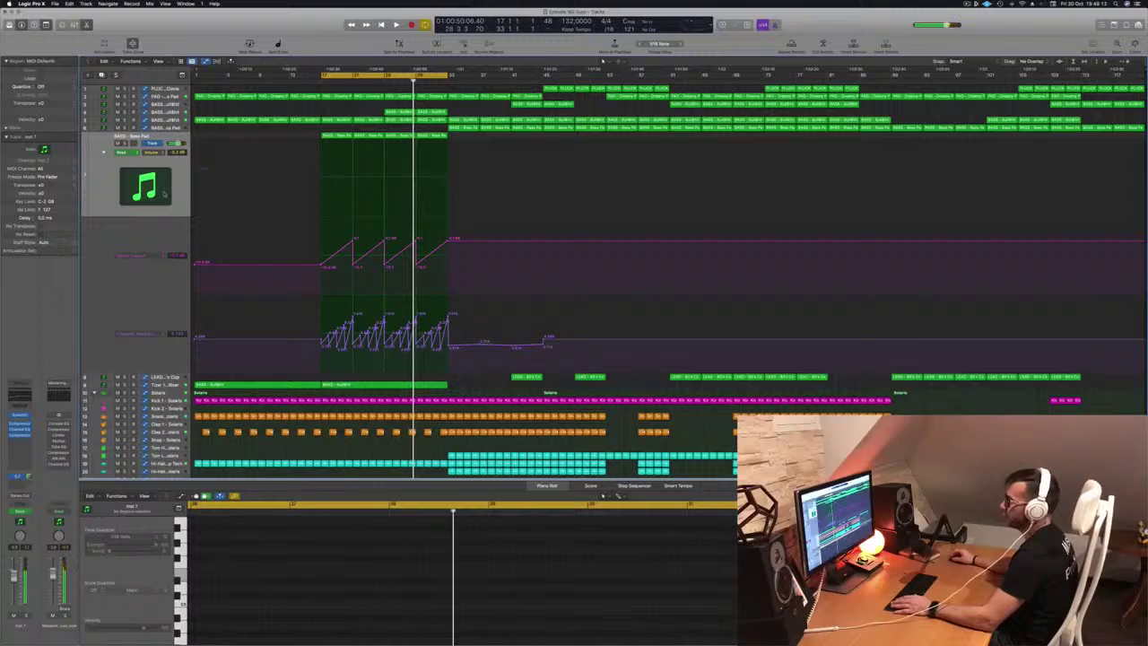
{"action": "left_click", "coordinate": [114, 169]}
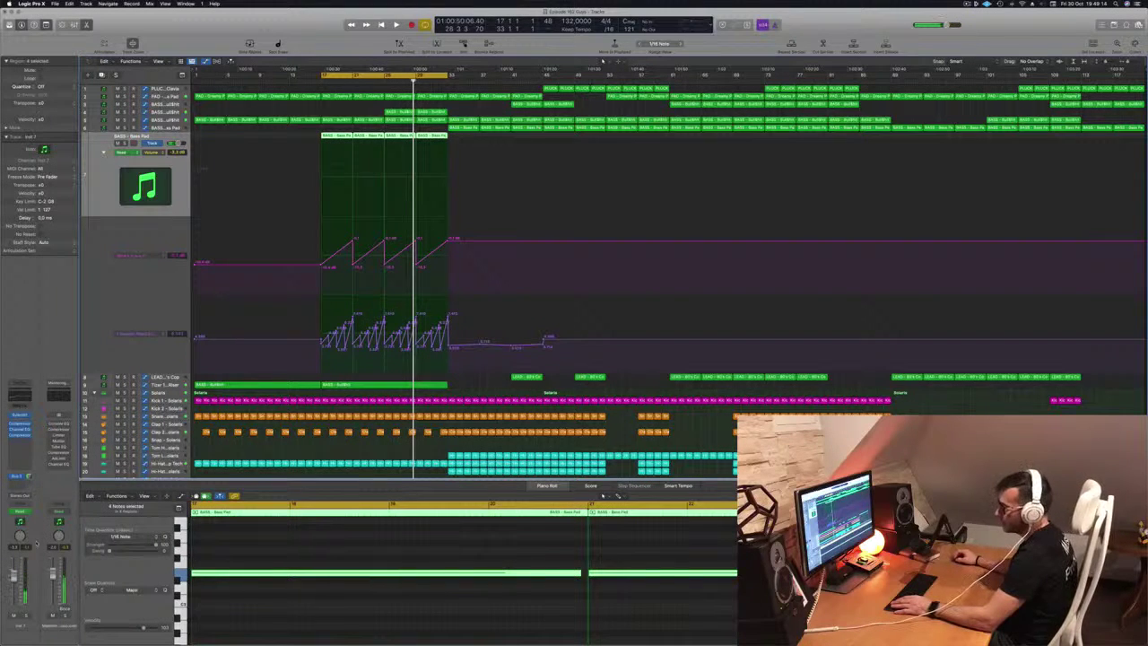
{"action": "key", "text": "space"}
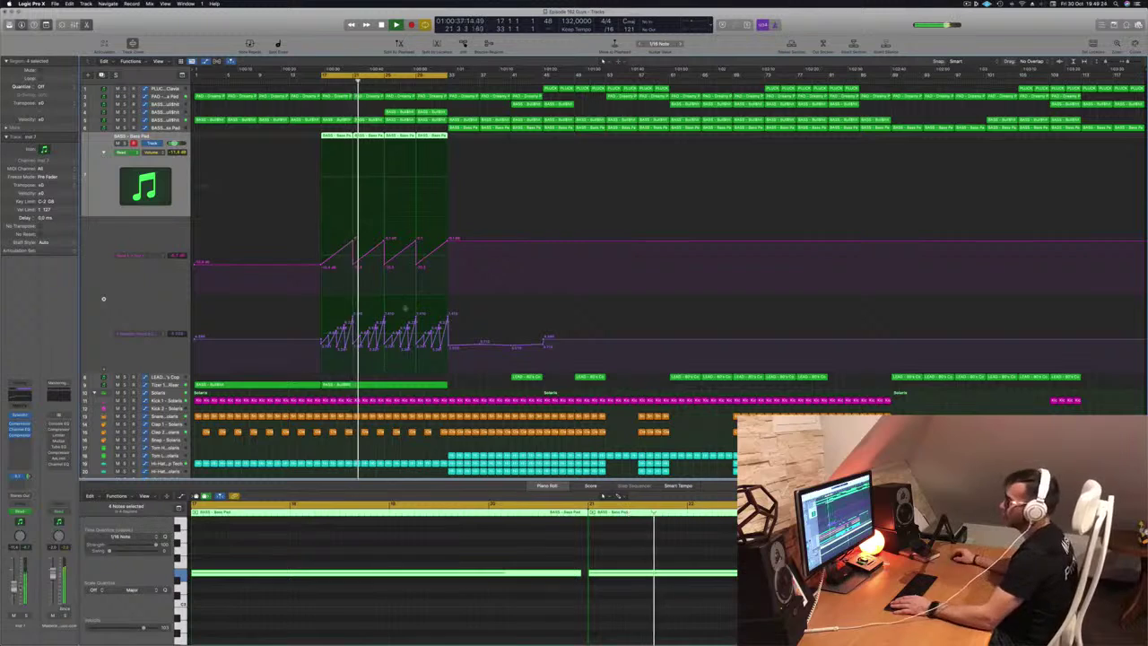
{"action": "scroll", "coordinate": [485, 254], "scroll_direction": "up", "scroll_amount": 3}
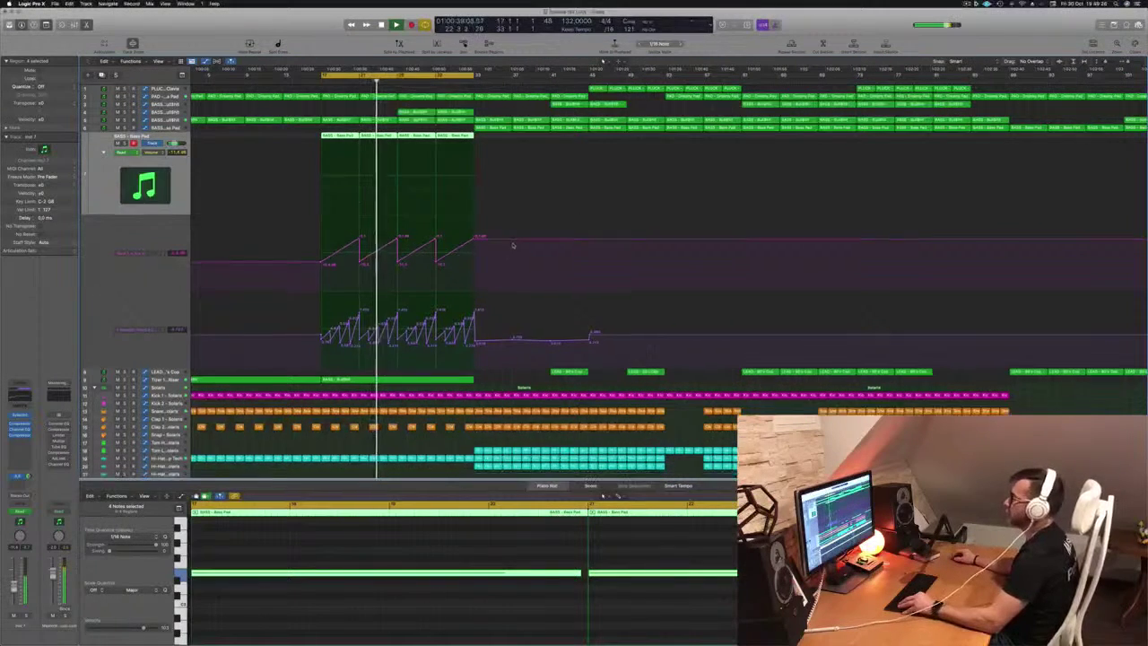
{"action": "scroll", "coordinate": [513, 245], "scroll_direction": "down", "scroll_amount": 5}
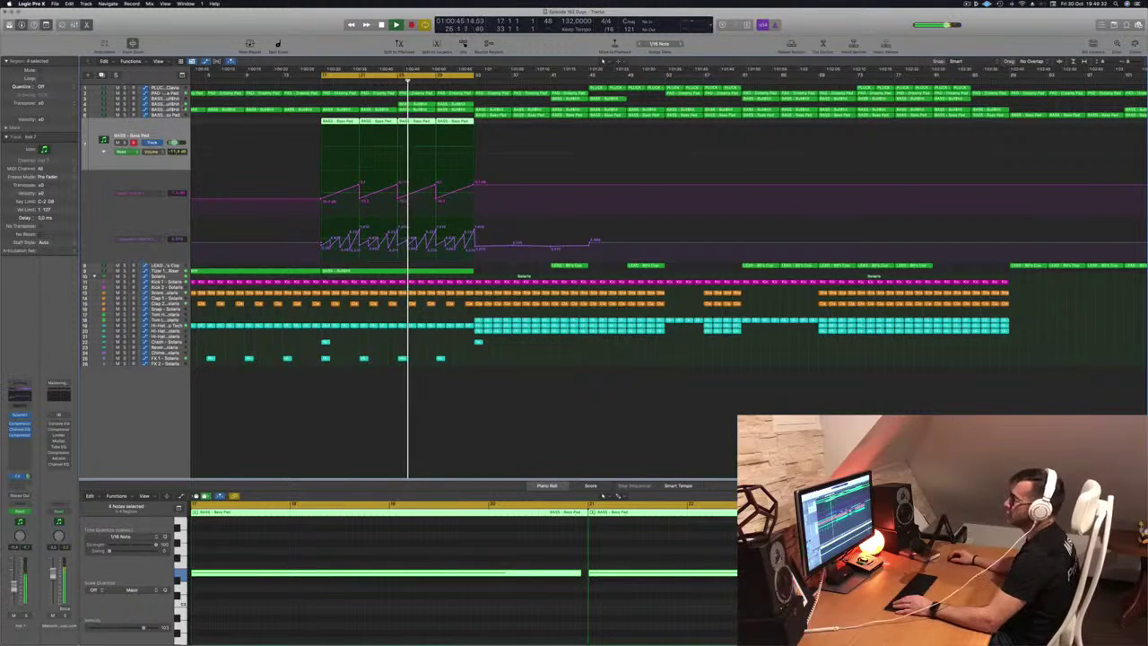
Play the duplicated bass track from bar 25 and delete its two regions at bars 25 and 29
{"action": "left_click", "coordinate": [174, 104]}
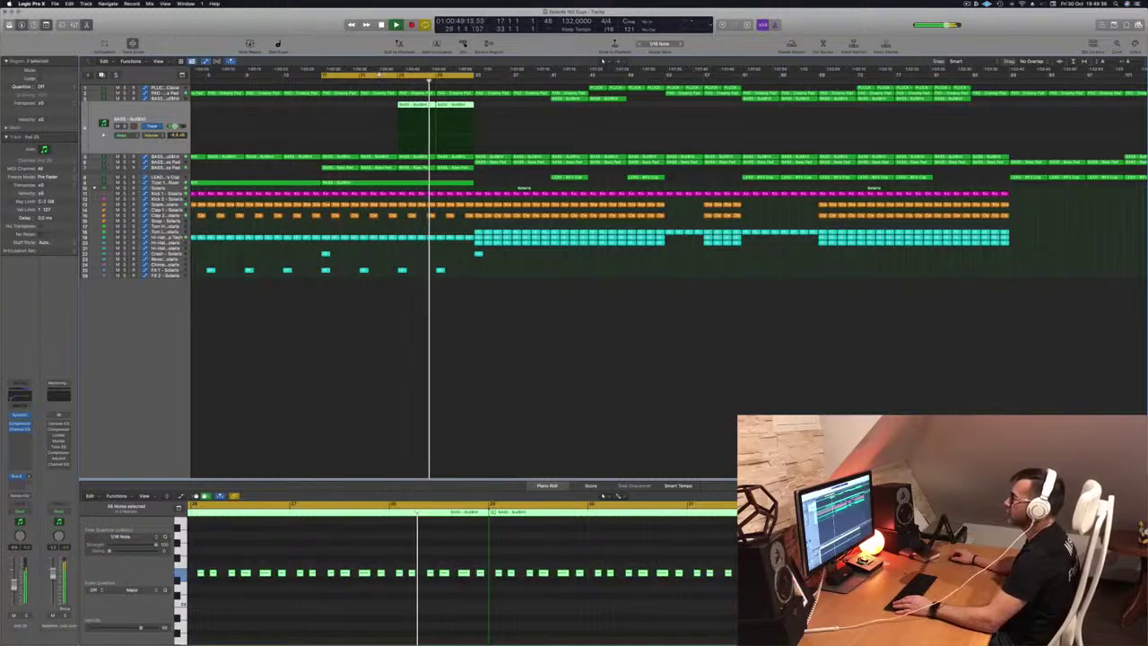
{"action": "left_click", "coordinate": [389, 82]}
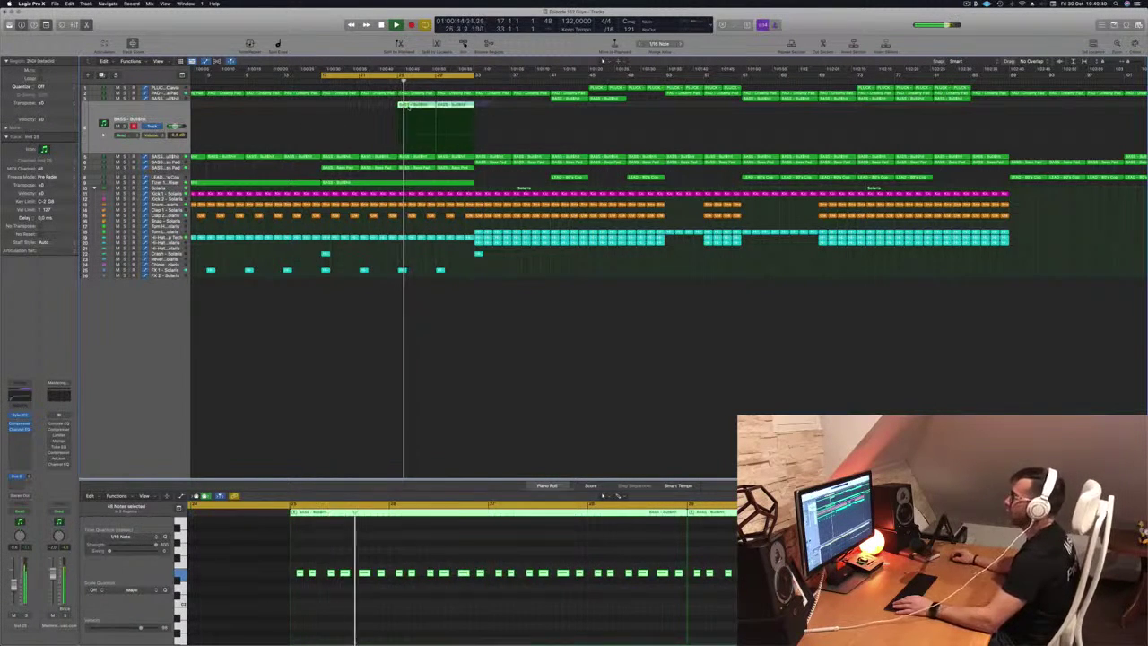
{"action": "key", "text": "Delete"}
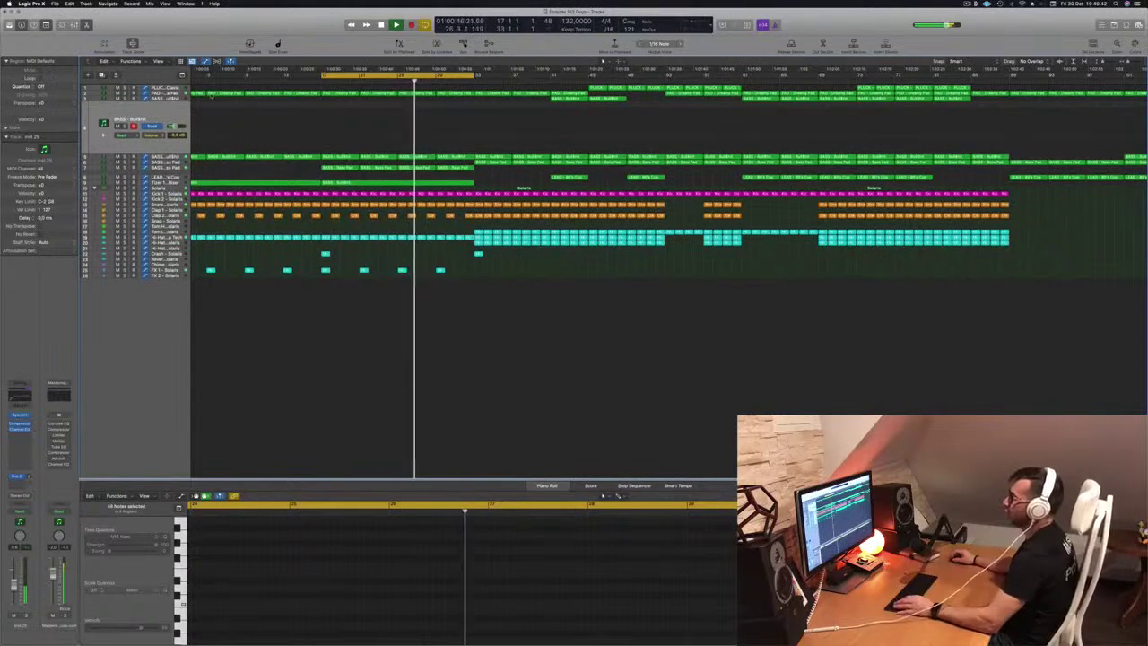
Raise the PAD track's automation points at bars 25 and 29 to form falling peaks while playing from bar 17
{"action": "scroll", "coordinate": [415, 131], "scroll_direction": "up", "scroll_amount": 4}
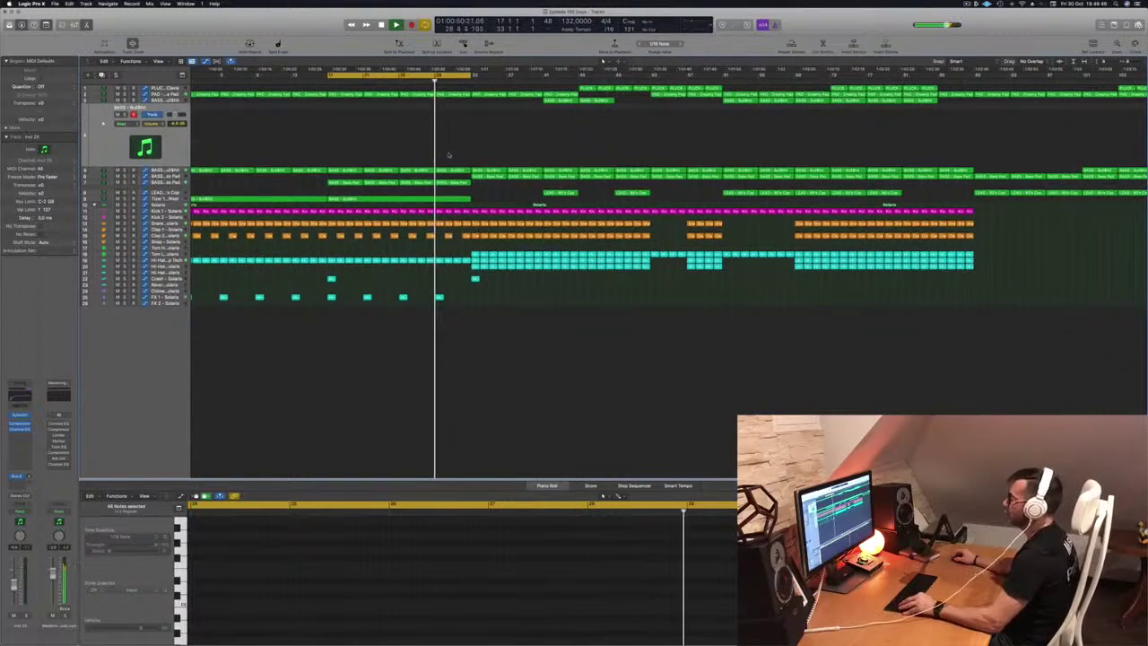
{"action": "scroll", "coordinate": [448, 154], "scroll_direction": "down", "scroll_amount": 2}
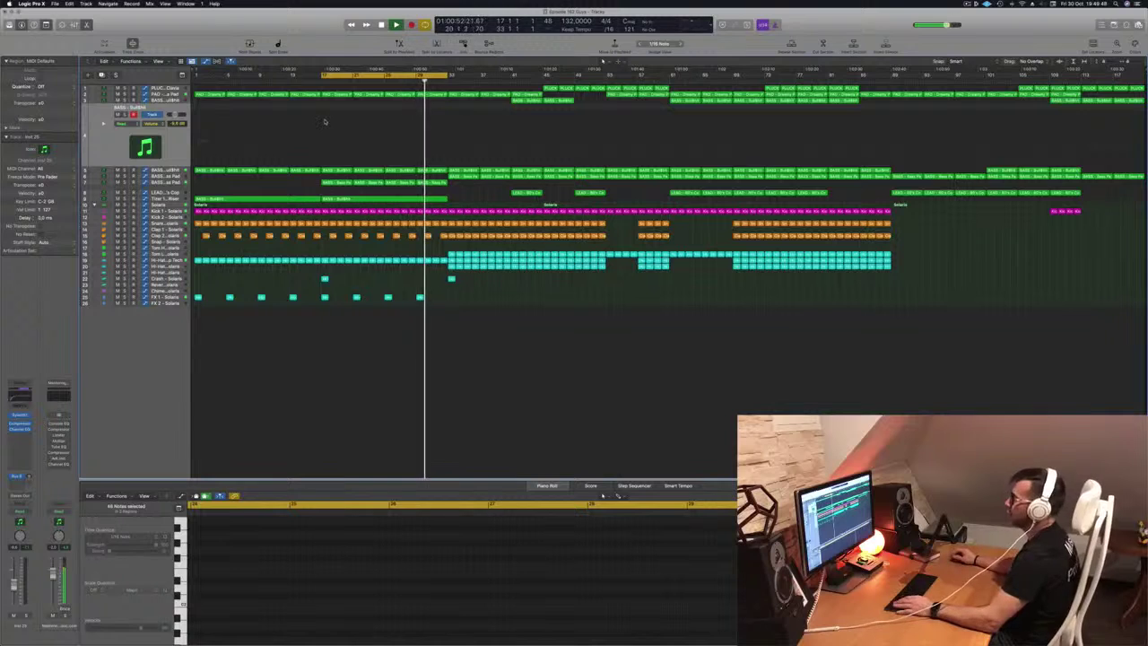
{"action": "left_click", "coordinate": [325, 84]}
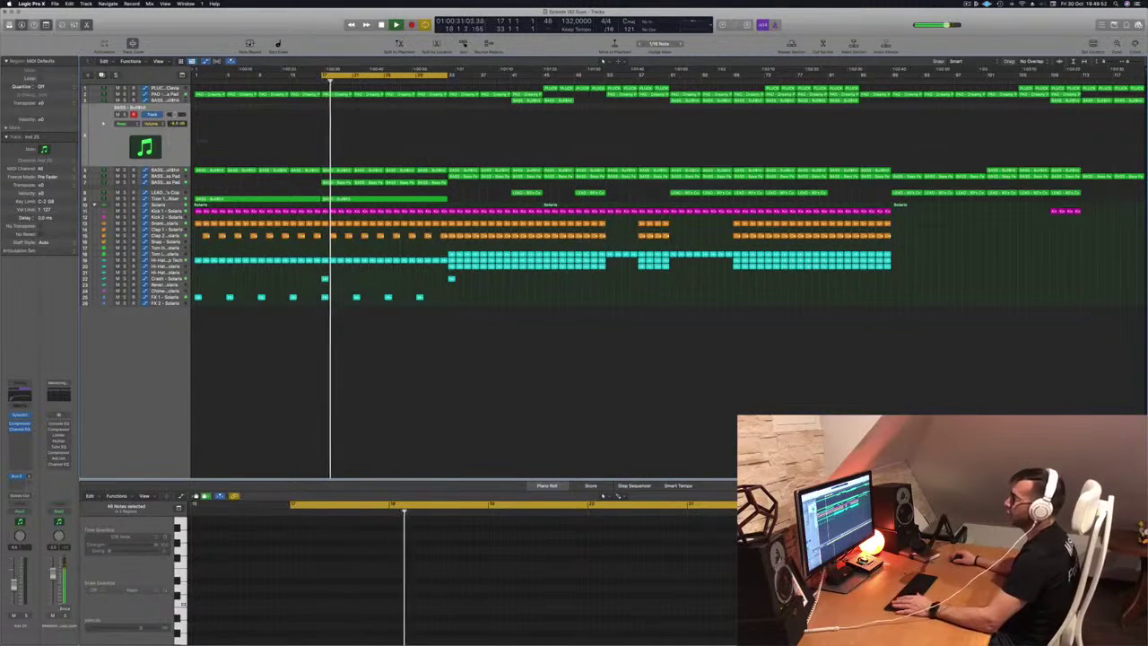
{"action": "key", "text": "Up"}
{"action": "key", "text": "Up"}
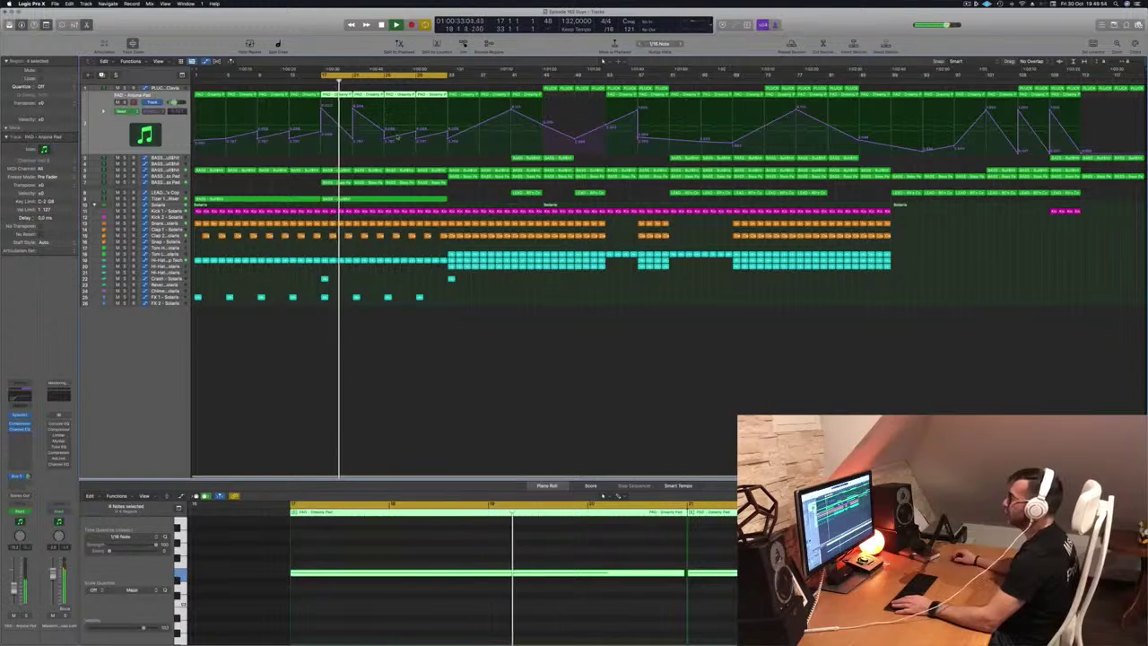
{"action": "left_click", "coordinate": [387, 117]}
{"action": "left_click_drag", "start_coordinate": [387, 115], "coordinate": [418, 119]}
{"action": "left_click", "coordinate": [127, 132]}
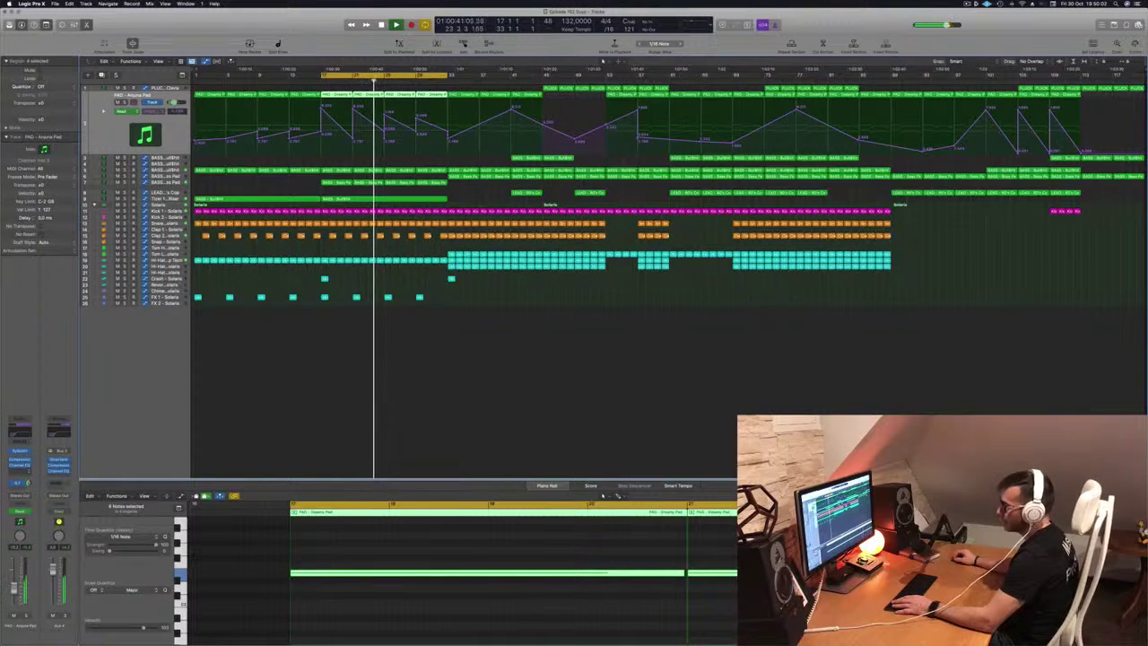
{"action": "left_click", "coordinate": [329, 354]}
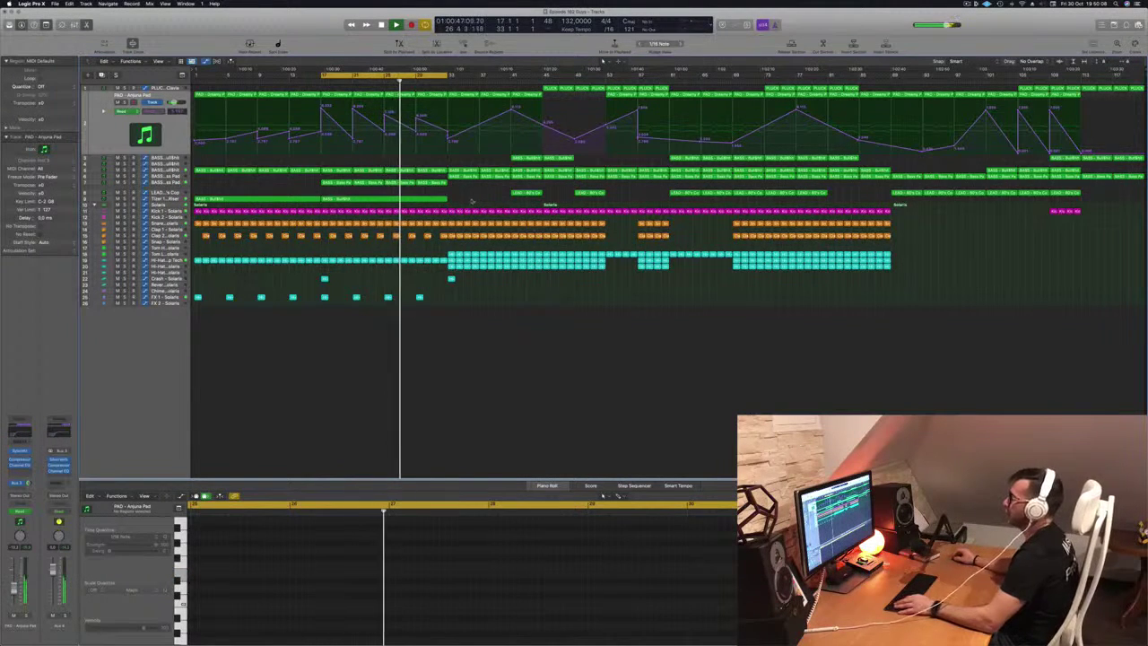
{"action": "key", "text": "super+Right"}
{"action": "key", "text": "super+Right"}
{"action": "key", "text": "super+Right"}
{"action": "key", "text": "super+Right"}
{"action": "key", "text": "super+Left"}
{"action": "key", "text": "super+Left"}
{"action": "key", "text": "super+Left"}
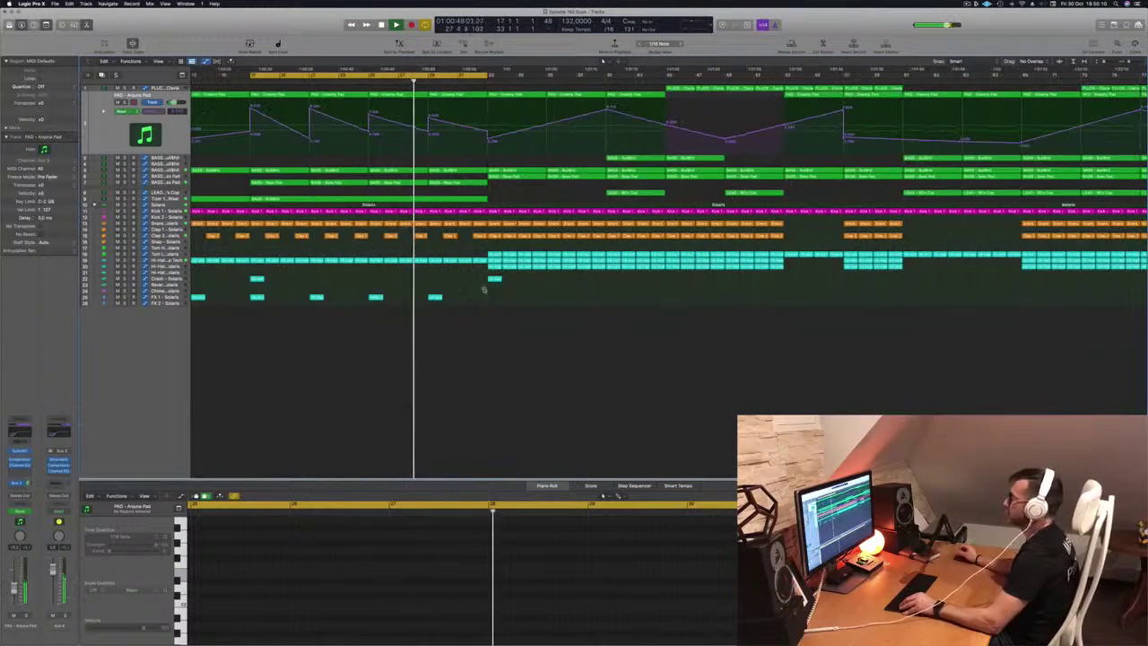
{"action": "key", "text": "super+Left"}
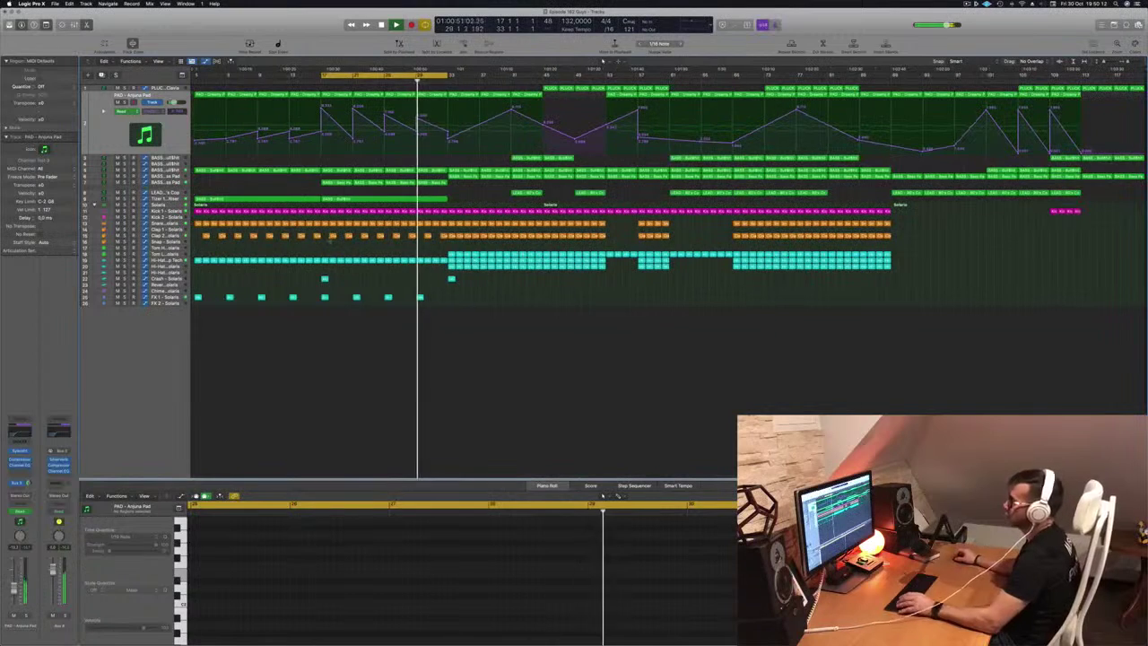
Check both compressors on the Sub Riser track and extend the cycle range to end at bar 45
{"action": "left_click", "coordinate": [161, 197]}
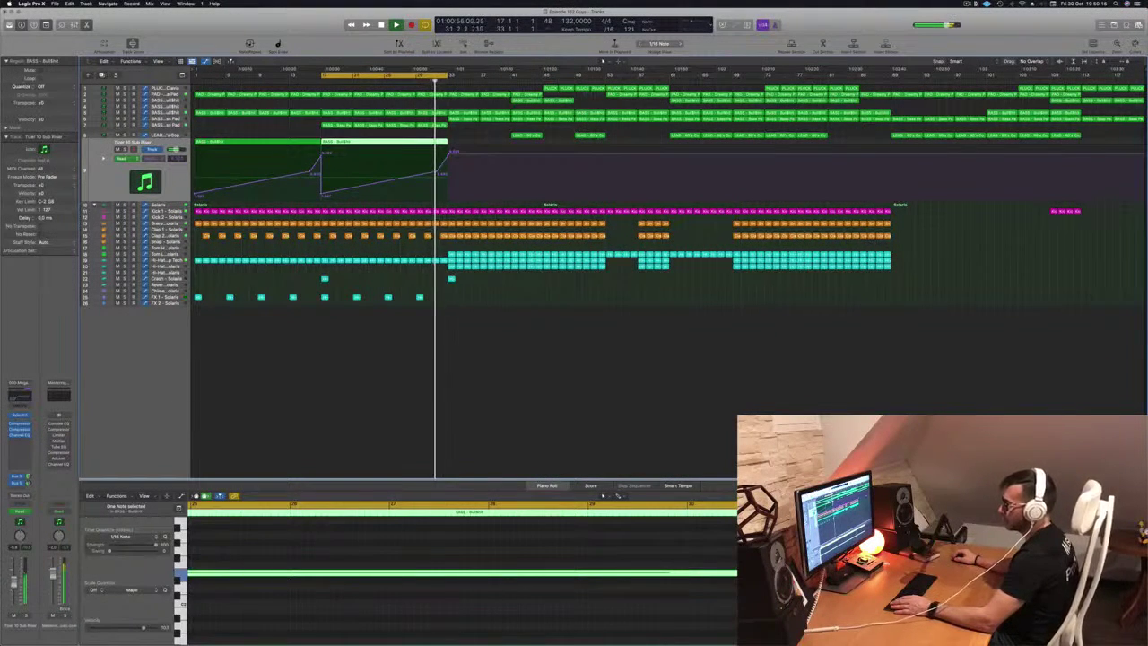
{"action": "left_click", "coordinate": [20, 429]}
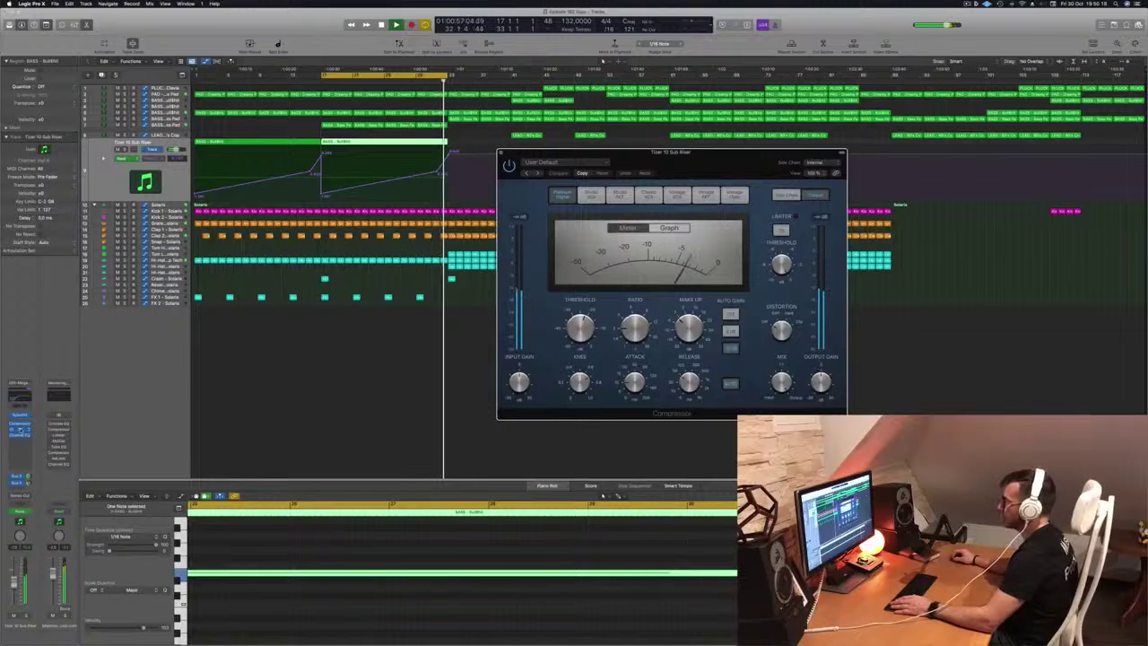
{"action": "left_click", "coordinate": [20, 429]}
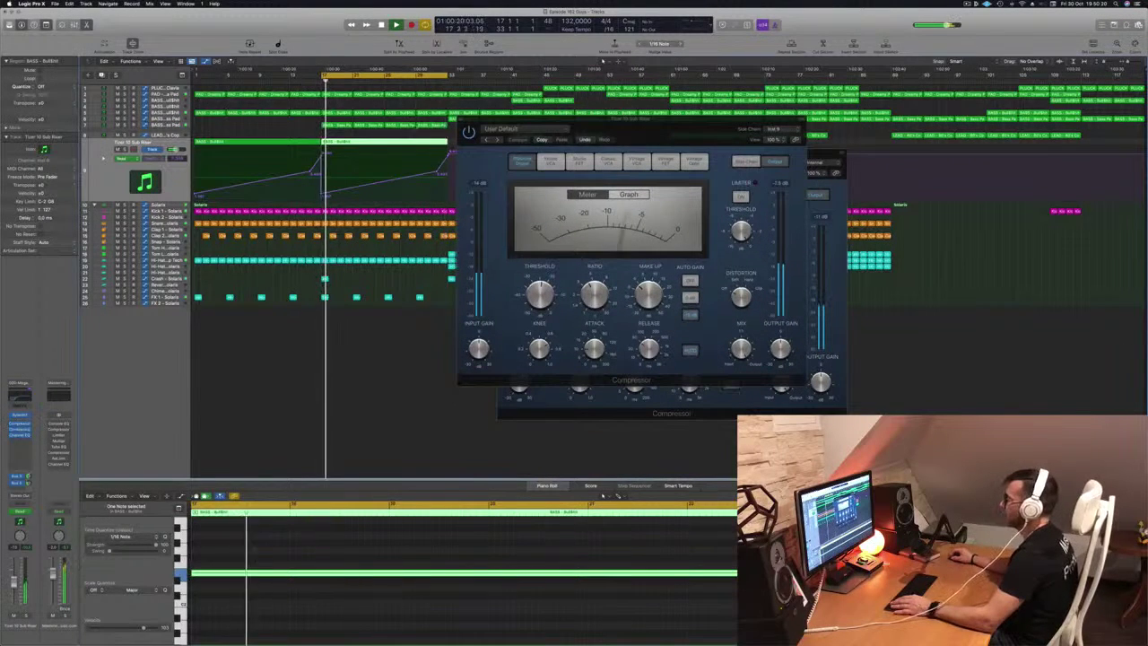
{"action": "left_click", "coordinate": [461, 120]}
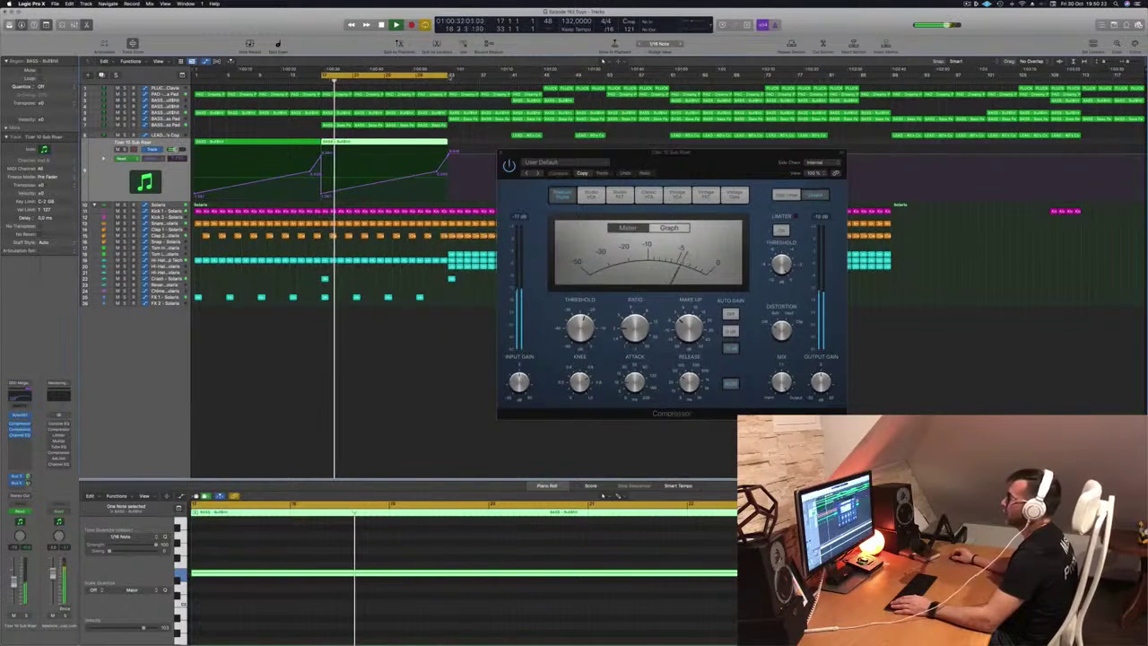
{"action": "left_click_drag", "start_coordinate": [638, 160], "coordinate": [514, 341]}
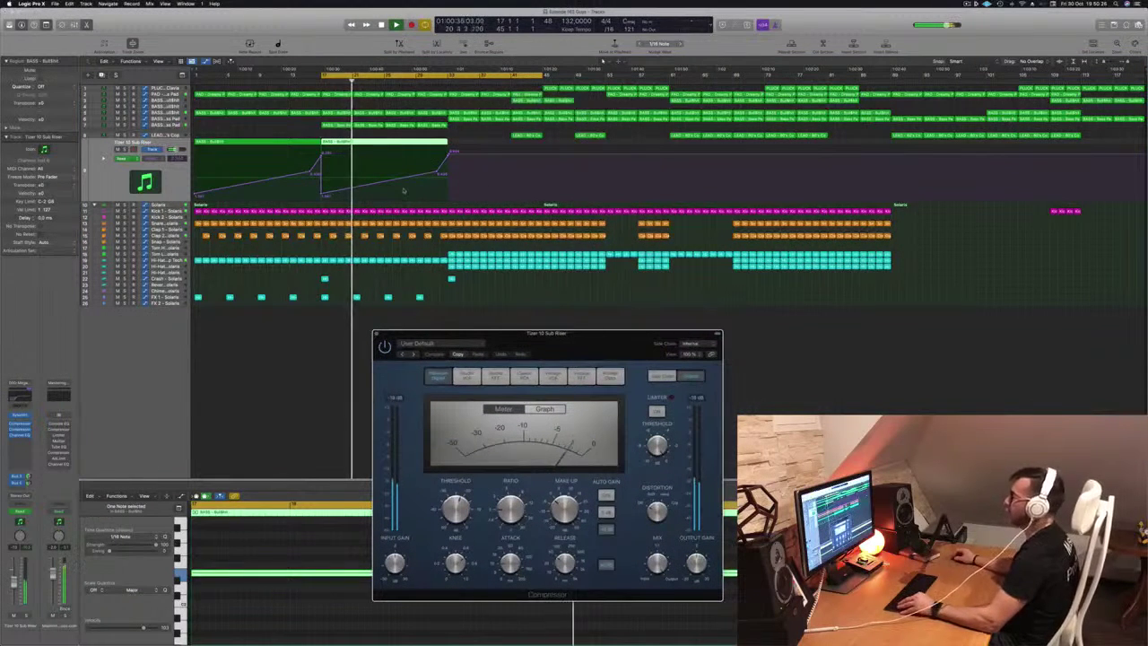
{"action": "left_click", "coordinate": [377, 333]}
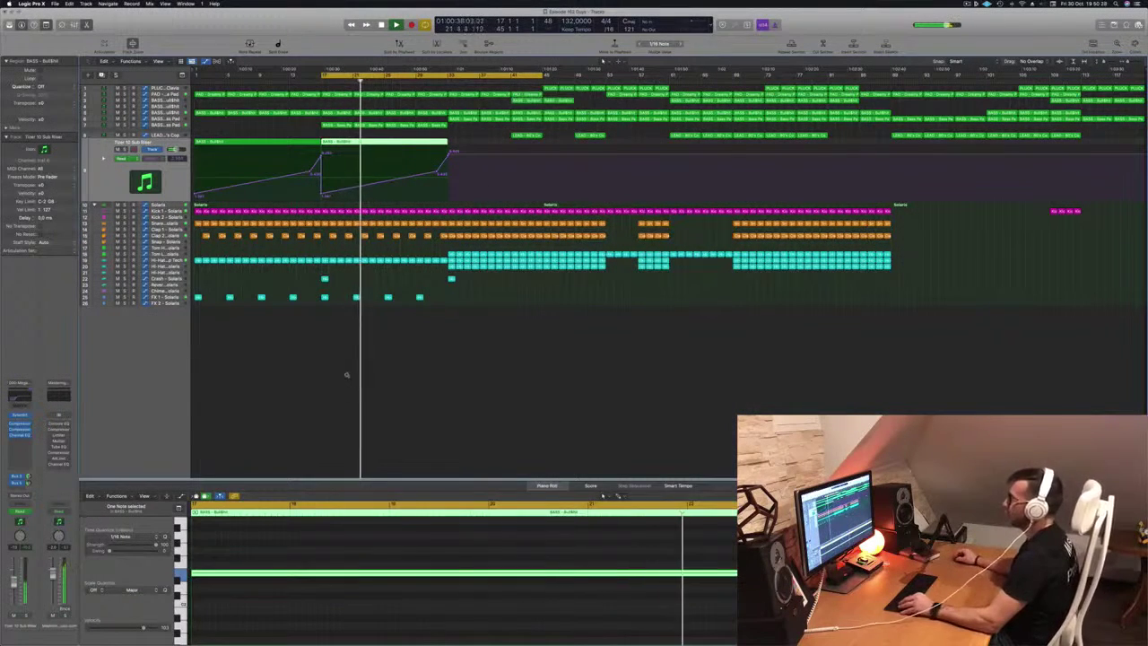
{"action": "left_click", "coordinate": [336, 387]}
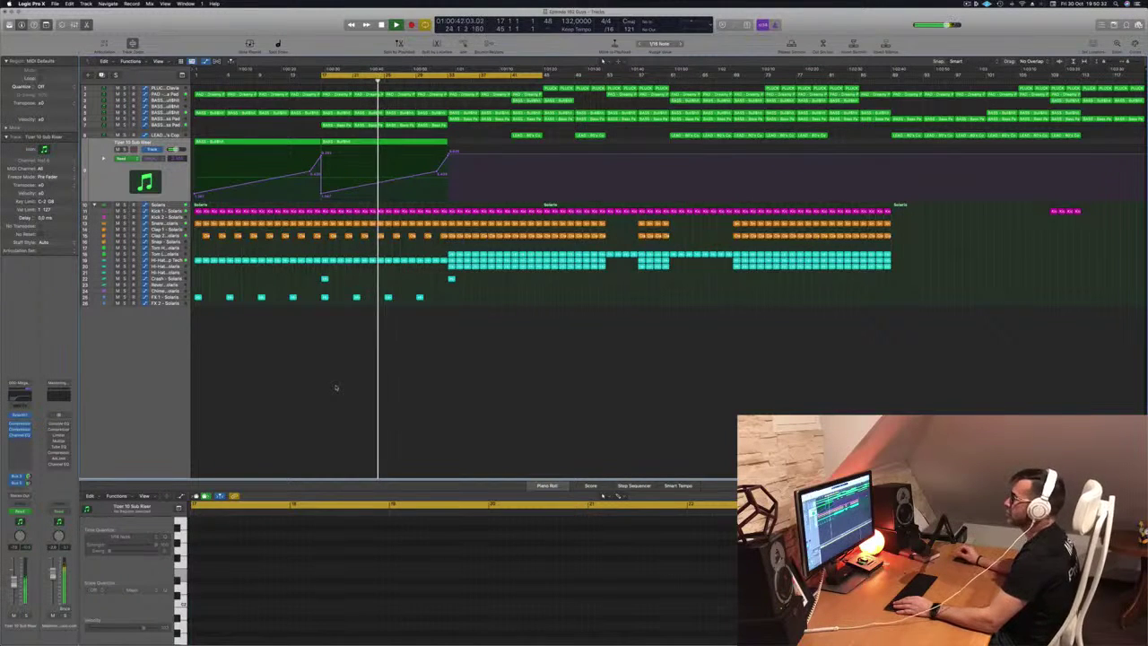
{"action": "key", "text": "super+Right"}
{"action": "key", "text": "super+Right"}
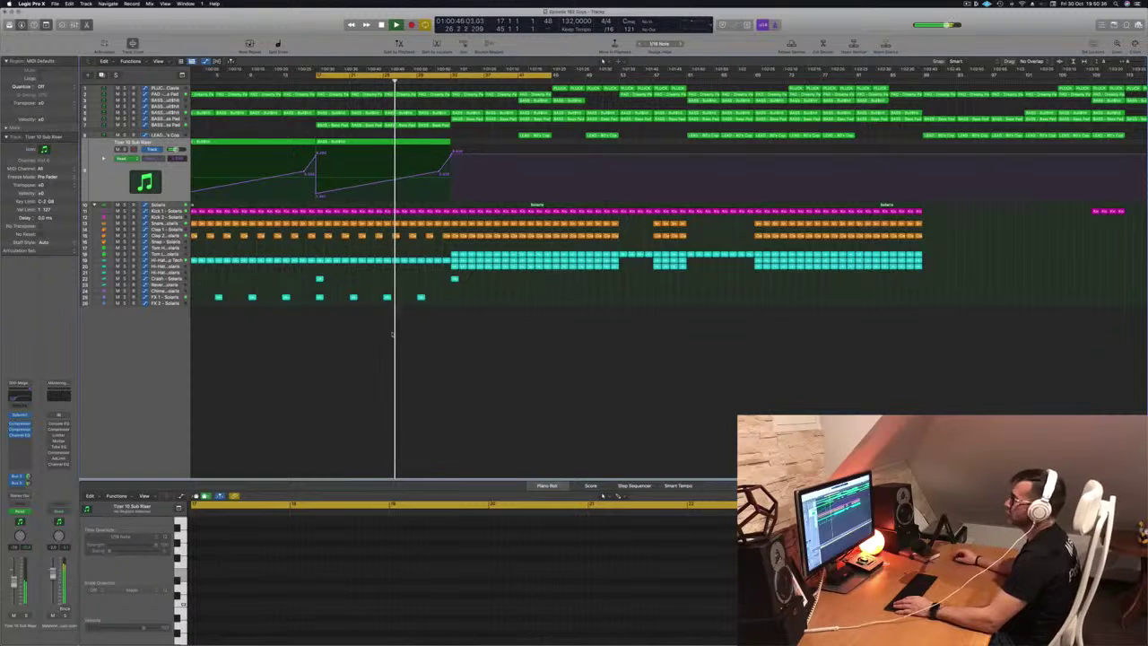
{"action": "key", "text": "super+Right"}
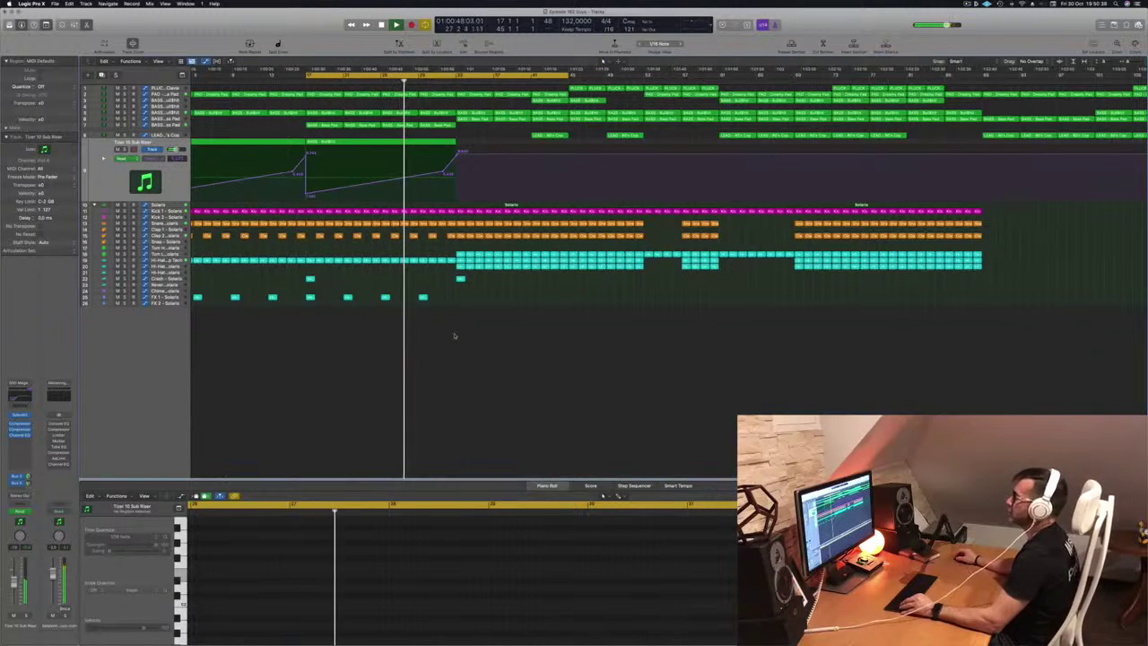
{"action": "key", "text": "super+Down"}
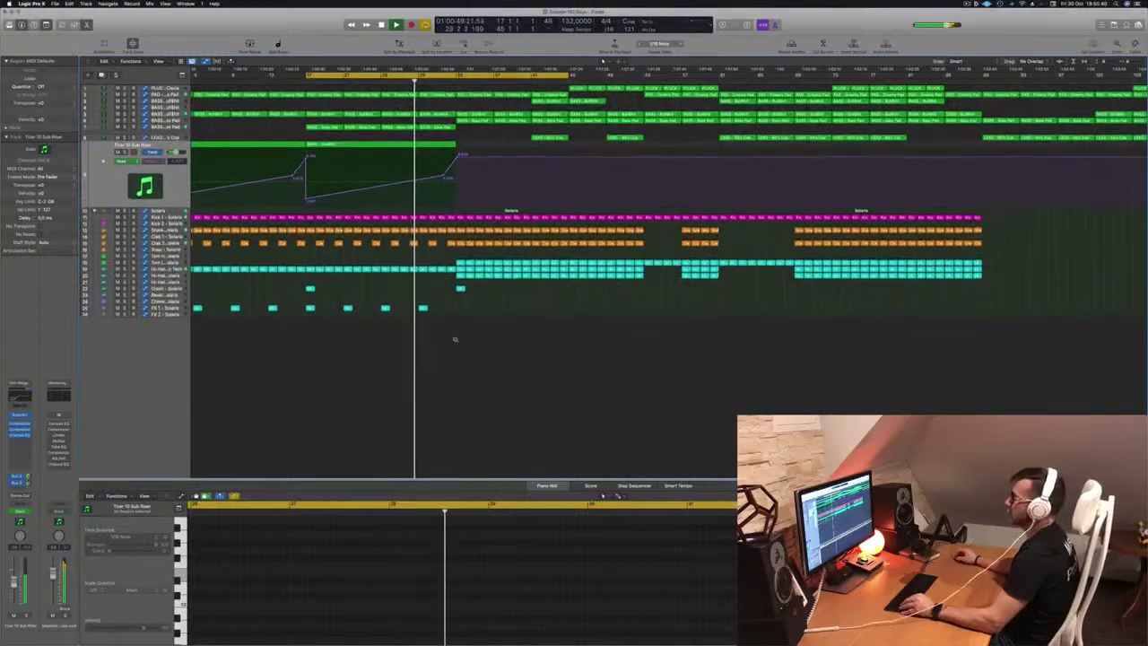
Play the transition into bar 33 repeatedly and bring up the Bass Pad track's automation
{"action": "key", "text": "super+Down"}
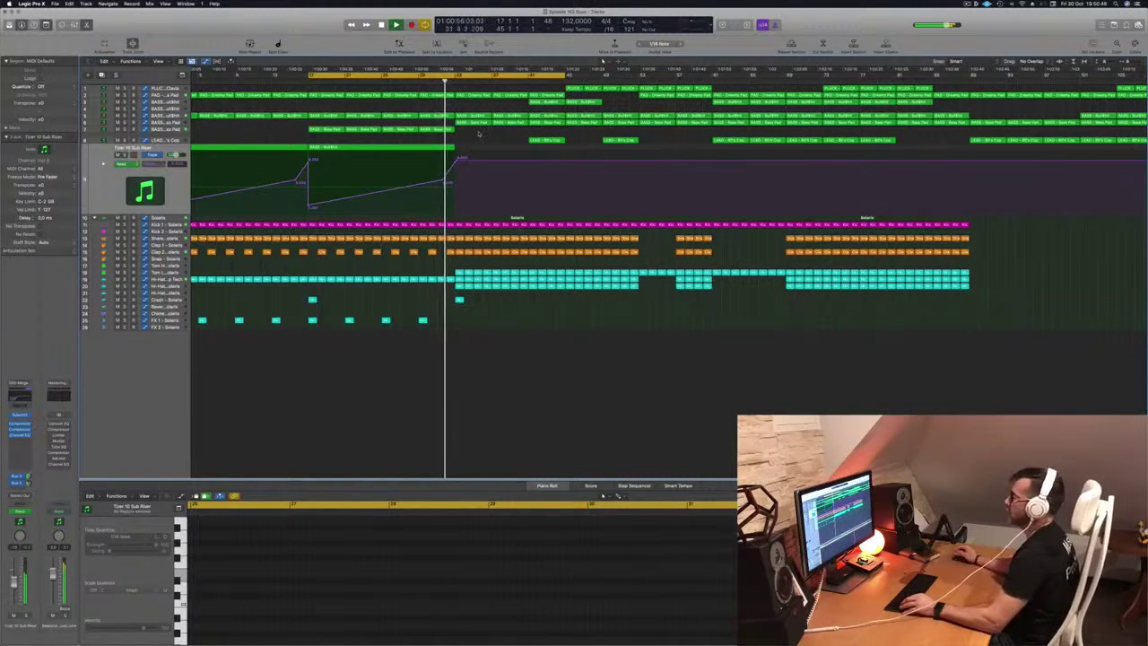
{"action": "left_click", "coordinate": [273, 109]}
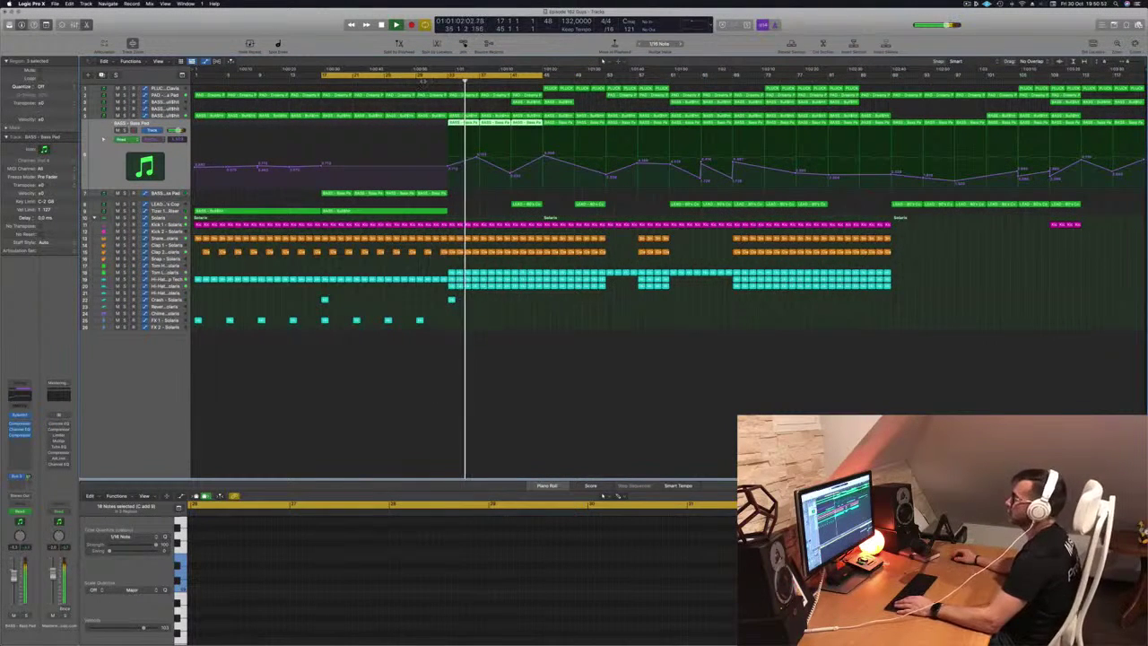
{"action": "left_click", "coordinate": [417, 81]}
{"action": "key", "text": "super+Right"}
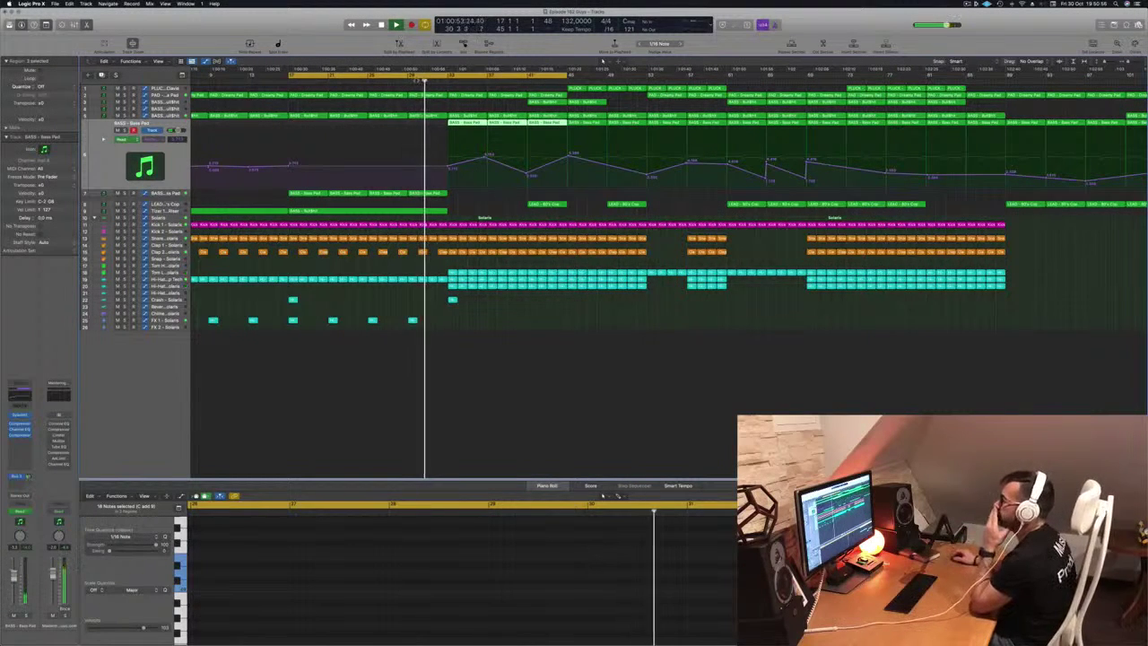
{"action": "left_click", "coordinate": [398, 81]}
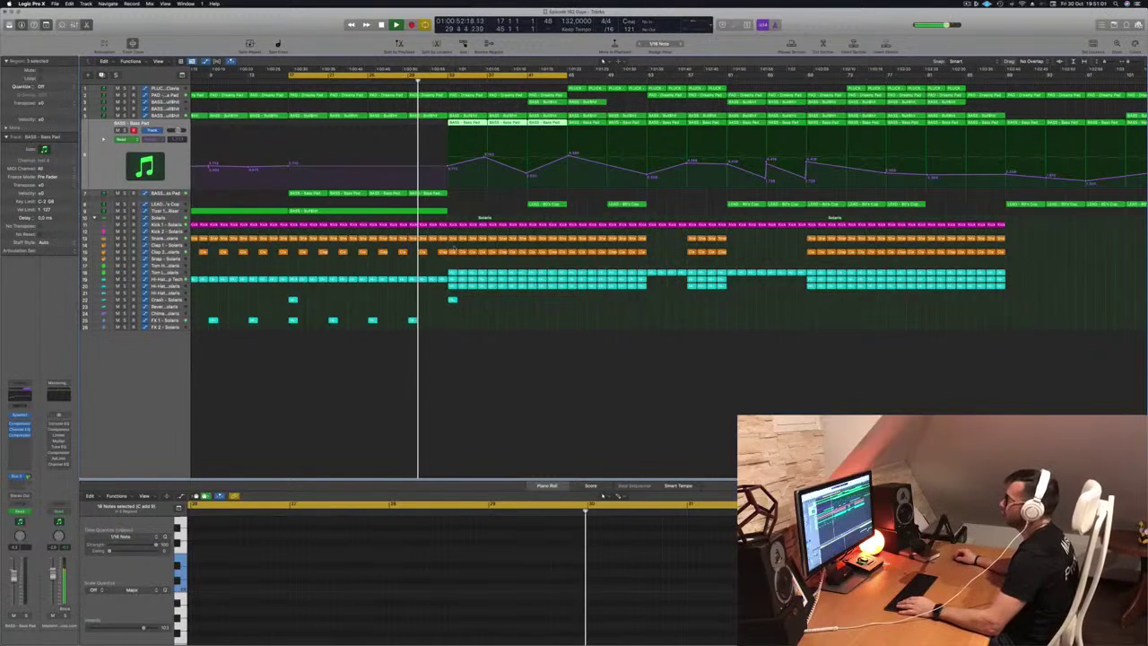
Delete the kick, snare, clap, tom and hi-hat regions from bar 33 to bar 37, keeping the crash, and replay the transition
{"action": "left_click", "coordinate": [471, 279]}
{"action": "left_click_drag", "start_coordinate": [447, 294], "coordinate": [484, 225]}
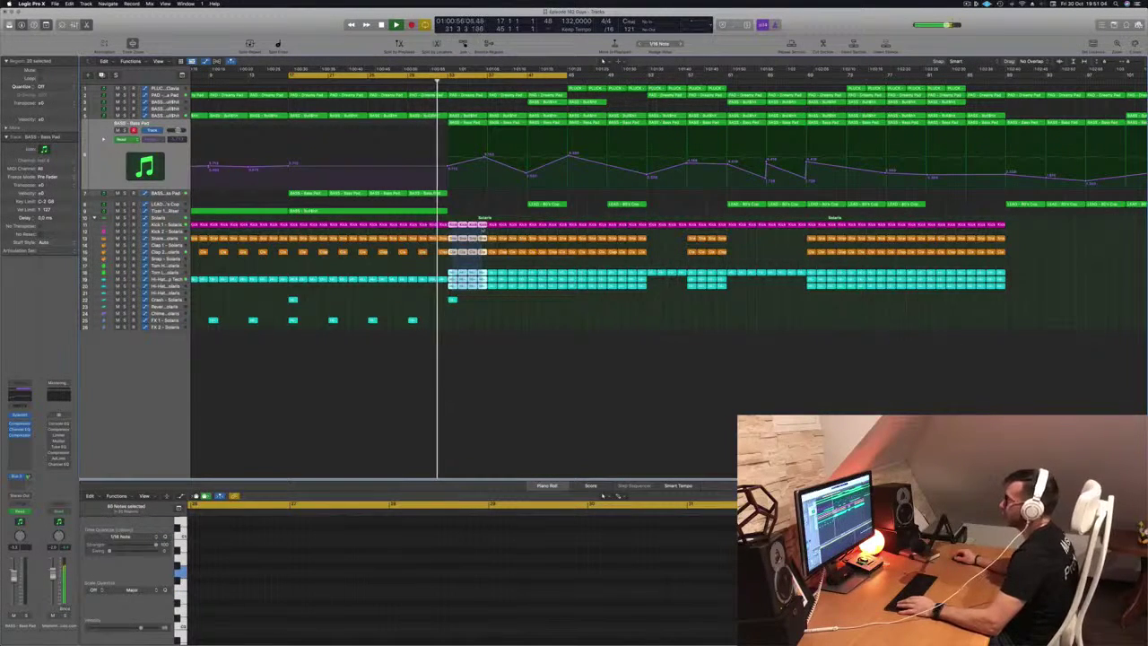
{"action": "key", "text": "Delete"}
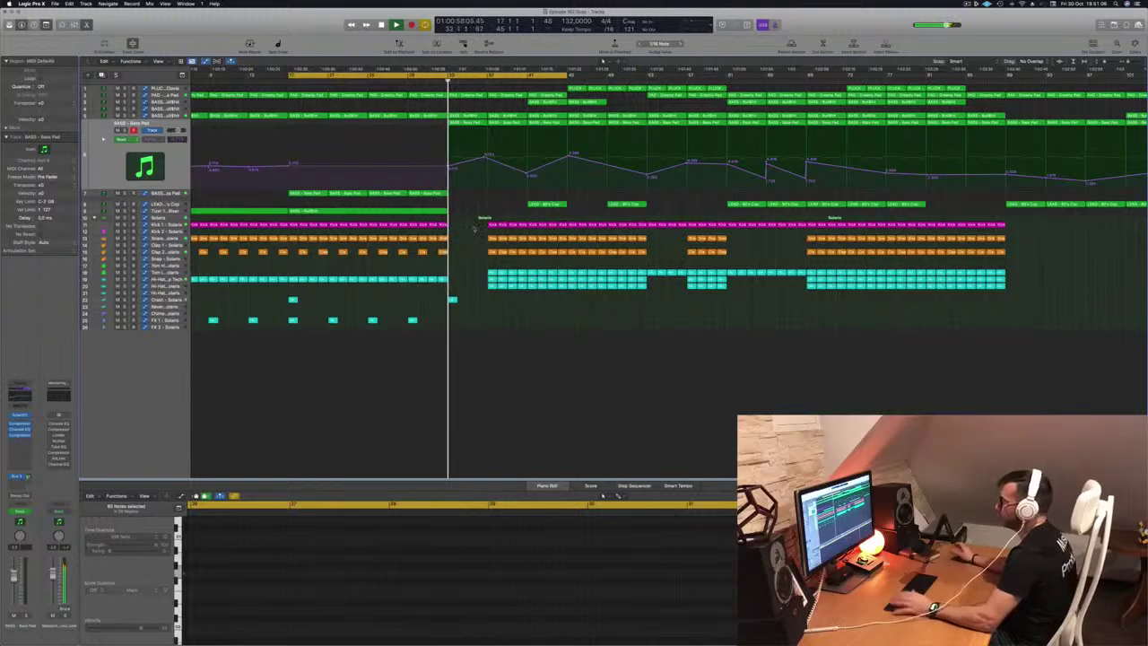
{"action": "scroll", "coordinate": [474, 260], "scroll_direction": "up", "scroll_amount": 4}
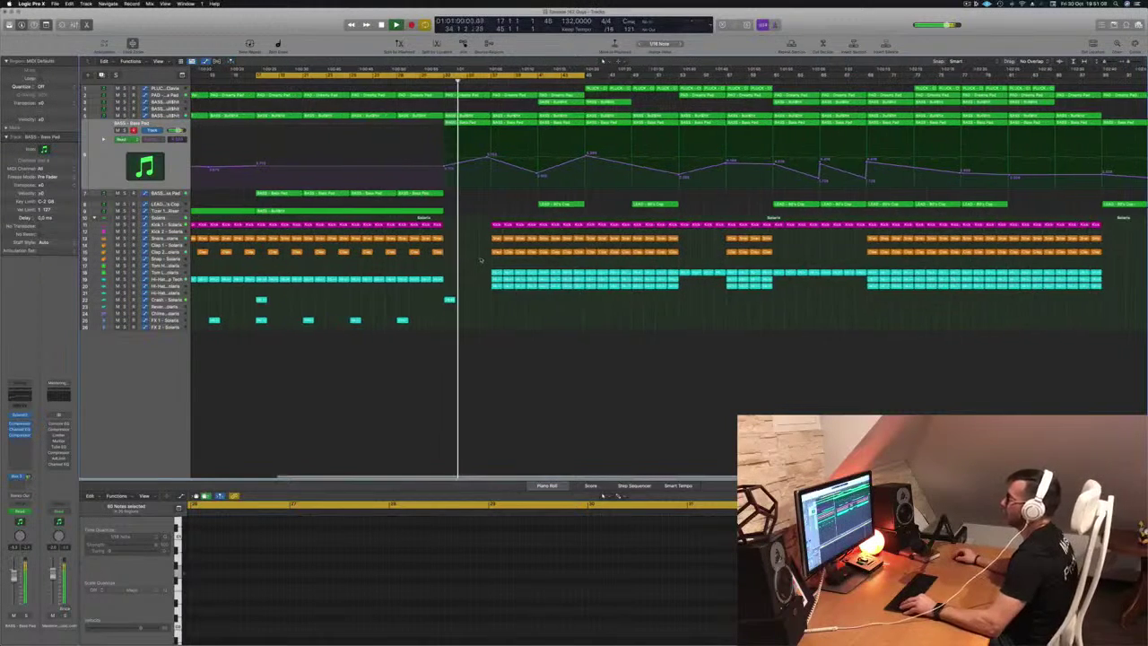
{"action": "scroll", "coordinate": [489, 244], "scroll_direction": "down", "scroll_amount": 4}
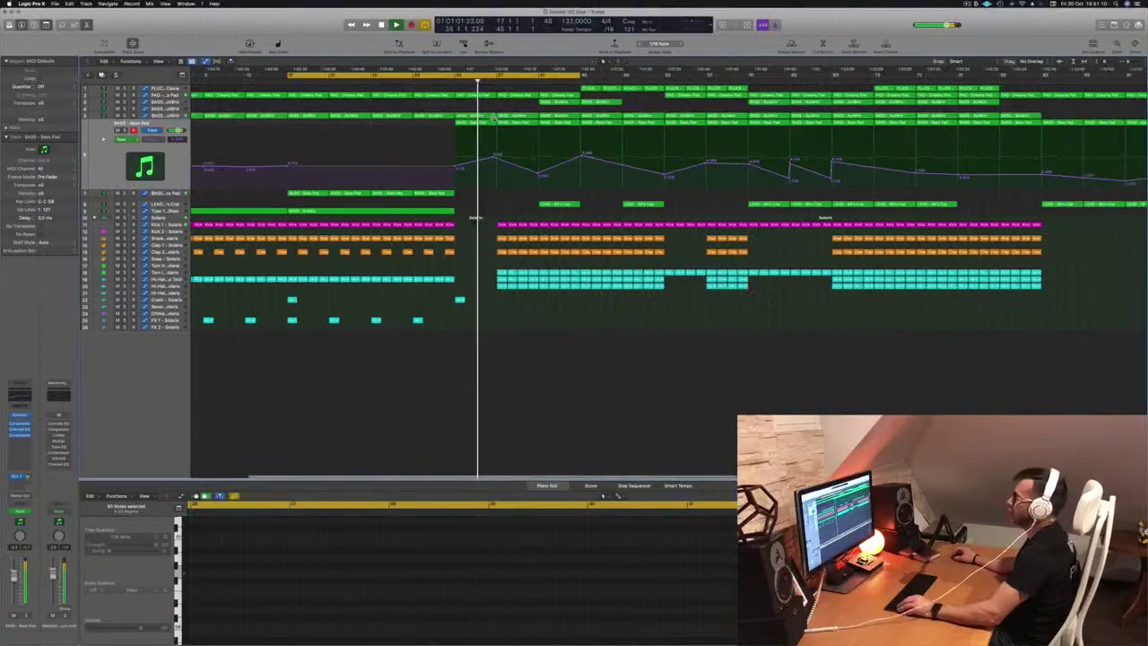
{"action": "key", "text": "comma"}
{"action": "key", "text": "comma"}
{"action": "key", "text": "comma"}
{"action": "key", "text": "comma"}
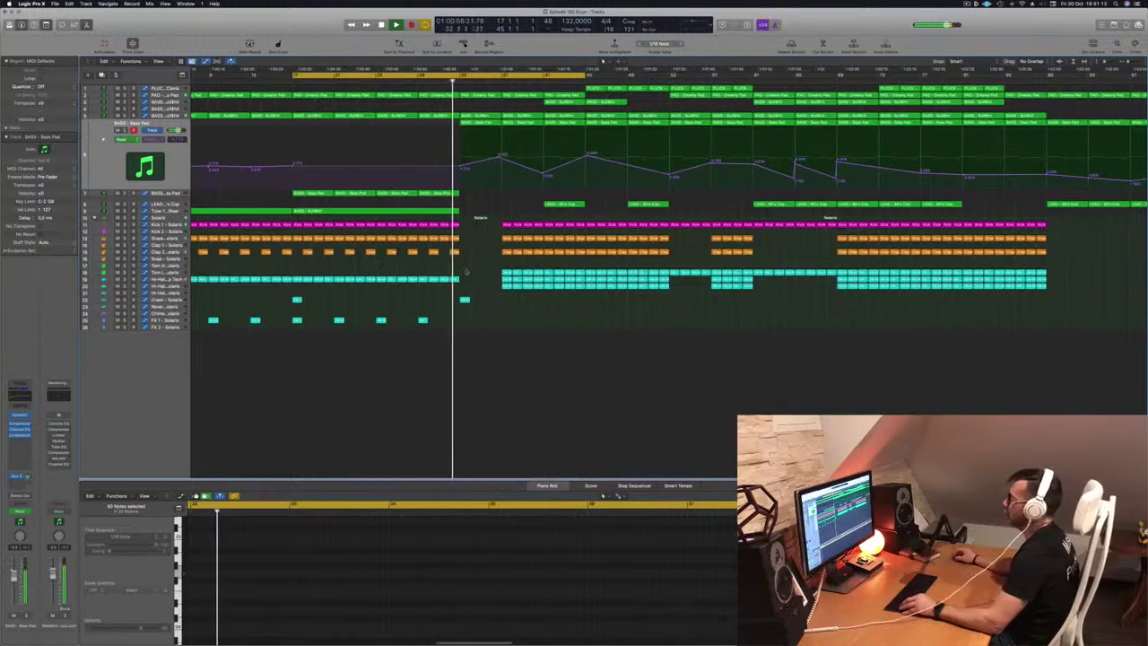
Try removing the drum regions from bar 37 to bar 41 as well, play the transition, and undo the deletion
{"action": "left_click_drag", "start_coordinate": [498, 216], "coordinate": [535, 299]}
{"action": "key", "text": "Delete"}
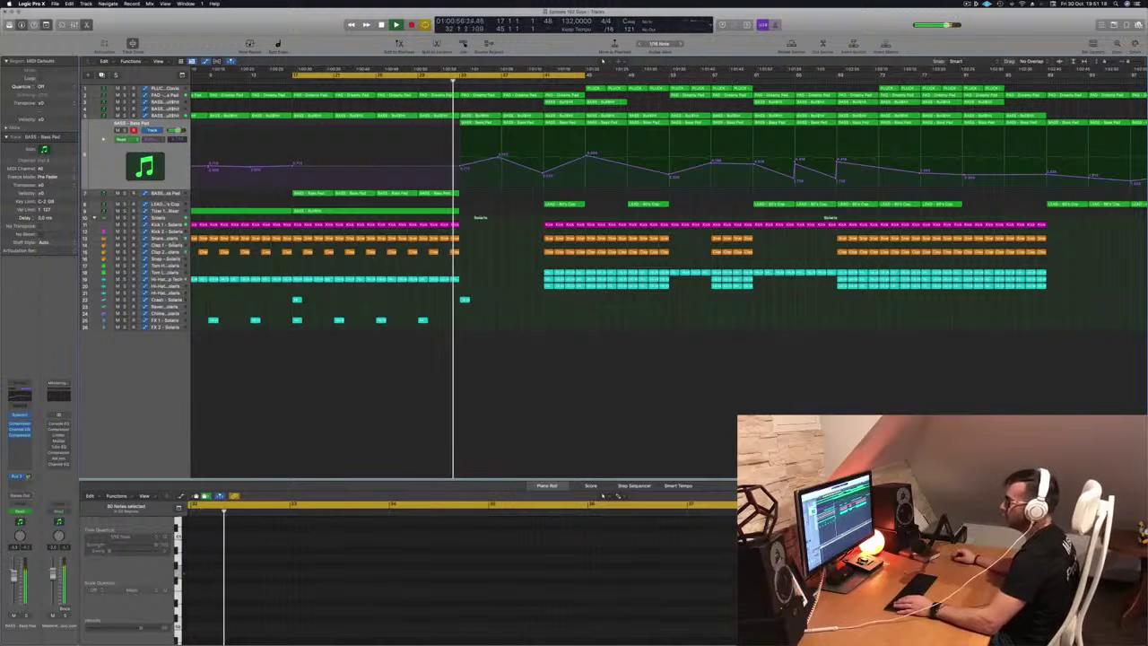
{"action": "left_click", "coordinate": [245, 225]}
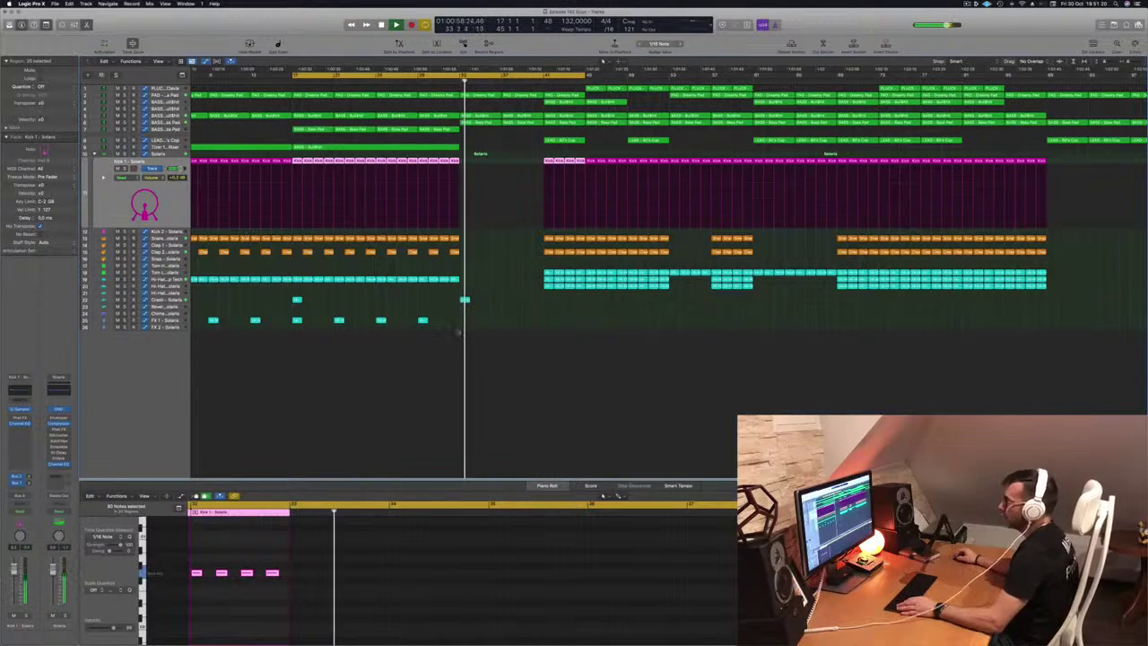
{"action": "left_click", "coordinate": [458, 339]}
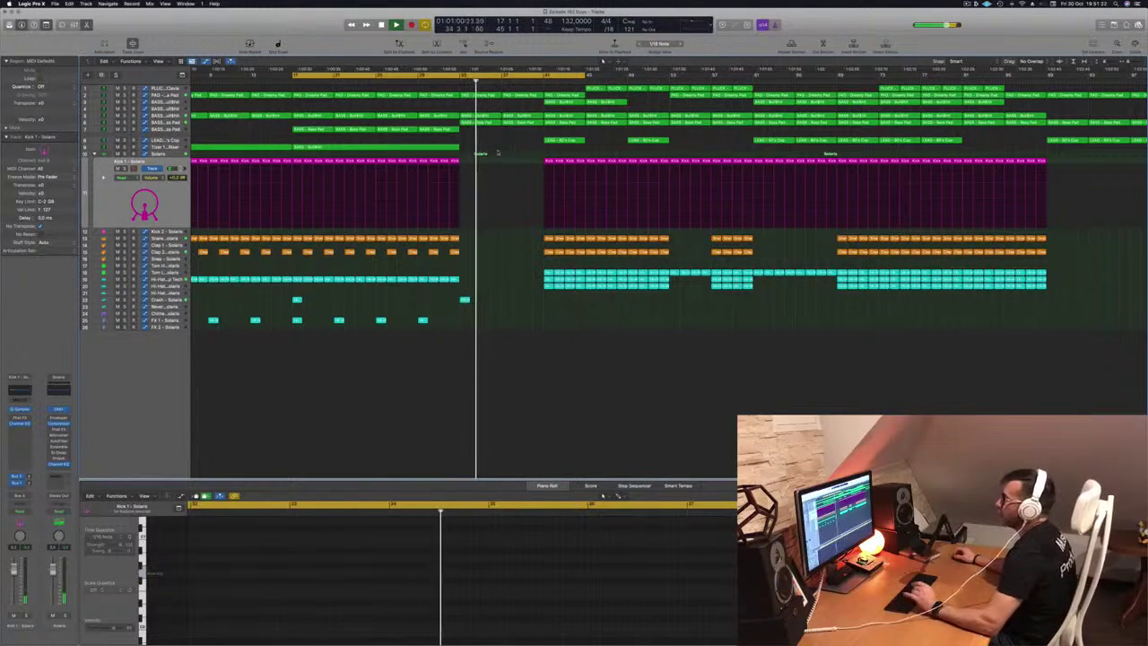
{"action": "left_click", "coordinate": [437, 80]}
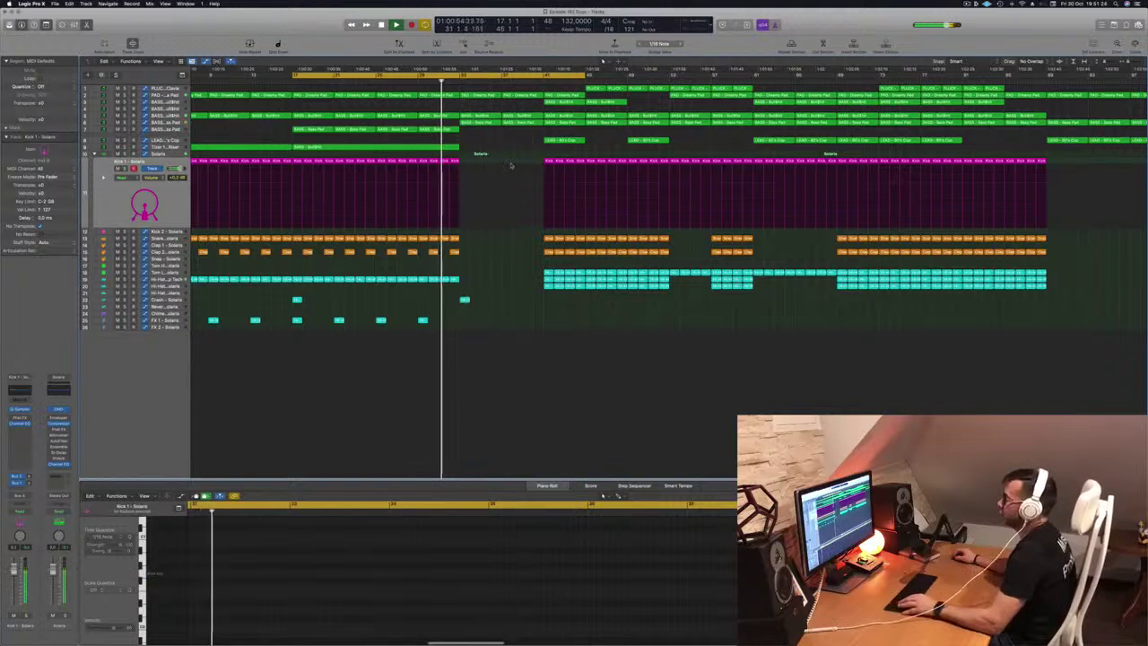
{"action": "key", "text": "super+z"}
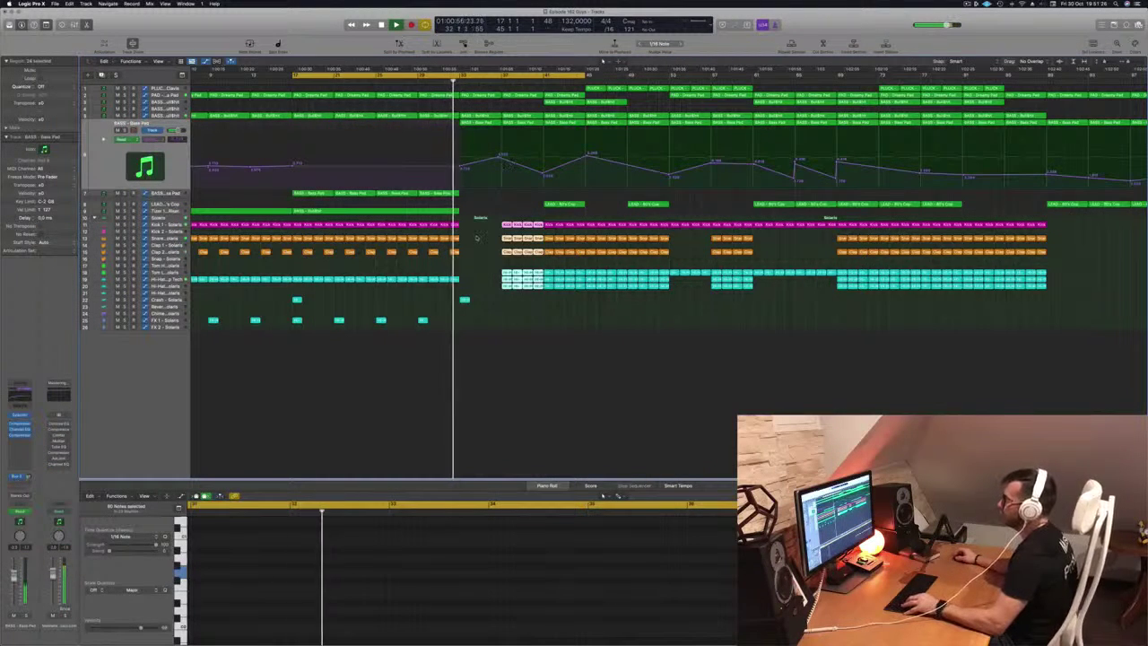
{"action": "left_click", "coordinate": [482, 231]}
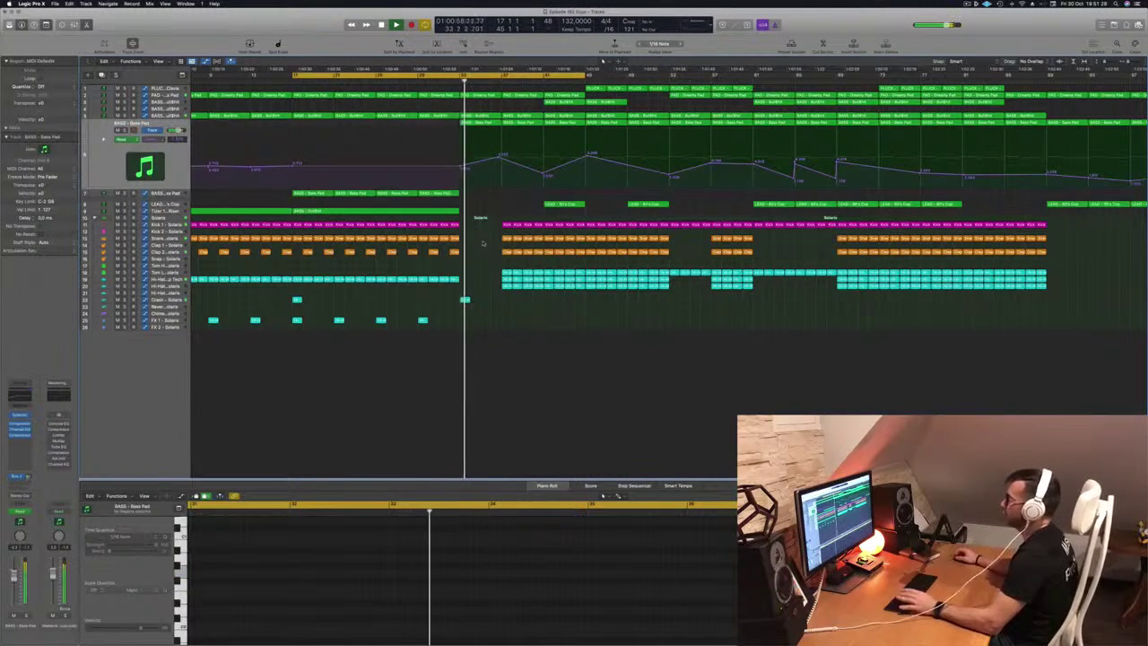
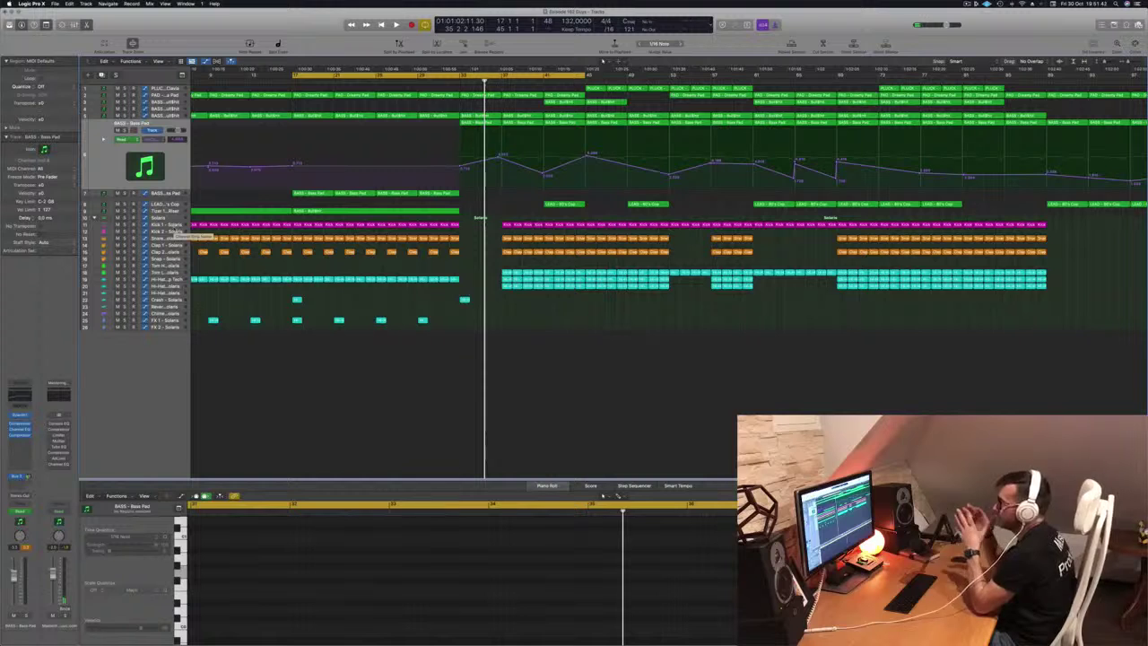
Move the start of the cycle range to bar 33 and play the section from there
{"action": "key", "text": "space"}
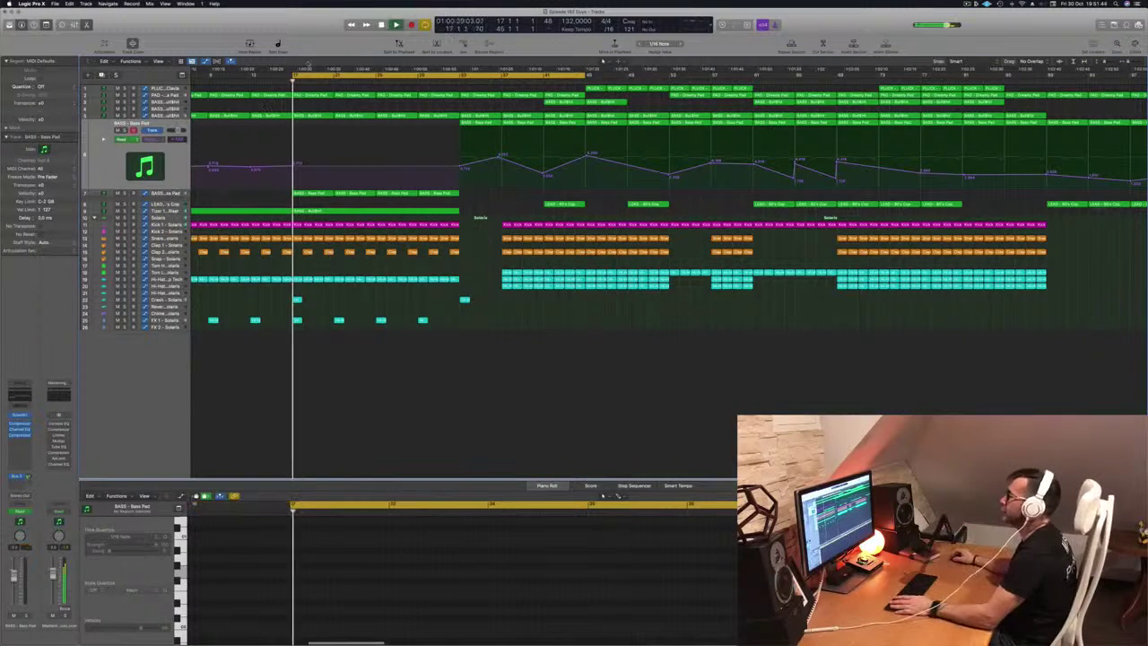
{"action": "left_click_drag", "start_coordinate": [295, 77], "coordinate": [459, 79]}
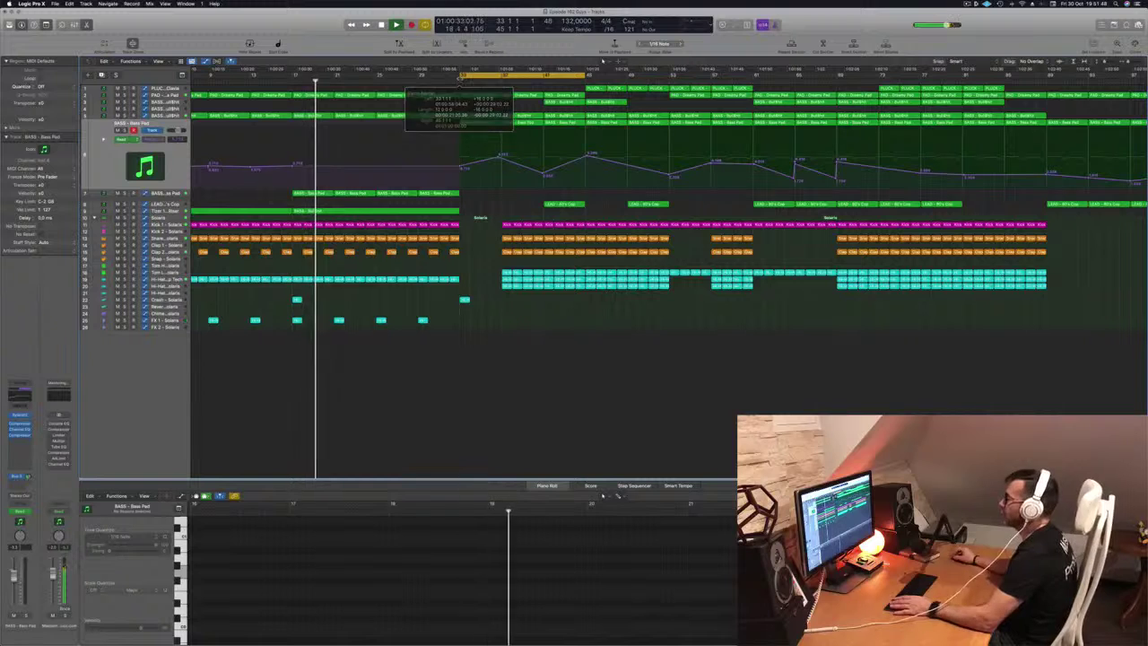
{"action": "key", "text": "space"}
{"action": "key", "text": "space"}
{"action": "left_click", "coordinate": [173, 175]}
{"action": "key", "text": "space"}
{"action": "key", "text": "space"}
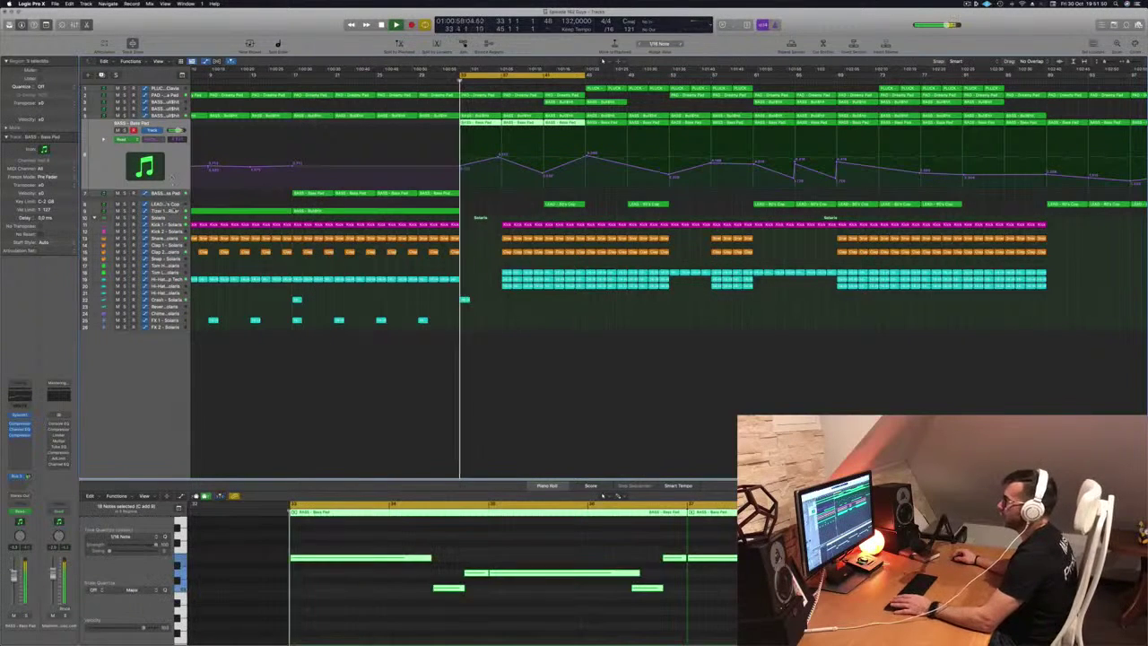
Duplicate the Solaris drum stack together with its subtracks
{"action": "left_click", "coordinate": [175, 225]}
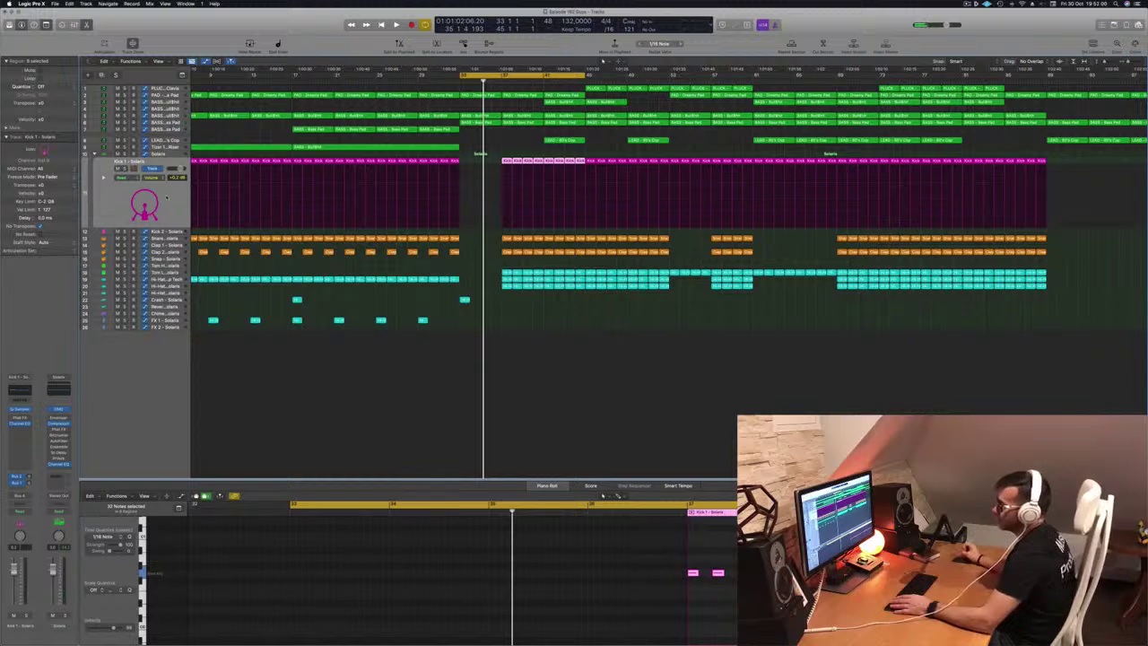
{"action": "left_click", "coordinate": [177, 155]}
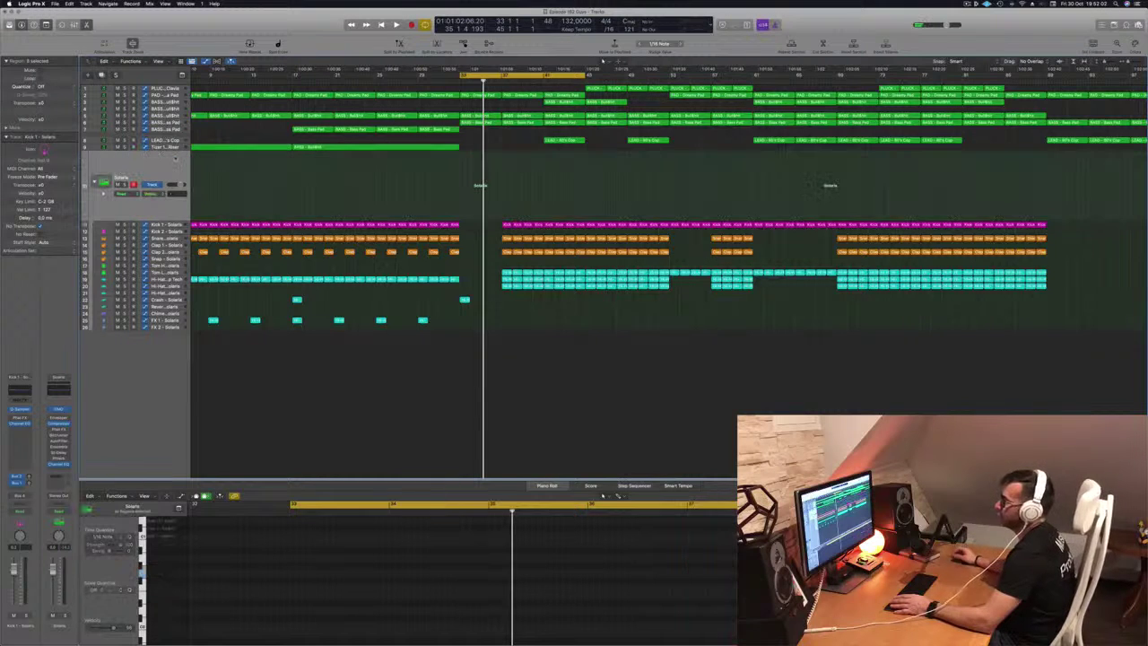
{"action": "left_click", "coordinate": [101, 76]}
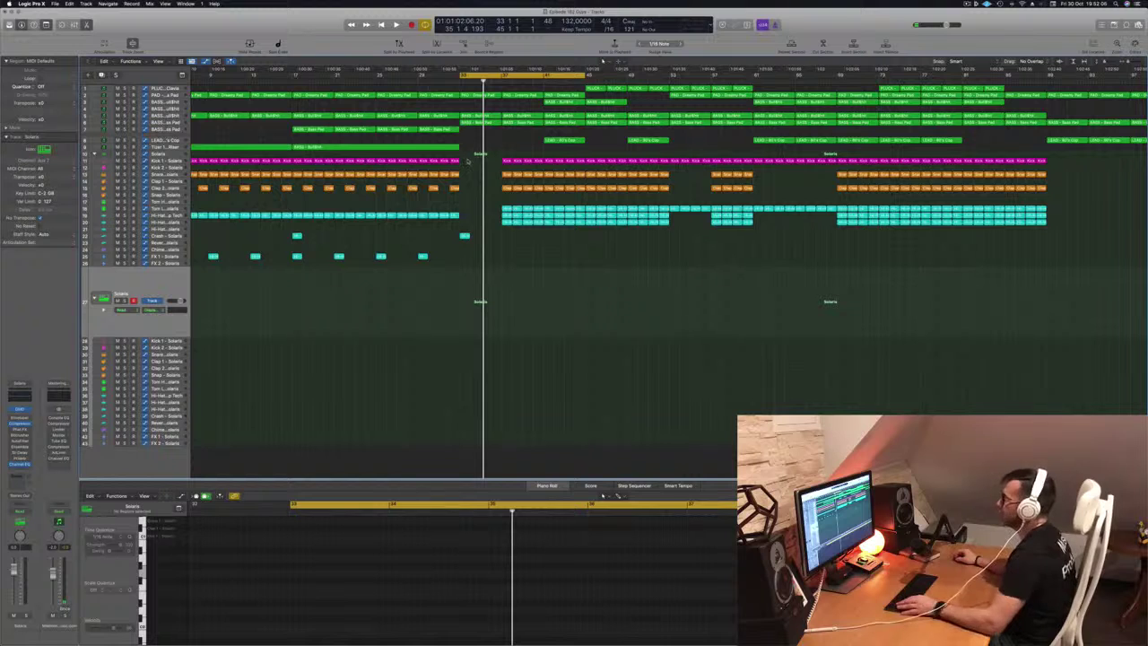
Copy the Kick 1 regions of bars 1 to 33 onto the duplicated stack's Kick 1 track and repeat them across the arrangement
{"action": "left_click", "coordinate": [455, 161]}
{"action": "scroll", "coordinate": [467, 161], "scroll_direction": "left", "scroll_amount": 5}
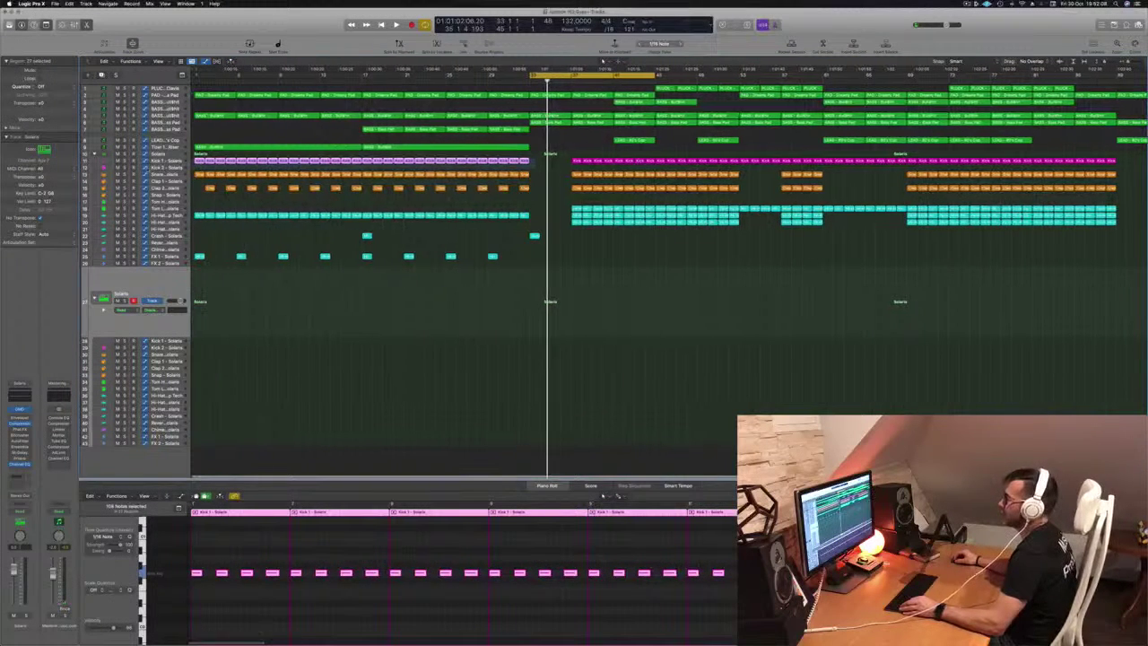
{"action": "left_click_drag", "start_coordinate": [191, 161], "coordinate": [531, 343]}
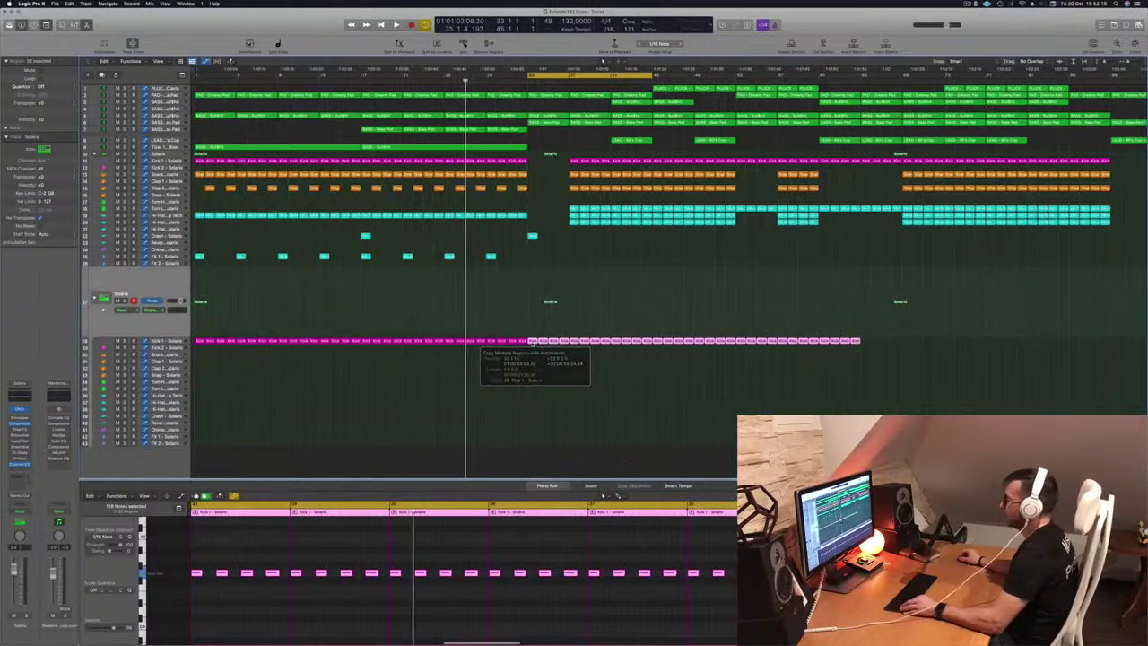
{"action": "key", "text": "super+Left"}
{"action": "left_click_drag", "start_coordinate": [738, 338], "coordinate": [706, 344]}
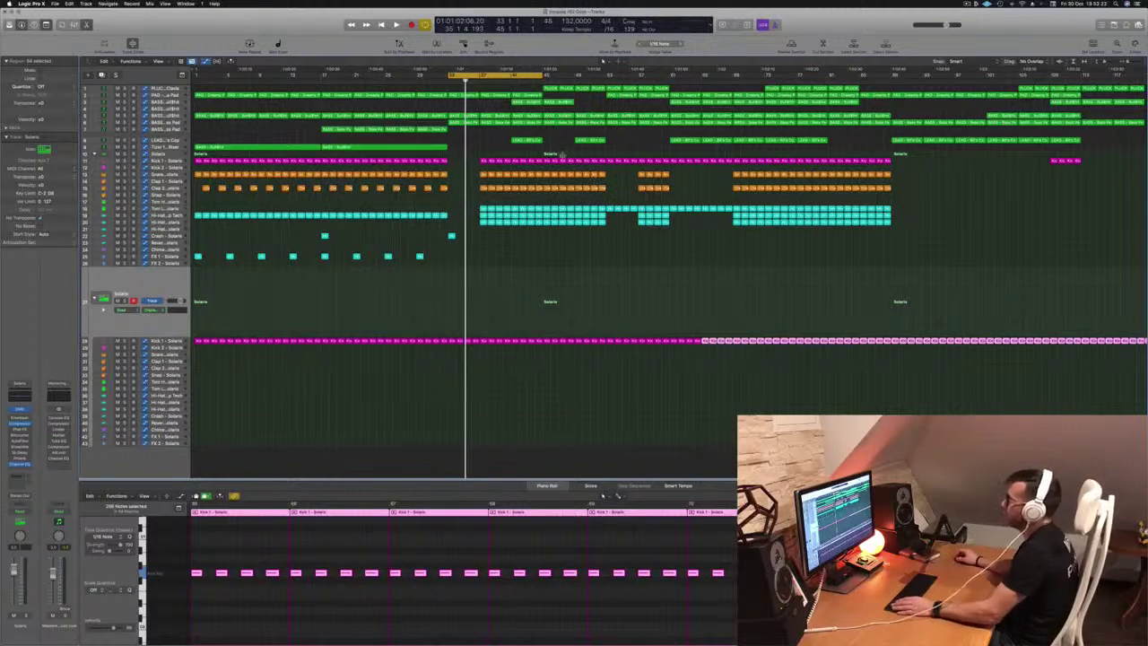
Play from bar 33 and take the duplicated Kick 1 track off its current output bus
{"action": "key", "text": "space"}
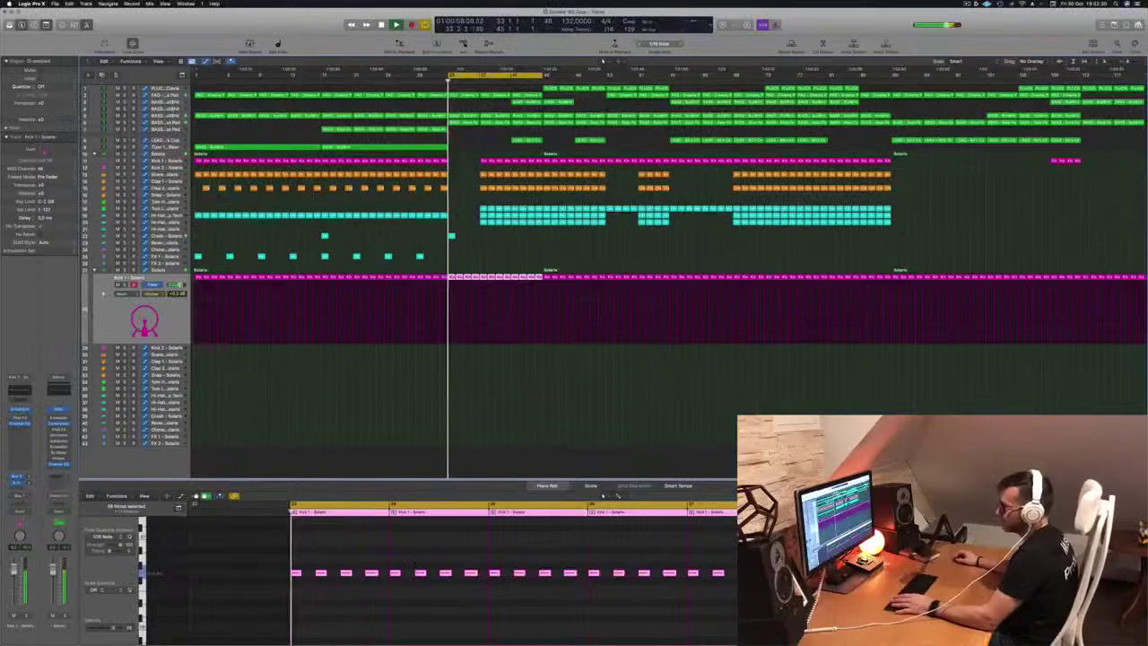
{"action": "key", "text": "space"}
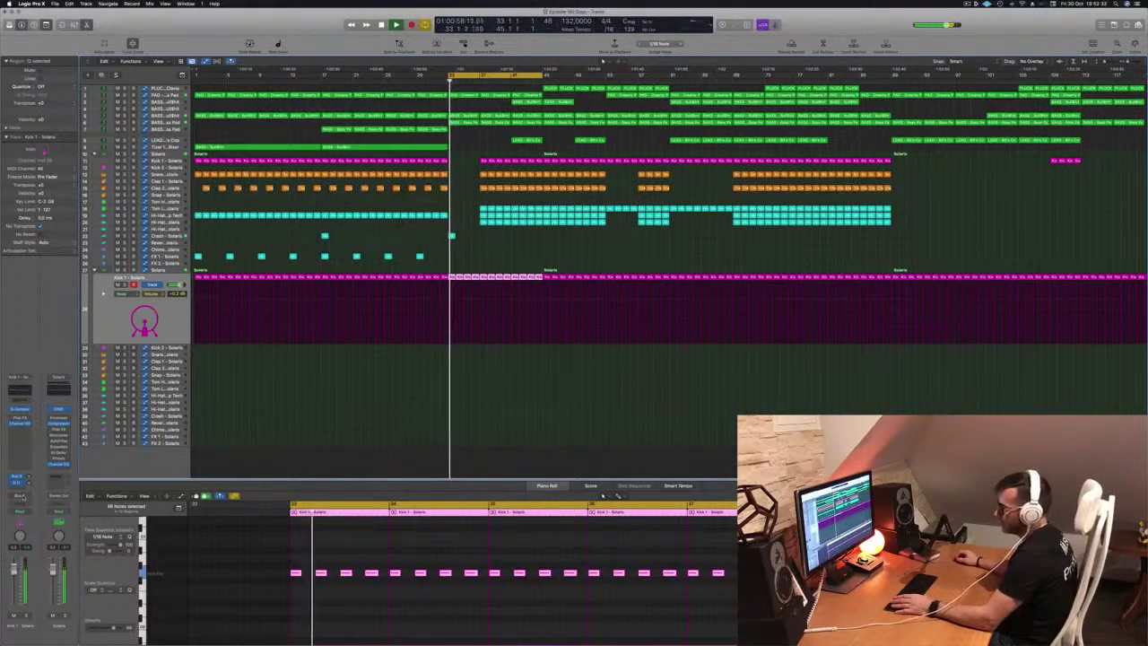
{"action": "left_click", "coordinate": [21, 498]}
{"action": "left_click", "coordinate": [24, 439]}
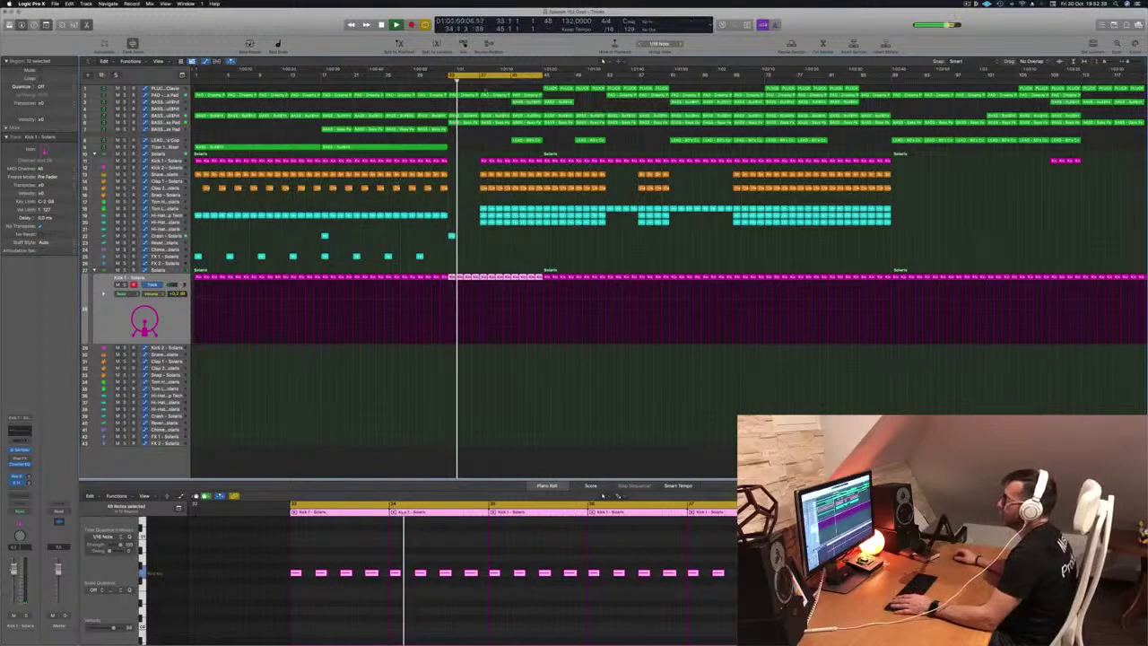
Set the side chain of the PAD - Anjuna Pad track's Compressor to the duplicated Kick 1 - Solaris (Inst 26)
{"action": "left_click", "coordinate": [167, 95]}
{"action": "key", "text": "space"}
{"action": "key", "text": "space"}
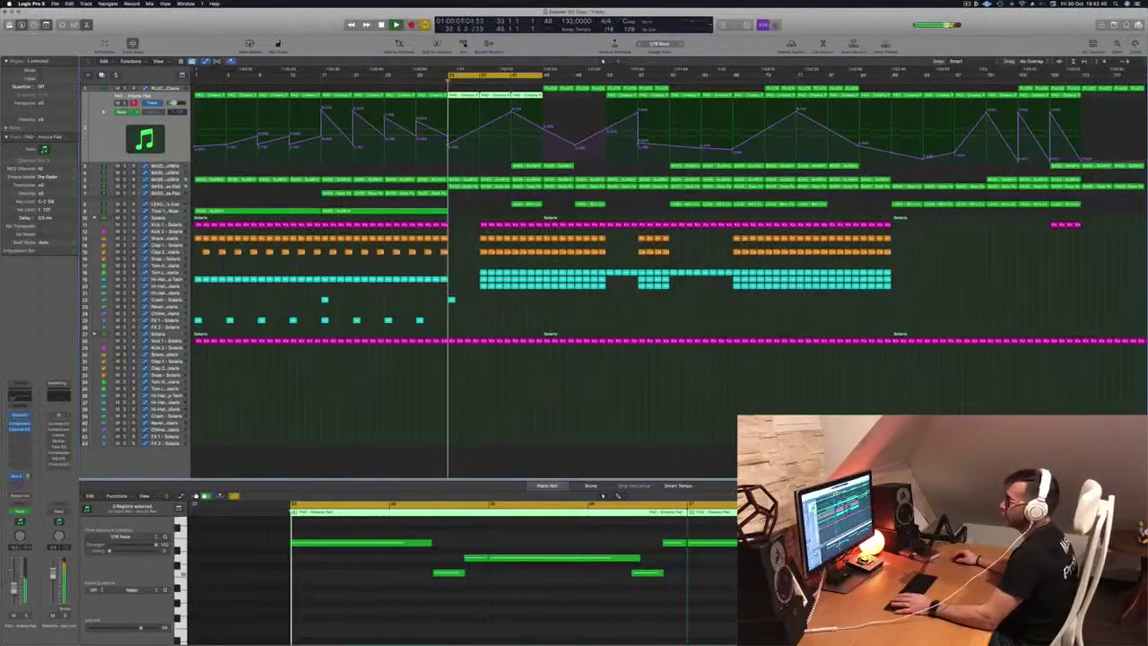
{"action": "left_click", "coordinate": [24, 423]}
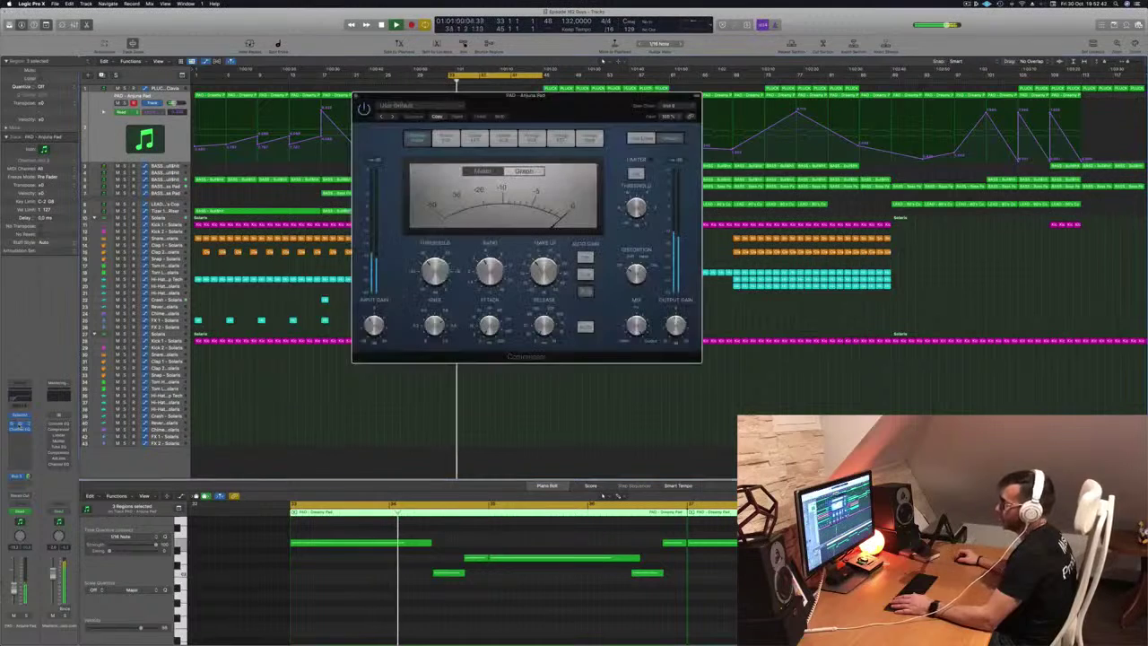
{"action": "key", "text": "space"}
{"action": "key", "text": "space"}
{"action": "left_click", "coordinate": [673, 106]}
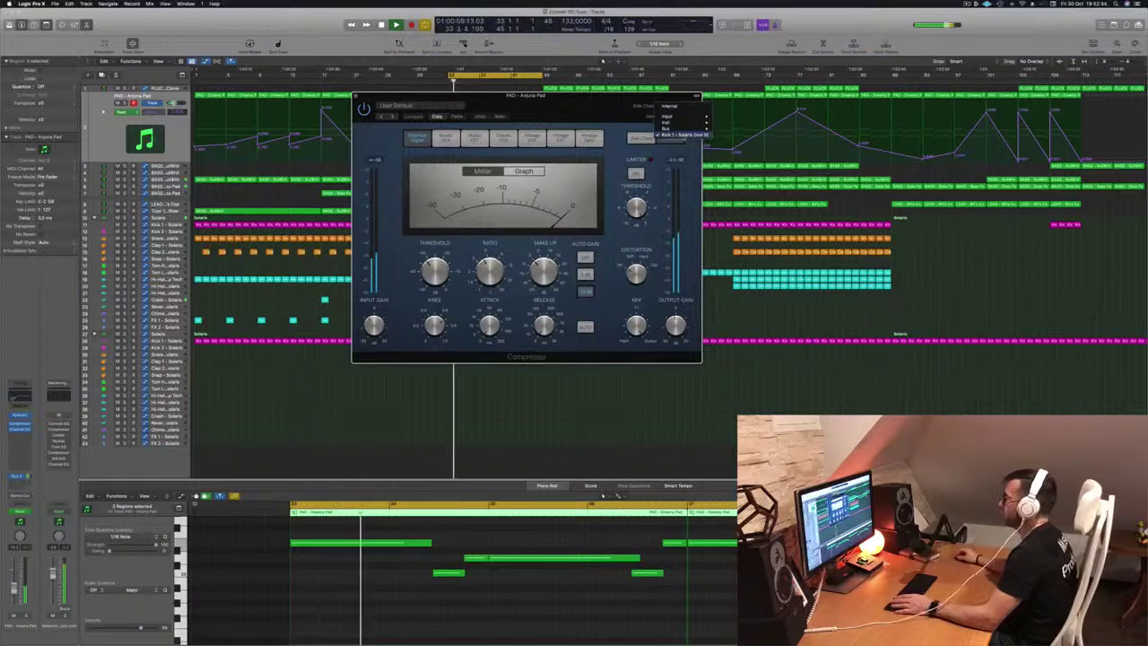
{"action": "mouse_move", "coordinate": [687, 123]}
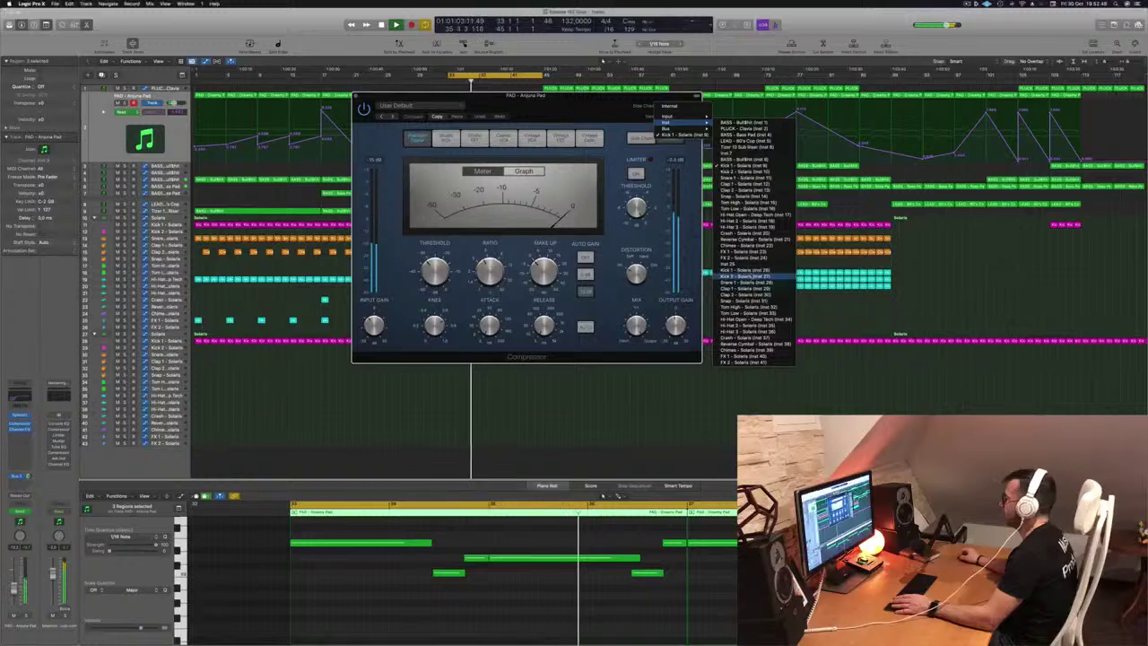
{"action": "left_click", "coordinate": [751, 271]}
{"action": "left_click_drag", "start_coordinate": [570, 118], "coordinate": [825, 151]}
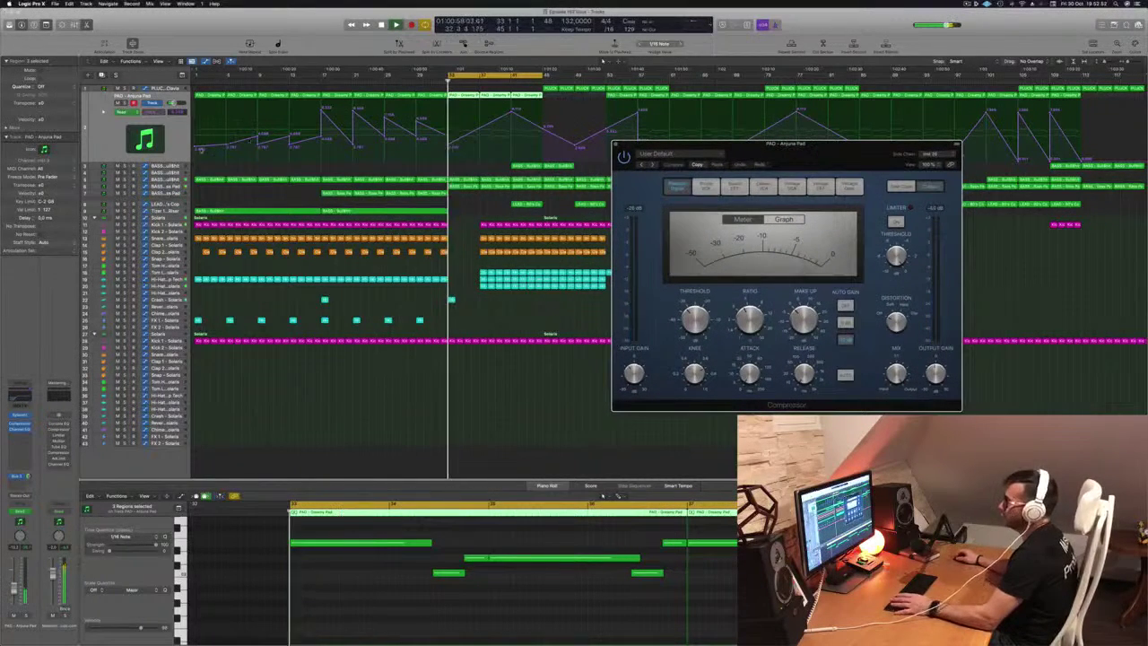
Set the side chain of the main bass track's Compressor to Kick 1 - Solaris (Inst 26) and close its window
{"action": "key", "text": "Down"}
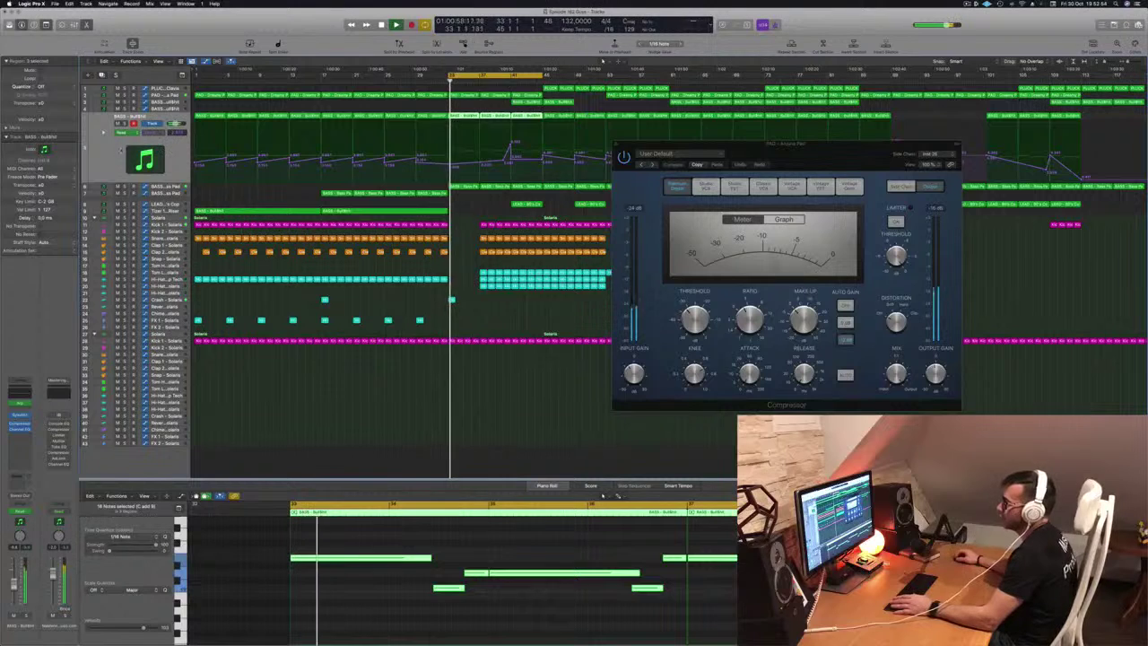
{"action": "left_click", "coordinate": [20, 415]}
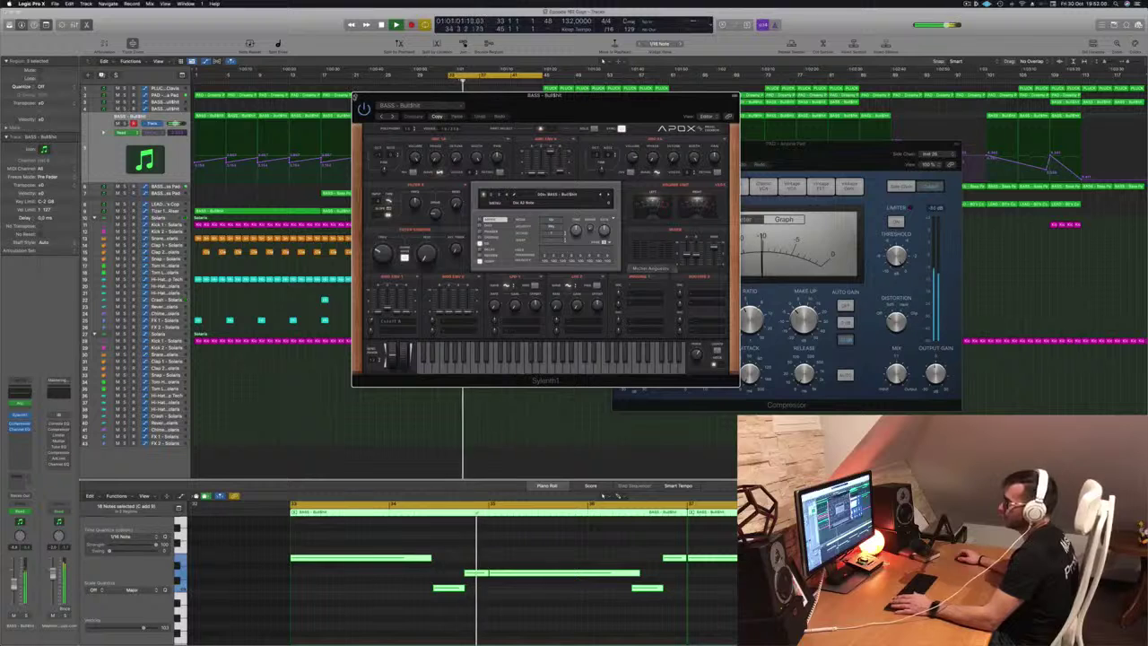
{"action": "left_click", "coordinate": [355, 96]}
{"action": "key", "text": "Return"}
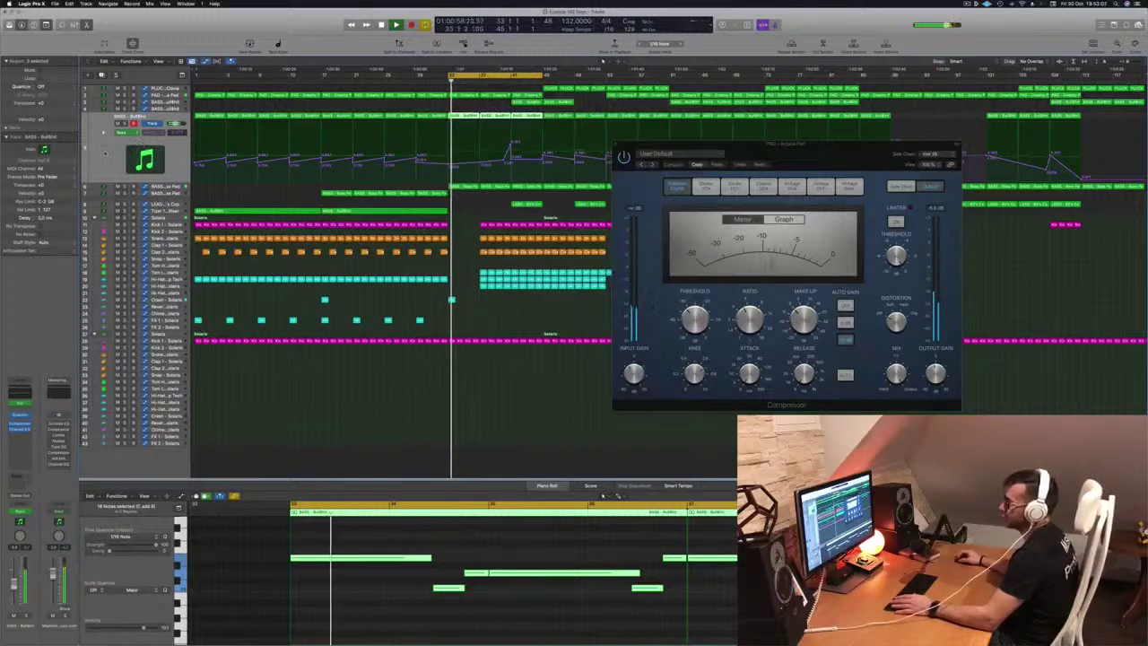
{"action": "key", "text": "space"}
{"action": "key", "text": "space"}
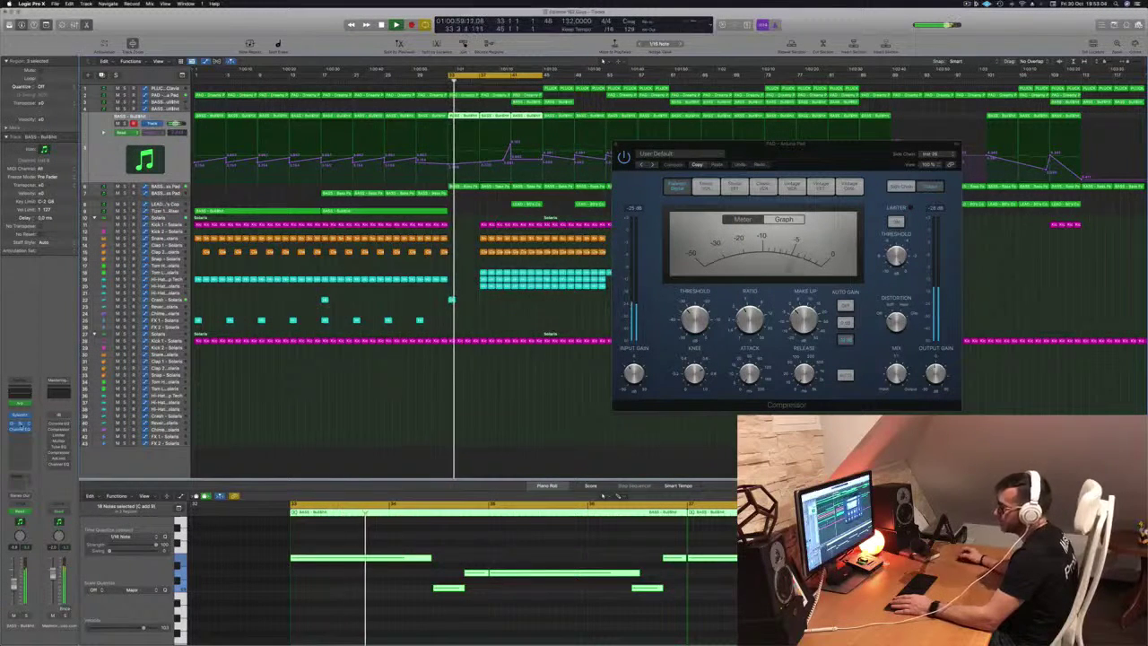
{"action": "left_click", "coordinate": [21, 423]}
{"action": "left_click", "coordinate": [669, 105]}
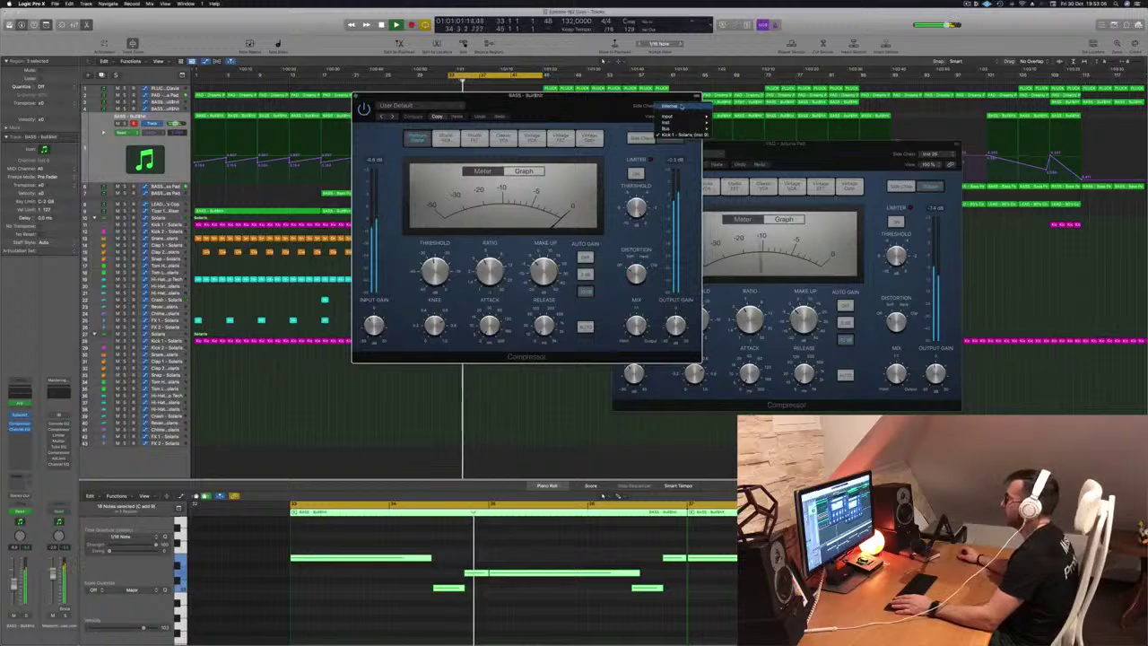
{"action": "mouse_move", "coordinate": [690, 123]}
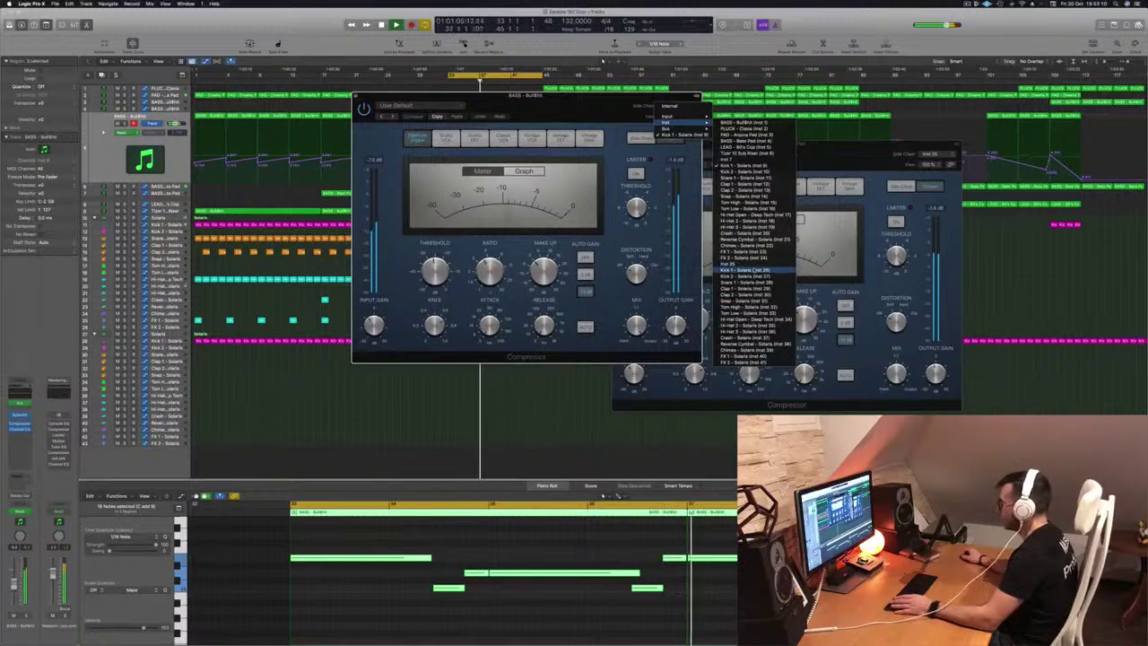
{"action": "left_click", "coordinate": [731, 270]}
{"action": "left_click_drag", "start_coordinate": [584, 108], "coordinate": [841, 156]}
{"action": "left_click", "coordinate": [611, 145]}
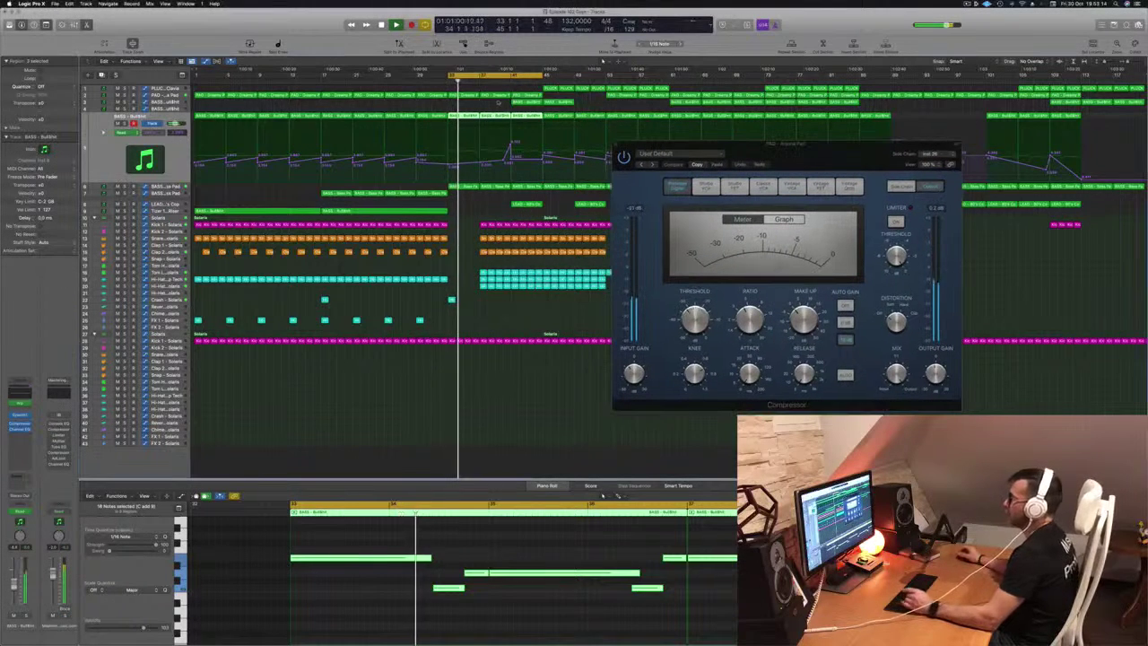
Set the side chain of the BASS - Bass Pad track's Compressor to Kick 1 - Solaris (Inst 26) during playback and move both plug-in windows aside
{"action": "left_click", "coordinate": [96, 188]}
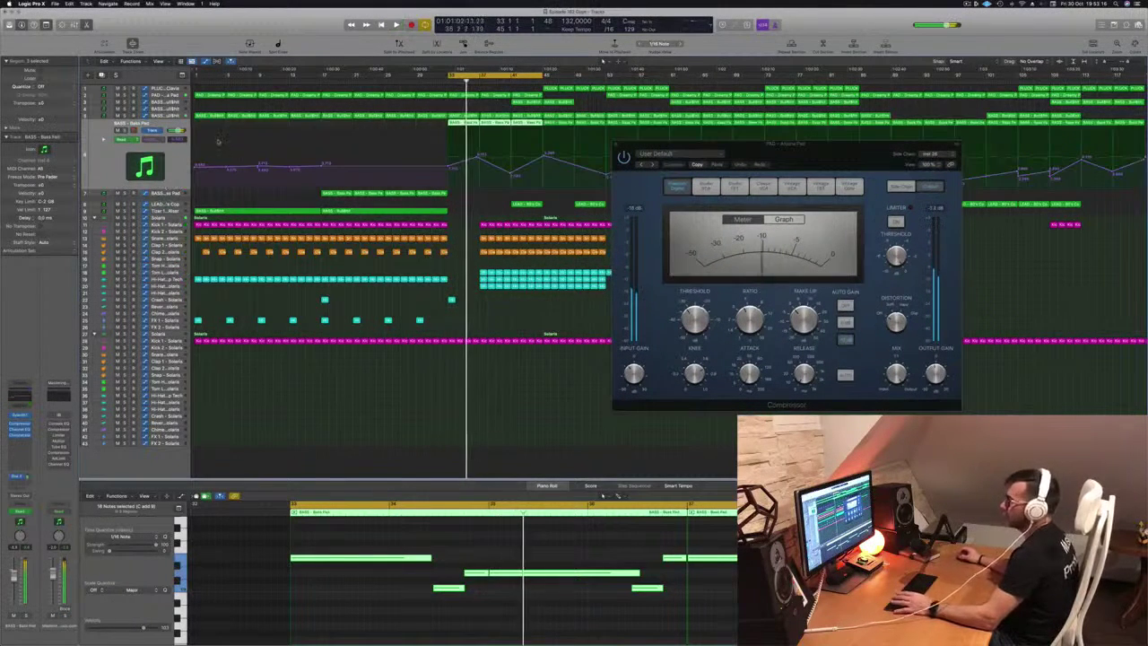
{"action": "key", "text": "space"}
{"action": "key", "text": "space"}
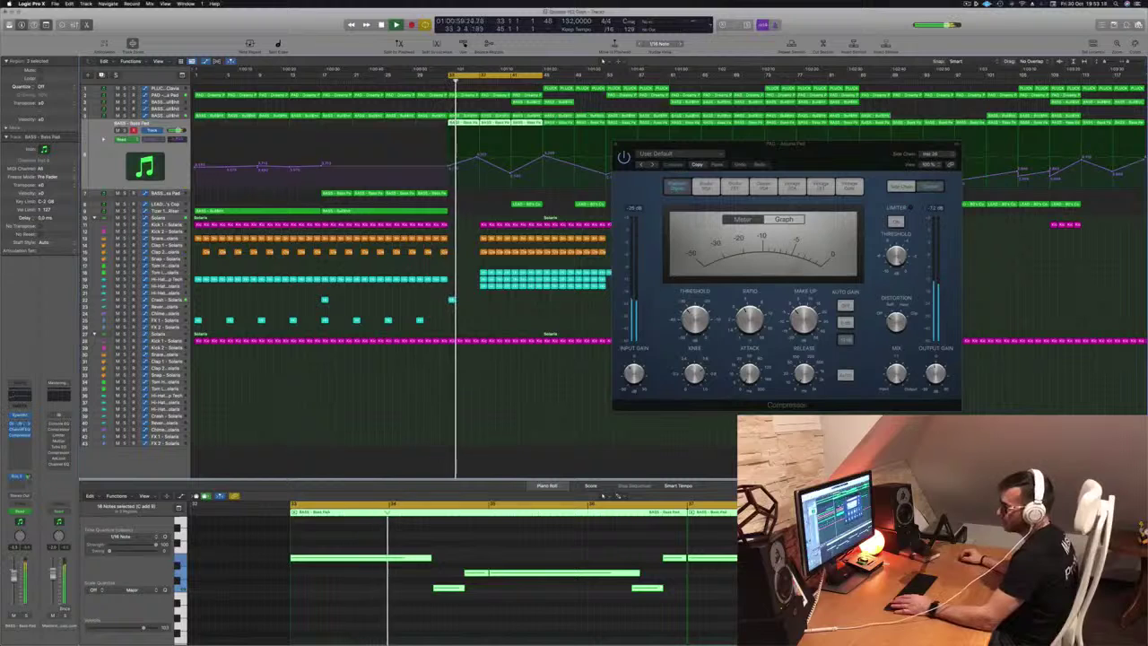
{"action": "left_click", "coordinate": [21, 425]}
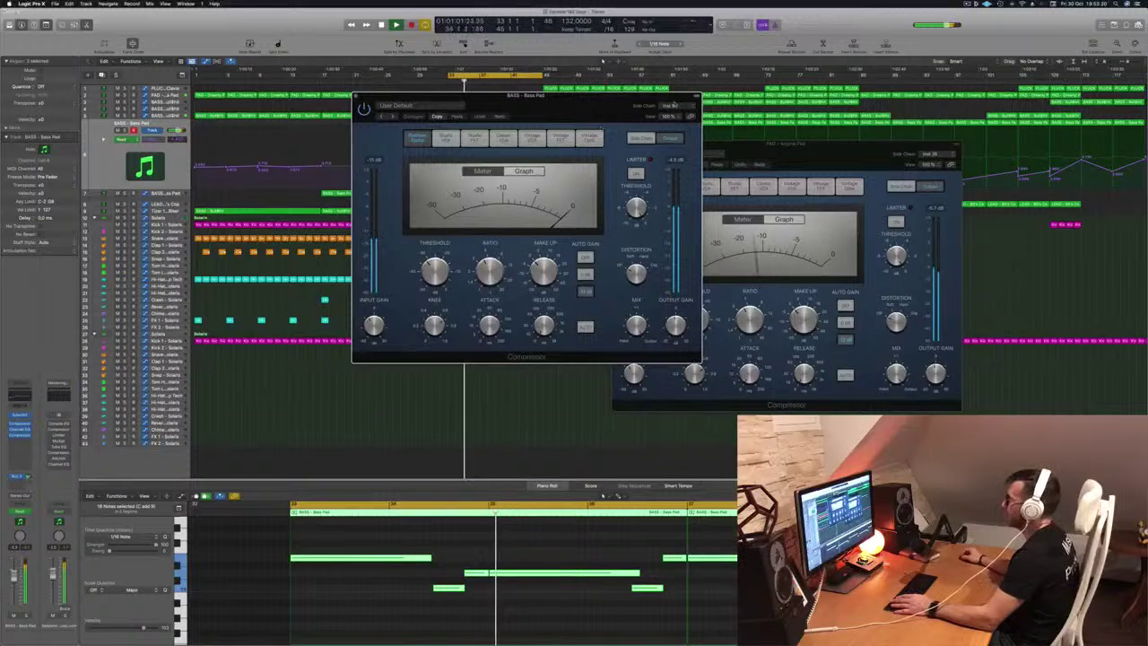
{"action": "left_click", "coordinate": [671, 105]}
{"action": "mouse_move", "coordinate": [687, 122]}
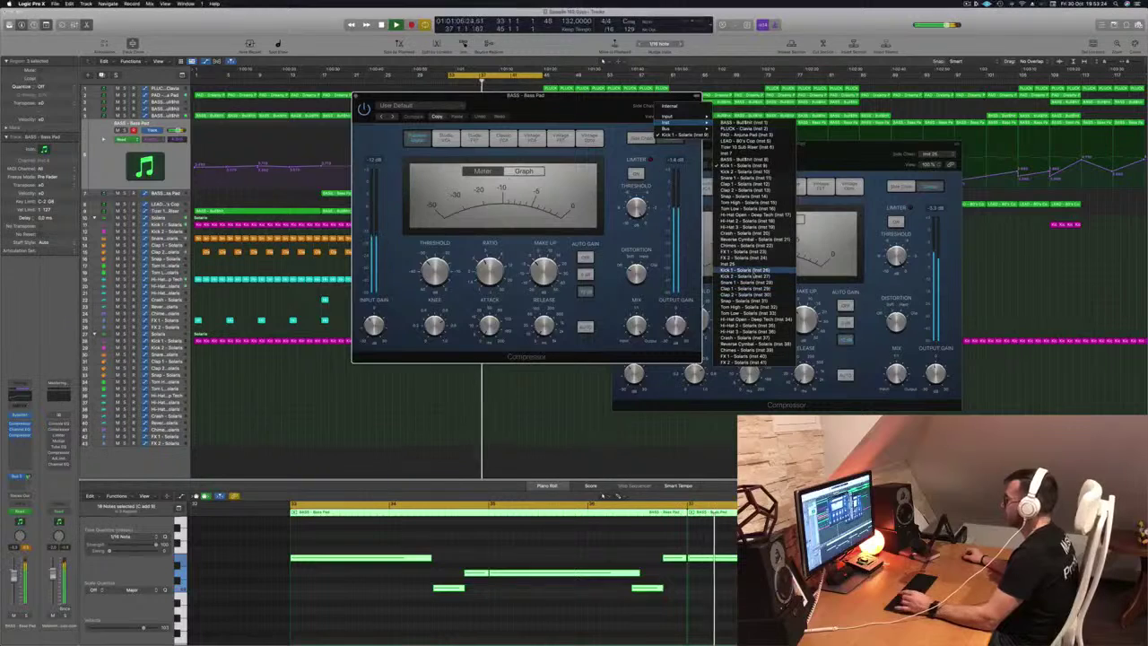
{"action": "left_click", "coordinate": [746, 269]}
{"action": "left_click_drag", "start_coordinate": [538, 95], "coordinate": [1045, 151]}
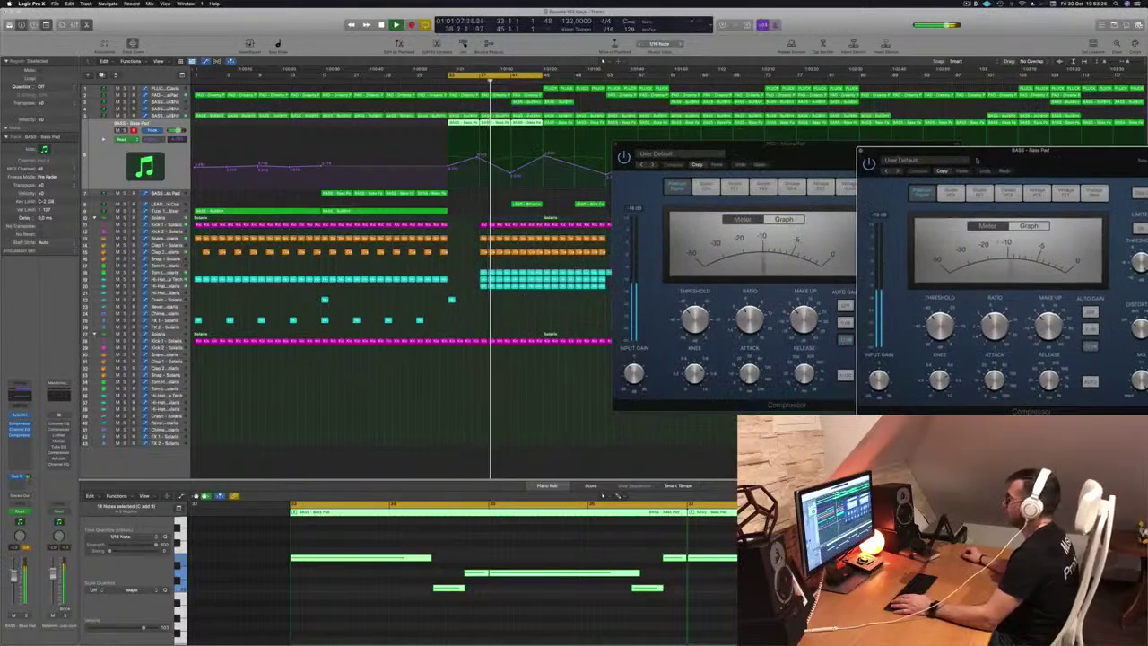
{"action": "left_click_drag", "start_coordinate": [793, 156], "coordinate": [934, 187]}
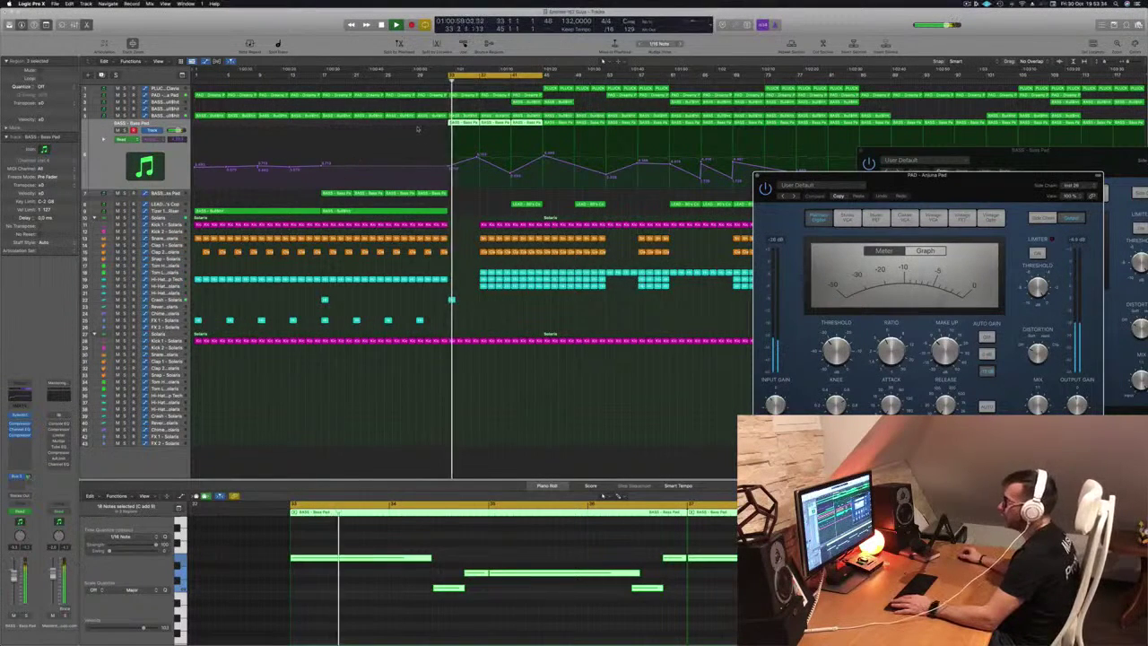
Set the side chain of the PLUCK - Clavia track's Compressor to Kick 1 - Solaris (Inst 26) and close the plug-in window
{"action": "left_click", "coordinate": [163, 193]}
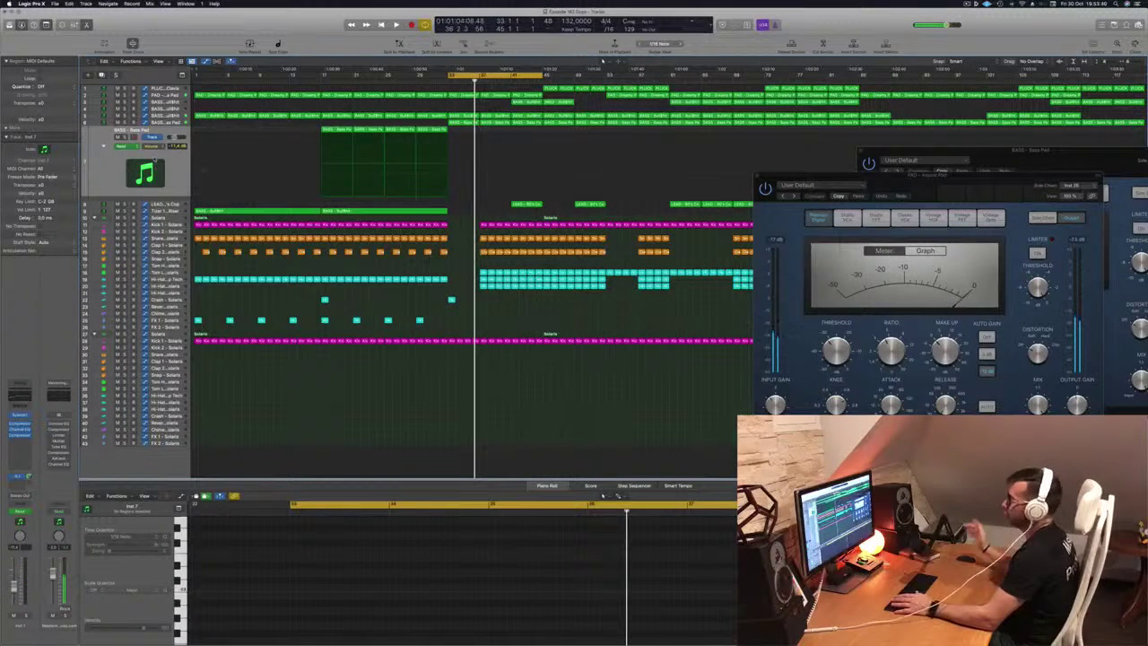
{"action": "left_click", "coordinate": [167, 93]}
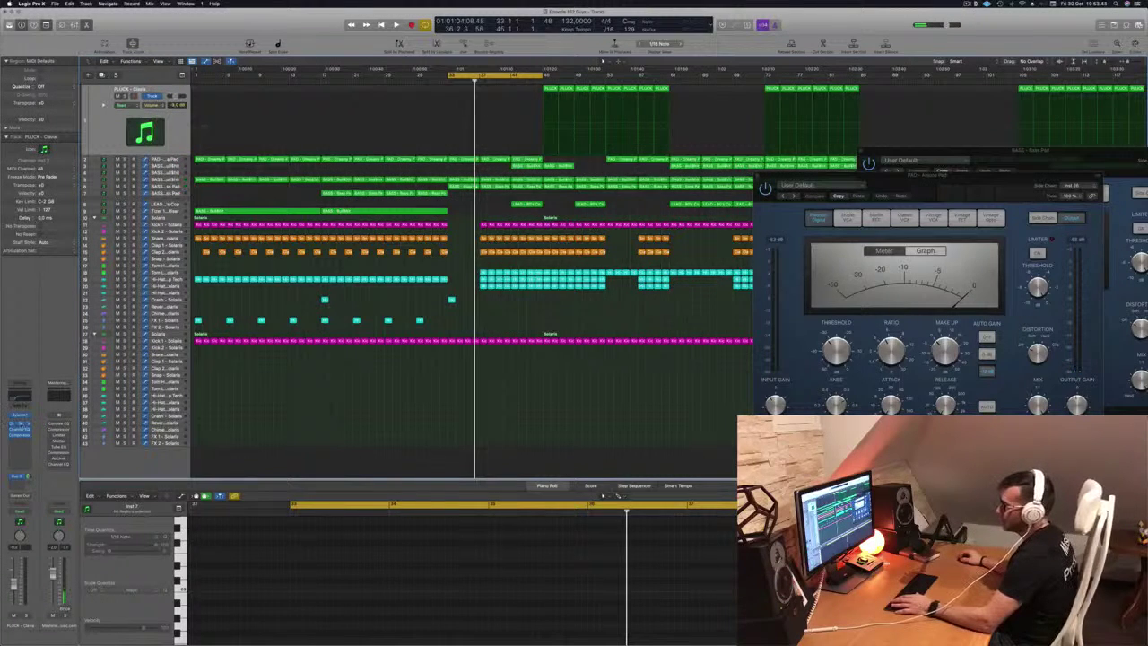
{"action": "left_click", "coordinate": [20, 426]}
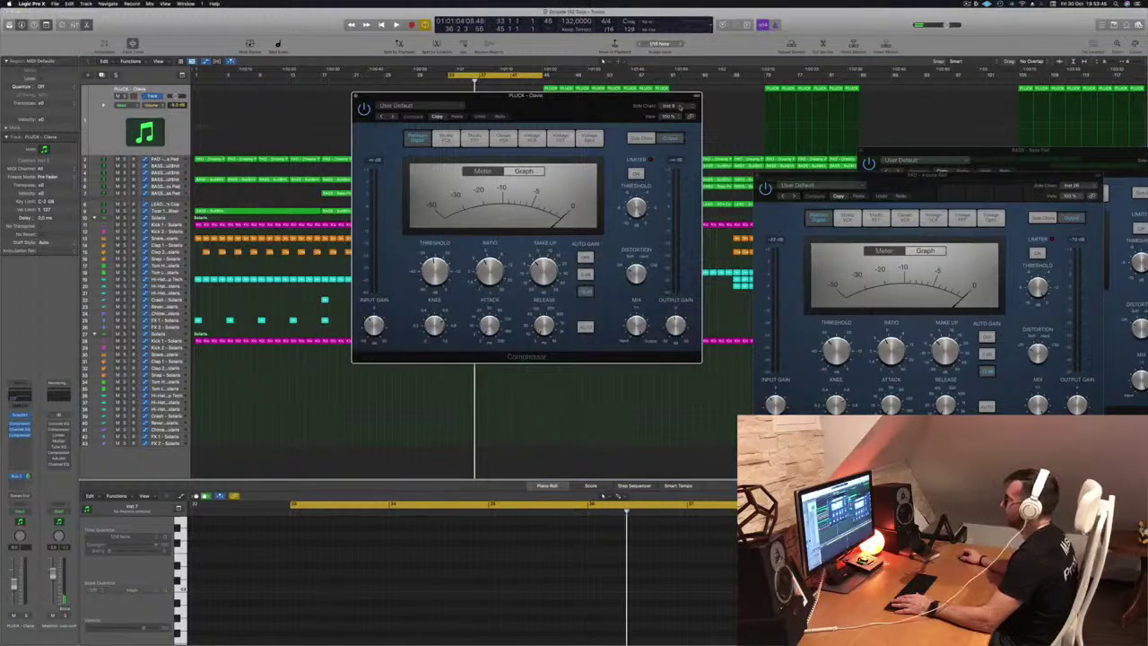
{"action": "left_click", "coordinate": [680, 106]}
{"action": "mouse_move", "coordinate": [670, 130]}
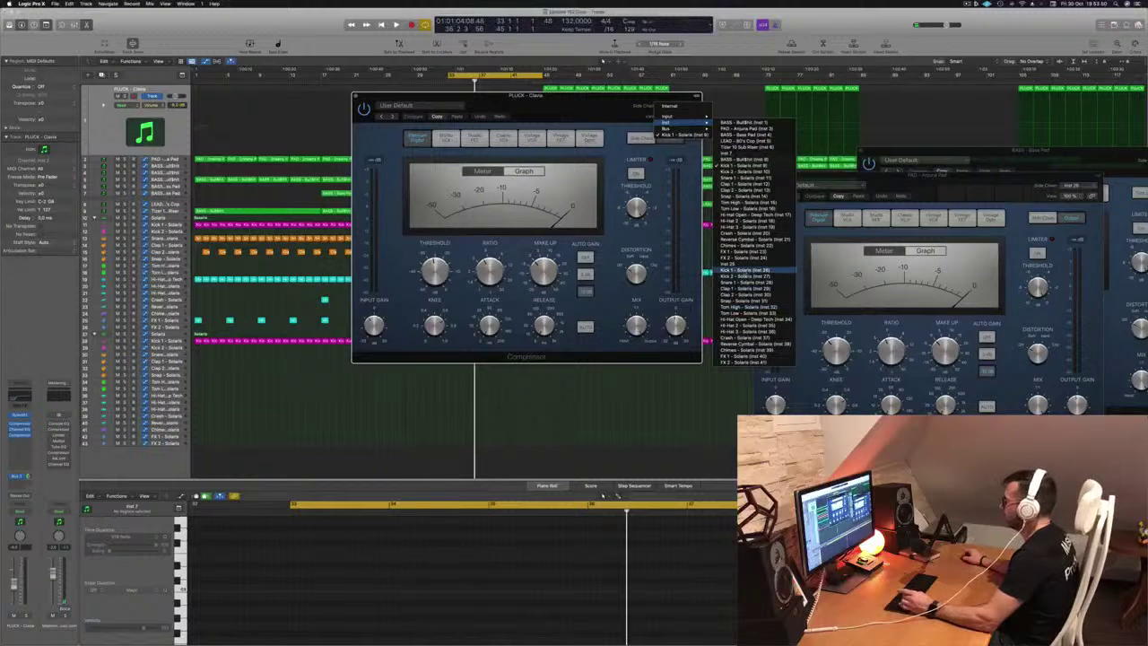
{"action": "left_click", "coordinate": [744, 269]}
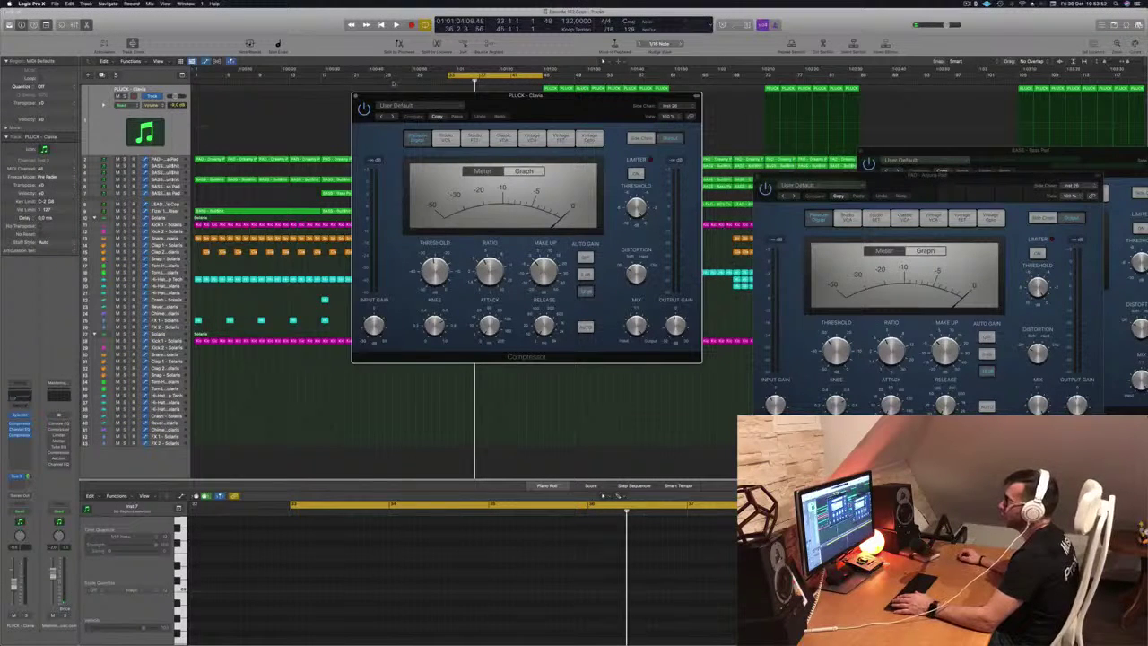
{"action": "left_click", "coordinate": [355, 96]}
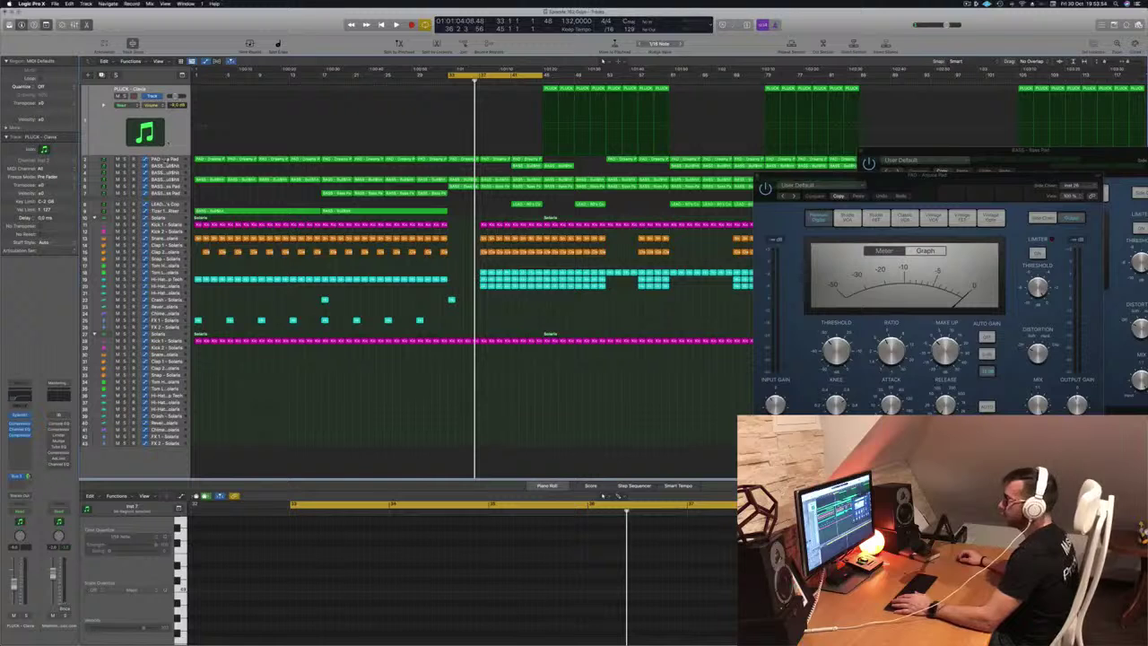
Check the side chain source of the Compressor on the PAD - Anjuna Pad track
{"action": "left_click", "coordinate": [167, 159]}
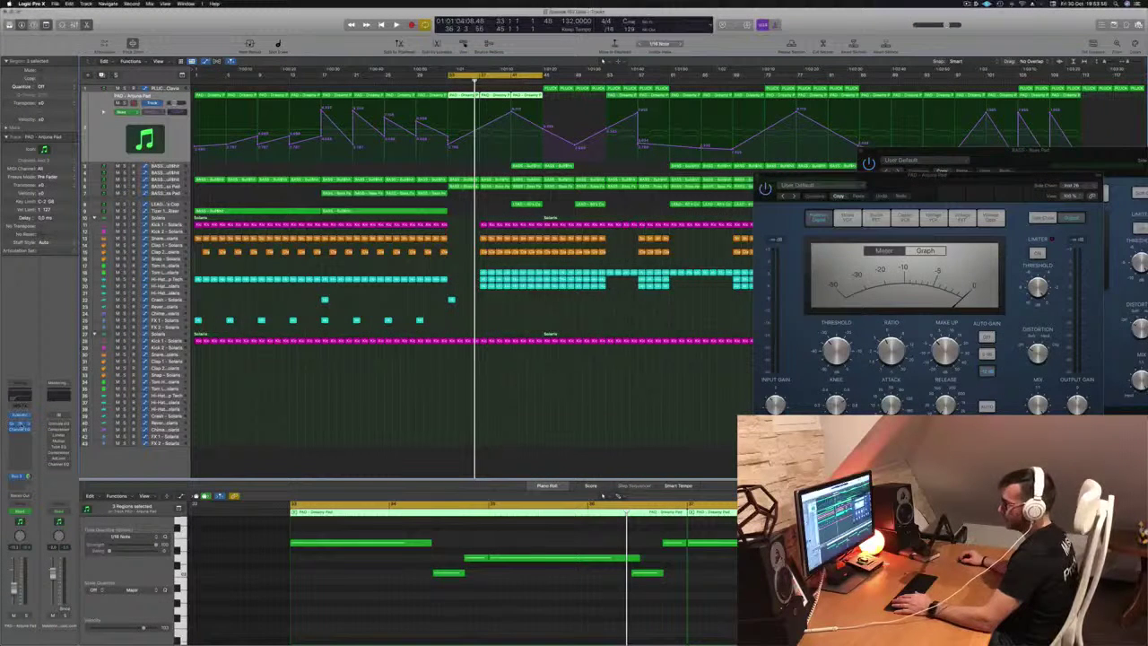
{"action": "left_click", "coordinate": [21, 425]}
{"action": "left_click", "coordinate": [21, 425]}
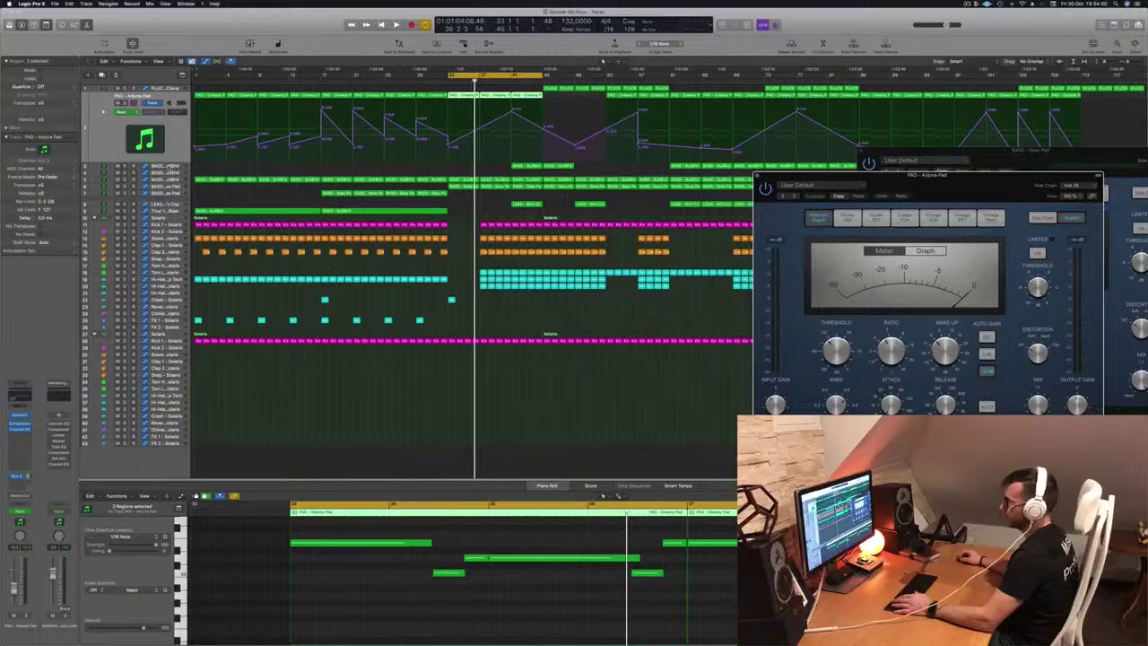
Set the side chain of the Compressor on bass track 3 to Kick 1 - Solaris (Inst 26) and close the plug-in window
{"action": "left_click", "coordinate": [167, 166]}
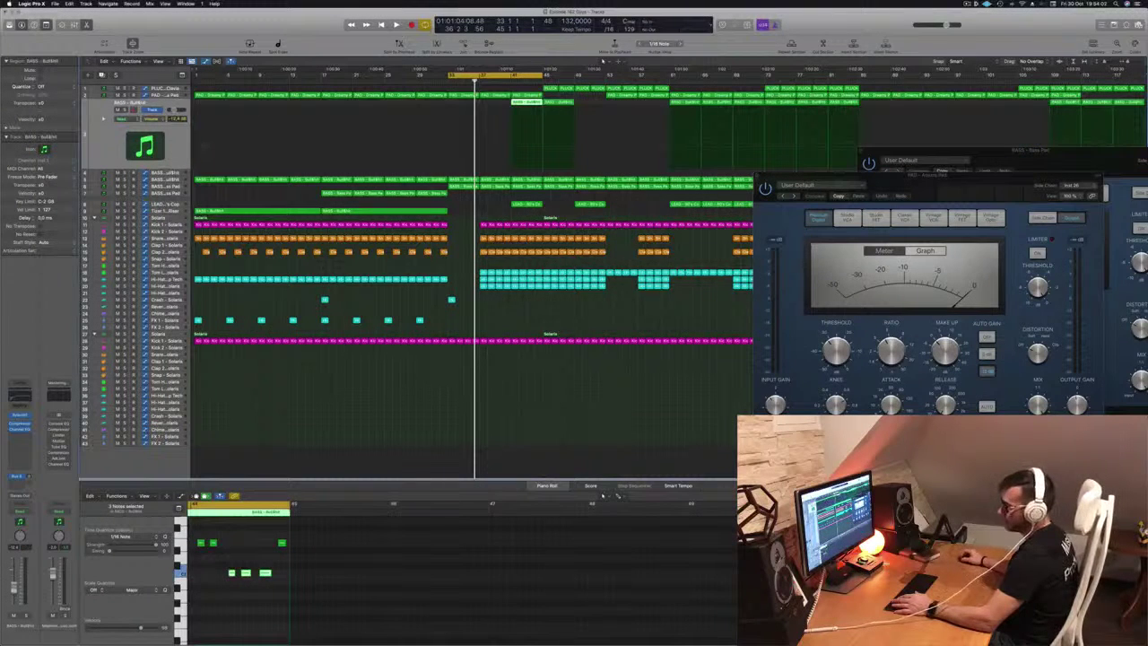
{"action": "left_click", "coordinate": [21, 425]}
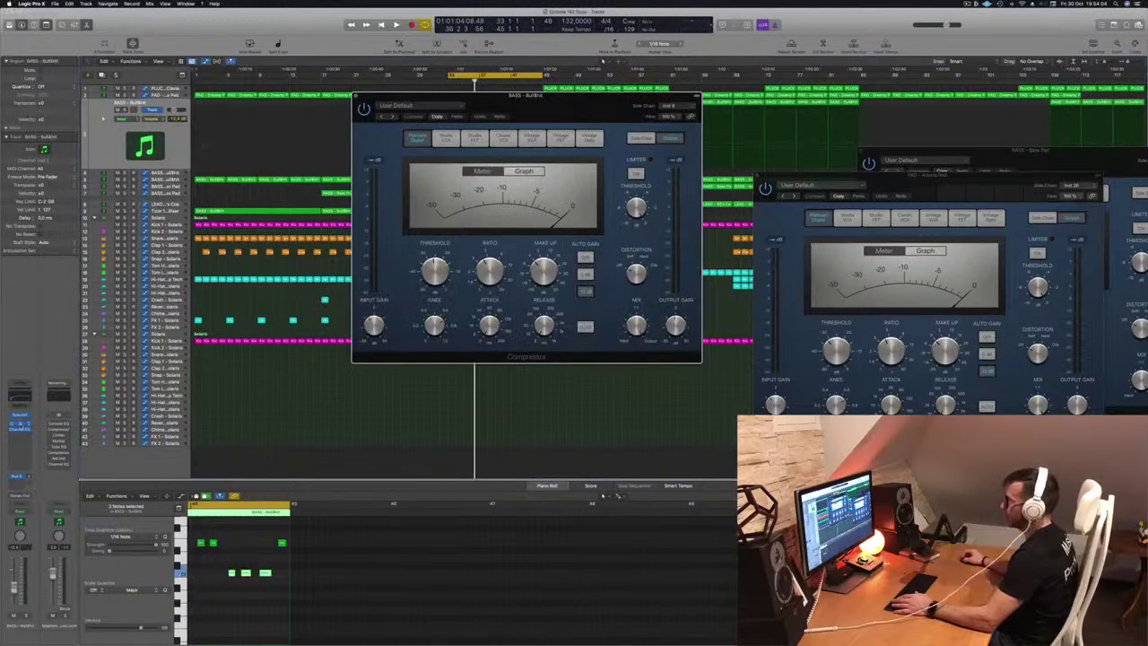
{"action": "left_click", "coordinate": [672, 105]}
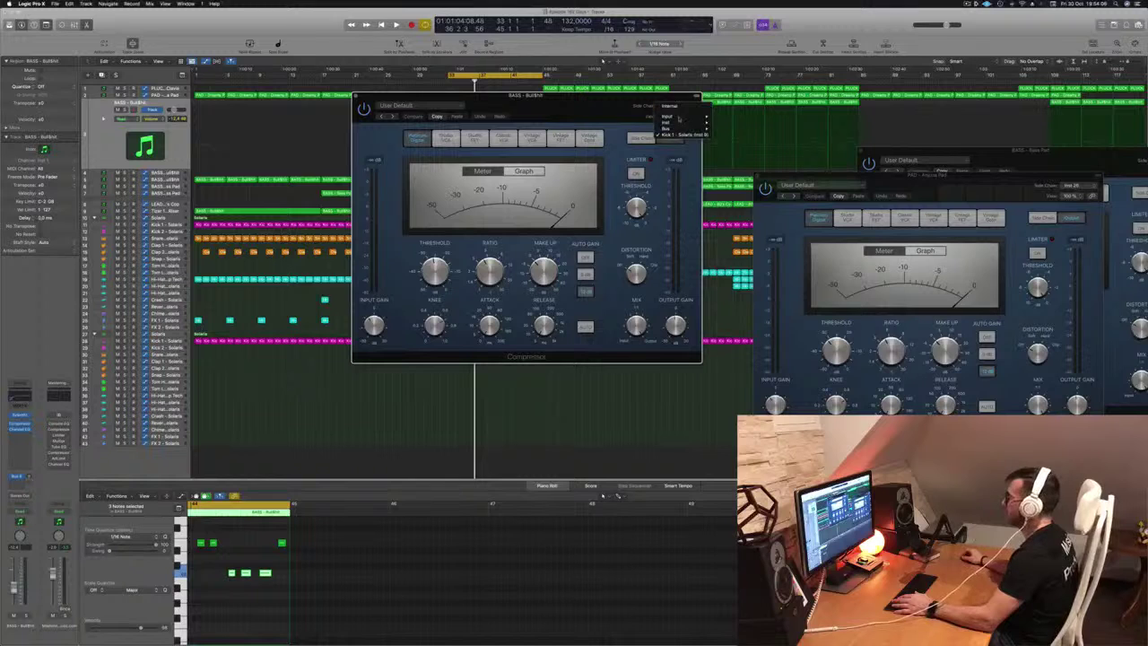
{"action": "mouse_move", "coordinate": [686, 124]}
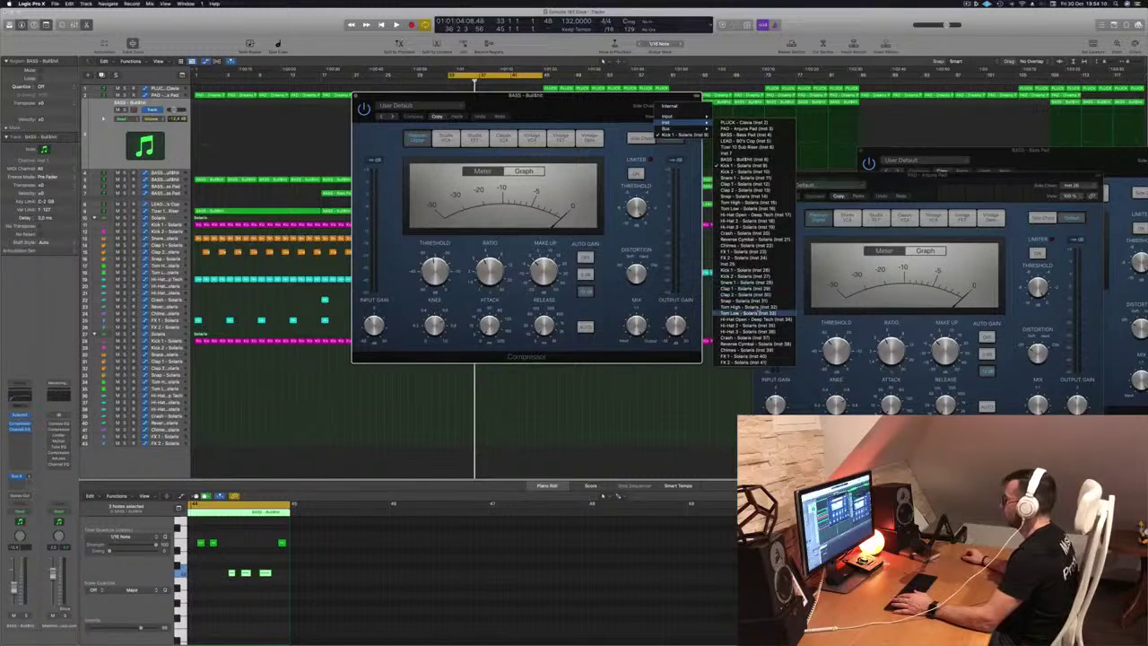
{"action": "left_click", "coordinate": [747, 269]}
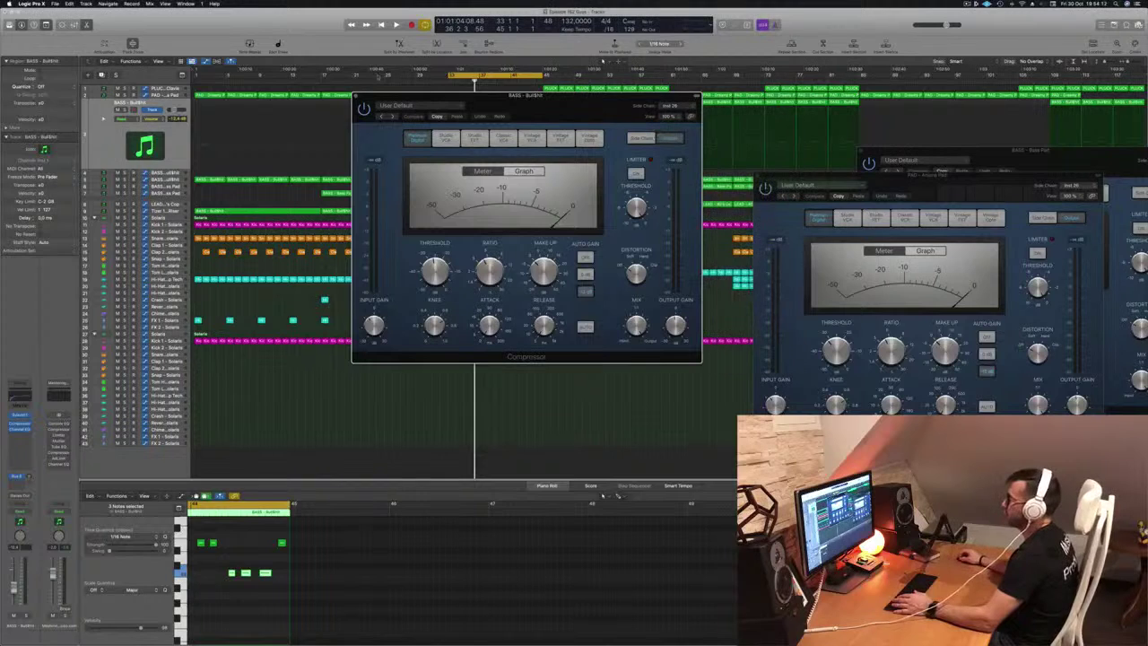
{"action": "key", "text": "super+w"}
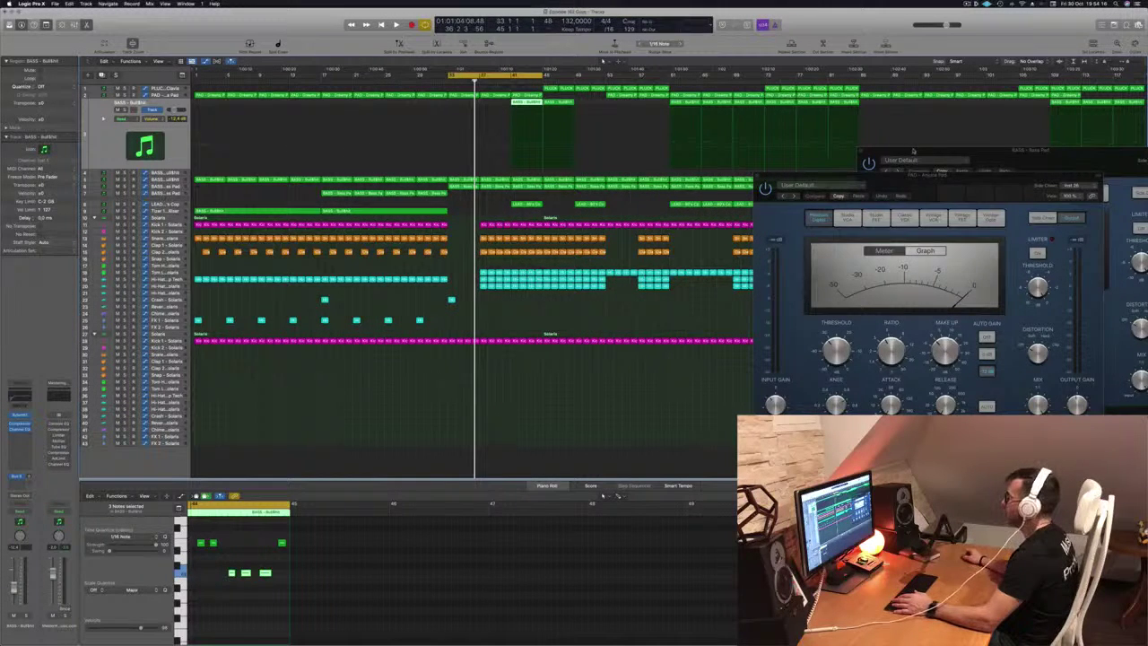
Check the Compressor side chain sources on bass tracks 5 and 6, moving the plug-in windows clear of the arrangement
{"action": "left_click_drag", "start_coordinate": [913, 150], "coordinate": [842, 397]}
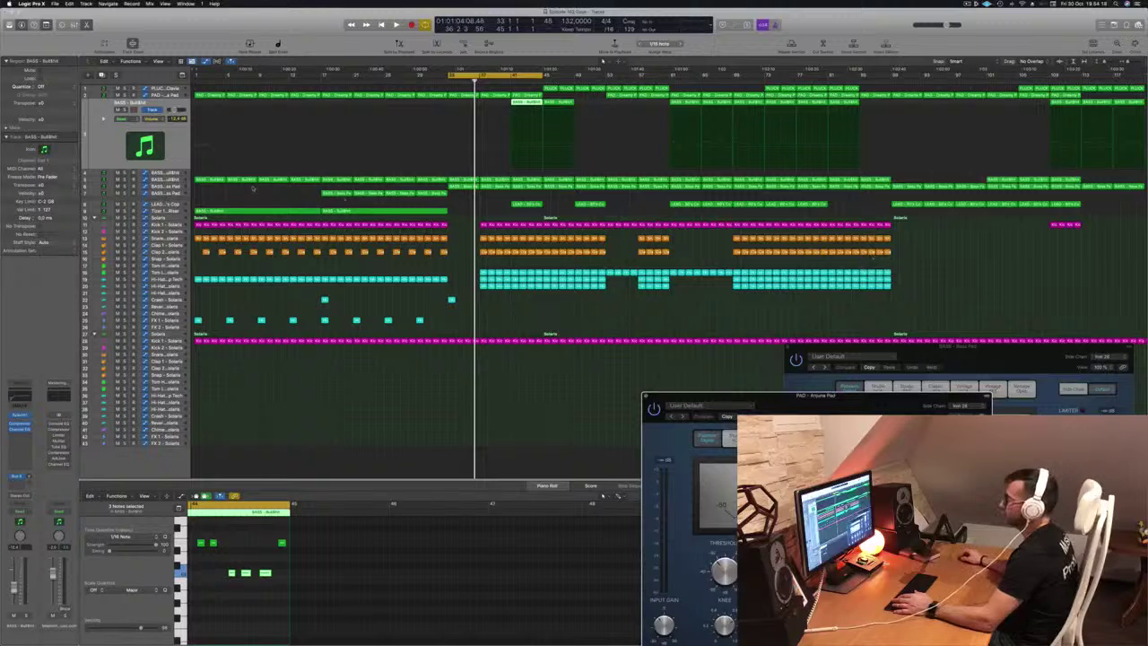
{"action": "left_click", "coordinate": [169, 179]}
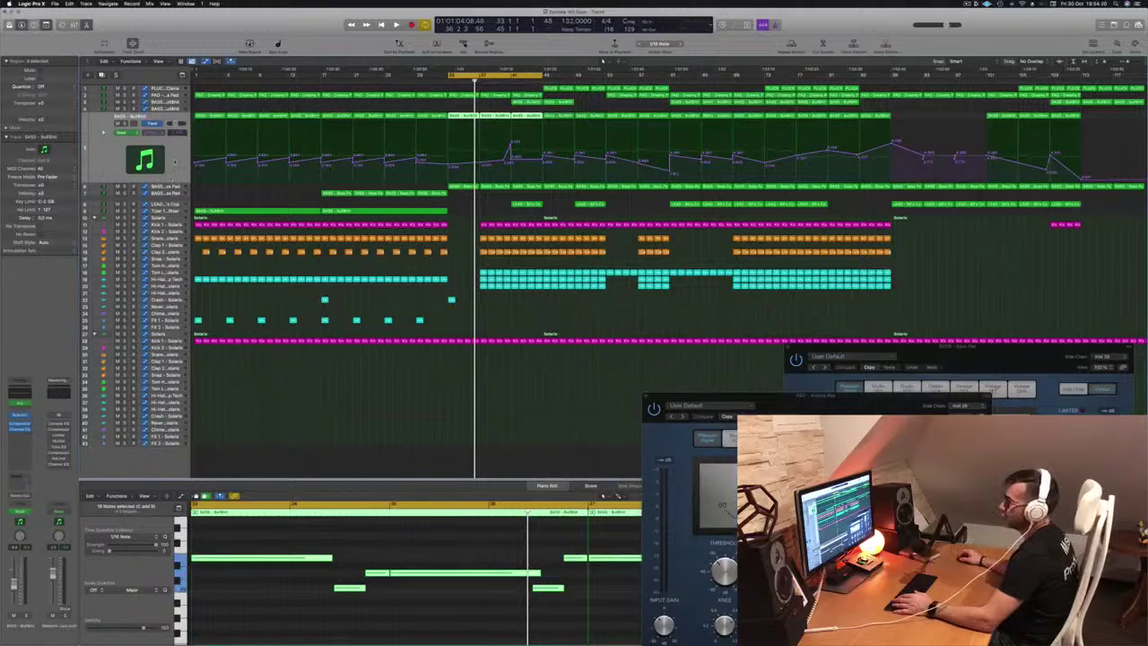
{"action": "left_click", "coordinate": [20, 424]}
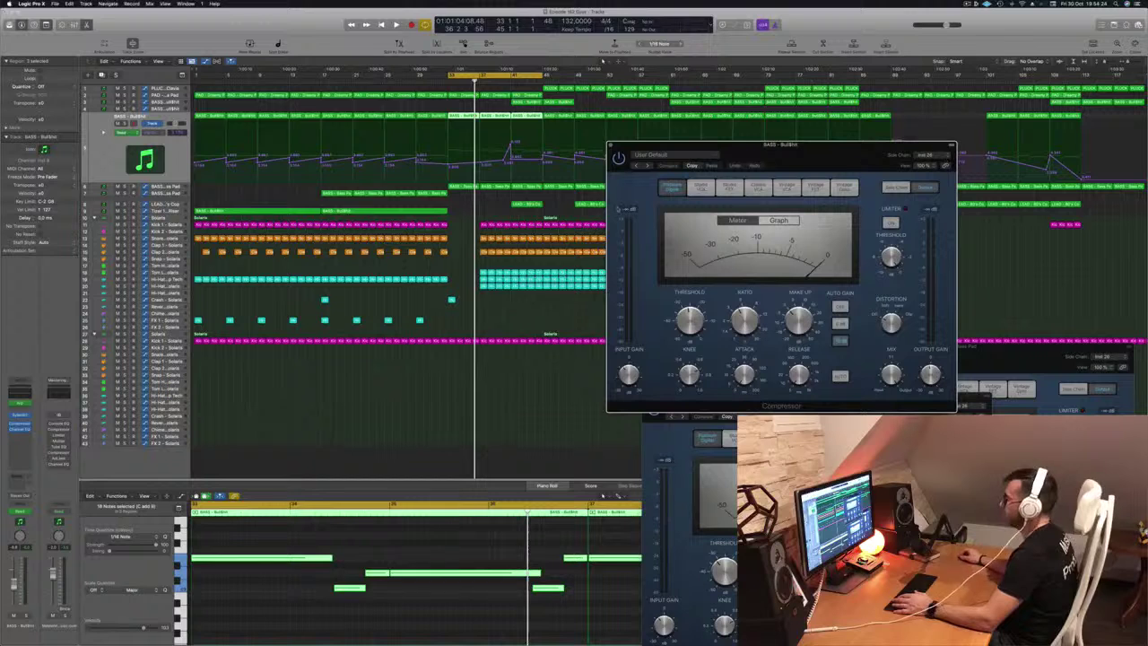
{"action": "key", "text": "Down"}
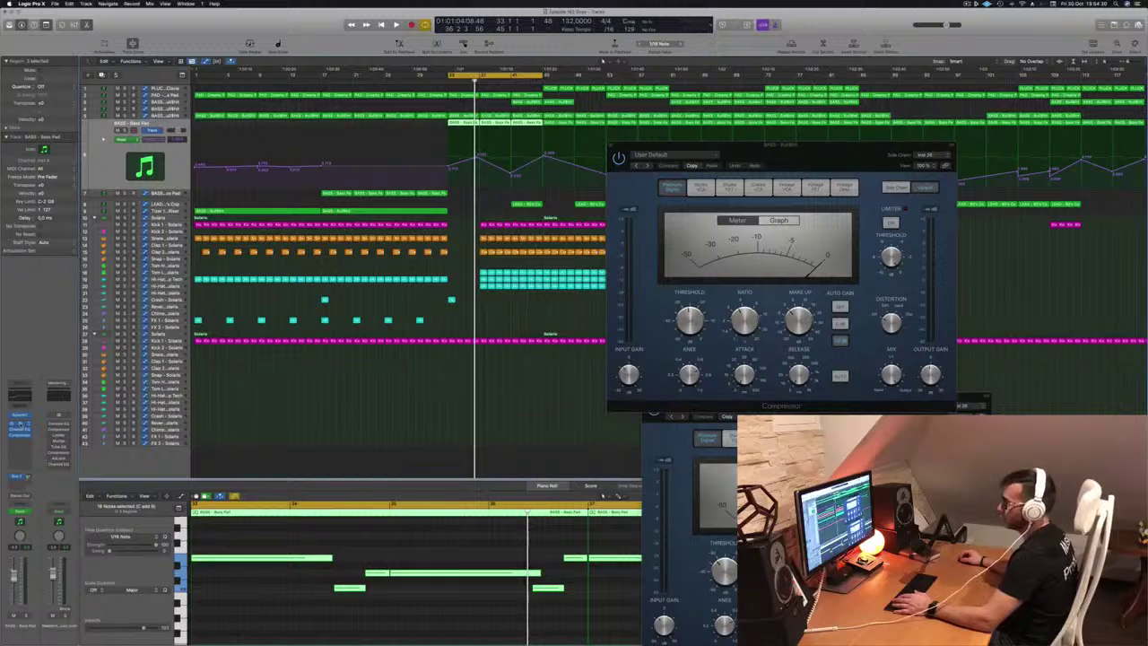
{"action": "left_click", "coordinate": [19, 423]}
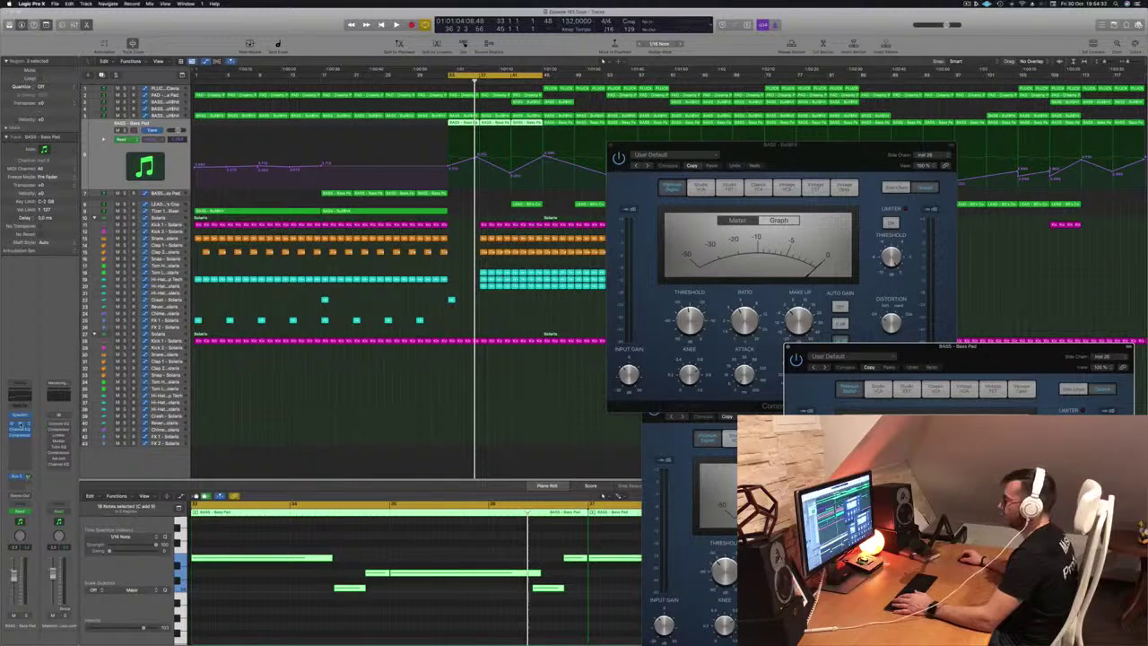
{"action": "left_click_drag", "start_coordinate": [745, 147], "coordinate": [978, 187]}
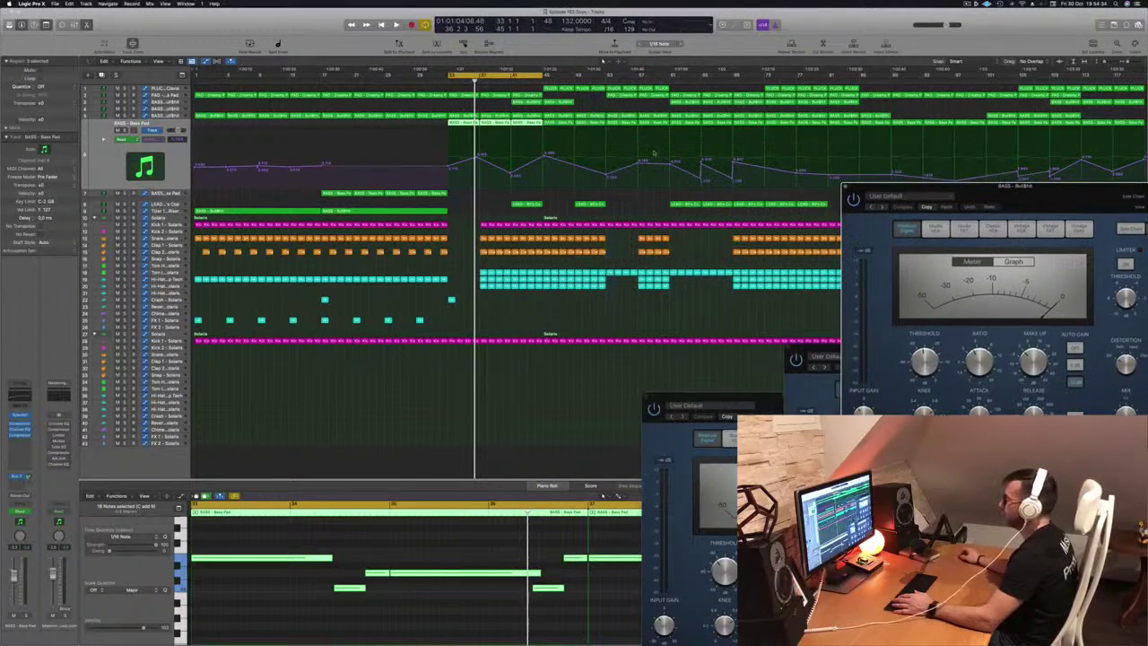
Set the side chain of the Compressor on Bass Pad track 7 to Kick 1 - Solaris (Inst 26) and close the plug-in window
{"action": "left_click", "coordinate": [170, 193]}
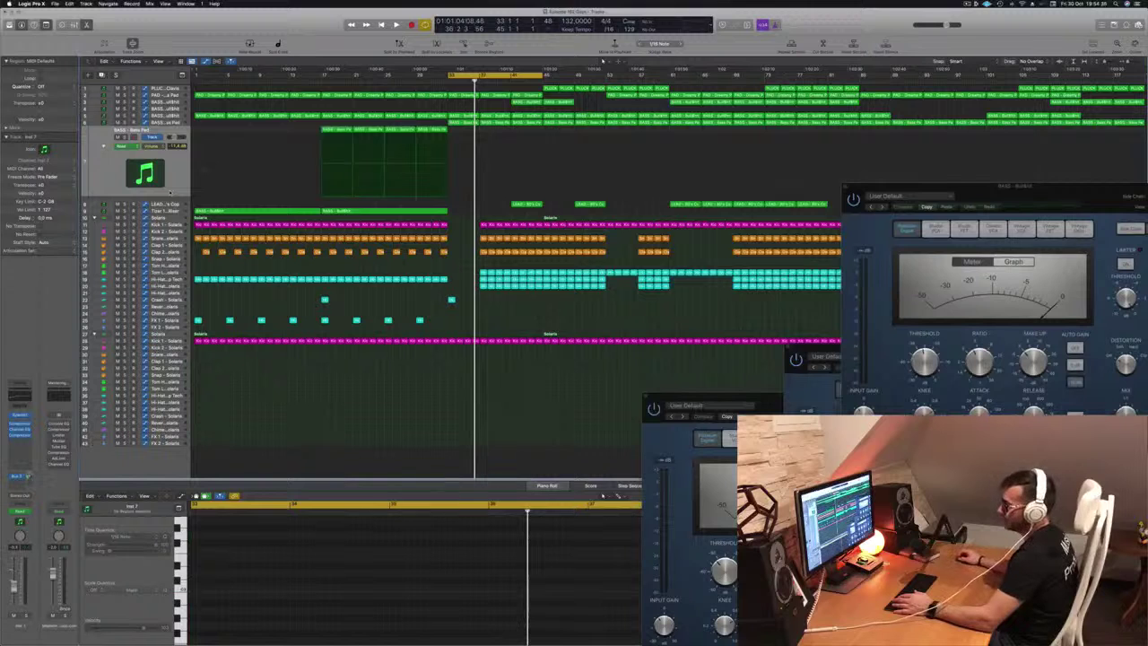
{"action": "left_click", "coordinate": [20, 424]}
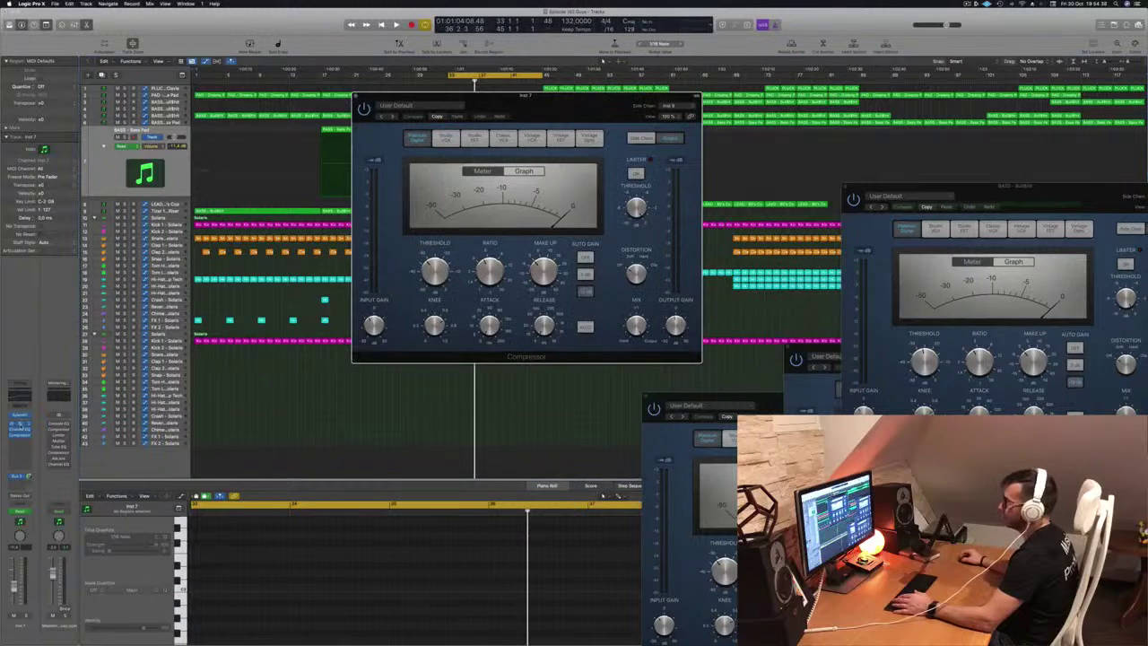
{"action": "left_click", "coordinate": [668, 106]}
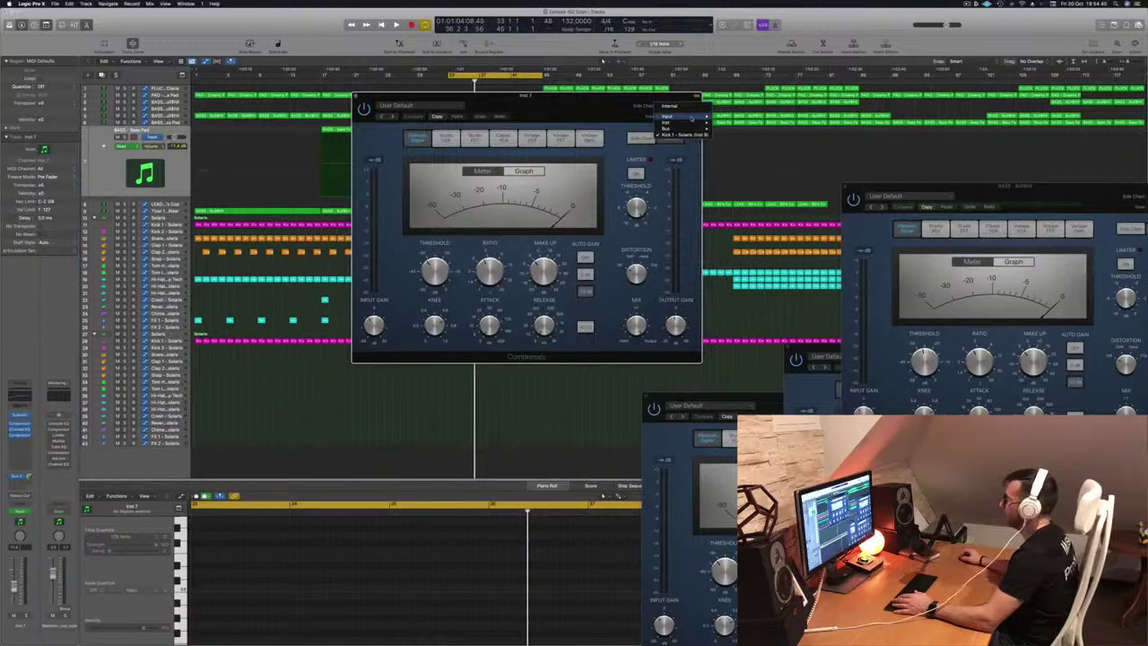
{"action": "mouse_move", "coordinate": [695, 127]}
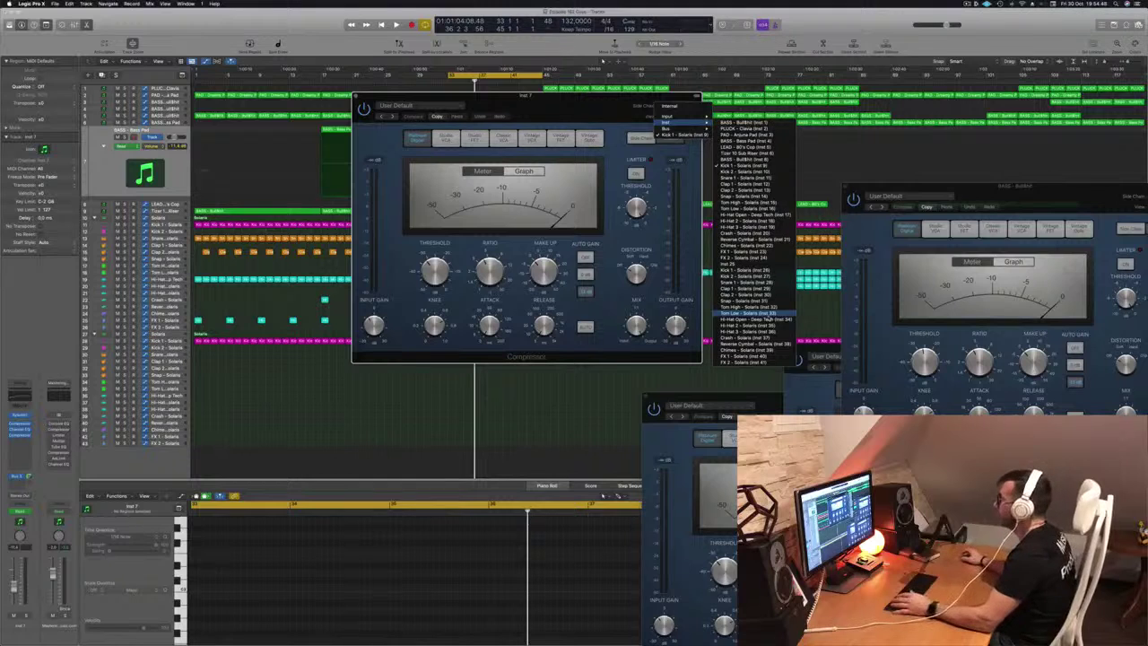
{"action": "left_click", "coordinate": [753, 279]}
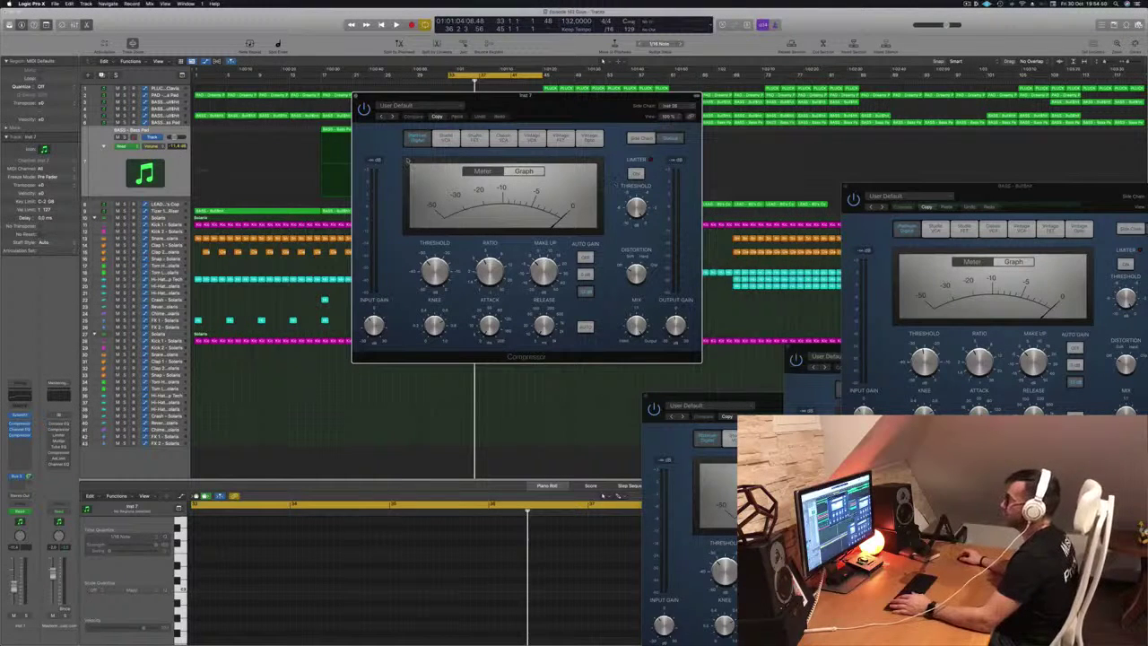
{"action": "key", "text": "super+w"}
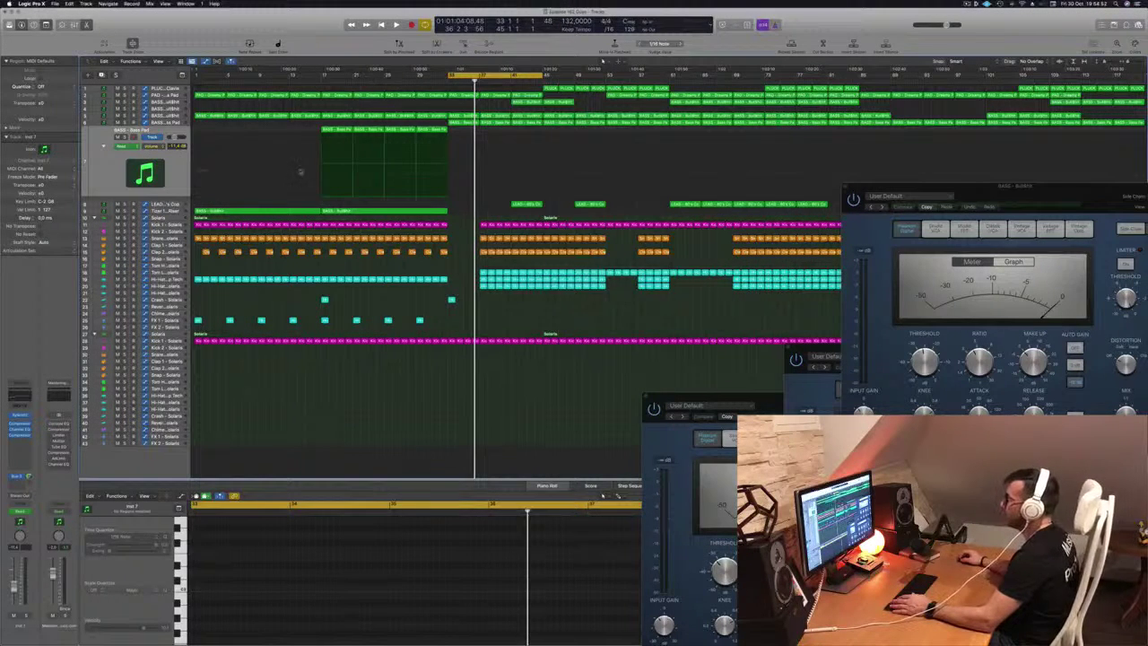
Set the side chain of the LEAD - 80's Cop track's Compressor to Kick 1 - Solaris (Inst 26)
{"action": "left_click", "coordinate": [168, 205]}
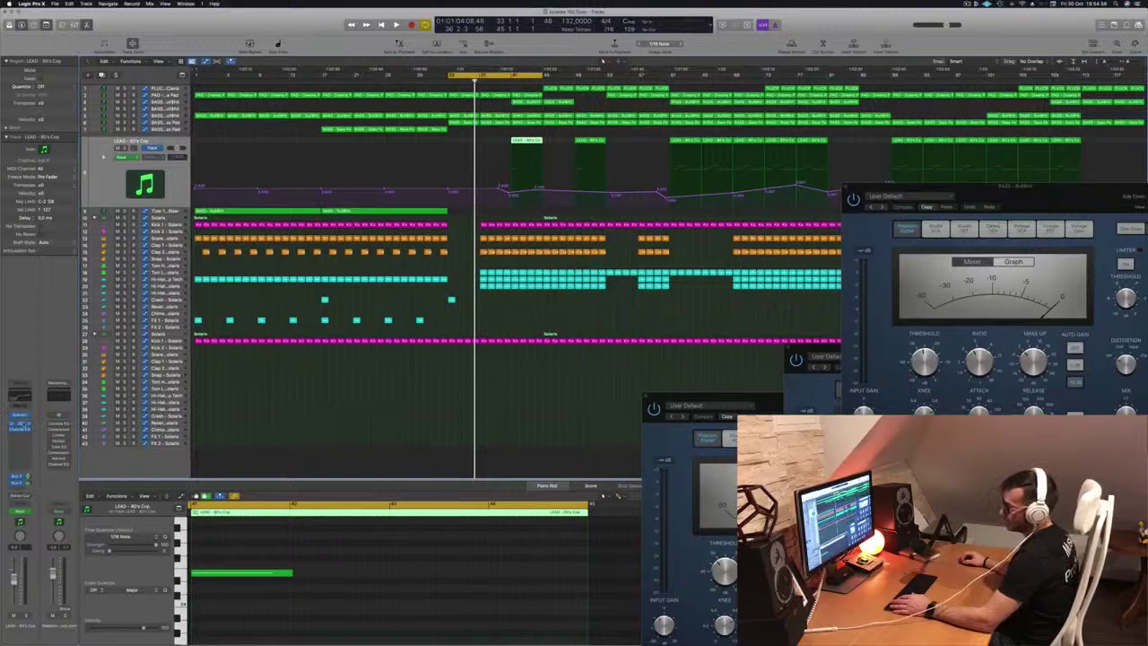
{"action": "left_click", "coordinate": [23, 424]}
{"action": "left_click", "coordinate": [682, 106]}
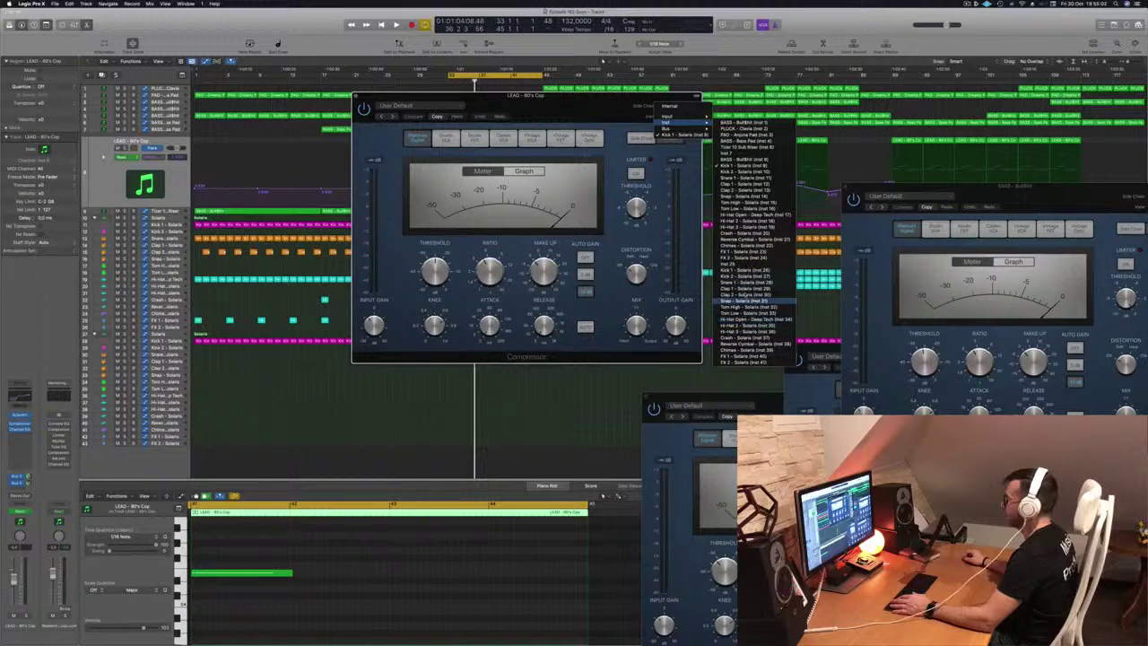
{"action": "left_click", "coordinate": [737, 264]}
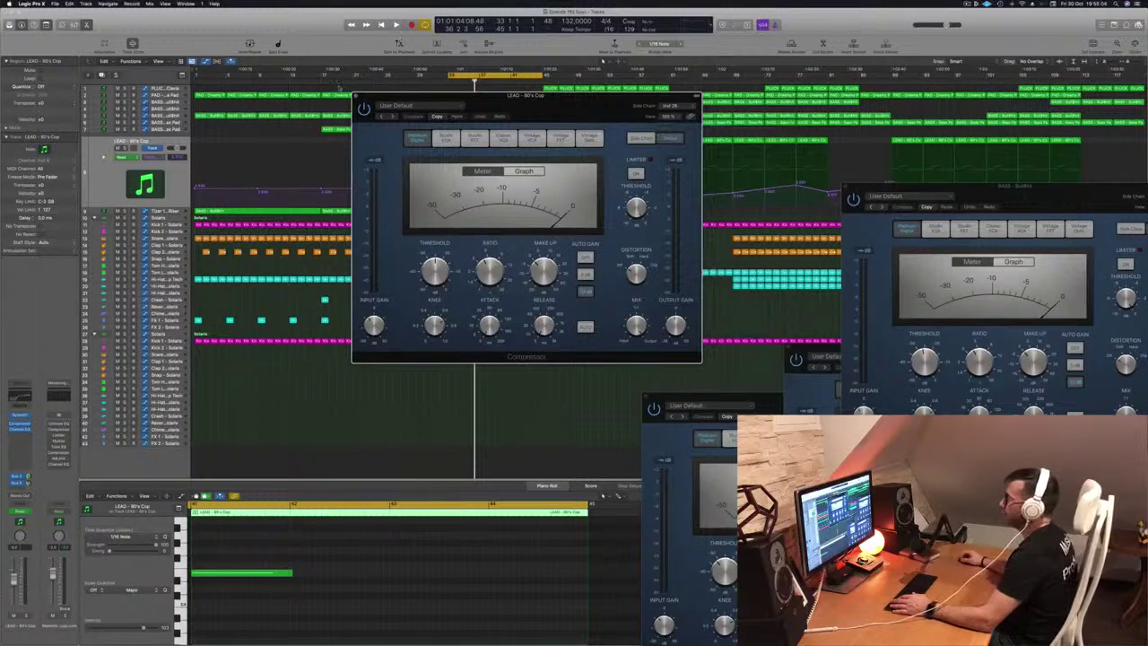
Close the LEAD Compressor and set the side chain of the Sub Riser track's second Compressor to Kick 1 - Solaris (Inst 26)
{"action": "key", "text": "super+w"}
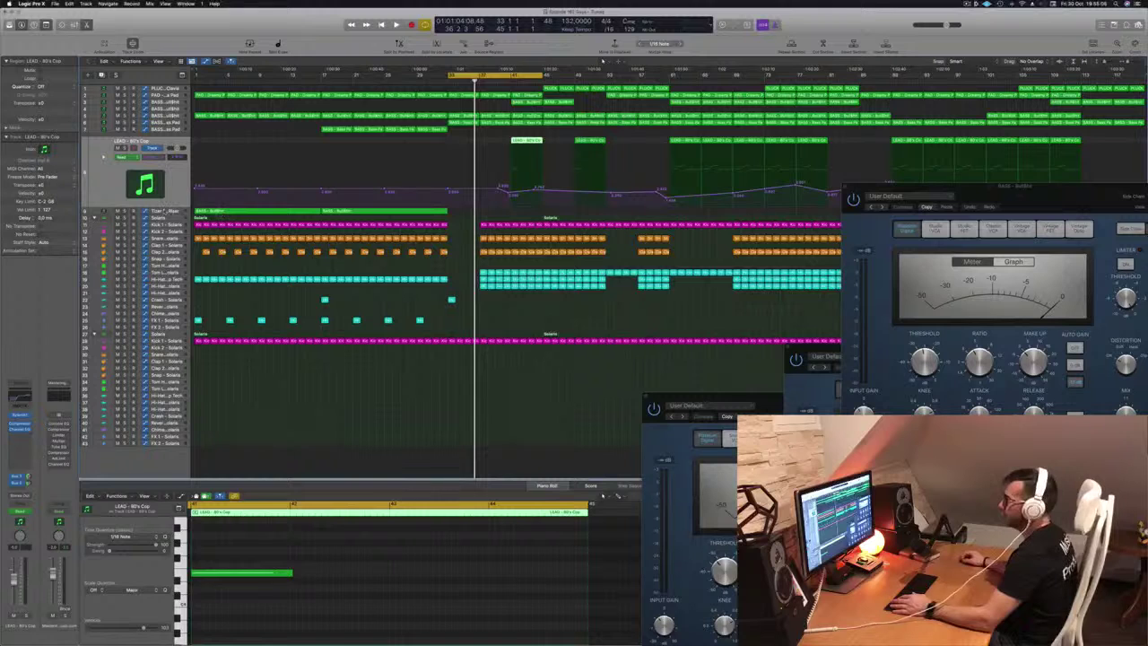
{"action": "key", "text": "Down"}
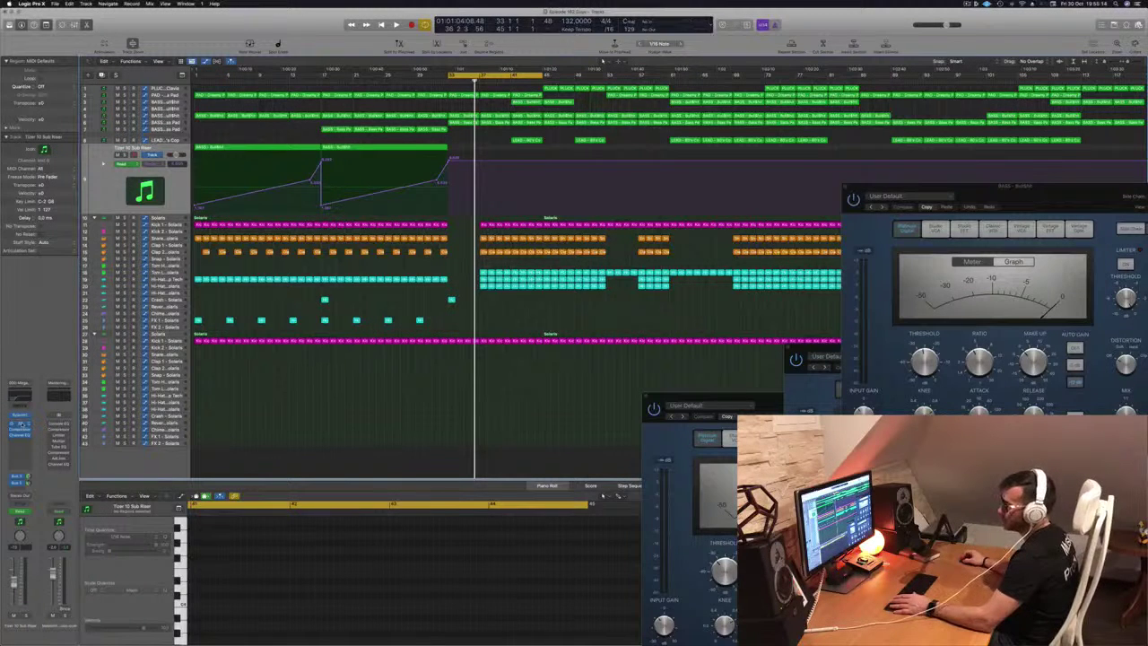
{"action": "left_click", "coordinate": [22, 425]}
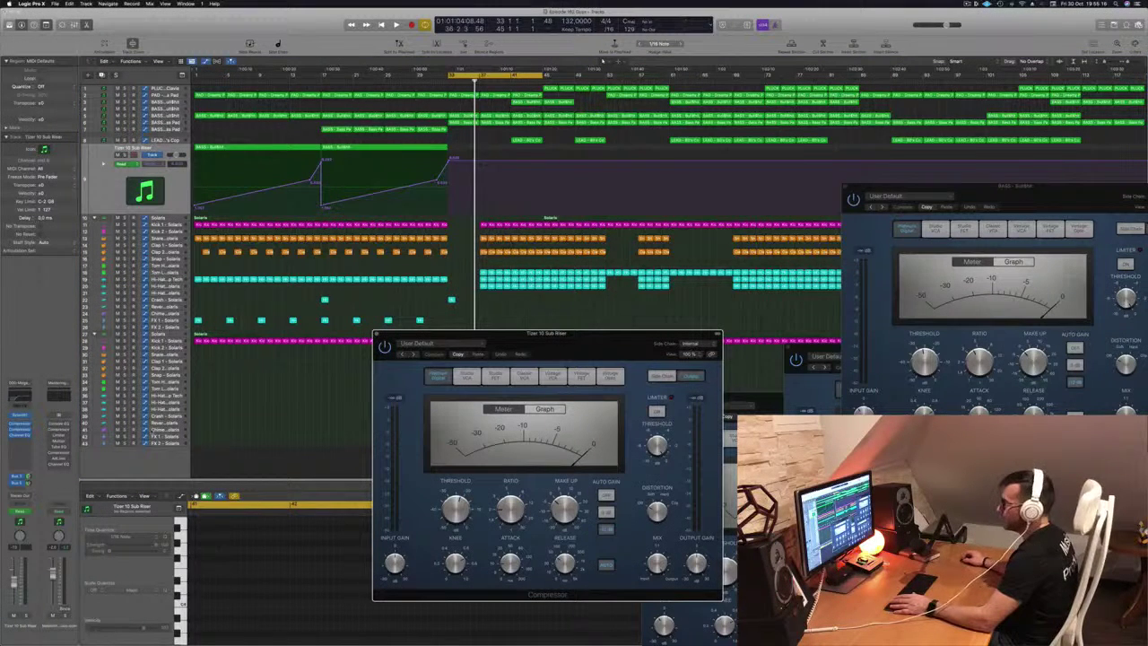
{"action": "left_click", "coordinate": [20, 430]}
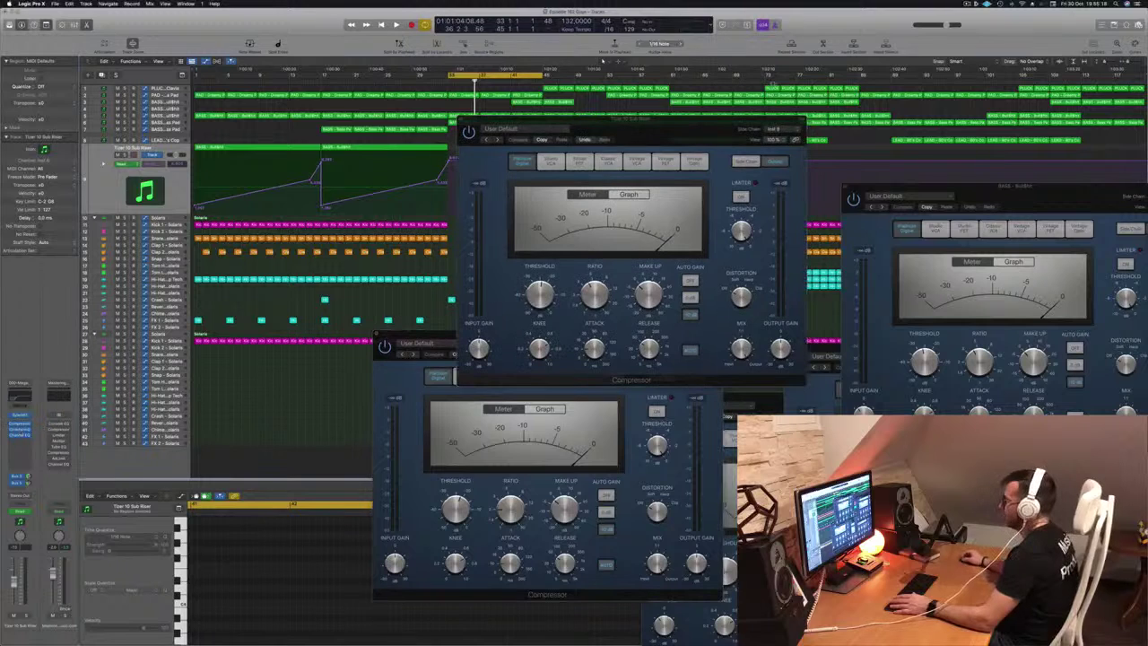
{"action": "left_click", "coordinate": [777, 128]}
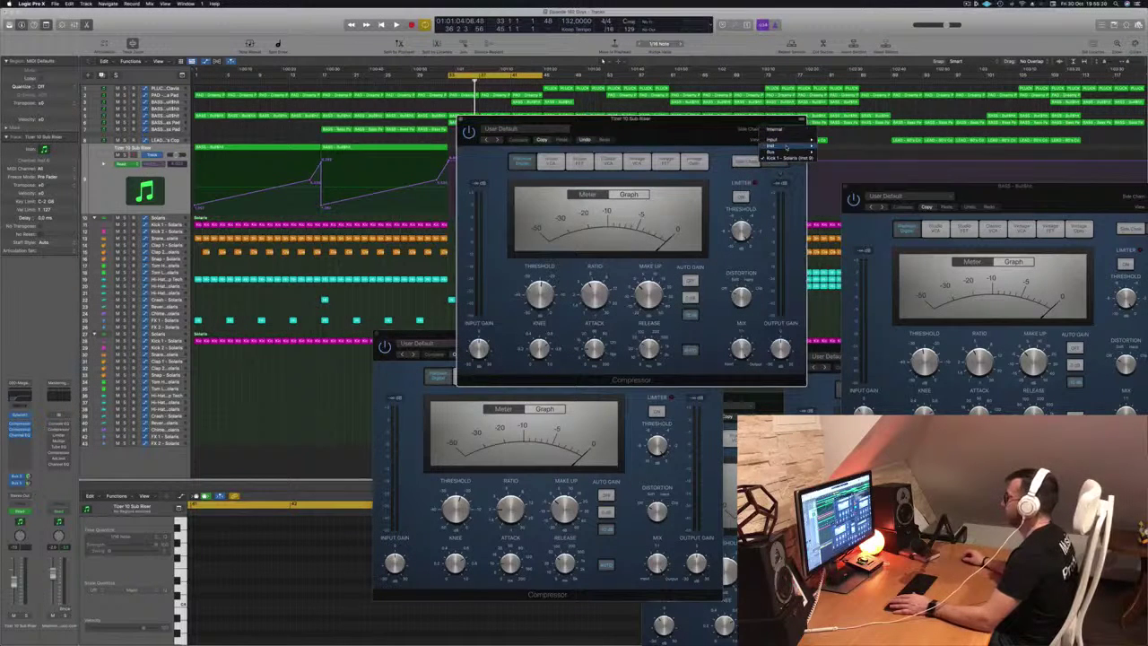
{"action": "mouse_move", "coordinate": [770, 144]}
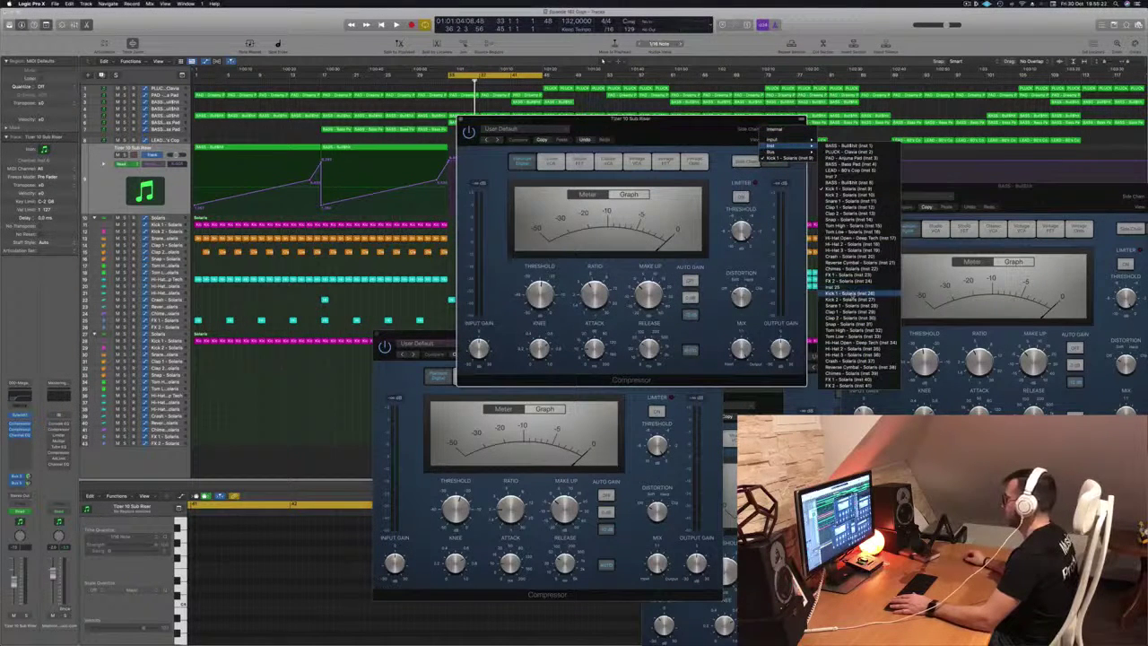
{"action": "left_click", "coordinate": [851, 293]}
Play the cycled section and close all the open Compressor windows, moving the covered ones into view
{"action": "key", "text": "space"}
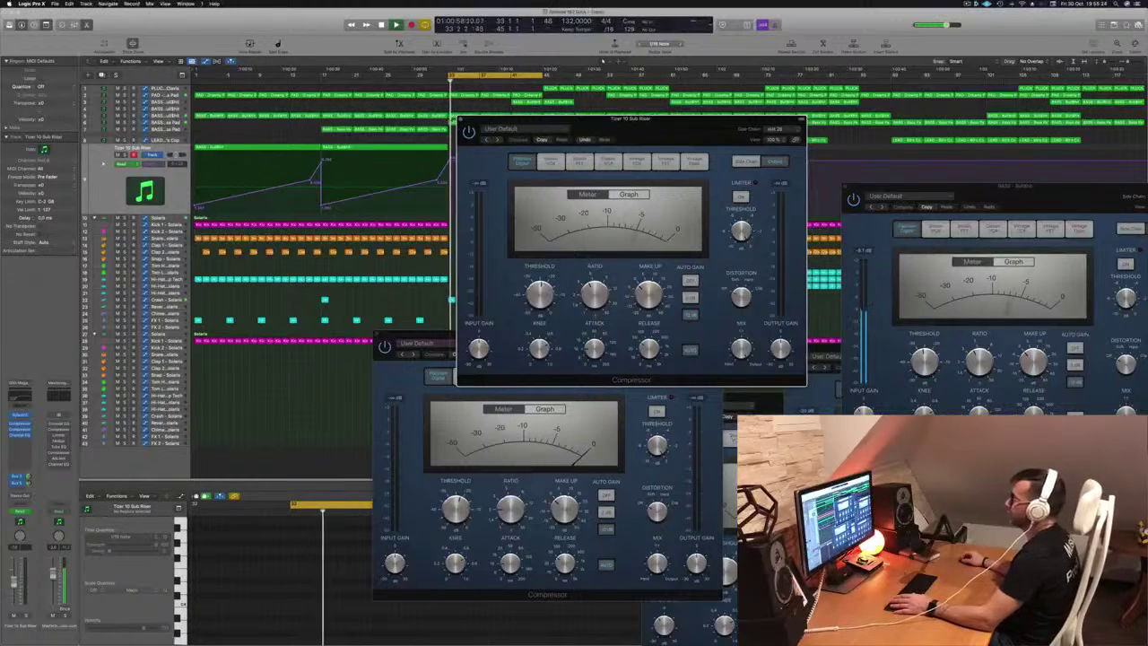
{"action": "key", "text": "super+w"}
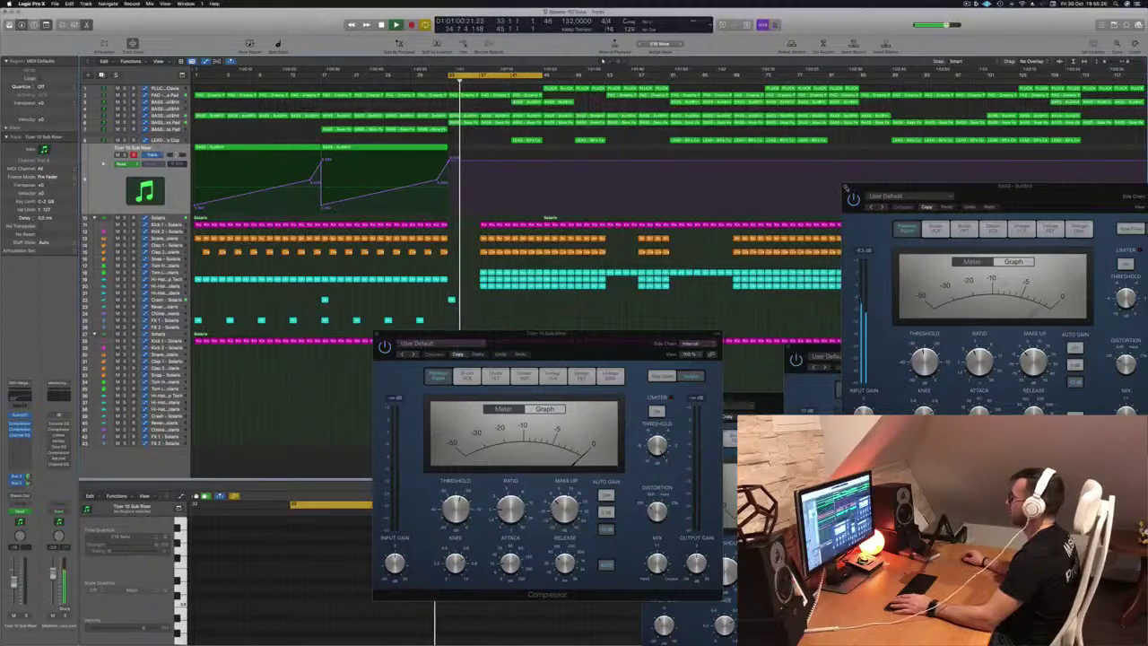
{"action": "key", "text": "super+w"}
{"action": "left_click_drag", "start_coordinate": [910, 346], "coordinate": [710, 120]}
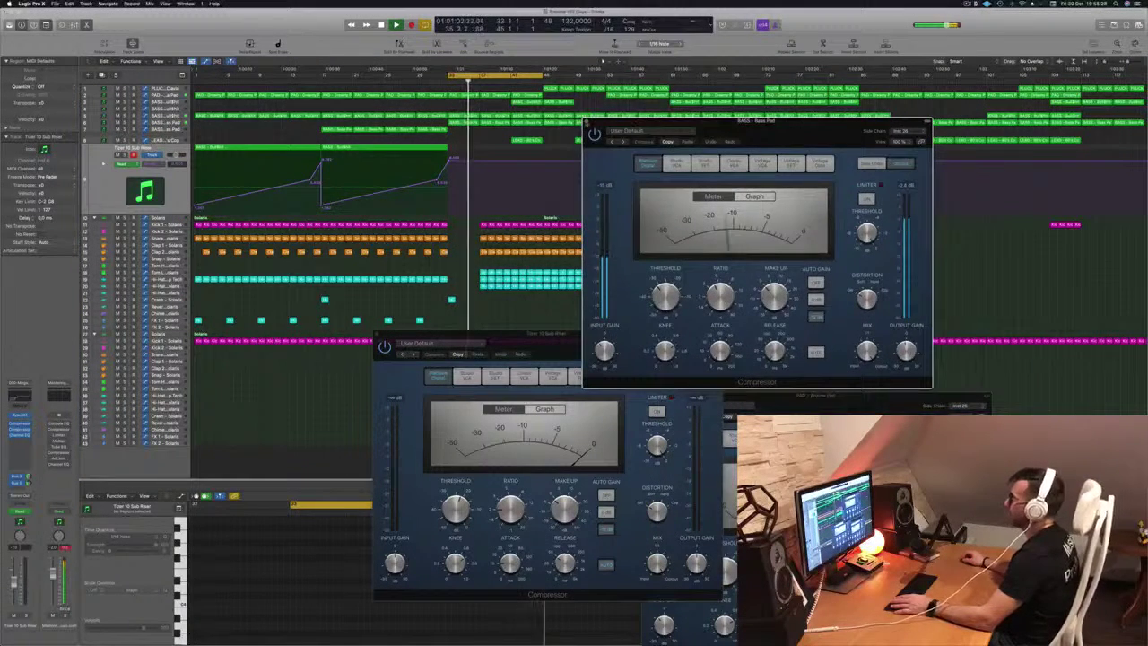
{"action": "key", "text": "super+w"}
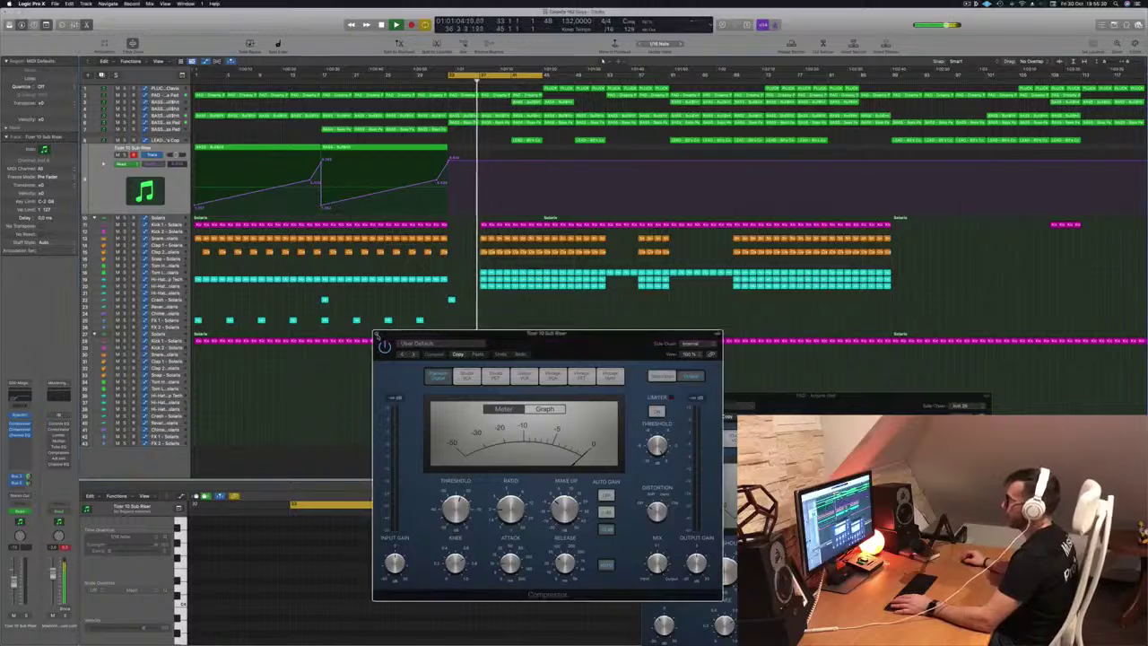
{"action": "key", "text": "super+w"}
{"action": "left_click_drag", "start_coordinate": [732, 393], "coordinate": [615, 218]}
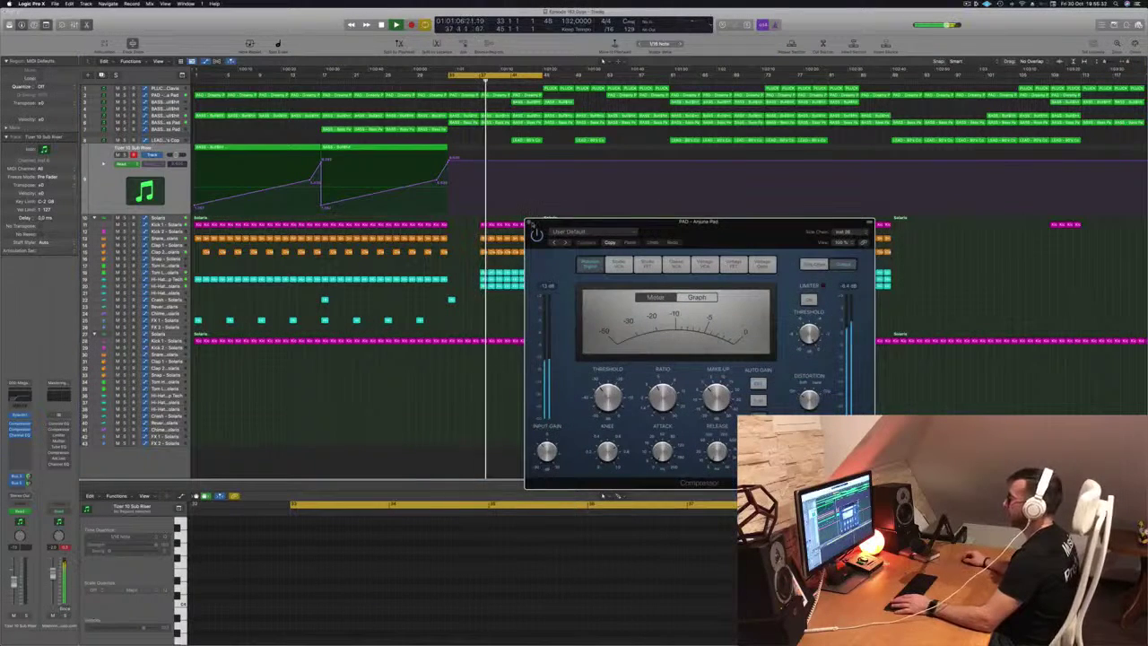
{"action": "key", "text": "super+w"}
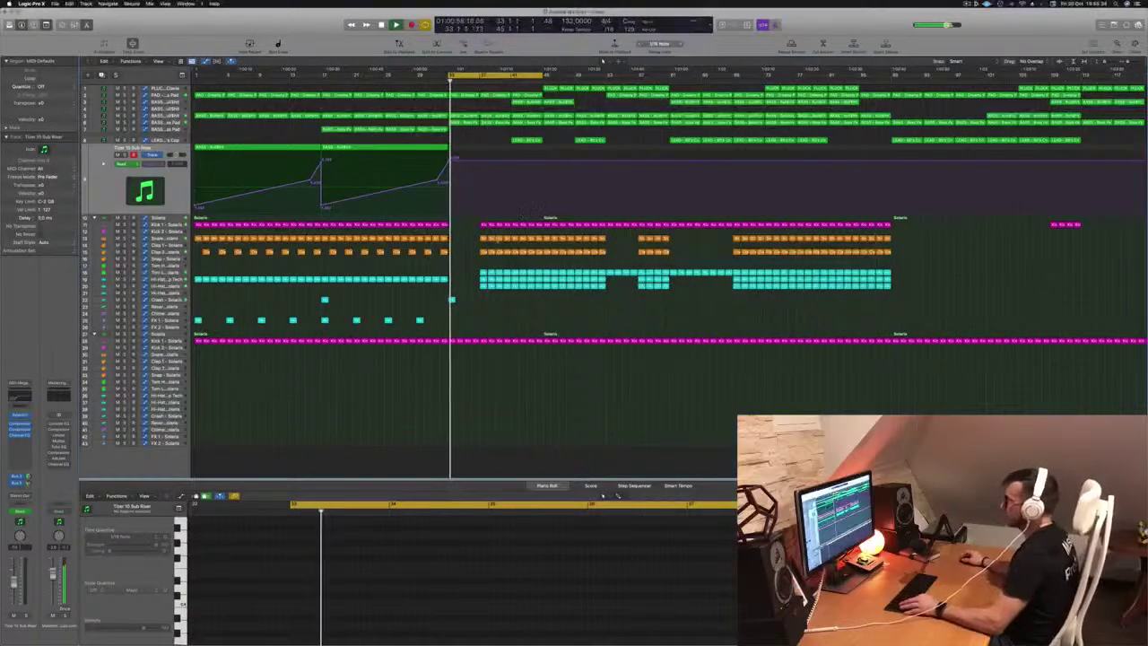
Delete the last kick note in the duplicate Kick 1 - Solaris regions at bars 33 and 34, and restart playback
{"action": "left_click", "coordinate": [451, 341]}
{"action": "left_click", "coordinate": [375, 589]}
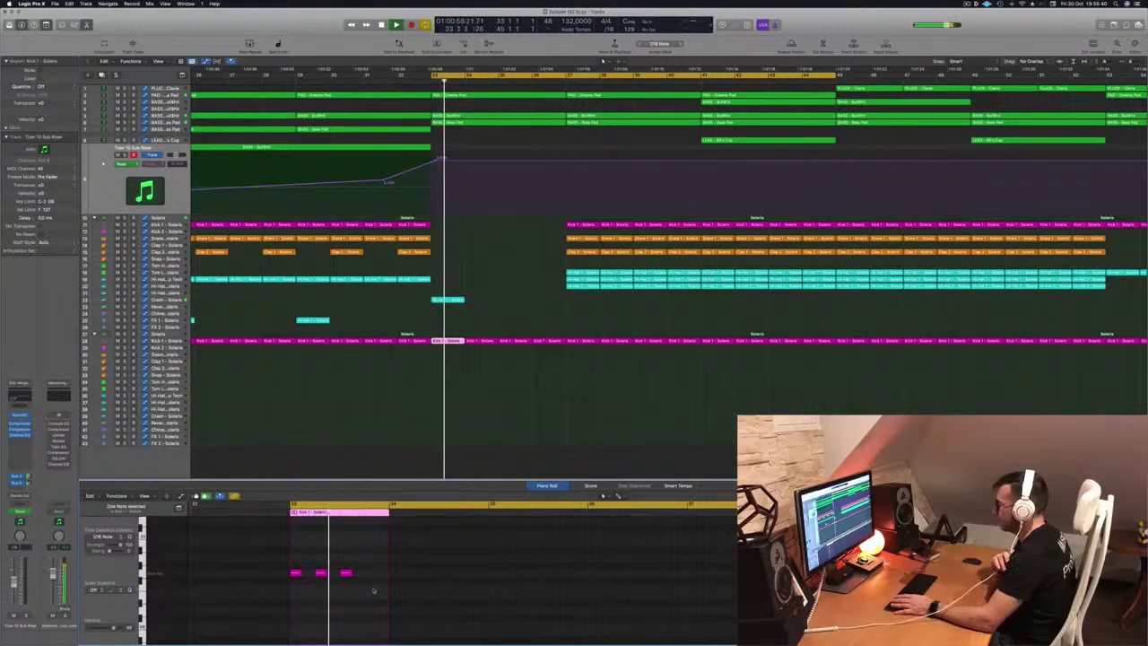
{"action": "left_click", "coordinate": [485, 342]}
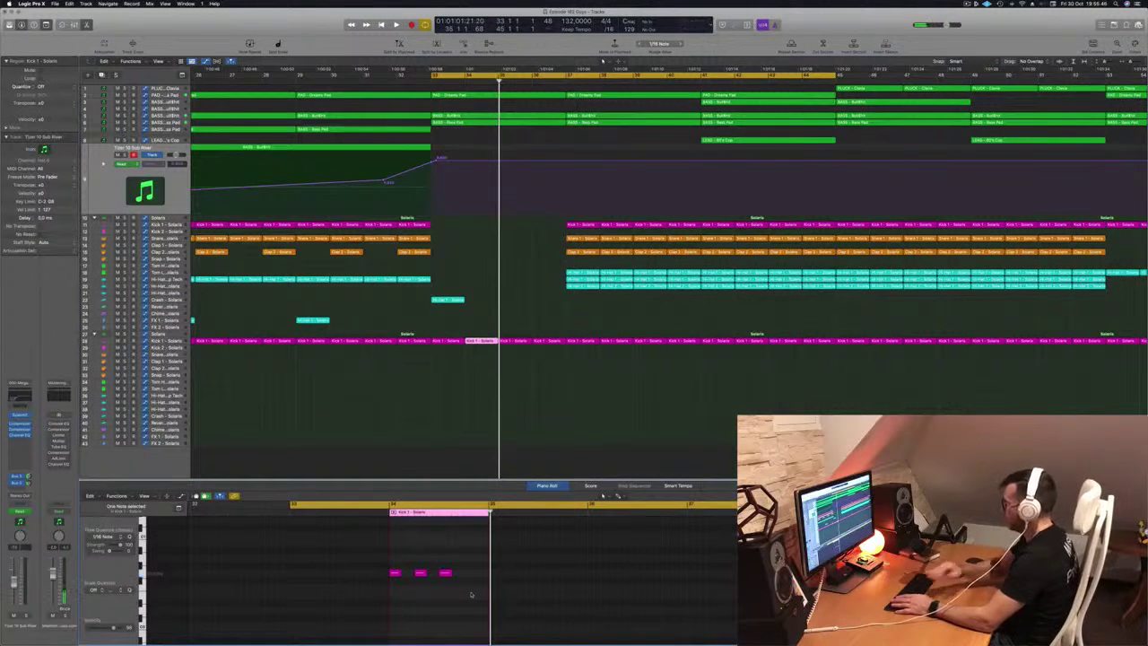
{"action": "key", "text": "space"}
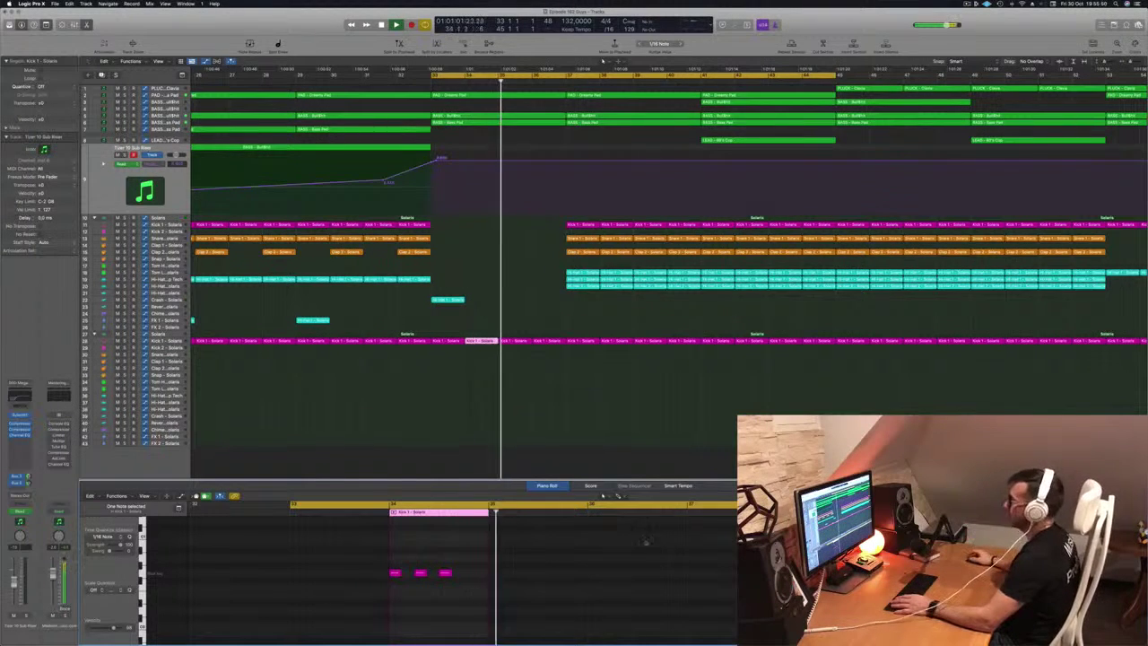
{"action": "key", "text": "space"}
{"action": "key", "text": "space"}
Delete the last kick note in the duplicate Kick 1 - Solaris regions at bars 35 and 36
{"action": "left_click", "coordinate": [521, 341]}
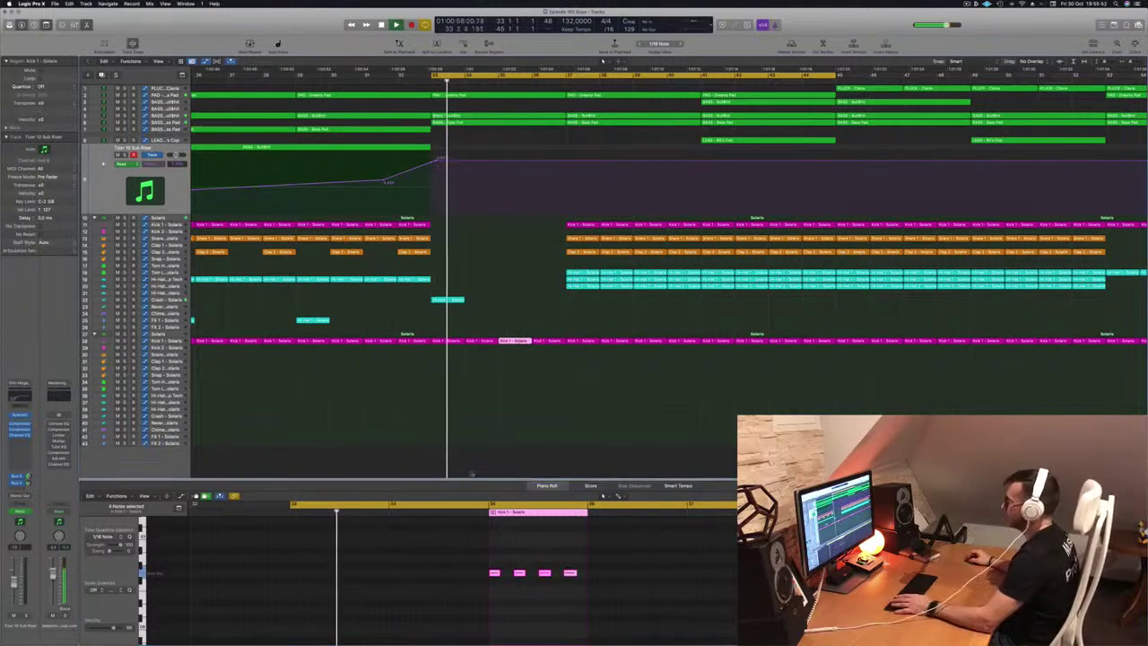
{"action": "left_click_drag", "start_coordinate": [581, 565], "coordinate": [566, 585]}
{"action": "key", "text": "Delete"}
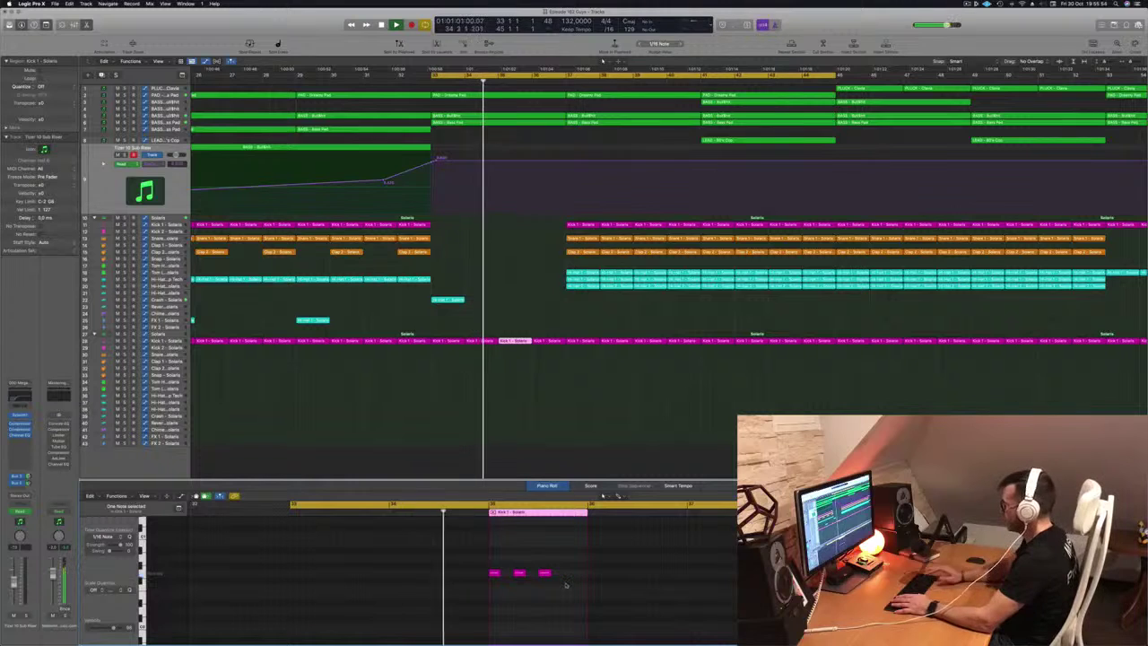
{"action": "left_click", "coordinate": [542, 343]}
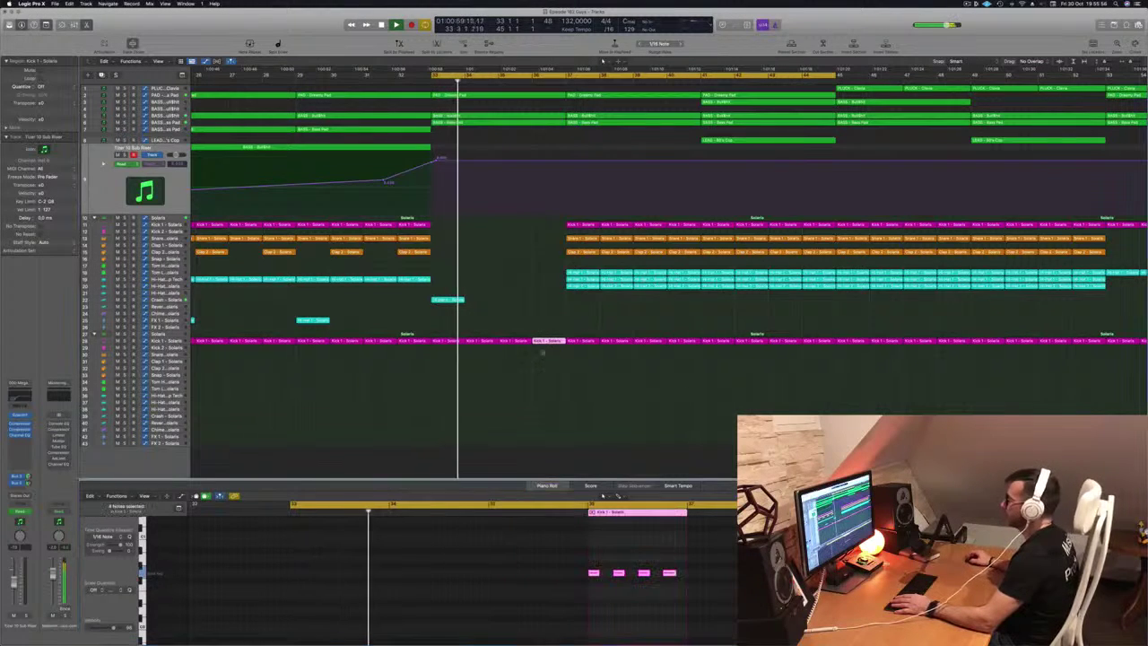
{"action": "left_click_drag", "start_coordinate": [663, 550], "coordinate": [683, 600]}
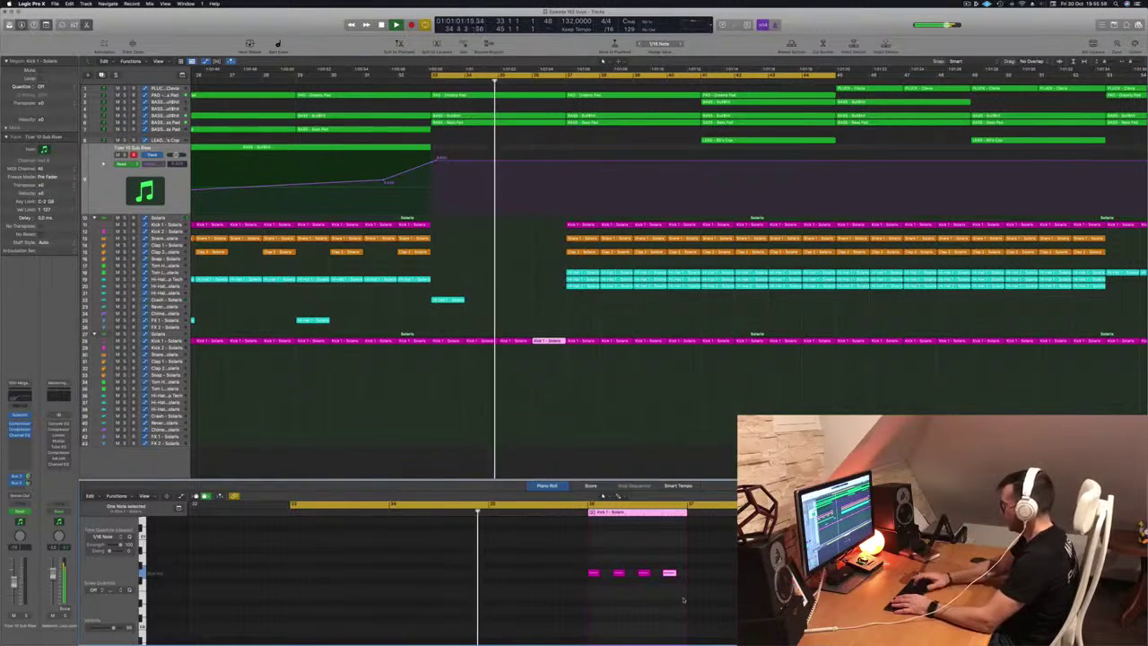
{"action": "key", "text": "Delete"}
Copy the last region on the FX 1 - Solaris track to bar 33 and collapse the duplicate Solaris drum stack
{"action": "scroll", "coordinate": [493, 283], "scroll_direction": "left", "scroll_amount": 3}
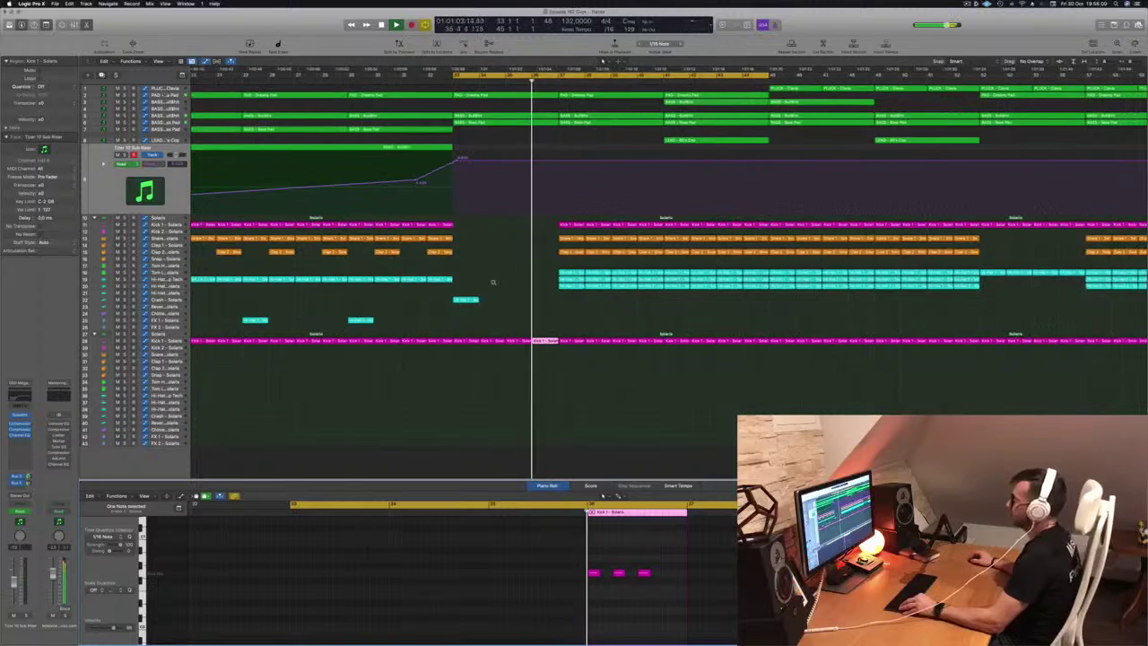
{"action": "scroll", "coordinate": [493, 283], "scroll_direction": "left", "scroll_amount": 5}
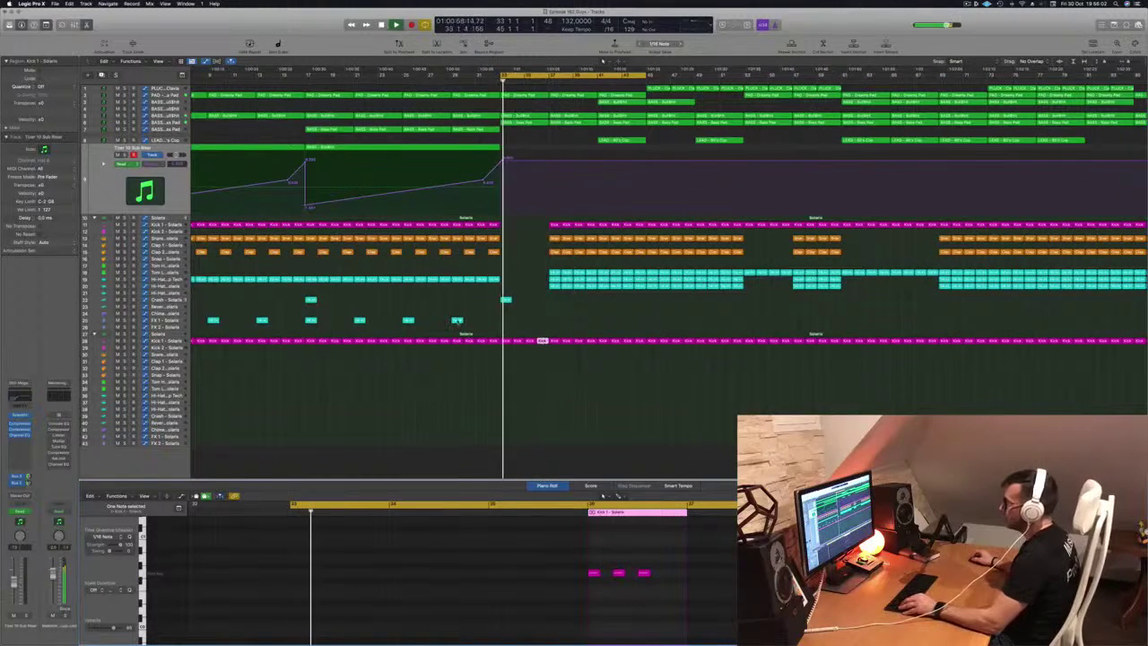
{"action": "left_click_drag", "start_coordinate": [456, 320], "coordinate": [507, 320]}
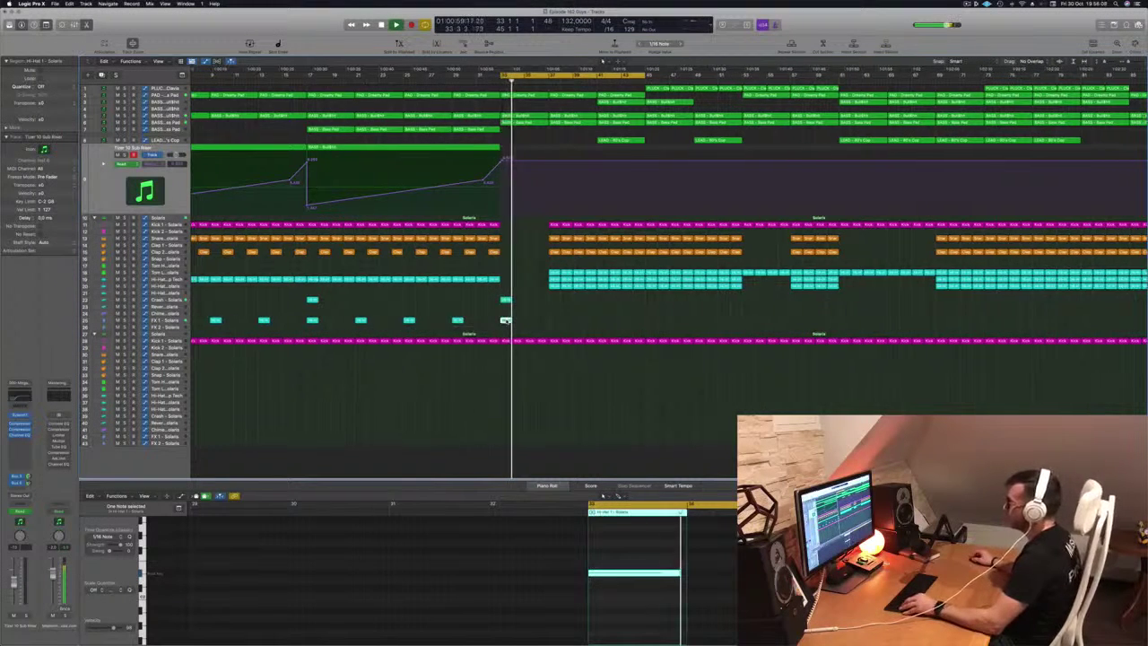
{"action": "key", "text": "super+Left"}
{"action": "key", "text": "super+Left"}
{"action": "key", "text": "super+Left"}
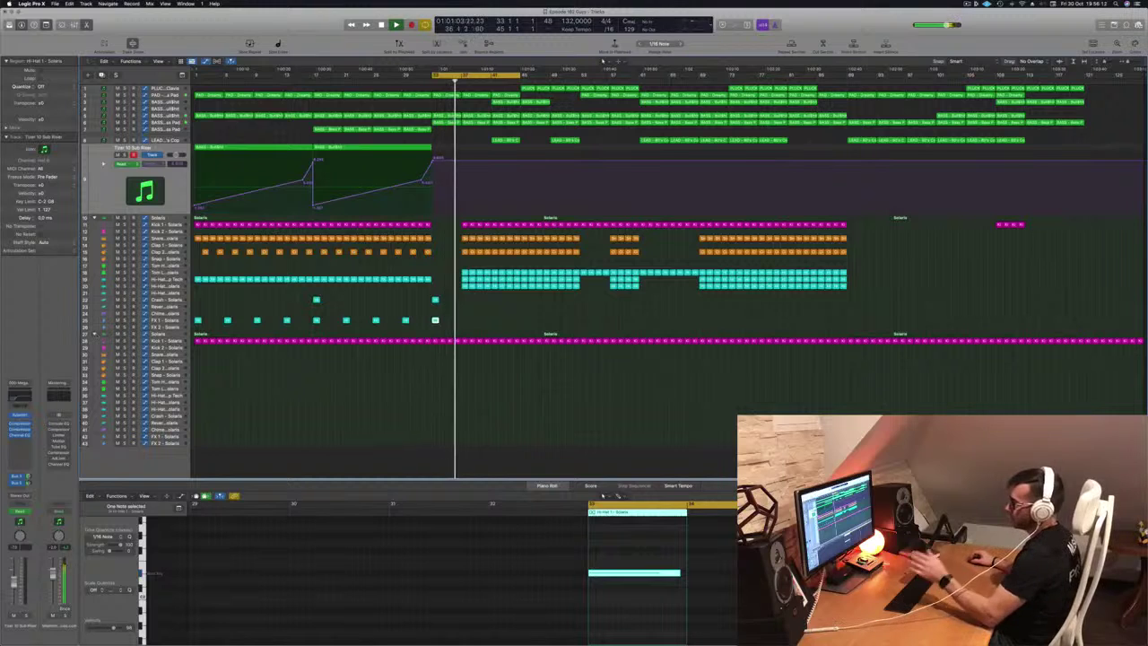
{"action": "left_click", "coordinate": [94, 334]}
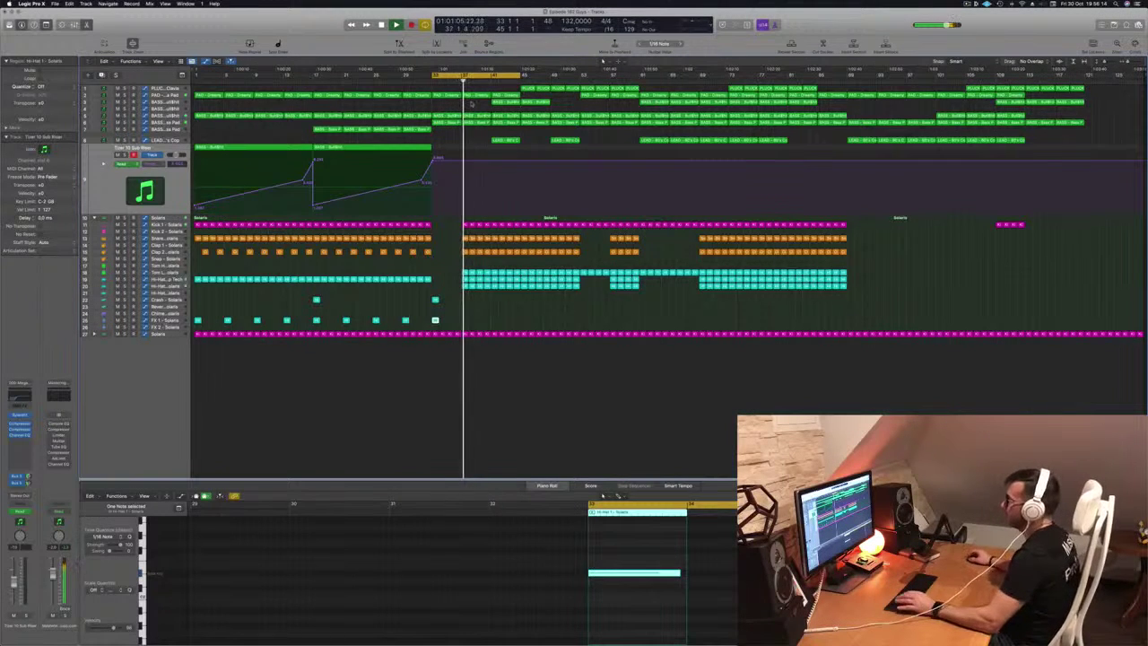
Select the BASS - Bass Pad track 6 and lower its automation point at bar 33 to make a rising ramp
{"action": "key", "text": "Return"}
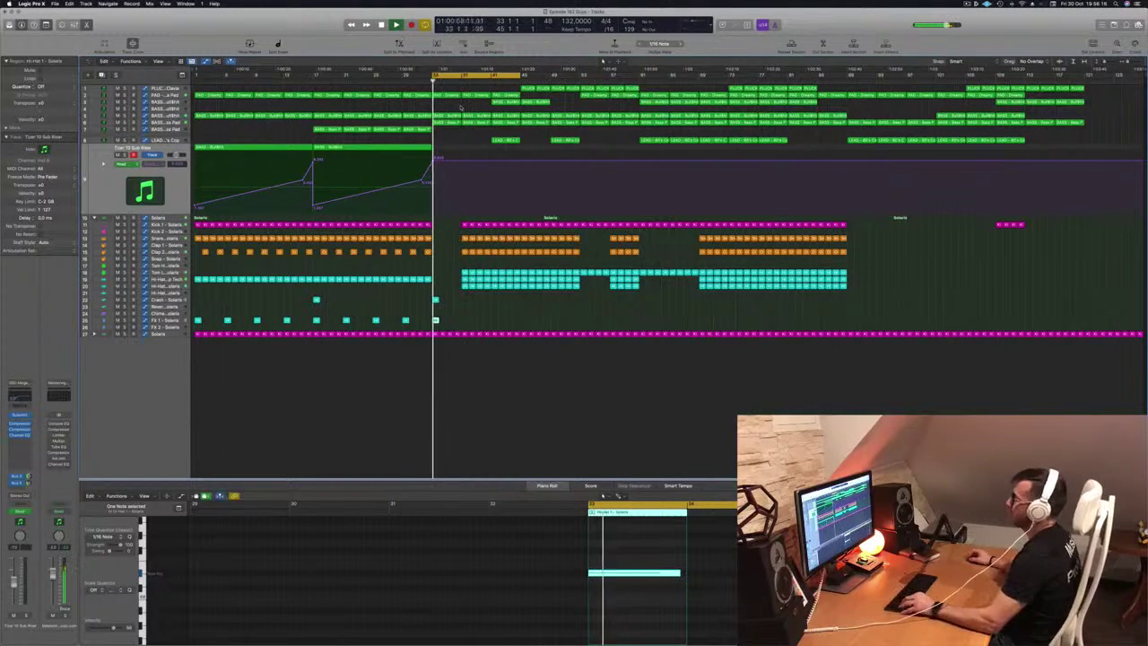
{"action": "key", "text": "super+Right"}
{"action": "key", "text": "super+Right"}
{"action": "key", "text": "super+Right"}
{"action": "key", "text": "super+Left"}
{"action": "key", "text": "super+Left"}
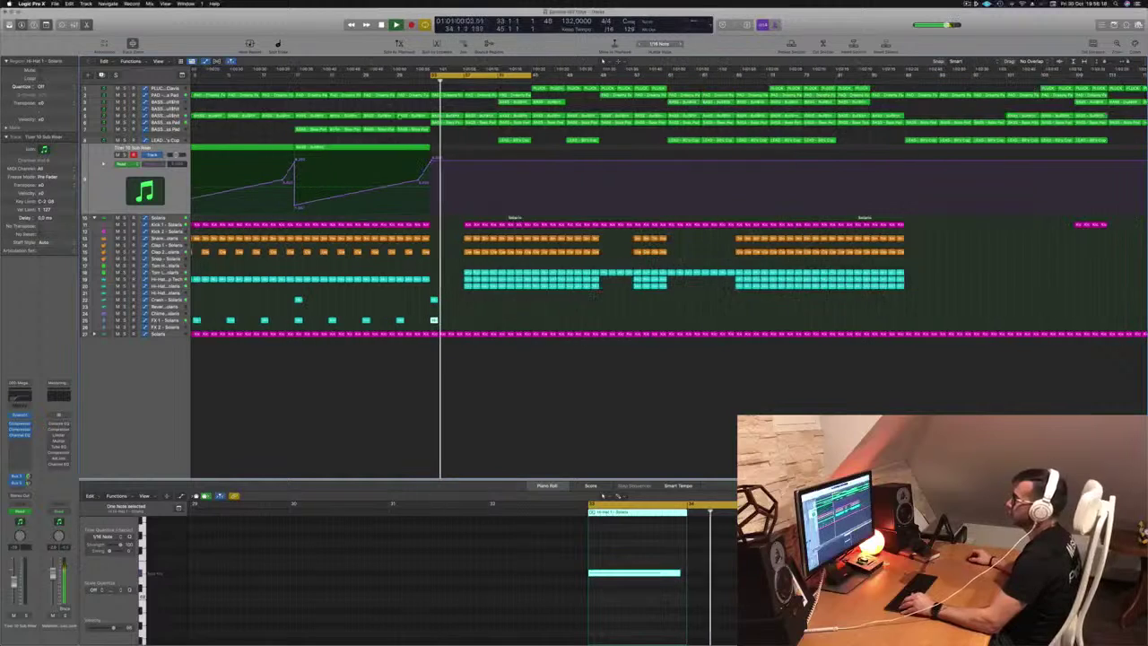
{"action": "key", "text": "super+Left"}
{"action": "key", "text": "Return"}
{"action": "left_click", "coordinate": [165, 123]}
{"action": "key", "text": "Return"}
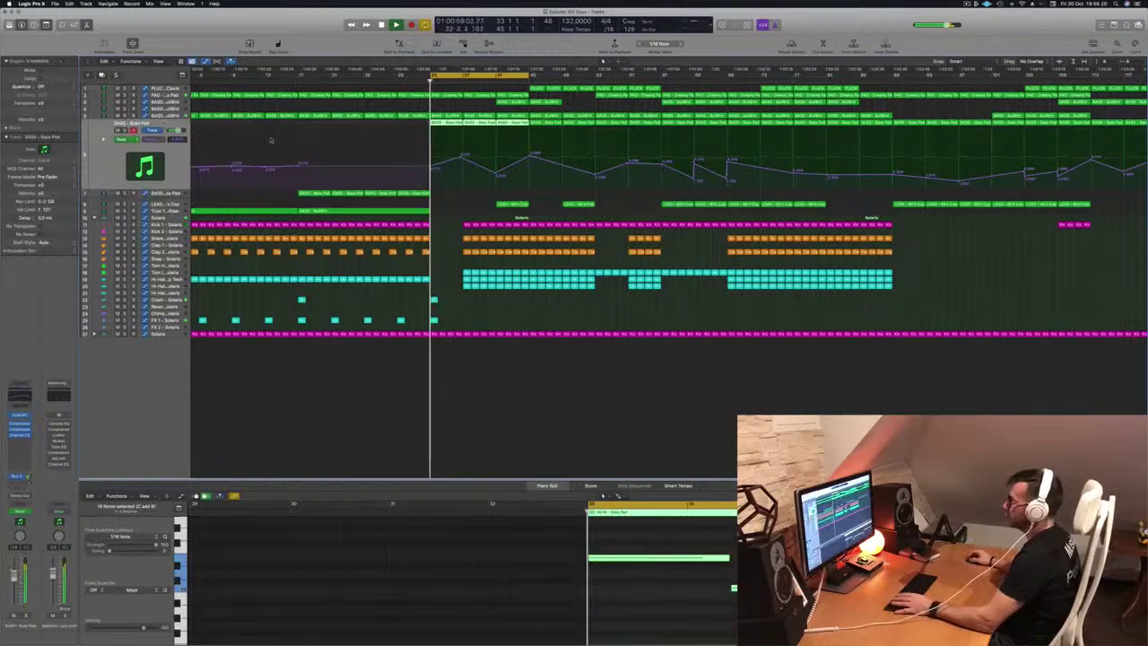
{"action": "left_click_drag", "start_coordinate": [431, 167], "coordinate": [431, 183]}
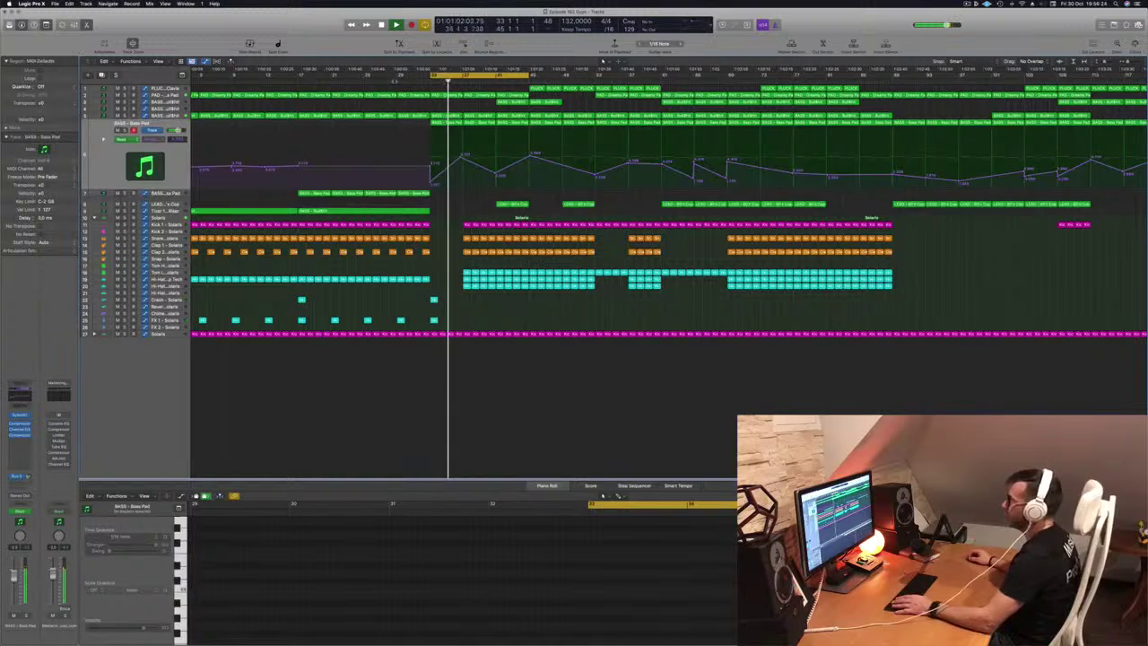
Shorten the cycle range to bars 33 to 37 and repeat that section once, inserting the copy at bar 37
{"action": "left_click", "coordinate": [387, 80]}
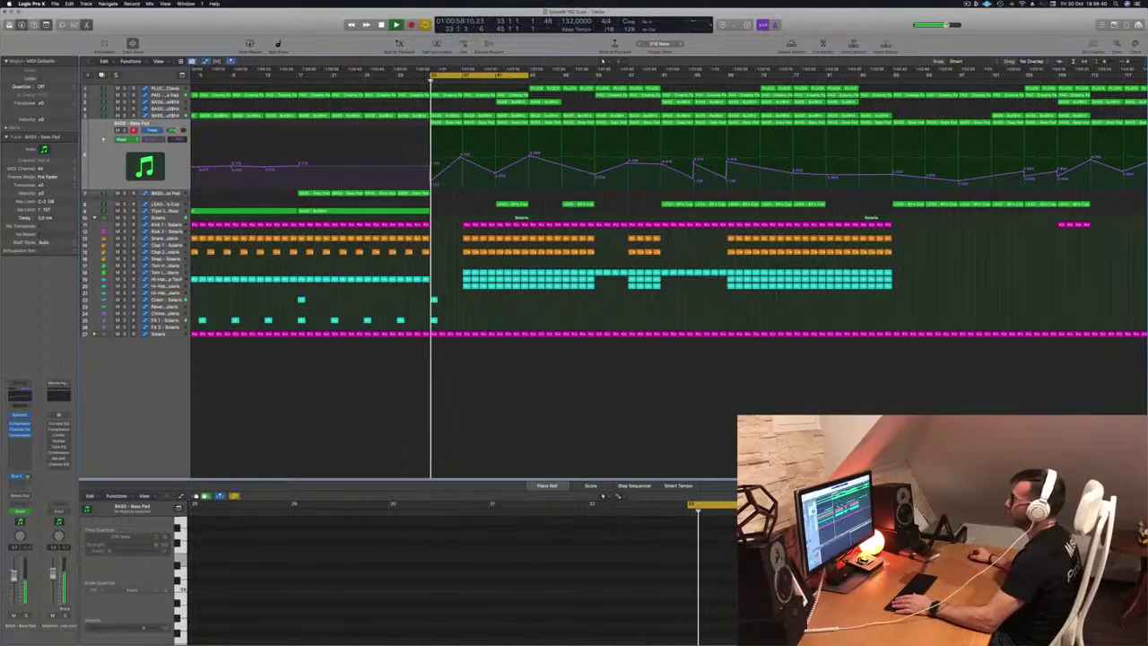
{"action": "left_click_drag", "start_coordinate": [529, 78], "coordinate": [462, 87]}
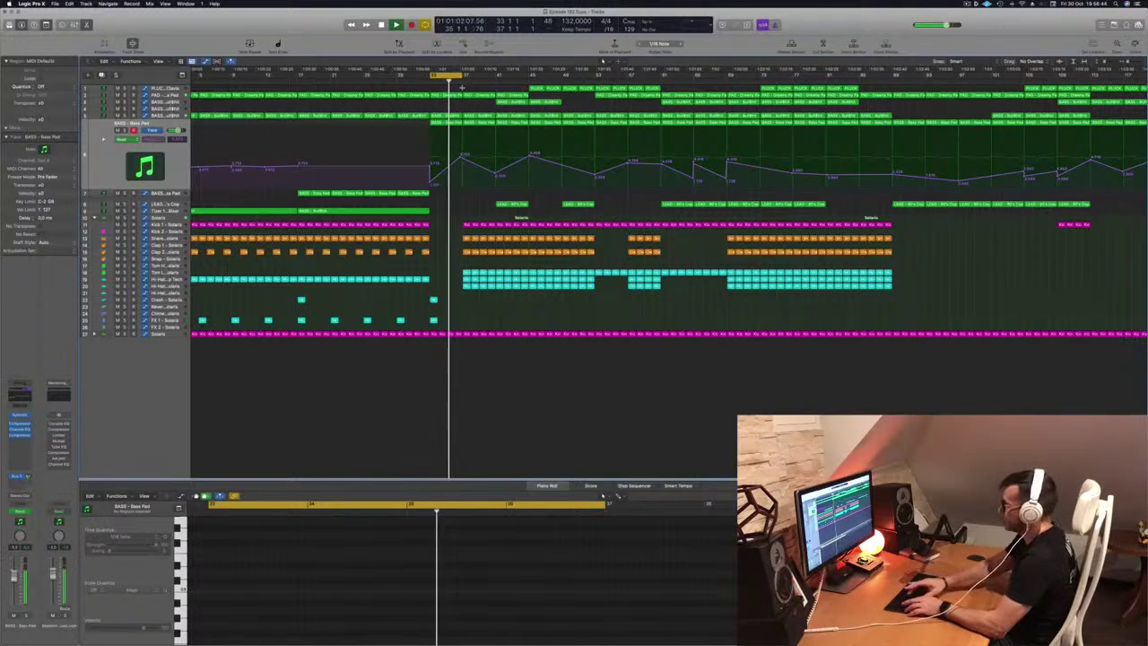
{"action": "key", "text": "ctrl+super+r"}
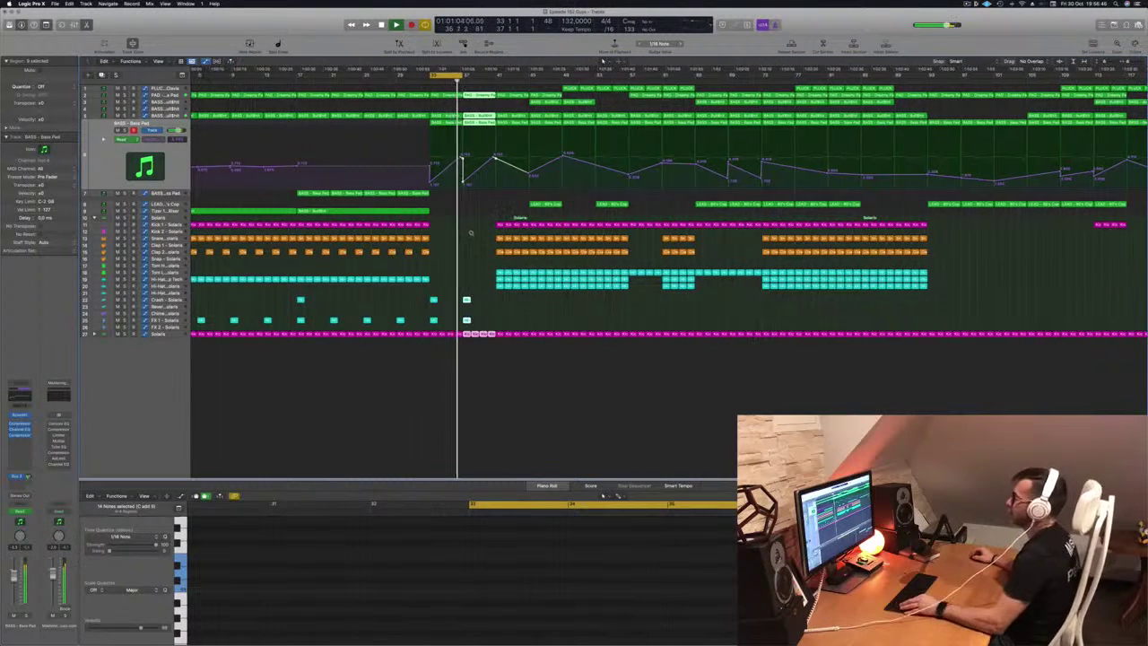
{"action": "key", "text": "super+Right"}
{"action": "key", "text": "super+Left"}
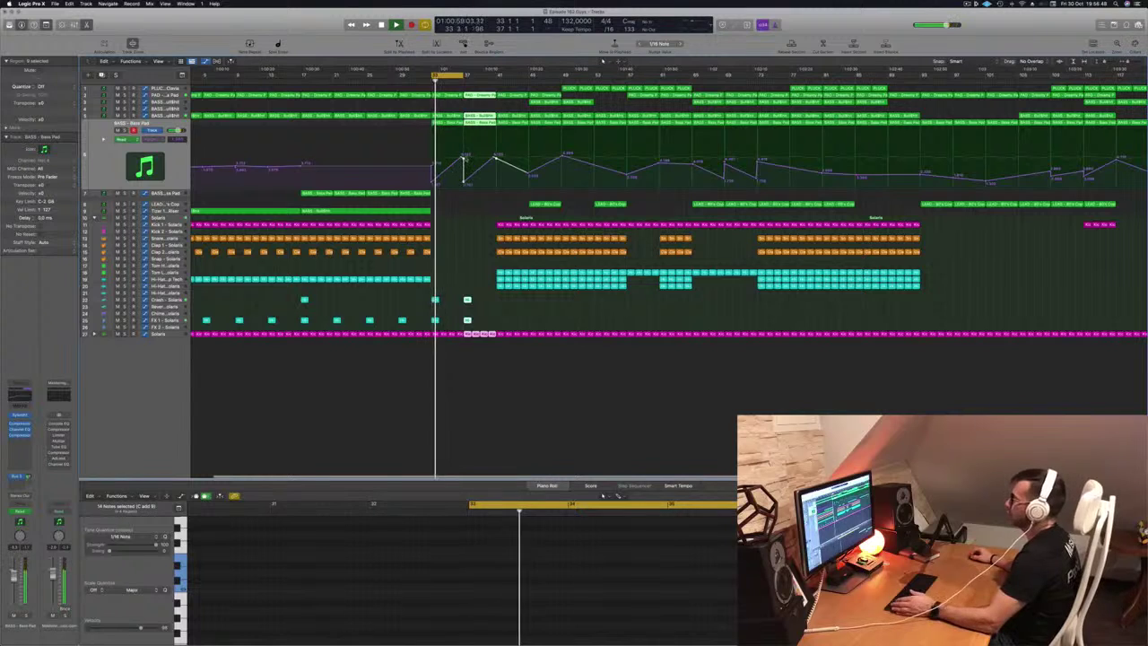
Smooth out the Bass Pad track's automation jump at bar 37 into one continuous ramp from bar 33 to bar 41
{"action": "left_click", "coordinate": [461, 159]}
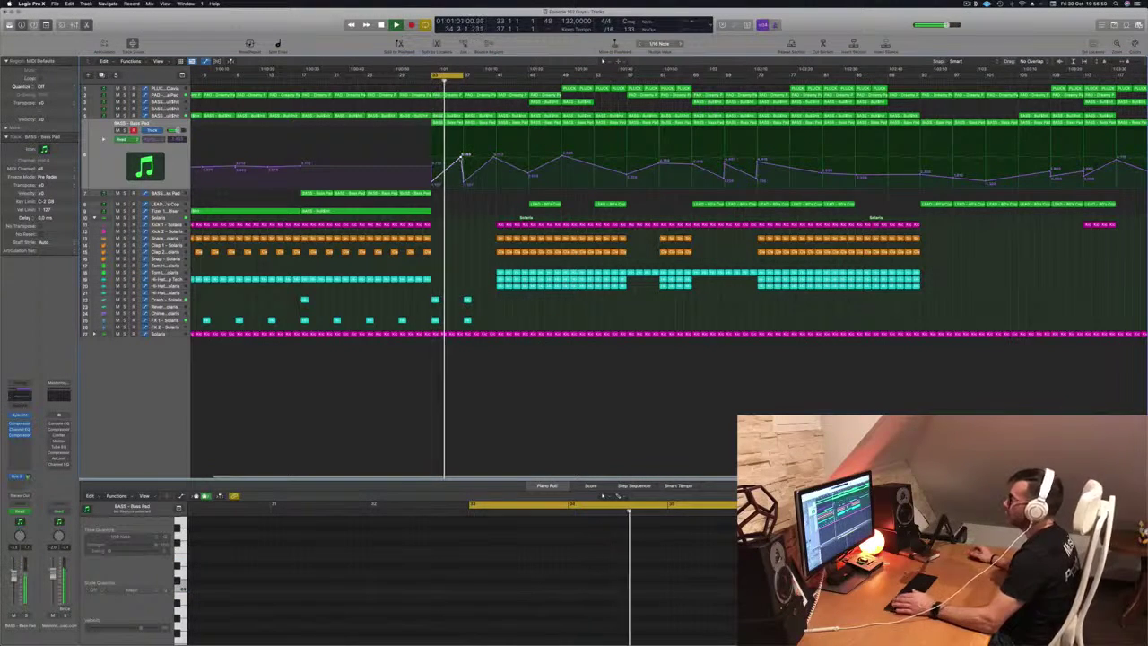
{"action": "left_click_drag", "start_coordinate": [461, 160], "coordinate": [466, 183]}
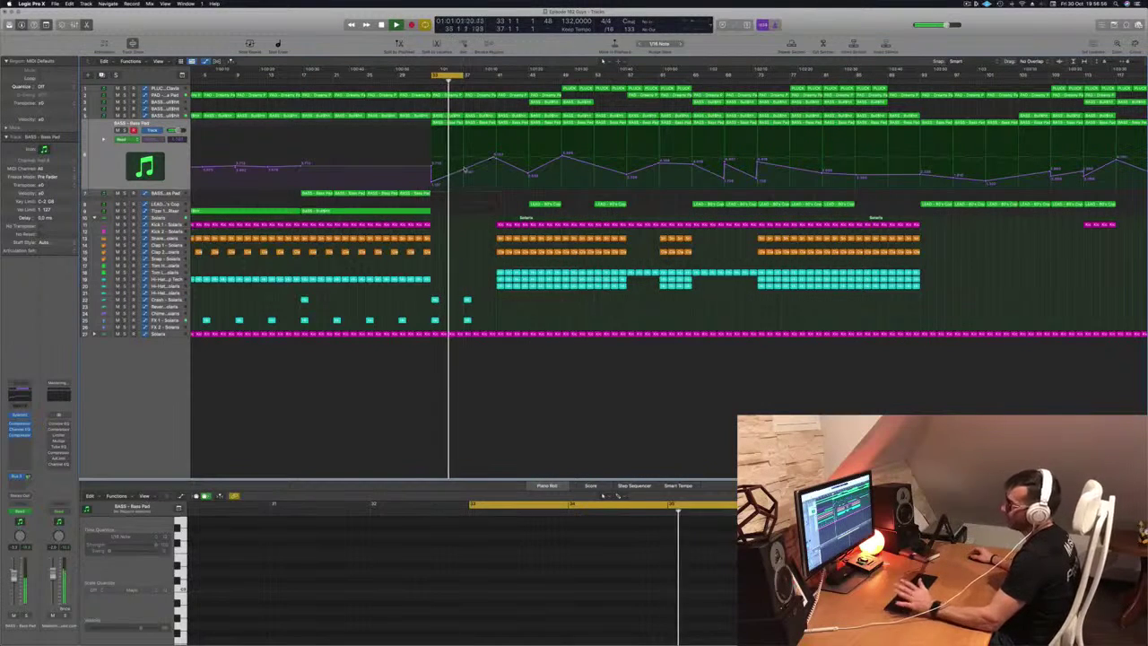
{"action": "scroll", "coordinate": [481, 199], "scroll_direction": "down", "scroll_amount": 1}
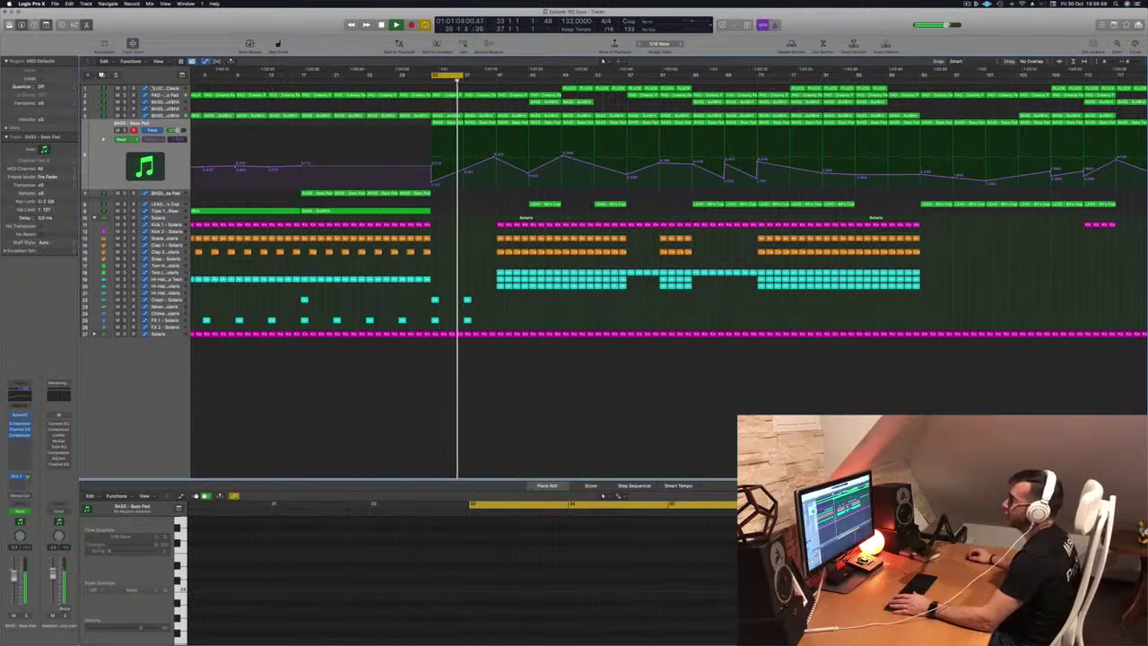
Smooth out the Anjuna Pad track's automation jump at bar 37 and extend the cycle range to bars 33 to 41
{"action": "left_click", "coordinate": [154, 88]}
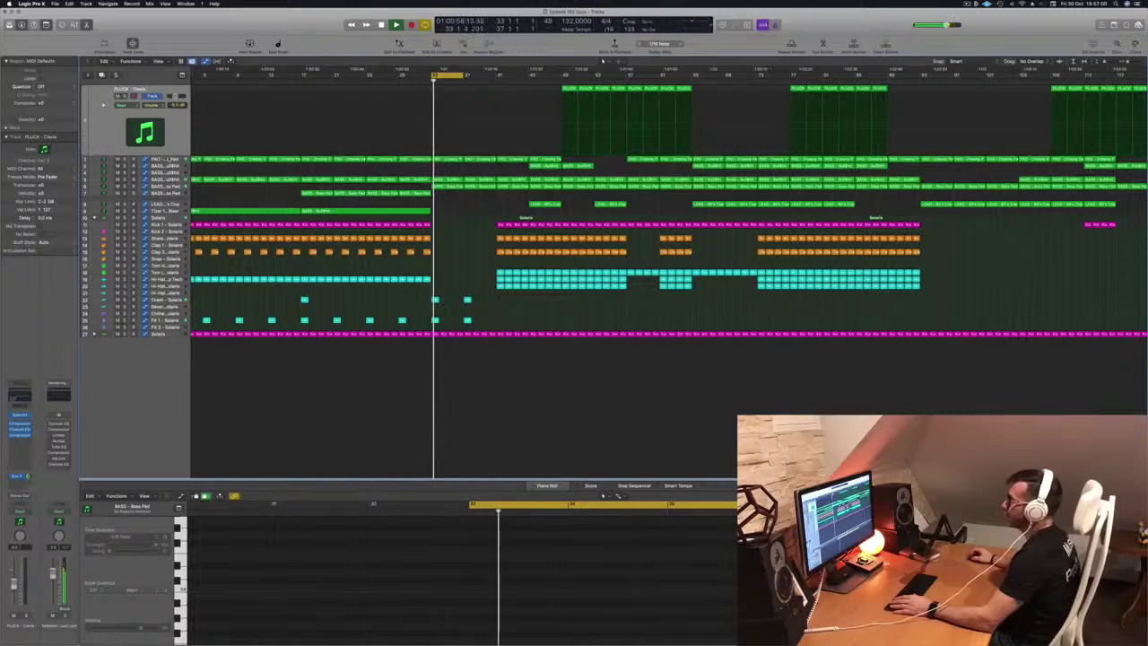
{"action": "left_click", "coordinate": [168, 160]}
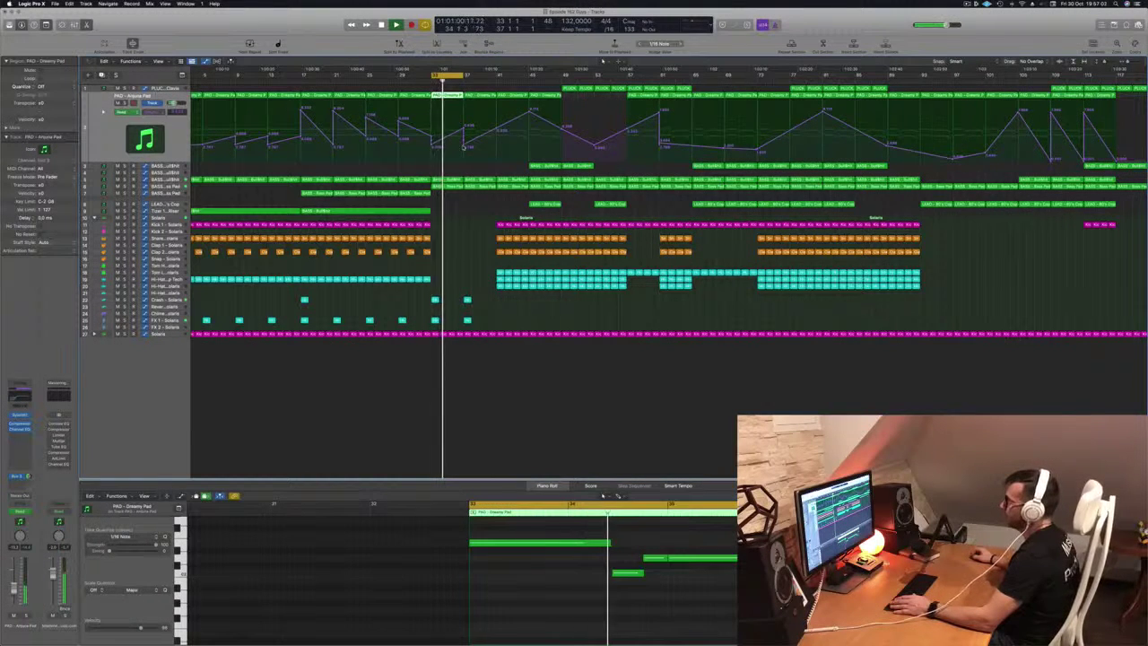
{"action": "left_click", "coordinate": [496, 130]}
{"action": "left_click", "coordinate": [464, 140]}
{"action": "left_click_drag", "start_coordinate": [463, 139], "coordinate": [465, 124]}
{"action": "left_click_drag", "start_coordinate": [464, 77], "coordinate": [496, 77]}
{"action": "key", "text": "Return"}
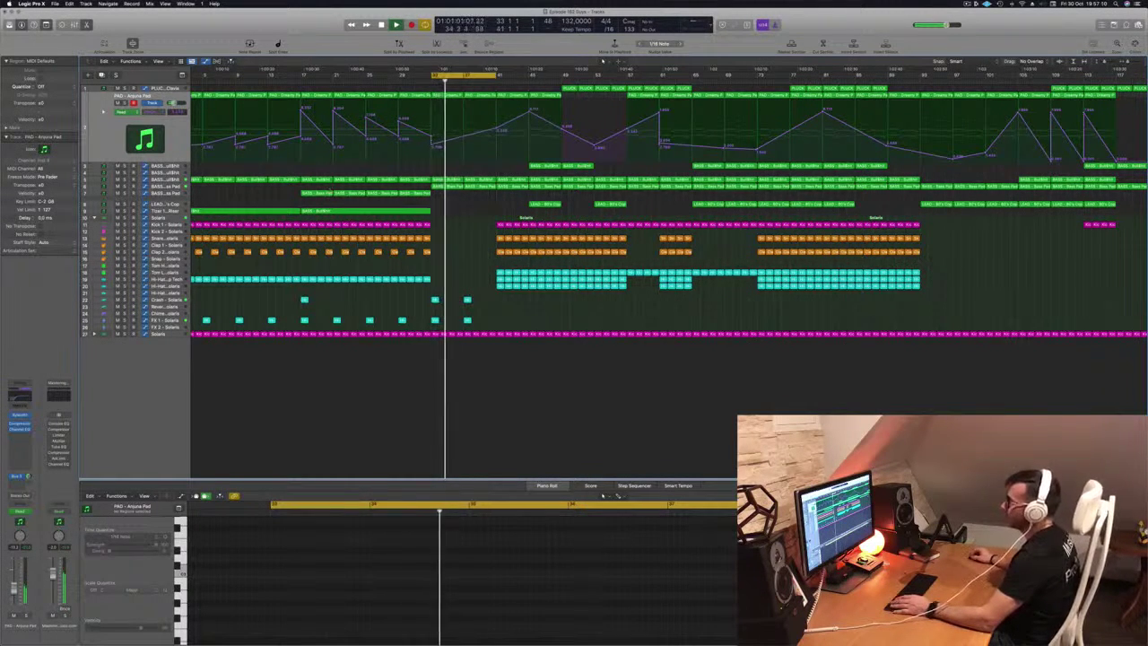
Audition the Bass Pad track in solo and compare its regions with those of bass track 5 between bars 33 and 41
{"action": "left_click", "coordinate": [165, 187]}
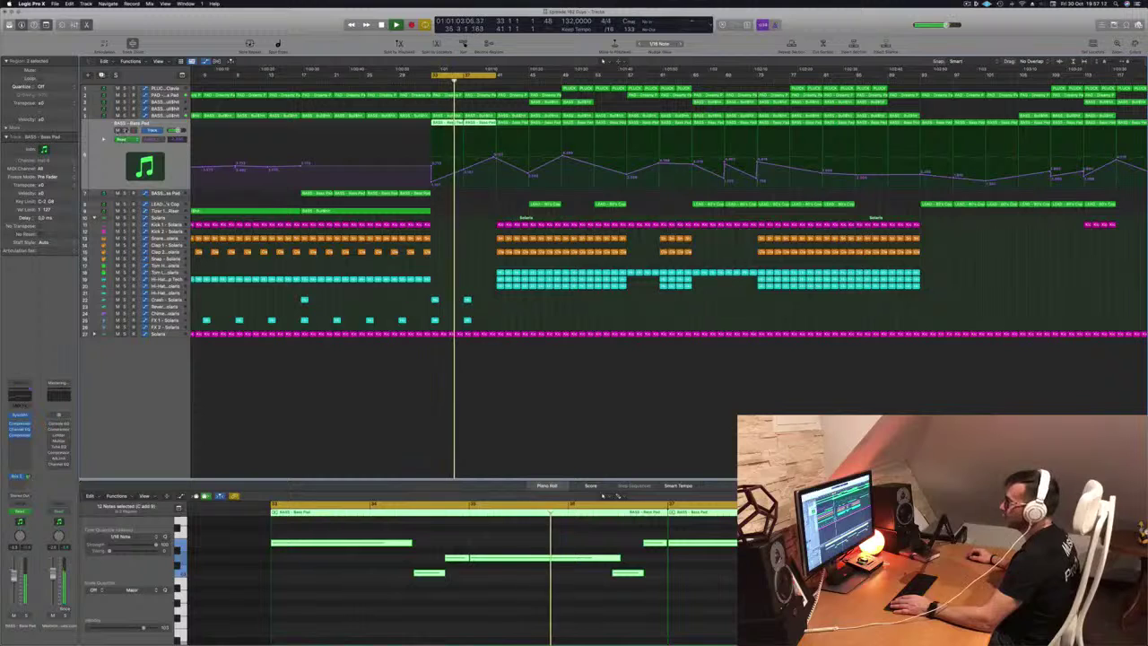
{"action": "left_click", "coordinate": [126, 130]}
{"action": "left_click", "coordinate": [125, 130]}
{"action": "key", "text": "space"}
{"action": "key", "text": "space"}
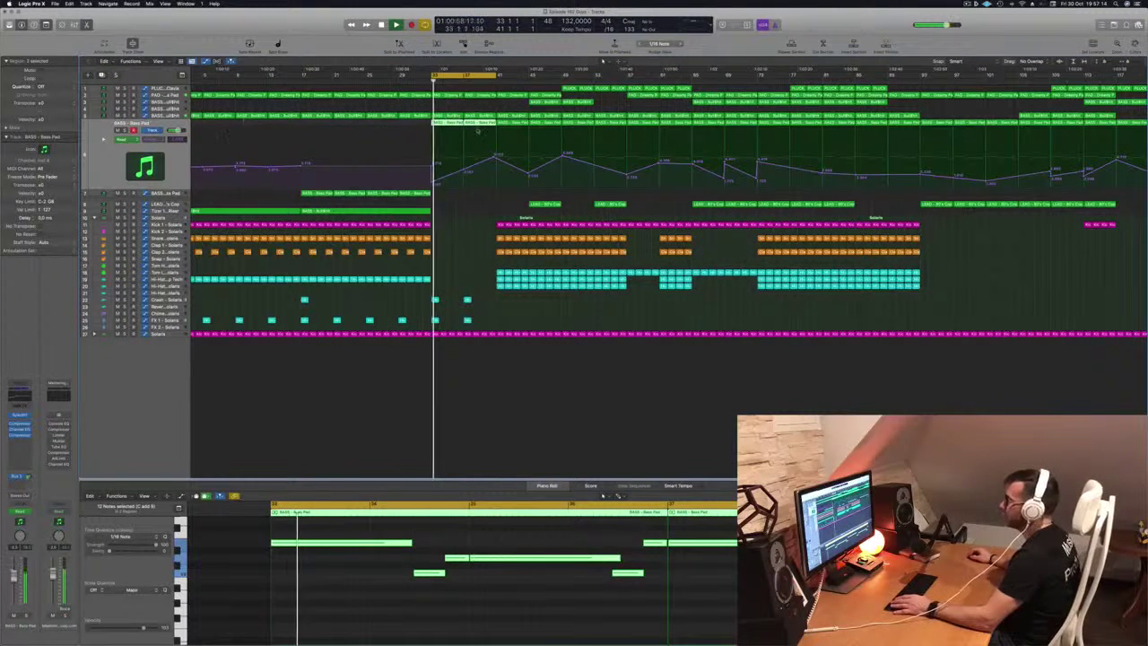
{"action": "left_click", "coordinate": [465, 108]}
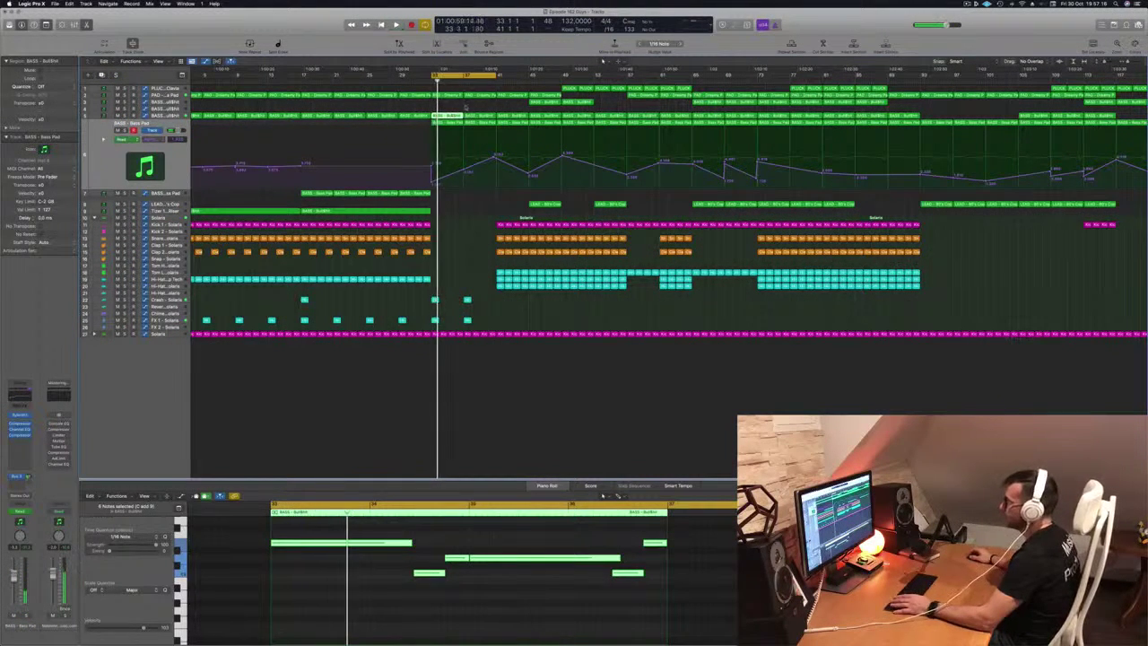
{"action": "key", "text": "space"}
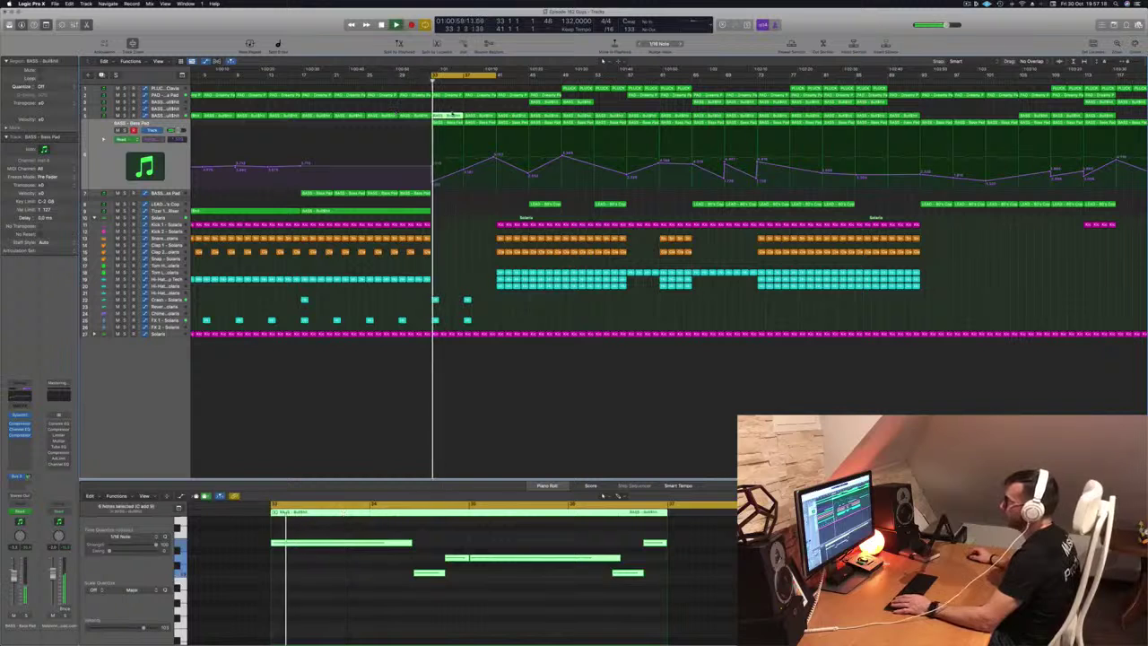
{"action": "left_click_drag", "start_coordinate": [445, 108], "coordinate": [477, 115]}
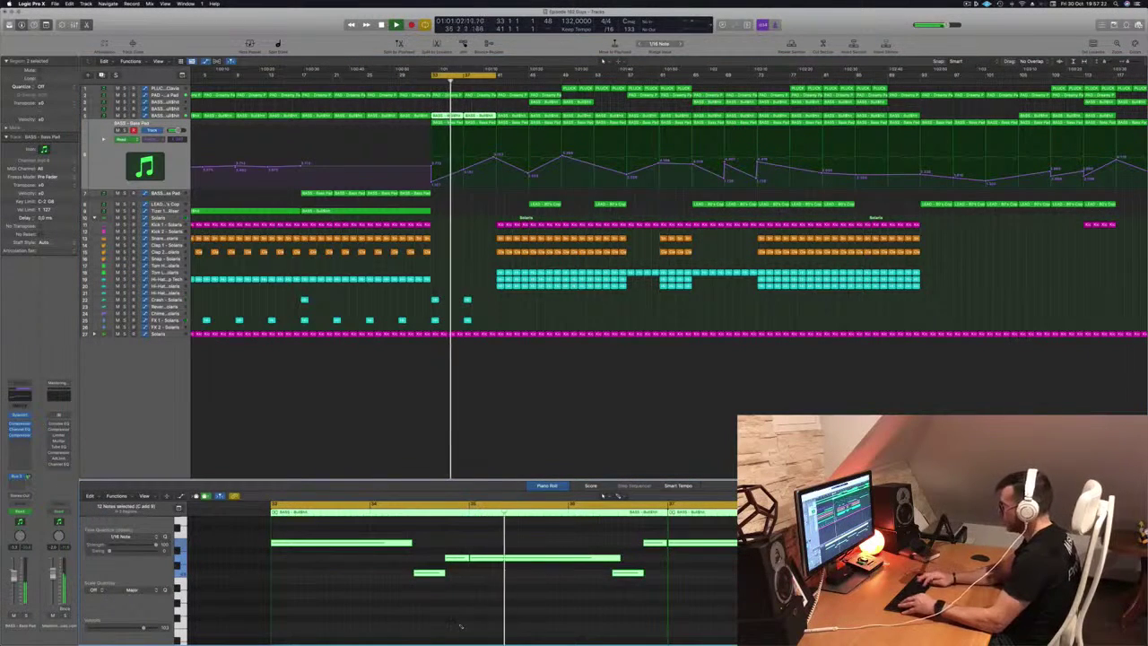
{"action": "scroll", "coordinate": [458, 625], "scroll_direction": "up", "scroll_amount": 5}
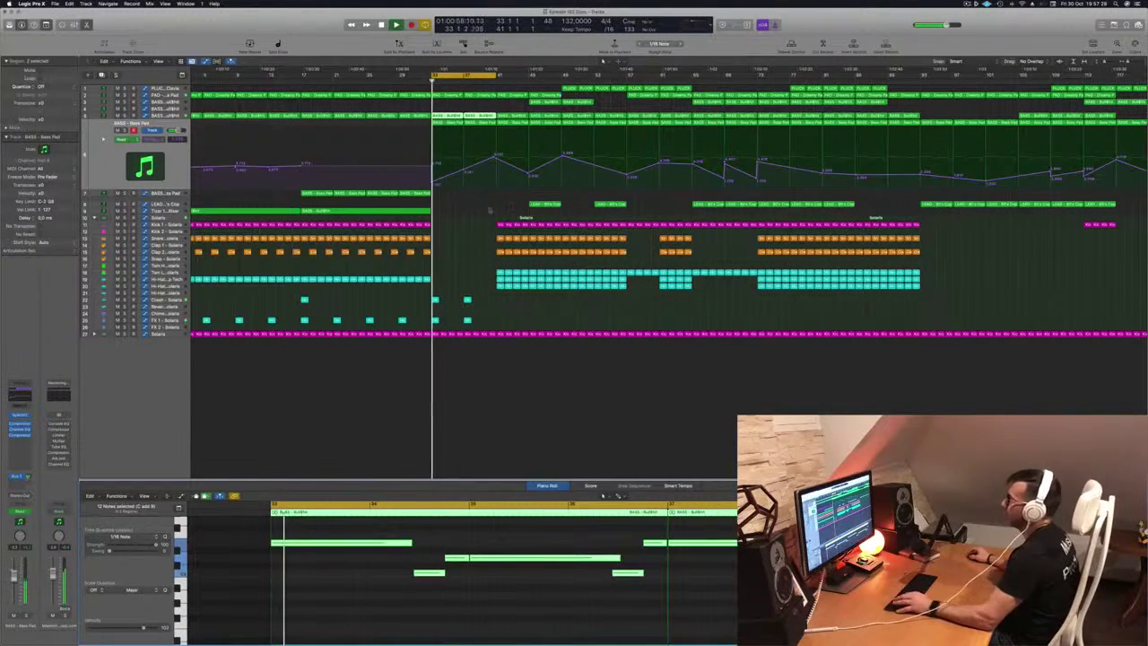
Shape bass track 5's automation into a rising ramp from bar 33 to bar 41 that drops back at bar 41
{"action": "key", "text": "Up"}
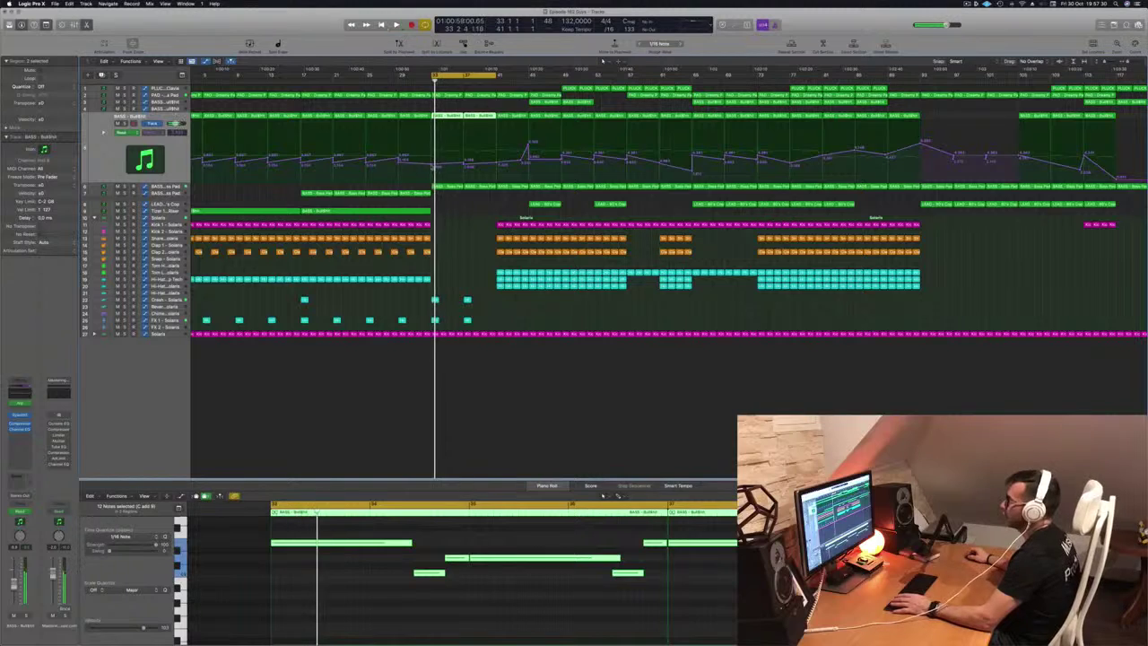
{"action": "left_click", "coordinate": [434, 168]}
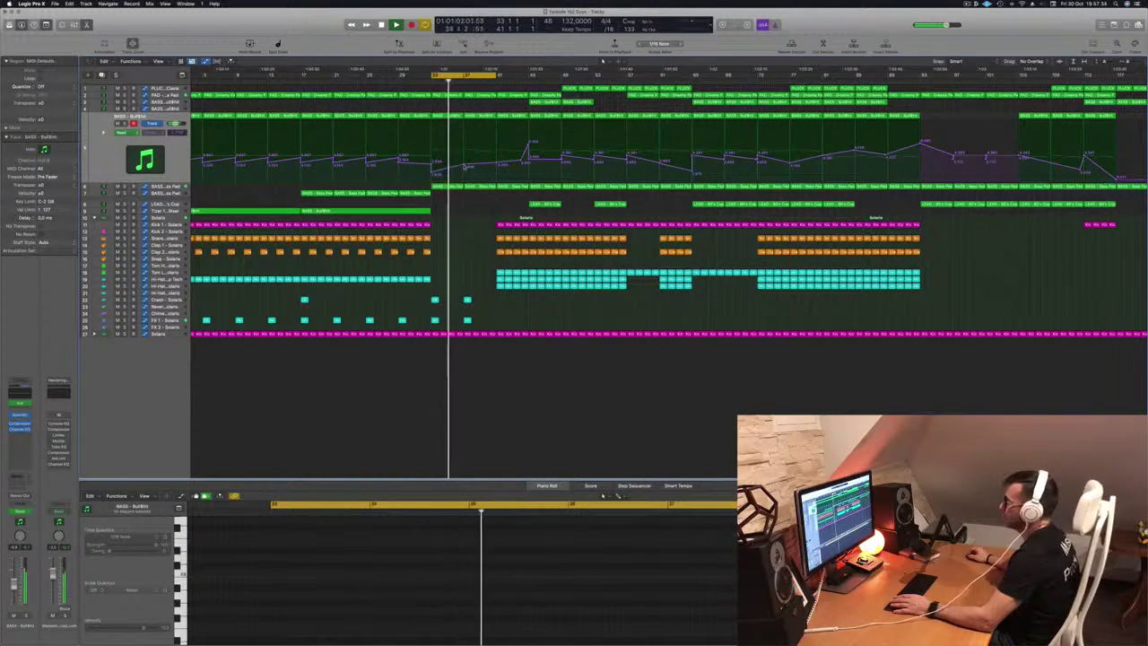
{"action": "left_click", "coordinate": [498, 160]}
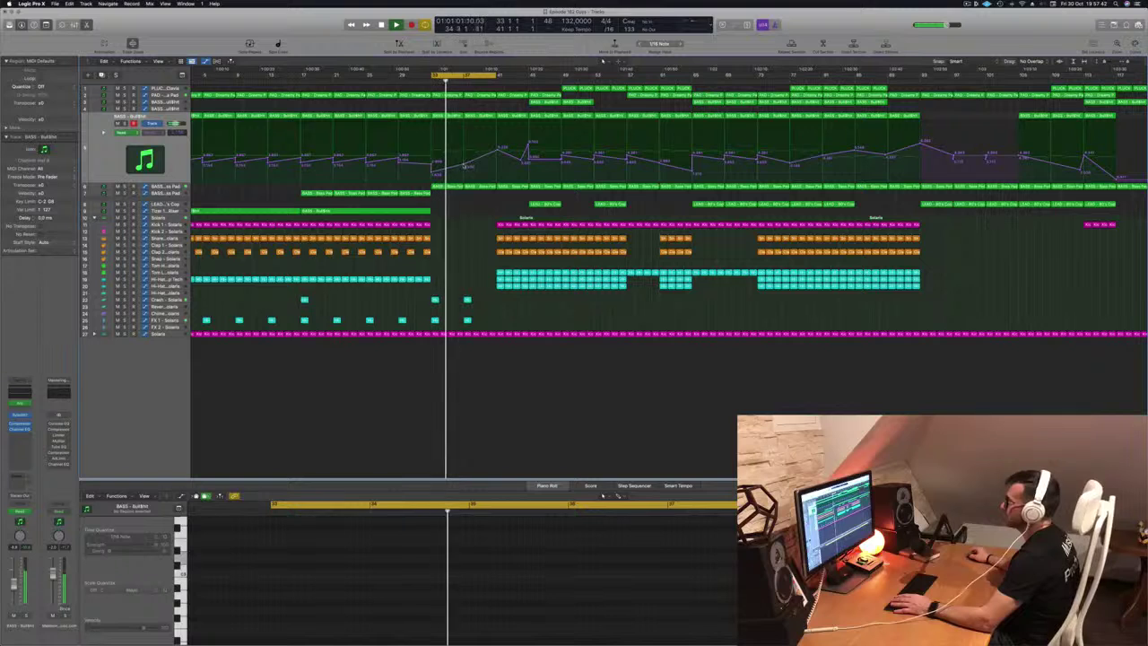
{"action": "left_click_drag", "start_coordinate": [498, 152], "coordinate": [495, 147]}
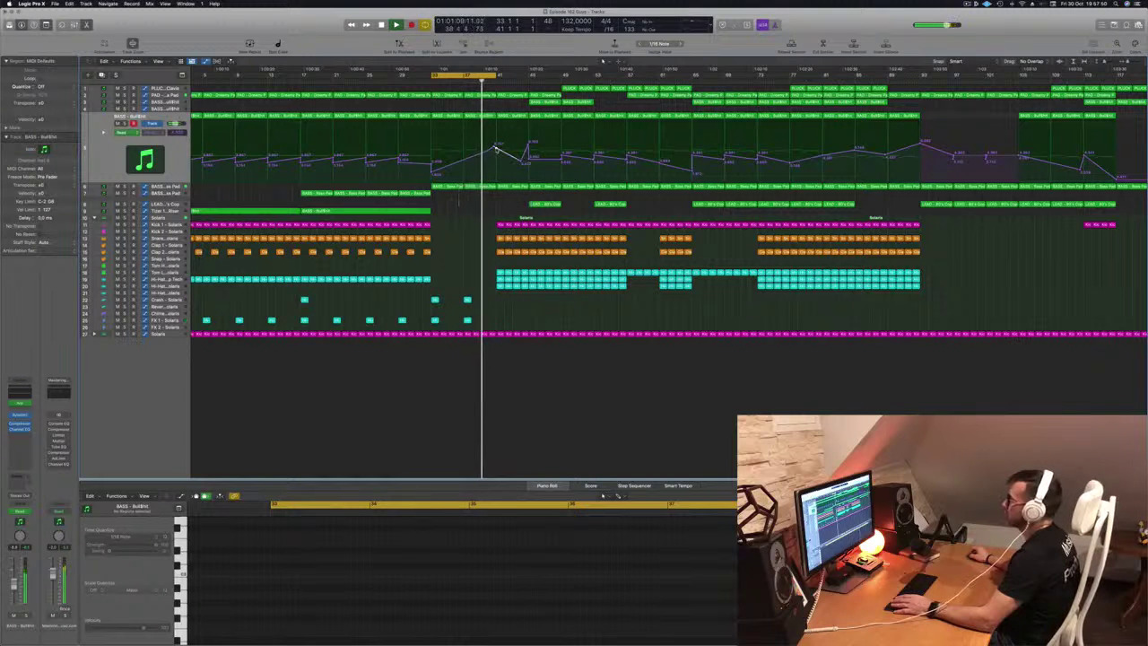
{"action": "key", "text": "space"}
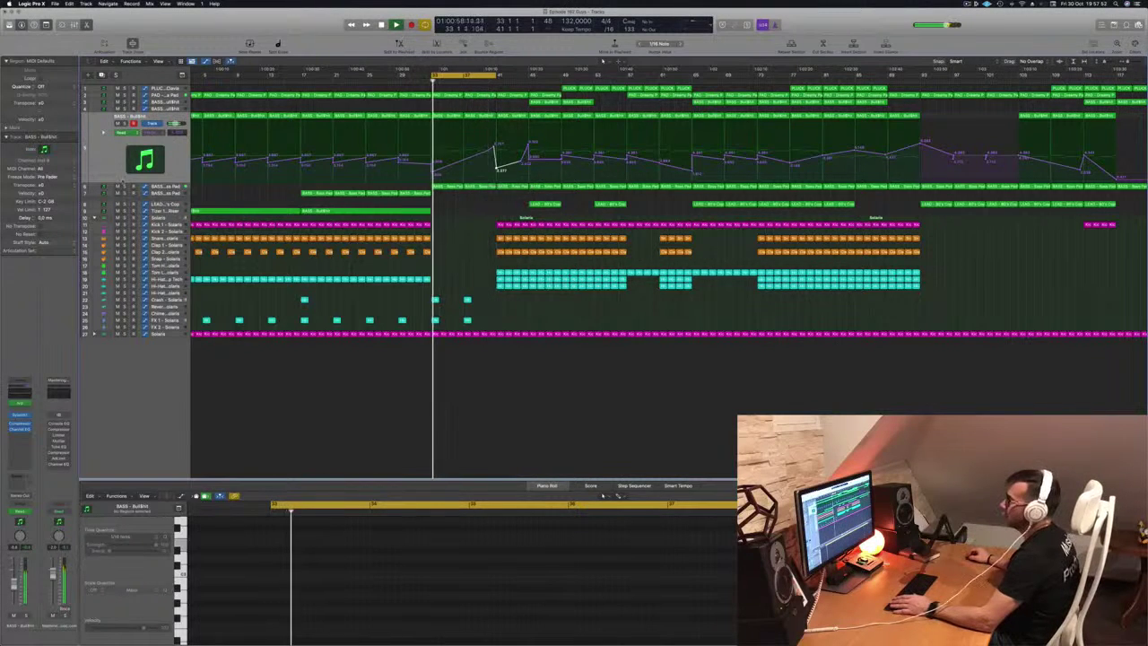
Delete the Bass Pad regions between bars 33 and 41, plus the Crash and FX 1 regions at bar 37
{"action": "key", "text": "Down"}
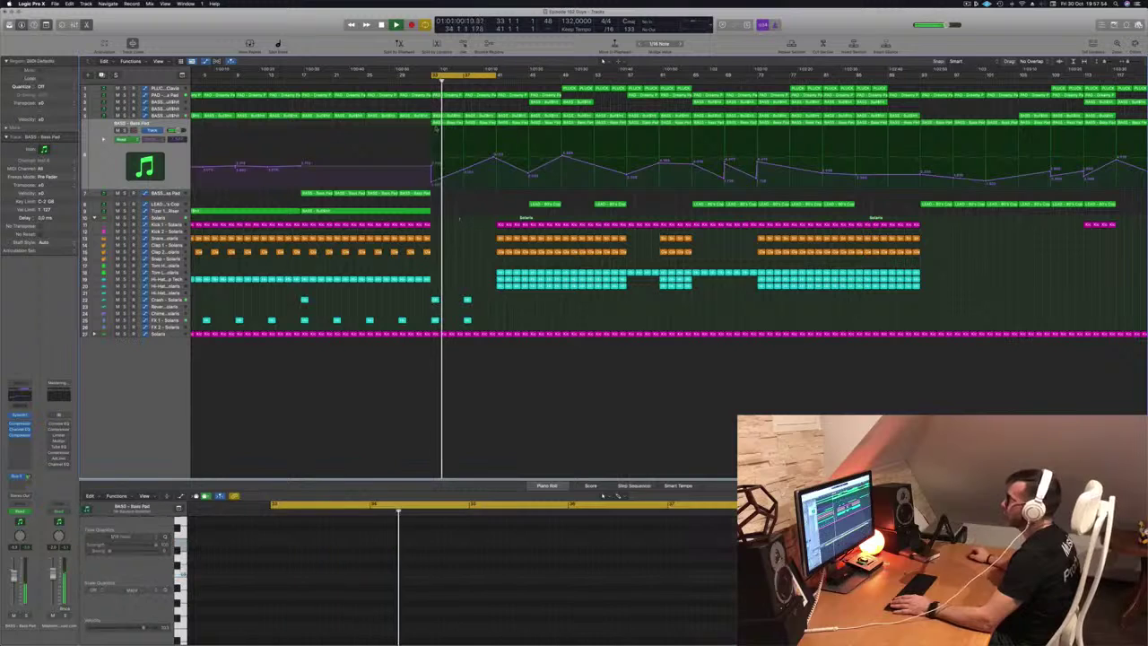
{"action": "left_click", "coordinate": [478, 125]}
{"action": "key", "text": "Delete"}
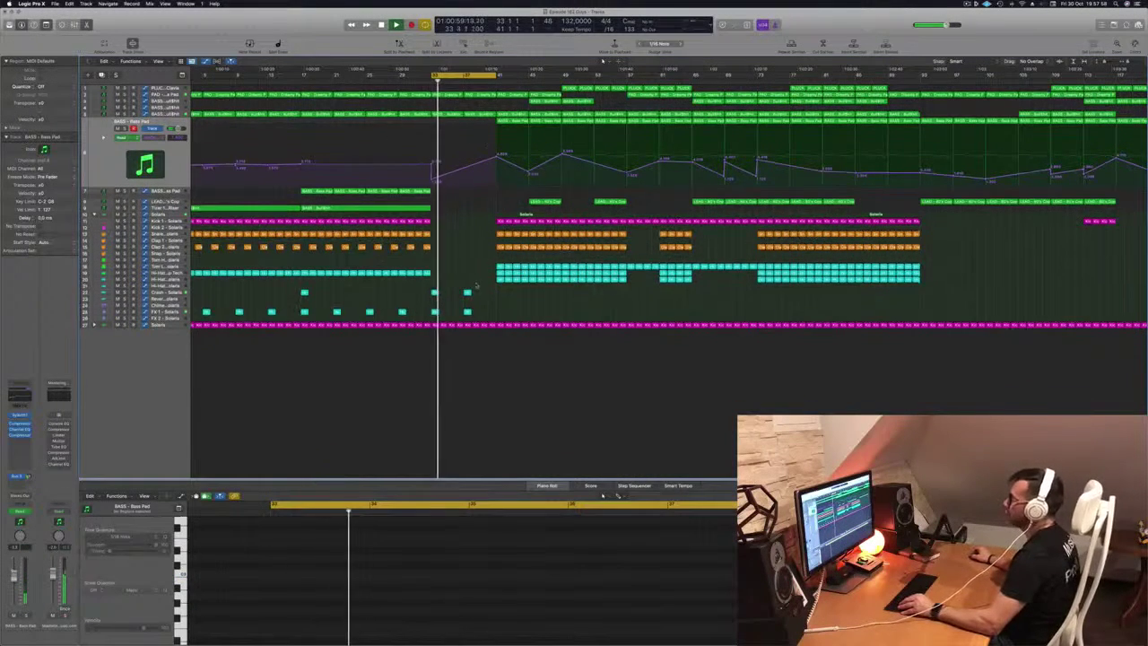
{"action": "left_click", "coordinate": [467, 313]}
{"action": "key", "text": "Delete"}
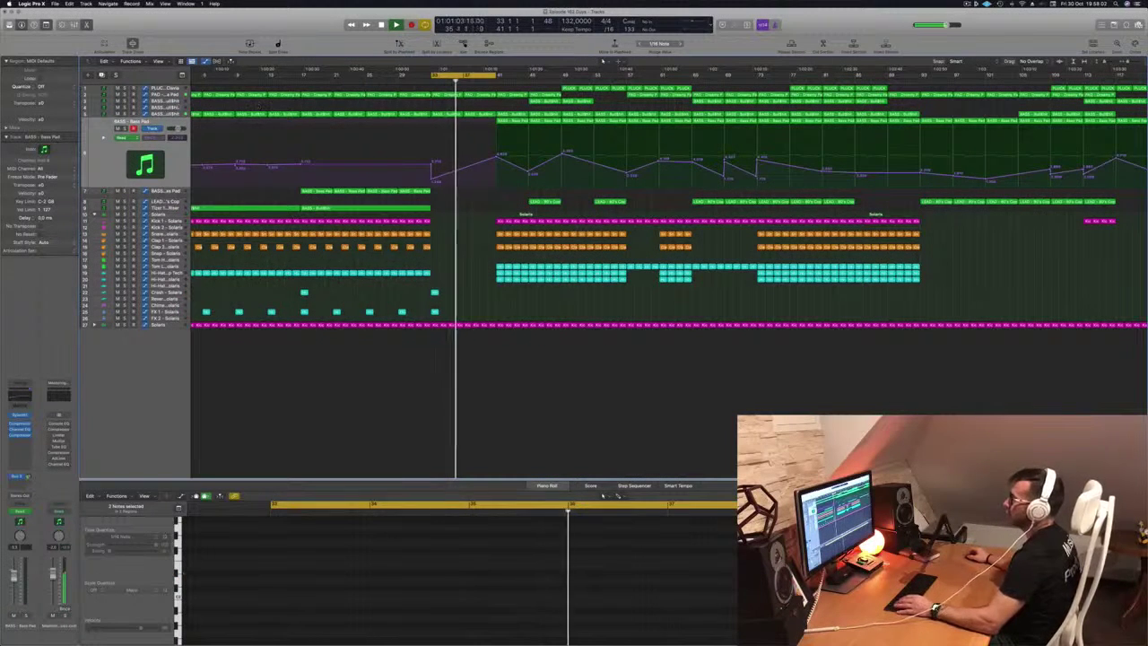
Select bass track 5, move the cycle range to bars 41 to 49, and repeat that section once with the copy inserted at bar 49
{"action": "left_click", "coordinate": [174, 114]}
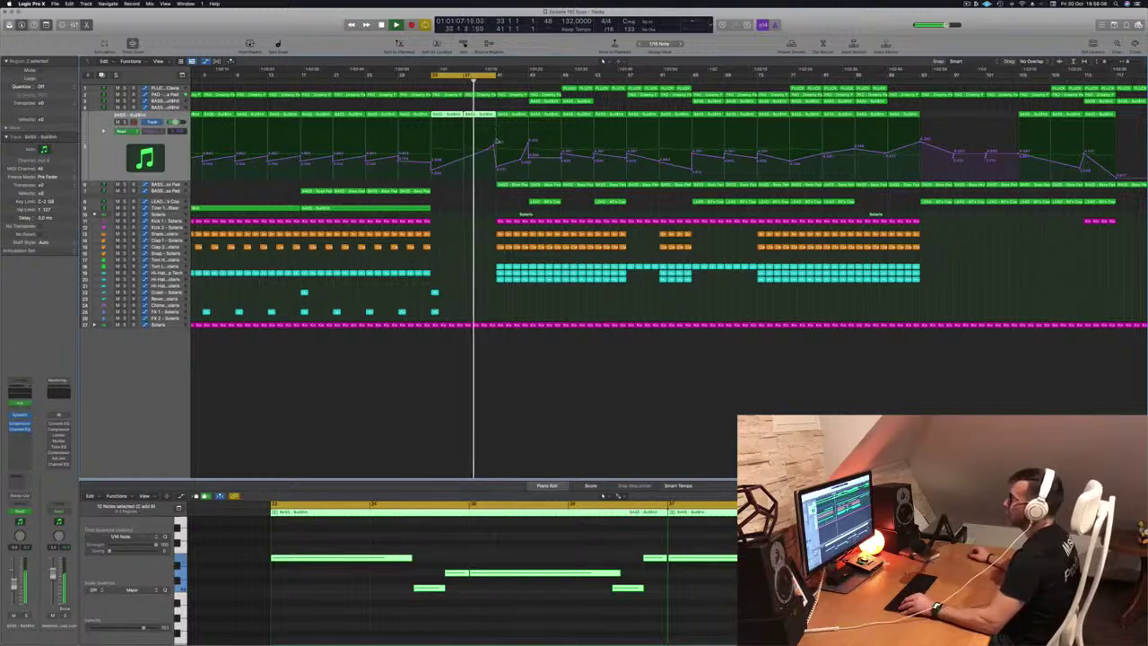
{"action": "left_click", "coordinate": [489, 150]}
{"action": "scroll", "coordinate": [473, 152], "scroll_direction": "down", "scroll_amount": 2}
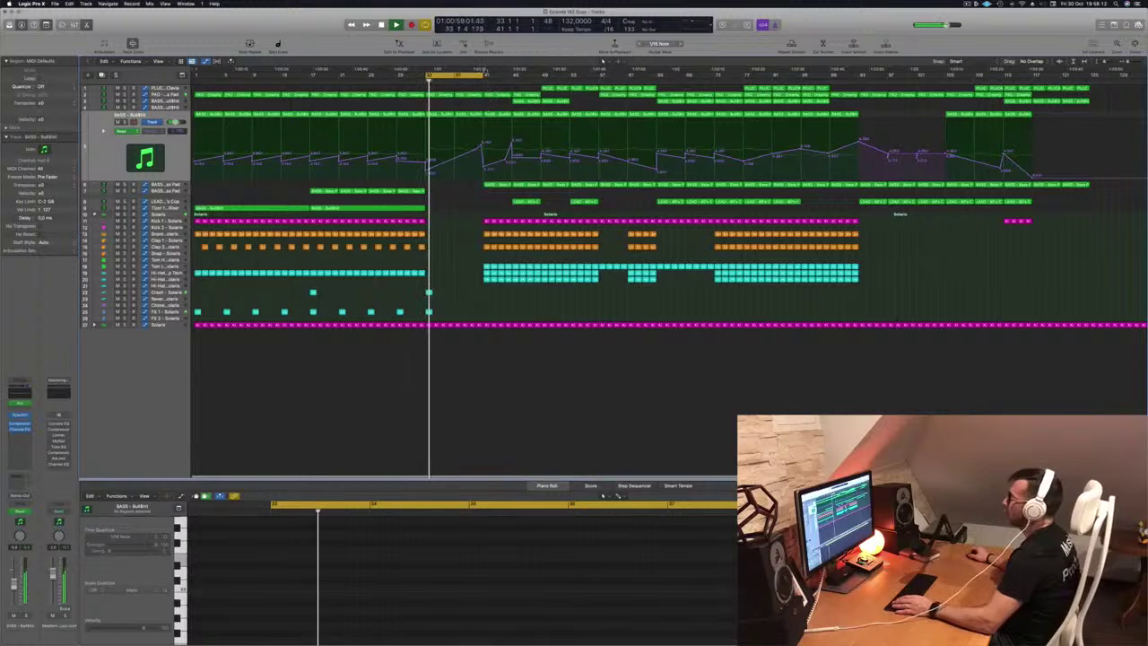
{"action": "left_click_drag", "start_coordinate": [489, 76], "coordinate": [540, 77]}
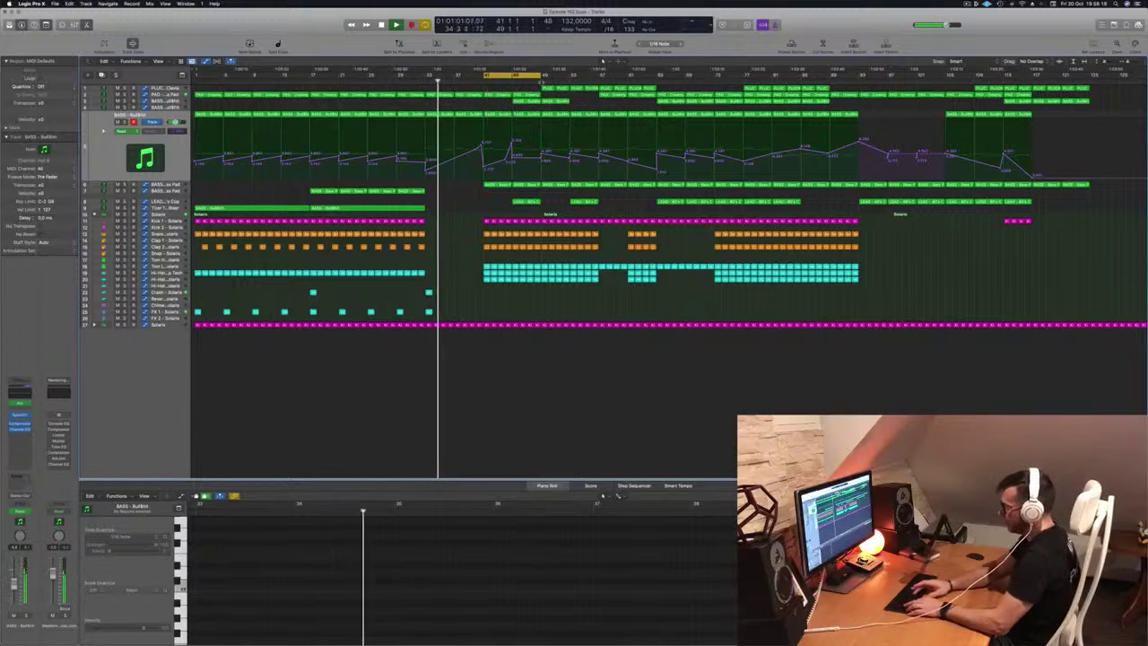
{"action": "key", "text": "ctrl+super+r"}
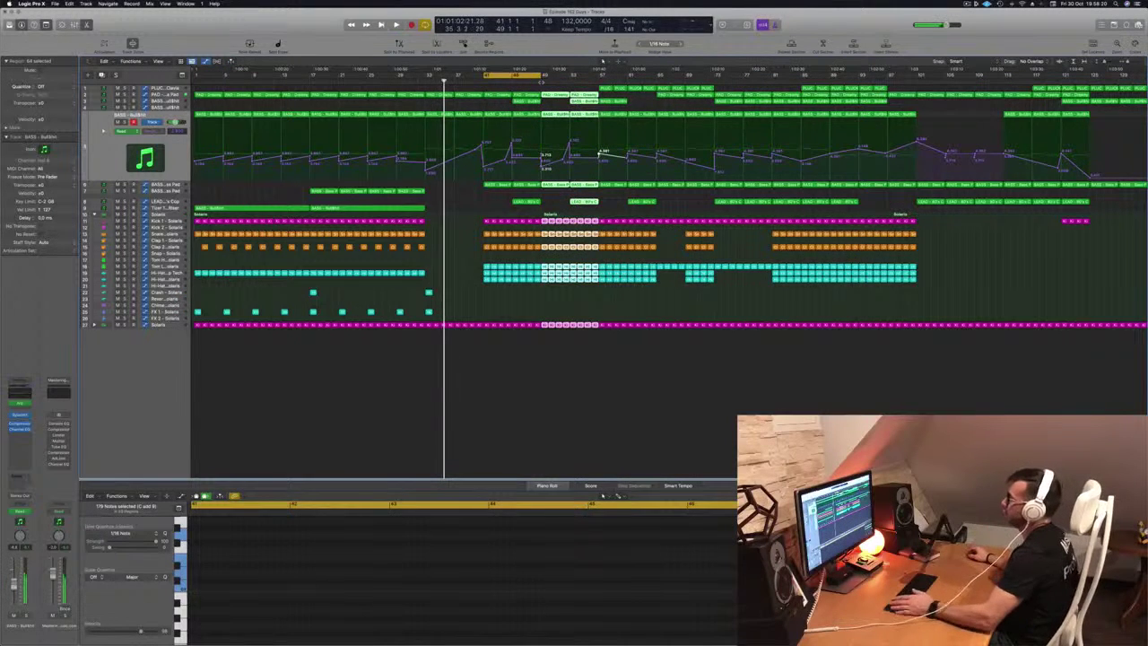
Delete the Solaris drum regions other than the kick from bars 41 to 45
{"action": "key", "text": "space"}
{"action": "left_click_drag", "start_coordinate": [468, 233], "coordinate": [509, 286]}
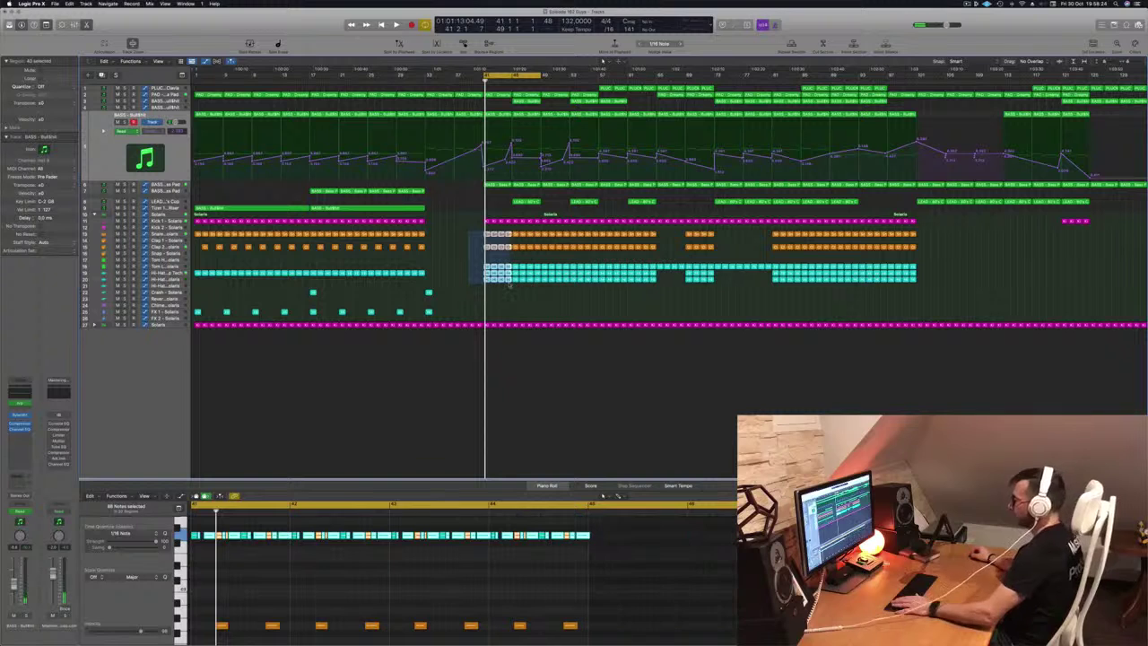
{"action": "key", "text": "Delete"}
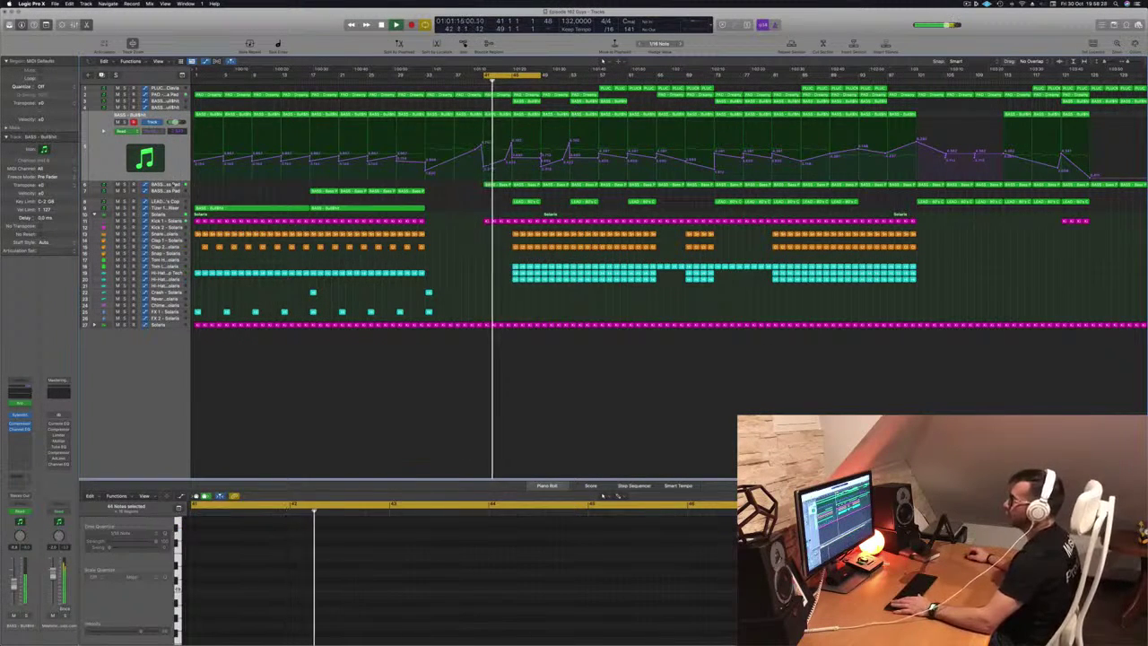
Even out the Bass Pad track's automation jump at bar 41 and raise the low point at bar 45
{"action": "left_click", "coordinate": [165, 184]}
{"action": "left_click", "coordinate": [485, 161]}
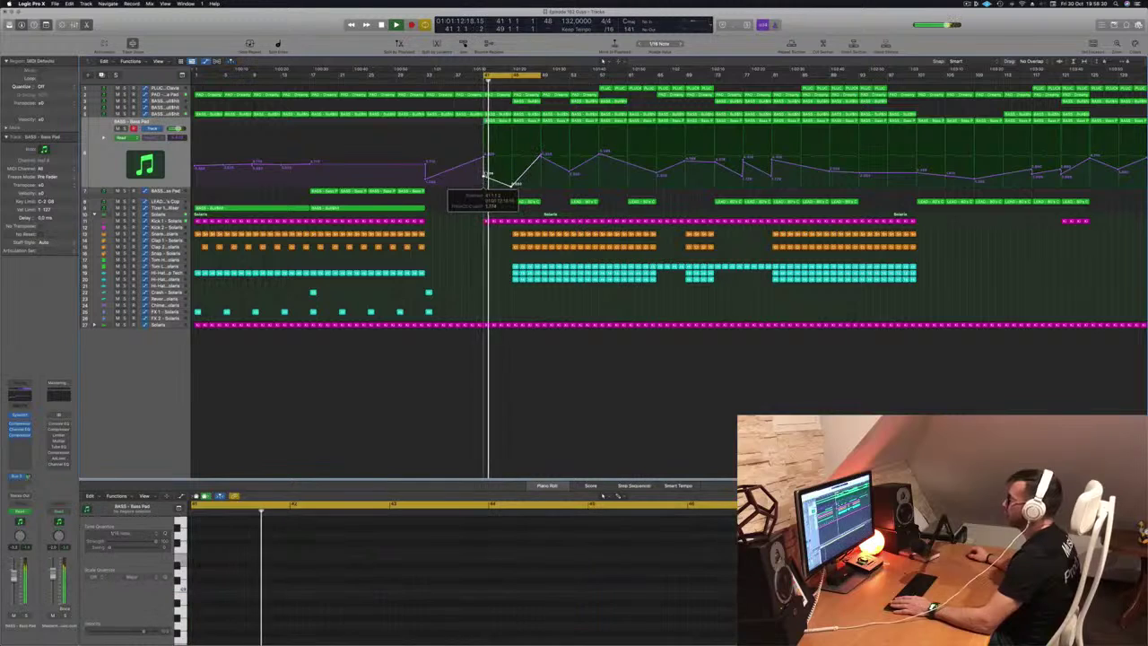
{"action": "key", "text": "Return"}
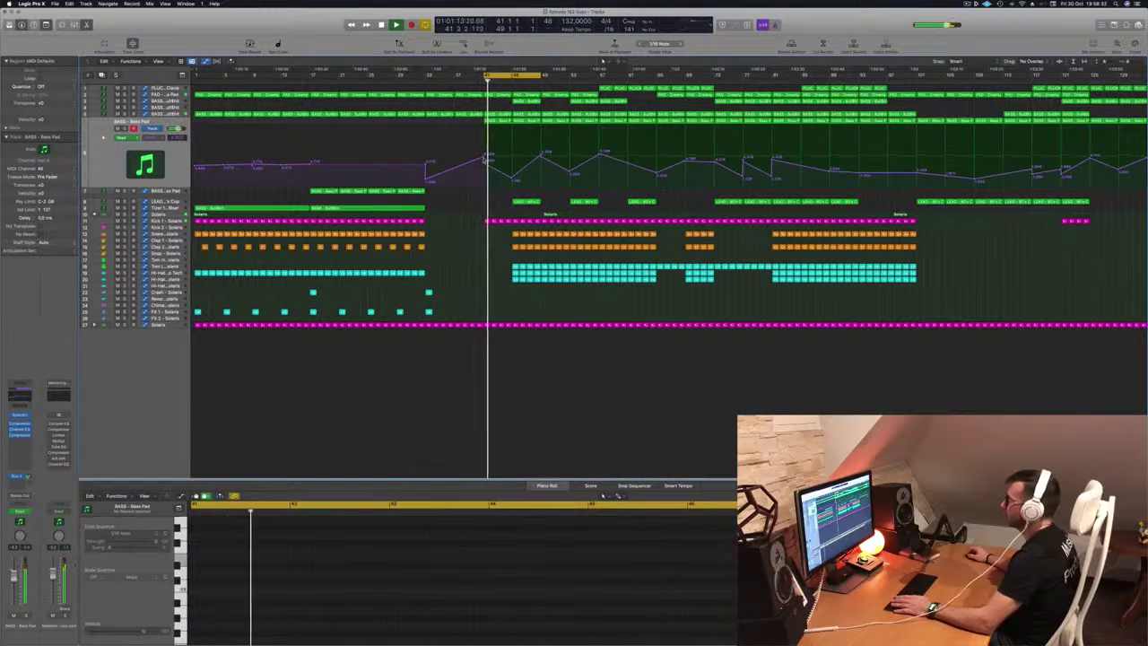
{"action": "left_click_drag", "start_coordinate": [485, 162], "coordinate": [513, 169]}
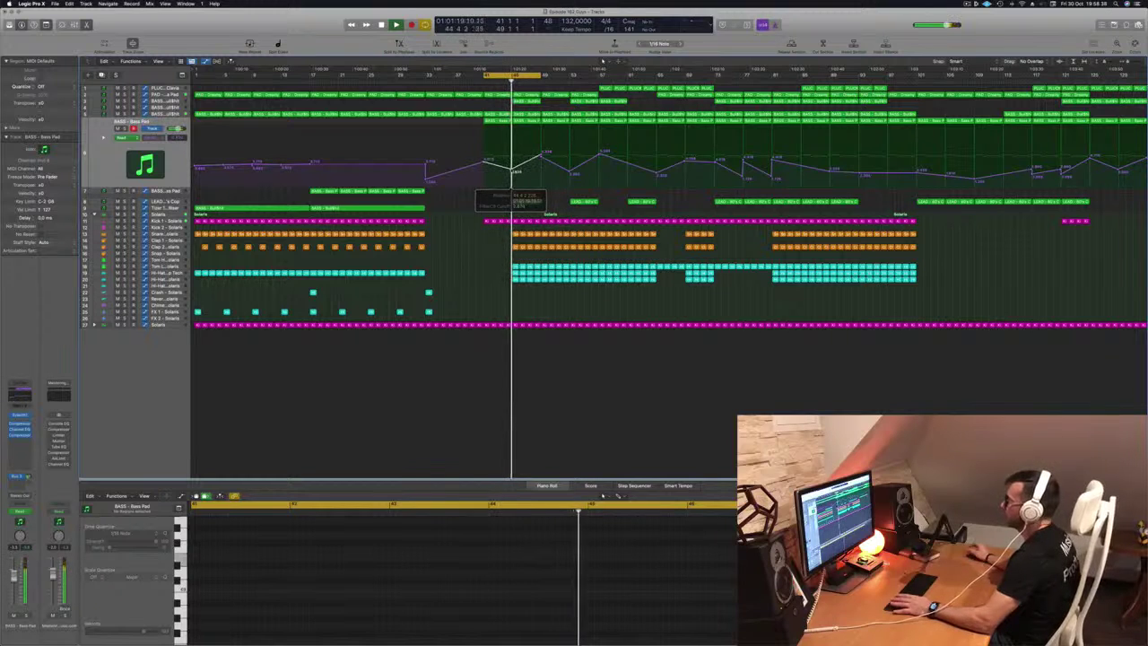
{"action": "key", "text": "space"}
{"action": "scroll", "coordinate": [513, 171], "scroll_direction": "down", "scroll_amount": 1}
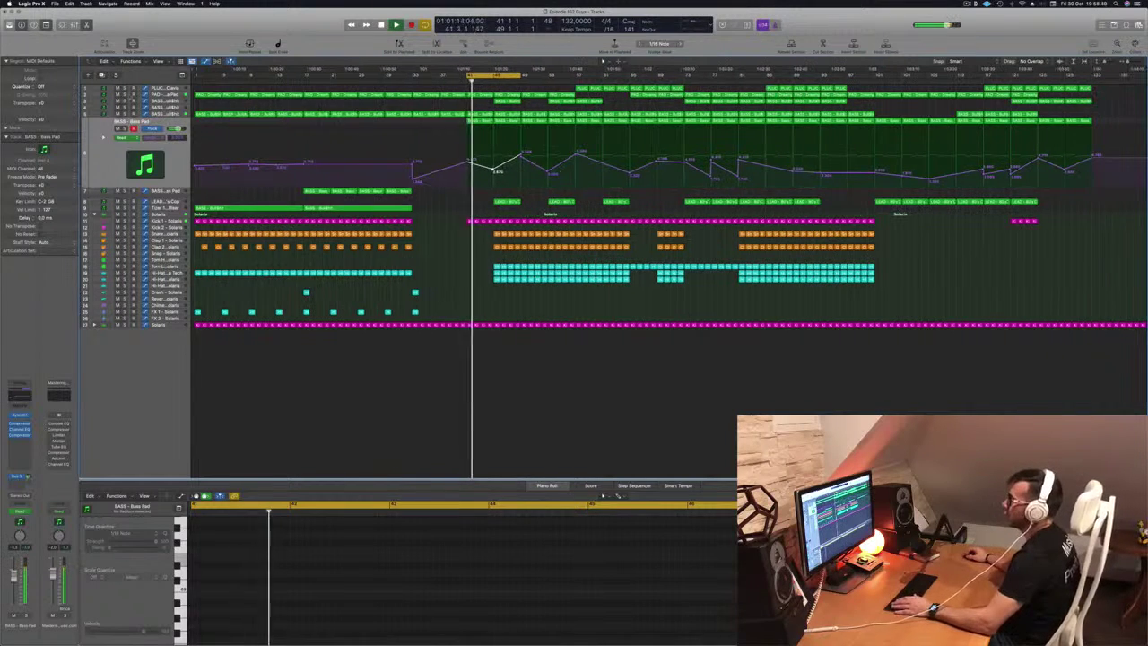
Delete the lead region and the bass track 3 region that start at bar 45
{"action": "left_click", "coordinate": [161, 102]}
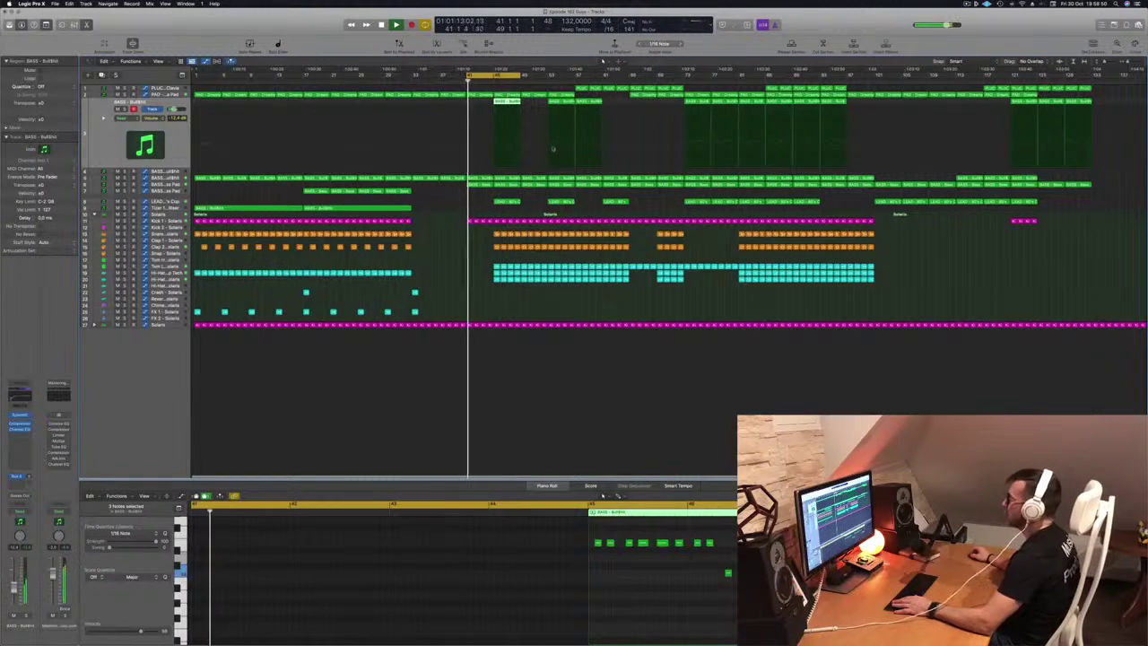
{"action": "left_click", "coordinate": [509, 204]}
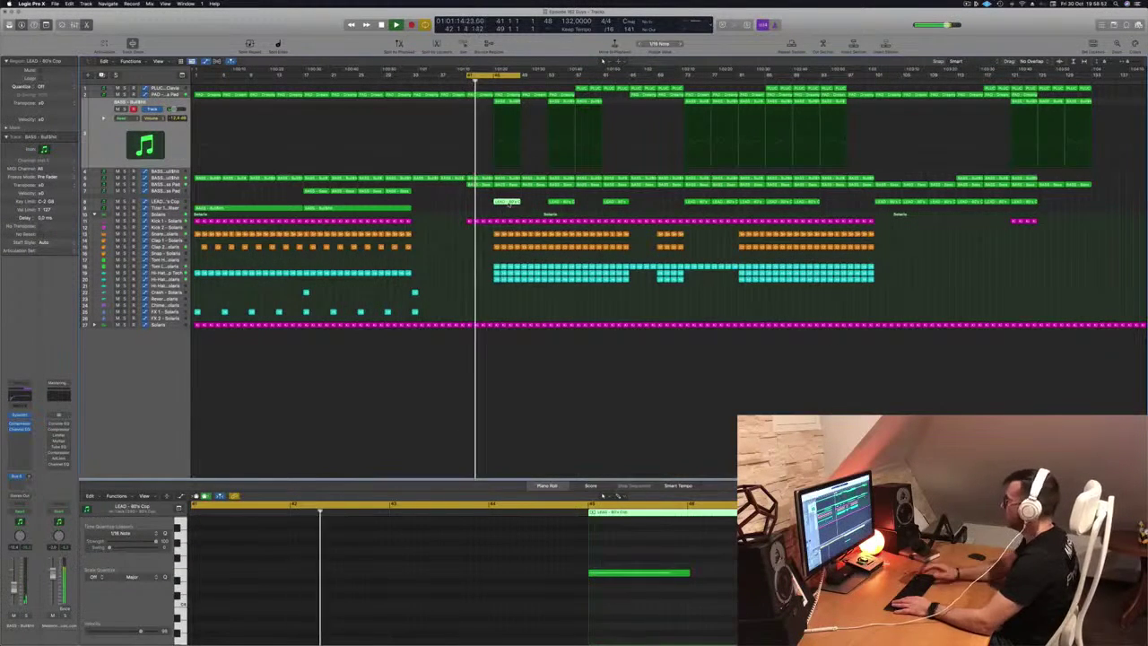
{"action": "key", "text": "Delete"}
{"action": "left_click", "coordinate": [507, 102]}
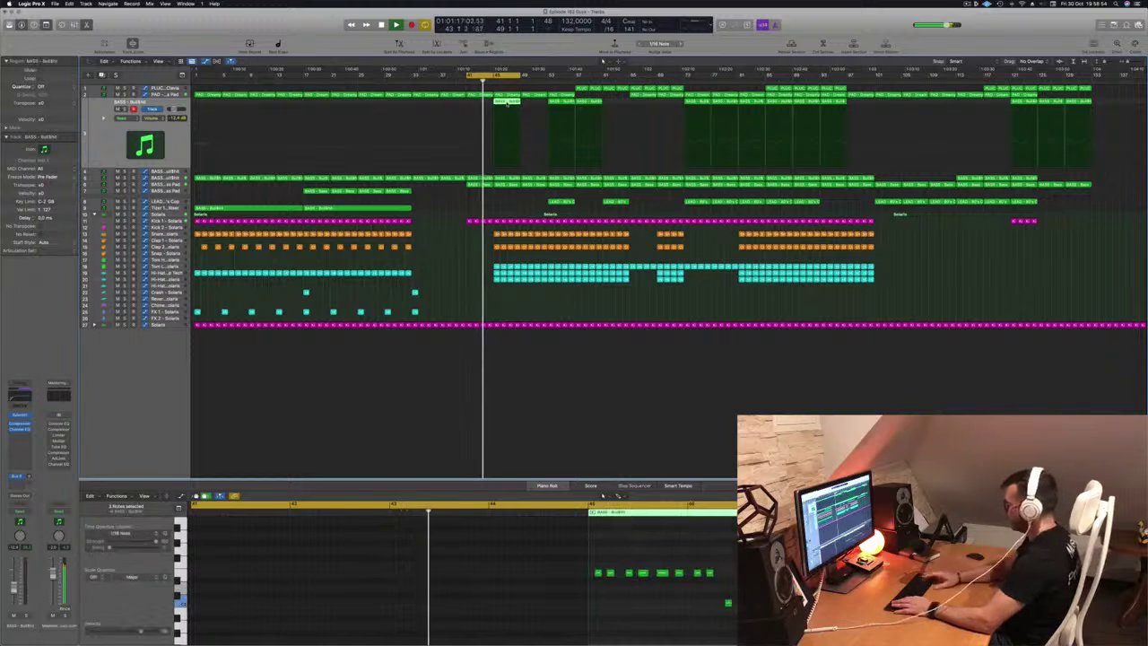
{"action": "key", "text": "Delete"}
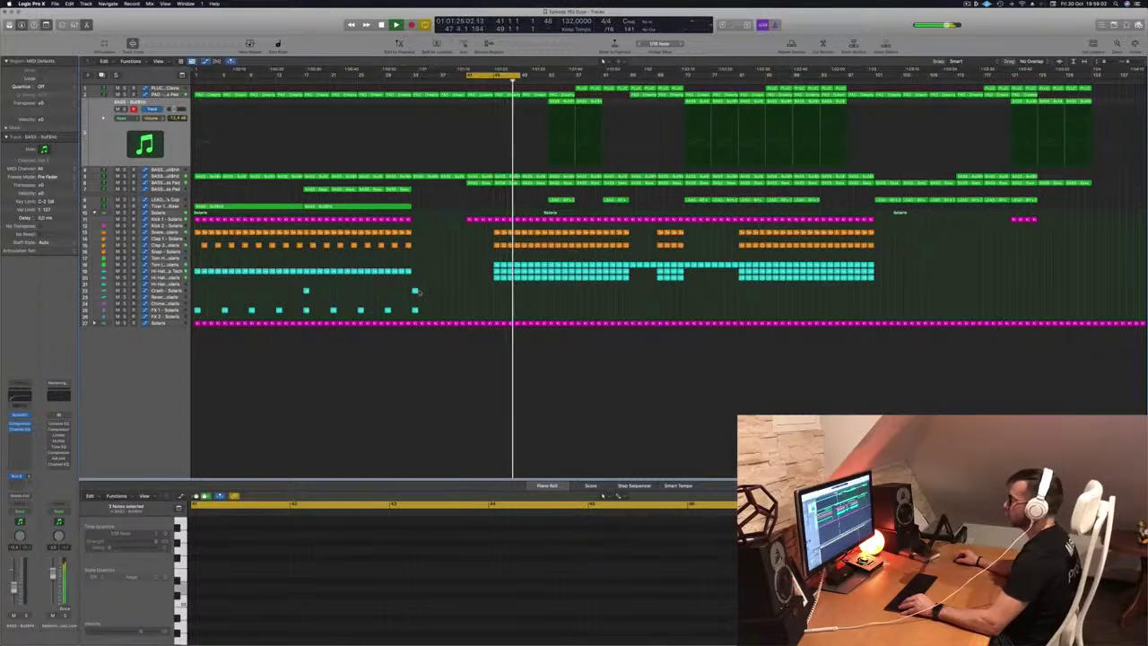
Copy the Crash region from bar 33 to bar 45 and extend the cycle range to bars 41 to 57
{"action": "left_click_drag", "start_coordinate": [414, 291], "coordinate": [496, 292]}
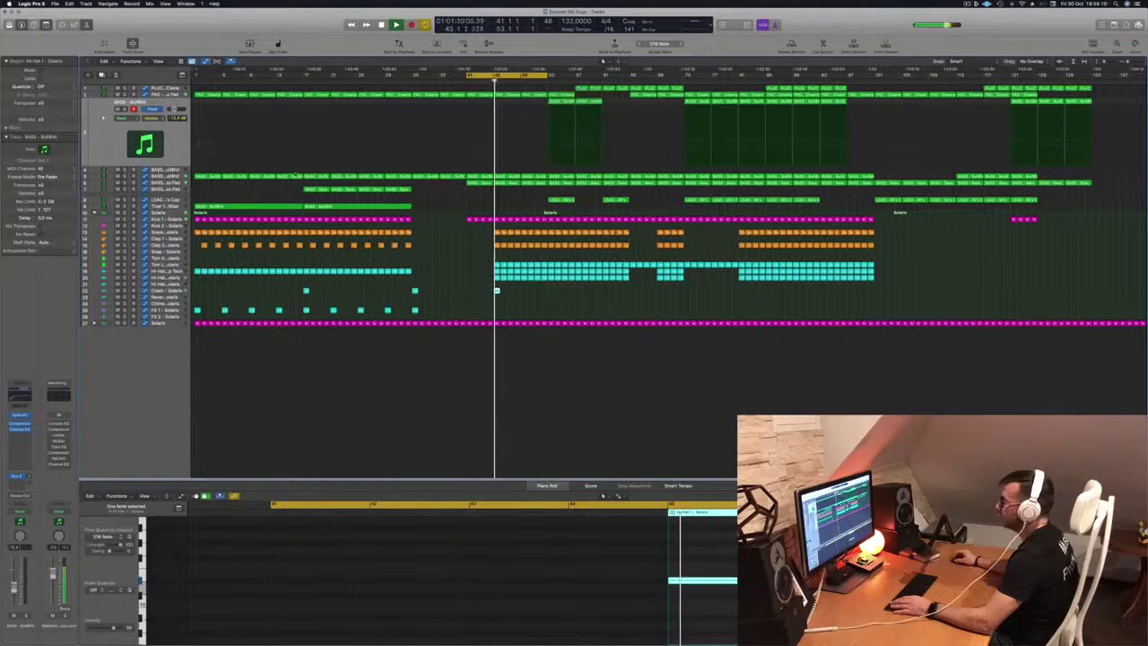
{"action": "left_click", "coordinate": [163, 185]}
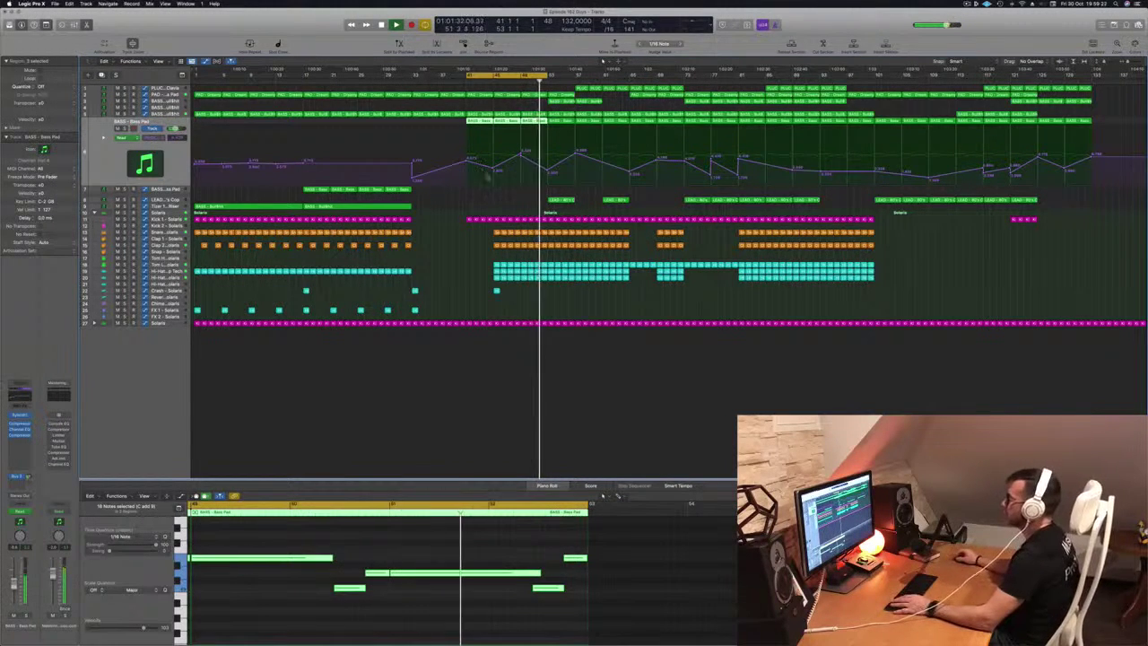
{"action": "left_click_drag", "start_coordinate": [540, 76], "coordinate": [577, 79]}
{"action": "left_click", "coordinate": [520, 203]}
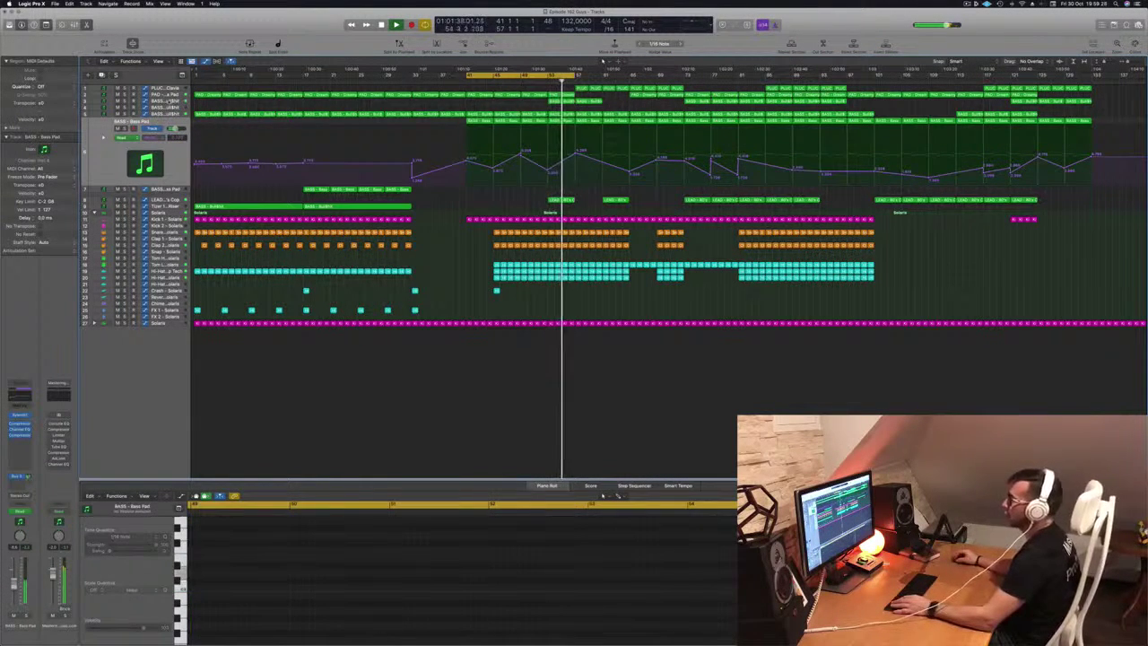
Select bass track 3 and audition it in solo
{"action": "left_click", "coordinate": [169, 101]}
{"action": "left_click", "coordinate": [125, 108]}
{"action": "left_click", "coordinate": [125, 108]}
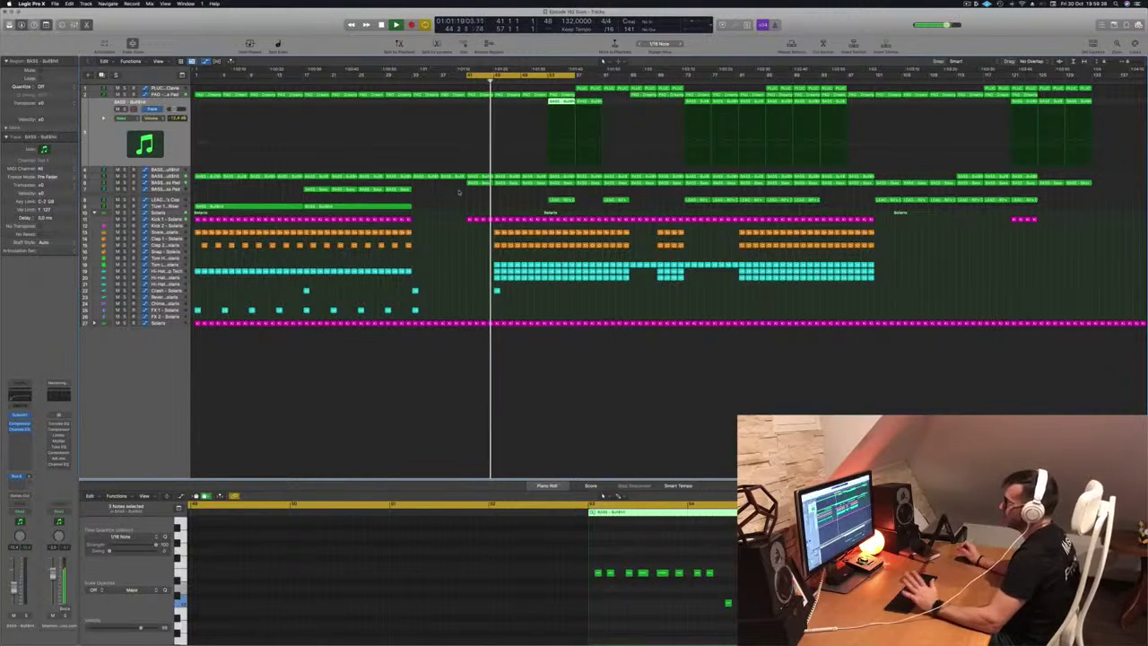
Copy the last Bass Pad region of track 7, at bar 29, to bar 53
{"action": "left_click", "coordinate": [442, 257]}
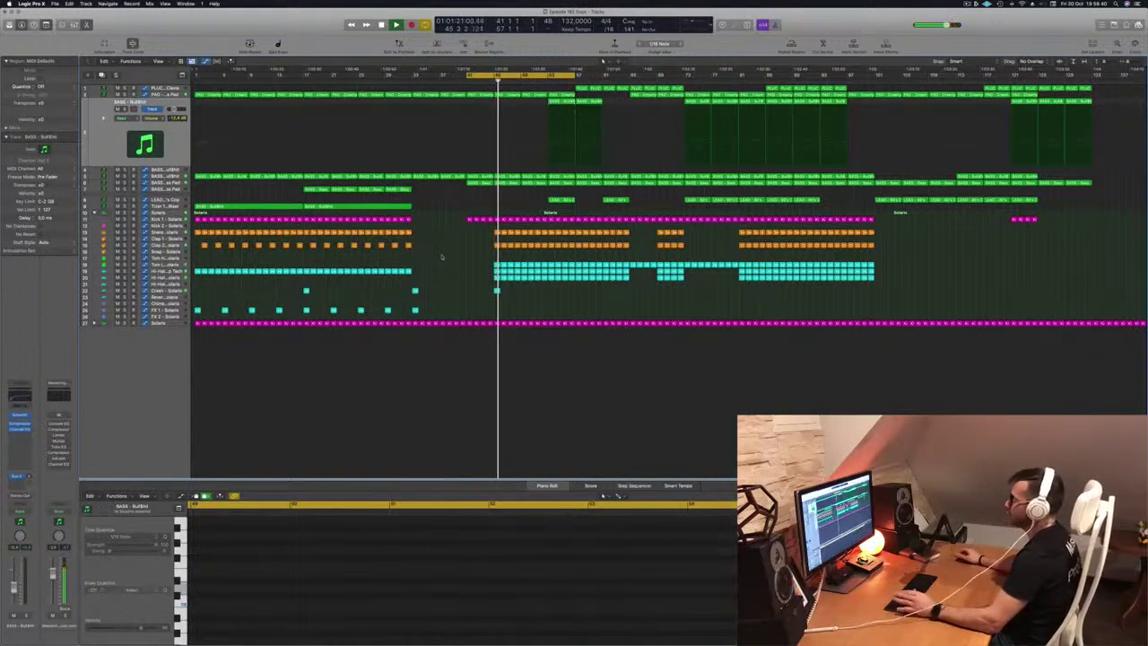
{"action": "scroll", "coordinate": [529, 208], "scroll_direction": "right", "scroll_amount": 5}
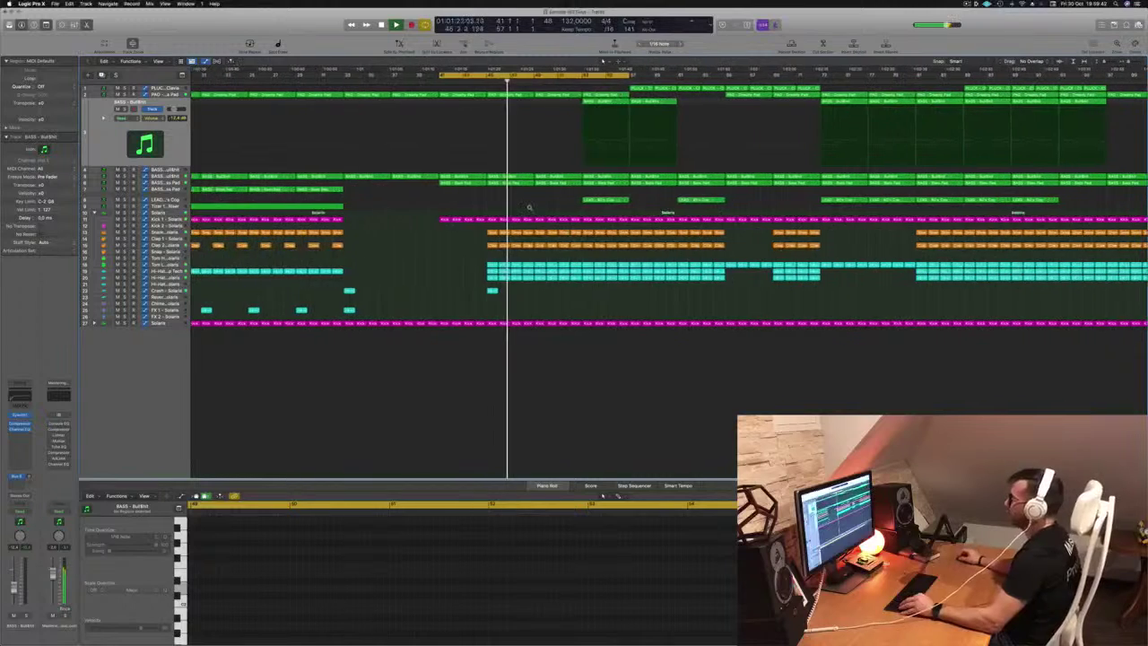
{"action": "scroll", "coordinate": [529, 207], "scroll_direction": "left", "scroll_amount": 5}
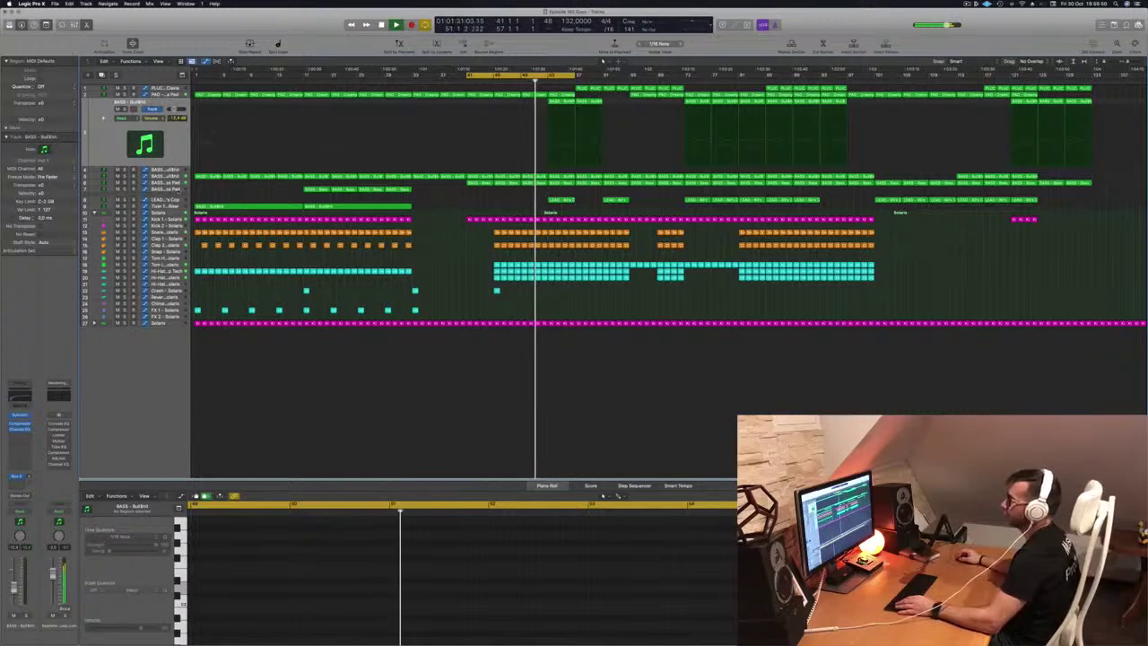
{"action": "left_click", "coordinate": [179, 183]}
{"action": "left_click", "coordinate": [180, 189]}
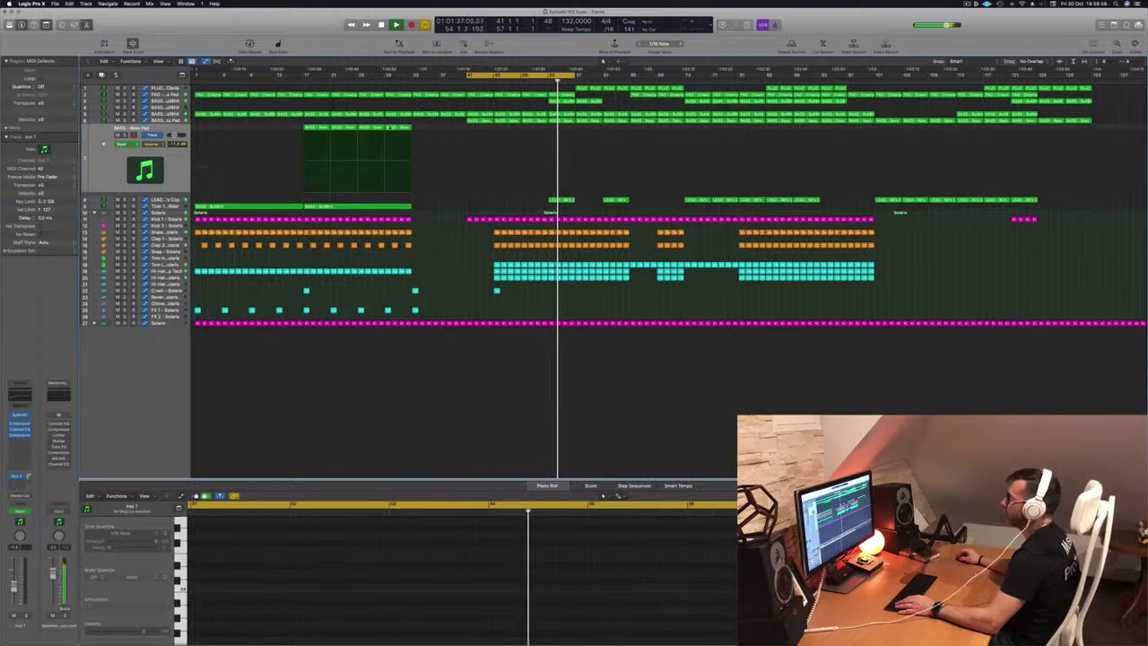
{"action": "left_click", "coordinate": [397, 127]}
{"action": "left_click_drag", "start_coordinate": [398, 128], "coordinate": [562, 136]}
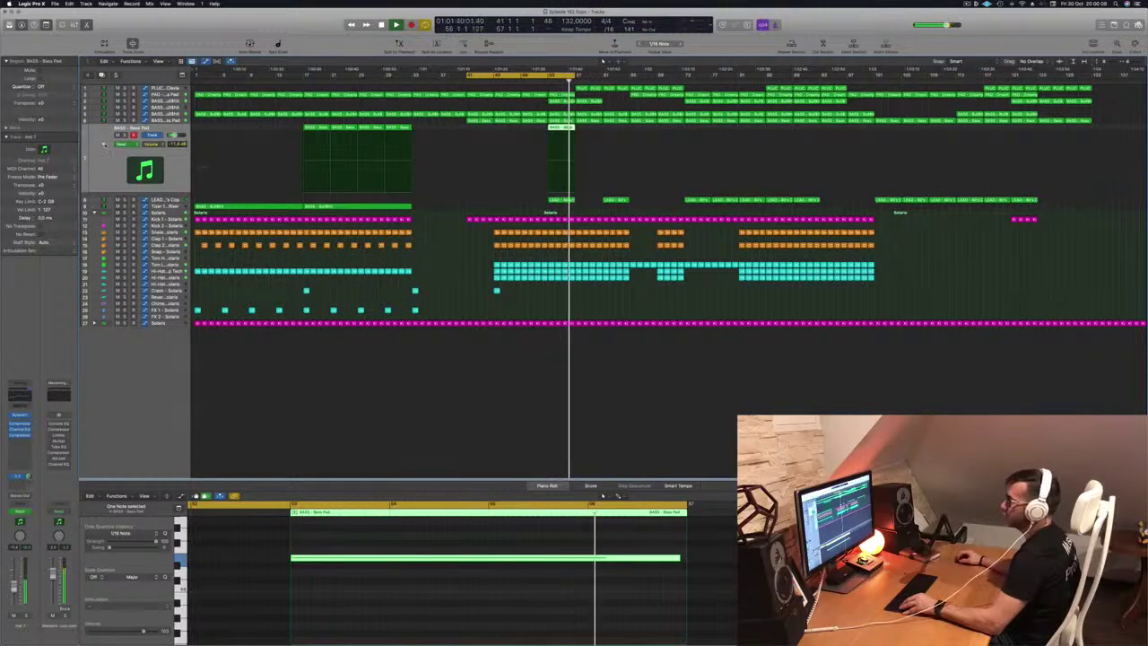
Try a low cut at about 200 Hz in the Channel EQ of Bass Pad track 7
{"action": "key", "text": "a"}
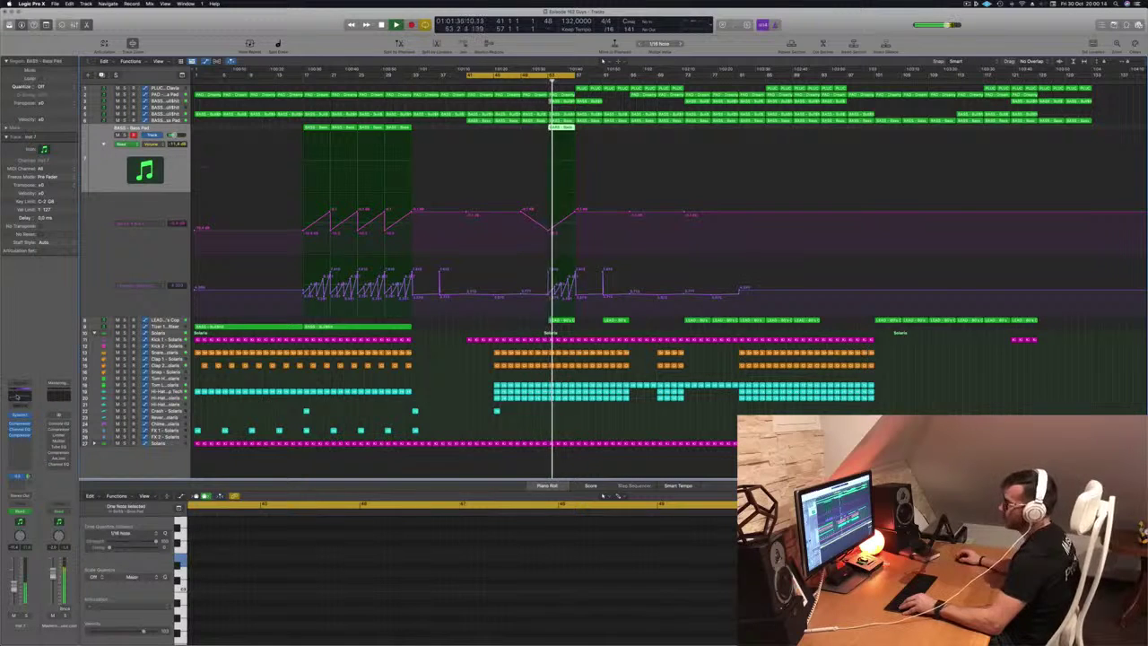
{"action": "left_click", "coordinate": [16, 396]}
{"action": "left_click", "coordinate": [396, 137]}
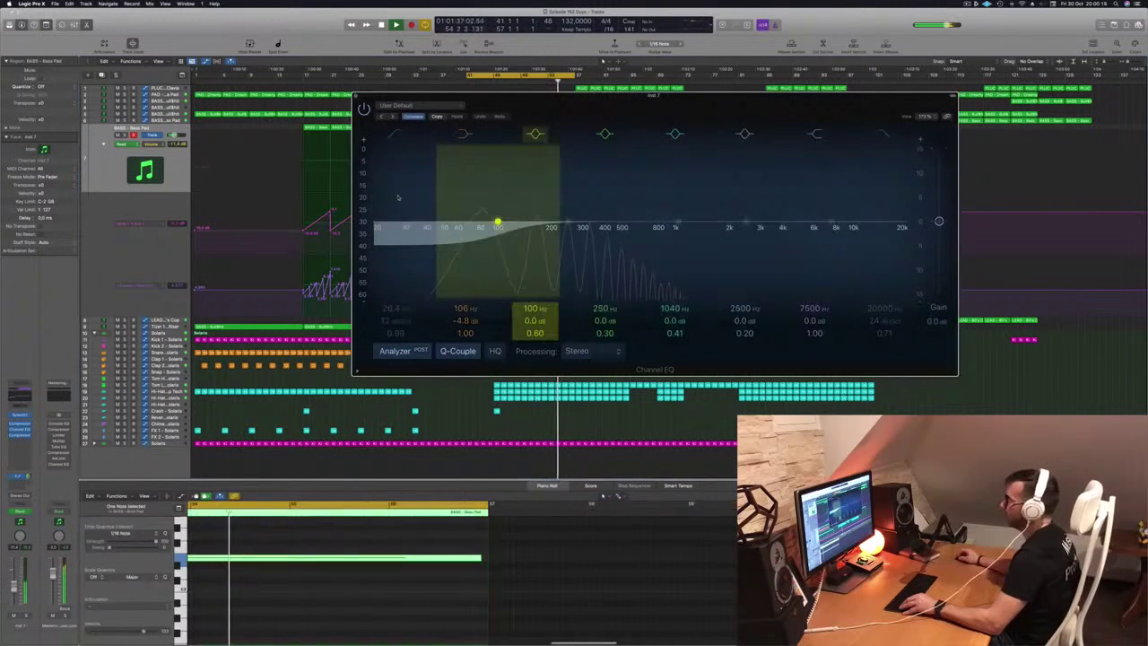
{"action": "left_click", "coordinate": [397, 137]}
{"action": "left_click_drag", "start_coordinate": [397, 220], "coordinate": [551, 212]}
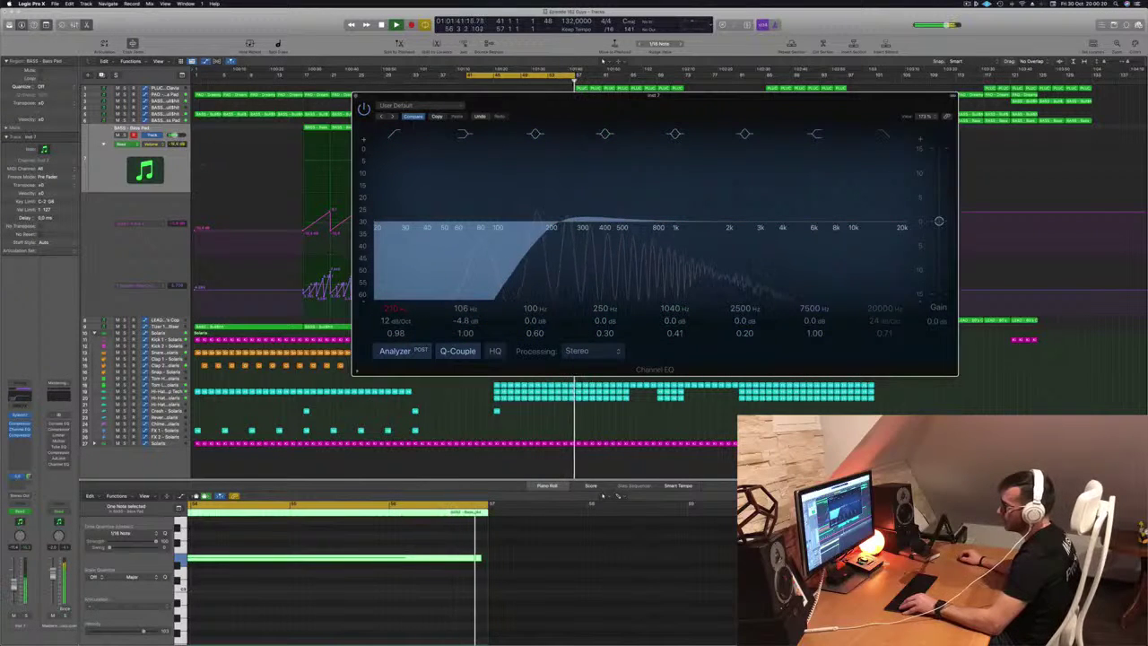
{"action": "left_click", "coordinate": [355, 96]}
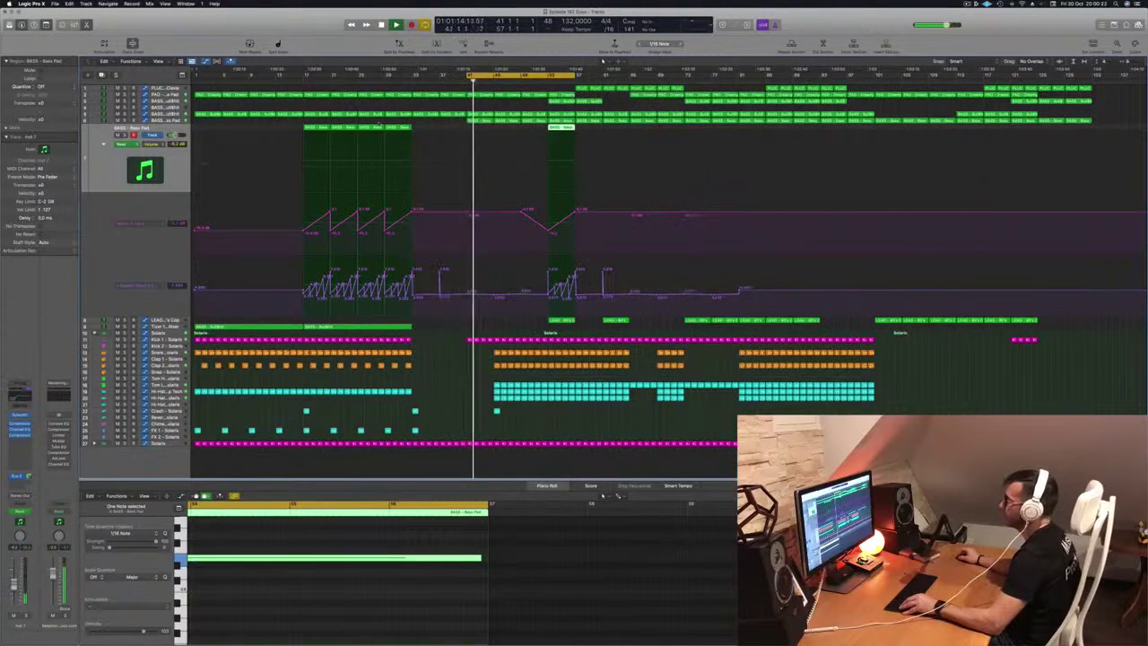
Audition the build from bar 53 and extend the cycle range to bar 65
{"action": "left_click", "coordinate": [542, 81]}
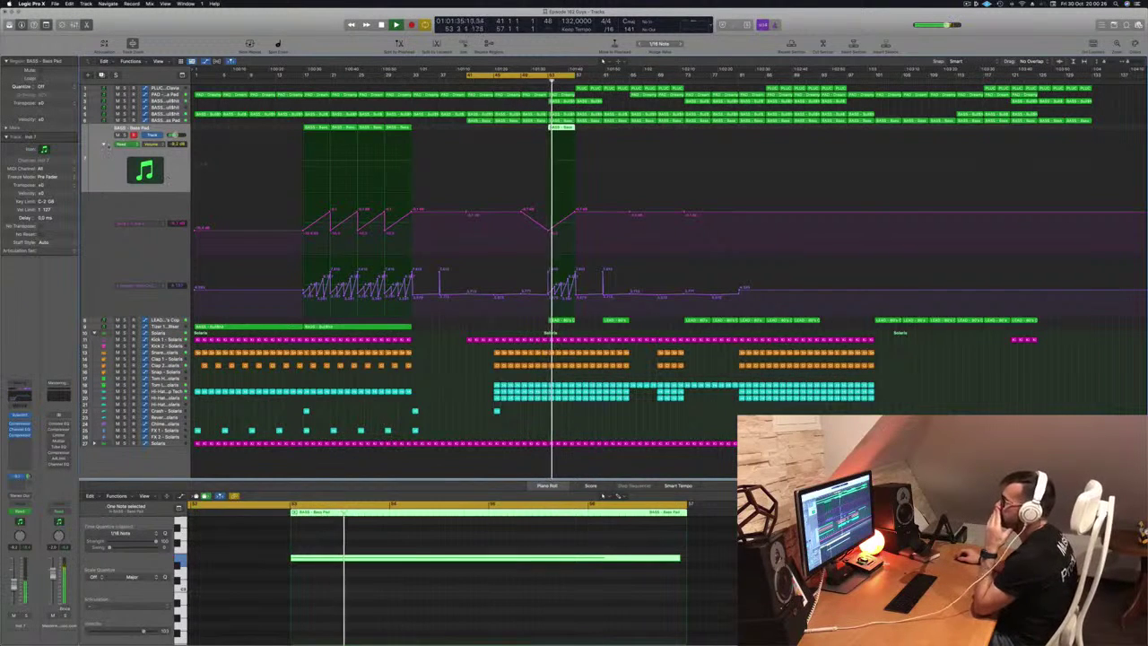
{"action": "left_click_drag", "start_coordinate": [161, 171], "coordinate": [439, 252]}
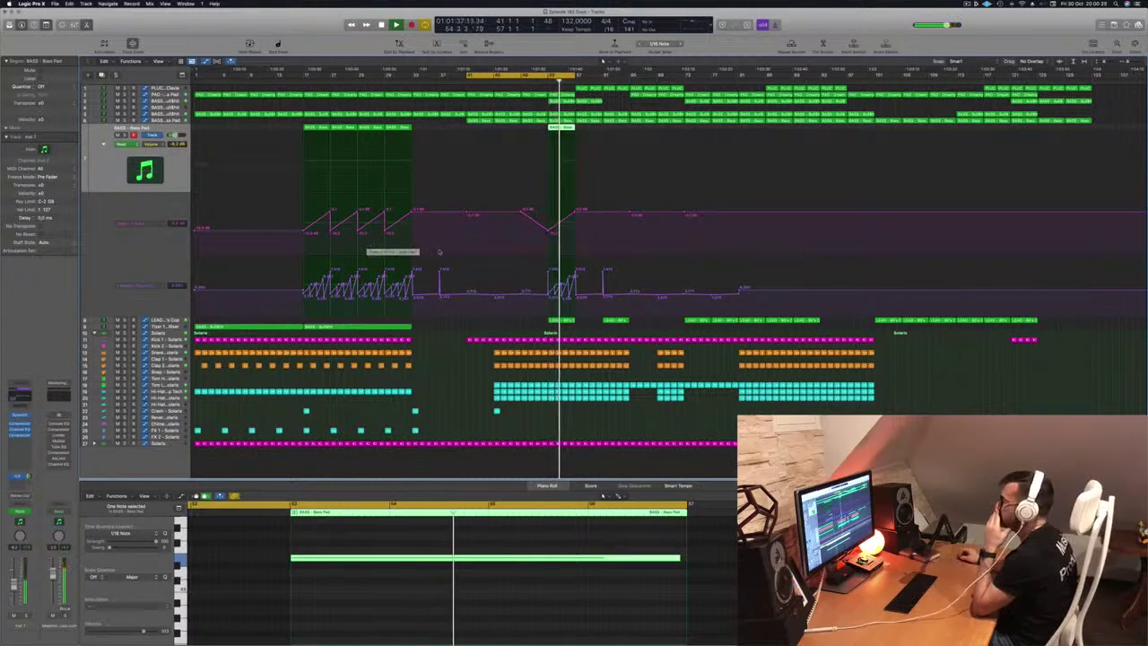
{"action": "left_click", "coordinate": [568, 277]}
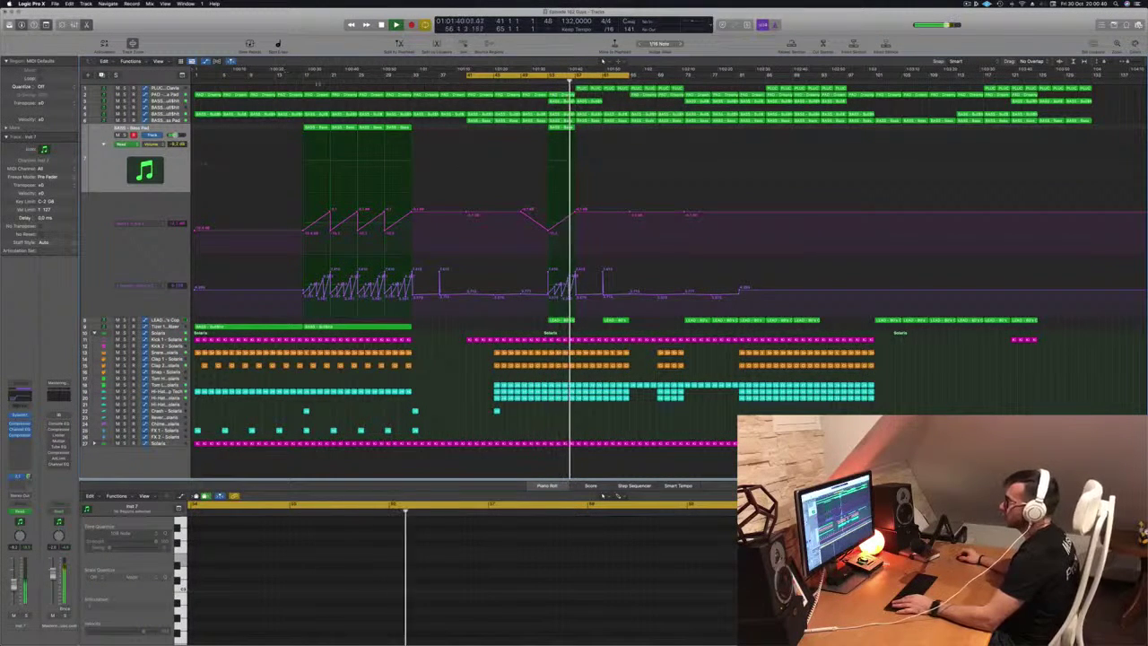
Play from bar 17 and lower the Channel EQ low cut of Bass Pad track 7 to 23.4 Hz
{"action": "left_click", "coordinate": [302, 82]}
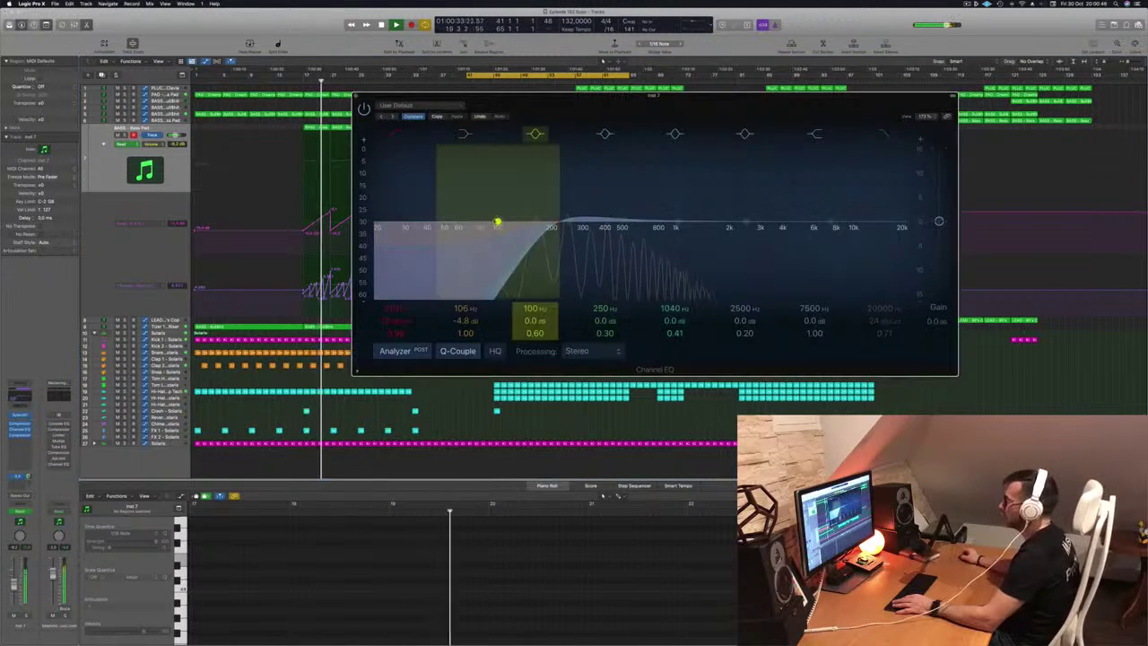
{"action": "left_click_drag", "start_coordinate": [551, 224], "coordinate": [385, 222]}
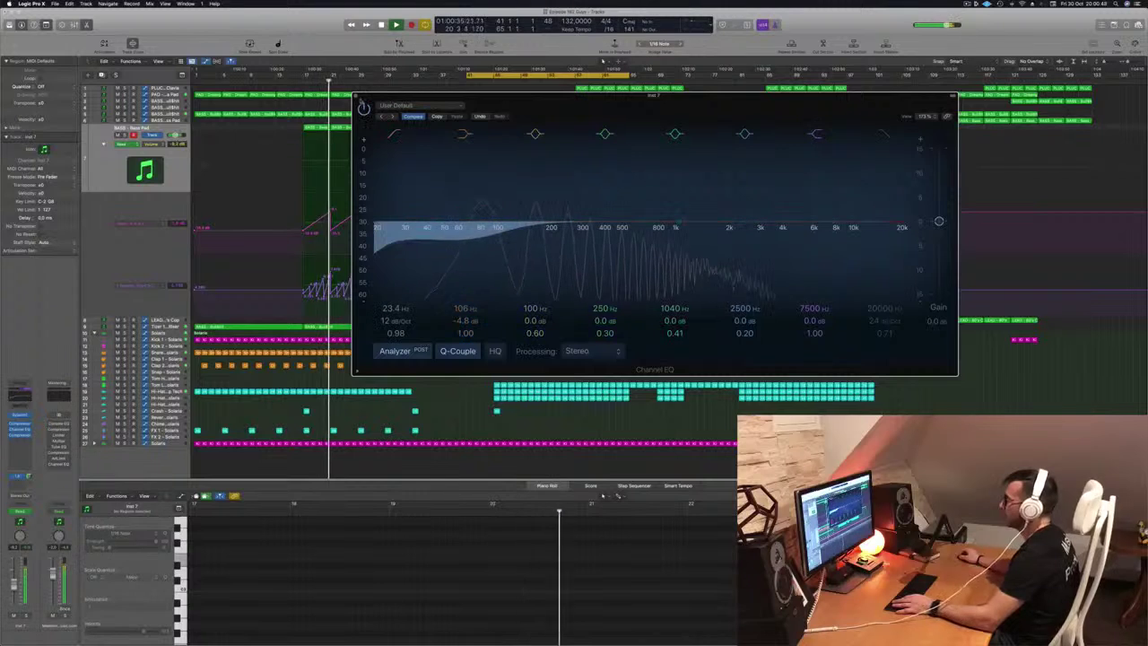
{"action": "left_click", "coordinate": [356, 96]}
Duplicate Bass Pad track 7 with its settings and move the bar 53 region onto the new track
{"action": "left_click", "coordinate": [561, 127]}
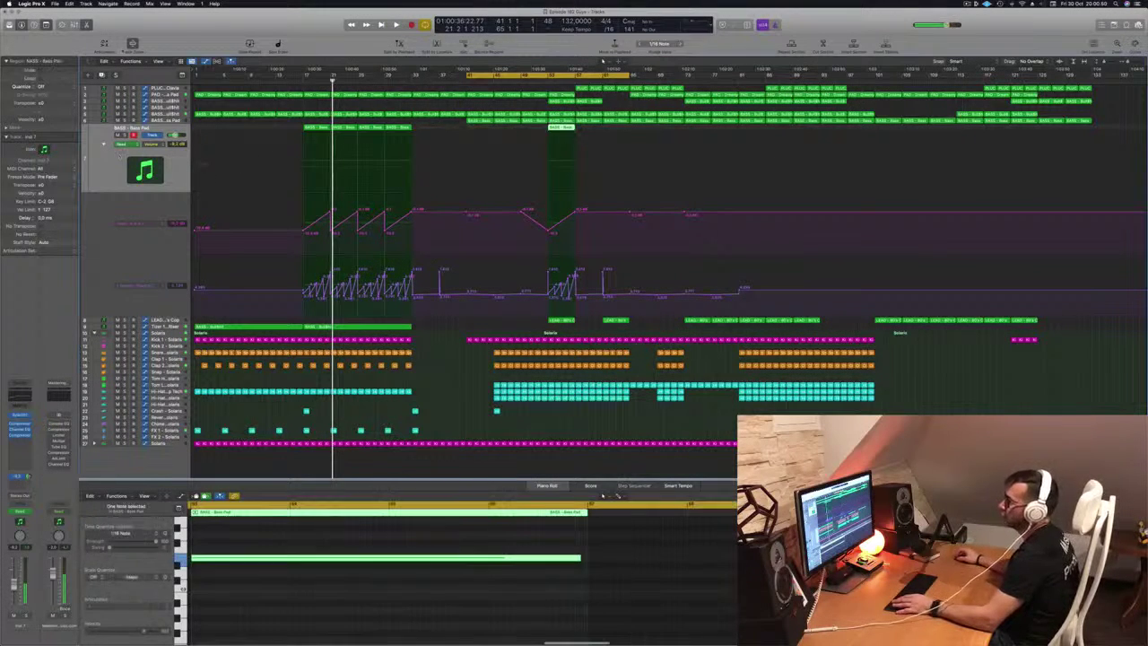
{"action": "key", "text": "a"}
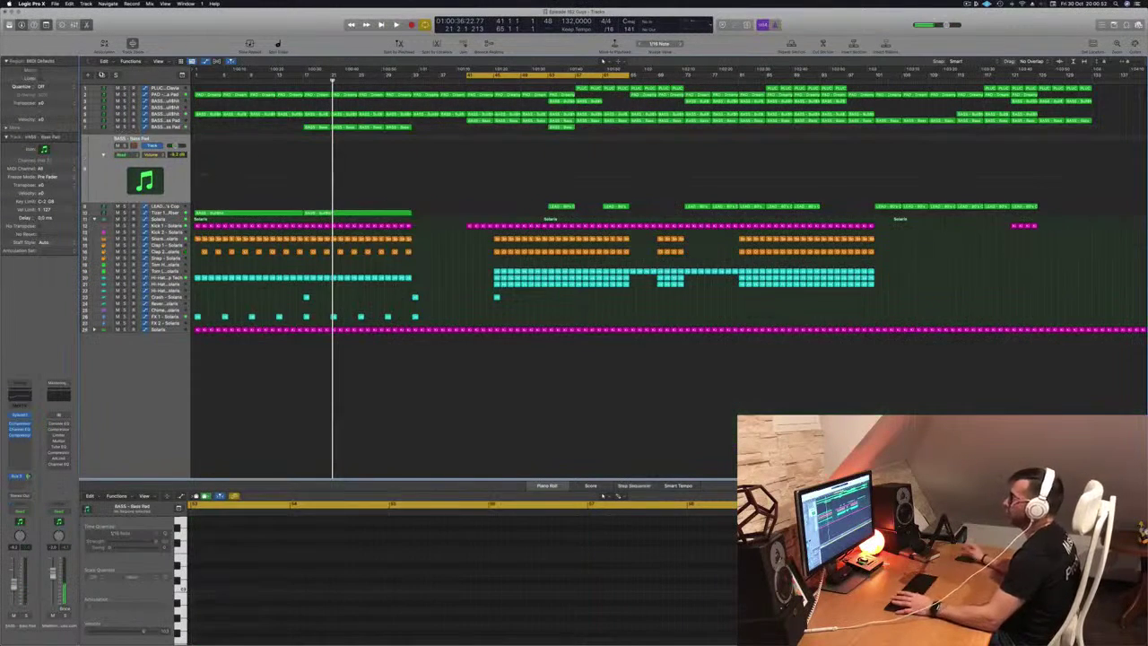
{"action": "left_click", "coordinate": [566, 128]}
{"action": "left_click_drag", "start_coordinate": [566, 127], "coordinate": [565, 149]}
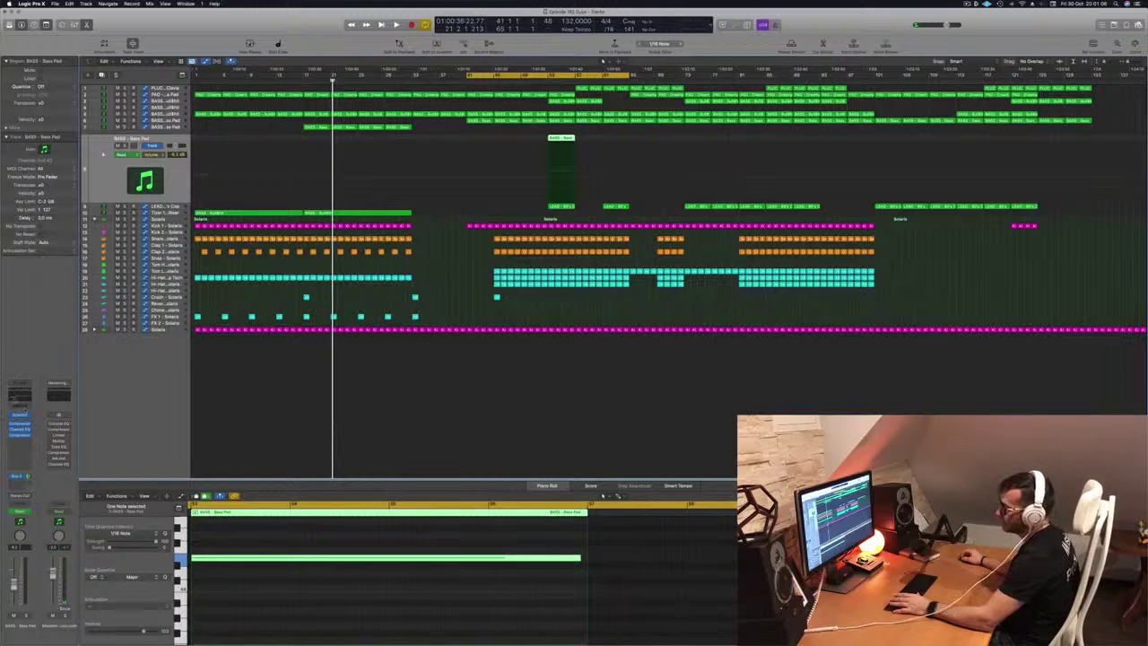
Raise the low cut in the new Bass Pad track's Channel EQ to just under 200 Hz
{"action": "left_click", "coordinate": [20, 428]}
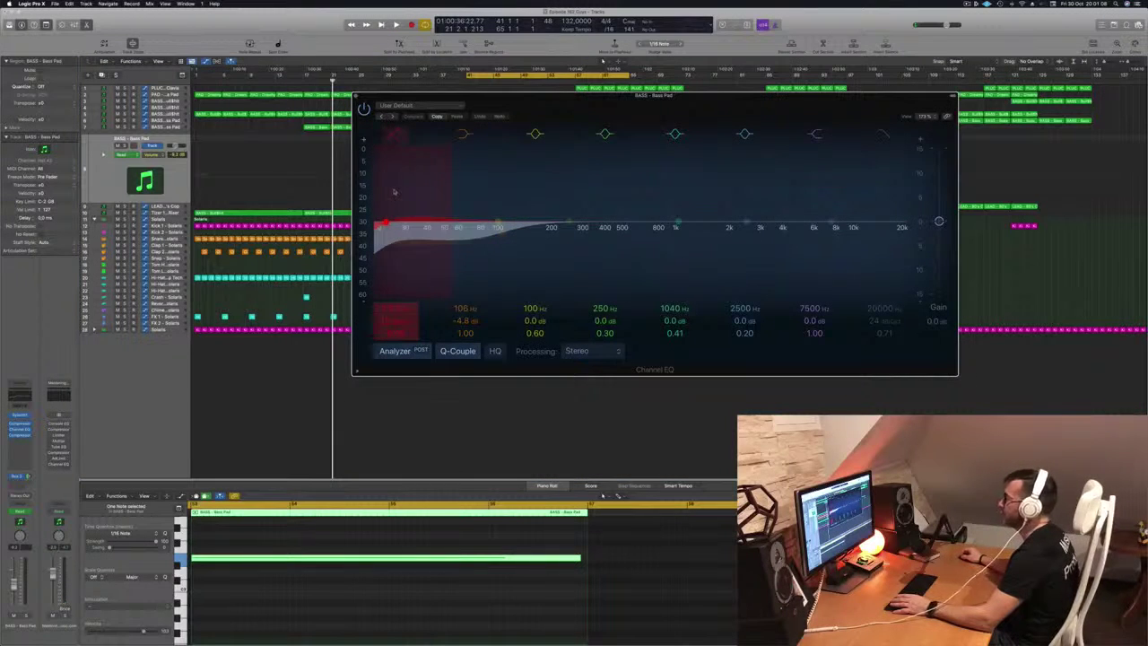
{"action": "left_click_drag", "start_coordinate": [393, 191], "coordinate": [545, 192]}
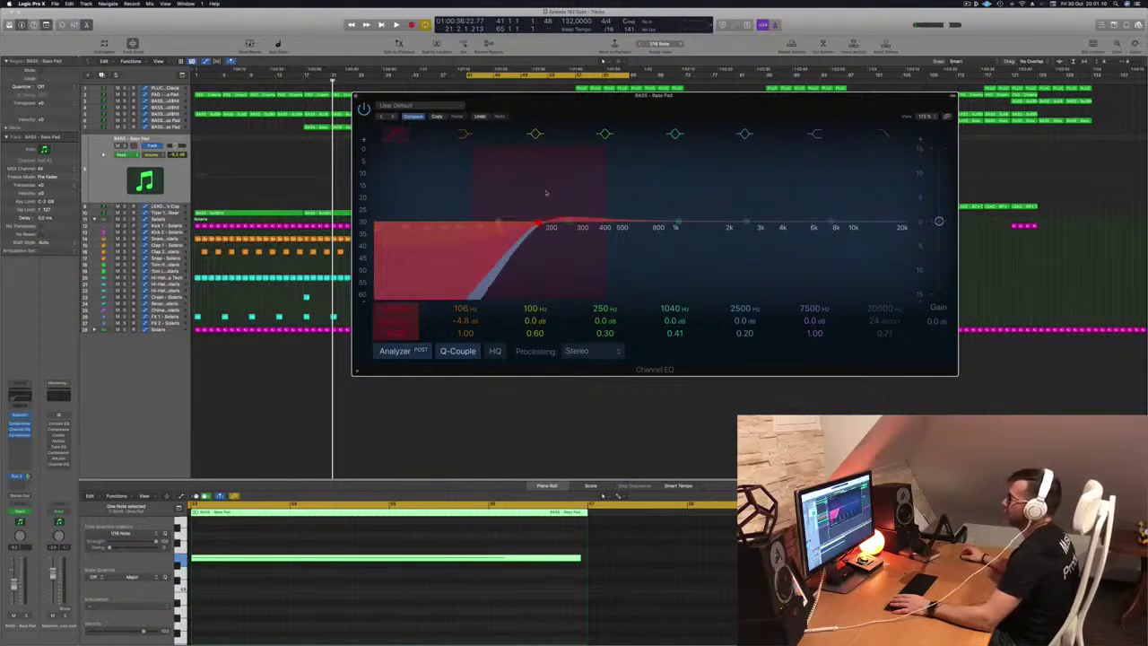
{"action": "left_click", "coordinate": [356, 97]}
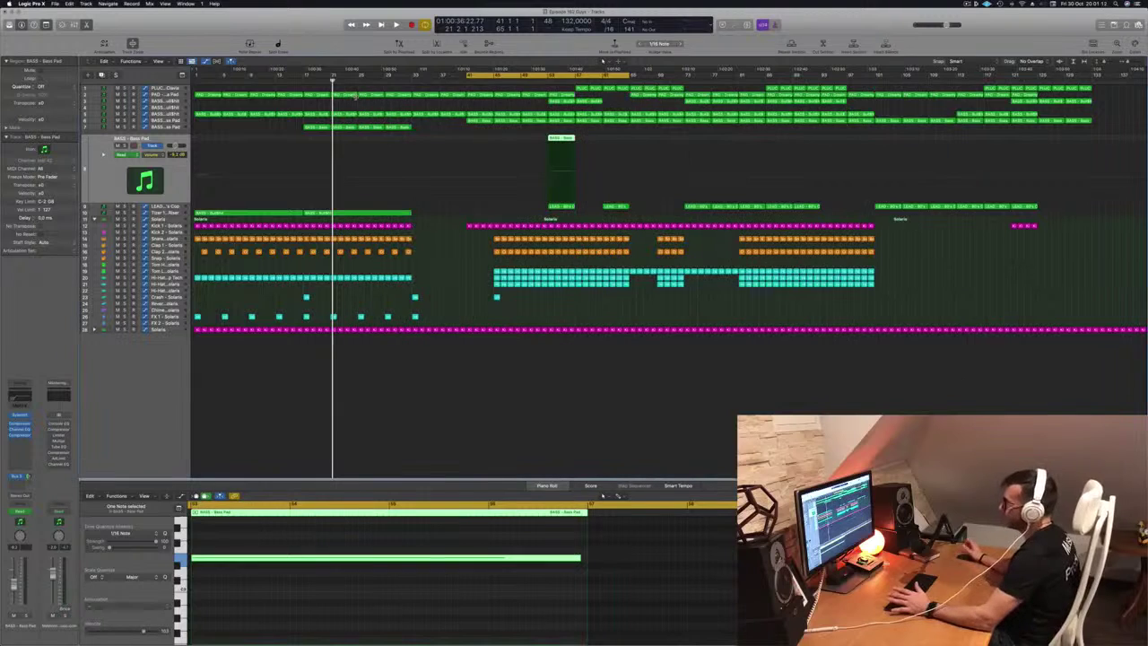
Audition the new Bass Pad track around bar 53, checking it in solo, and raise its volume slightly
{"action": "left_click", "coordinate": [565, 120]}
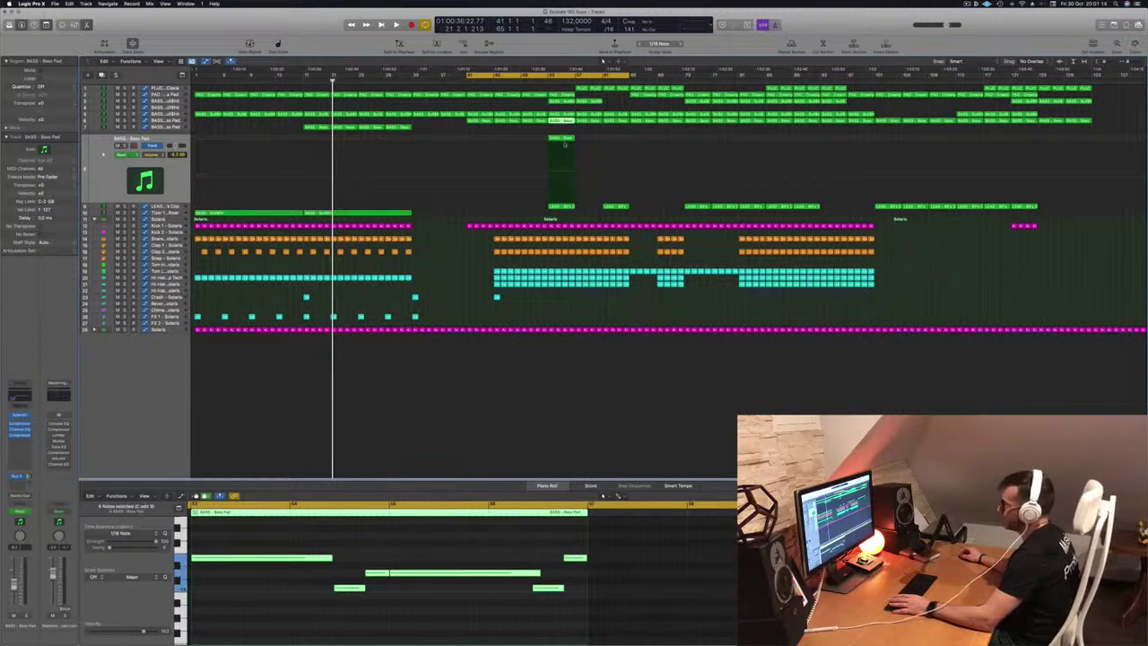
{"action": "key", "text": "space"}
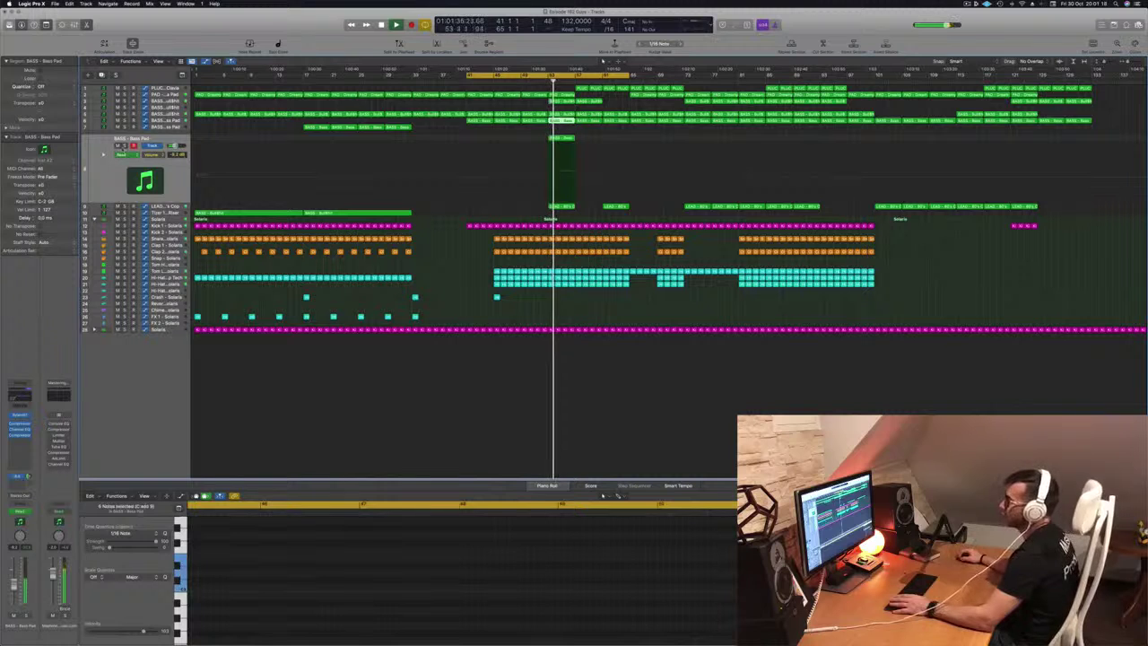
{"action": "left_click", "coordinate": [123, 147]}
{"action": "left_click", "coordinate": [124, 146]}
{"action": "left_click", "coordinate": [99, 189]}
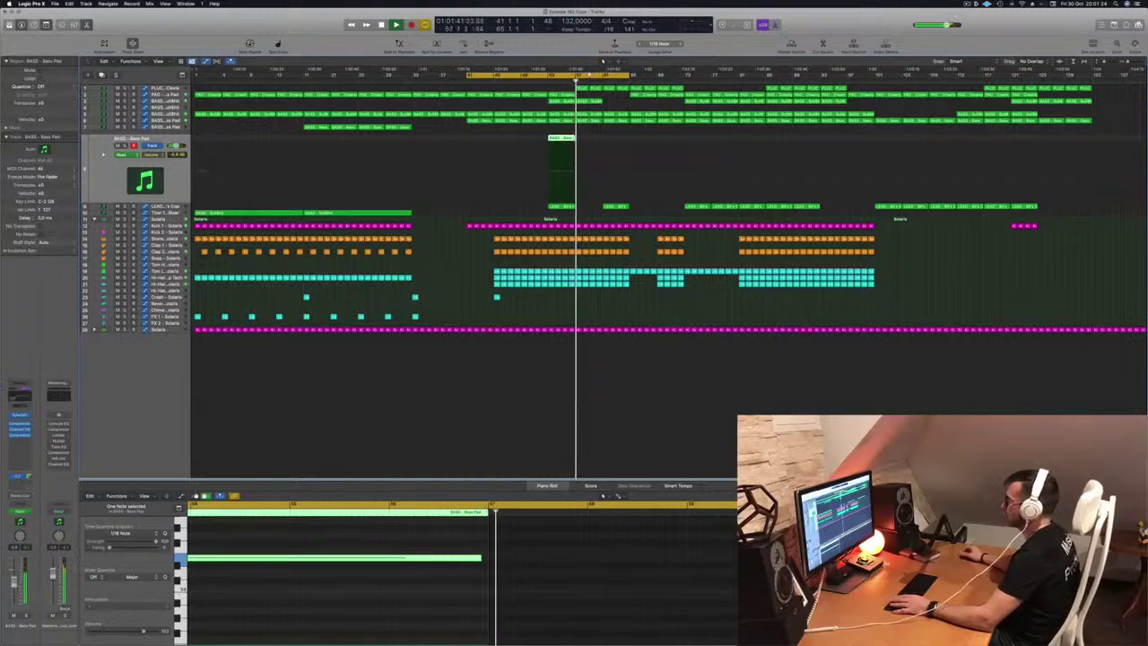
{"action": "key", "text": "space"}
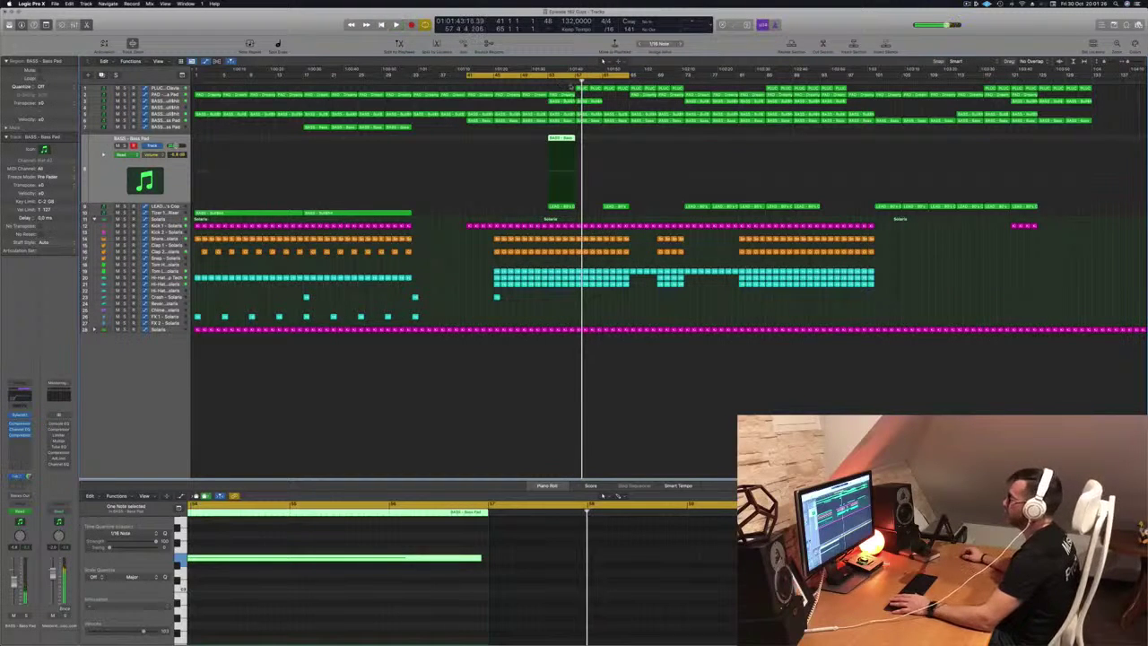
Duplicate the Tizer 10 Sub Riser track and copy its riser region to bar 41 on the new track
{"action": "key", "text": "space"}
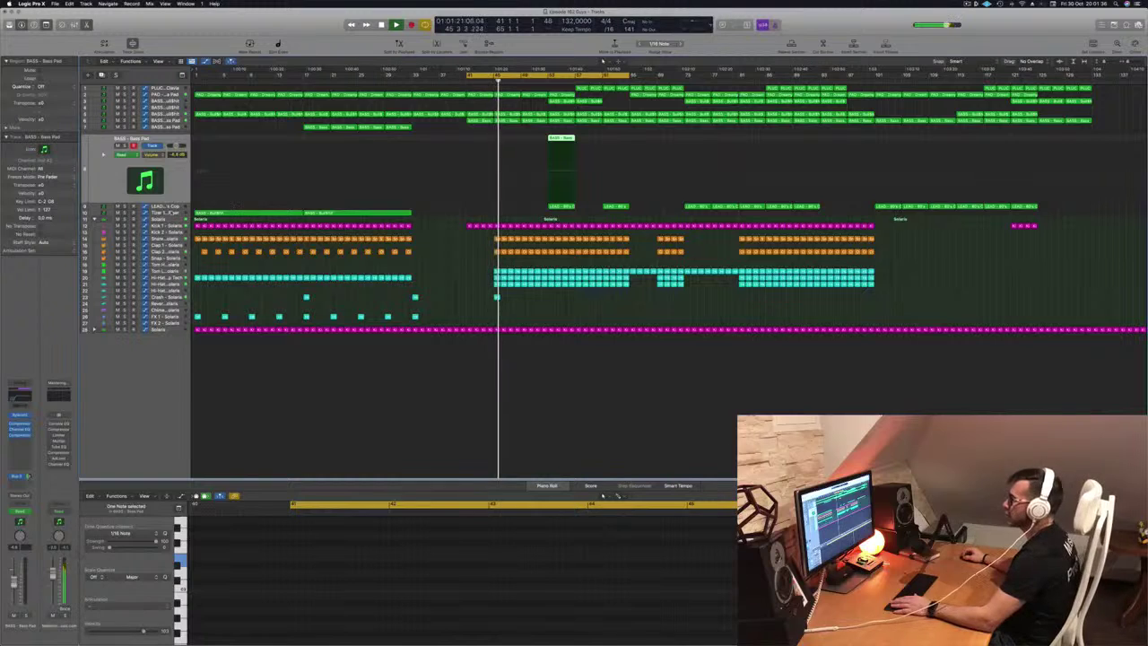
{"action": "key", "text": "Down"}
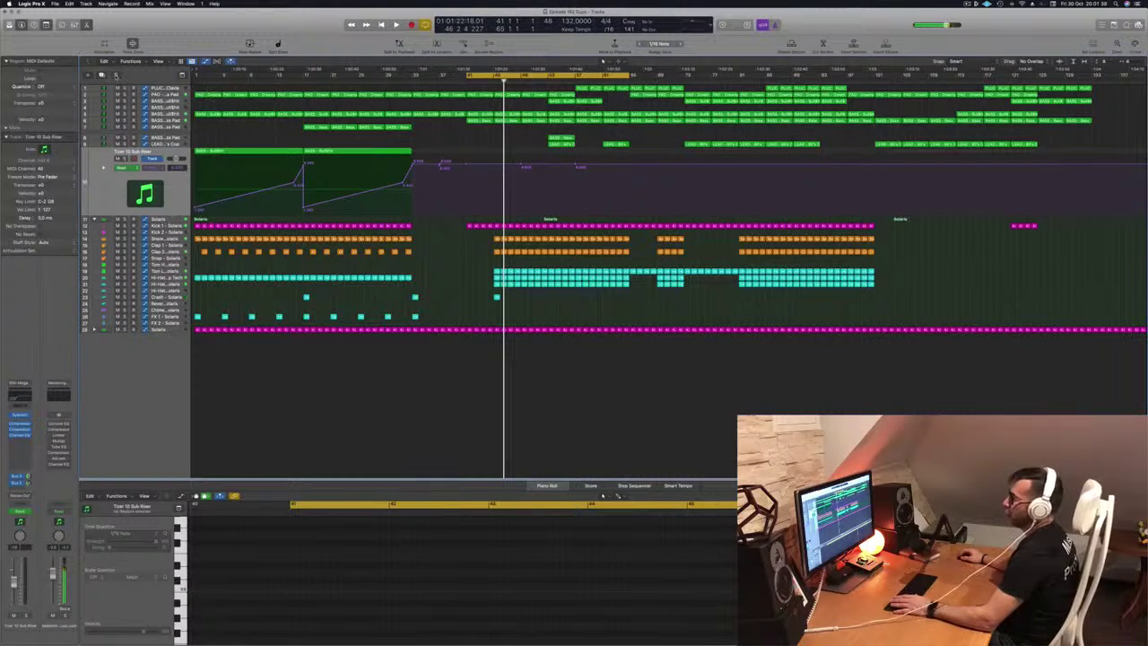
{"action": "key", "text": "Down"}
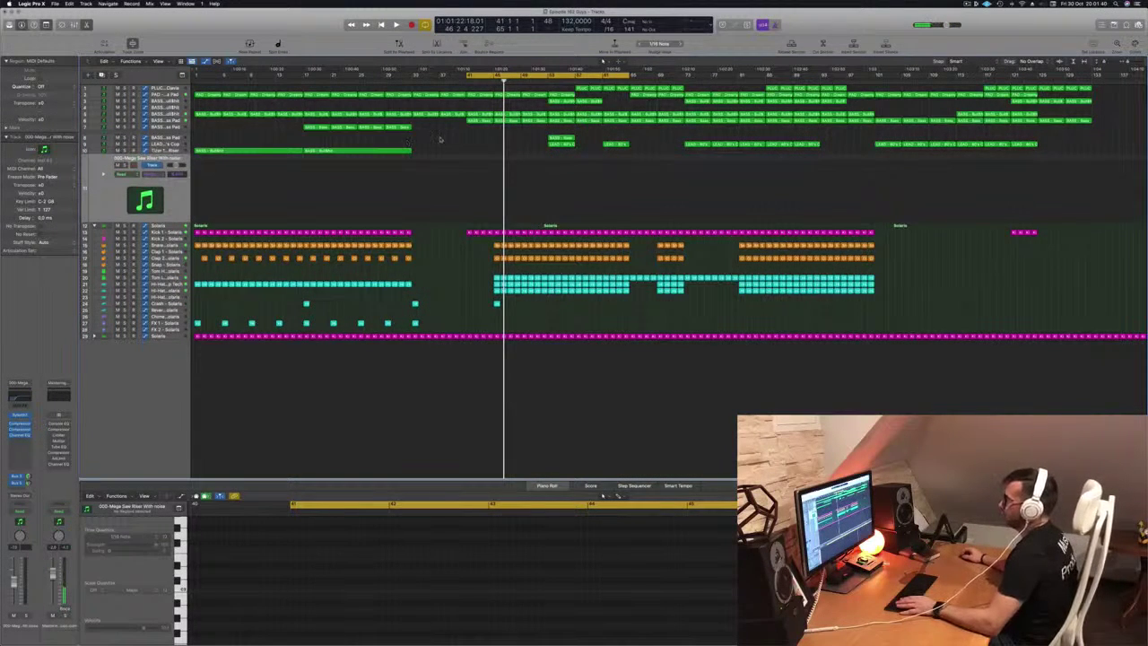
{"action": "left_click_drag", "start_coordinate": [361, 151], "coordinate": [520, 171]}
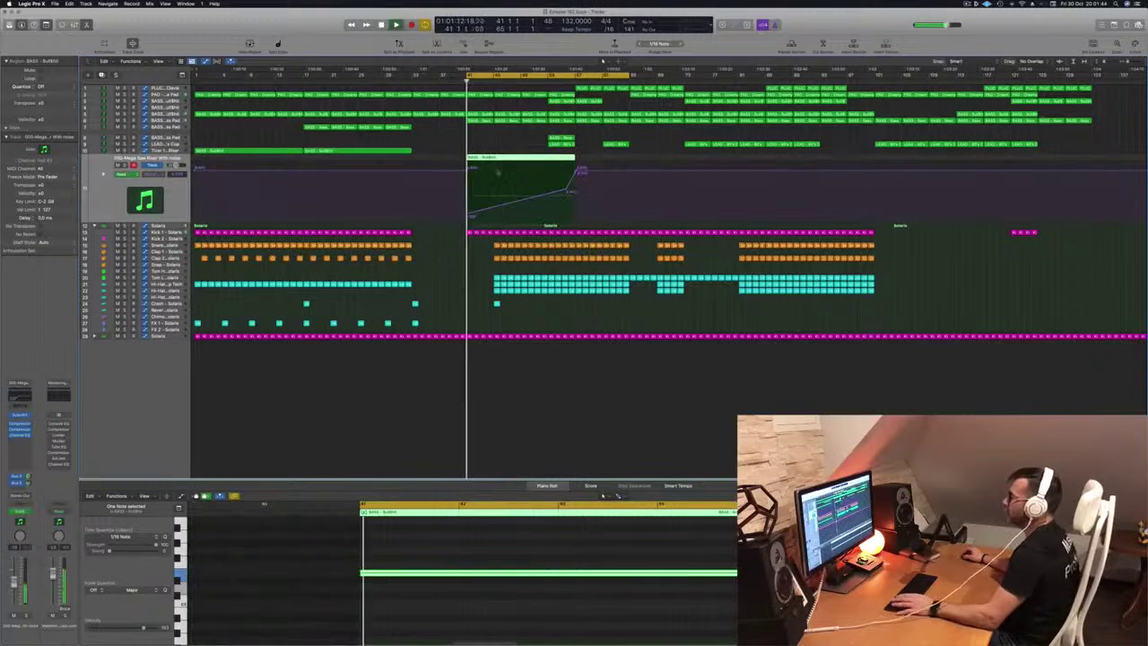
Delete the automation from the new riser track, keeping all regions in place, and select its bar 41 region
{"action": "key", "text": "ctrl+super+BackSpace"}
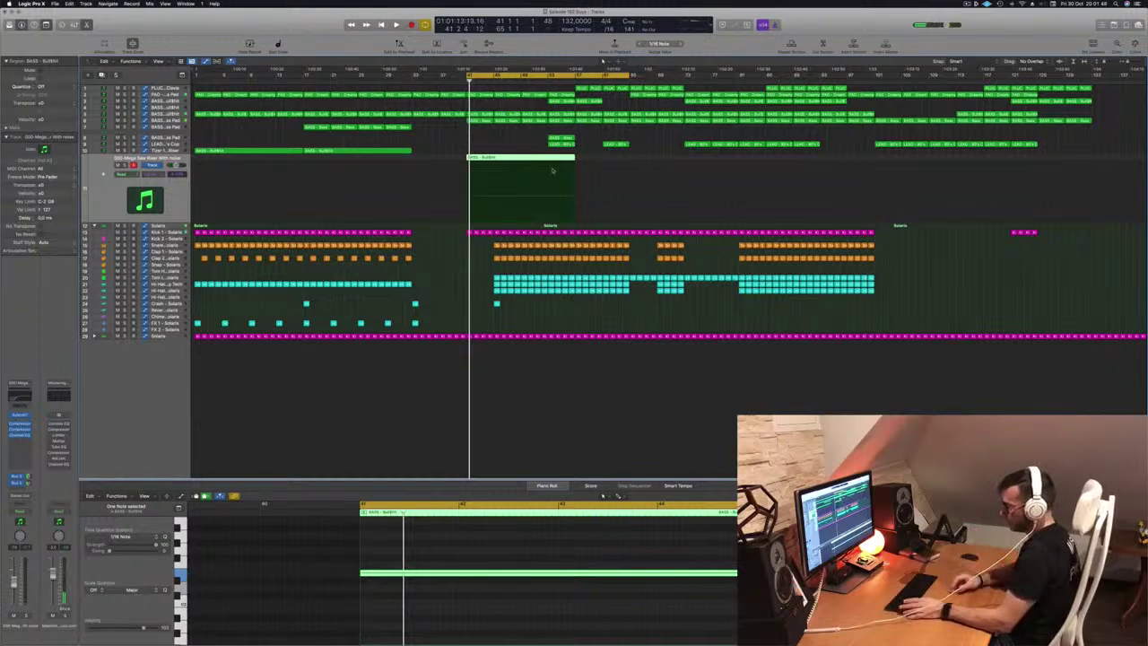
{"action": "key", "text": "ctrl+super+x"}
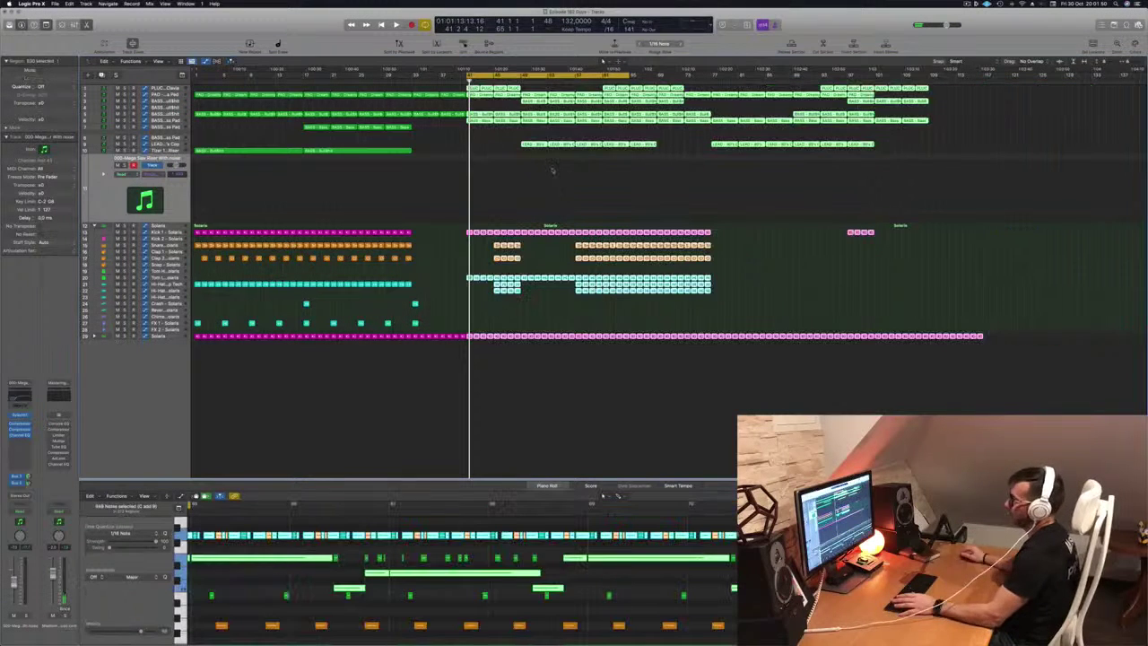
{"action": "key", "text": "super+z"}
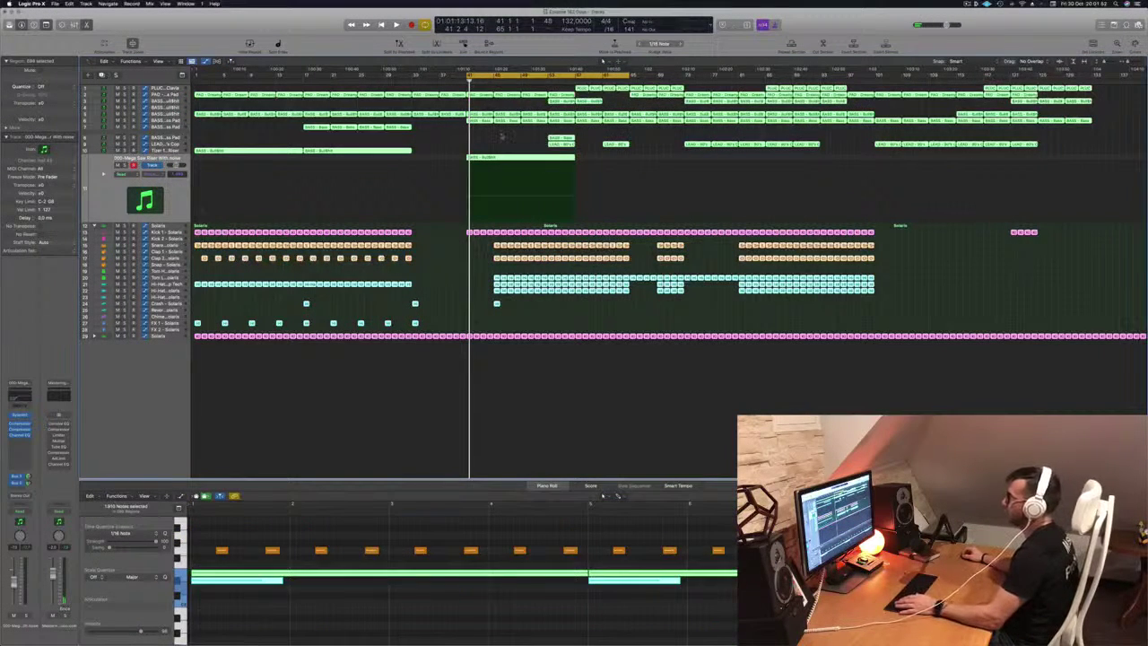
{"action": "left_click", "coordinate": [502, 135]}
{"action": "left_click", "coordinate": [502, 166]}
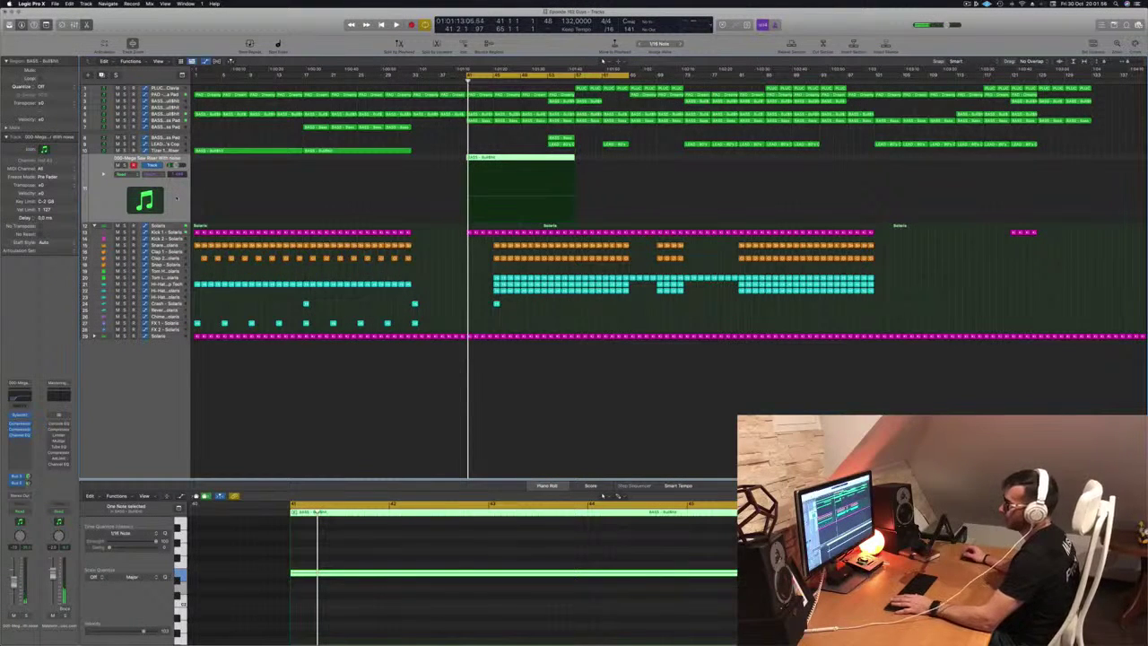
Load the Rizer 2 Winds preset in Sylenth1 on the new riser track and audition it from bar 41
{"action": "key", "text": "space"}
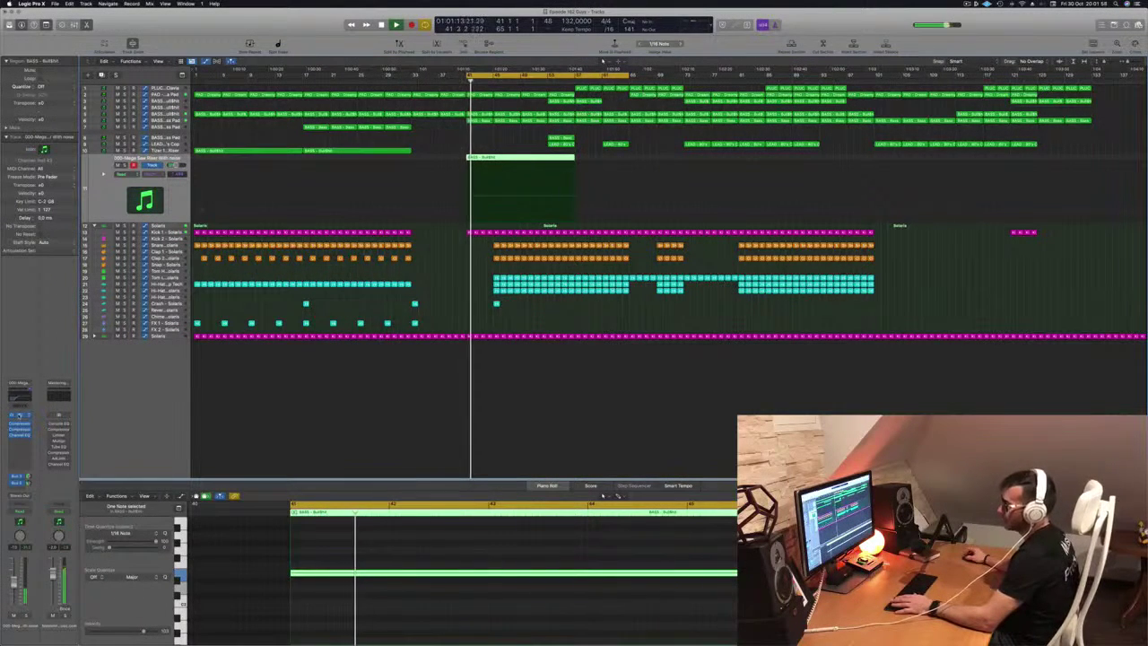
{"action": "left_click", "coordinate": [19, 415]}
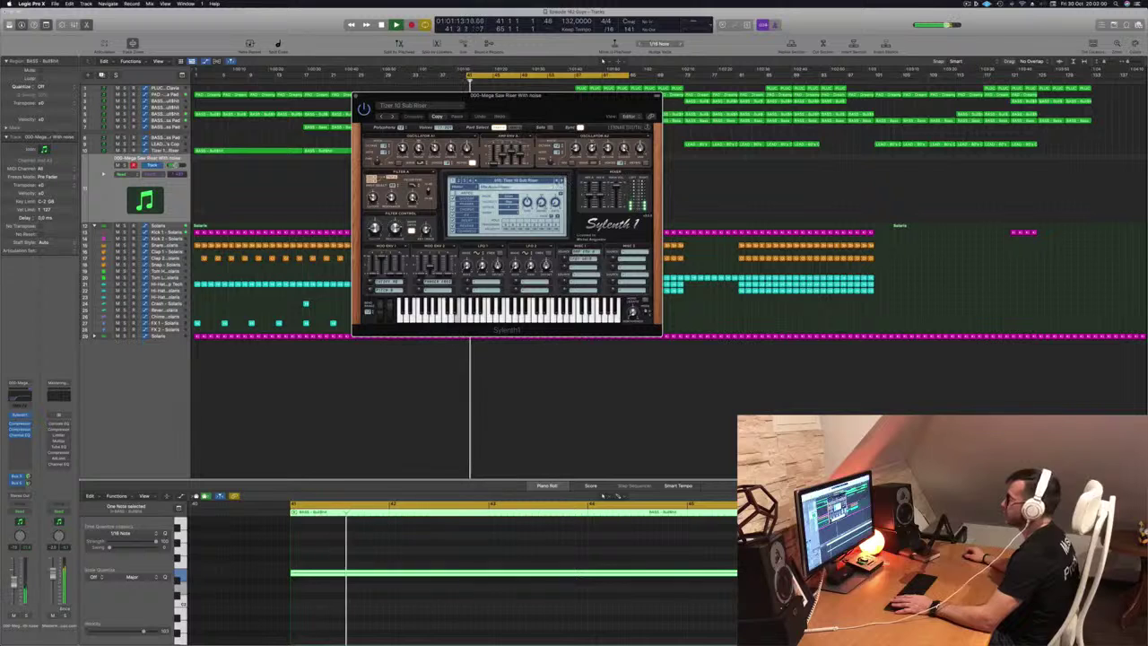
{"action": "left_click", "coordinate": [535, 181]}
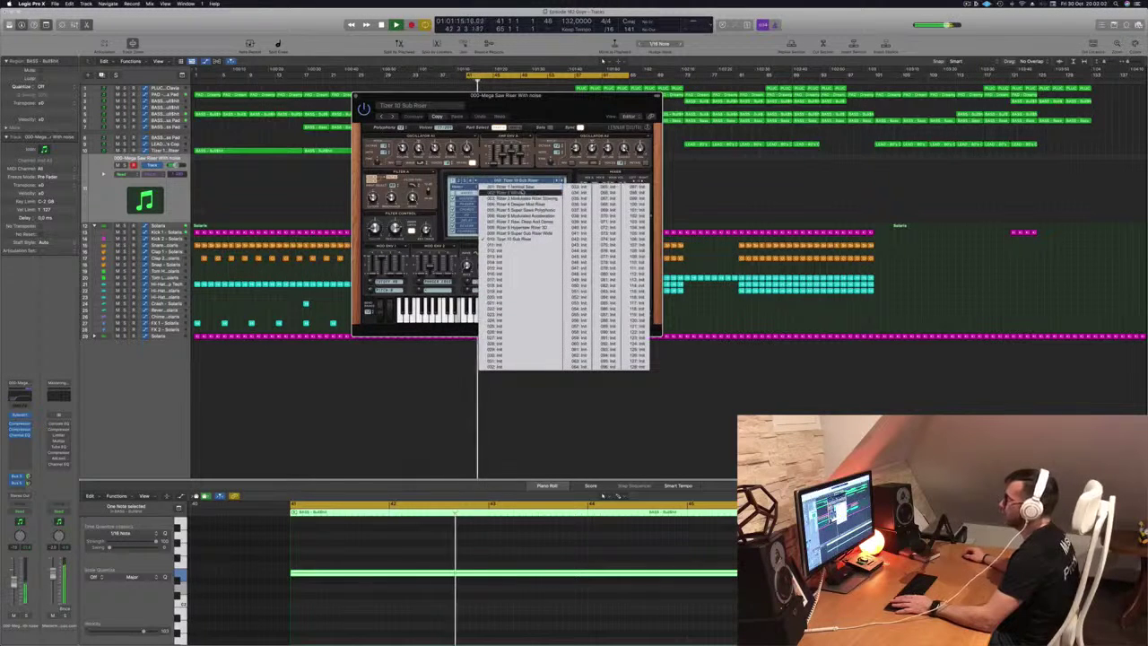
{"action": "left_click", "coordinate": [522, 192]}
{"action": "key", "text": "space"}
{"action": "key", "text": "space"}
{"action": "left_click_drag", "start_coordinate": [547, 96], "coordinate": [623, 101]}
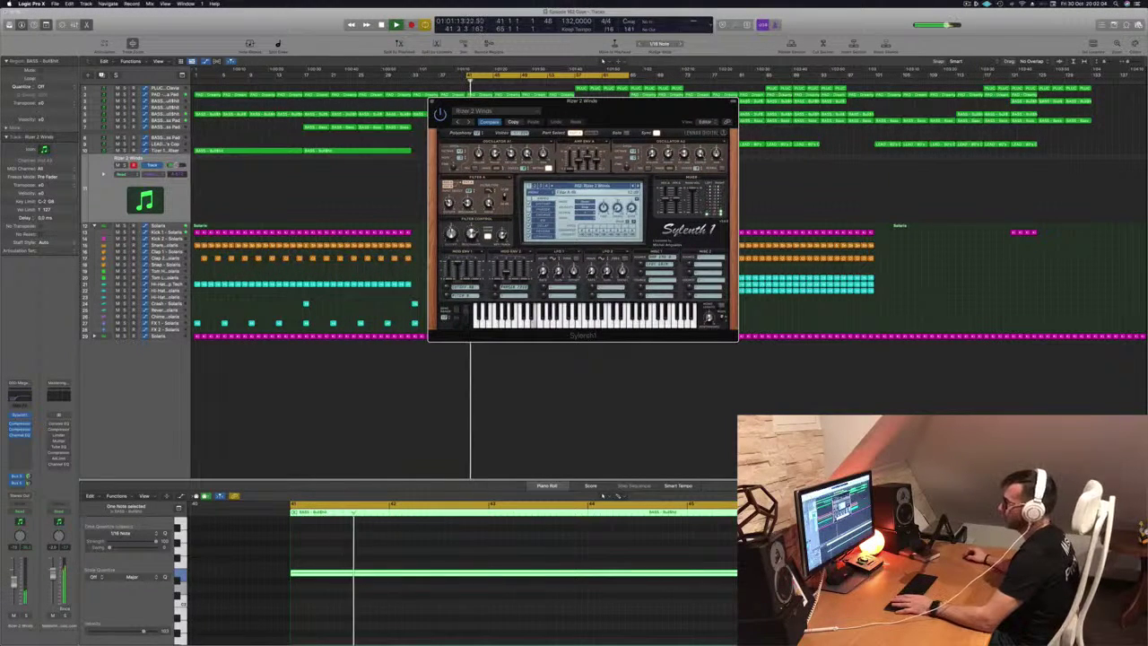
{"action": "key", "text": "space"}
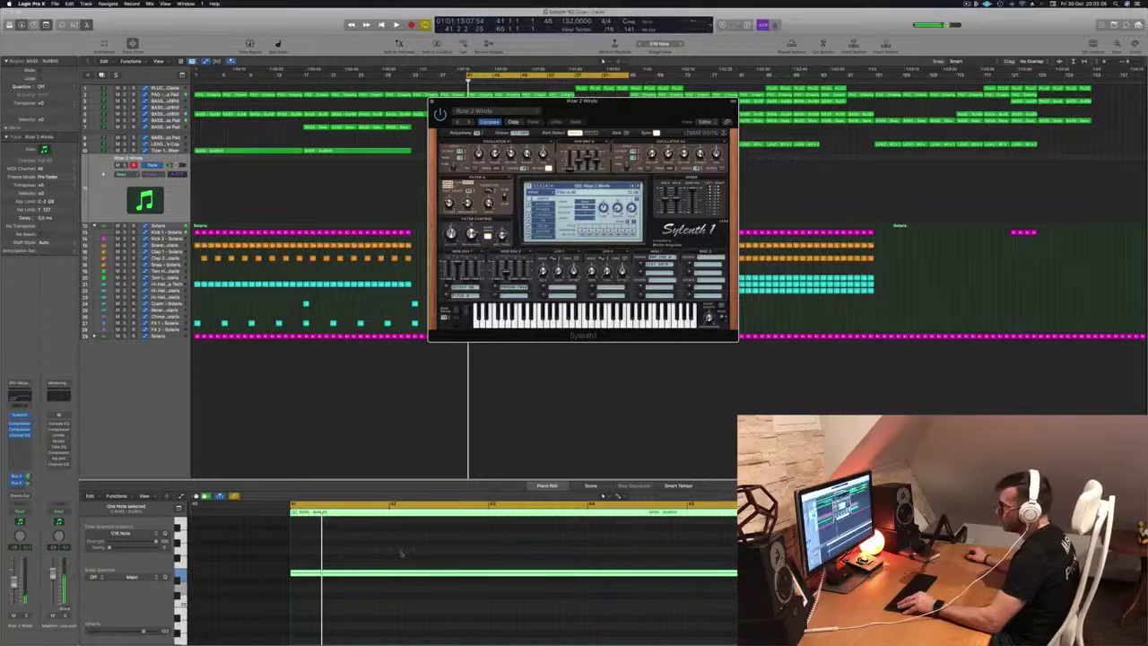
Transpose the held note in the bar 41 riser region and audition the winds riser with its aux send channel displayed
{"action": "left_click", "coordinate": [402, 585]}
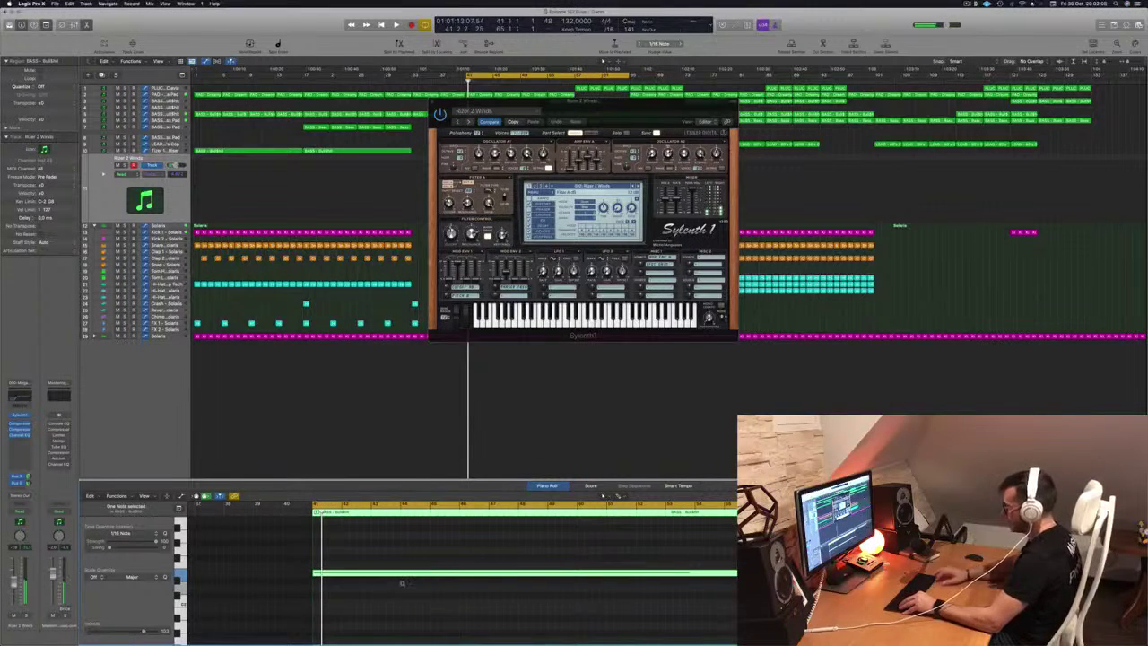
{"action": "key", "text": "Delete"}
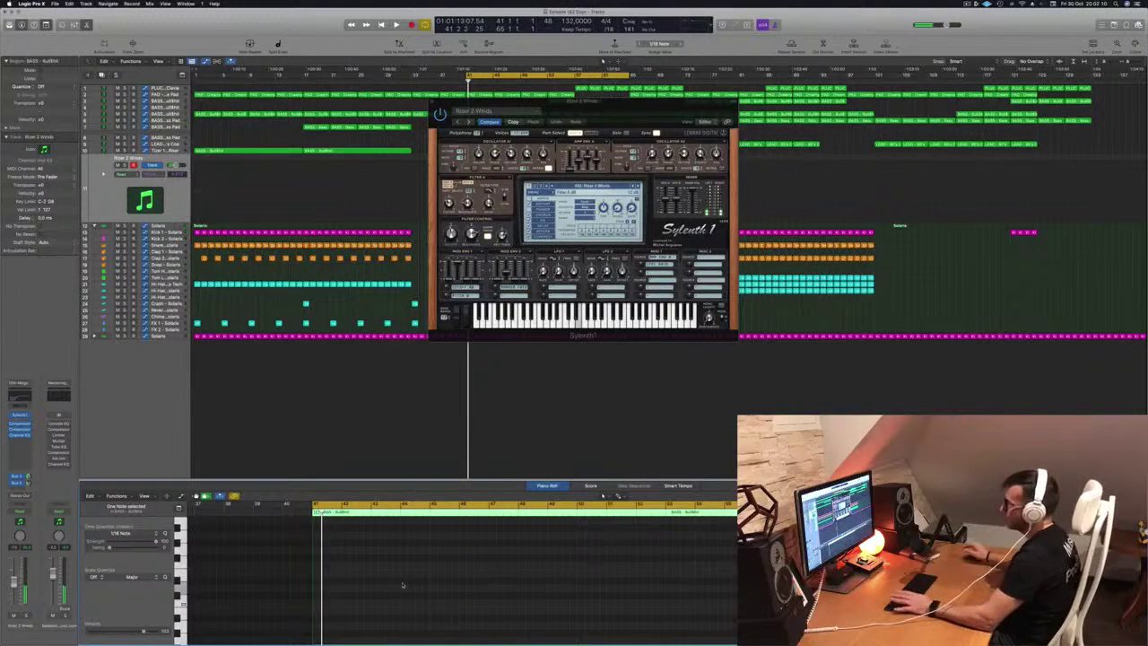
{"action": "left_click_drag", "start_coordinate": [640, 103], "coordinate": [821, 134]}
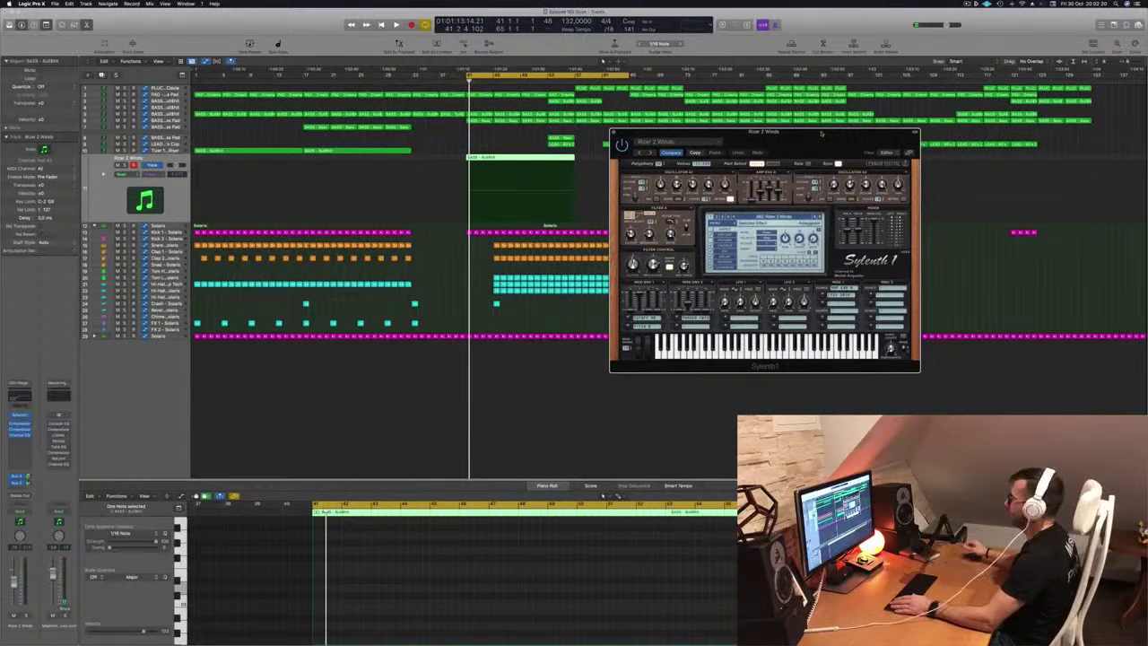
{"action": "left_click_drag", "start_coordinate": [821, 132], "coordinate": [731, 167]}
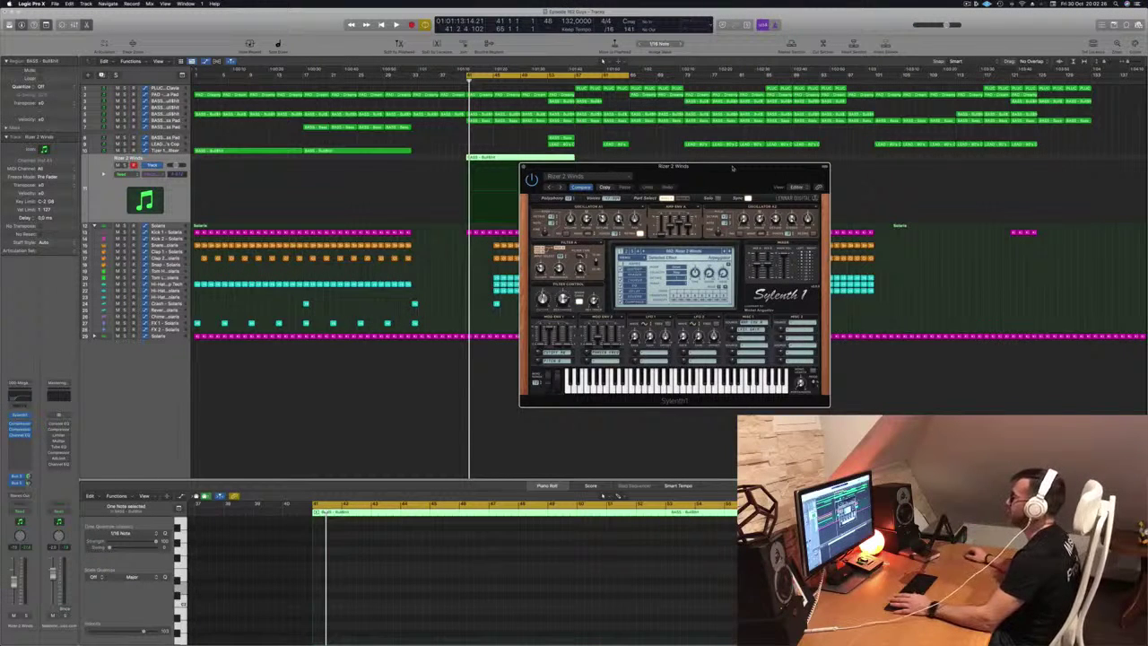
{"action": "left_click_drag", "start_coordinate": [731, 167], "coordinate": [688, 158]}
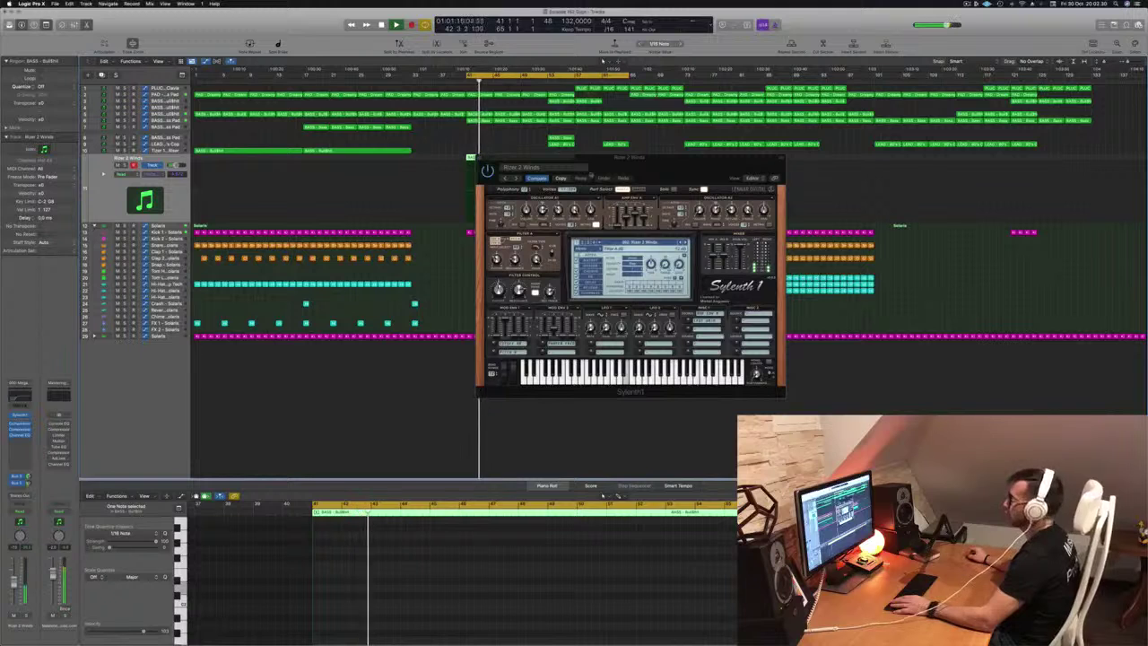
{"action": "left_click_drag", "start_coordinate": [688, 159], "coordinate": [748, 165]}
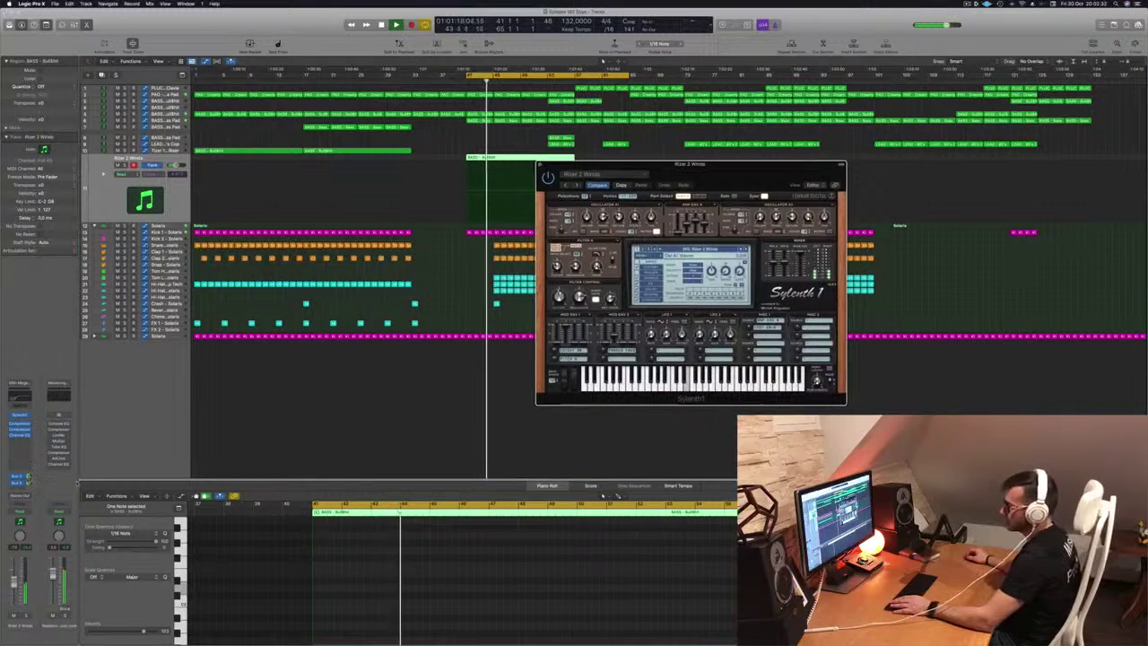
{"action": "left_click", "coordinate": [28, 483]}
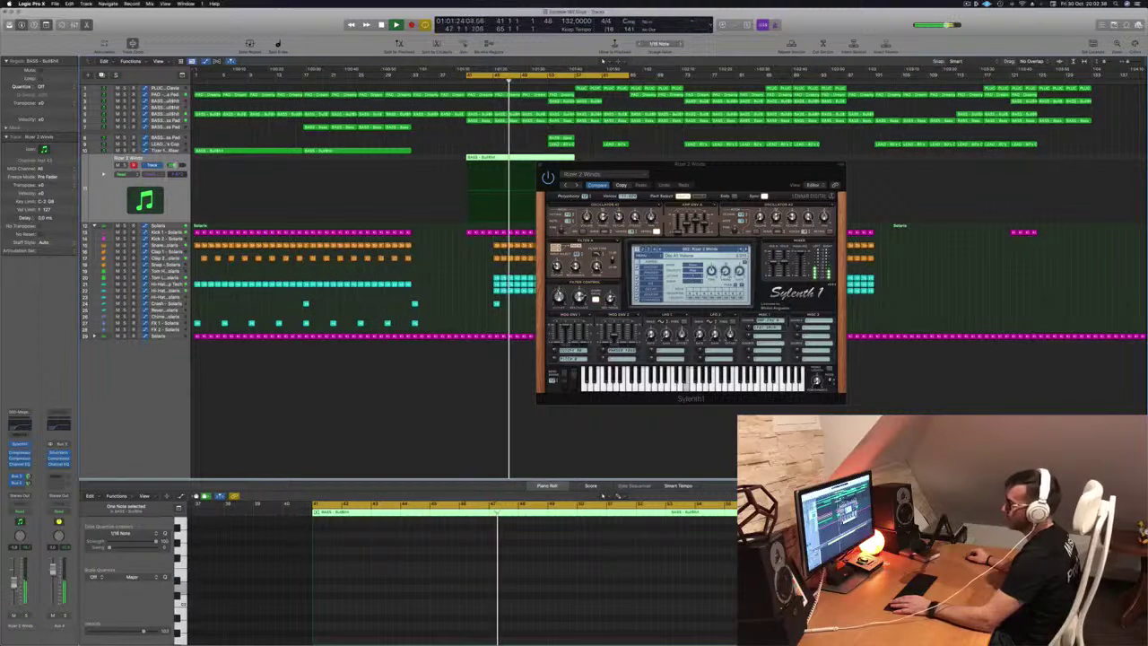
{"action": "left_click_drag", "start_coordinate": [726, 172], "coordinate": [814, 206]}
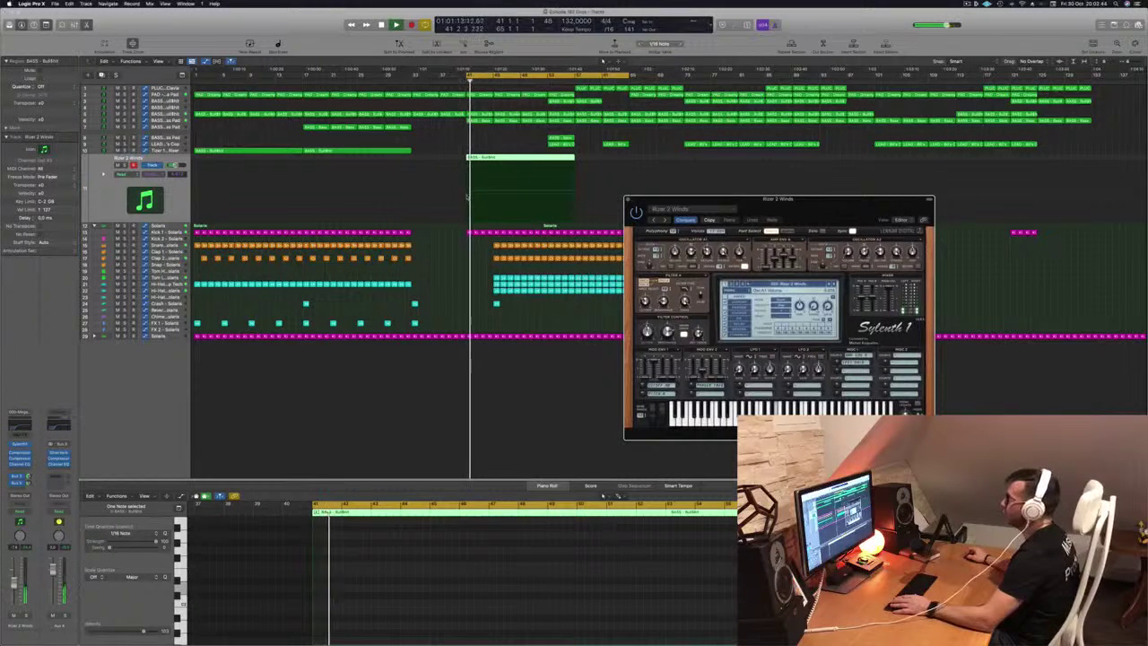
Draw two-stage rising automation on the Rizer 2 Winds track between bars 41 and 57, and audition it in solo
{"action": "left_click", "coordinate": [467, 196]}
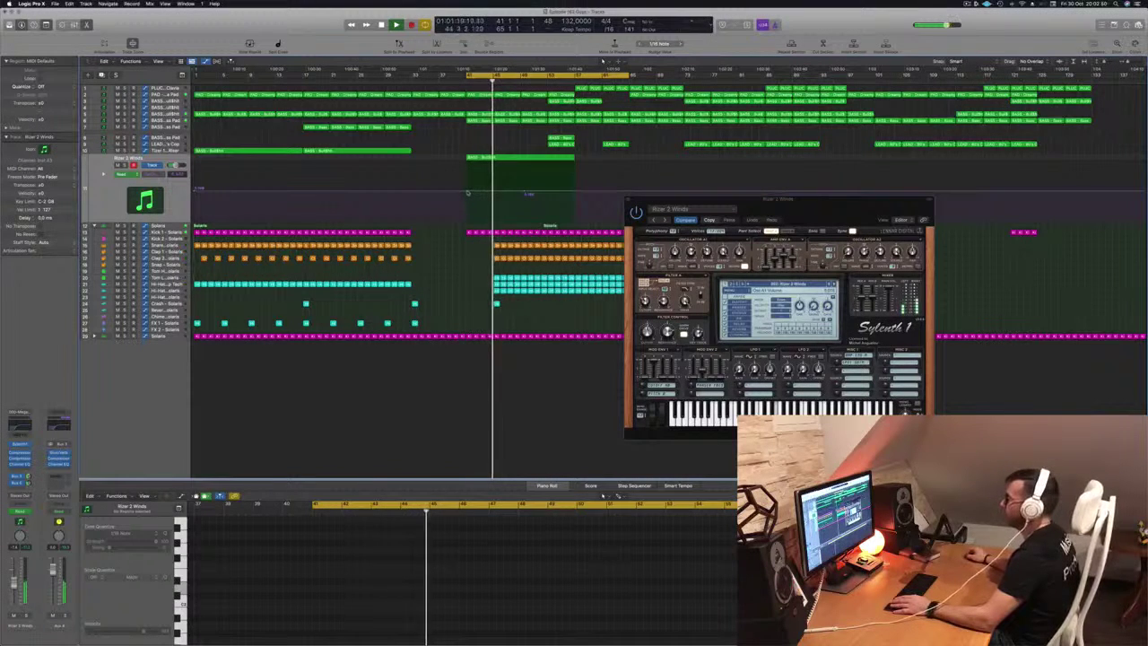
{"action": "left_click_drag", "start_coordinate": [524, 191], "coordinate": [579, 170]}
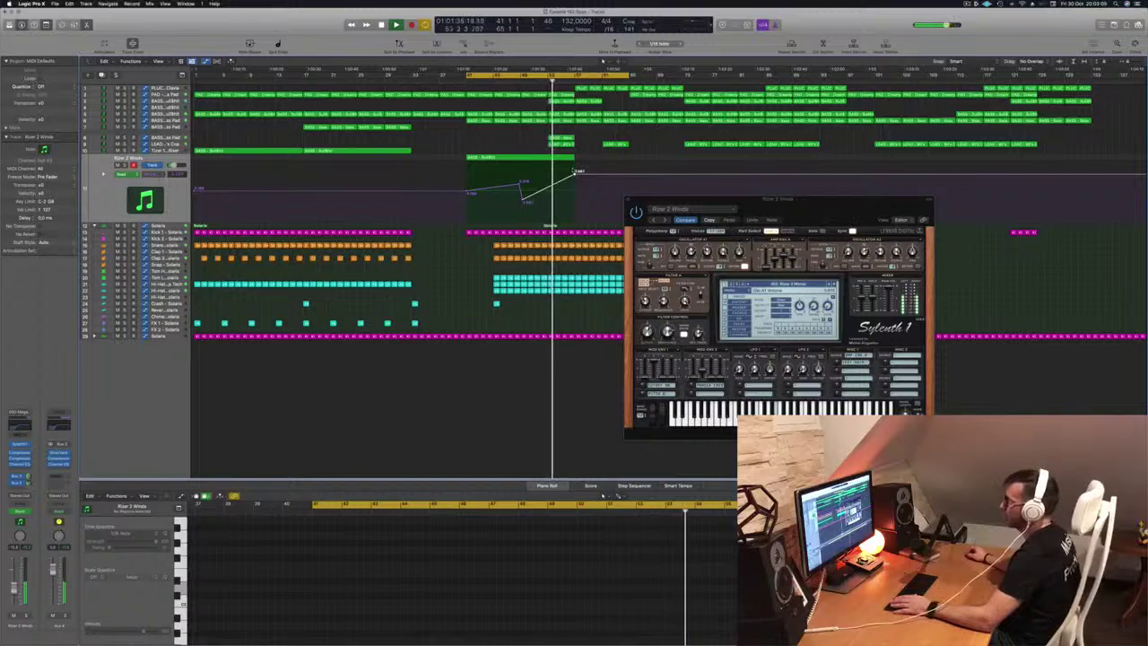
{"action": "left_click_drag", "start_coordinate": [575, 174], "coordinate": [574, 164]}
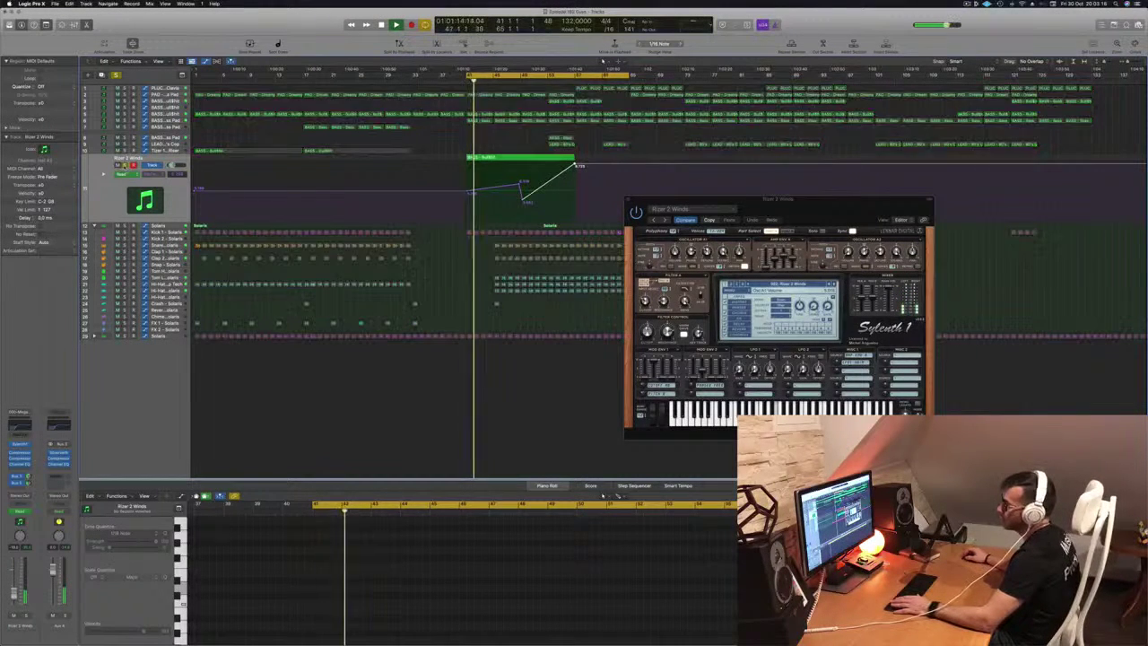
{"action": "key", "text": "s"}
{"action": "key", "text": "s"}
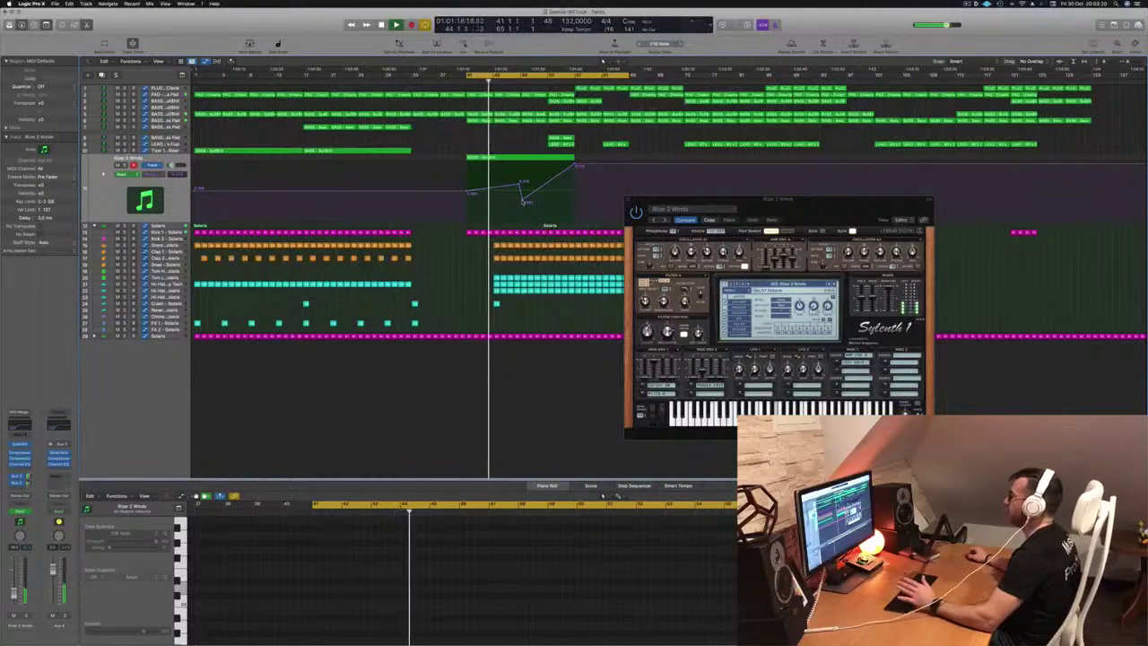
Reshape the winds riser automation by removing its middle points and making a gentle climb that steepens just before bar 57, and close Sylenth1
{"action": "double_click", "coordinate": [523, 199]}
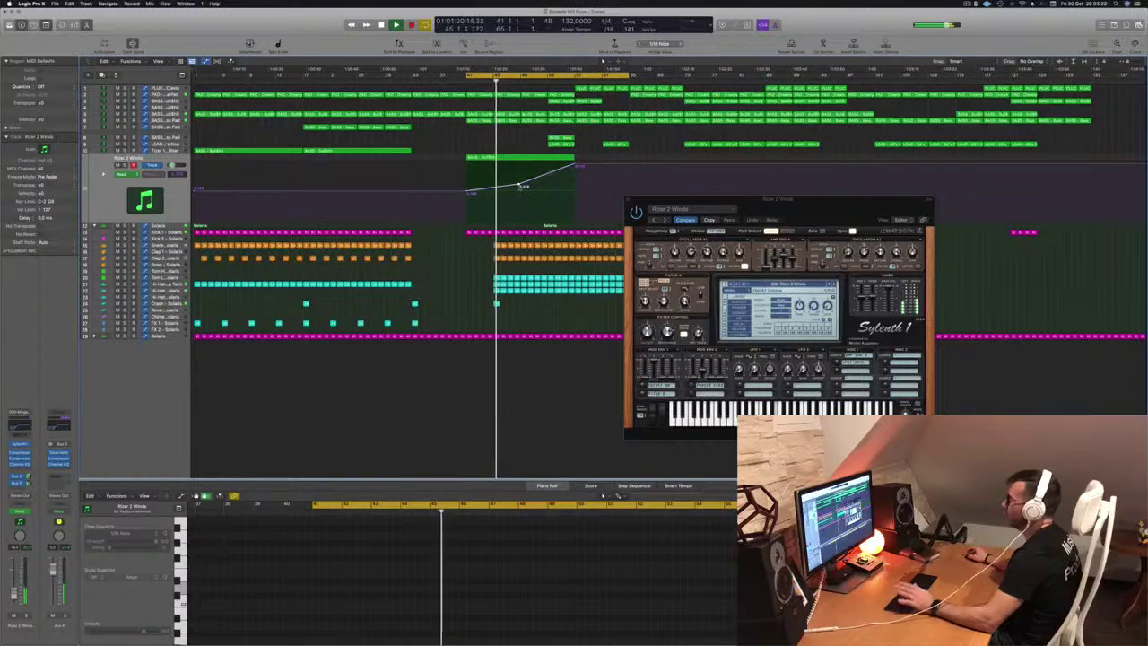
{"action": "double_click", "coordinate": [519, 183]}
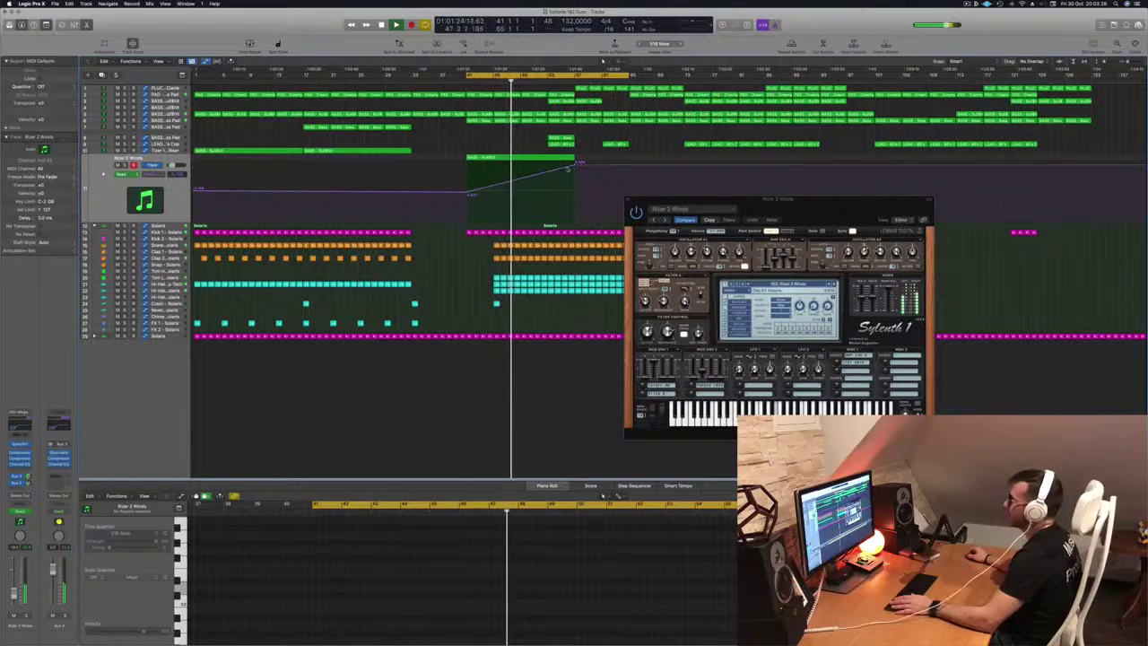
{"action": "mouse_move", "coordinate": [568, 168]}
{"action": "left_mouse_down"}
{"action": "mouse_move", "coordinate": [571, 180]}
{"action": "mouse_move", "coordinate": [575, 162]}
{"action": "left_mouse_up"}
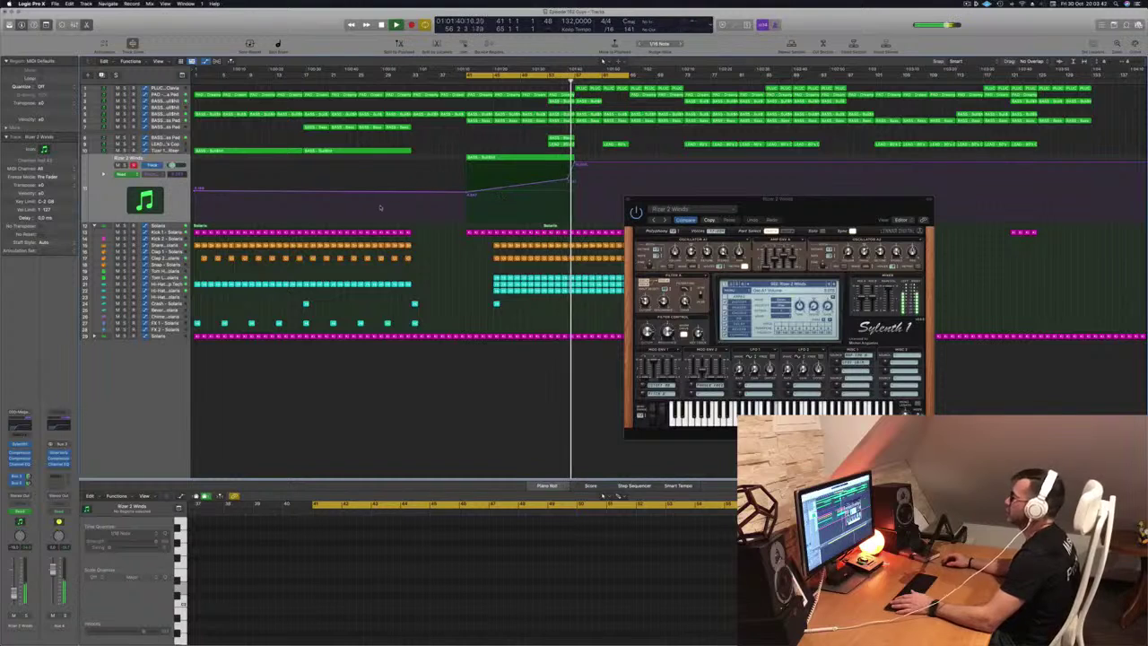
{"action": "left_click_drag", "start_coordinate": [796, 213], "coordinate": [740, 216]}
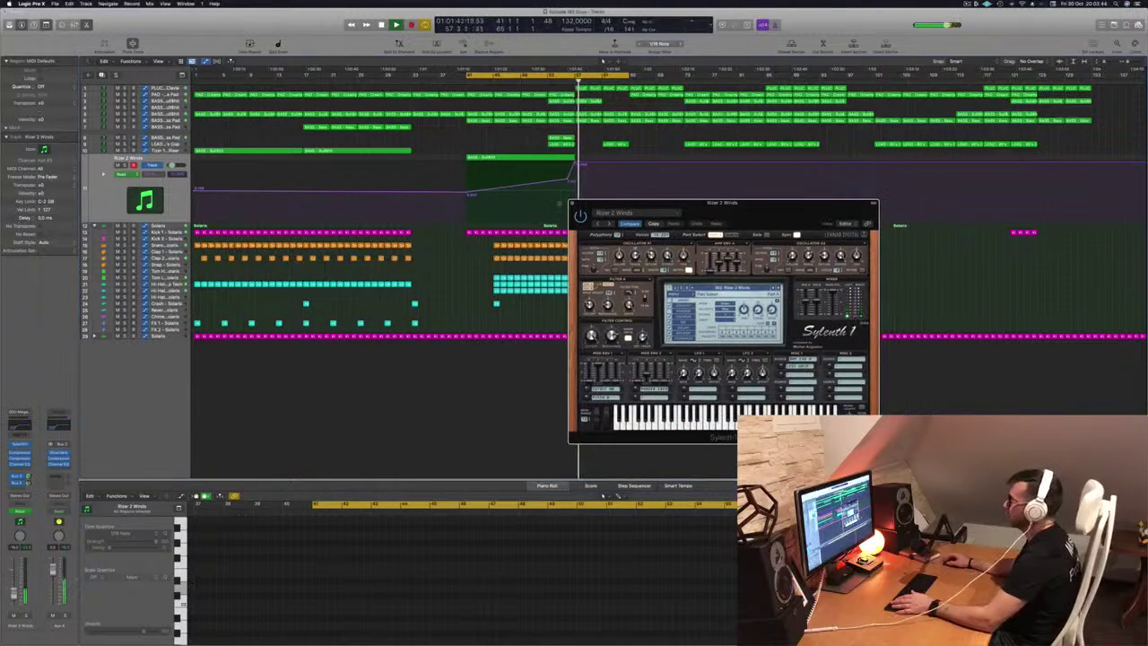
{"action": "left_click", "coordinate": [572, 205]}
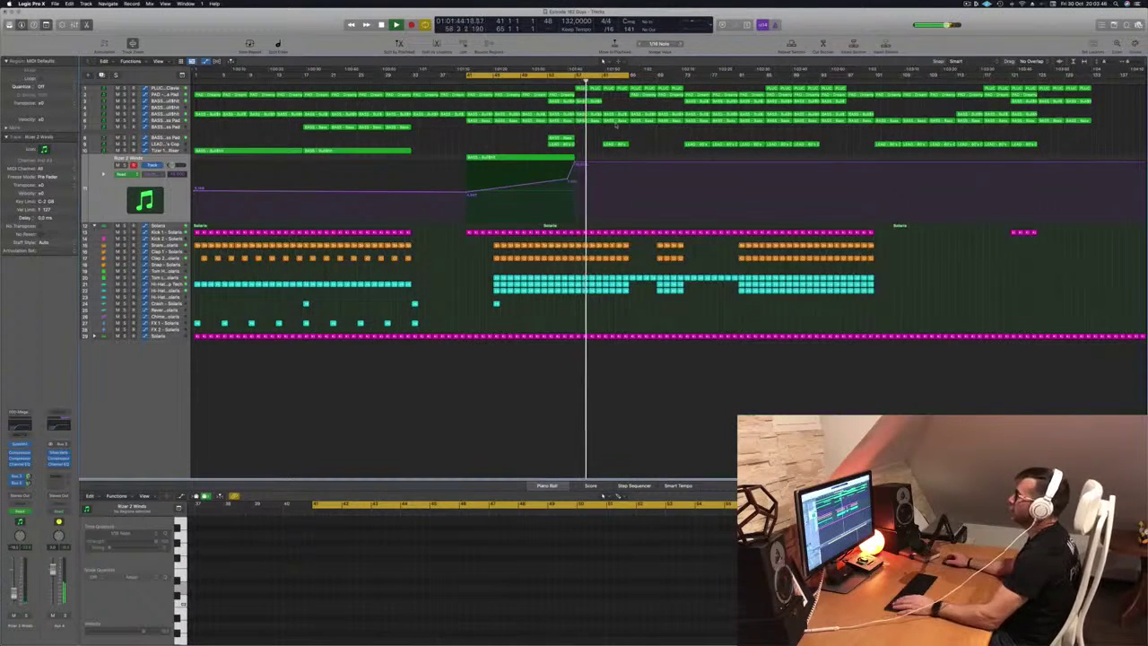
Move the cycle range to bars 57–81 and delete the bass region at bar 57 on track 3
{"action": "left_click", "coordinate": [164, 88]}
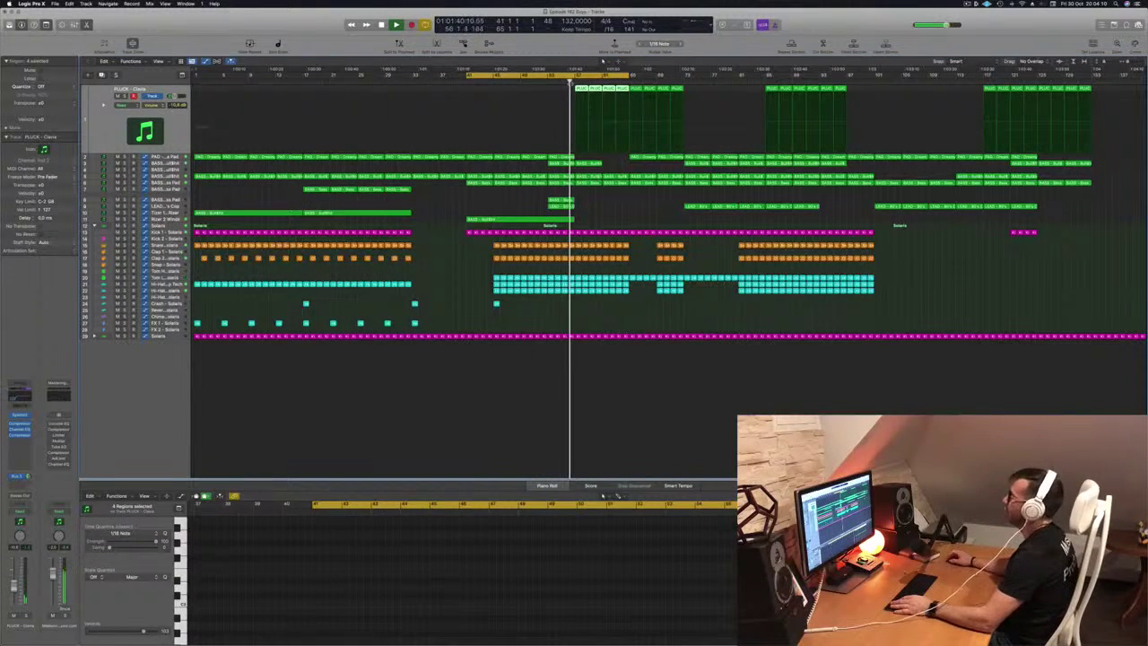
{"action": "left_click_drag", "start_coordinate": [618, 77], "coordinate": [721, 77]}
{"action": "left_click", "coordinate": [590, 164]}
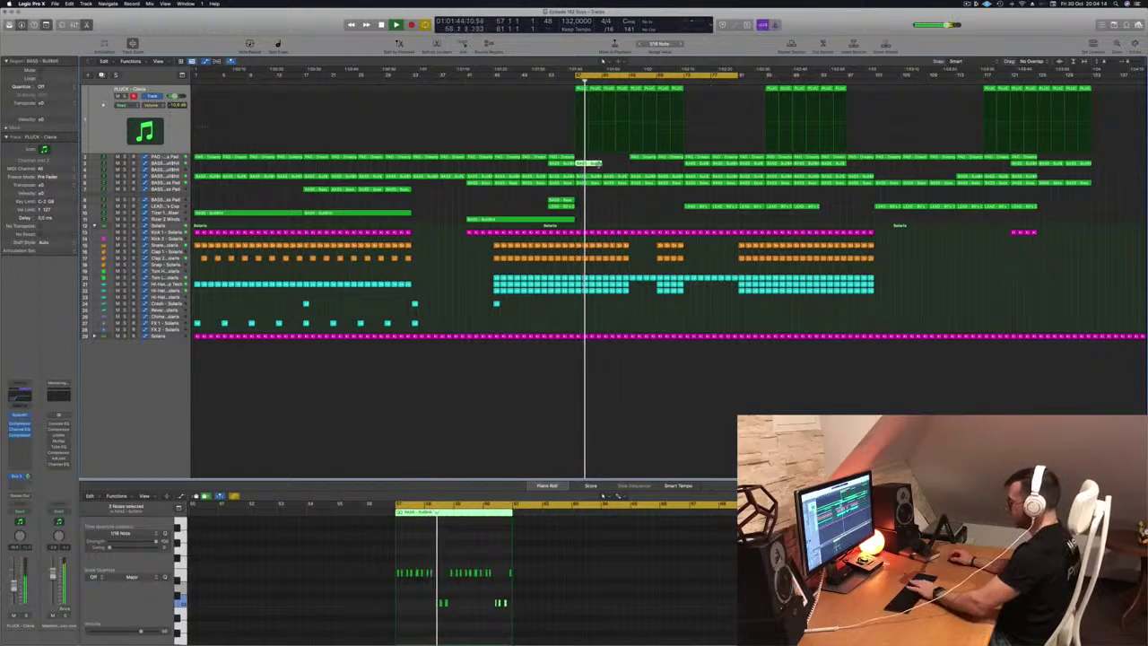
{"action": "key", "text": "Delete"}
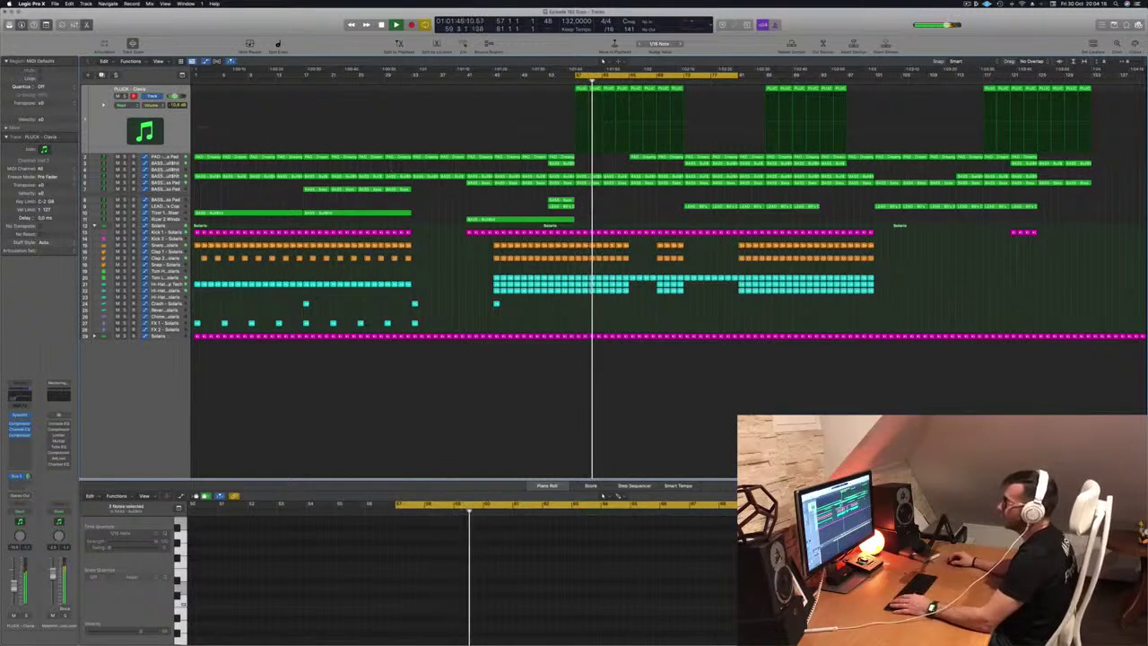
Flatten the automation on bass track 5 between bars 57 and 73
{"action": "left_click", "coordinate": [170, 176]}
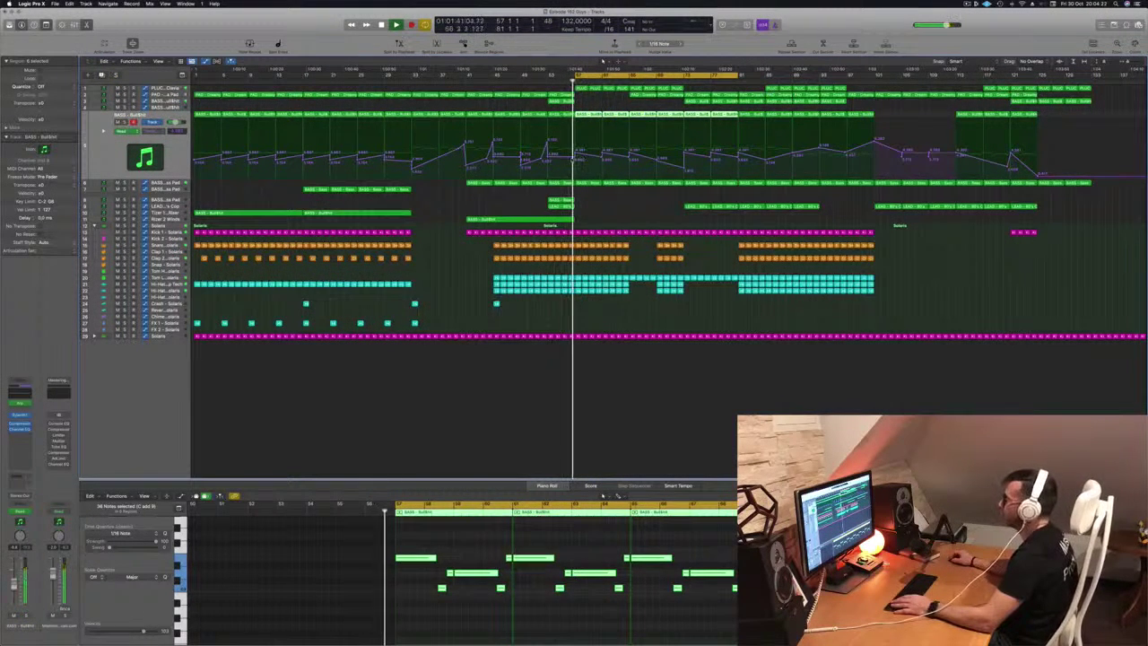
{"action": "left_click", "coordinate": [574, 160]}
{"action": "left_click_drag", "start_coordinate": [617, 155], "coordinate": [575, 159]}
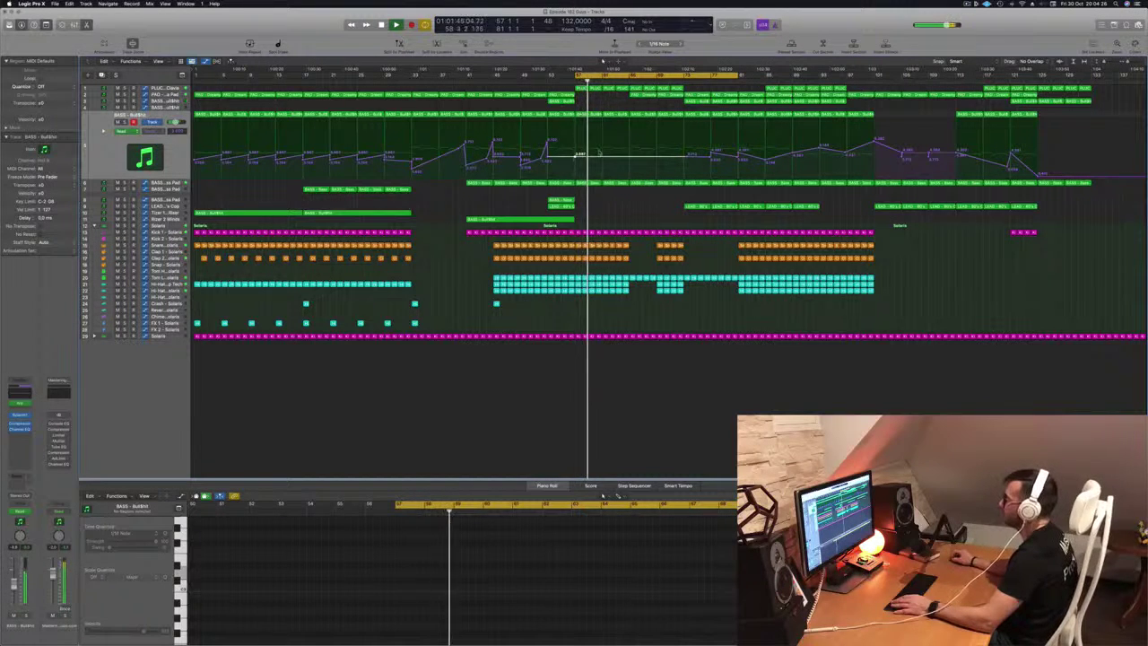
Add a sharp drop to the Bass Pad track's automation right after its peak at bar 57, and play the section
{"action": "key", "text": "Down"}
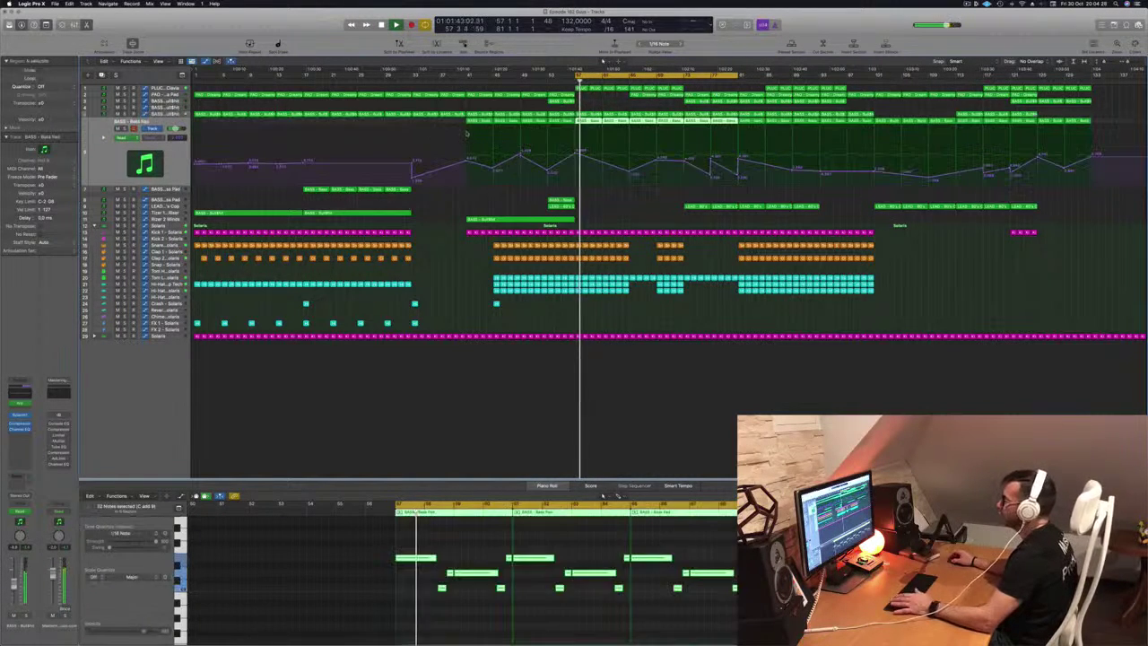
{"action": "key", "text": "Return"}
{"action": "left_click", "coordinate": [579, 155]}
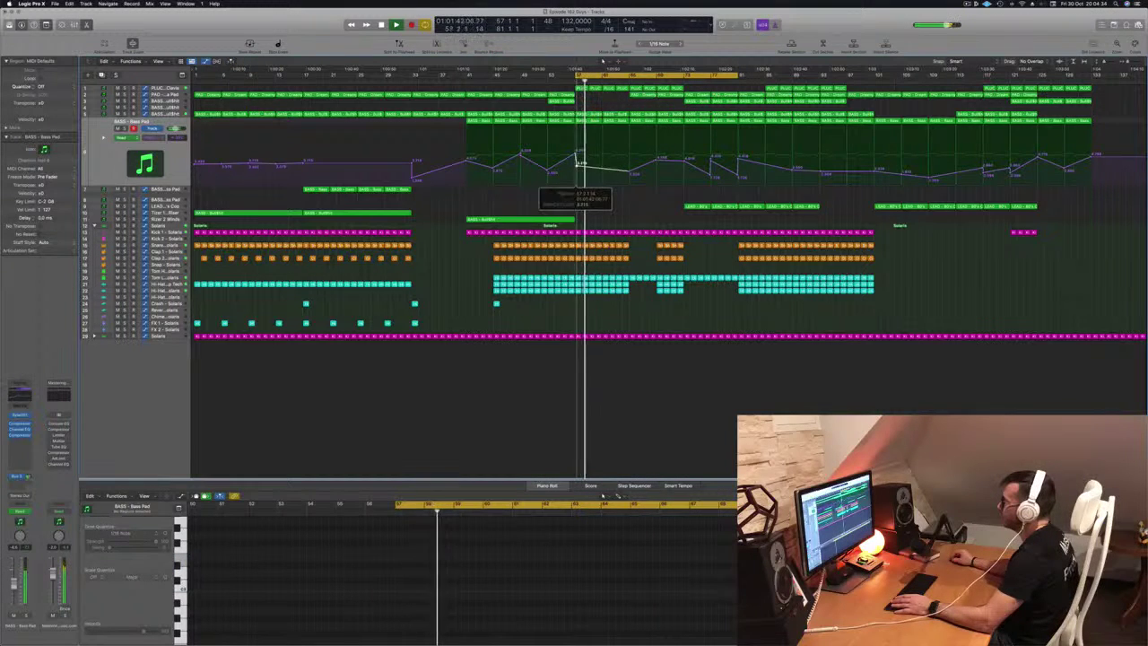
{"action": "left_click_drag", "start_coordinate": [578, 168], "coordinate": [575, 169]}
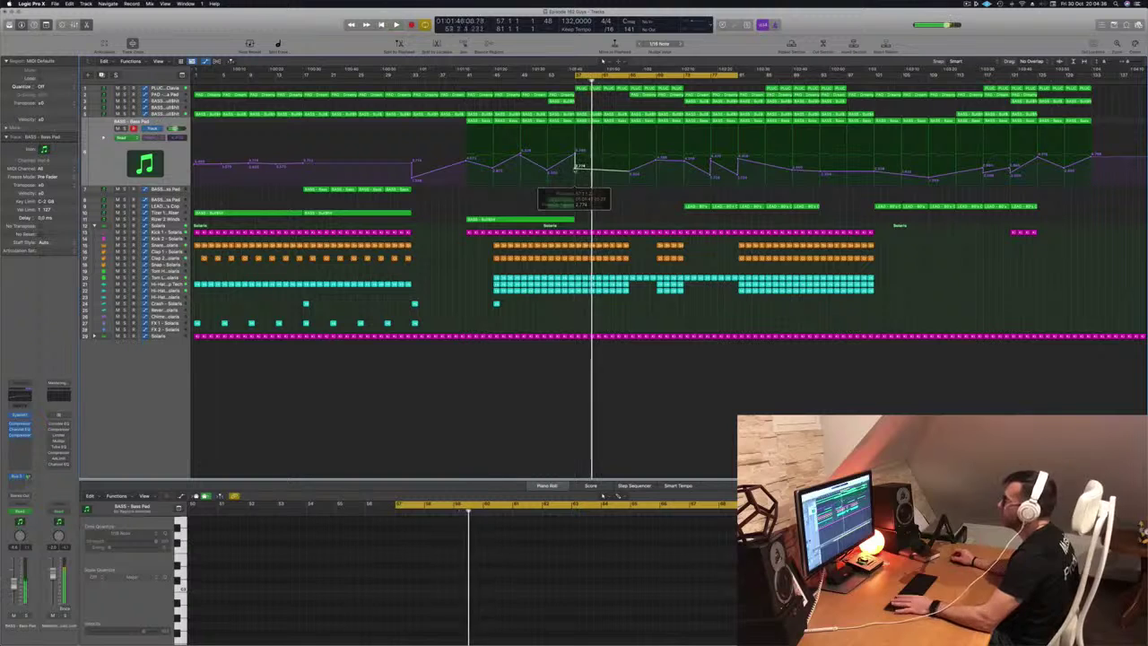
{"action": "key", "text": "space"}
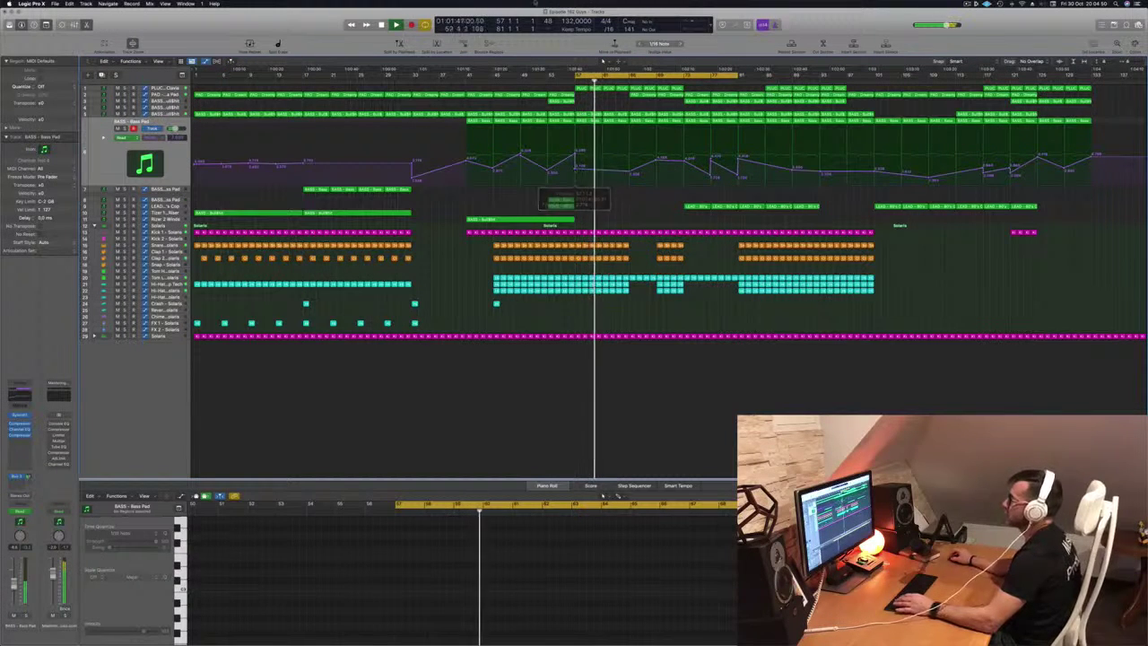
Shape bass track 5's automation from bar 57 into rises peaking at bars 61 and 65, each followed by a sharp drop
{"action": "key", "text": "Up"}
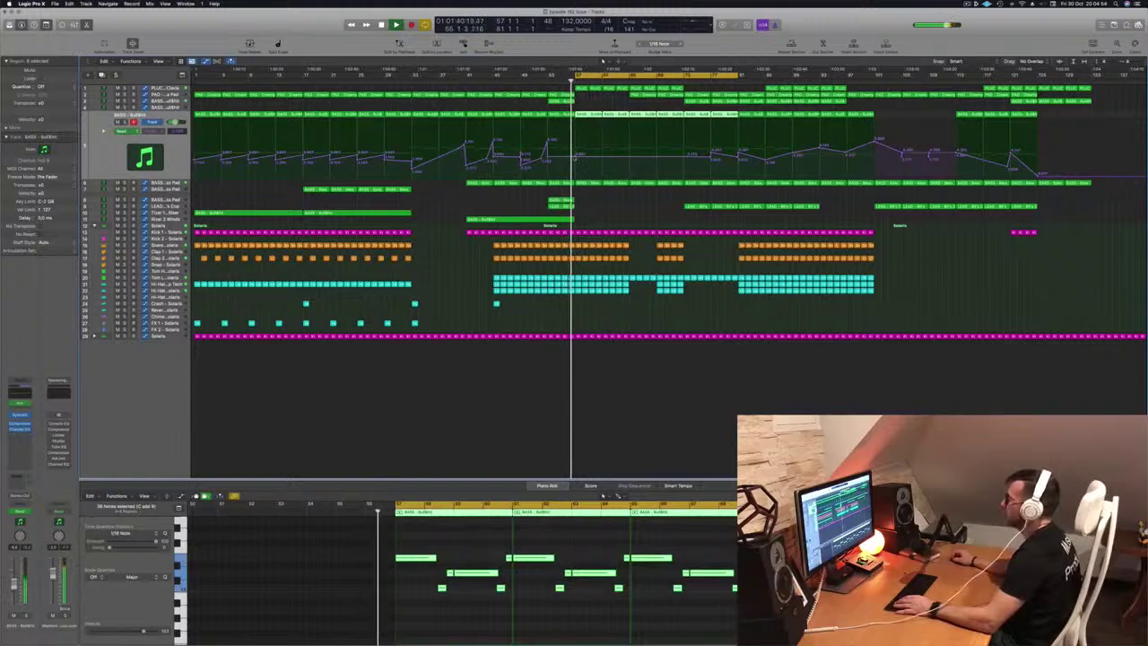
{"action": "left_click", "coordinate": [603, 158]}
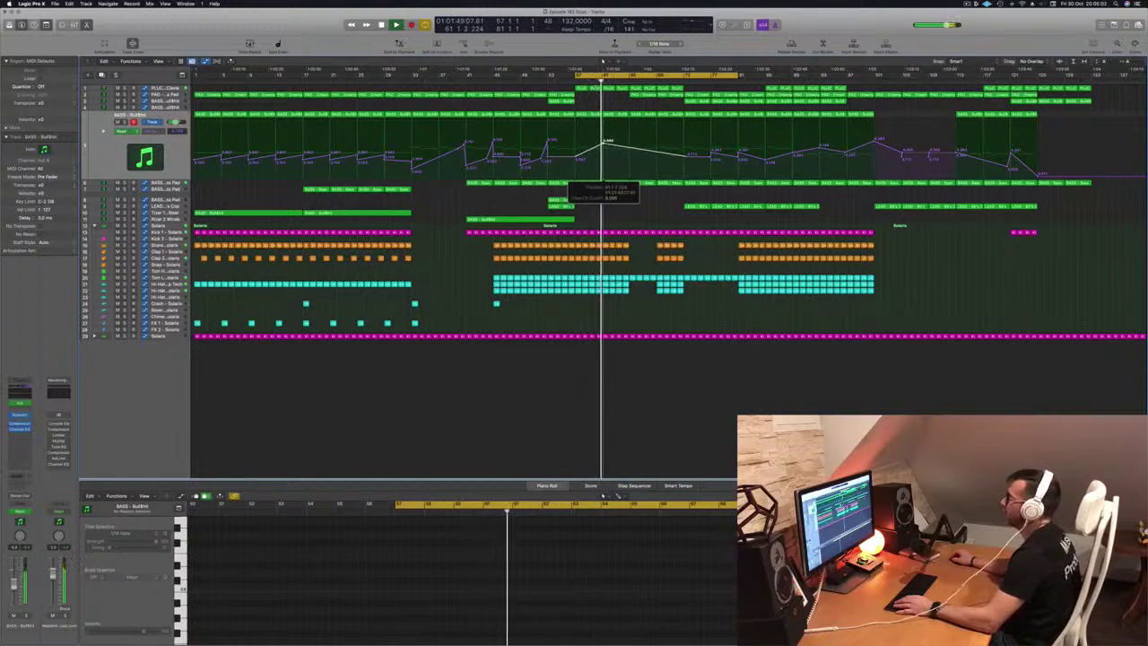
{"action": "key", "text": "space"}
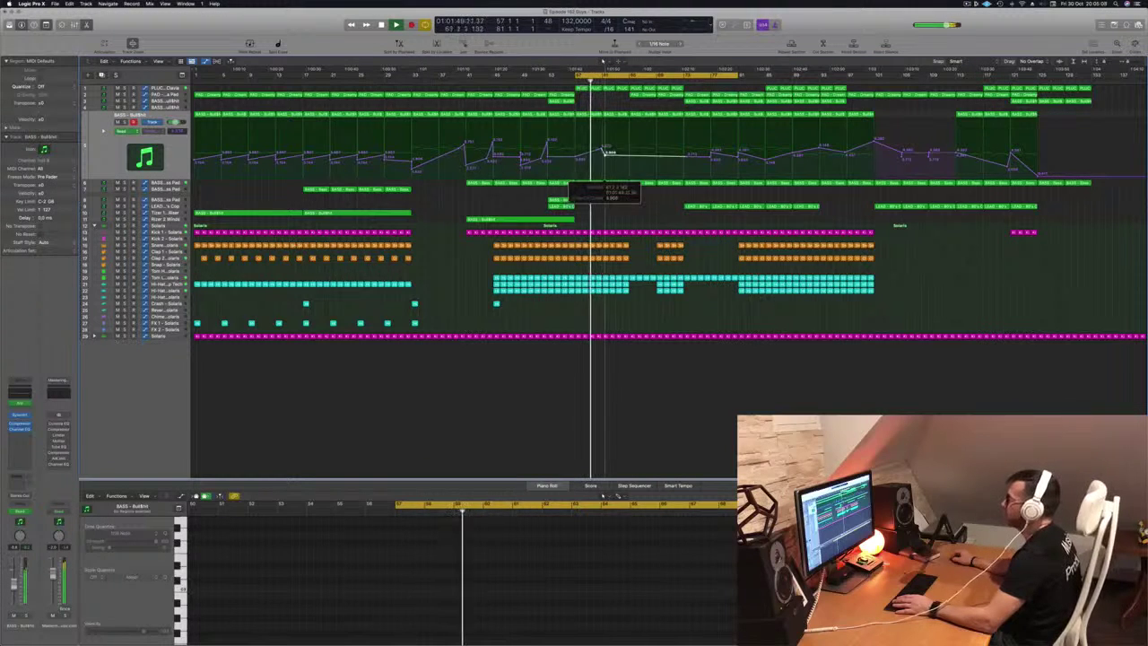
{"action": "left_click_drag", "start_coordinate": [602, 154], "coordinate": [628, 146]}
{"action": "left_click", "coordinate": [629, 155]}
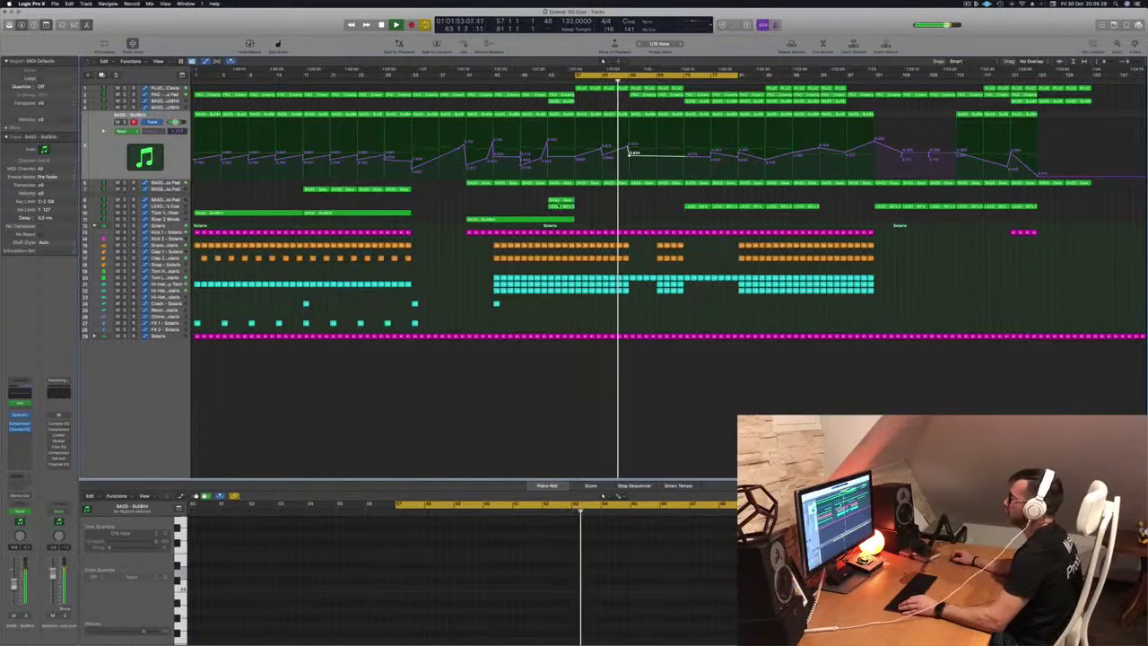
Copy the lead region at bar 53 to bar 65 on the same track
{"action": "left_click_drag", "start_coordinate": [562, 206], "coordinate": [632, 208]}
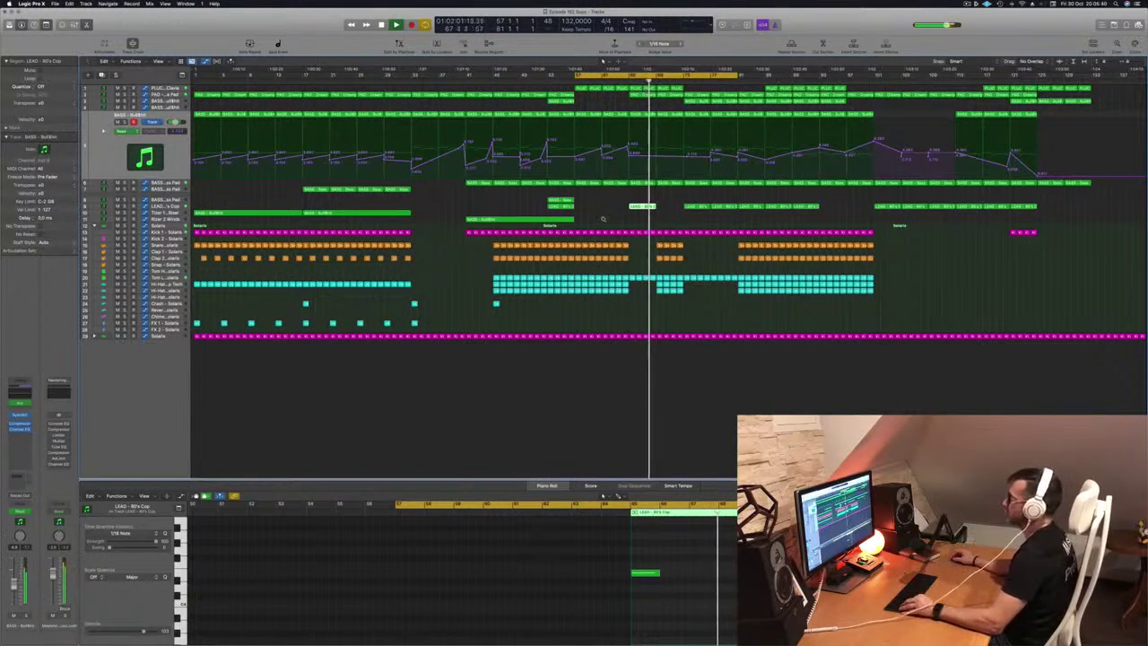
{"action": "scroll", "coordinate": [607, 239], "scroll_direction": "down", "scroll_amount": 1}
{"action": "scroll", "coordinate": [609, 260], "scroll_direction": "up", "scroll_amount": 5}
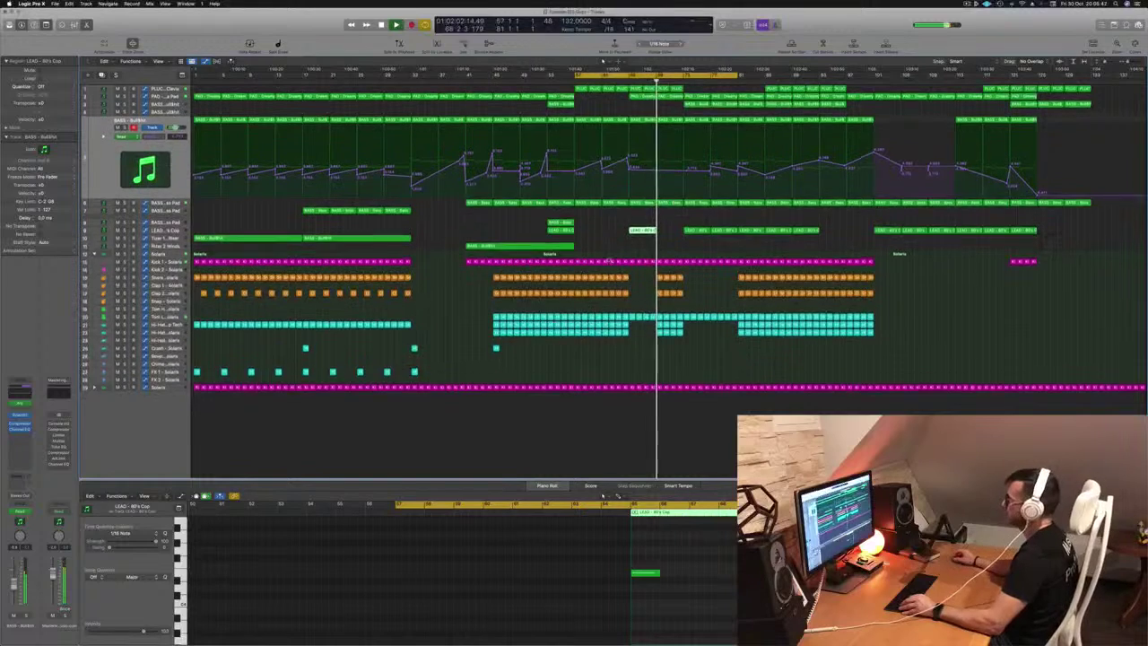
{"action": "left_click", "coordinate": [618, 106]}
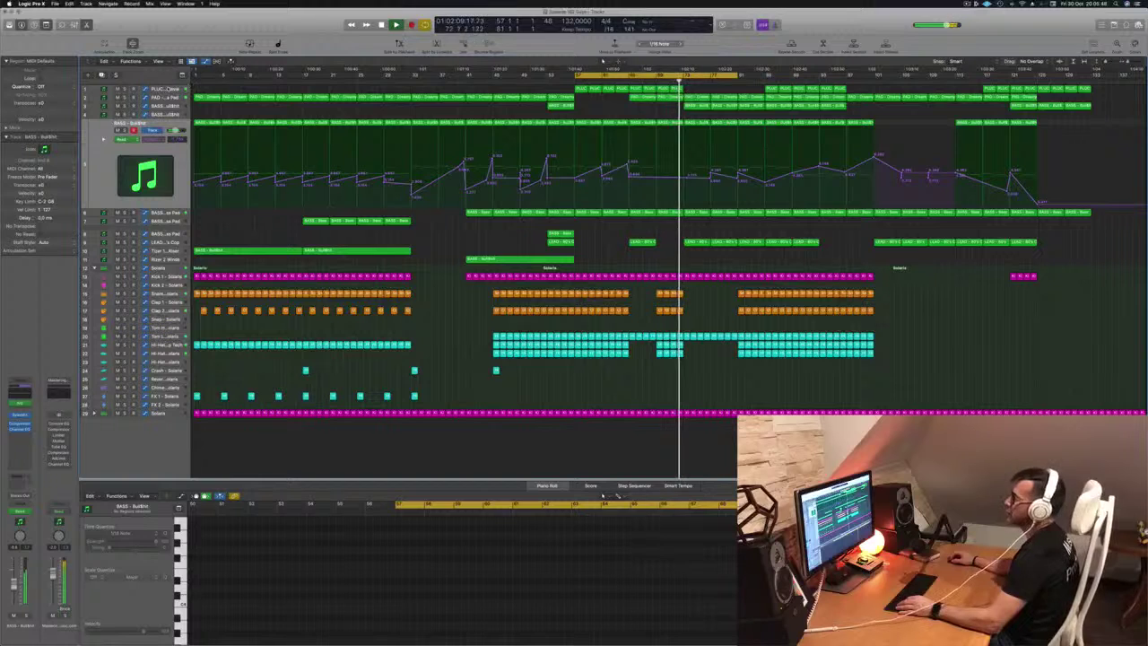
Copy the crash hit at bar 45 to bar 81, extend the cycle range to bar 101, and play from bar 85
{"action": "left_click", "coordinate": [186, 88]}
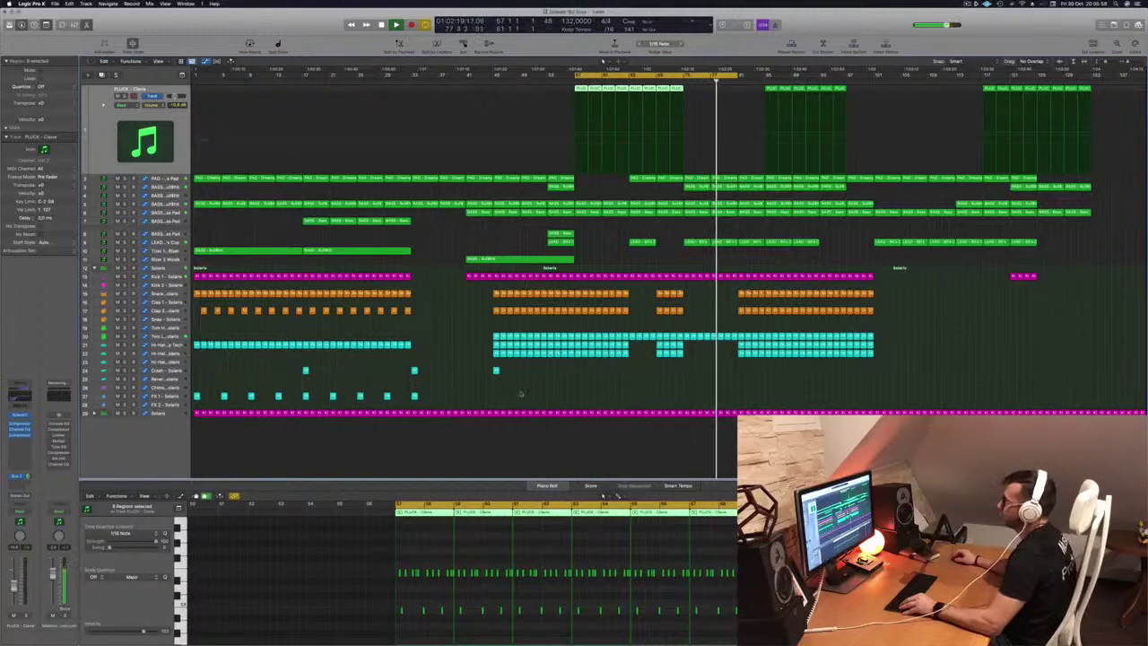
{"action": "left_click", "coordinate": [495, 370]}
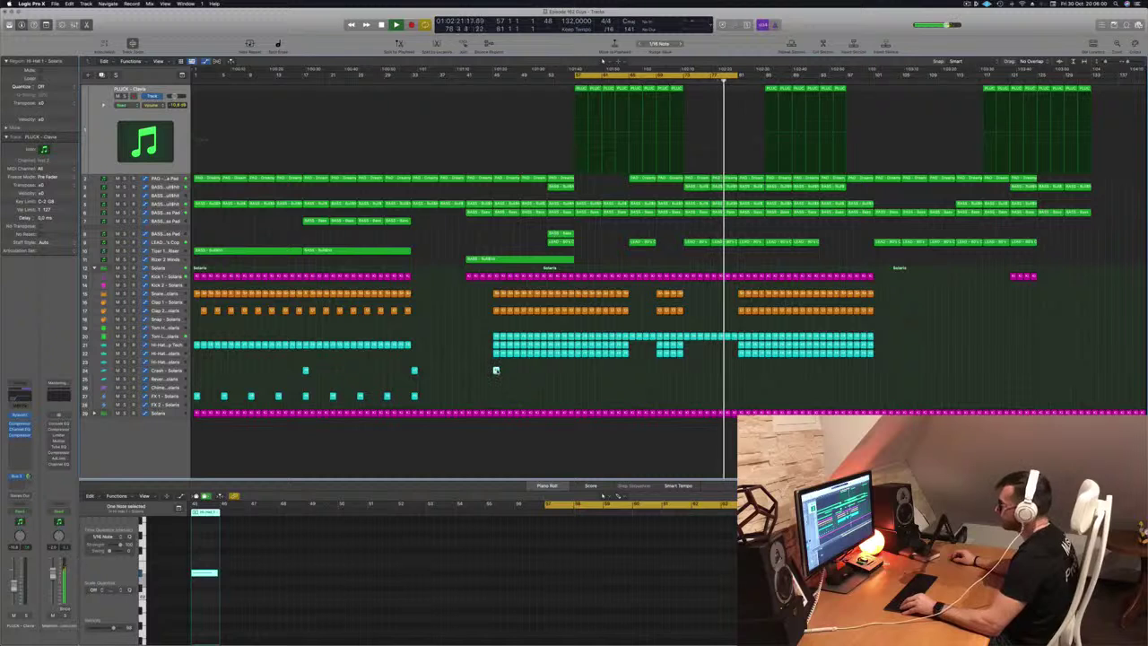
{"action": "left_click_drag", "start_coordinate": [495, 370], "coordinate": [741, 371]}
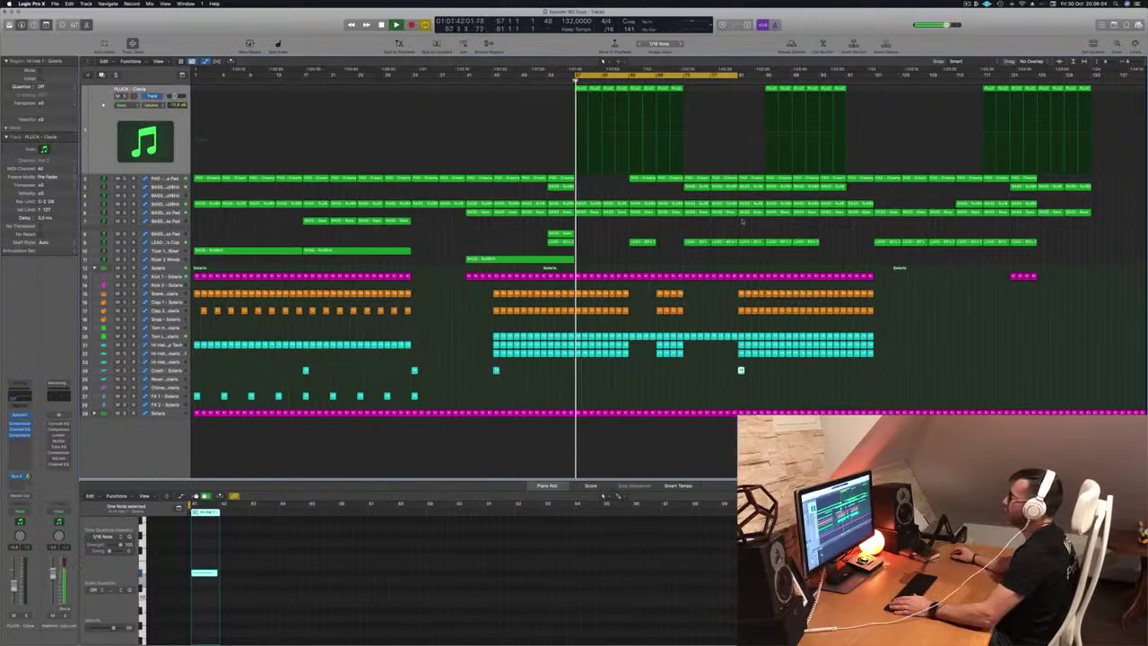
{"action": "left_click_drag", "start_coordinate": [738, 76], "coordinate": [873, 76]}
{"action": "left_click", "coordinate": [763, 83]}
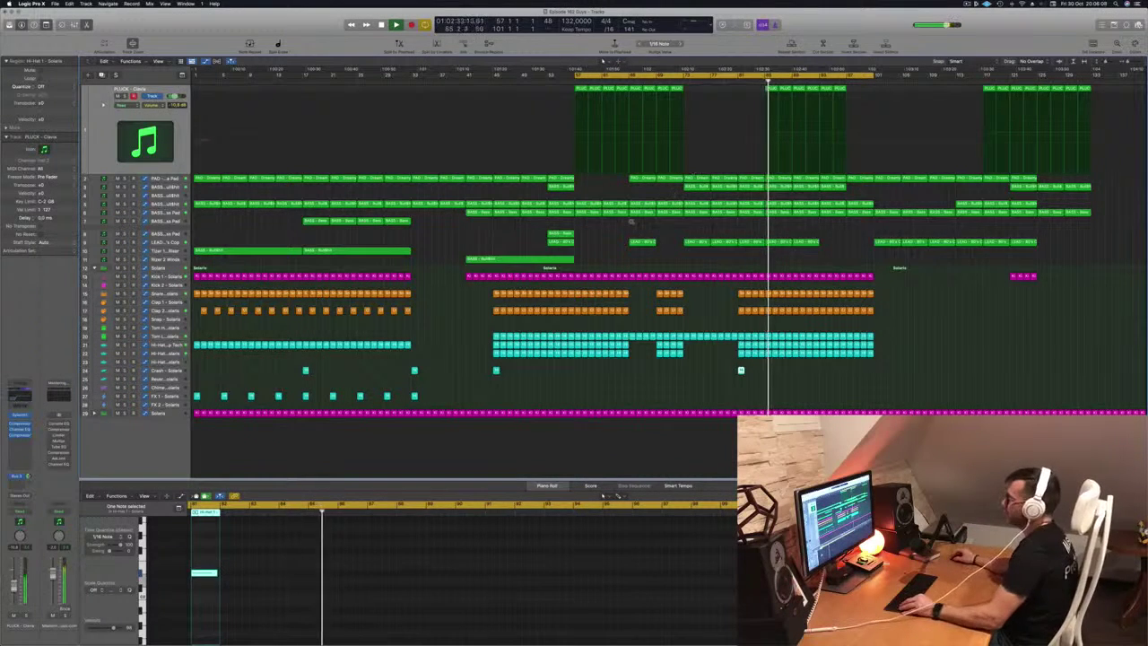
Copy the second riser's region from bar 41 to bar 85 and check the bass tracks' automation during playback
{"action": "left_click", "coordinate": [507, 260]}
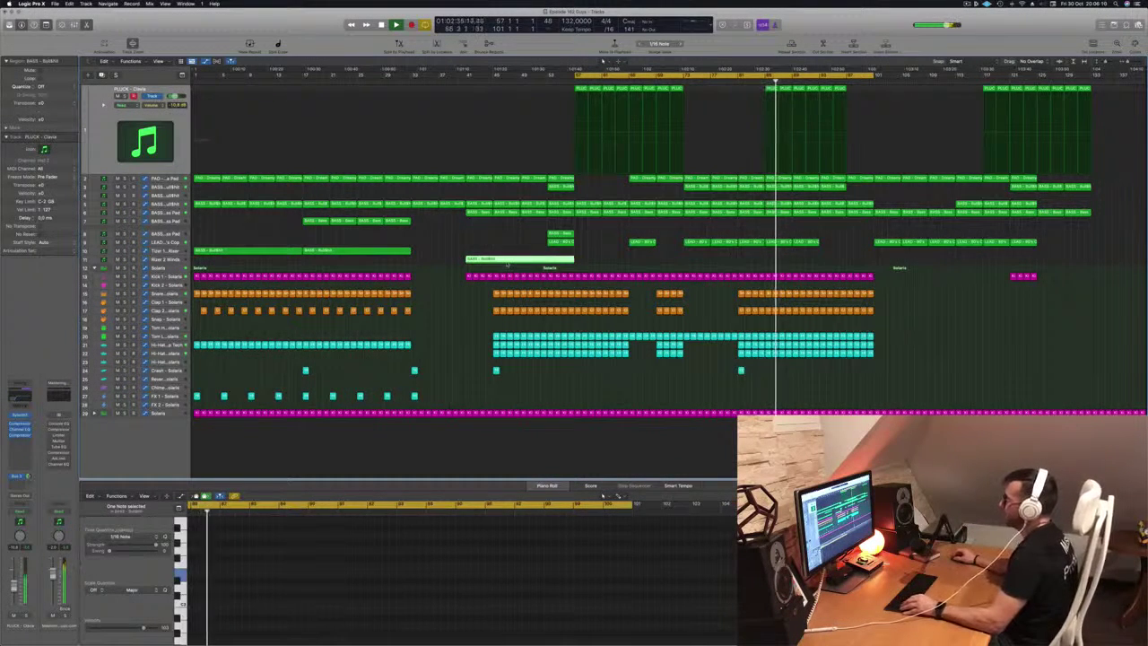
{"action": "left_click_drag", "start_coordinate": [507, 261], "coordinate": [800, 261]}
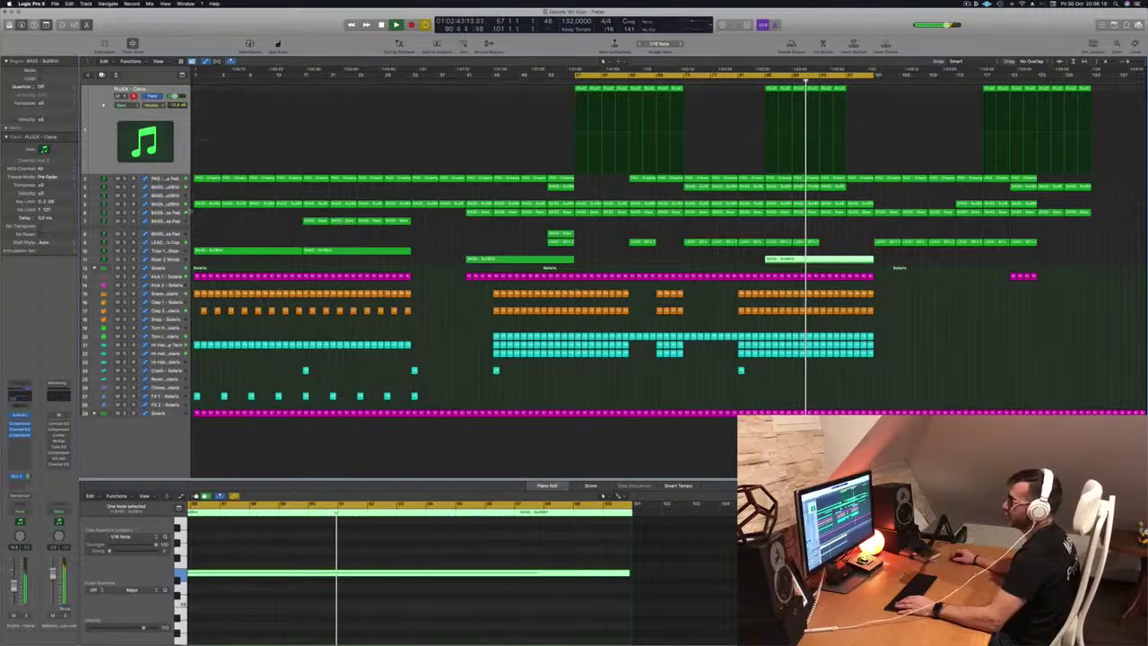
{"action": "left_click", "coordinate": [181, 214]}
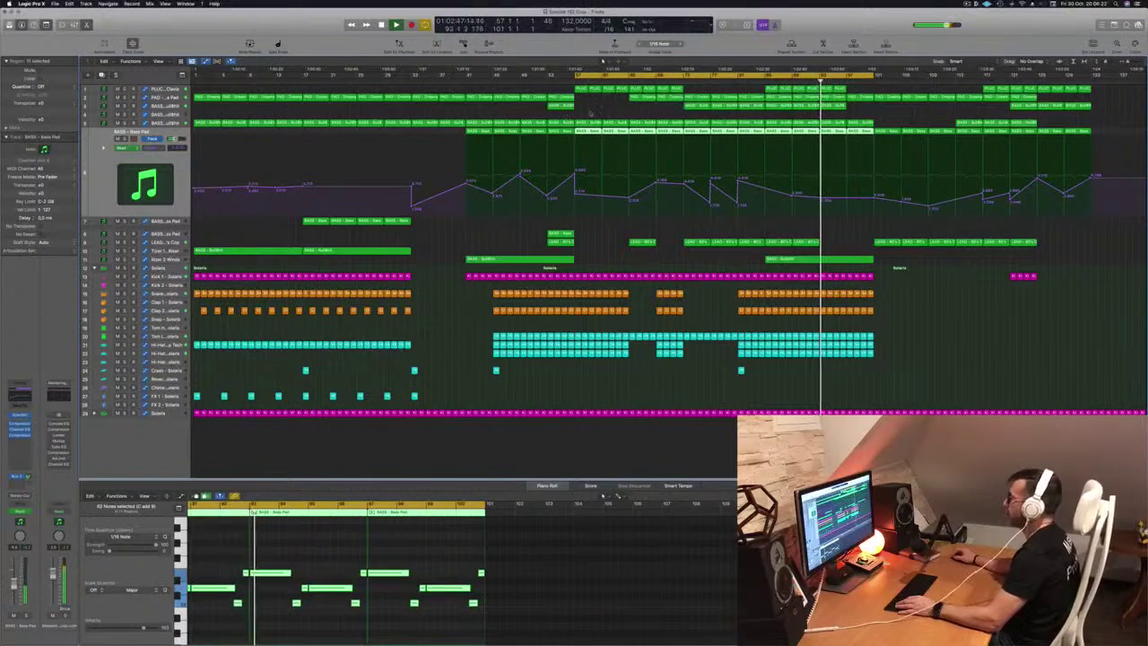
{"action": "key", "text": "Up"}
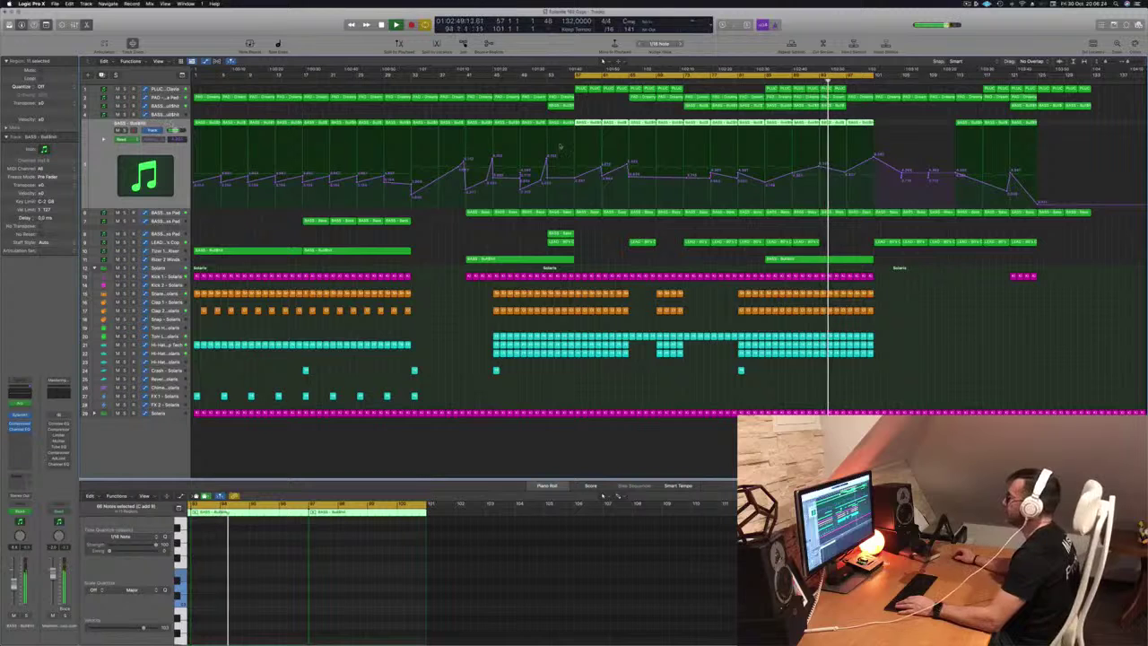
{"action": "left_click", "coordinate": [784, 82]}
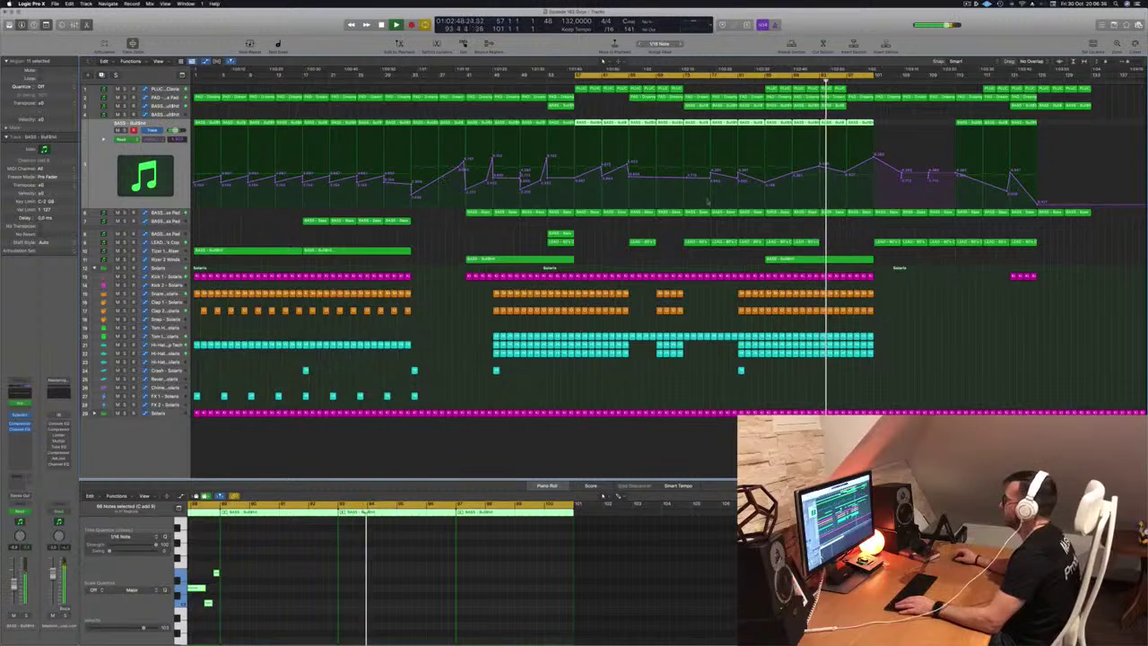
{"action": "left_click", "coordinate": [849, 244]}
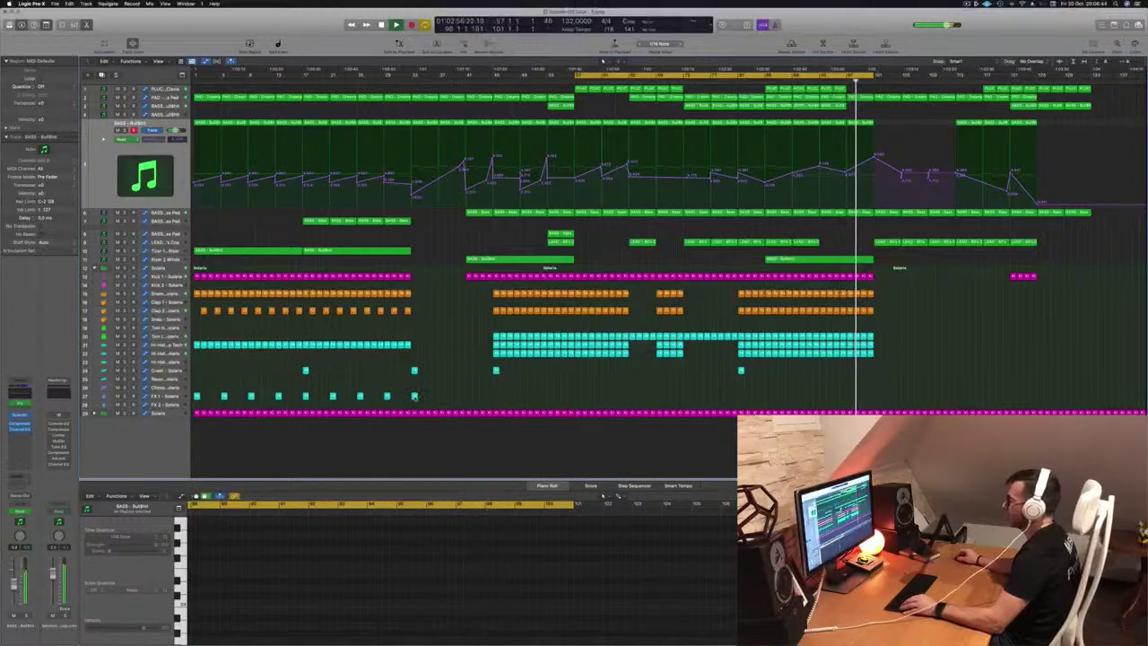
Copy the FX 1 hit at bar 33 to bar 101 and extend the cycle range past the arrangement's last regions
{"action": "left_click_drag", "start_coordinate": [413, 396], "coordinate": [877, 400]}
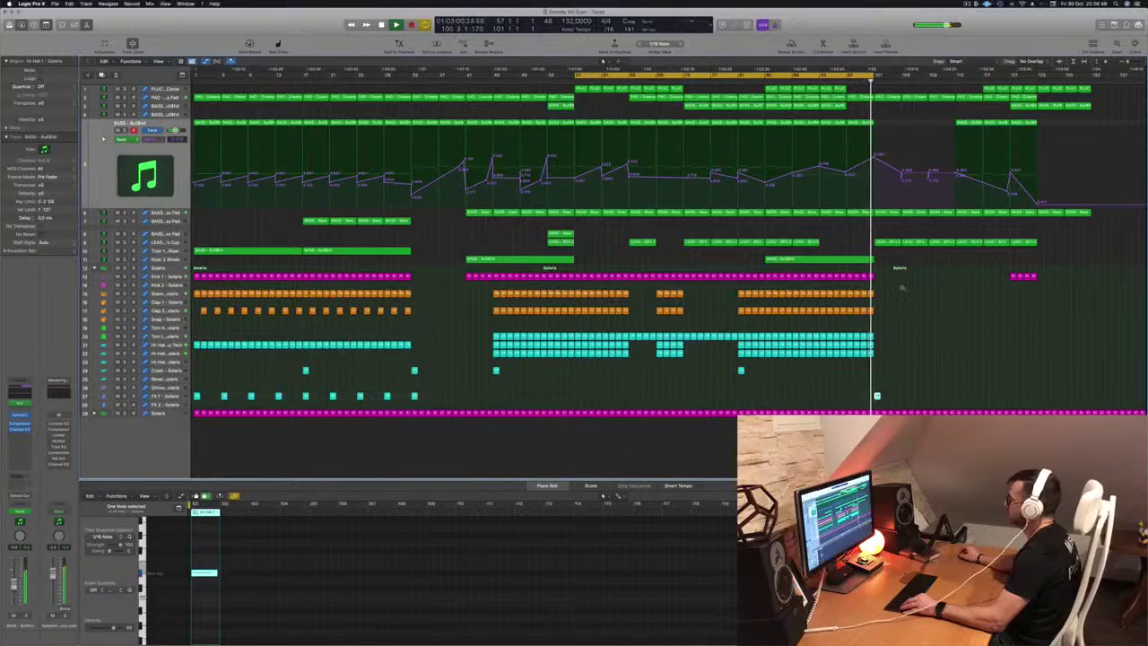
{"action": "scroll", "coordinate": [981, 318], "scroll_direction": "up", "scroll_amount": 4}
{"action": "scroll", "coordinate": [1000, 319], "scroll_direction": "down", "scroll_amount": 5}
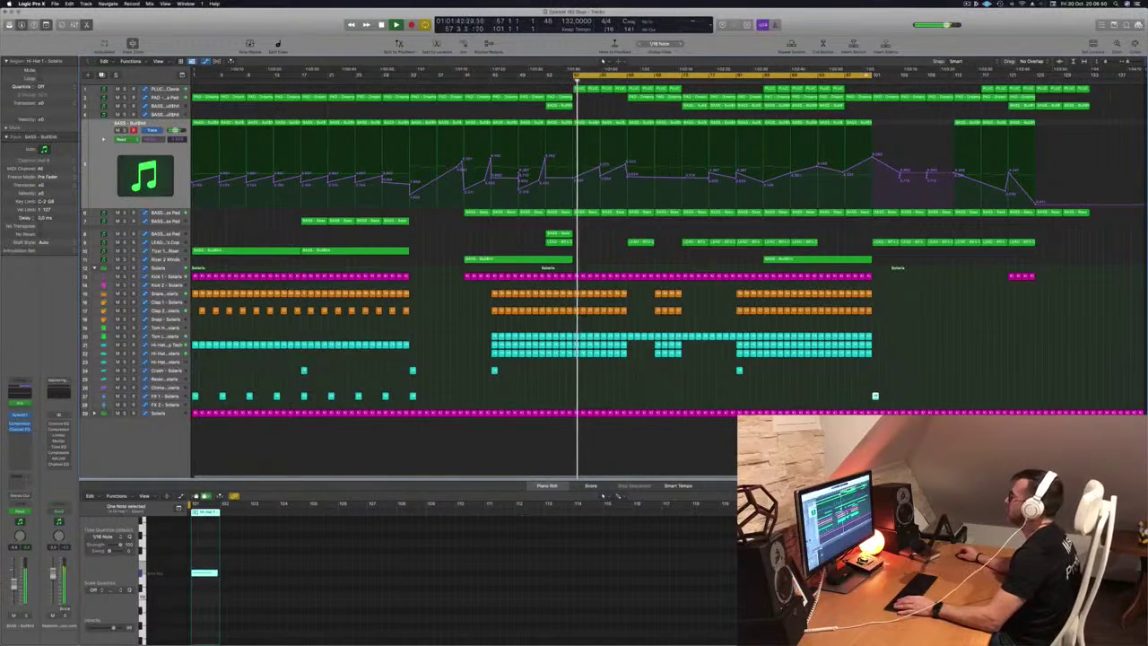
{"action": "left_click_drag", "start_coordinate": [871, 77], "coordinate": [1110, 77]}
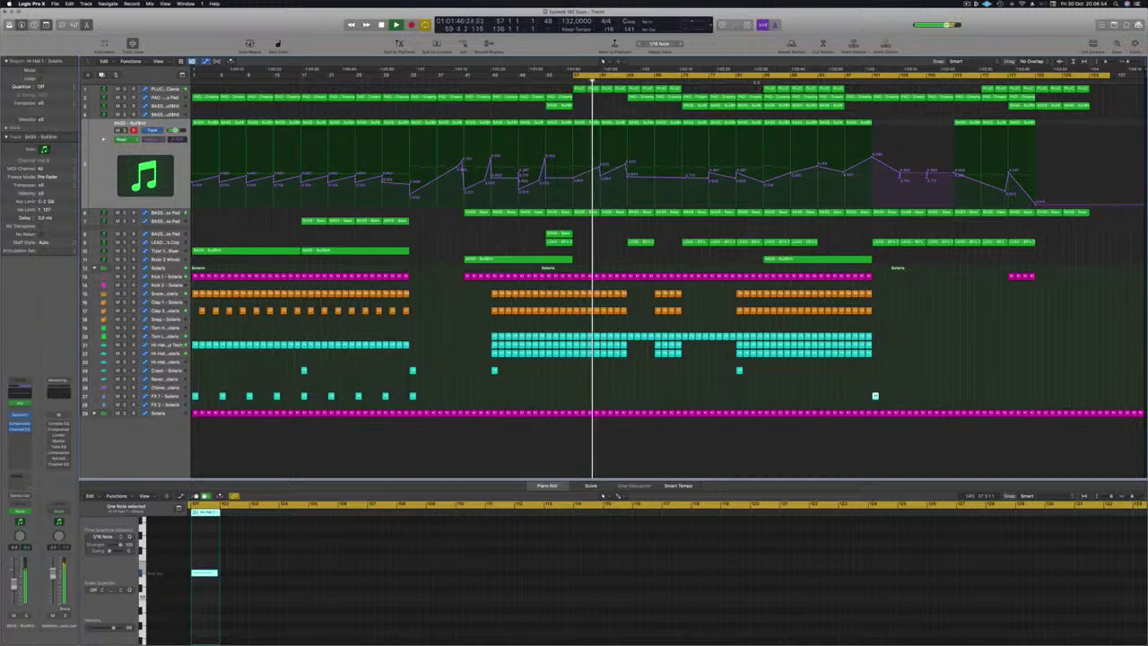
{"action": "left_click", "coordinate": [756, 82]}
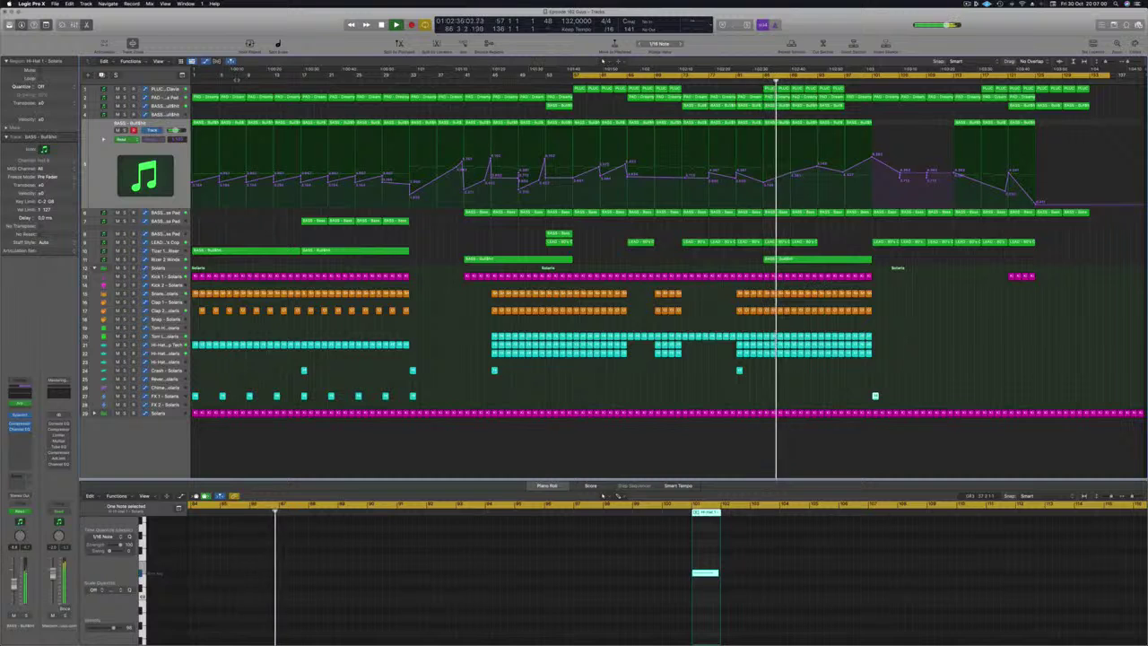
Play the section from bar 85 and inspect the PLUCK - Clavia track's Sylenth1 synth, then close its window
{"action": "left_click", "coordinate": [169, 90]}
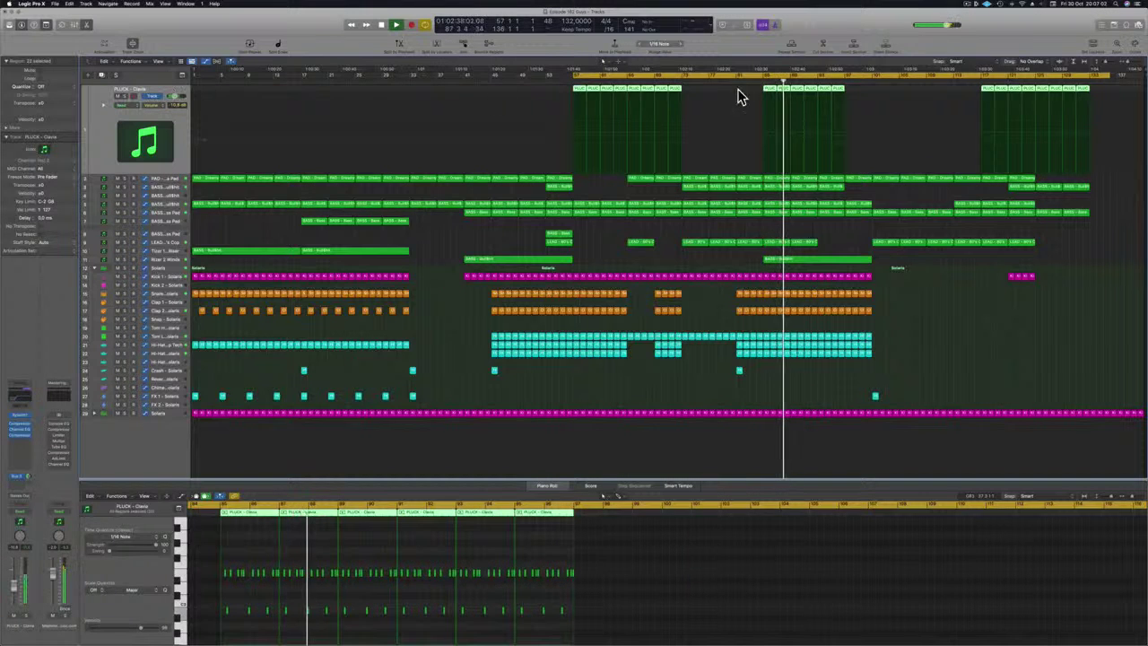
{"action": "left_click", "coordinate": [764, 81]}
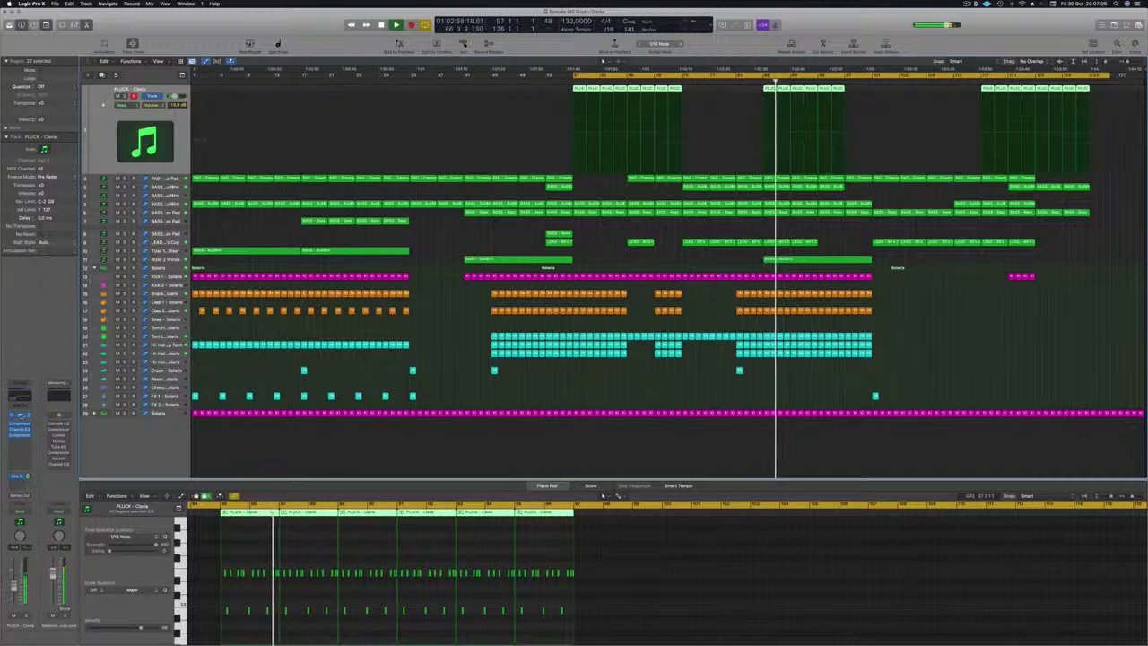
{"action": "key", "text": "v"}
{"action": "left_click_drag", "start_coordinate": [575, 100], "coordinate": [798, 224]}
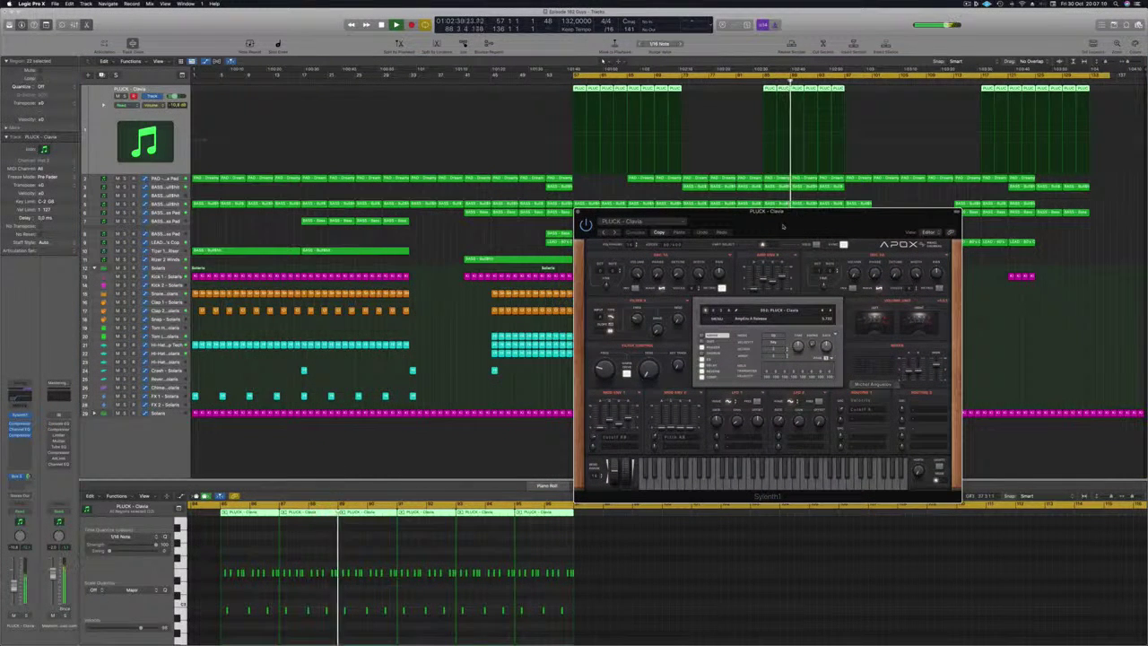
{"action": "left_click_drag", "start_coordinate": [782, 226], "coordinate": [744, 239]}
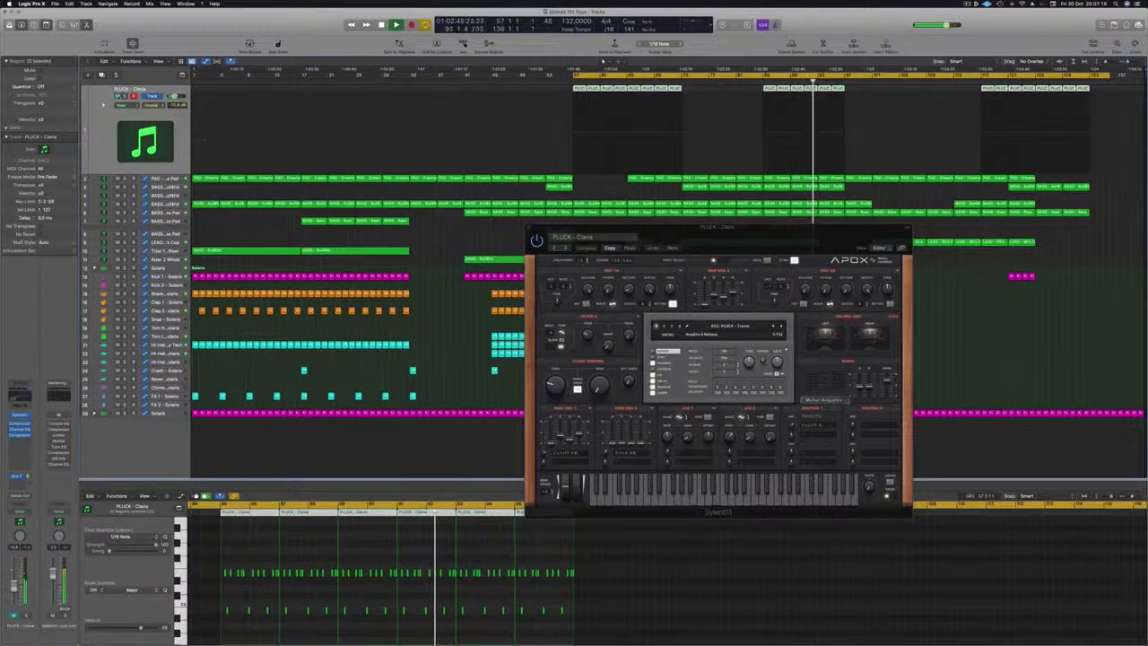
{"action": "left_click_drag", "start_coordinate": [721, 234], "coordinate": [666, 239]}
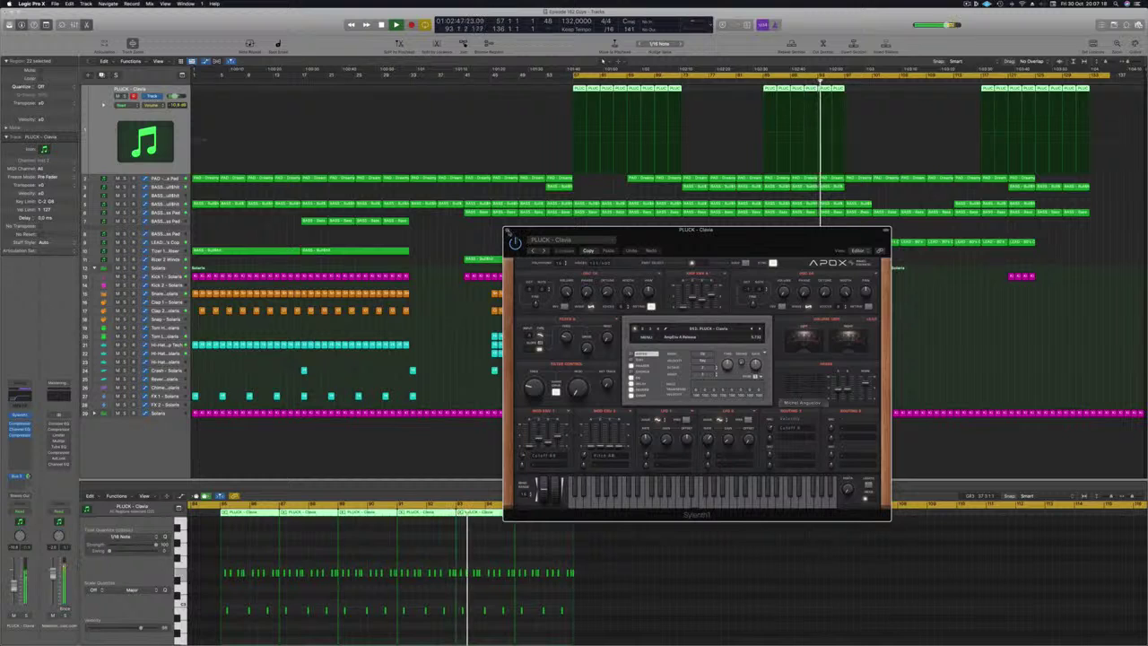
{"action": "left_click", "coordinate": [509, 231]}
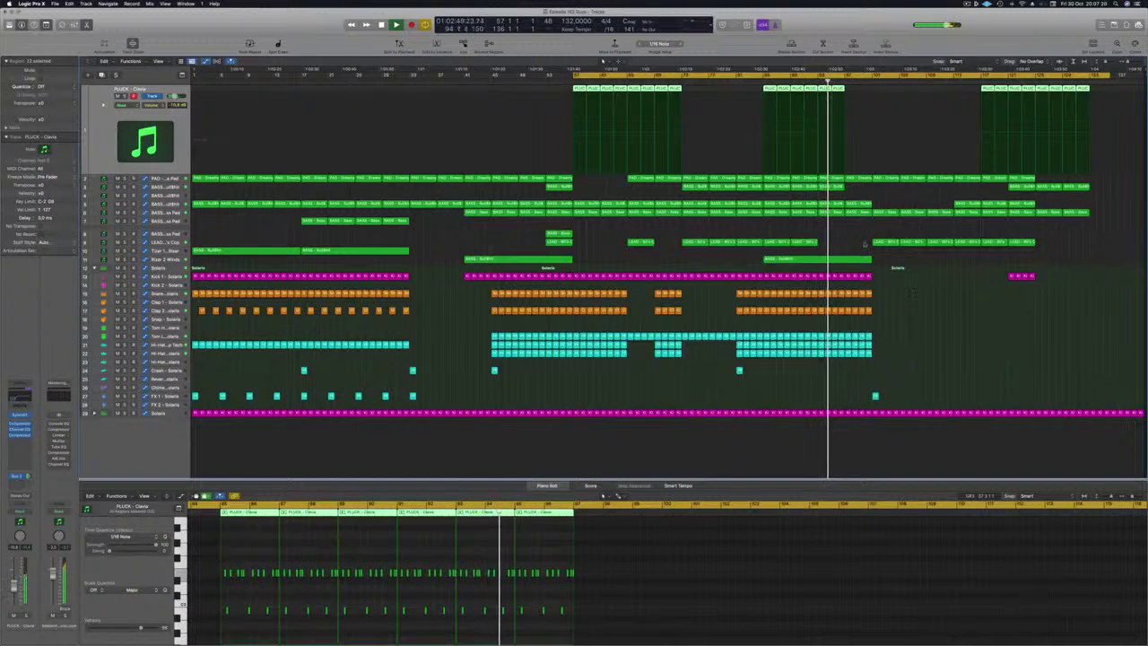
Continue the pluck regions from bar 97 to bar 101 on the PLUCK - Clavia track
{"action": "left_click", "coordinate": [858, 137]}
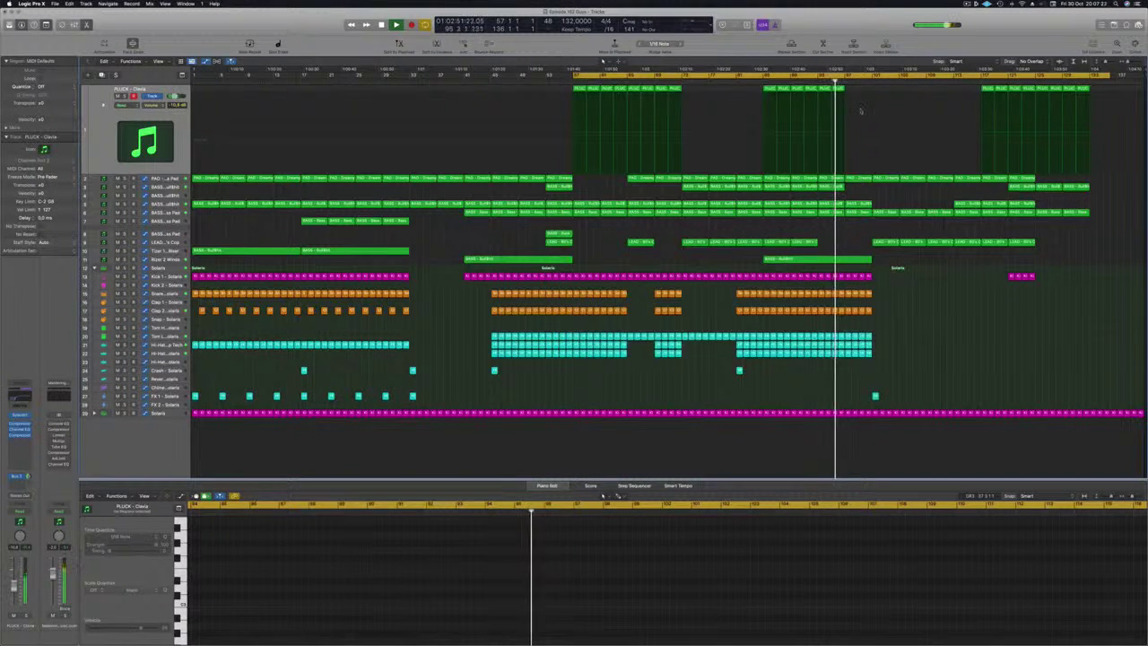
{"action": "scroll", "coordinate": [863, 127], "scroll_direction": "up", "scroll_amount": 2}
{"action": "scroll", "coordinate": [862, 124], "scroll_direction": "down", "scroll_amount": 1}
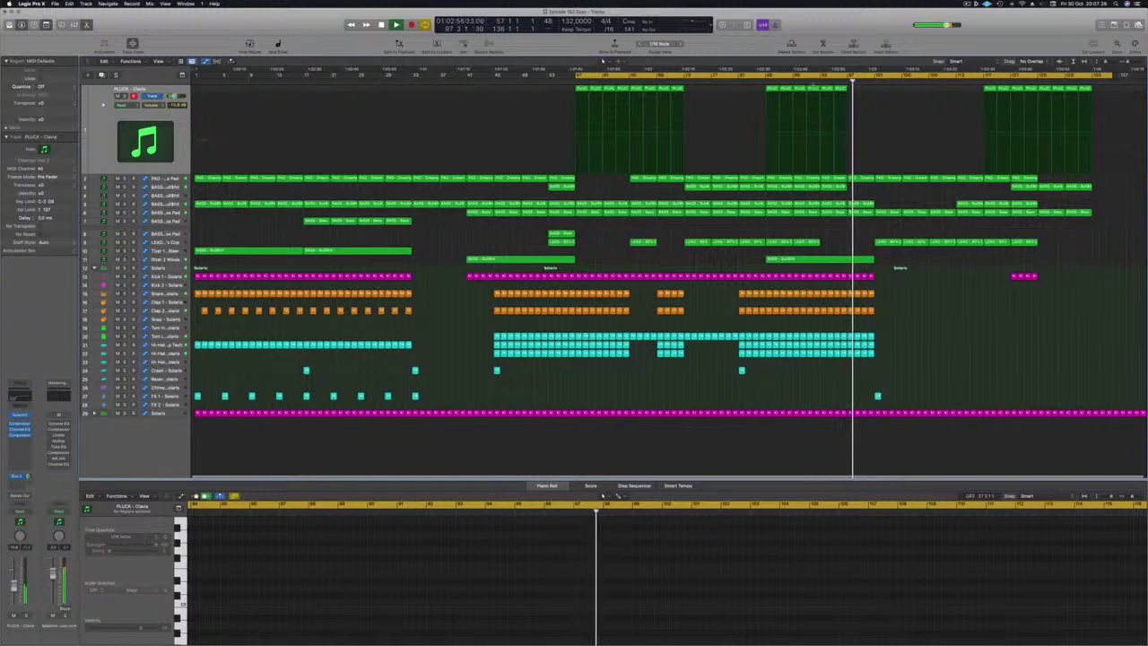
{"action": "left_click", "coordinate": [764, 81]}
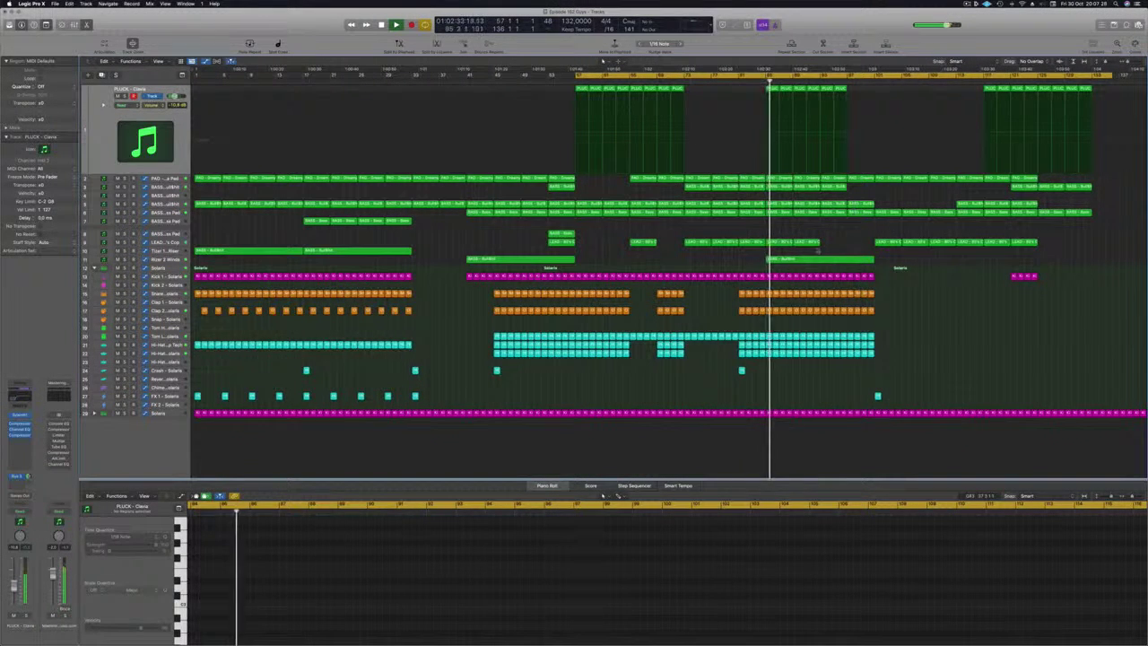
{"action": "mouse_move", "coordinate": [861, 95]}
{"action": "left_mouse_down"}
{"action": "mouse_move", "coordinate": [829, 90]}
{"action": "mouse_move", "coordinate": [856, 94]}
{"action": "left_mouse_up"}
{"action": "left_click", "coordinate": [832, 236]}
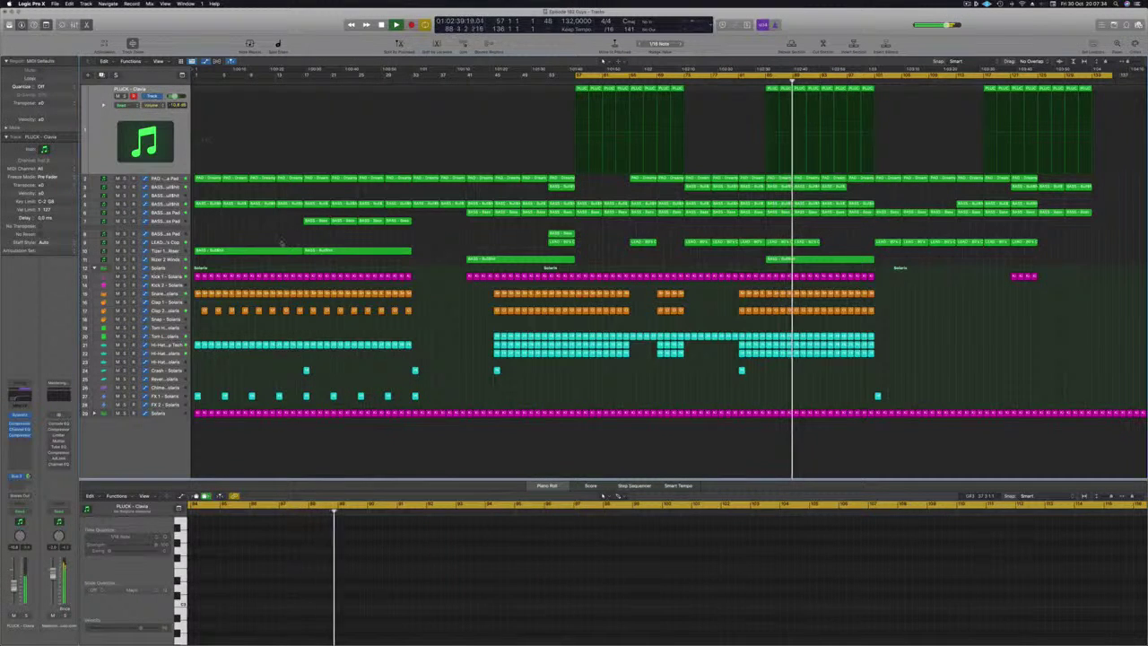
Copy the lead's two regions at bar 85 to bar 93 and smooth out the automation drop at bar 93
{"action": "left_click", "coordinate": [165, 242]}
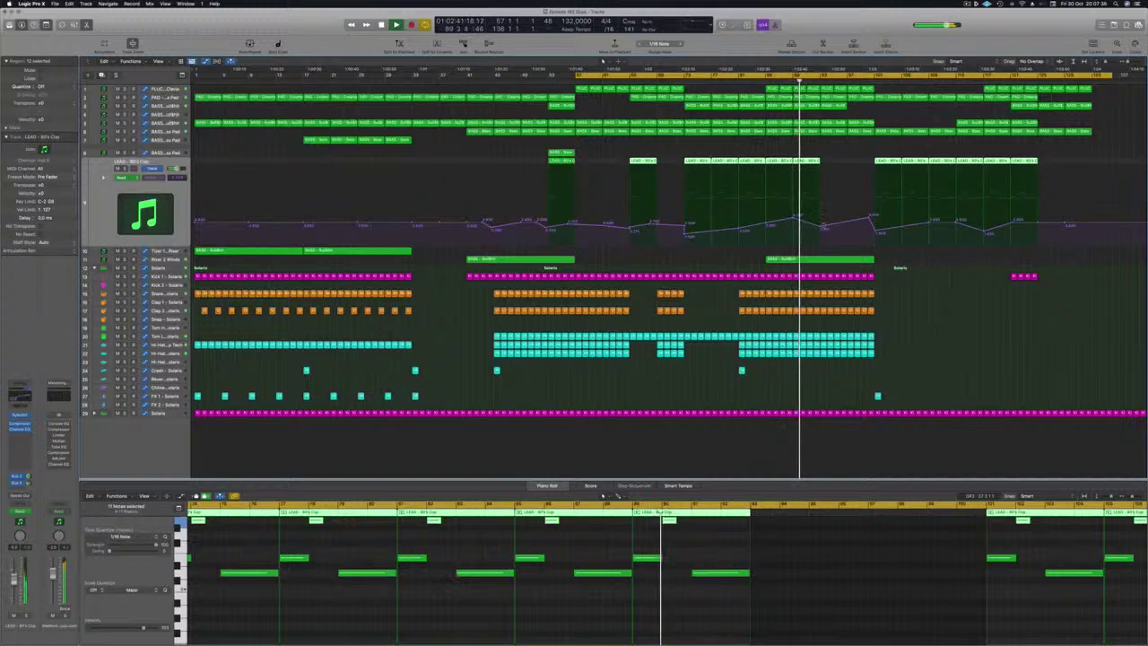
{"action": "left_click_drag", "start_coordinate": [820, 231], "coordinate": [823, 212]}
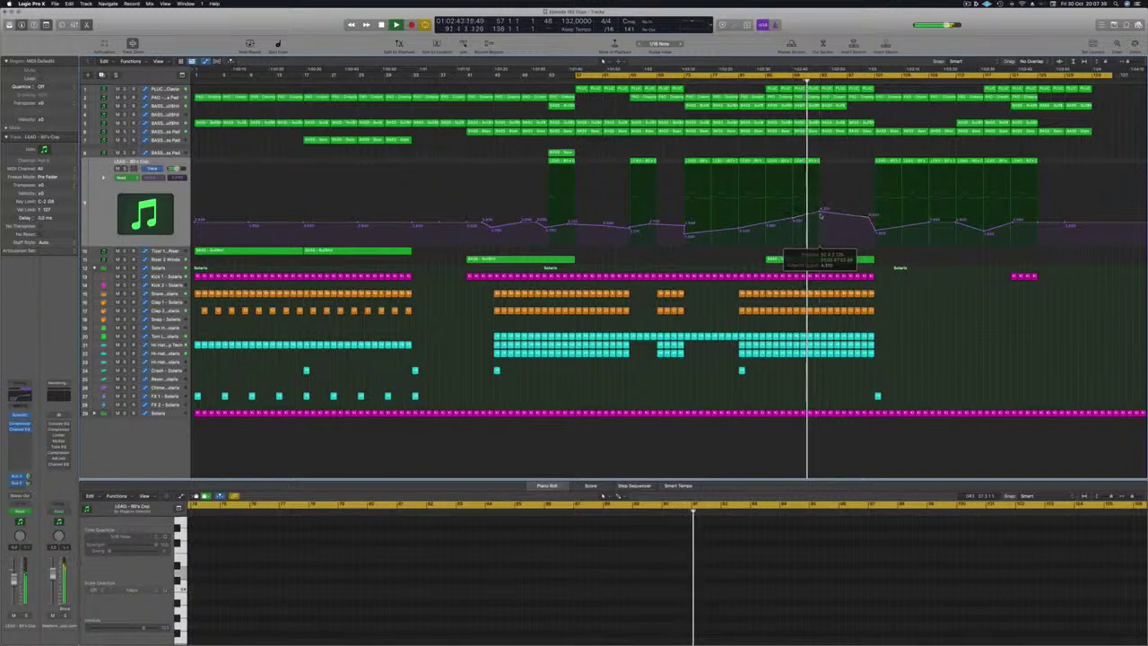
{"action": "left_click", "coordinate": [807, 160]}
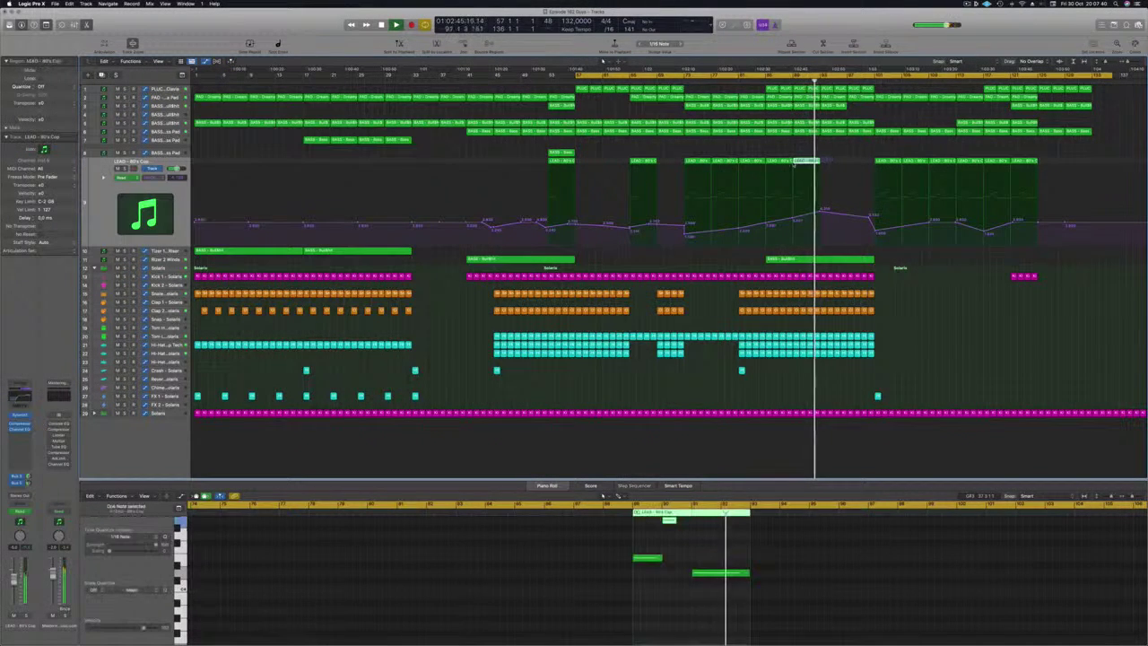
{"action": "left_click", "coordinate": [785, 161], "text": "shift"}
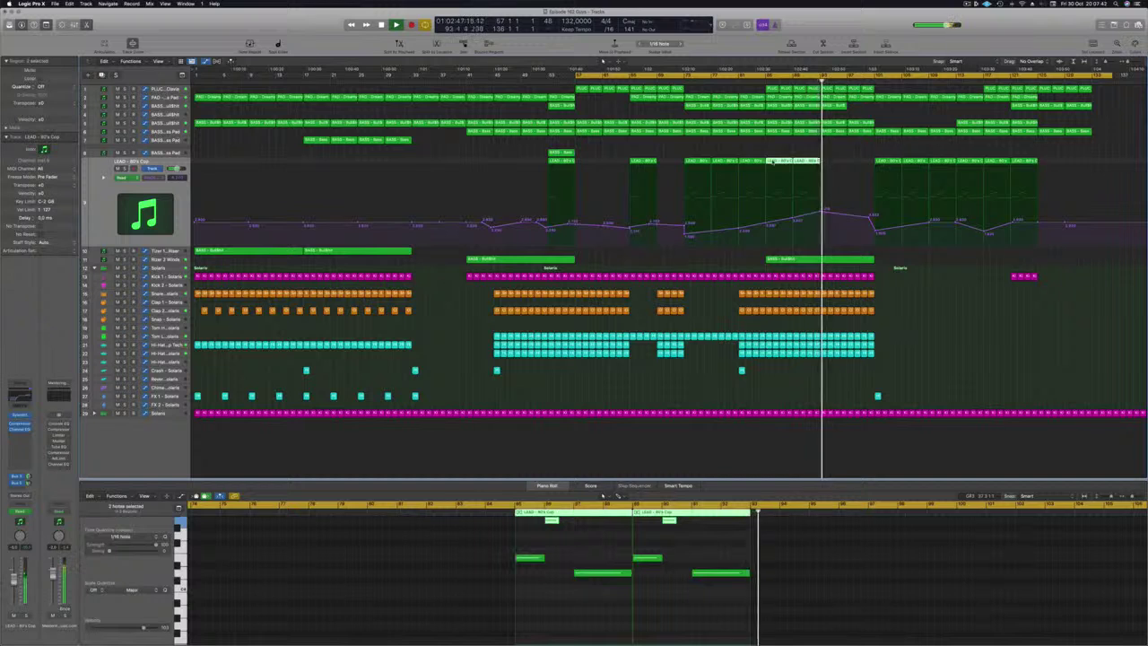
{"action": "left_click_drag", "start_coordinate": [812, 162], "coordinate": [866, 162]}
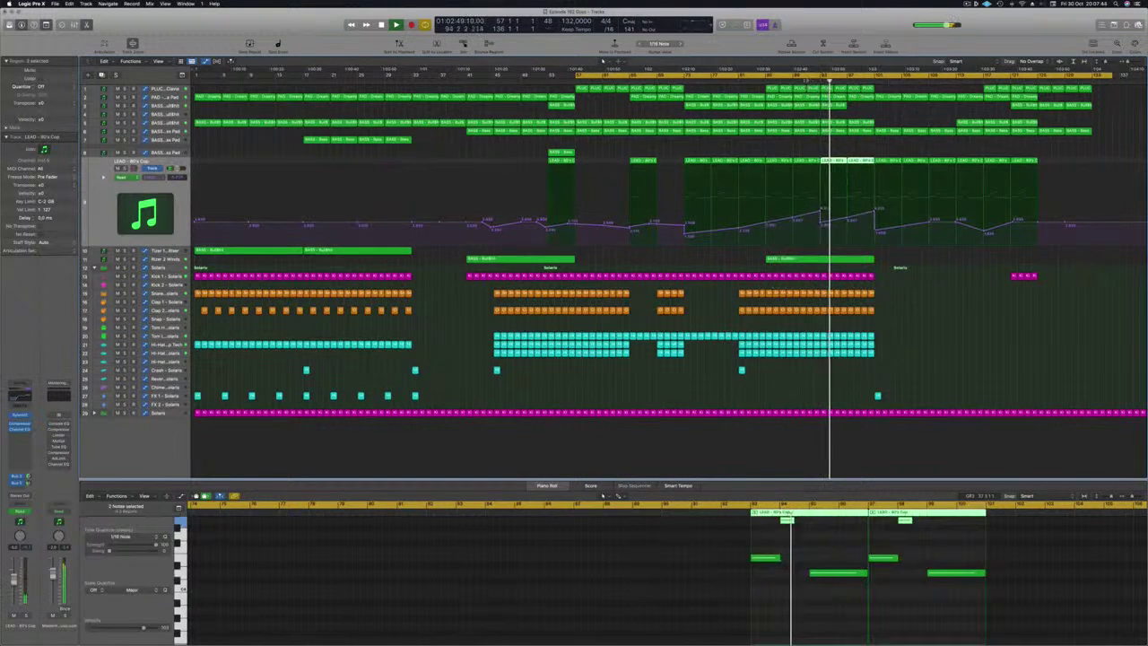
{"action": "left_click", "coordinate": [764, 83]}
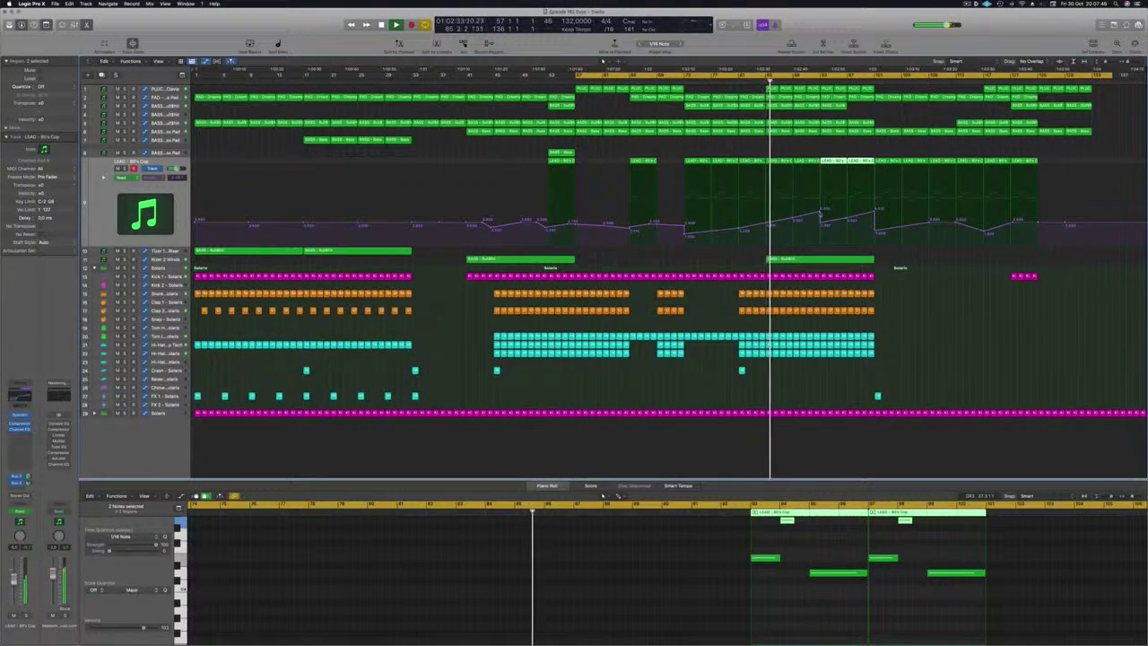
{"action": "left_click", "coordinate": [820, 214]}
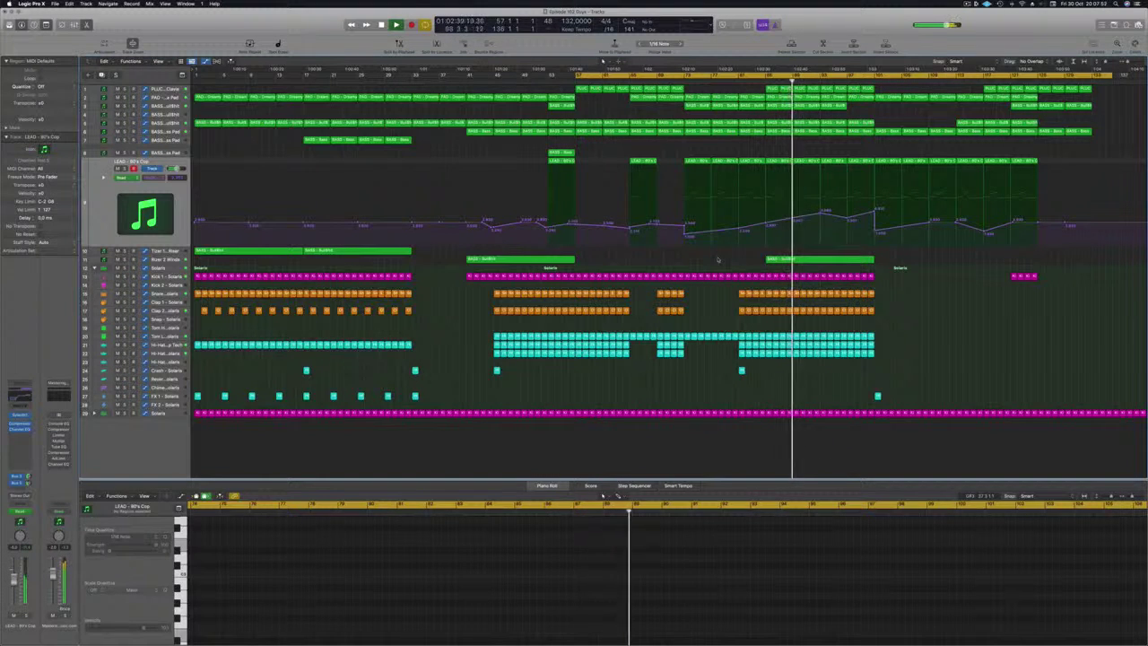
Copy the crash hit at bar 81 to bar 101
{"action": "left_click", "coordinate": [742, 371]}
{"action": "left_click_drag", "start_coordinate": [742, 370], "coordinate": [879, 370]}
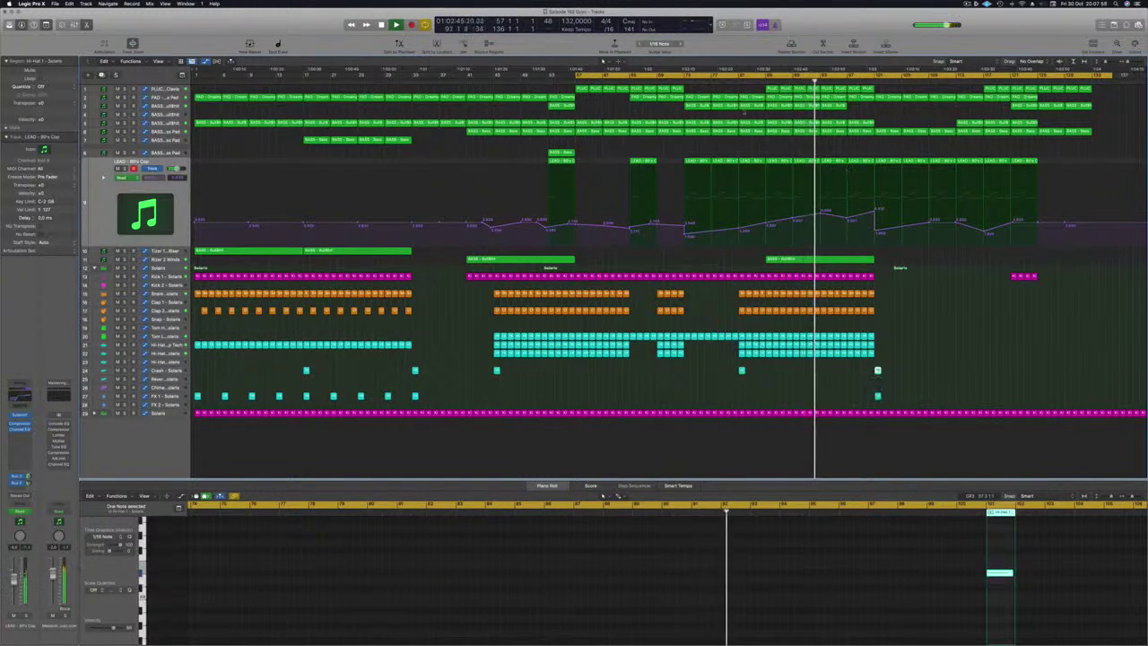
Smooth out the sub bass track's automation between bars 85 and 93 by removing the extra points
{"action": "left_click", "coordinate": [165, 123]}
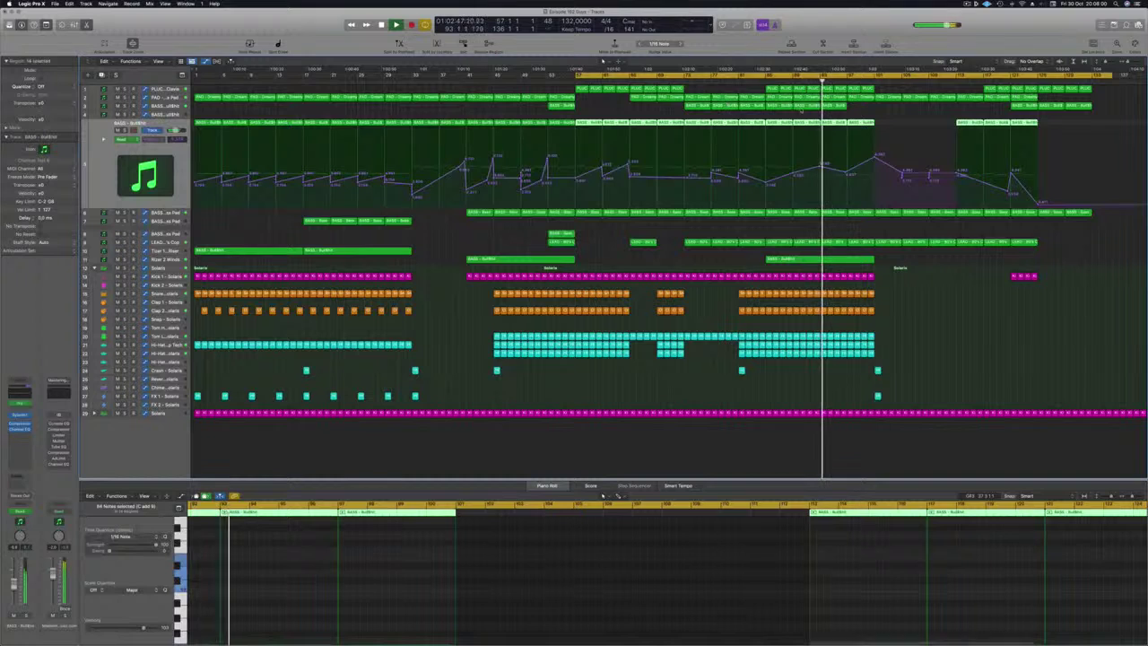
{"action": "left_click", "coordinate": [778, 121]}
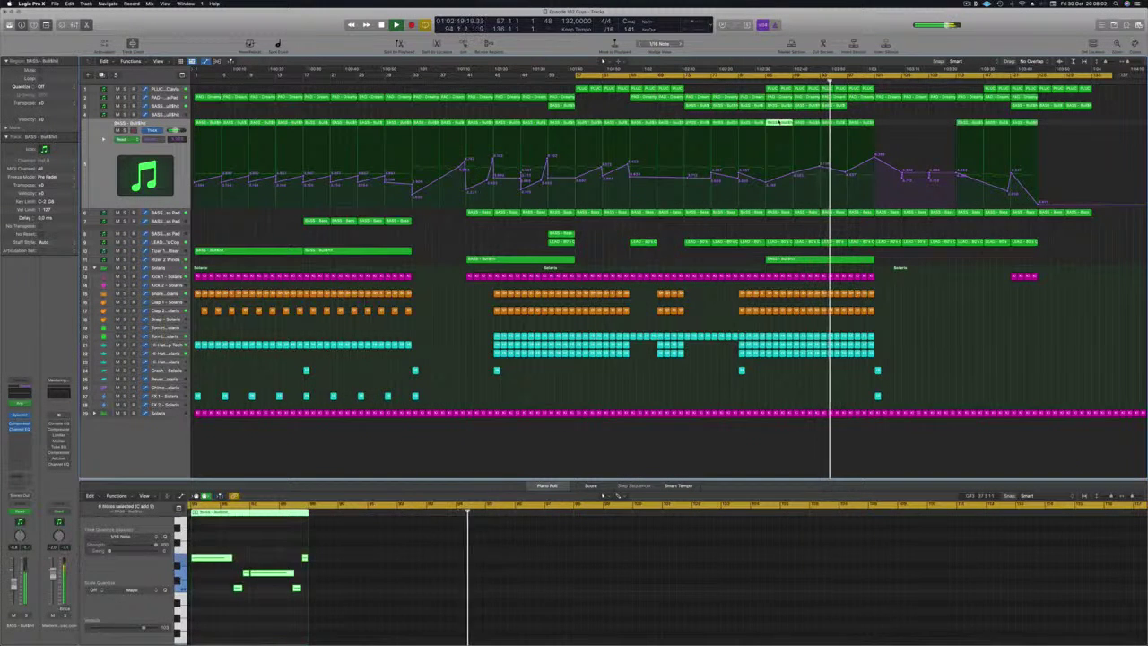
{"action": "left_click_drag", "start_coordinate": [778, 121], "coordinate": [785, 128]}
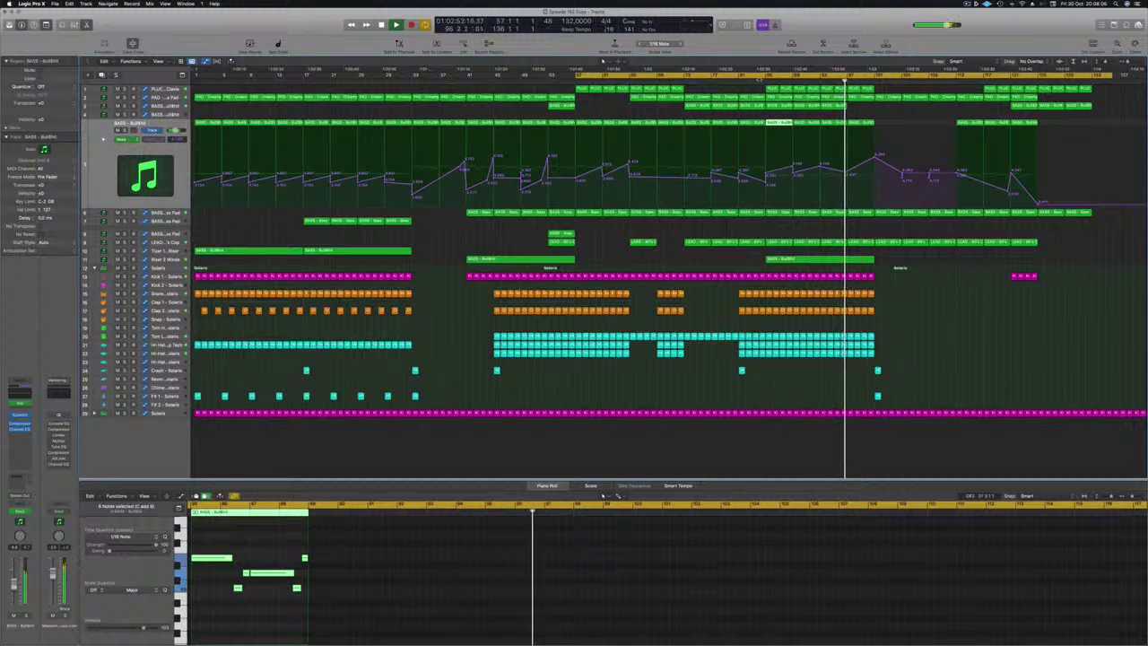
{"action": "left_click", "coordinate": [759, 78]}
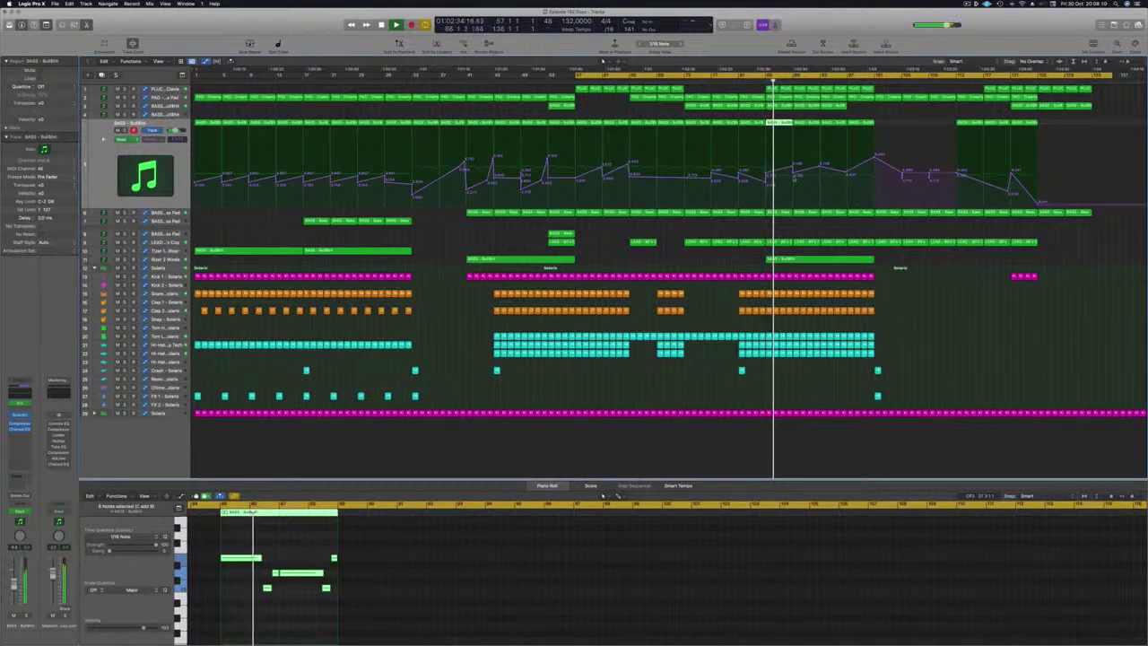
{"action": "left_click", "coordinate": [793, 175]}
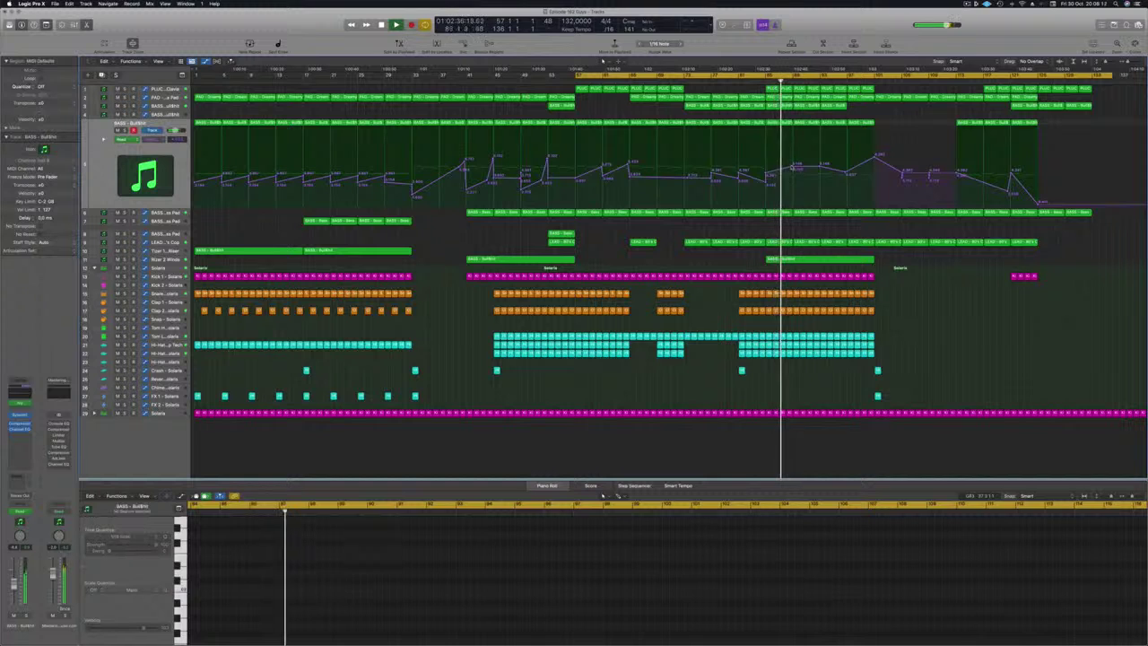
{"action": "double_click", "coordinate": [792, 167]}
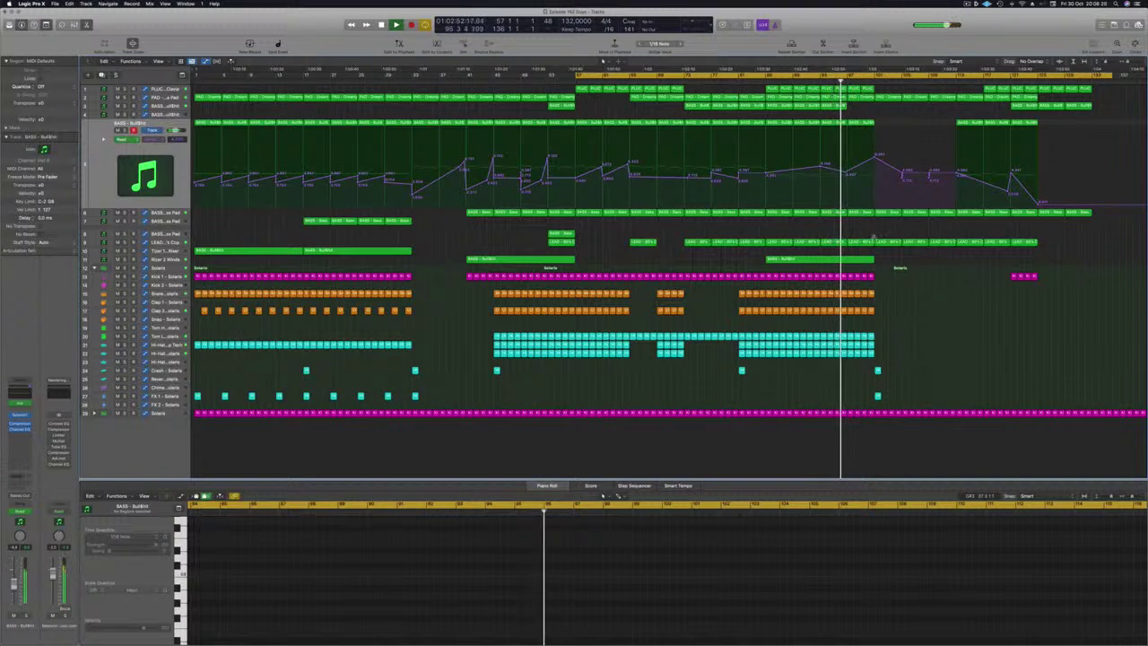
Copy the regions of both riser tracks to bar 101 and set the cycle range to bars 101–117
{"action": "left_click", "coordinate": [884, 212]}
{"action": "left_click", "coordinate": [874, 227]}
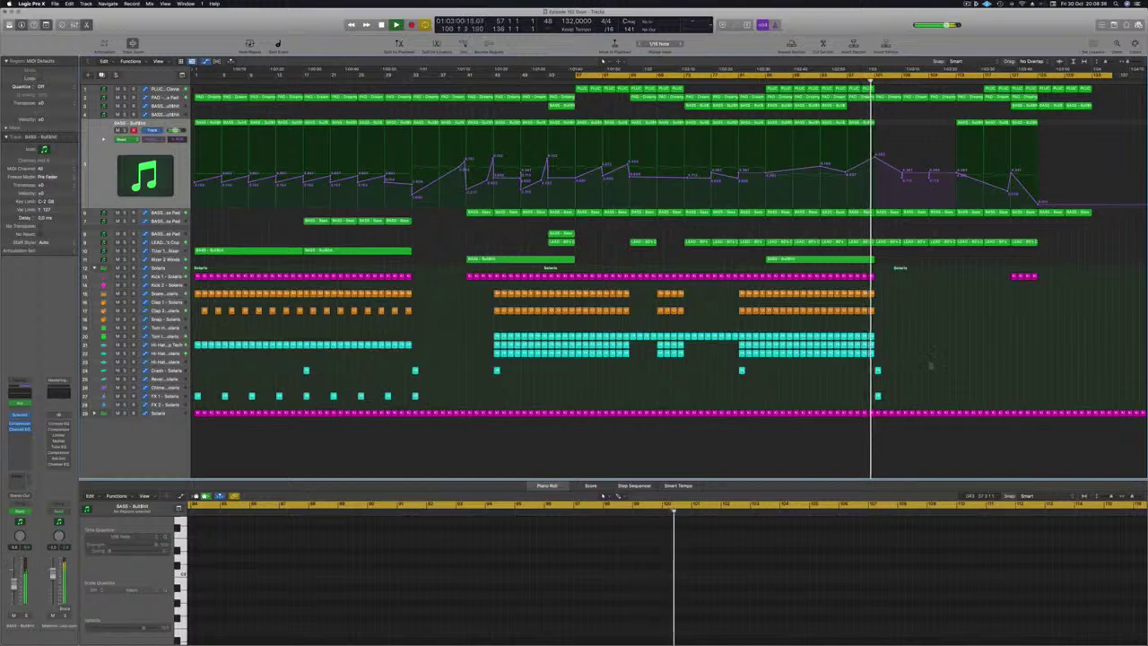
{"action": "scroll", "coordinate": [931, 365], "scroll_direction": "up", "scroll_amount": 2}
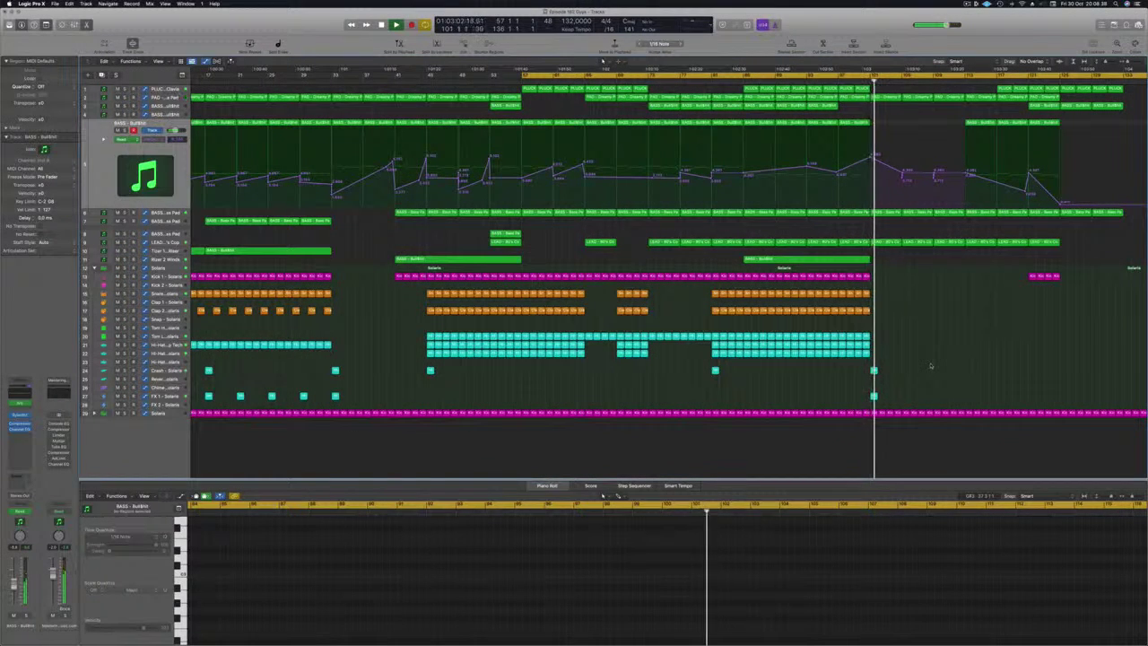
{"action": "scroll", "coordinate": [928, 356], "scroll_direction": "up", "scroll_amount": 1}
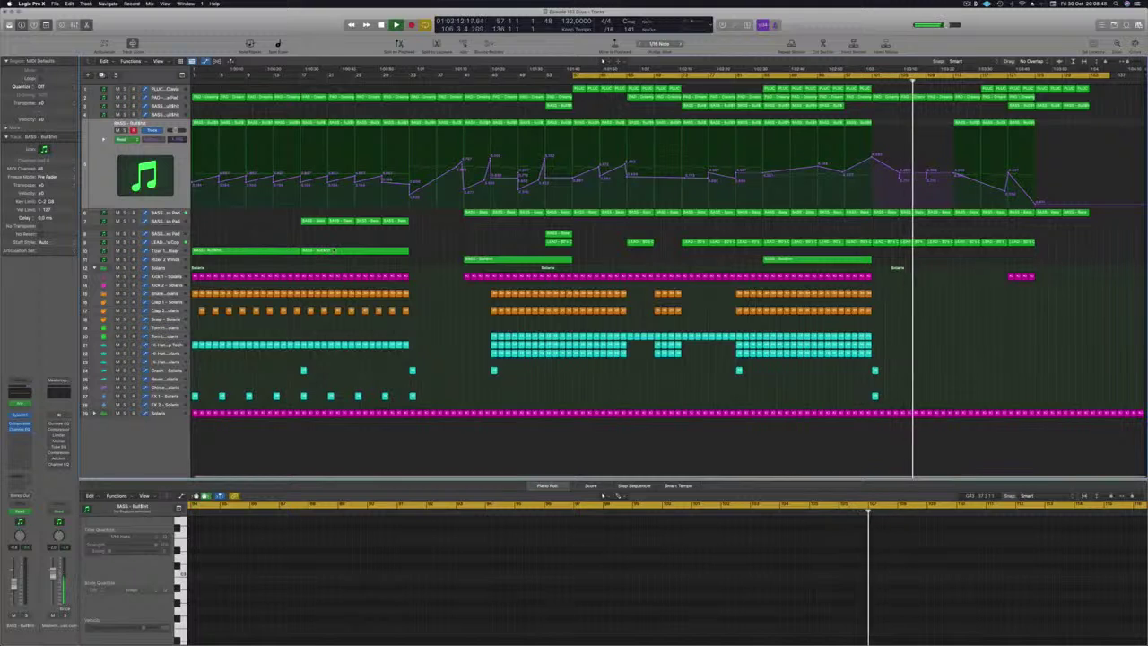
{"action": "left_click_drag", "start_coordinate": [345, 250], "coordinate": [924, 263]}
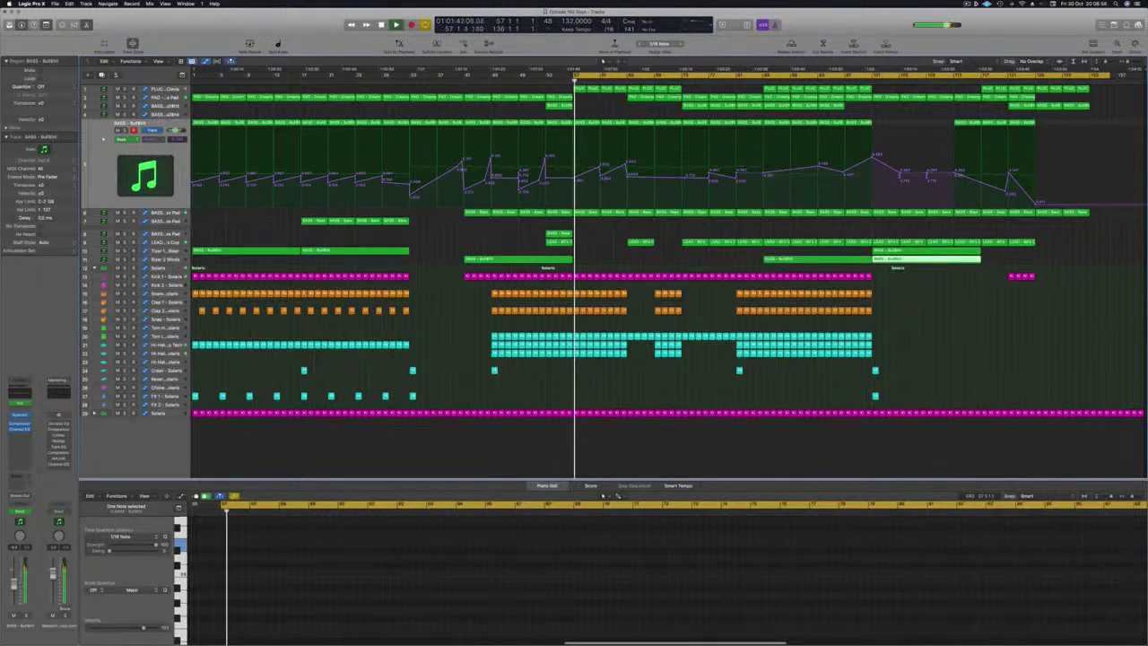
{"action": "left_click_drag", "start_coordinate": [873, 78], "coordinate": [979, 79]}
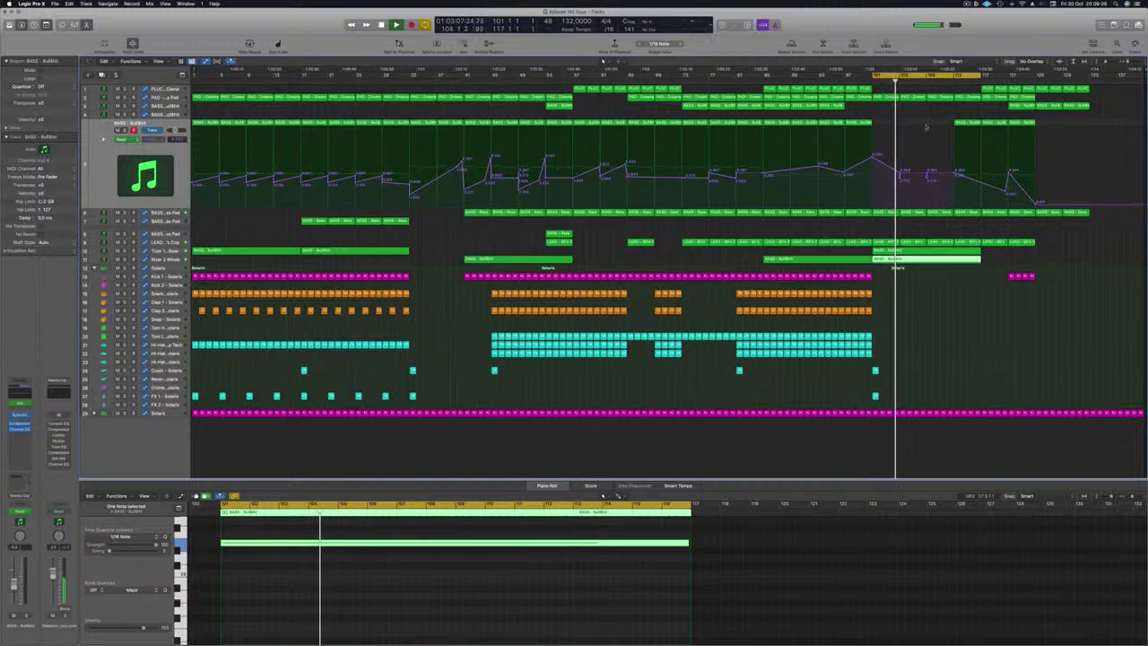
Copy the sub bass region from bar 113 to bar 109 and reshape its automation to rise to a peak at bar 117
{"action": "left_click", "coordinate": [966, 122]}
{"action": "left_click_drag", "start_coordinate": [967, 123], "coordinate": [940, 123]}
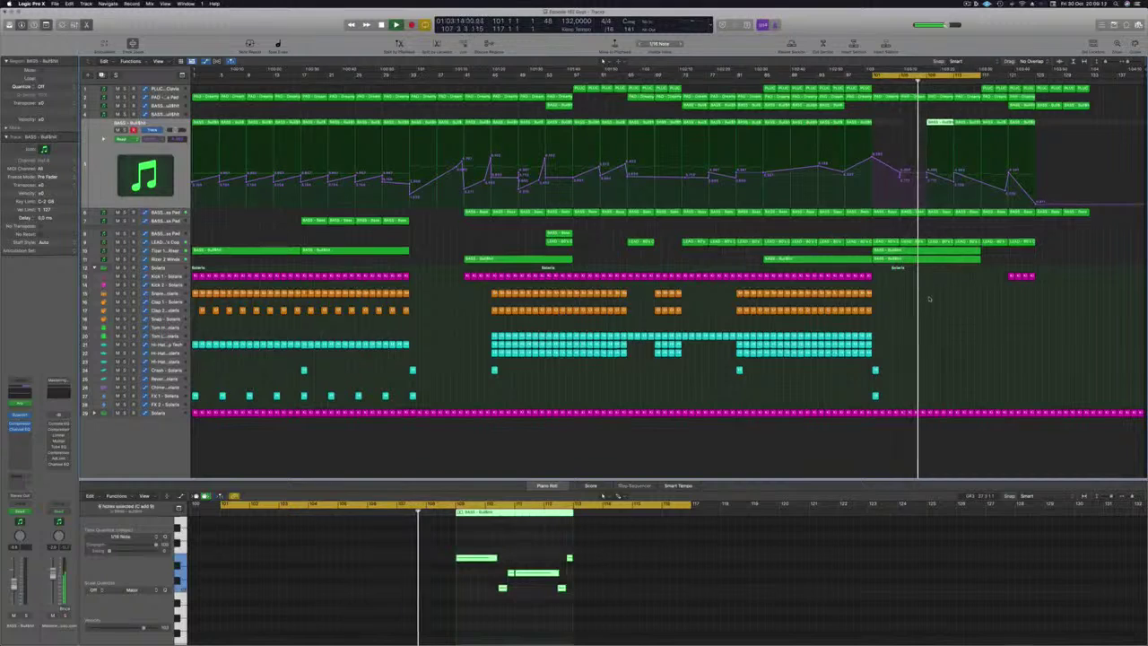
{"action": "left_click", "coordinate": [885, 386]}
{"action": "left_click", "coordinate": [874, 395]}
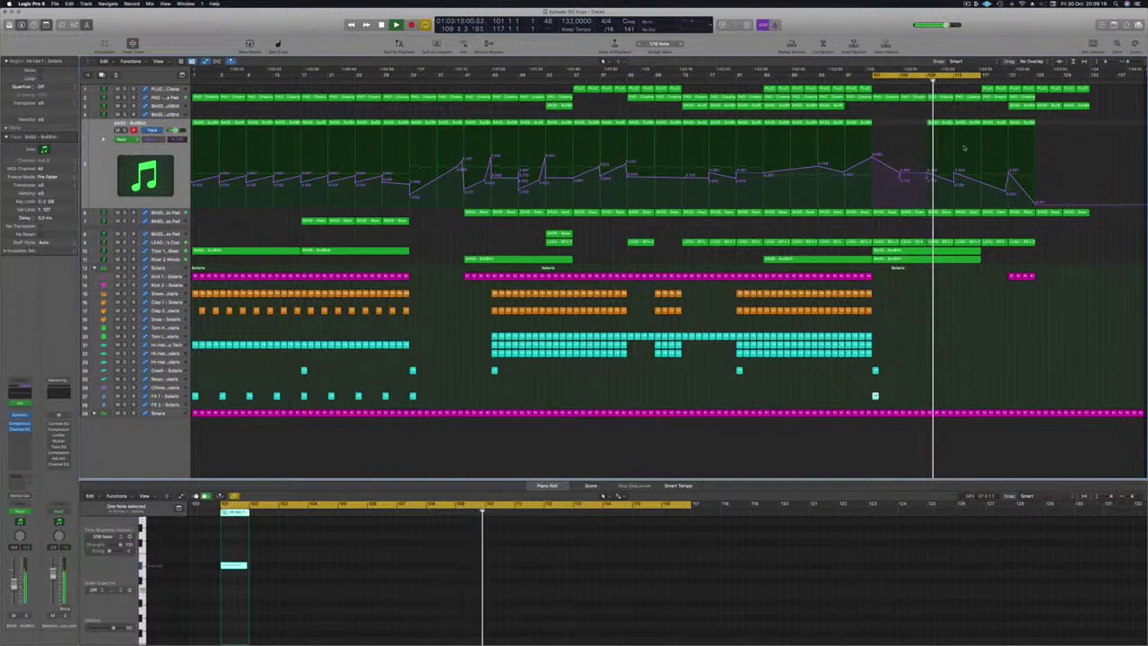
{"action": "left_click", "coordinate": [956, 182]}
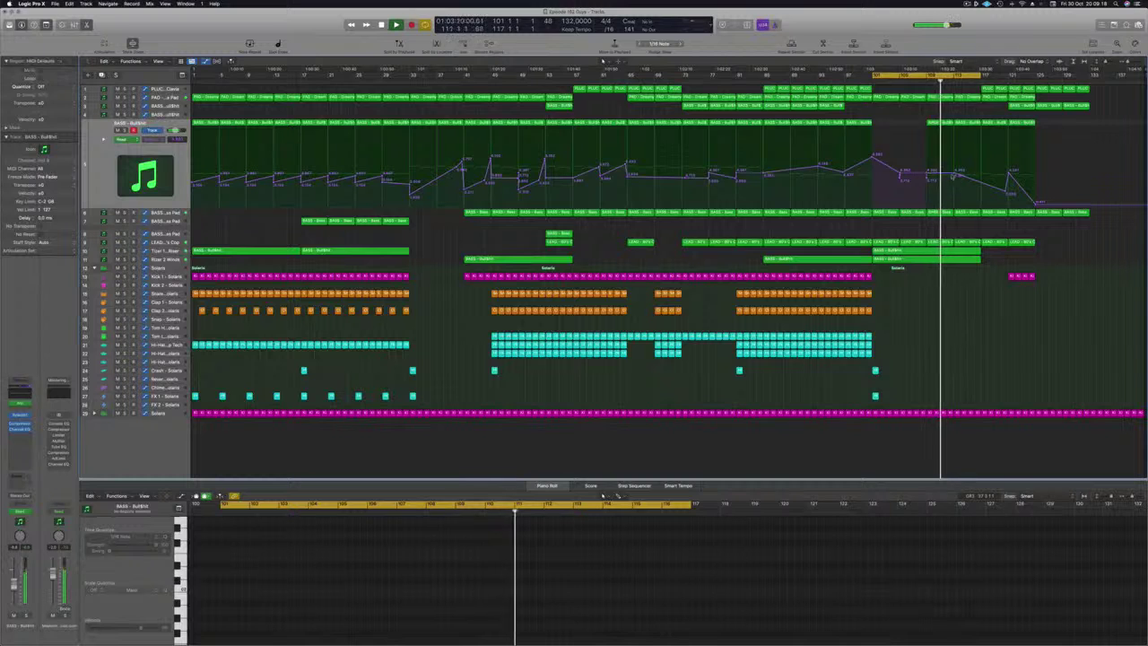
{"action": "left_click_drag", "start_coordinate": [954, 182], "coordinate": [983, 167]}
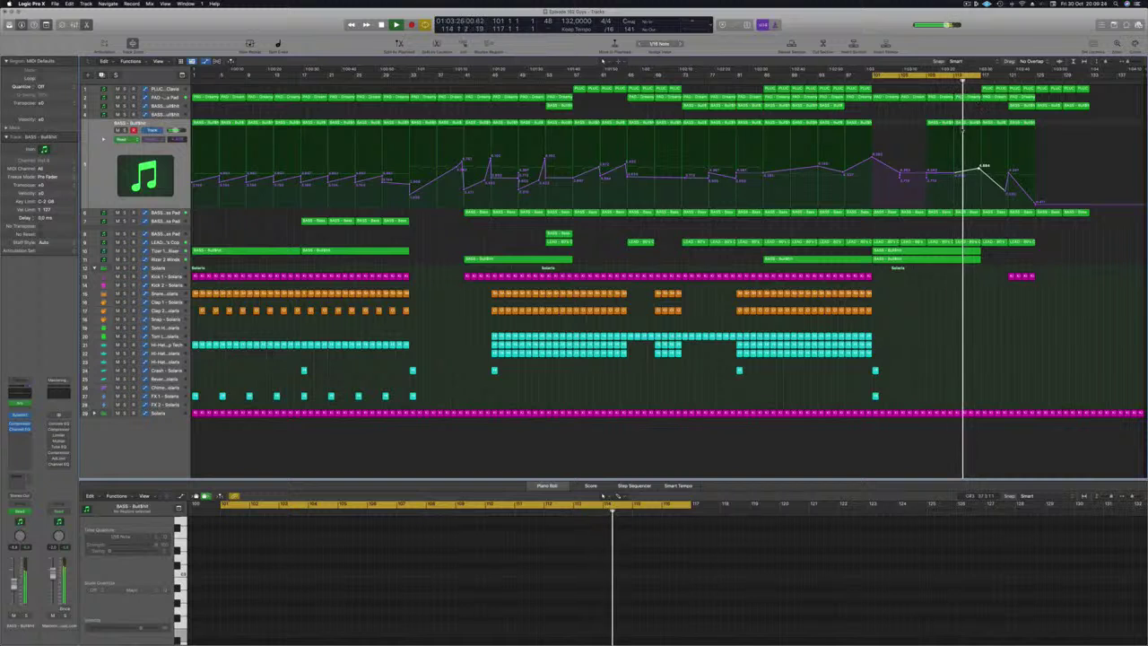
Fill bars 117–125 with Kick 1 regions, extending the cycle range to match, and copy the FX 1 hit from bar 101 to bar 117
{"action": "left_click_drag", "start_coordinate": [1022, 275], "coordinate": [984, 280]}
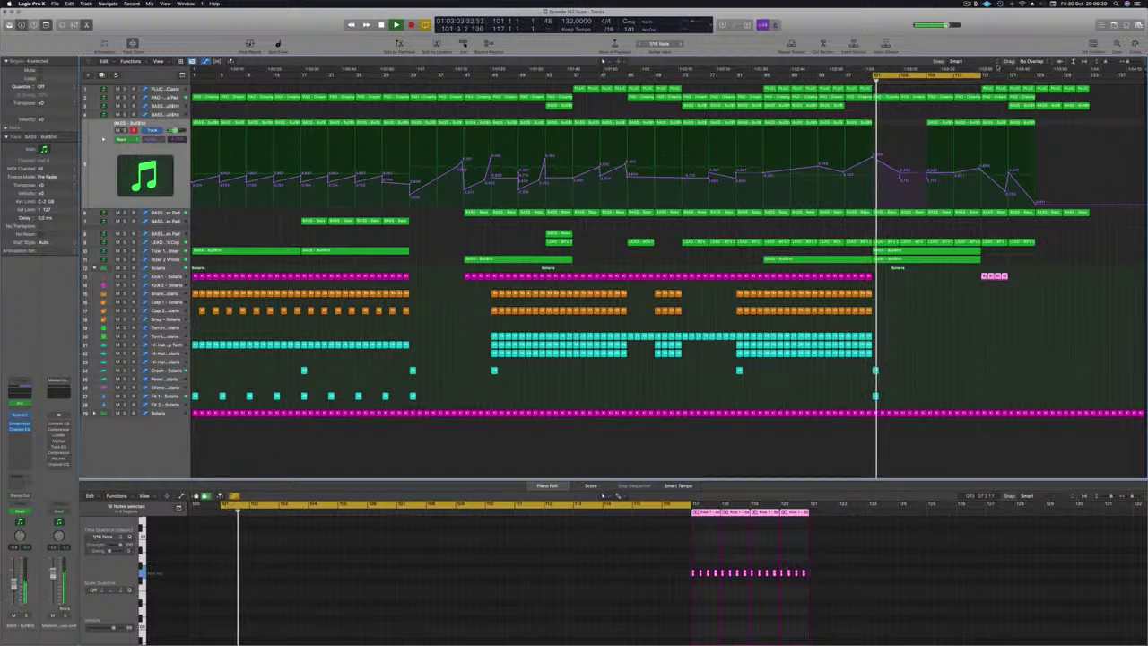
{"action": "left_click_drag", "start_coordinate": [980, 75], "coordinate": [1038, 76]}
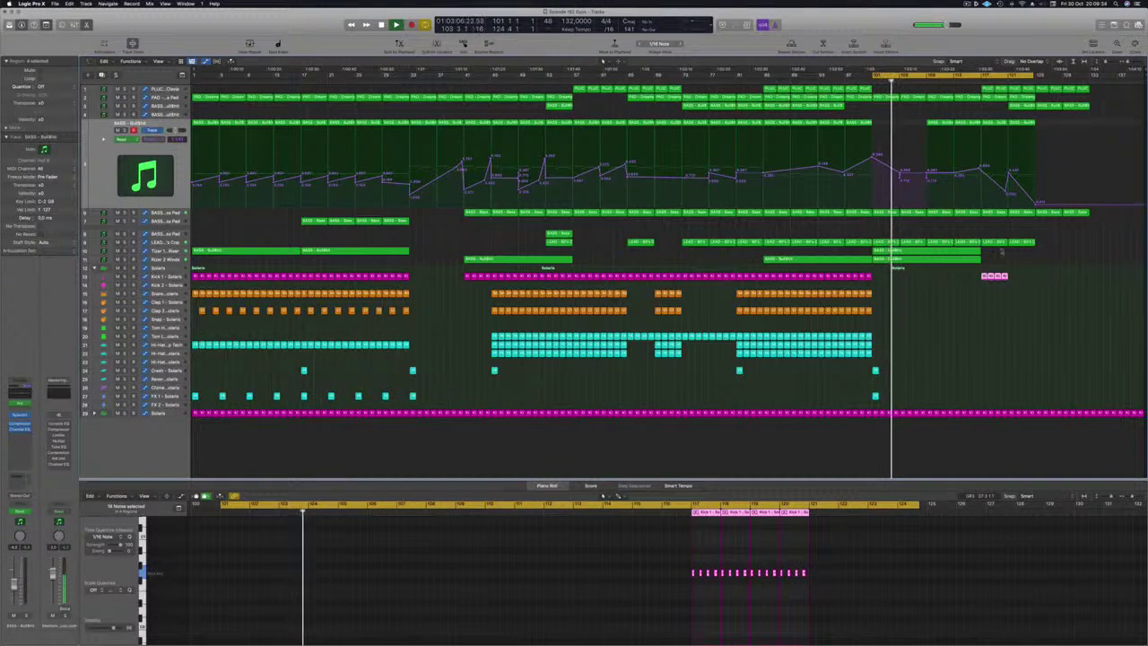
{"action": "left_click", "coordinate": [993, 279]}
{"action": "left_click_drag", "start_coordinate": [993, 279], "coordinate": [1013, 278]}
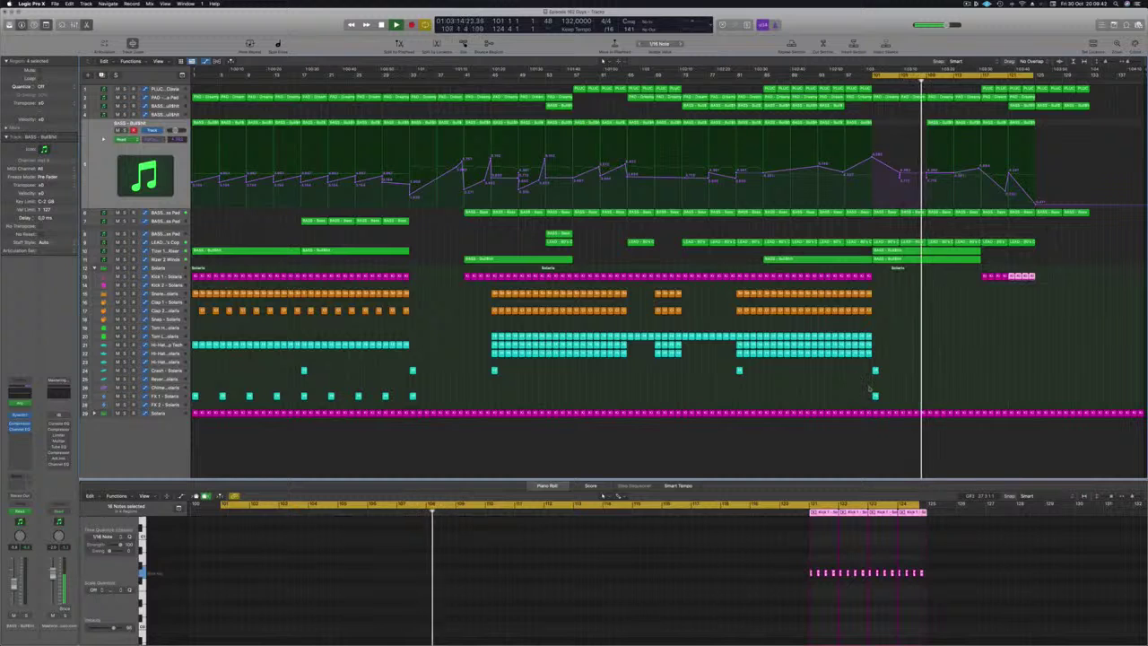
{"action": "left_click_drag", "start_coordinate": [875, 394], "coordinate": [984, 396]}
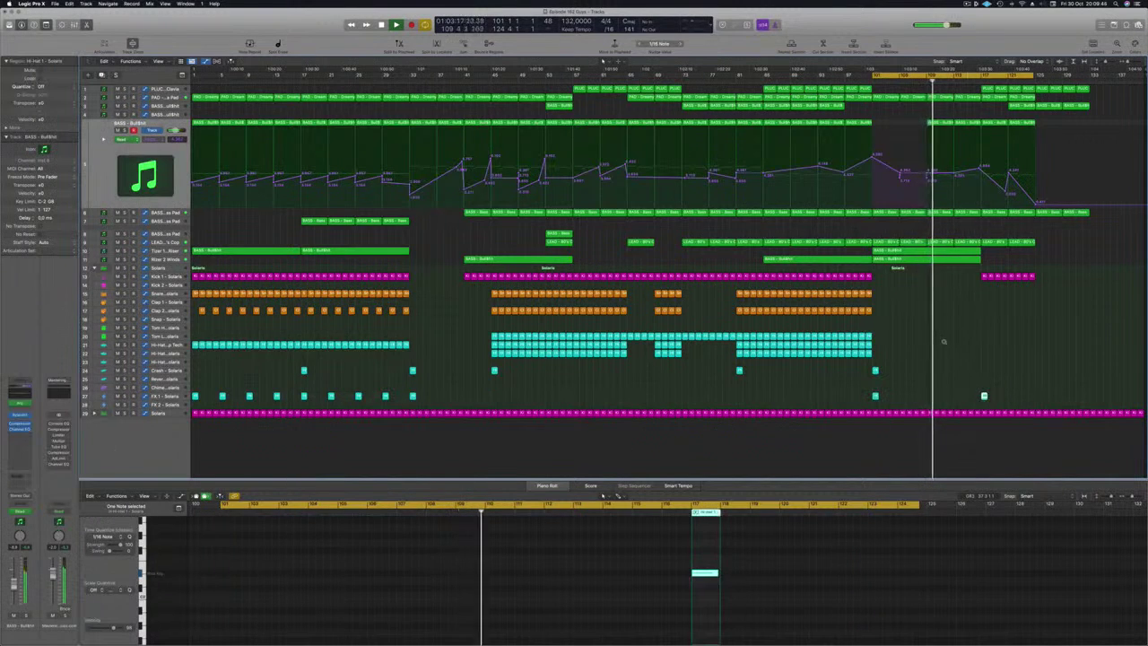
Remove the sub bass automation point at bar 113 and soften the lead's automation rise between bars 117 and 125
{"action": "left_click", "coordinate": [954, 174]}
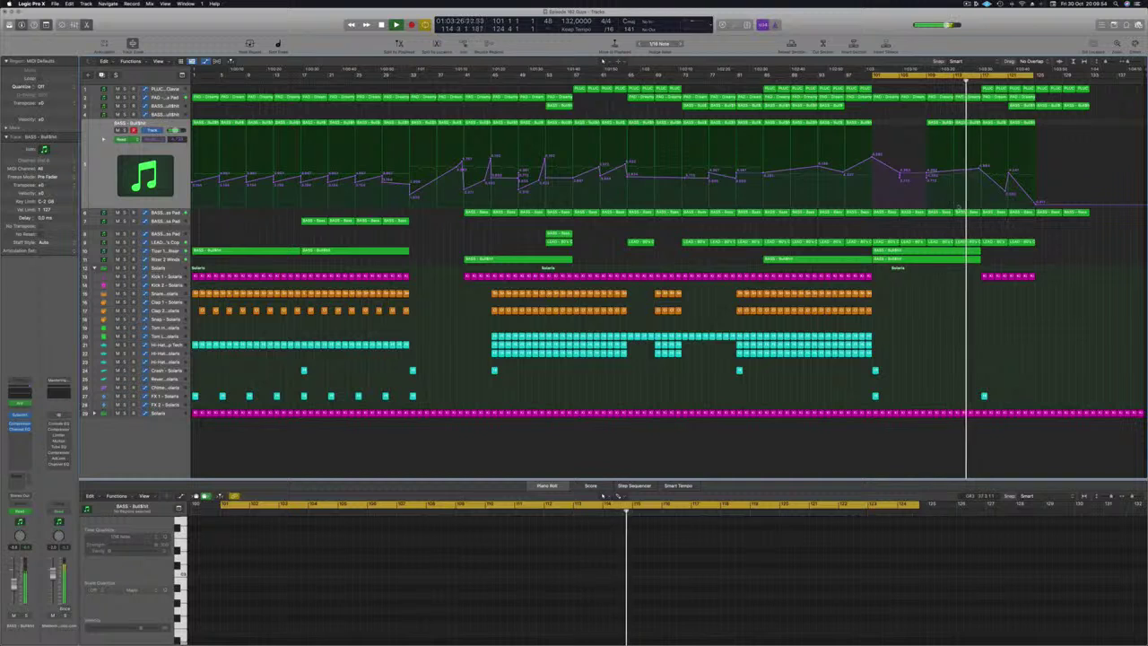
{"action": "left_click", "coordinate": [166, 242]}
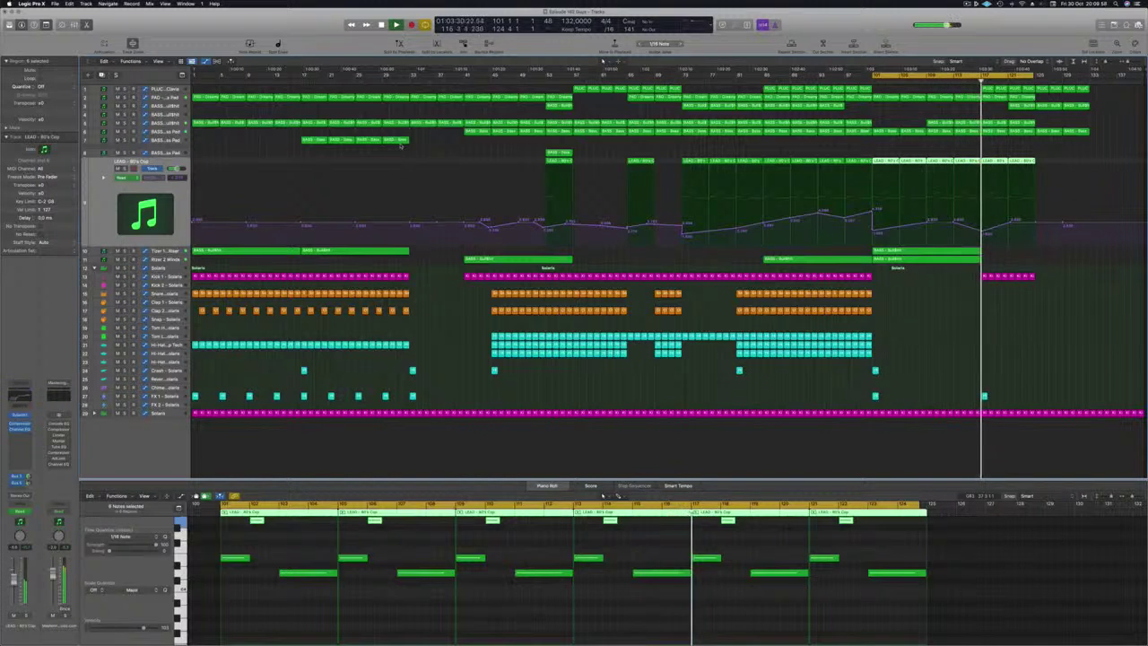
{"action": "left_click", "coordinate": [699, 149]}
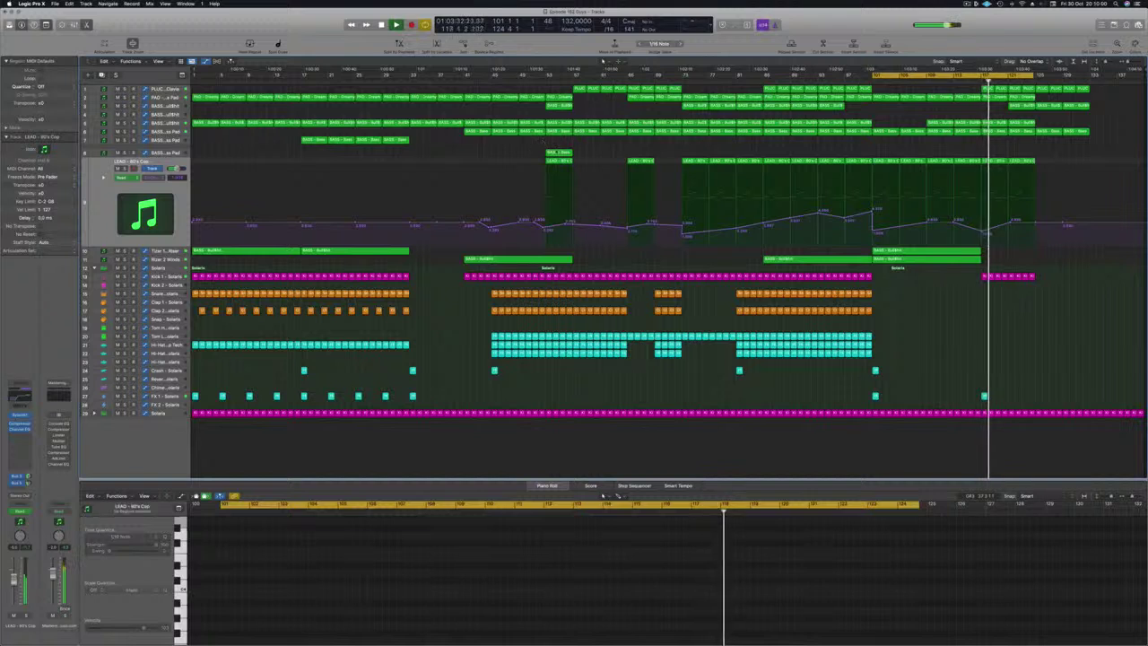
{"action": "left_click", "coordinate": [556, 153]}
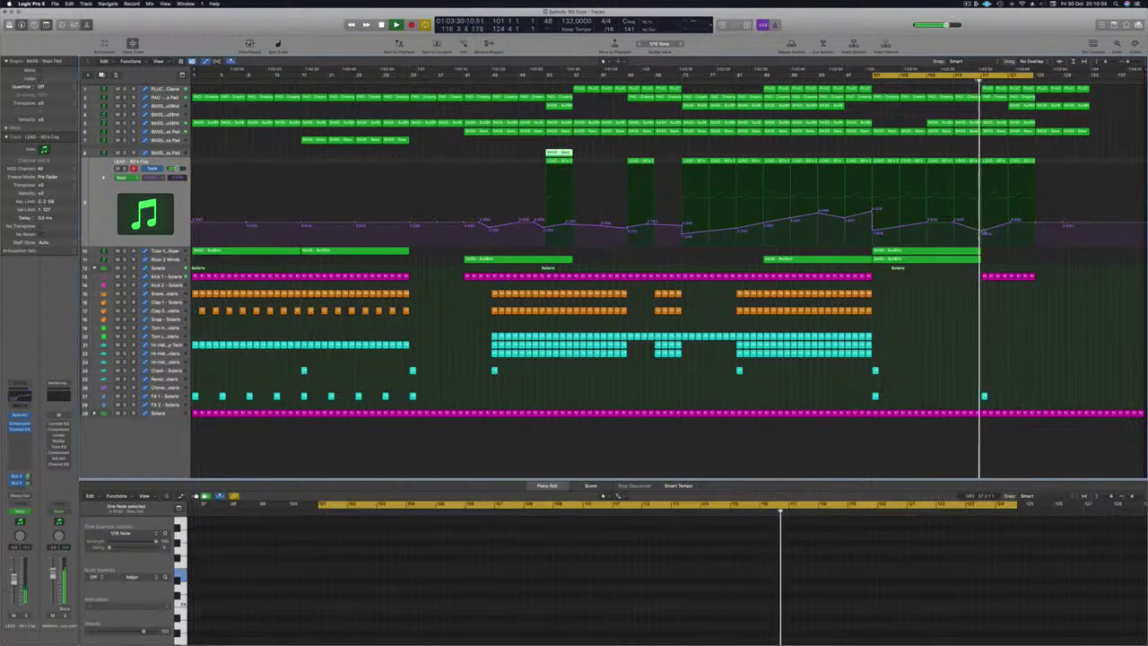
{"action": "left_click", "coordinate": [989, 200]}
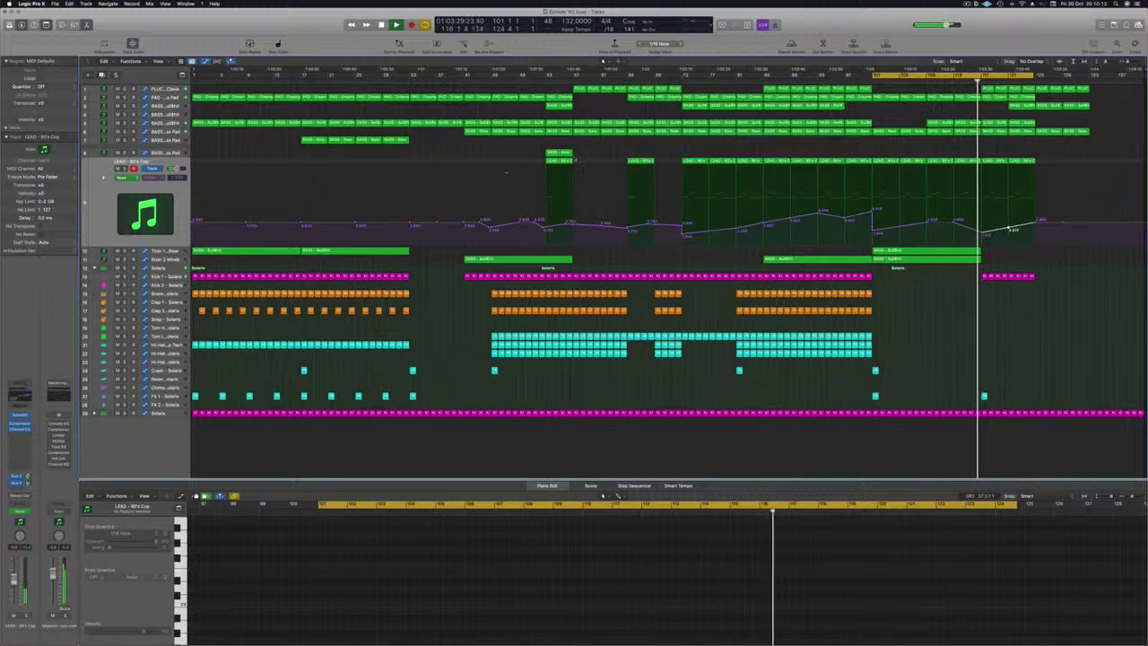
Copy the Bass Pad region from bar 53 to bar 117 and lower the track's volume automation there
{"action": "left_click", "coordinate": [560, 154]}
{"action": "left_click_drag", "start_coordinate": [560, 155], "coordinate": [993, 153]}
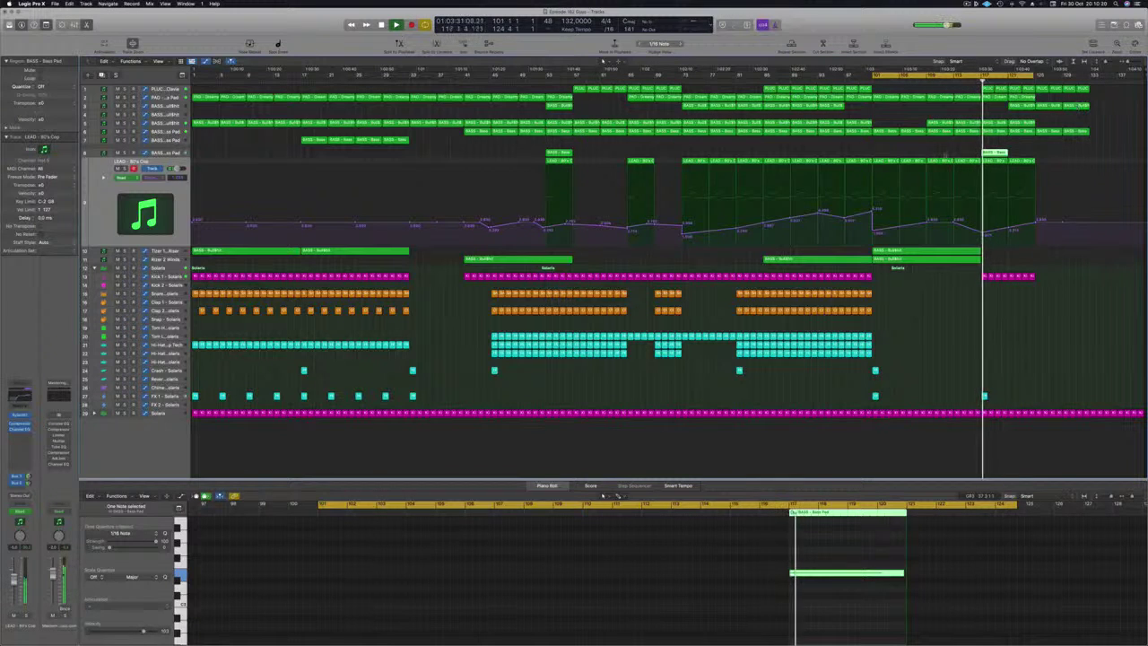
{"action": "left_click", "coordinate": [173, 154]}
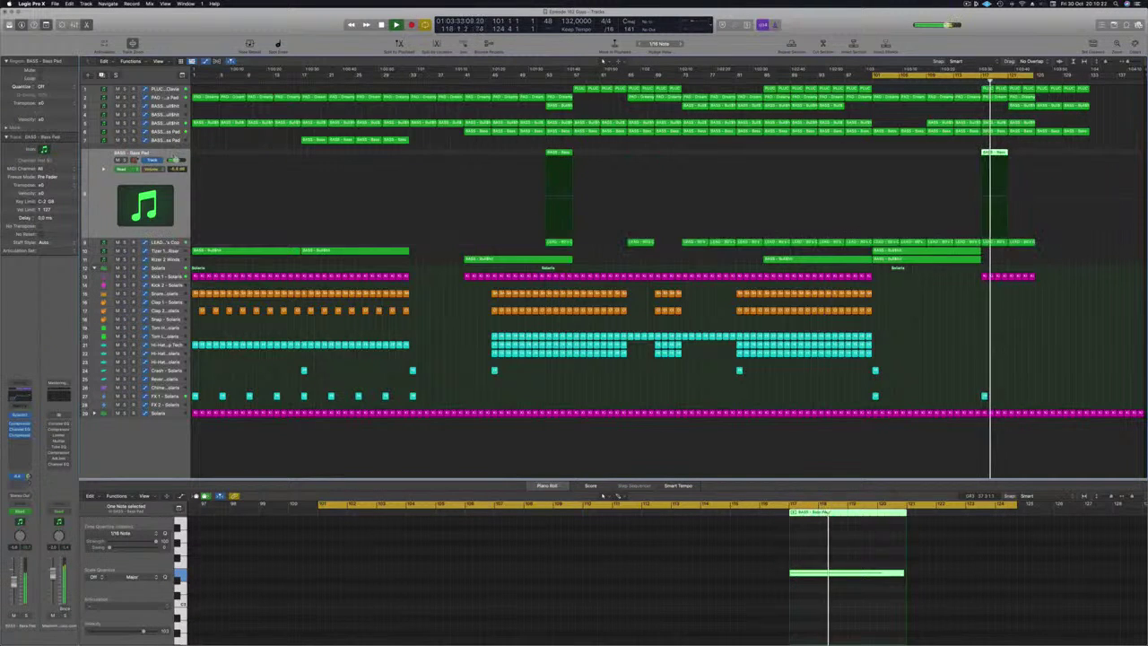
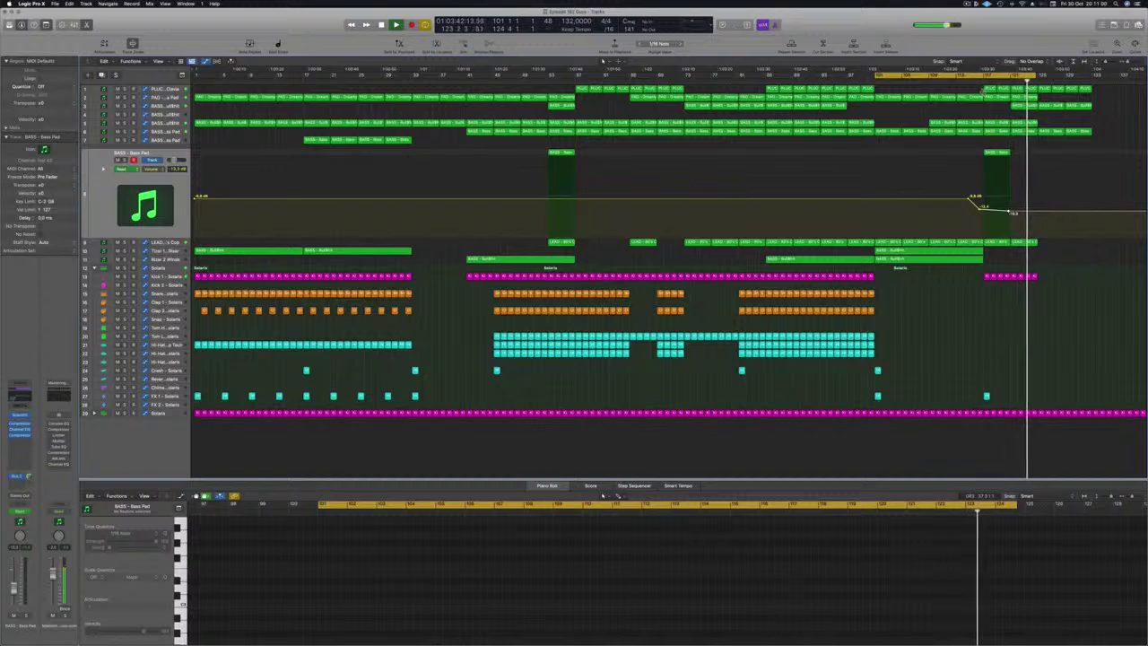
{"action": "key", "text": "shift+comma"}
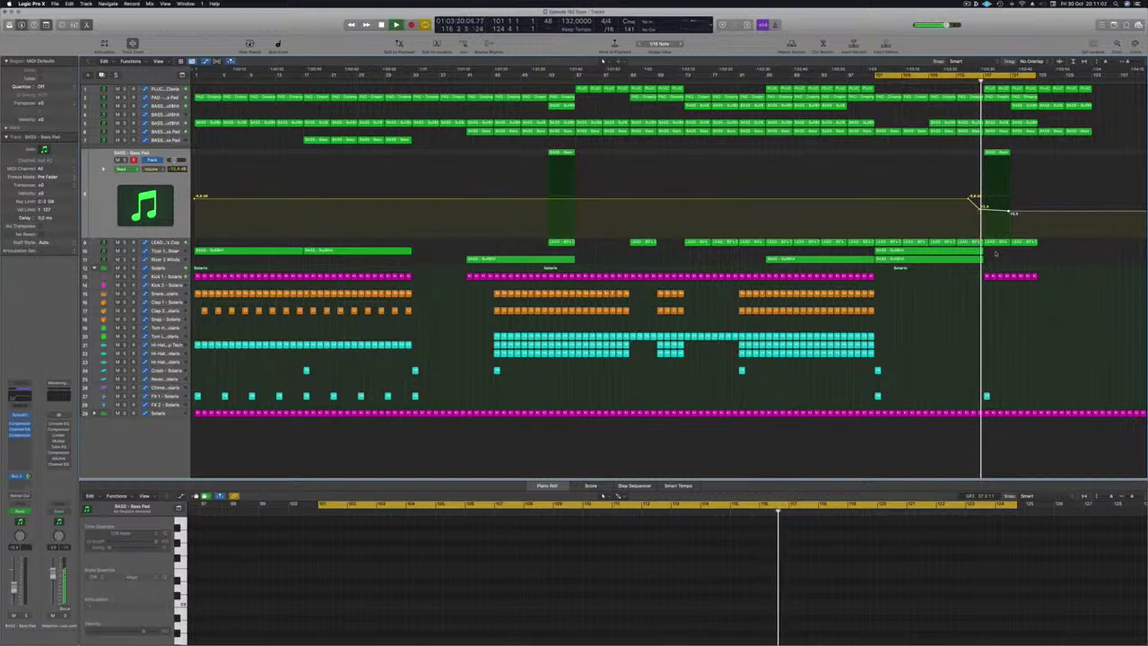
Copy both riser regions from bar 101 to bar 117 and extend the cycle range to bar 133
{"action": "left_click_drag", "start_coordinate": [997, 253], "coordinate": [1019, 259]}
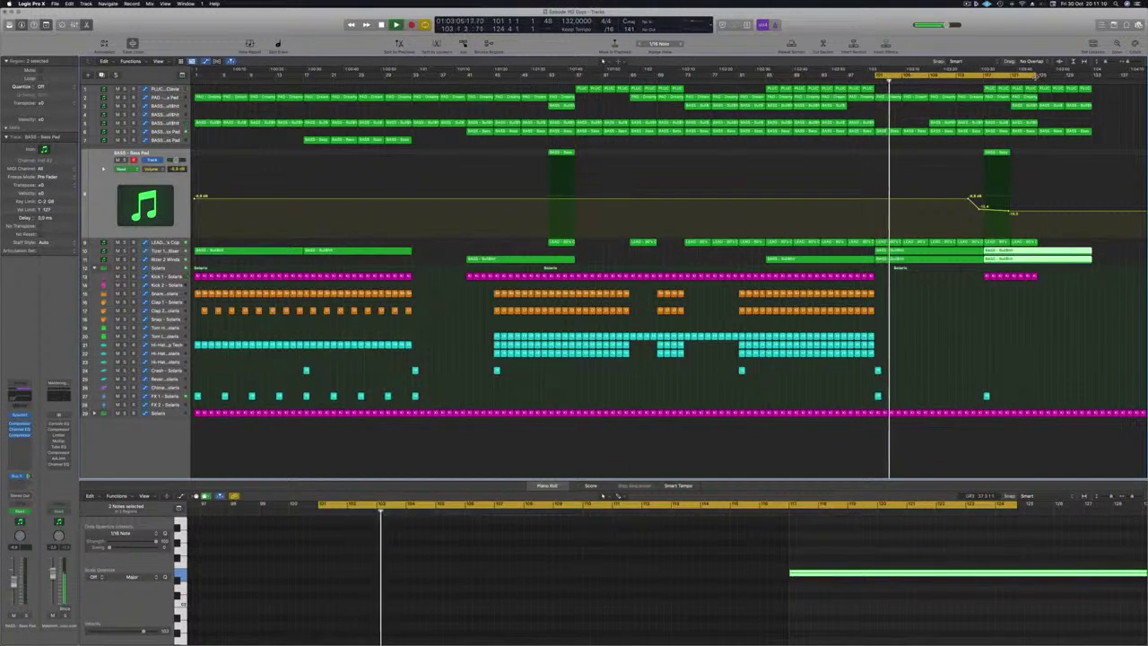
{"action": "left_click_drag", "start_coordinate": [1034, 74], "coordinate": [1092, 77]}
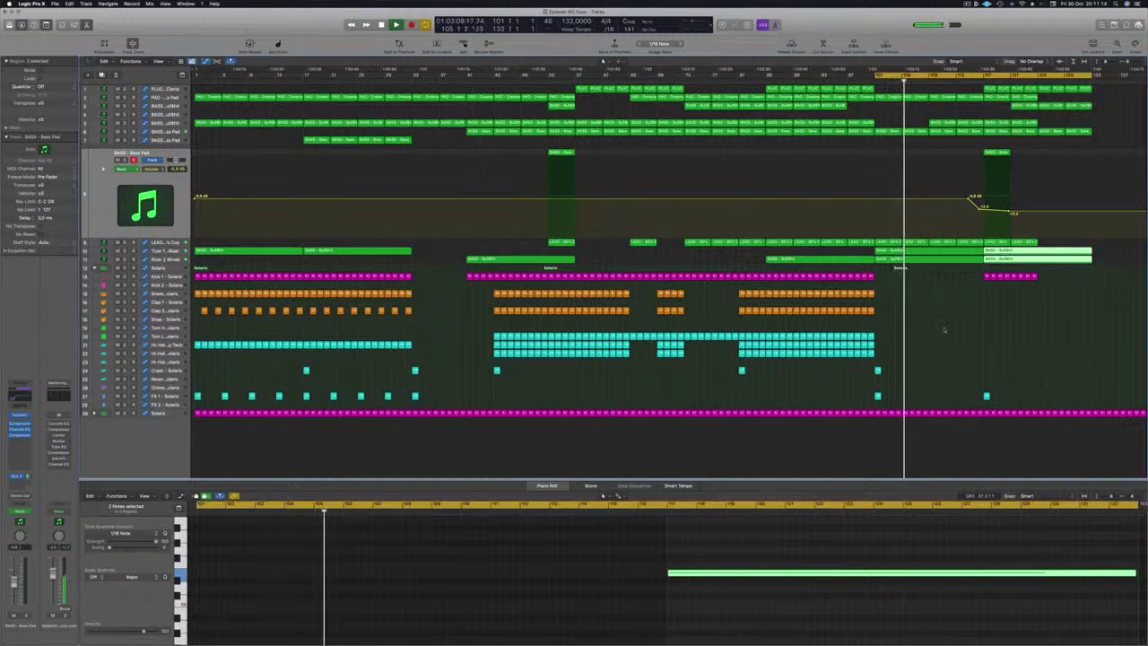
Continue the Kick 1 regions to bar 133 and double the kick hits in bars 129–133 with copies an eighth note later
{"action": "left_click", "coordinate": [1009, 276]}
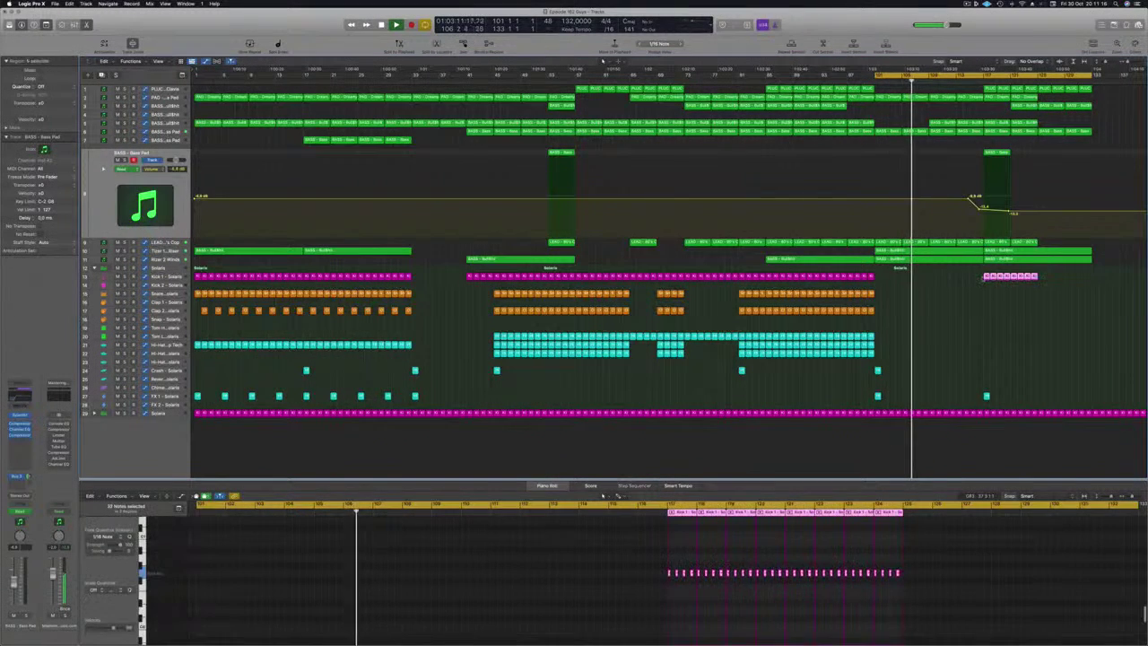
{"action": "left_click_drag", "start_coordinate": [991, 277], "coordinate": [1068, 283]}
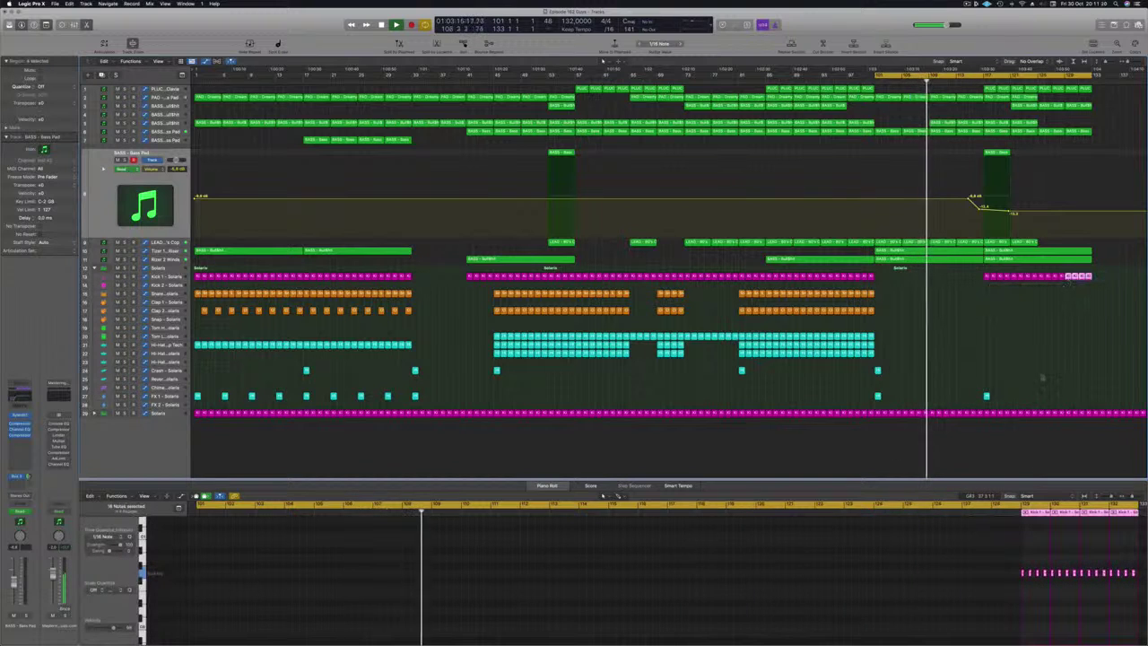
{"action": "scroll", "coordinate": [1039, 568], "scroll_direction": "up", "scroll_amount": 4}
{"action": "scroll", "coordinate": [1039, 568], "scroll_direction": "right", "scroll_amount": 10}
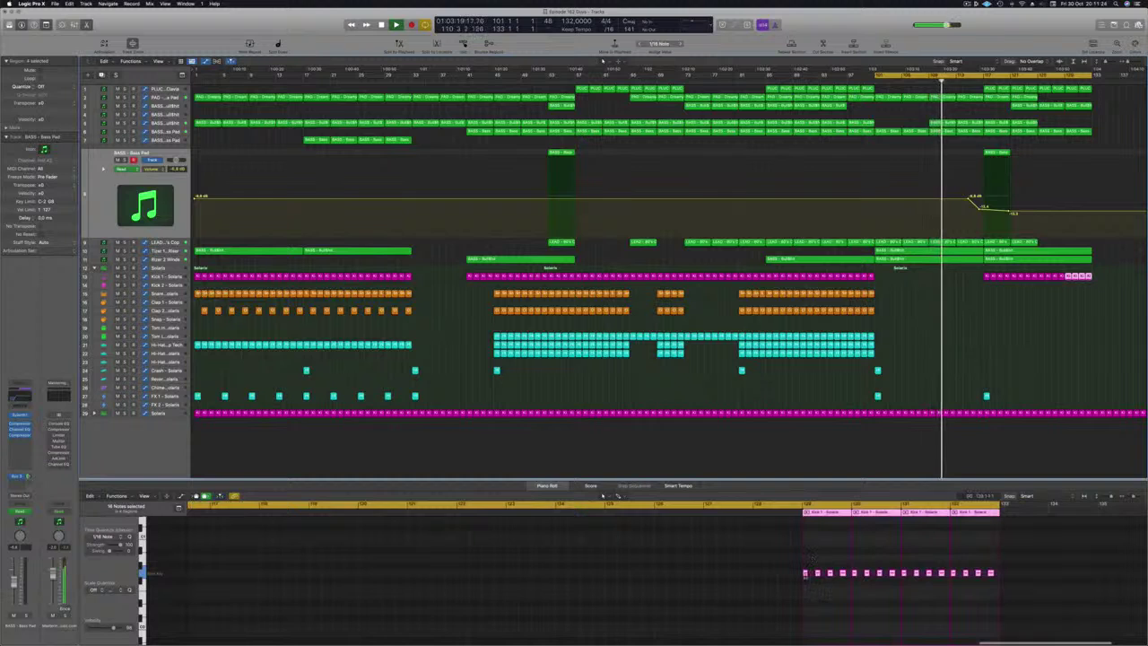
{"action": "left_click_drag", "start_coordinate": [806, 574], "coordinate": [812, 579]}
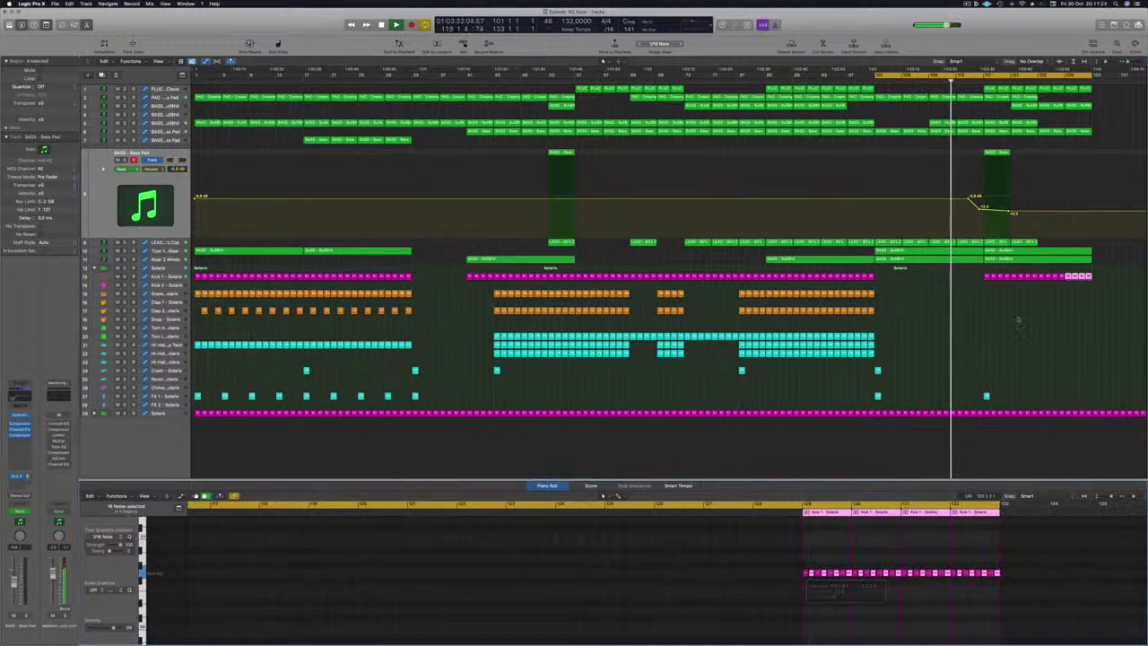
Copy the Snare 1 region from bar 100 to bar 129, add copied hits on beats one and three, and duplicate it across bars 126–129
{"action": "left_click", "coordinate": [870, 293]}
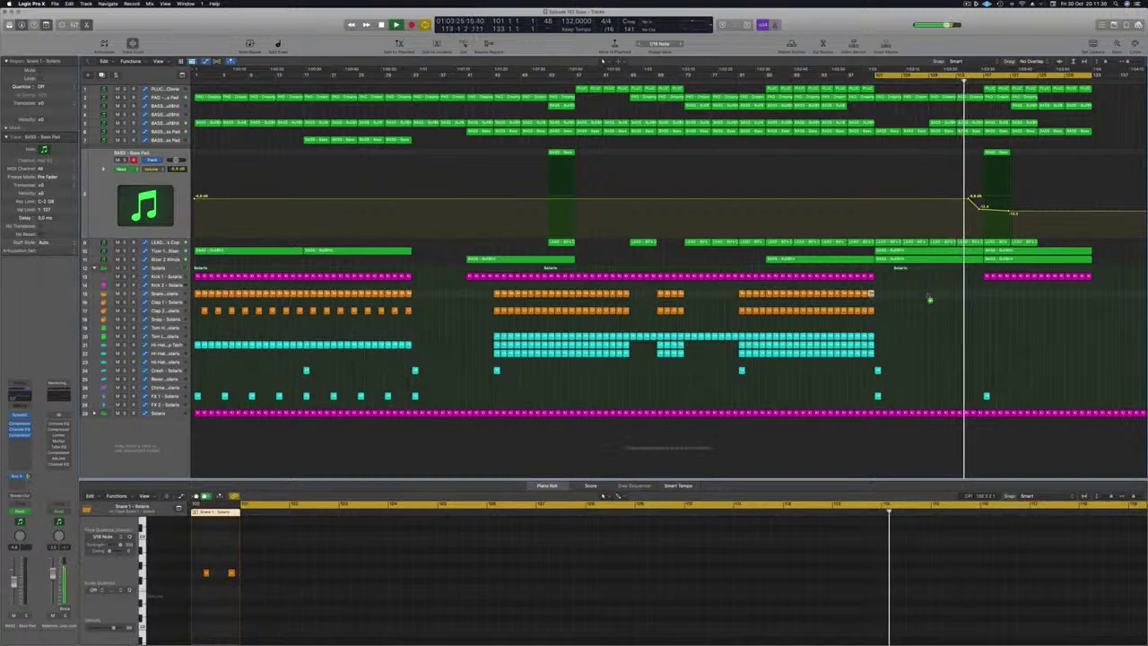
{"action": "left_click_drag", "start_coordinate": [929, 299], "coordinate": [1068, 296]}
{"action": "mouse_move", "coordinate": [890, 565]}
{"action": "left_mouse_down"}
{"action": "mouse_move", "coordinate": [935, 581]}
{"action": "mouse_move", "coordinate": [884, 575]}
{"action": "left_mouse_up"}
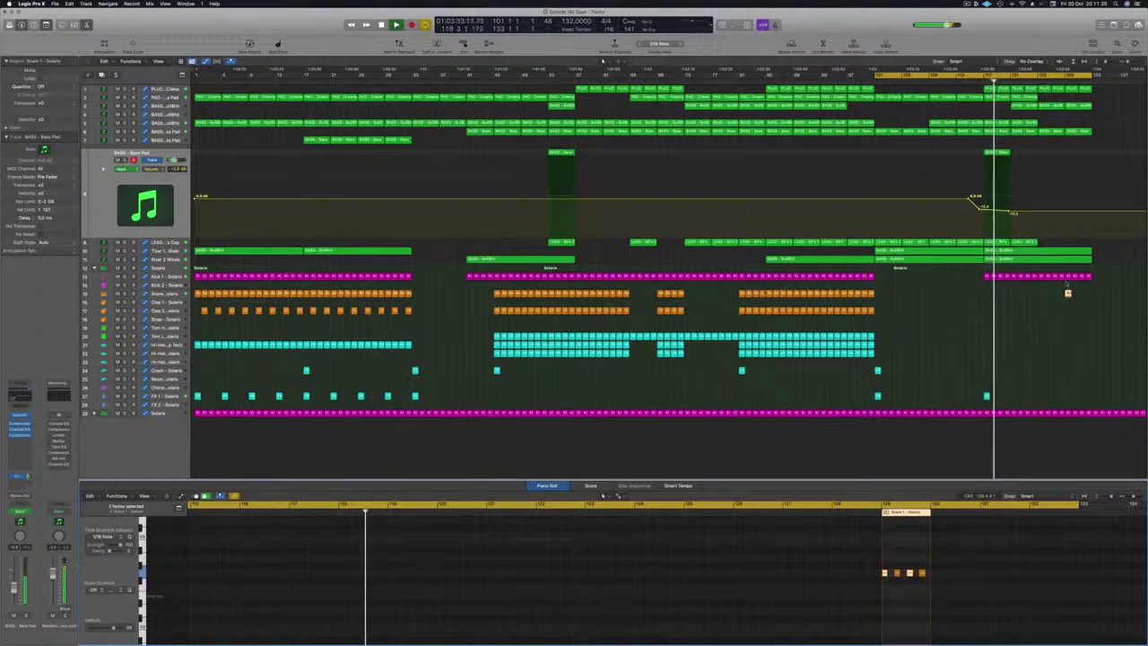
{"action": "mouse_move", "coordinate": [1068, 293]}
{"action": "left_mouse_down"}
{"action": "mouse_move", "coordinate": [1048, 297]}
{"action": "mouse_move", "coordinate": [1063, 296]}
{"action": "left_mouse_up"}
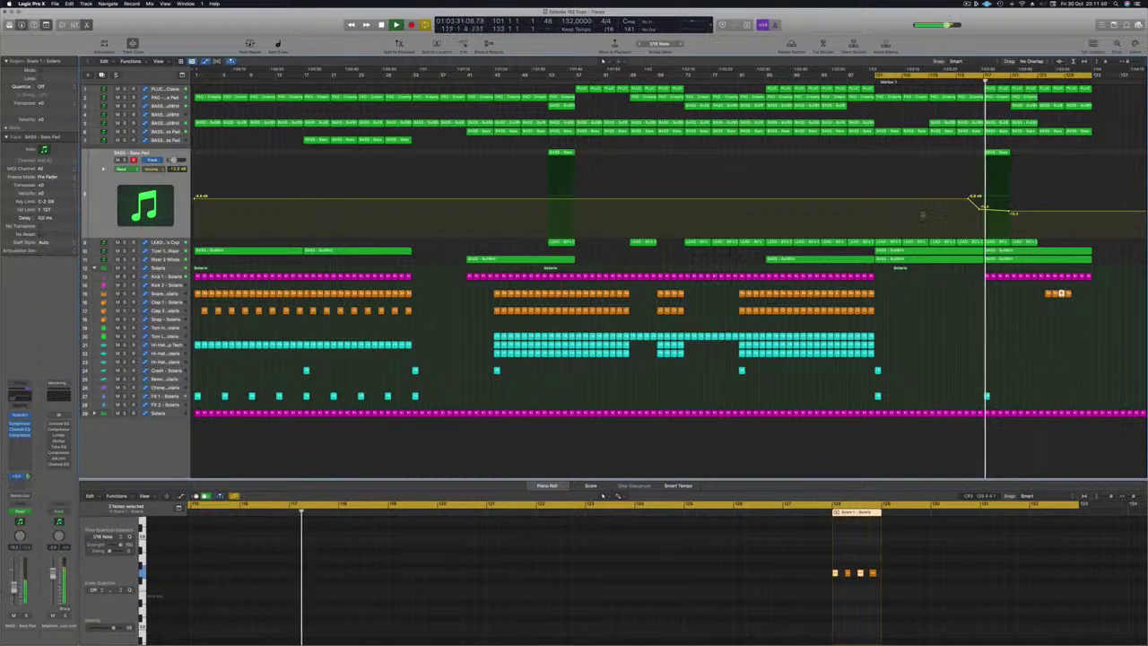
Copy two regions on the LEAD - 80's track to fill bars 125–133
{"action": "left_click", "coordinate": [174, 243]}
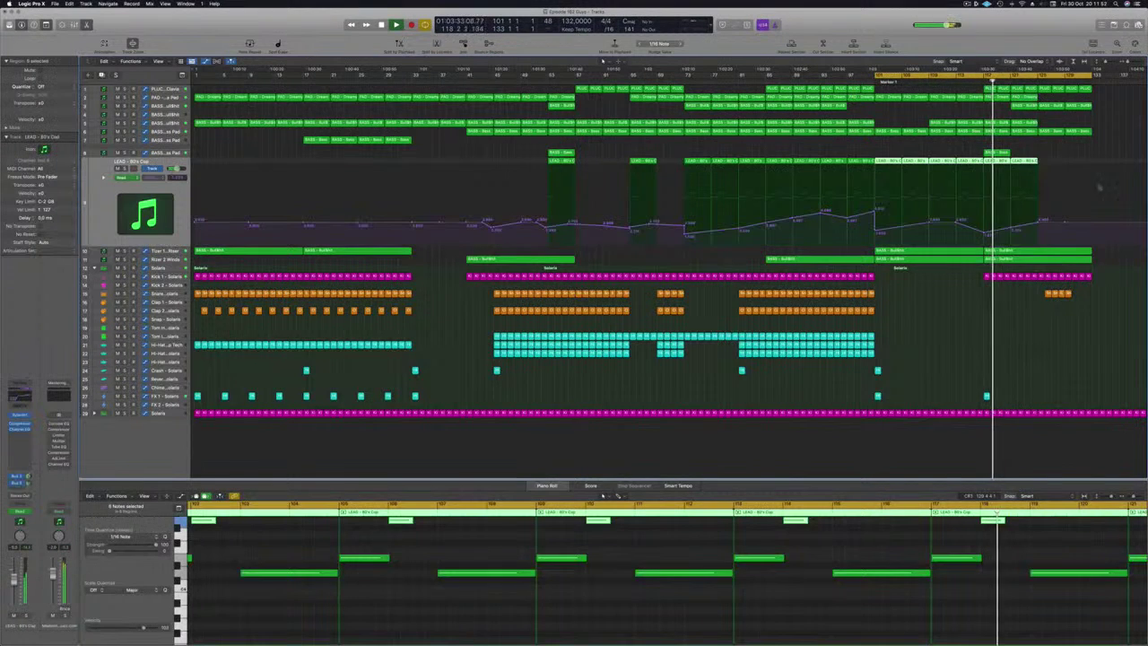
{"action": "mouse_move", "coordinate": [1047, 170]}
{"action": "left_mouse_down"}
{"action": "mouse_move", "coordinate": [998, 162]}
{"action": "mouse_move", "coordinate": [1057, 166]}
{"action": "left_mouse_up"}
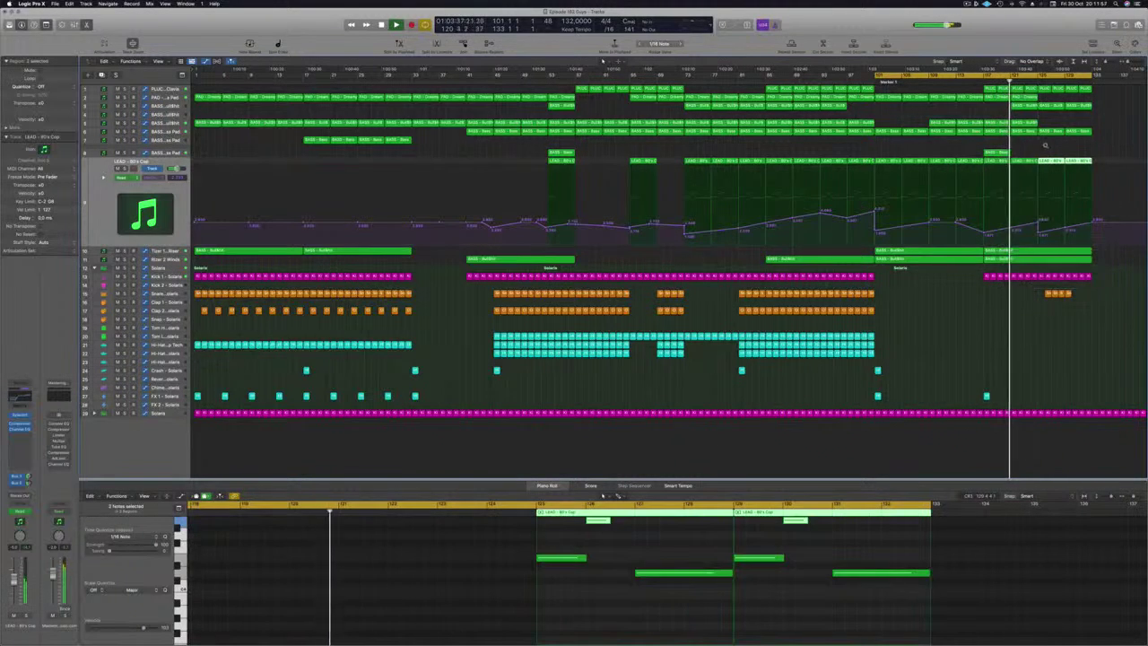
Duplicate the new Snare 1 regions so they fill bars 125–133, and delete the extra one after bar 133
{"action": "left_click", "coordinate": [993, 311]}
{"action": "left_click", "coordinate": [1058, 293]}
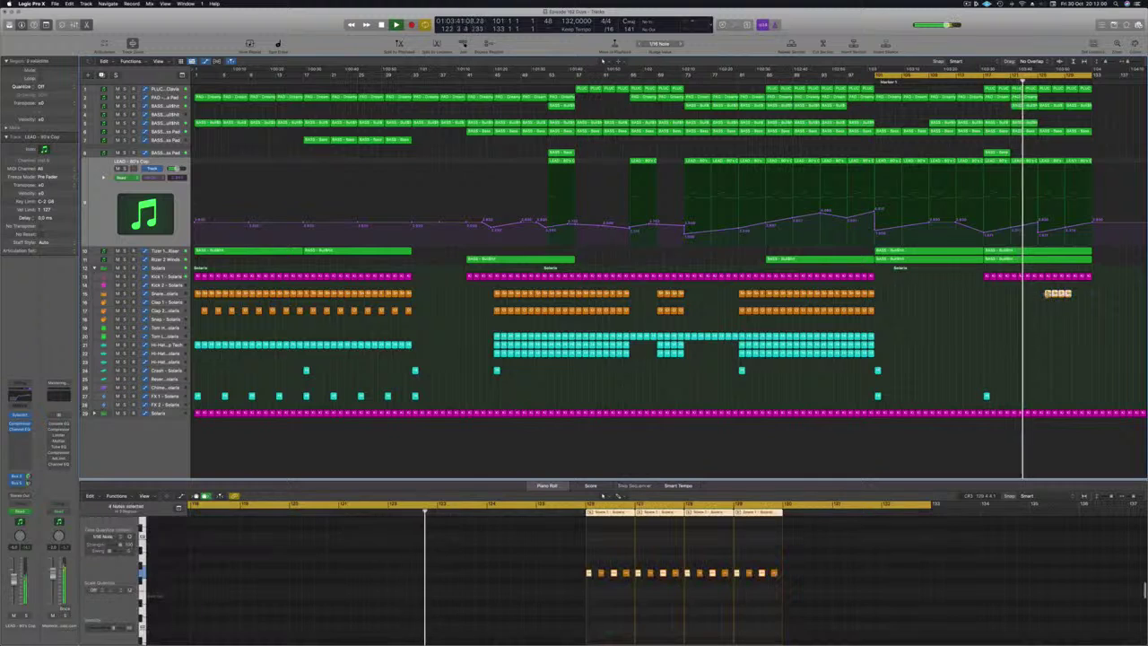
{"action": "left_click_drag", "start_coordinate": [1059, 294], "coordinate": [1078, 299]}
{"action": "left_click", "coordinate": [1051, 302]}
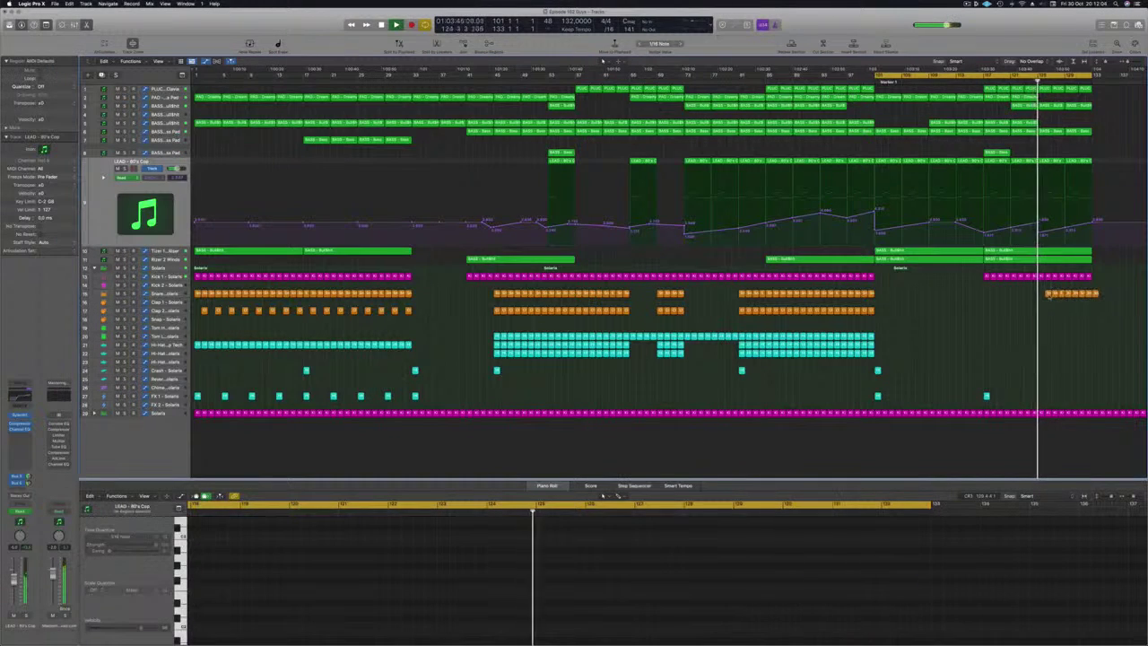
{"action": "double_click", "coordinate": [1049, 294]}
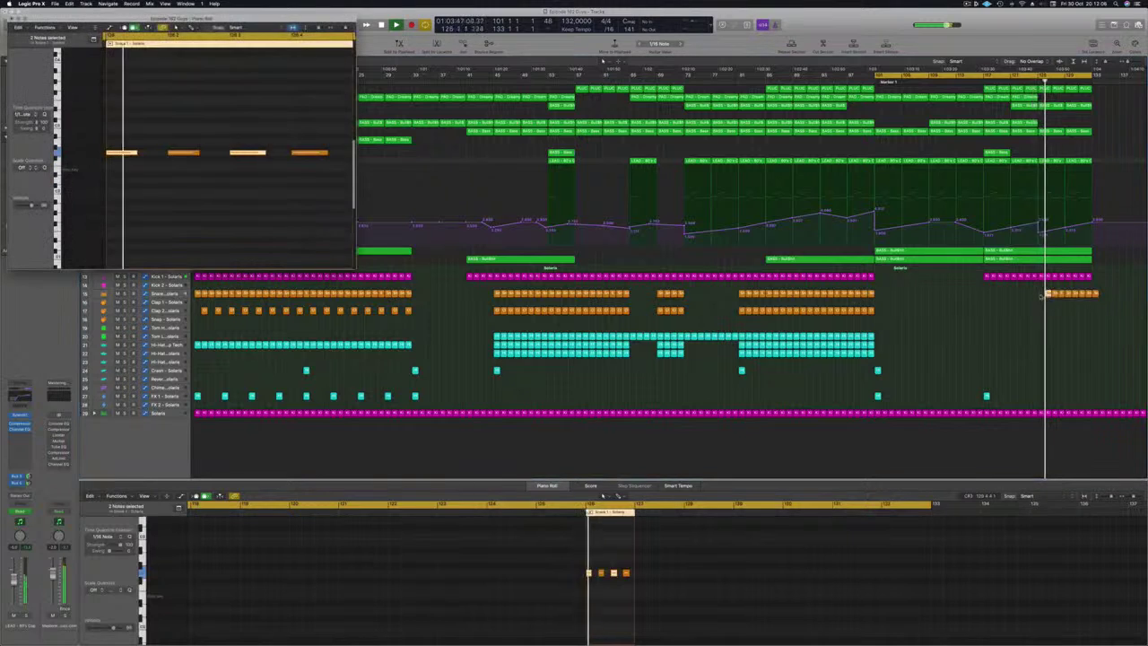
{"action": "left_click_drag", "start_coordinate": [1042, 295], "coordinate": [1043, 299]}
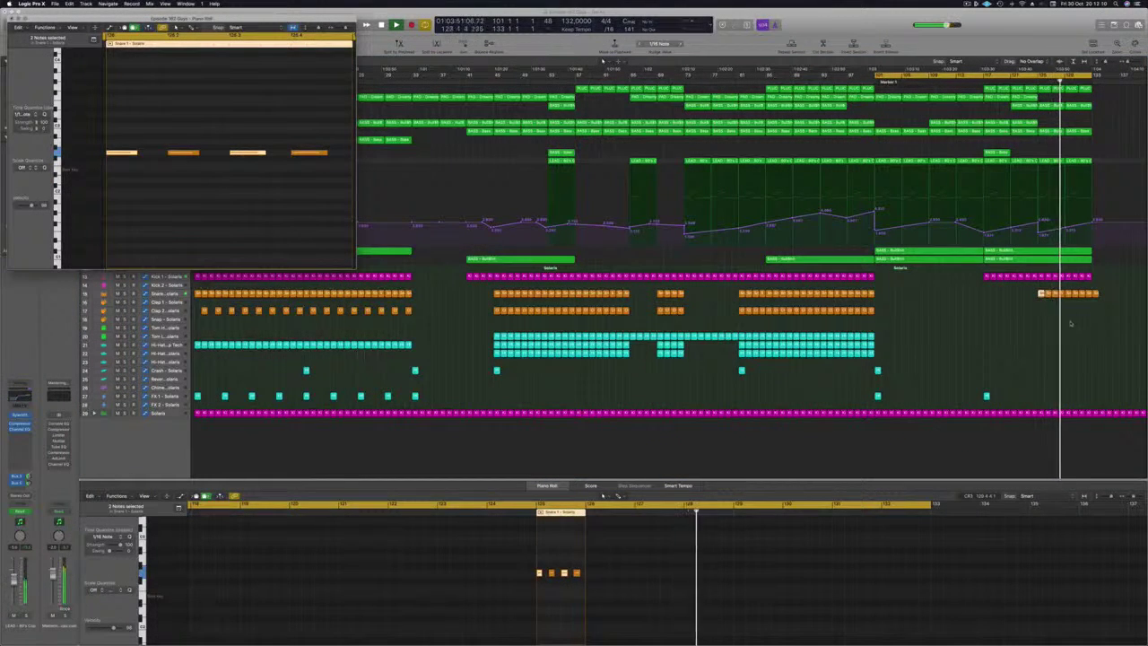
{"action": "left_click", "coordinate": [1082, 318]}
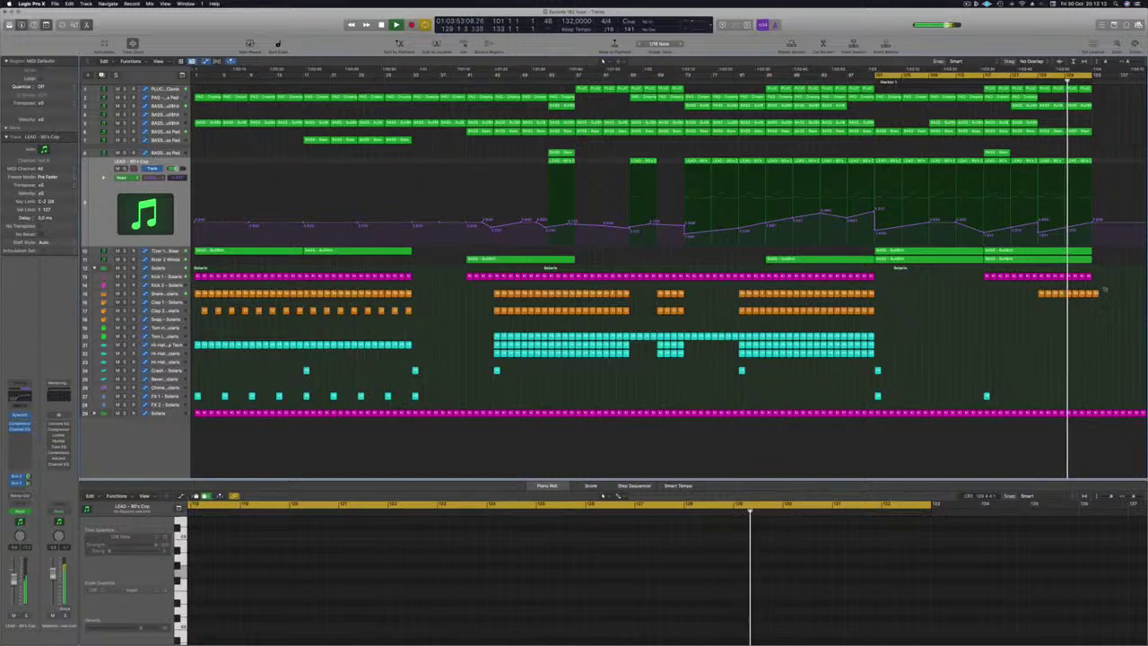
{"action": "left_click", "coordinate": [1092, 294]}
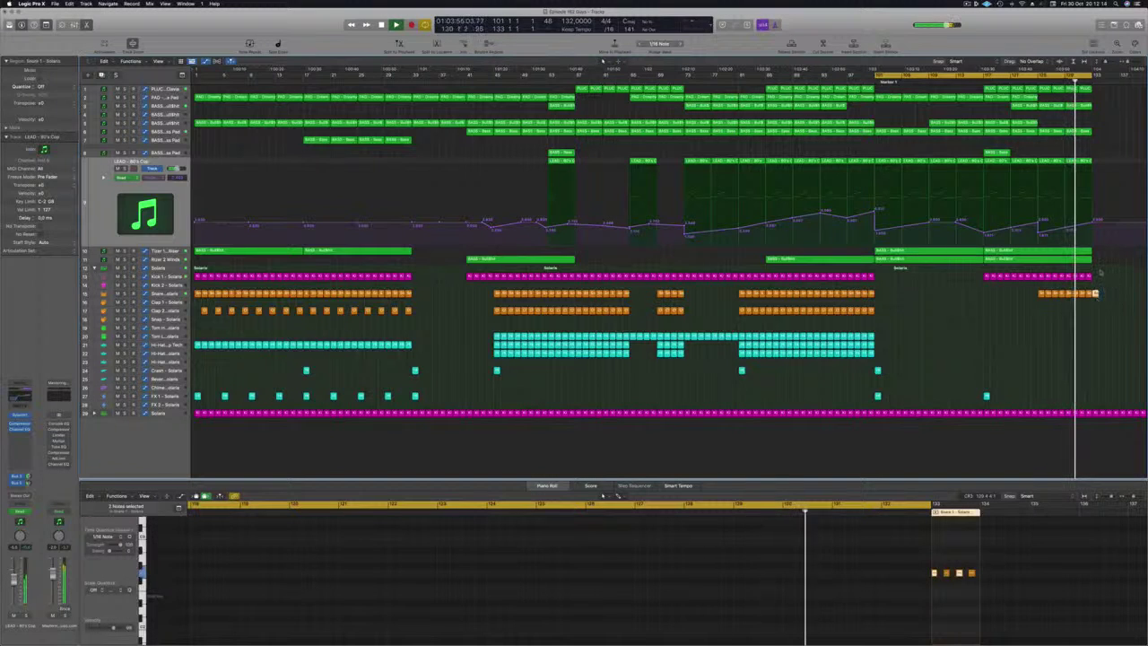
{"action": "key", "text": "Delete"}
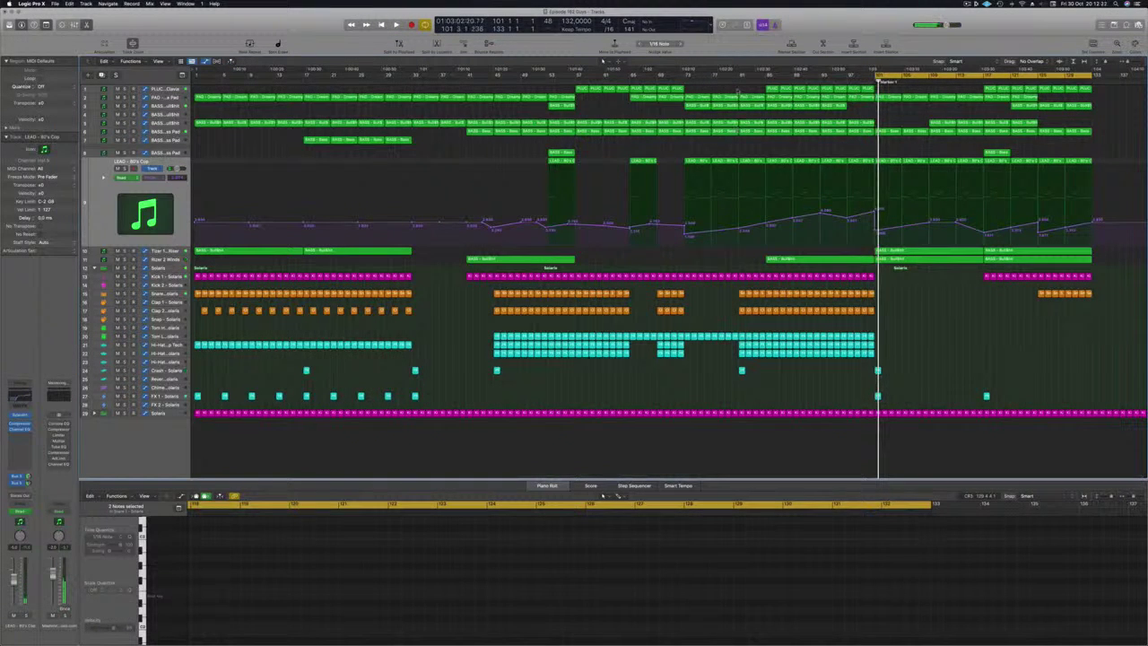
Set the cycle range to bars 81–133 and repeat that whole section across all tracks from bar 133
{"action": "left_click", "coordinate": [734, 76]}
{"action": "key", "text": "space"}
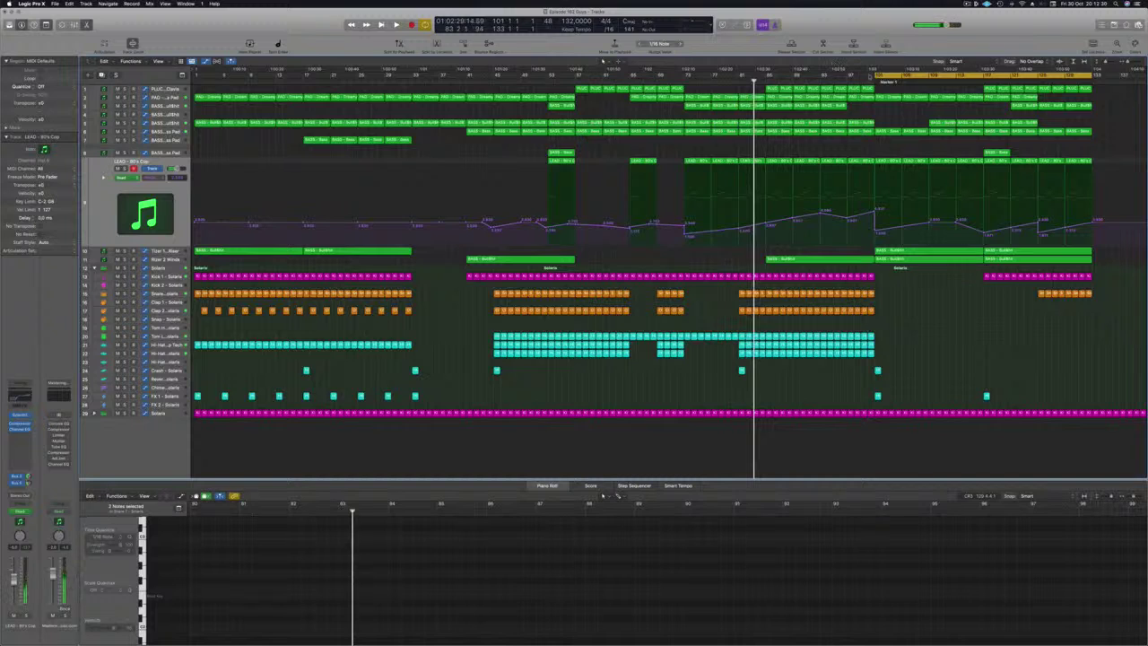
{"action": "left_click_drag", "start_coordinate": [875, 76], "coordinate": [739, 88]}
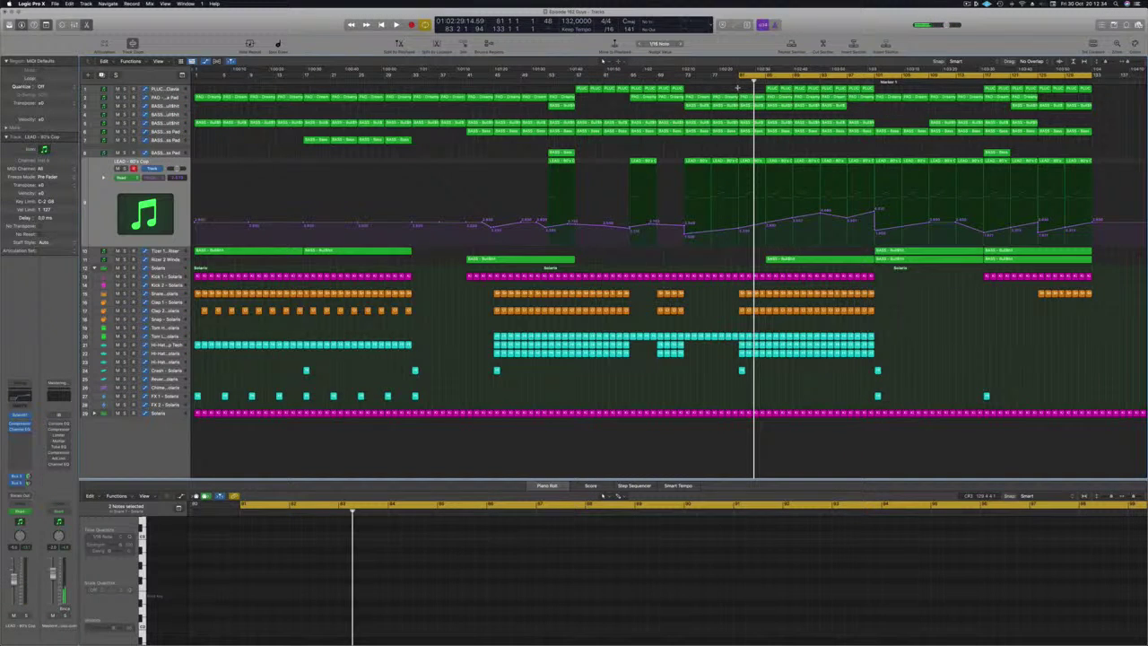
{"action": "key", "text": "ctrl+super+r"}
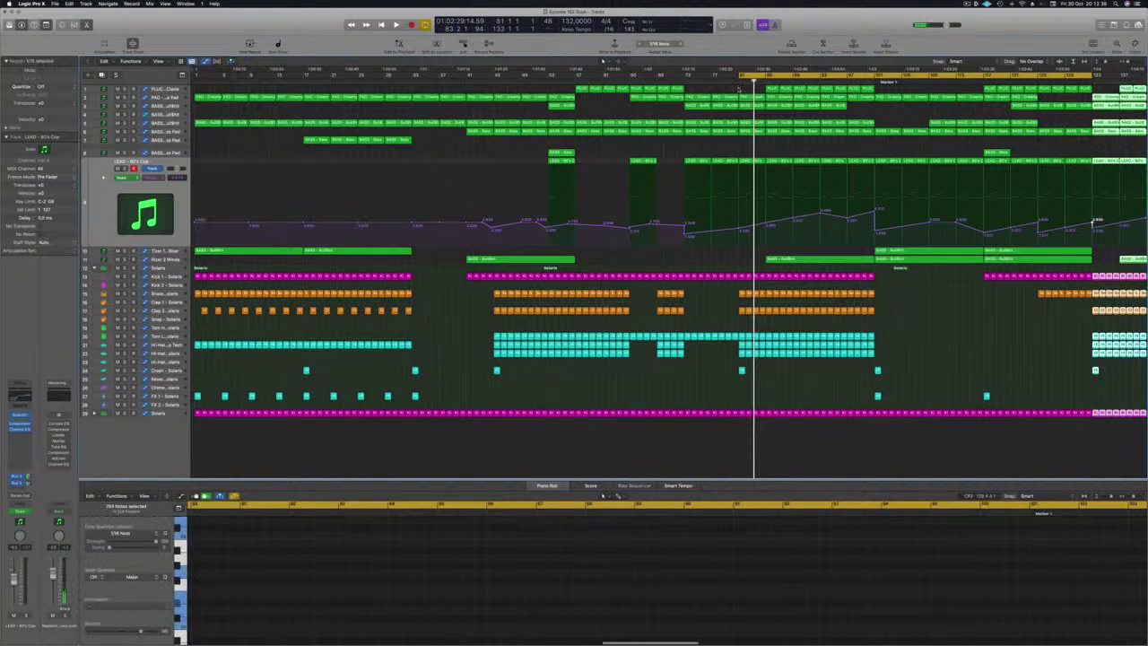
{"action": "key", "text": "super+Left"}
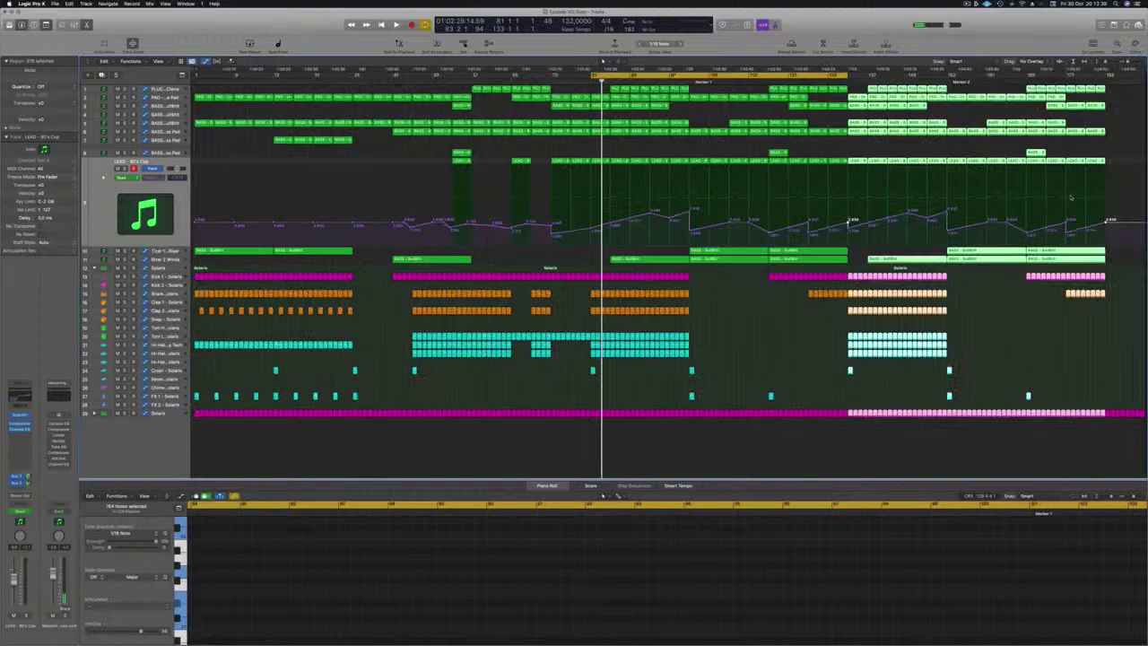
Delete the copied breakdown and build-up regions after bar 153, and move the copied drop one bar later to start at bar 134
{"action": "left_click_drag", "start_coordinate": [1120, 86], "coordinate": [953, 359]}
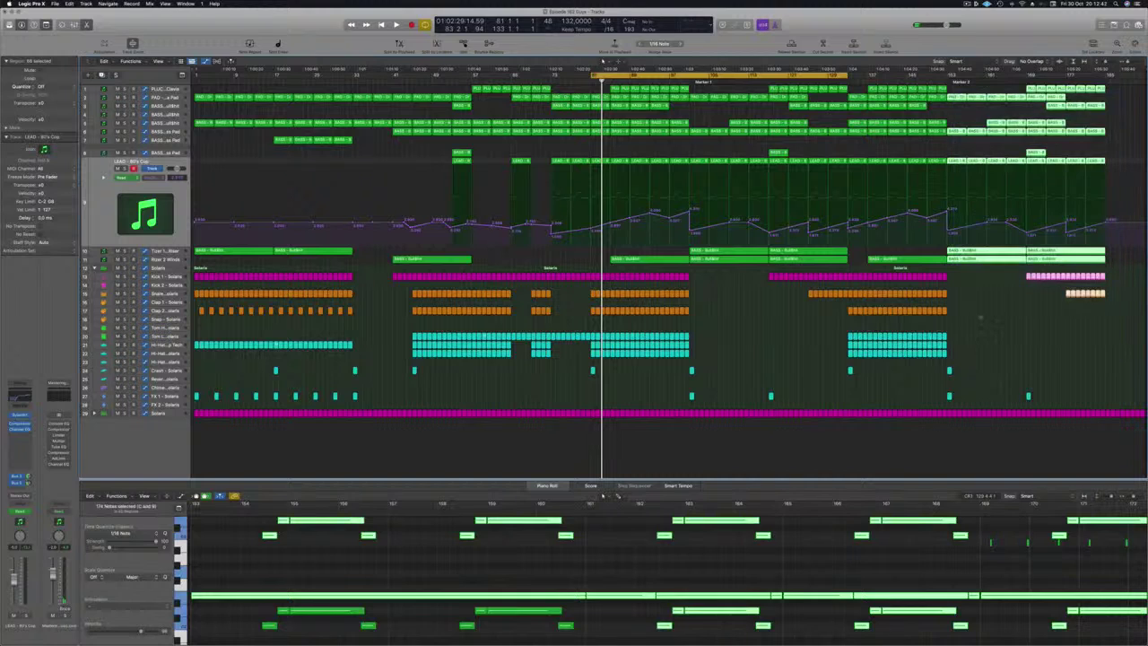
{"action": "key", "text": "Delete"}
{"action": "left_click_drag", "start_coordinate": [969, 92], "coordinate": [850, 413]}
{"action": "key", "text": "super+Right"}
{"action": "key", "text": "super+Right"}
{"action": "key", "text": "super+Right"}
{"action": "key", "text": "super+Right"}
{"action": "key", "text": "super+Right"}
{"action": "key", "text": "super+Right"}
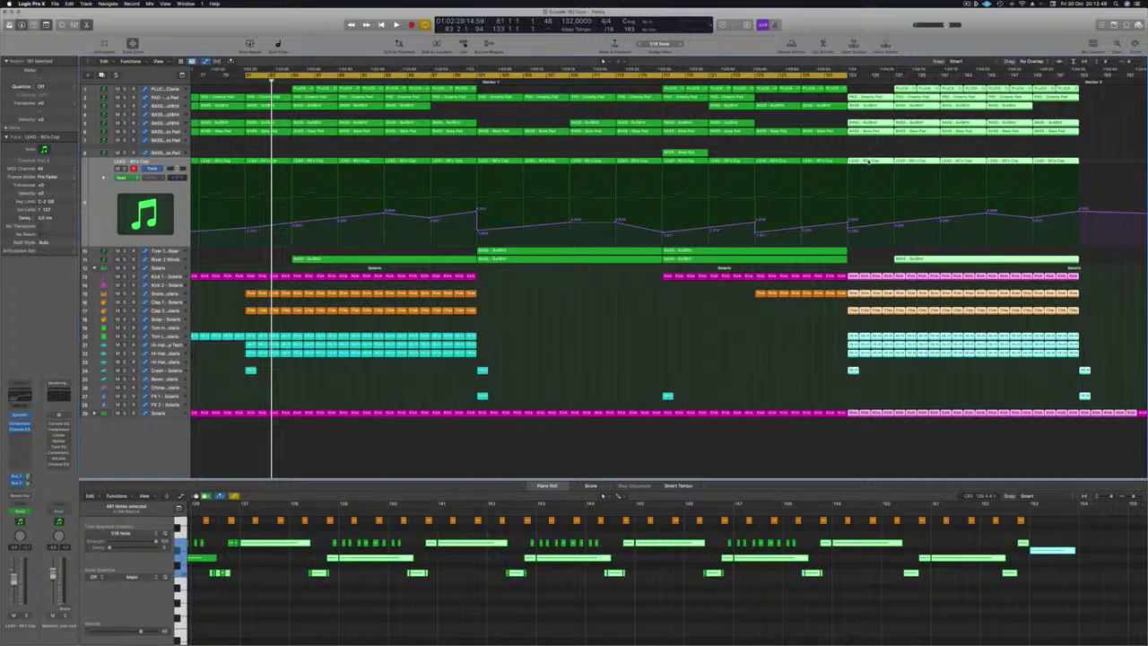
{"action": "left_click_drag", "start_coordinate": [868, 162], "coordinate": [882, 162]}
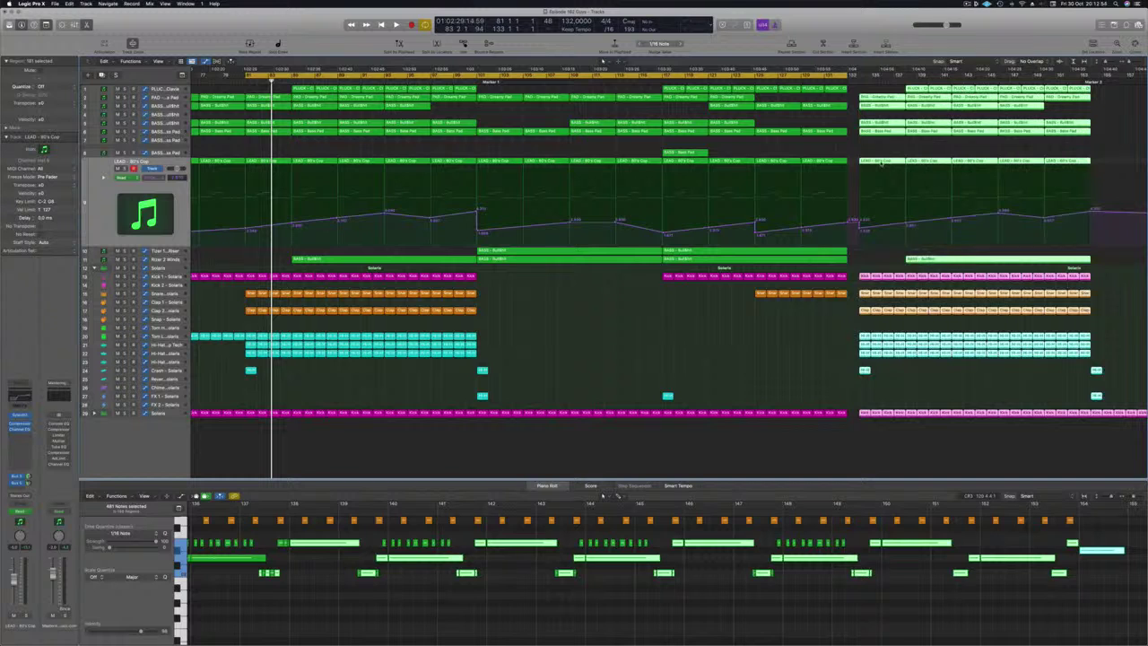
Play back the arrangement and narrow the cycle range to bars 117–137 to hear the build-up lead into the second drop
{"action": "key", "text": "space"}
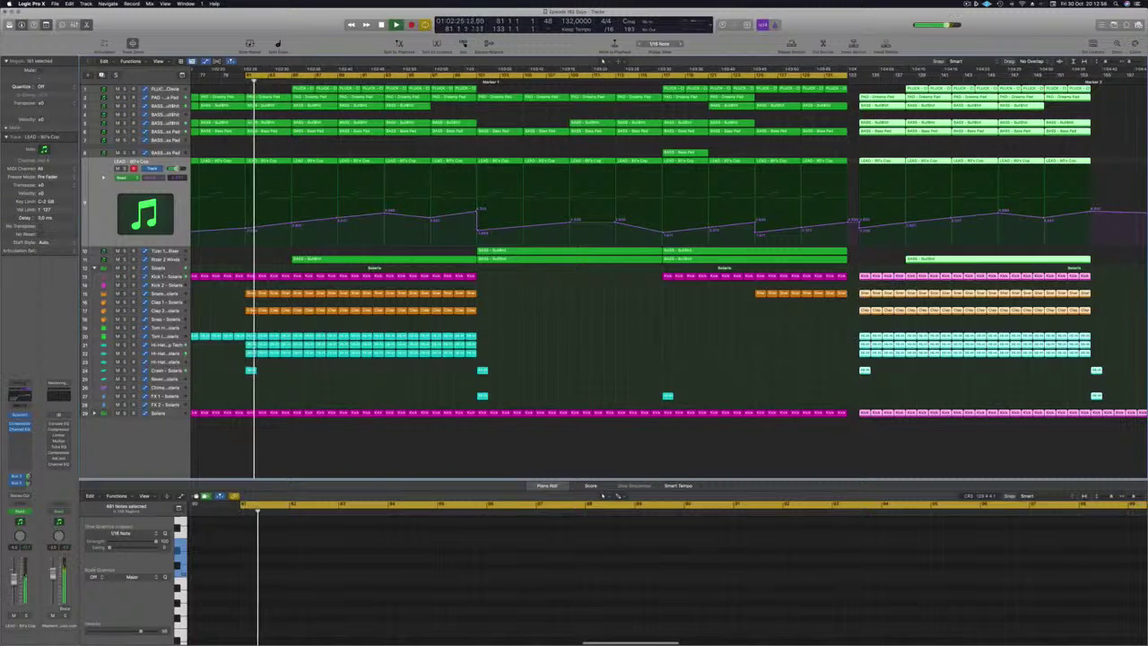
{"action": "key", "text": "super+Left"}
{"action": "key", "text": "super+Left"}
{"action": "key", "text": "super+Left"}
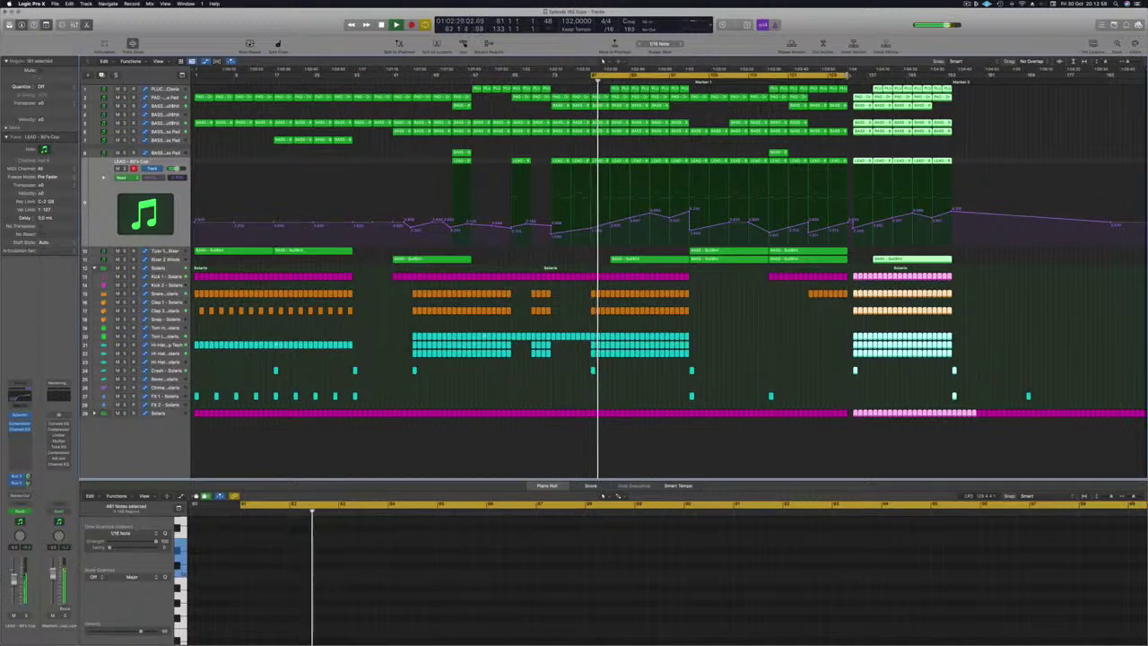
{"action": "left_click_drag", "start_coordinate": [846, 77], "coordinate": [867, 80]}
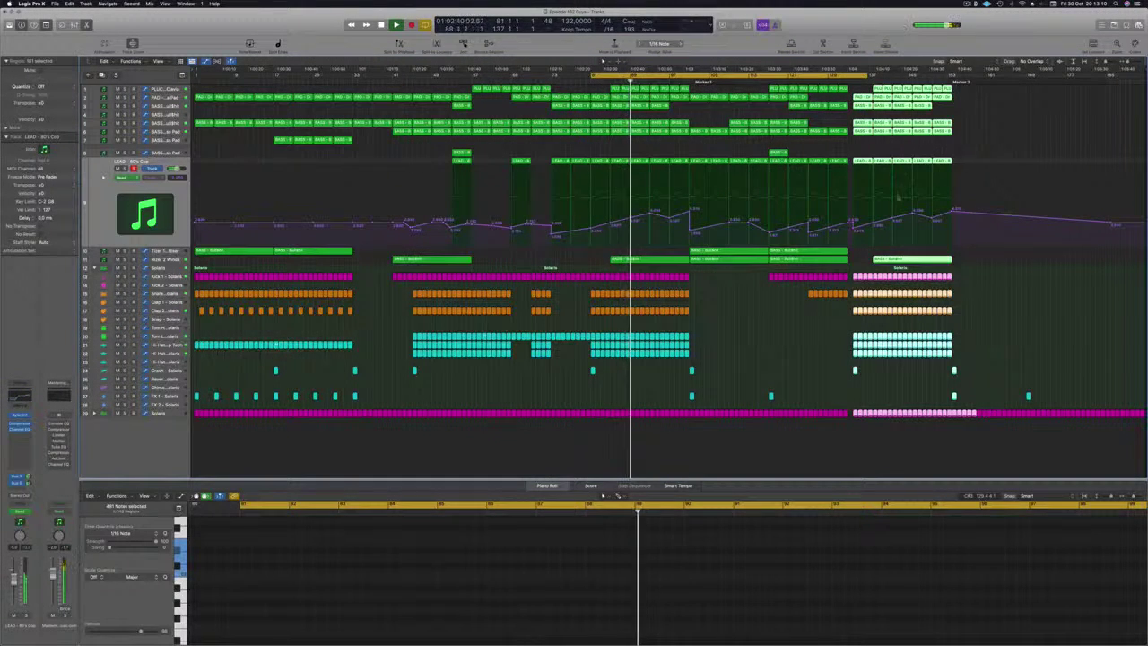
{"action": "left_click", "coordinate": [760, 330]}
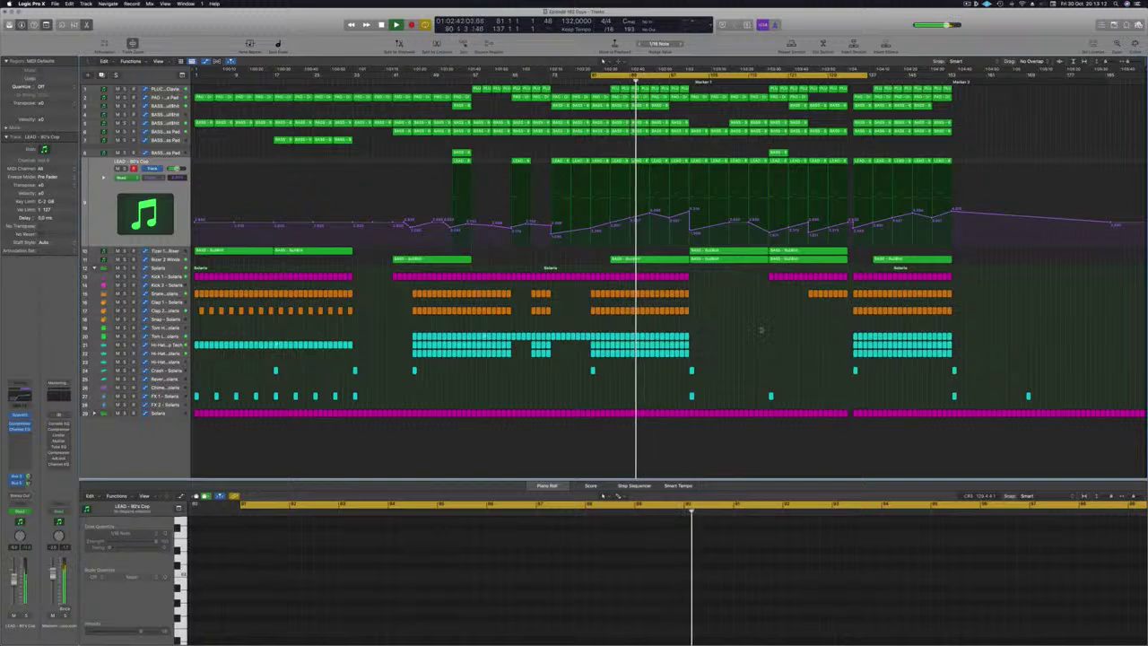
{"action": "key", "text": "super+Down"}
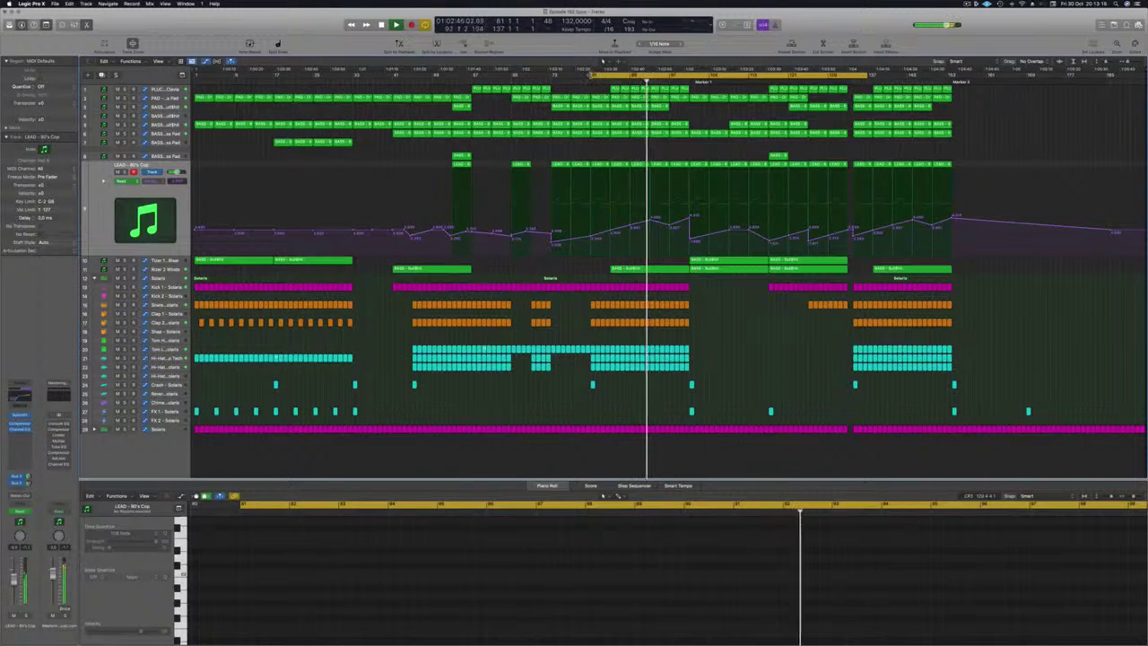
{"action": "left_click_drag", "start_coordinate": [585, 78], "coordinate": [689, 79]}
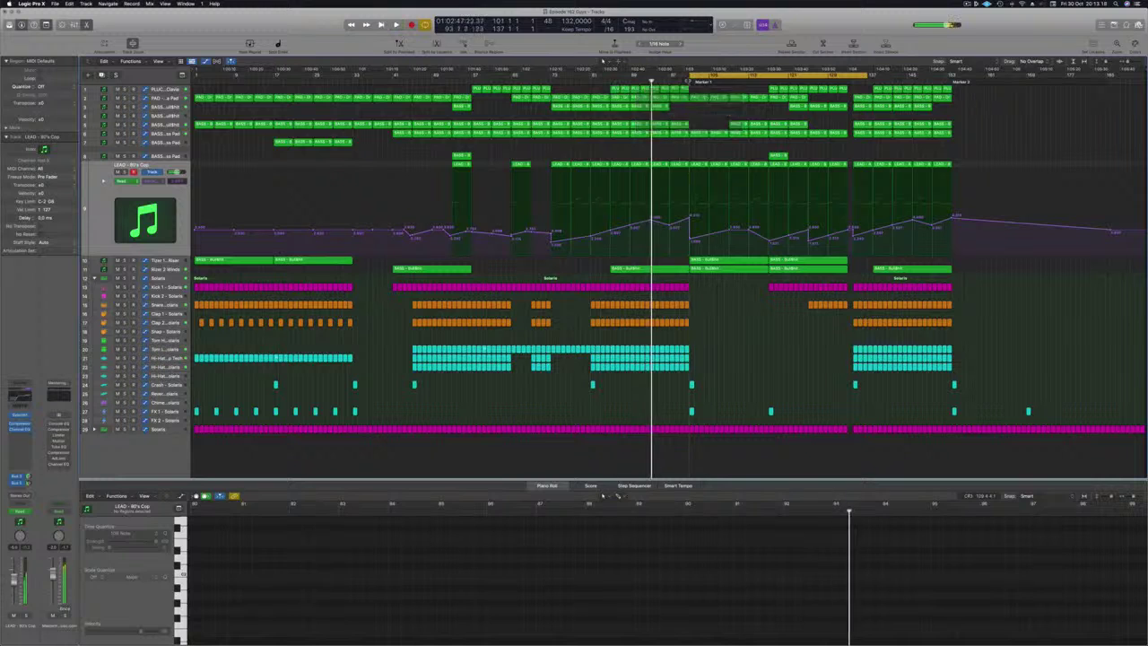
{"action": "key", "text": "space"}
{"action": "key", "text": "space"}
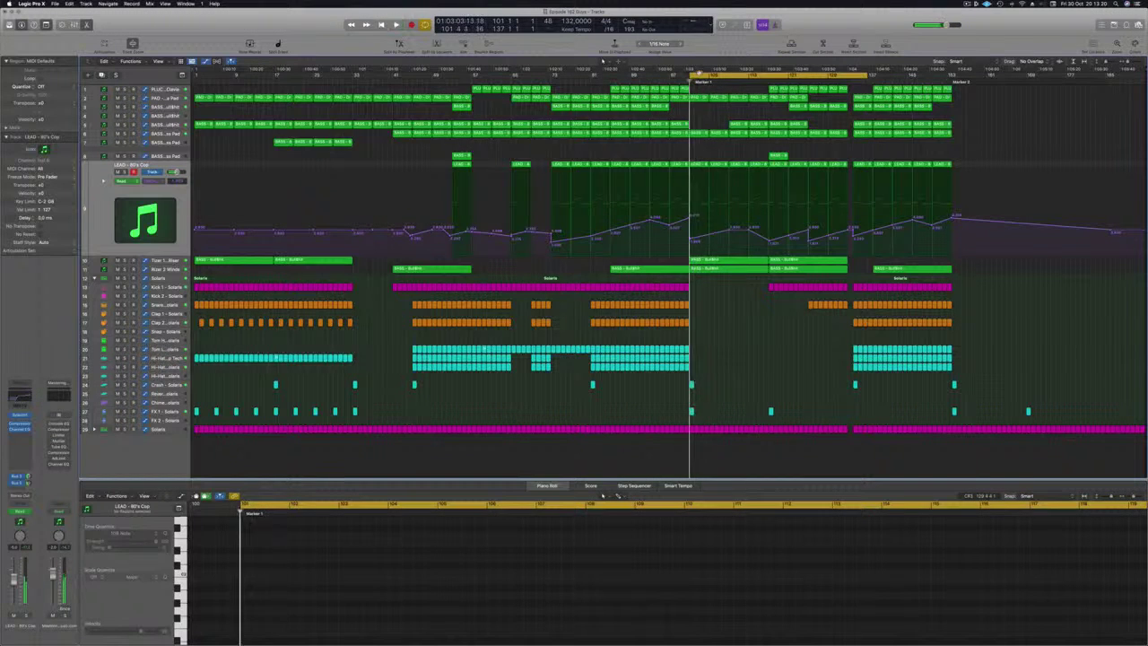
{"action": "left_click_drag", "start_coordinate": [688, 79], "coordinate": [773, 79]}
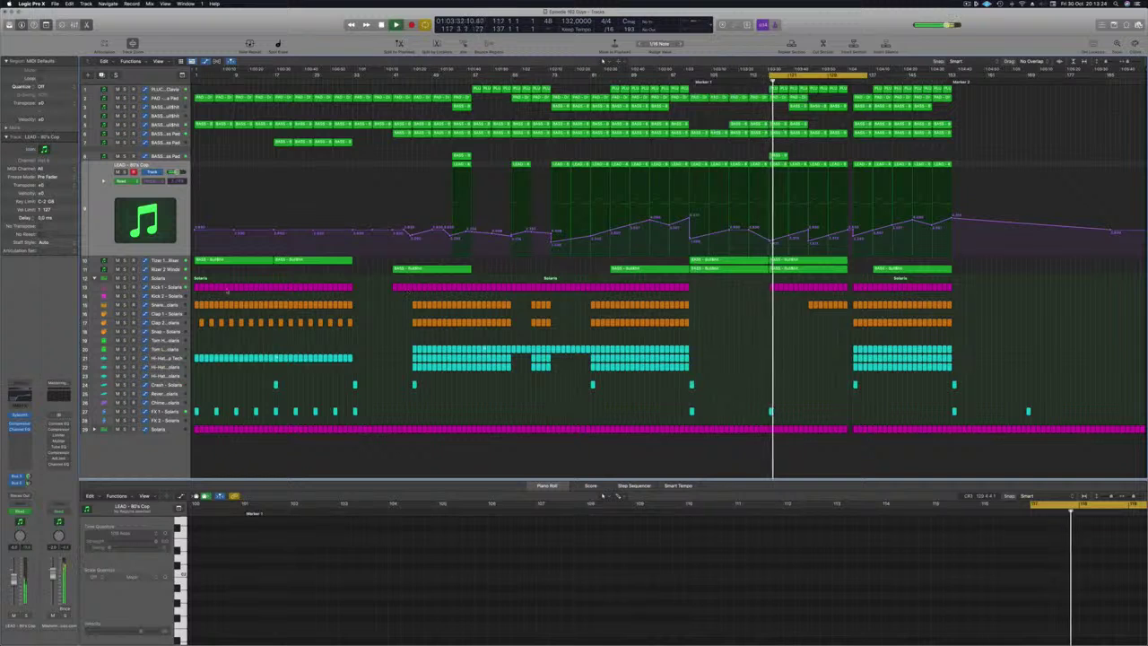
Double the Snare 1 hits in bars 129–133 with copies an eighth note later
{"action": "left_click", "coordinate": [161, 288]}
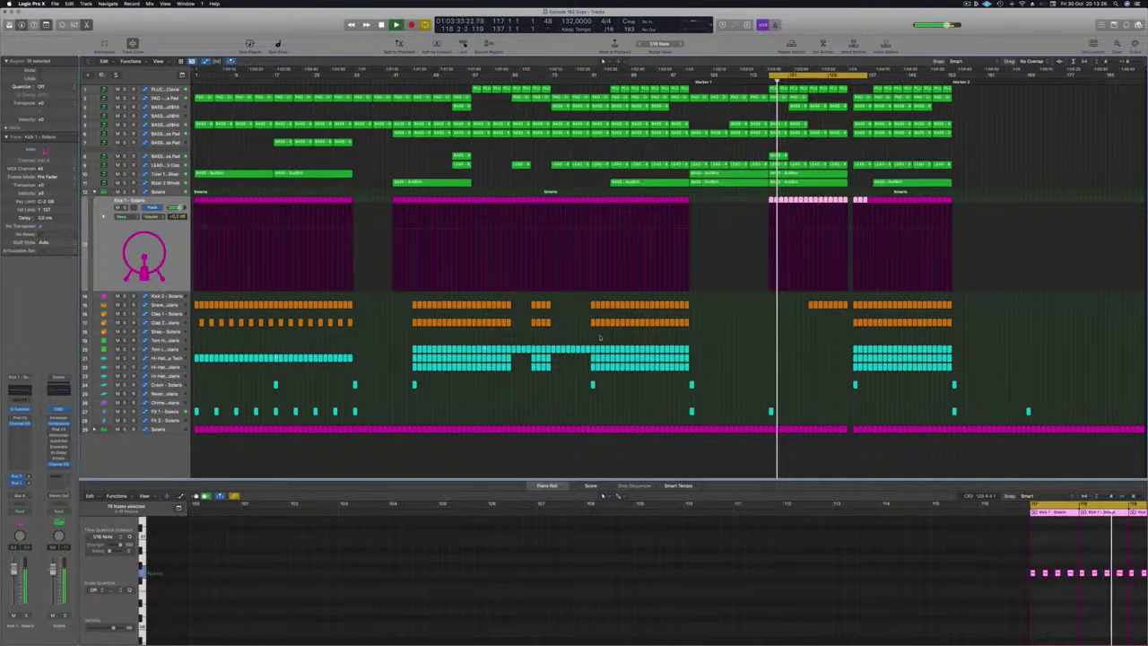
{"action": "left_click", "coordinate": [777, 381]}
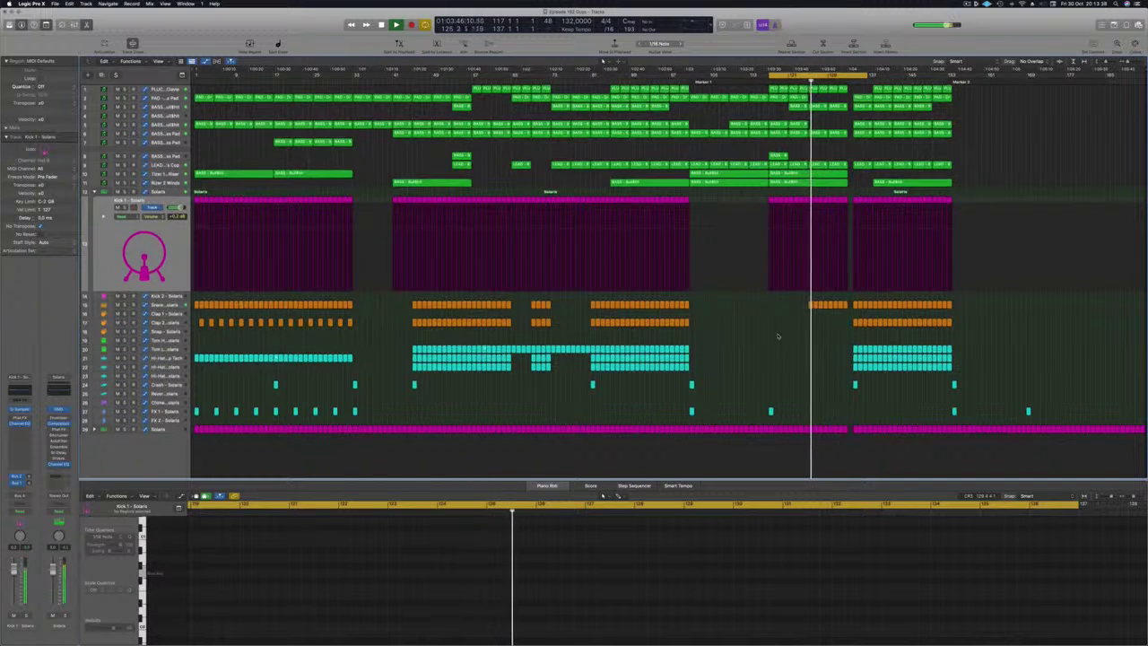
{"action": "key", "text": "Down"}
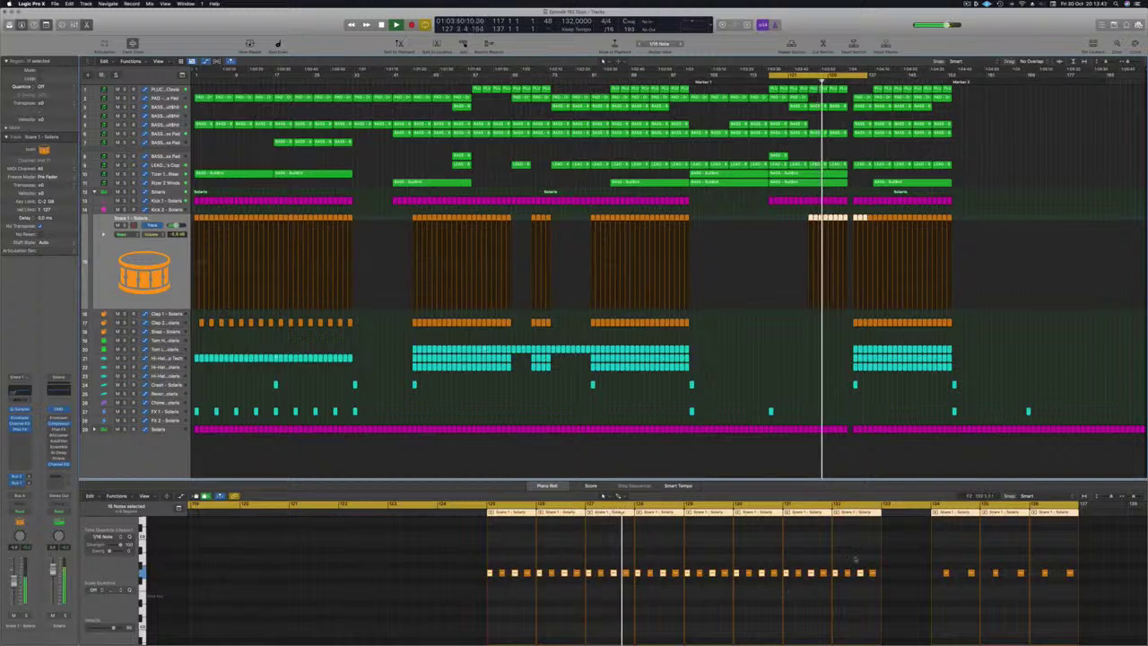
{"action": "left_click_drag", "start_coordinate": [876, 566], "coordinate": [693, 578]}
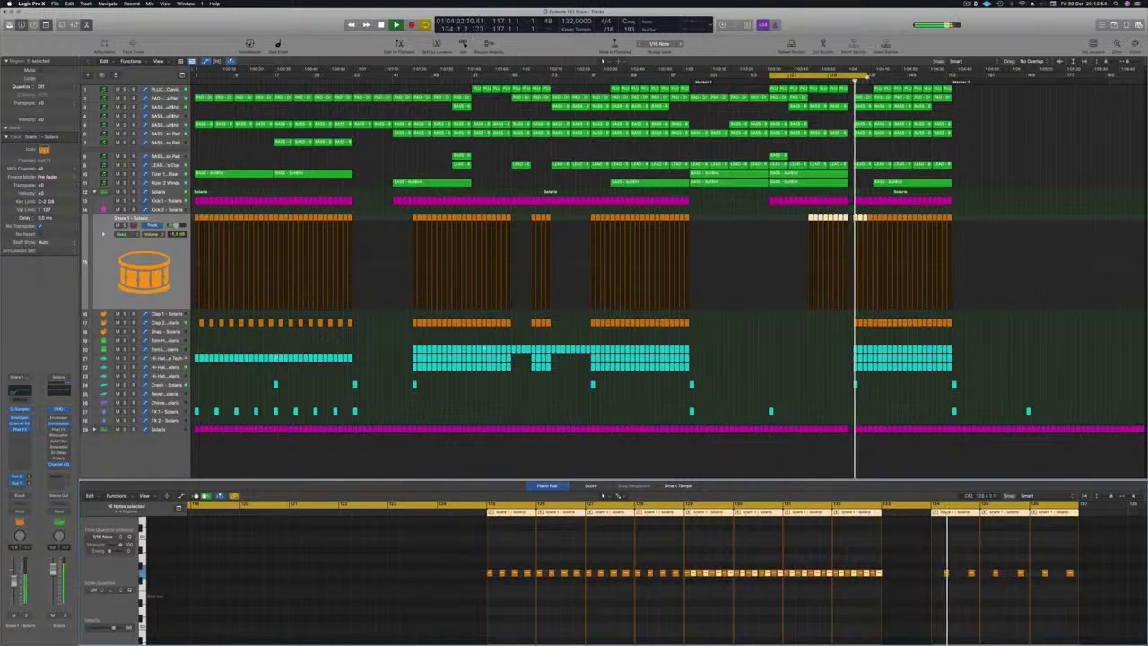
Set the cycle range to bars 134–154, repeat that drop section twice in succession after bar 154, and play it back
{"action": "left_click_drag", "start_coordinate": [868, 77], "coordinate": [952, 83]}
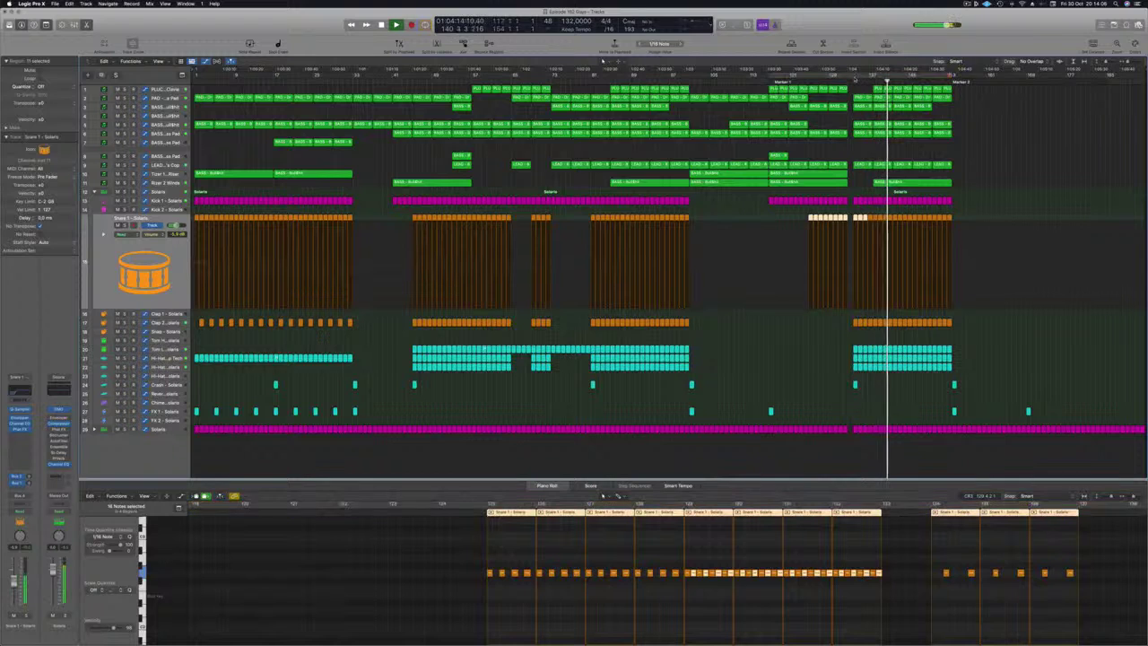
{"action": "key", "text": "space"}
{"action": "left_click_drag", "start_coordinate": [850, 78], "coordinate": [952, 82]}
{"action": "key", "text": "super+r"}
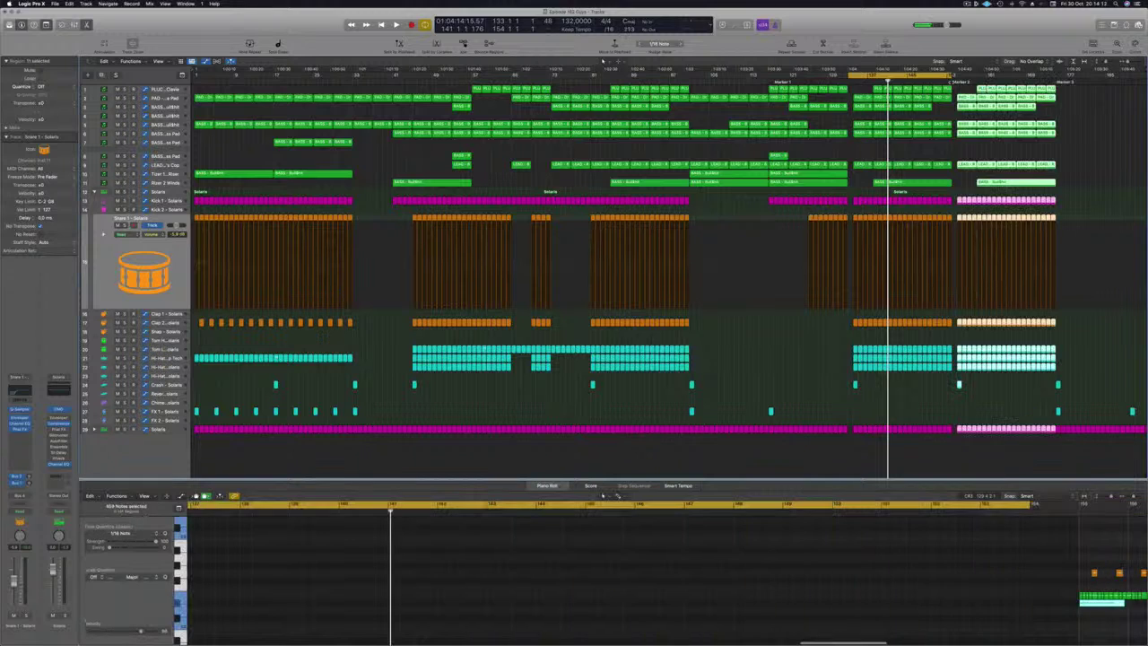
{"action": "key", "text": "super+z"}
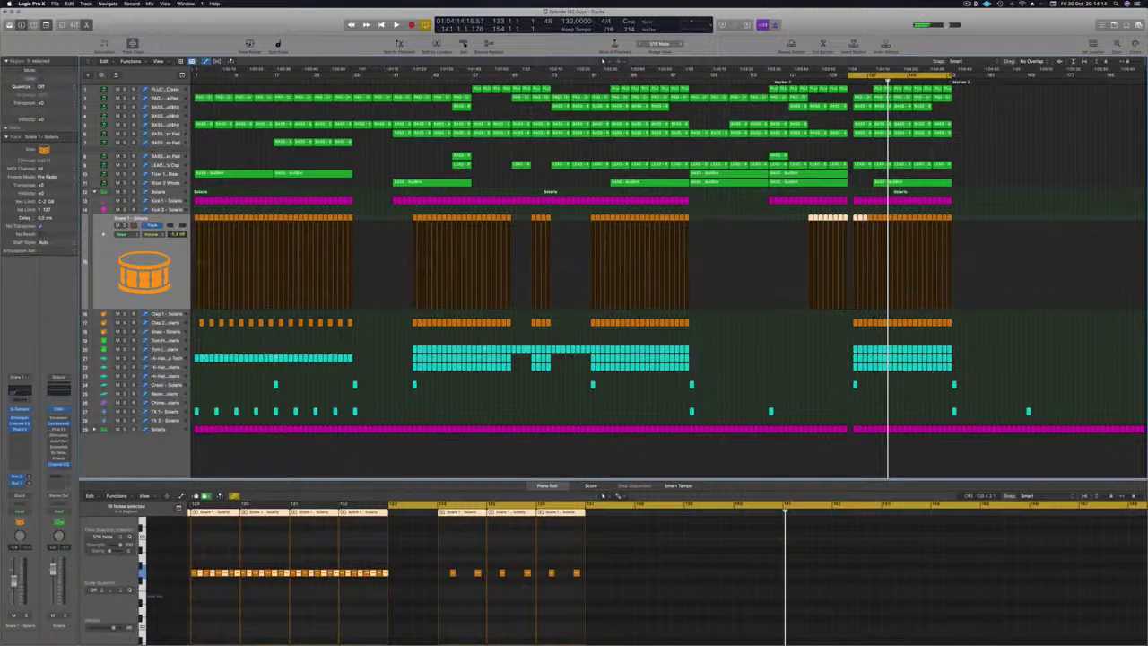
{"action": "left_click_drag", "start_coordinate": [848, 77], "coordinate": [853, 76]}
{"action": "key", "text": "super+r"}
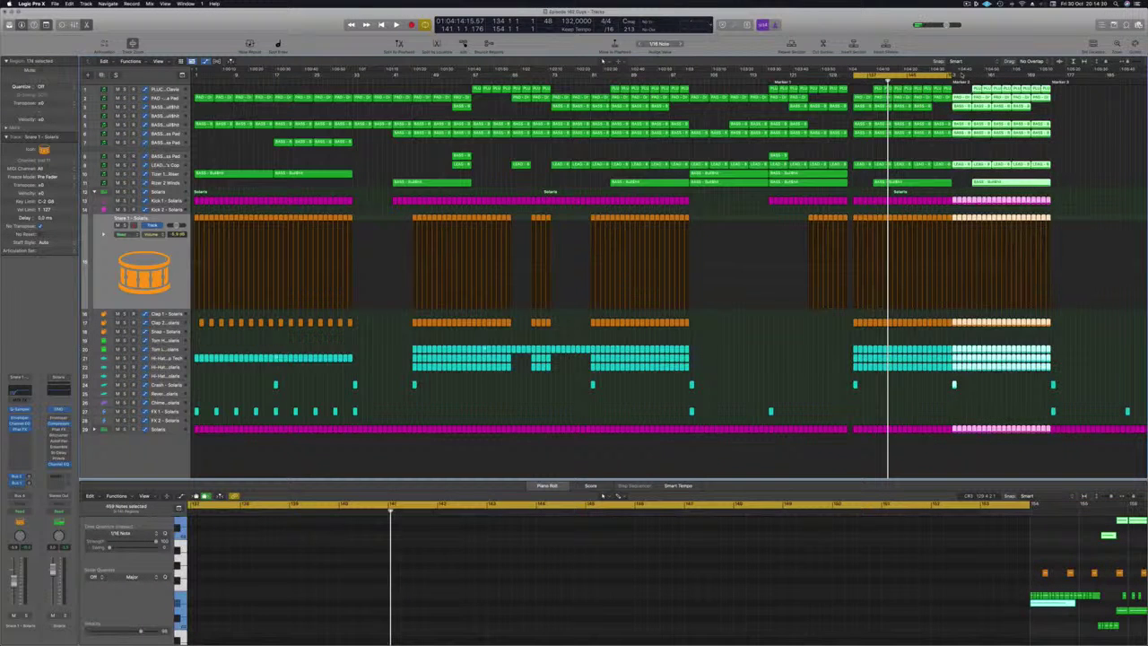
{"action": "key", "text": "super+r"}
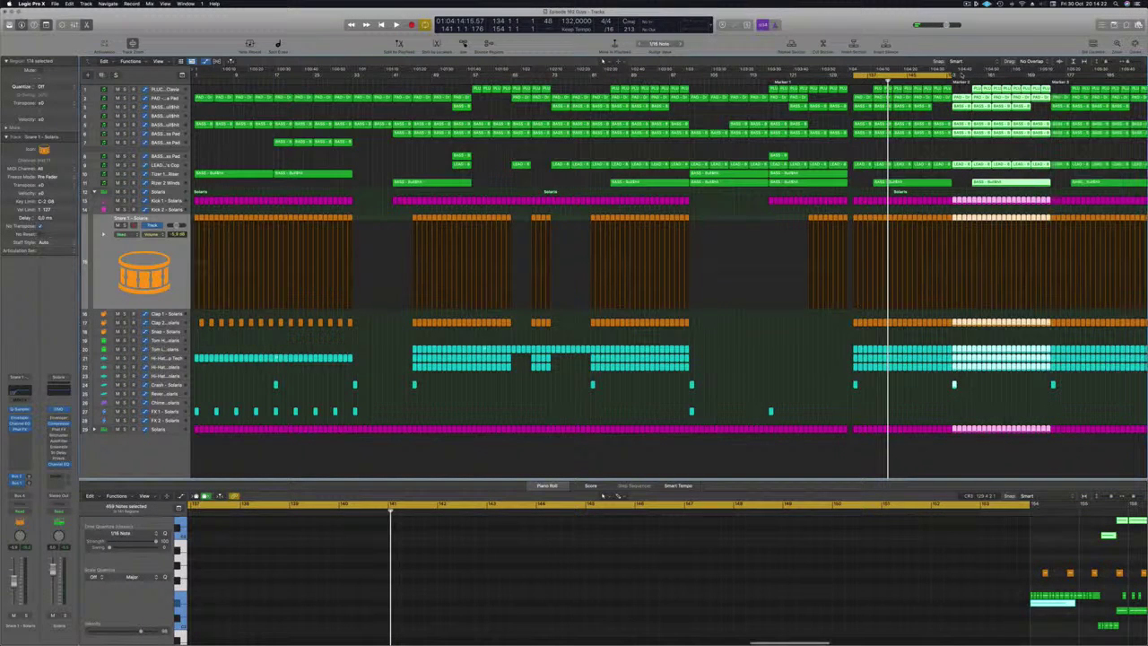
{"action": "key", "text": "super+Left"}
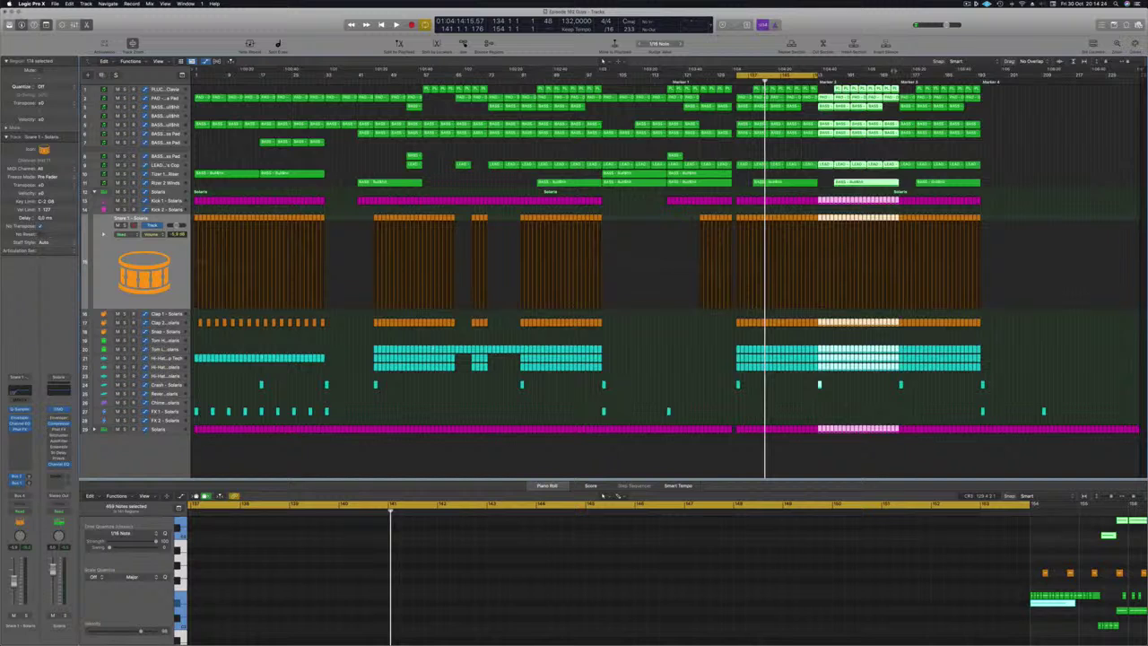
{"action": "key", "text": "space"}
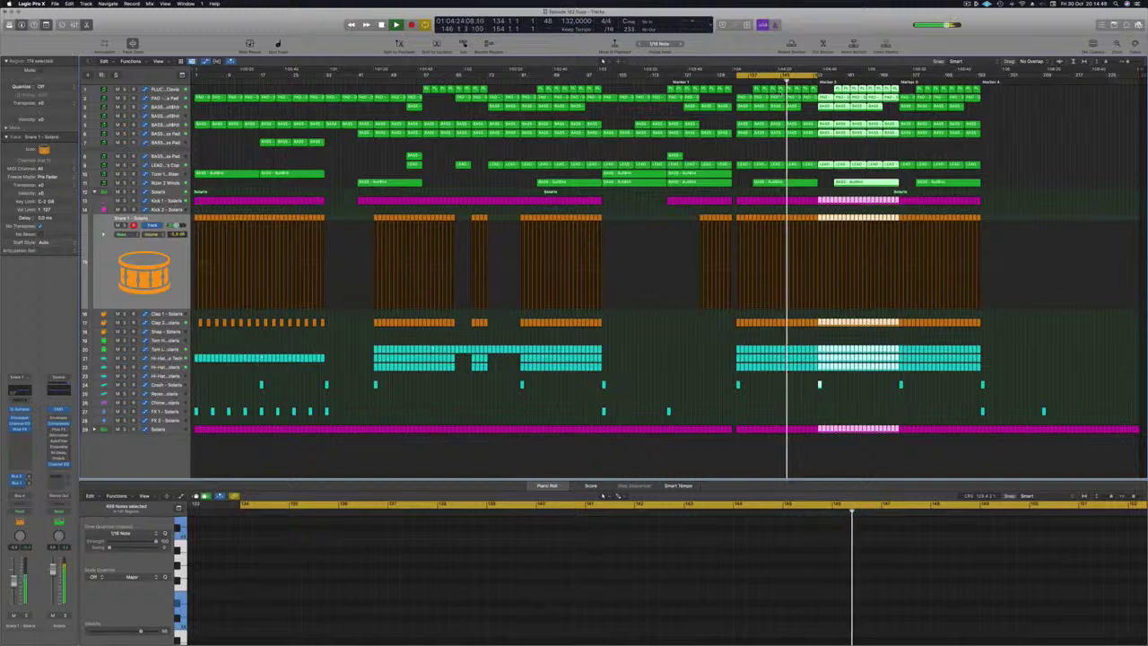
{"action": "left_click", "coordinate": [648, 338]}
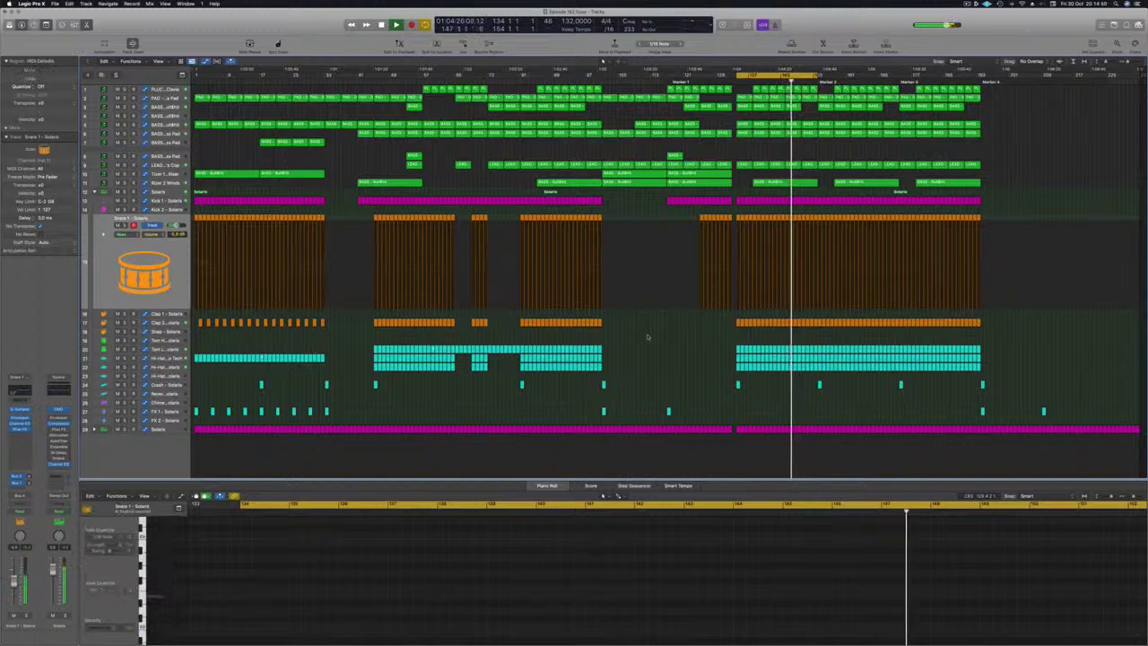